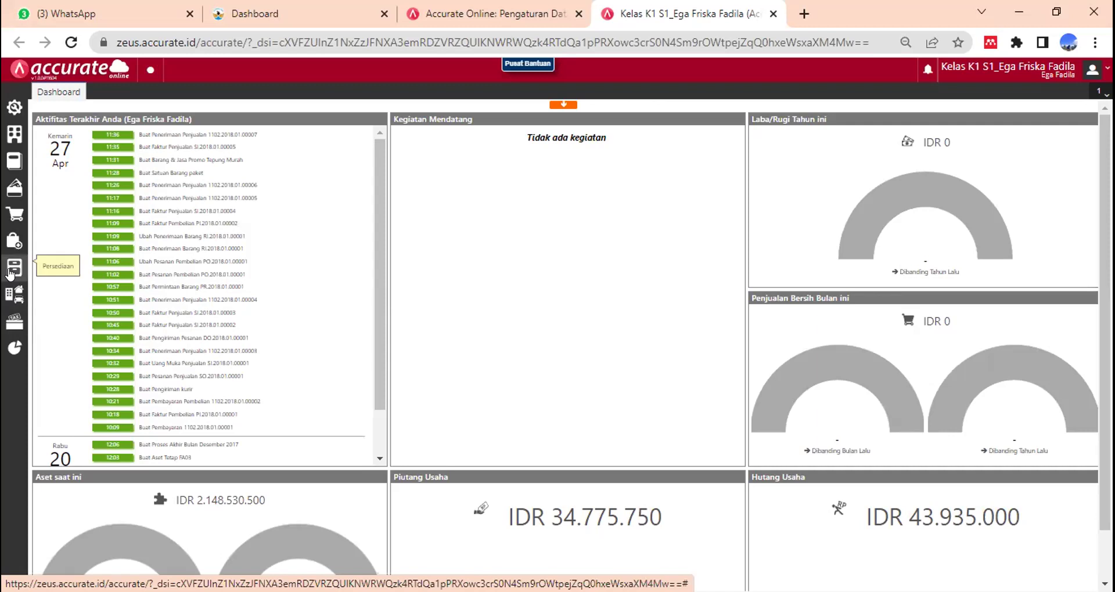
Open a new Barang & Jasa inventory record and set its item category to Umum.
left_click(11, 270)
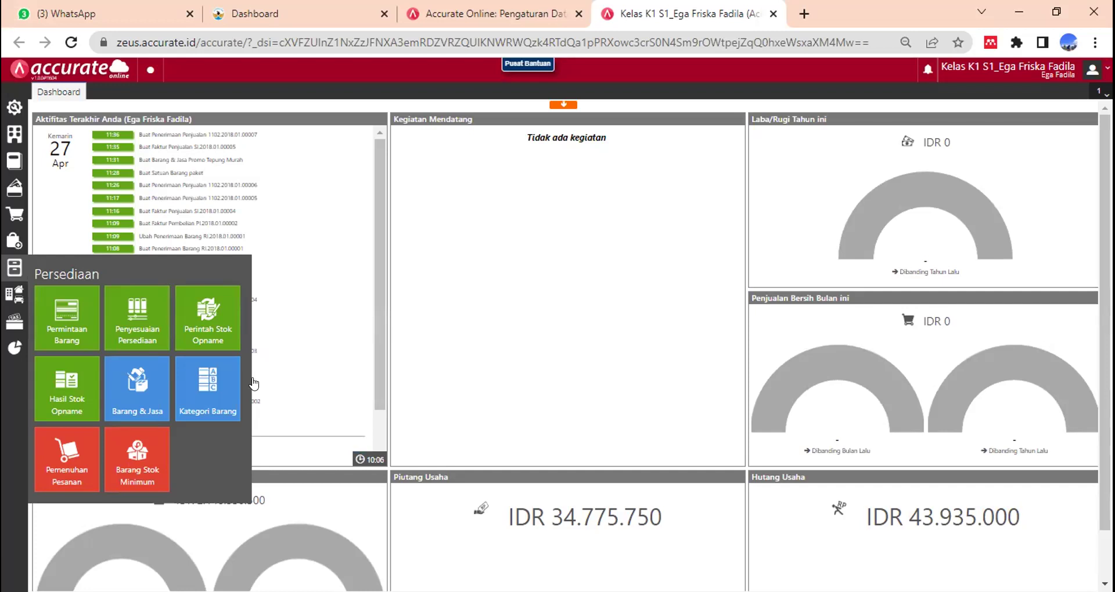
left_click(122, 398)
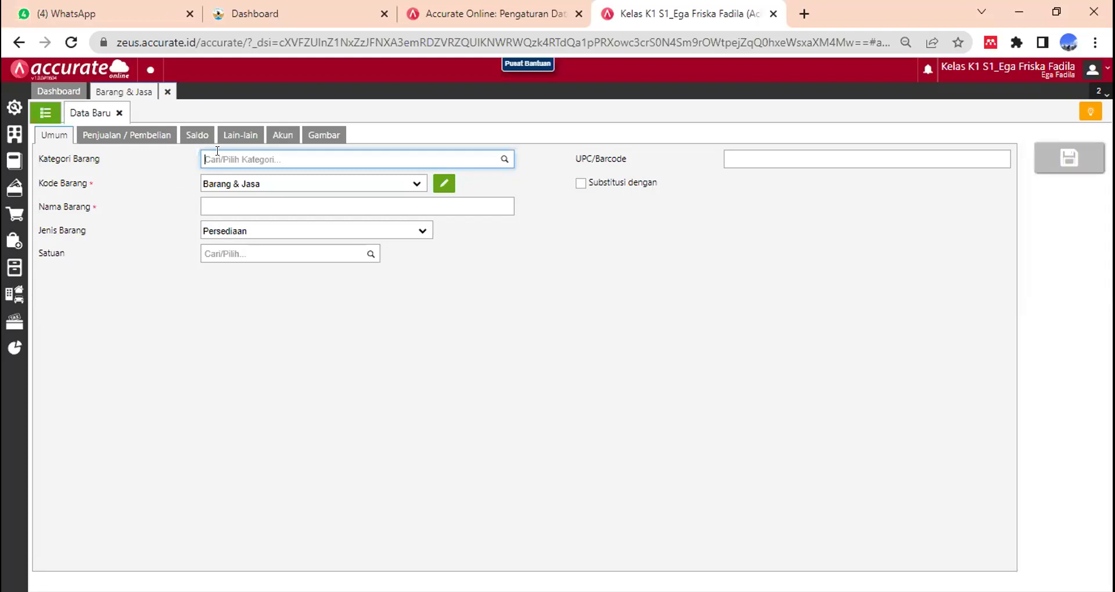
type("umum")
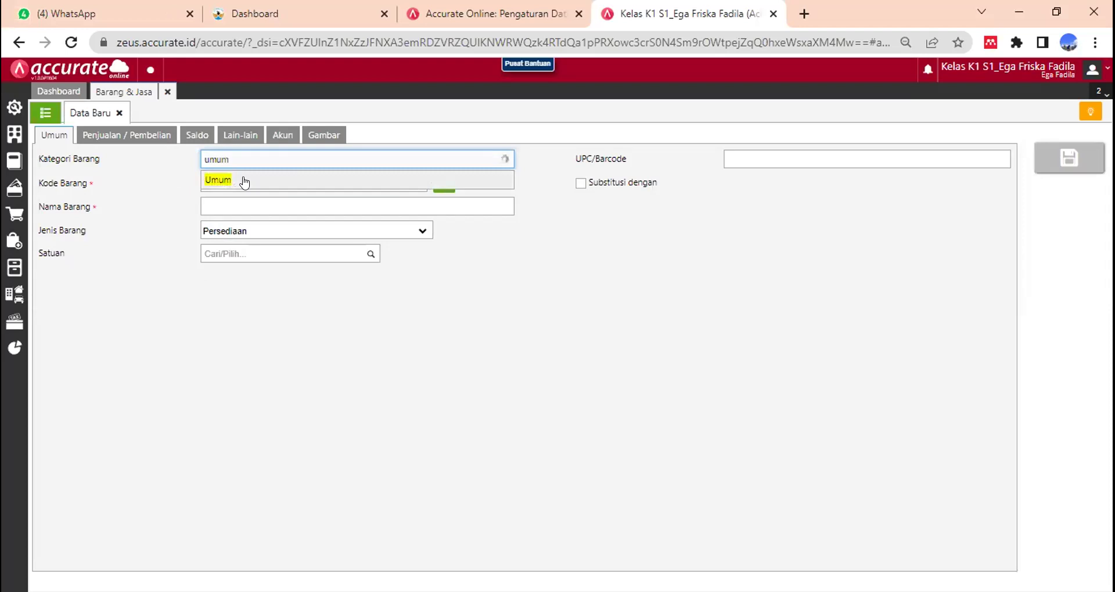
left_click(244, 181)
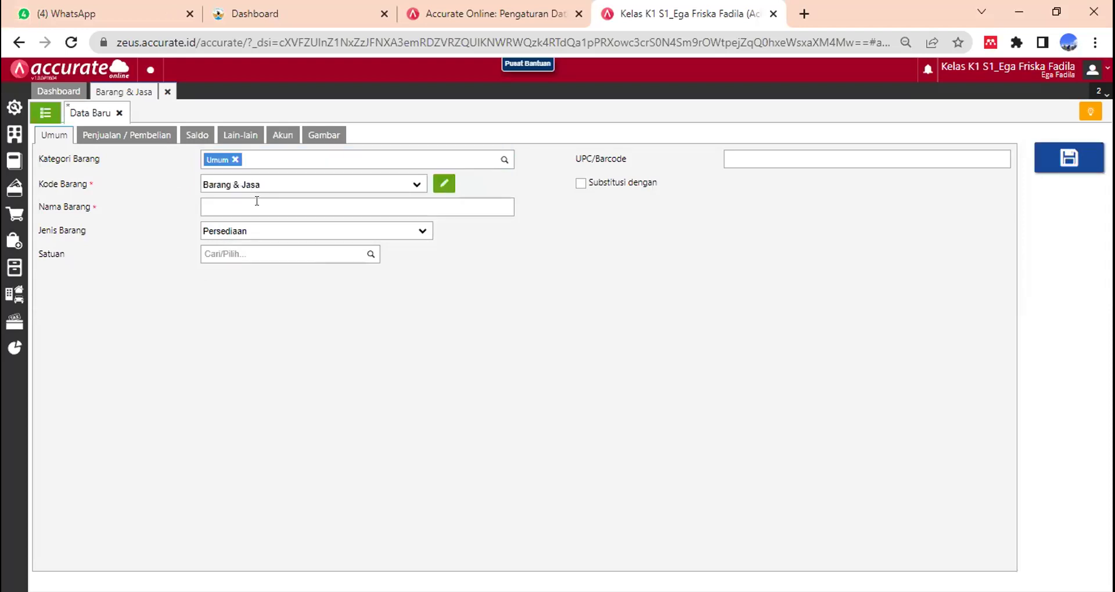
Name the new item Tepung Sukun and choose Persediaan as its item type.
left_click(257, 201)
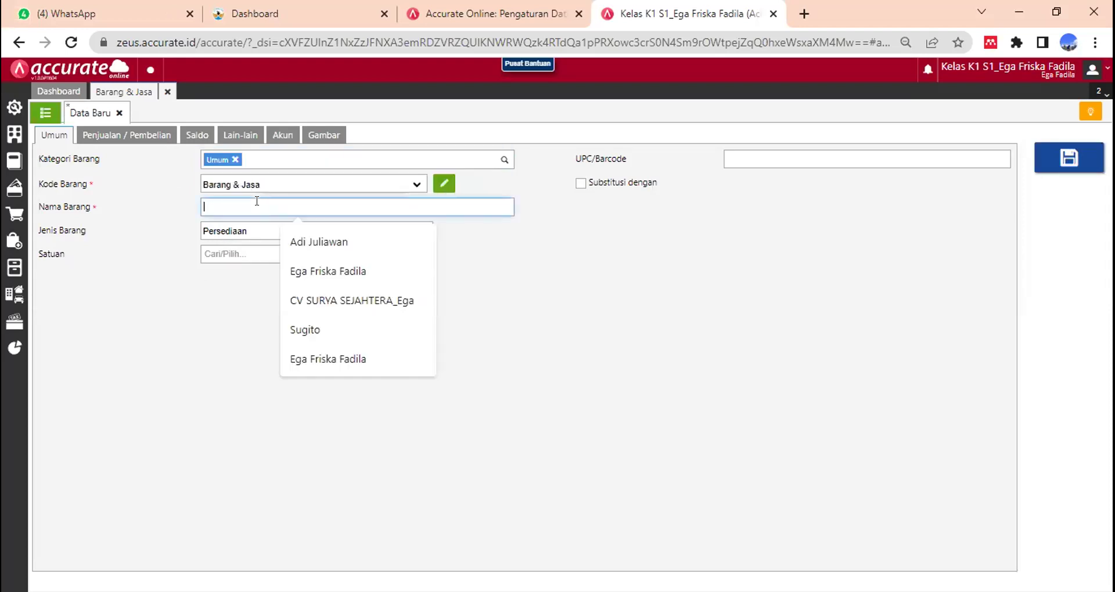
type("T")
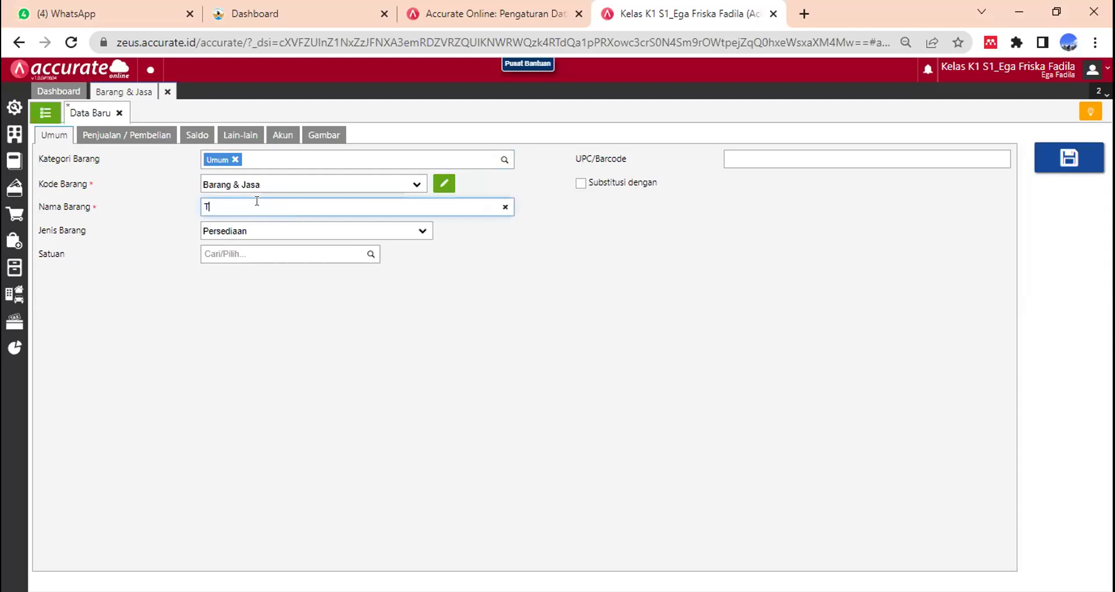
type("epung Sukun")
left_click(416, 232)
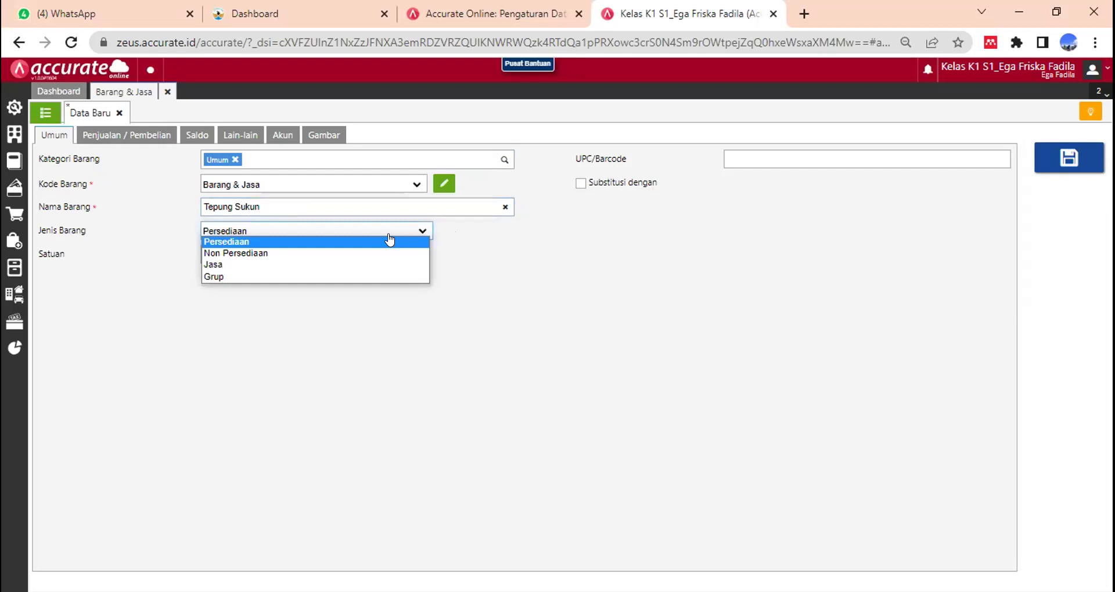
left_click(393, 237)
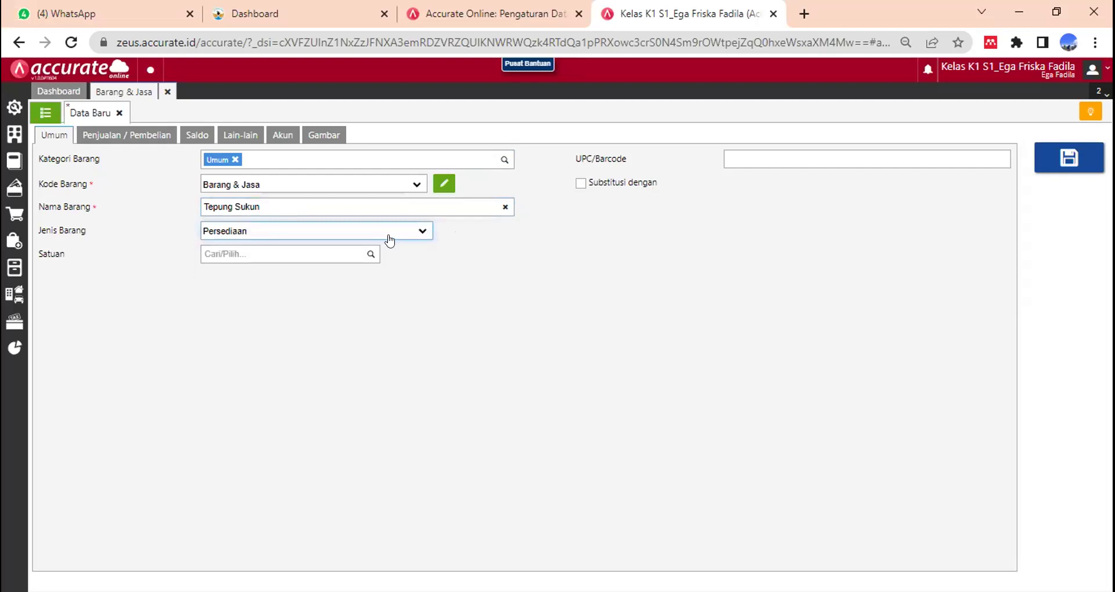
Set the unit of the Tepung Sukun item to Bungkus.
left_click(309, 253)
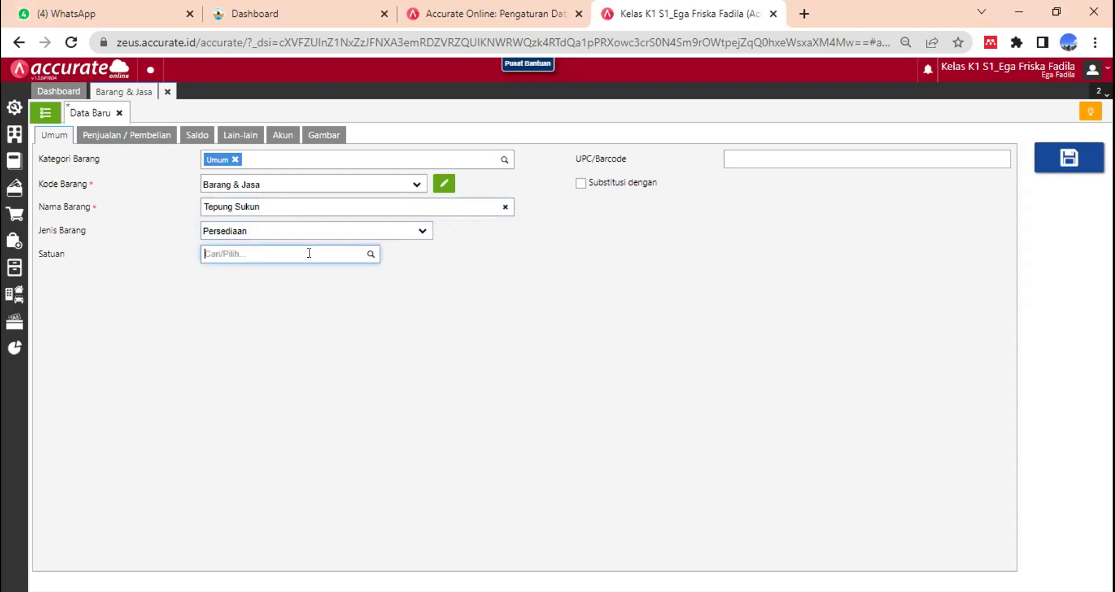
type("bungkus")
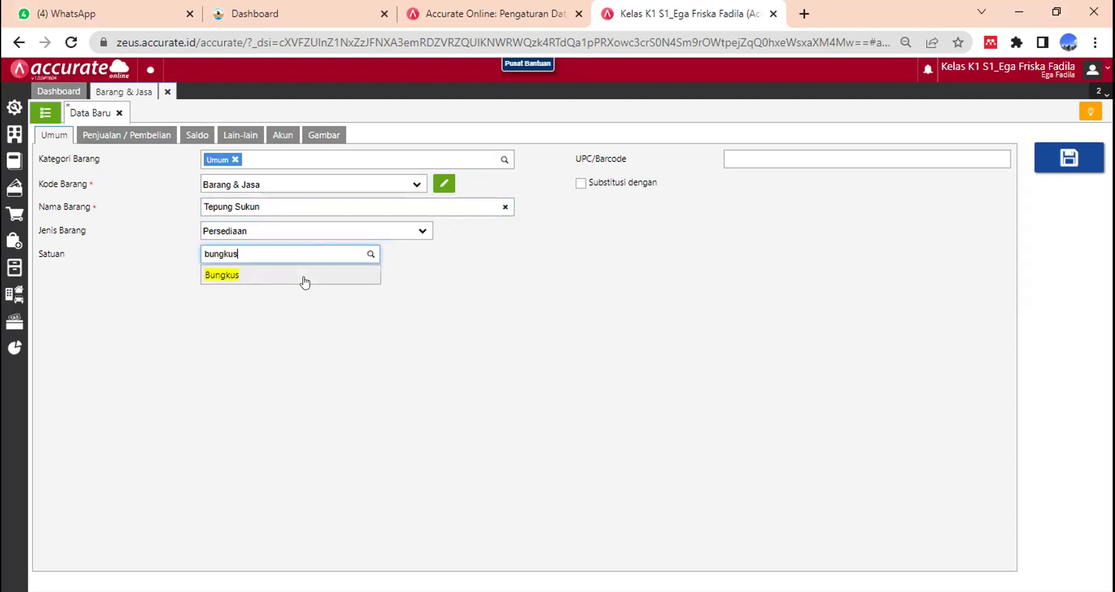
left_click(305, 283)
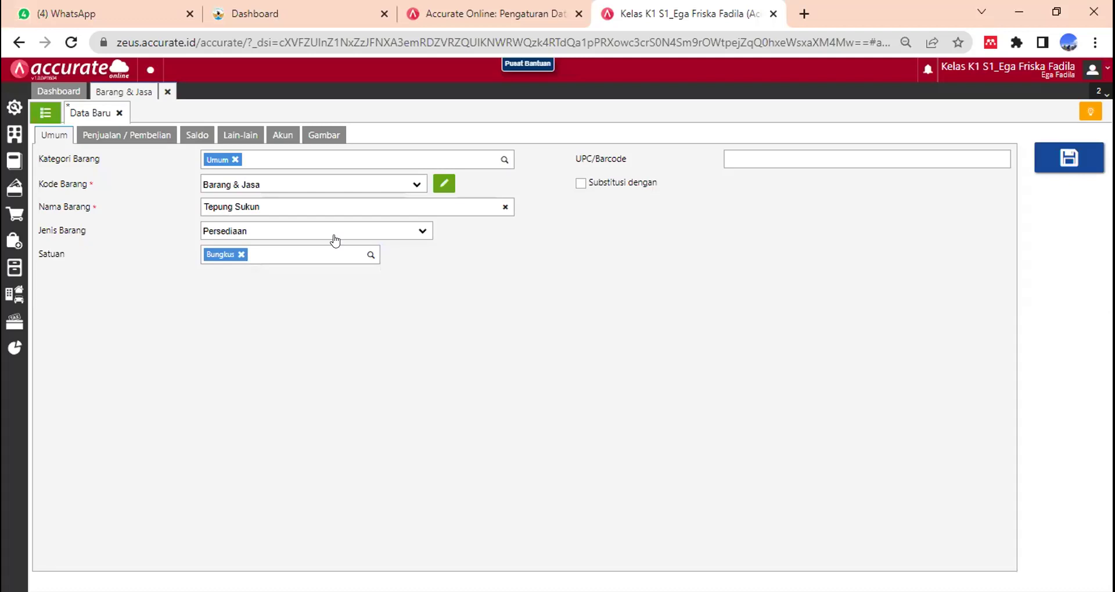
Set the item's default selling price for unit #1 to 15.000 per Bungkus.
left_click(145, 138)
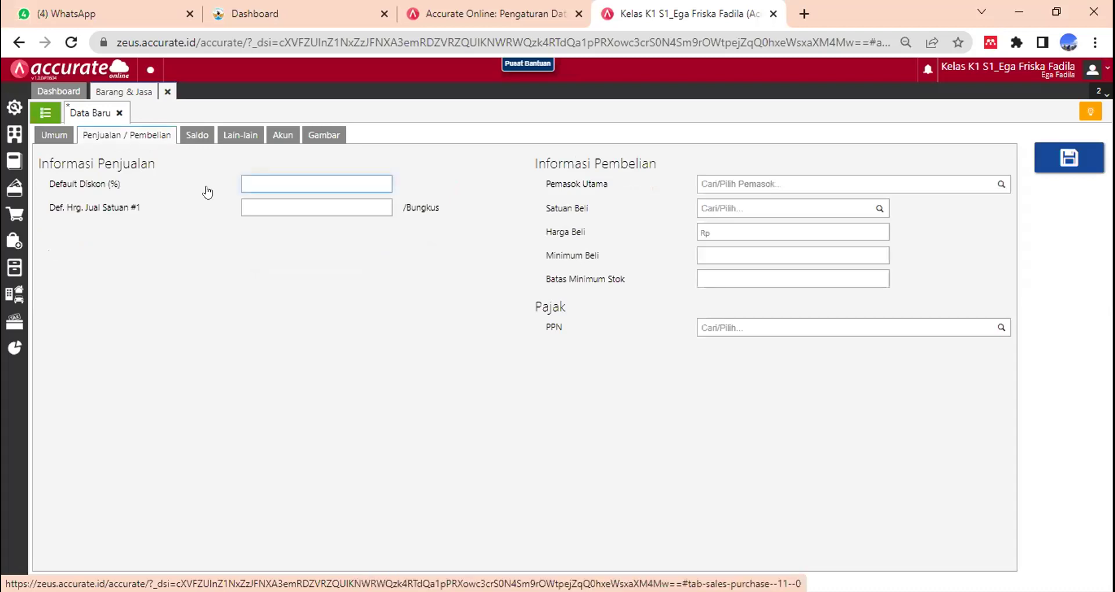
left_click(248, 201)
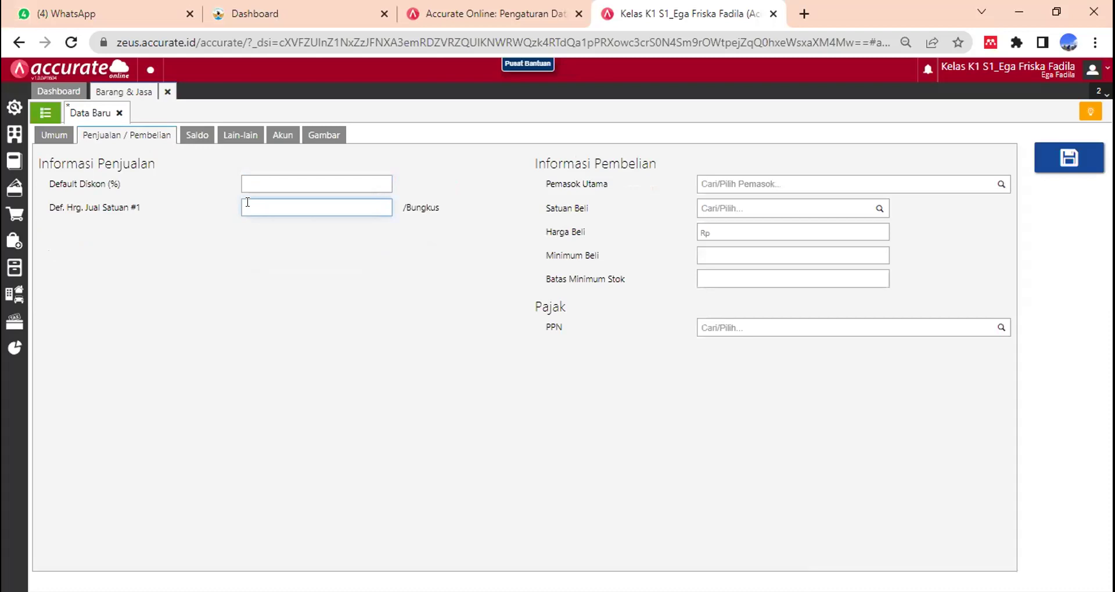
type("150.000")
key("BackSpace")
left_click(450, 285)
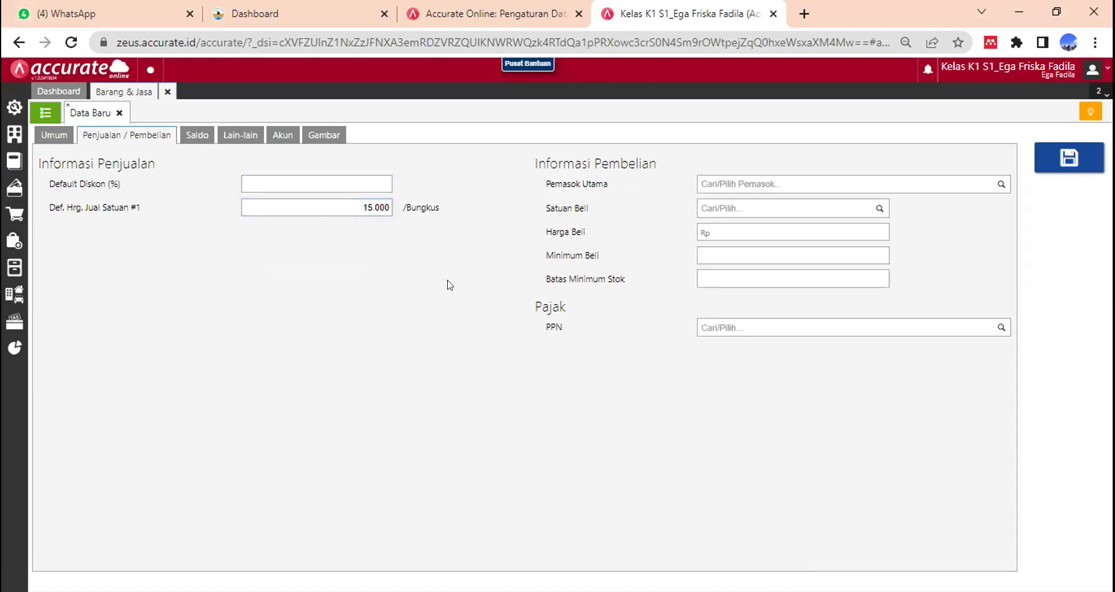
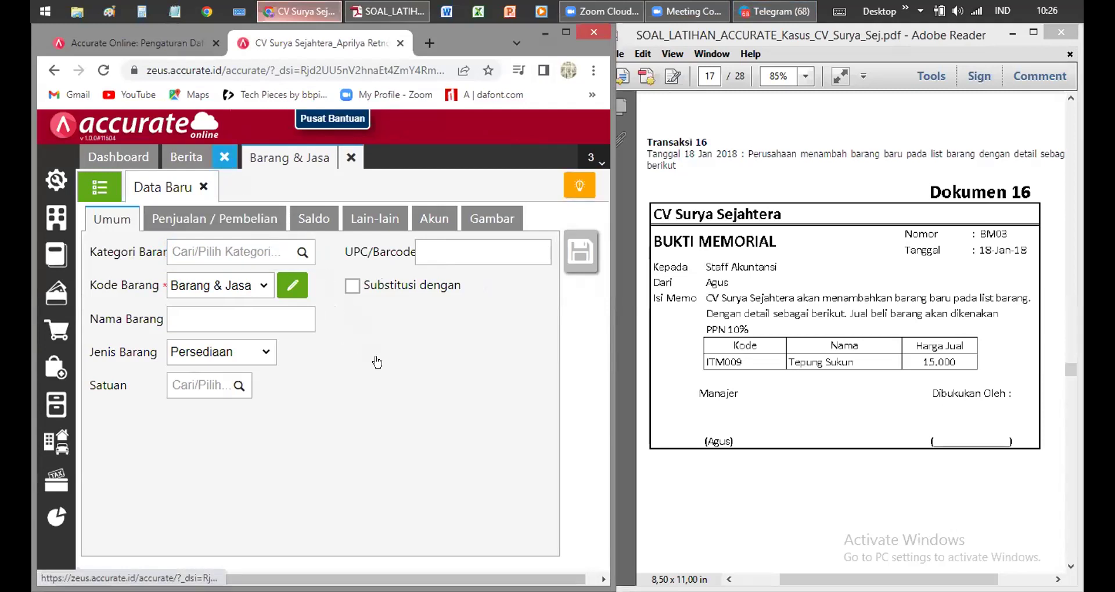
Close the Berita page and return to the blank new Barang & Jasa record.
left_click(224, 157)
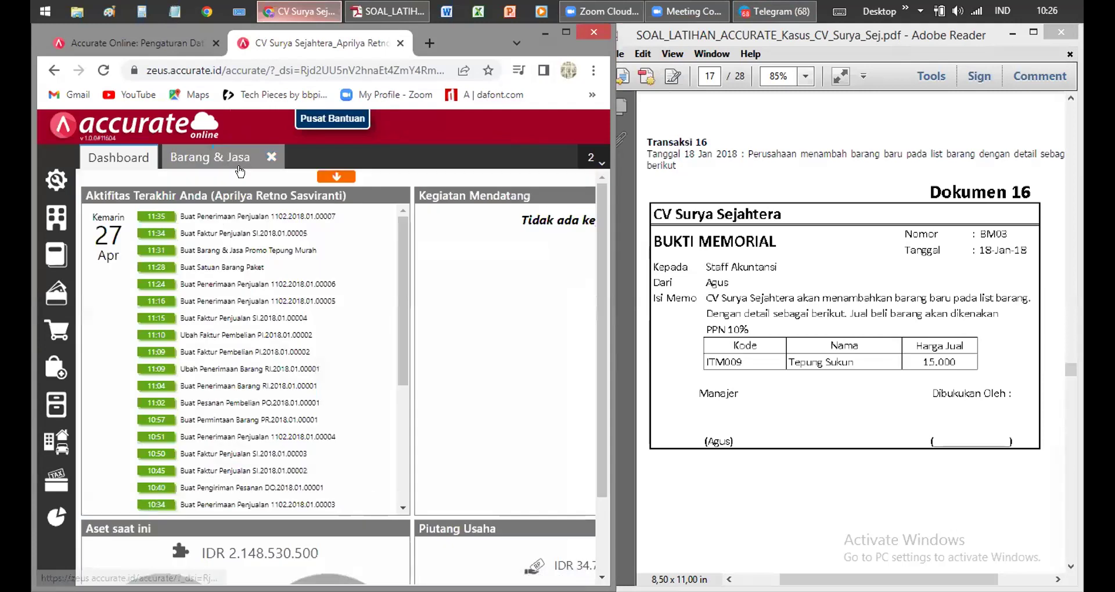
left_click(236, 166)
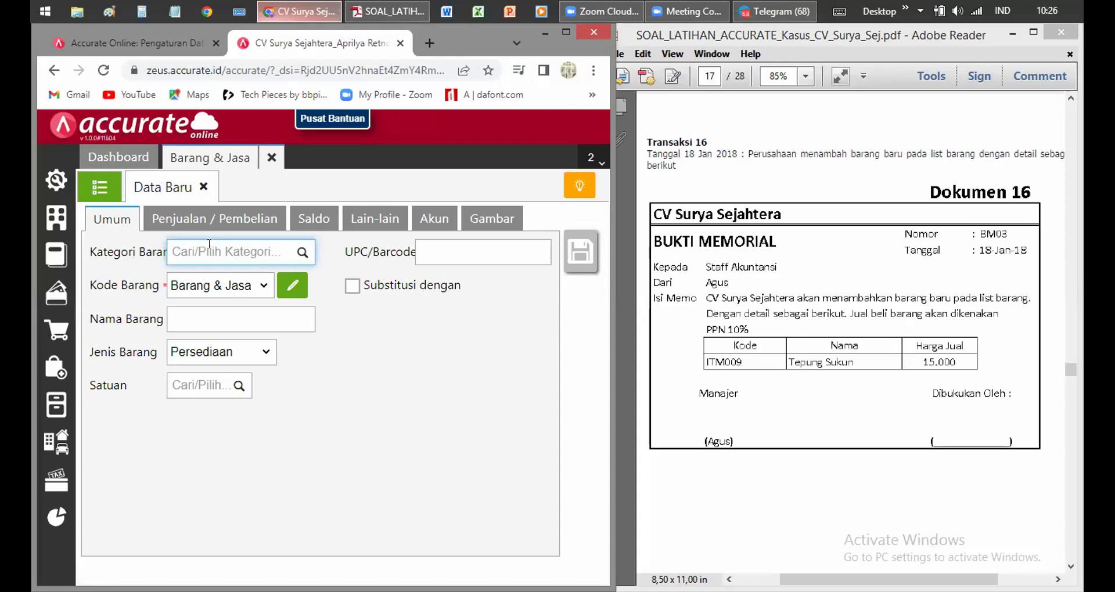
type("Tepung")
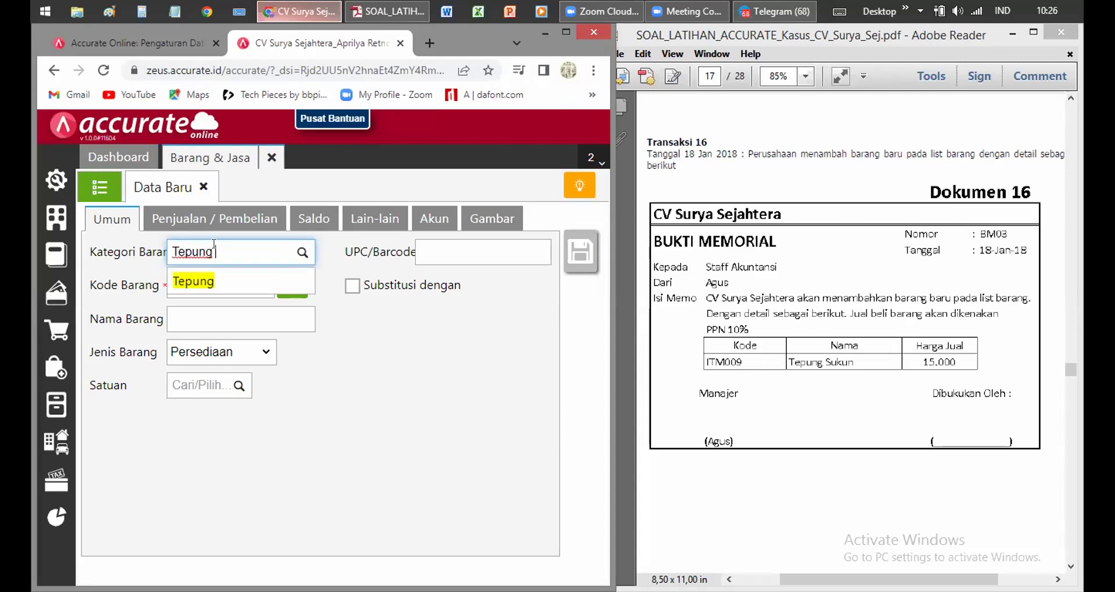
key("BackSpace")
key("BackSpace")
key("BackSpace")
key("BackSpace")
key("BackSpace")
key("BackSpace")
key("BackSpace")
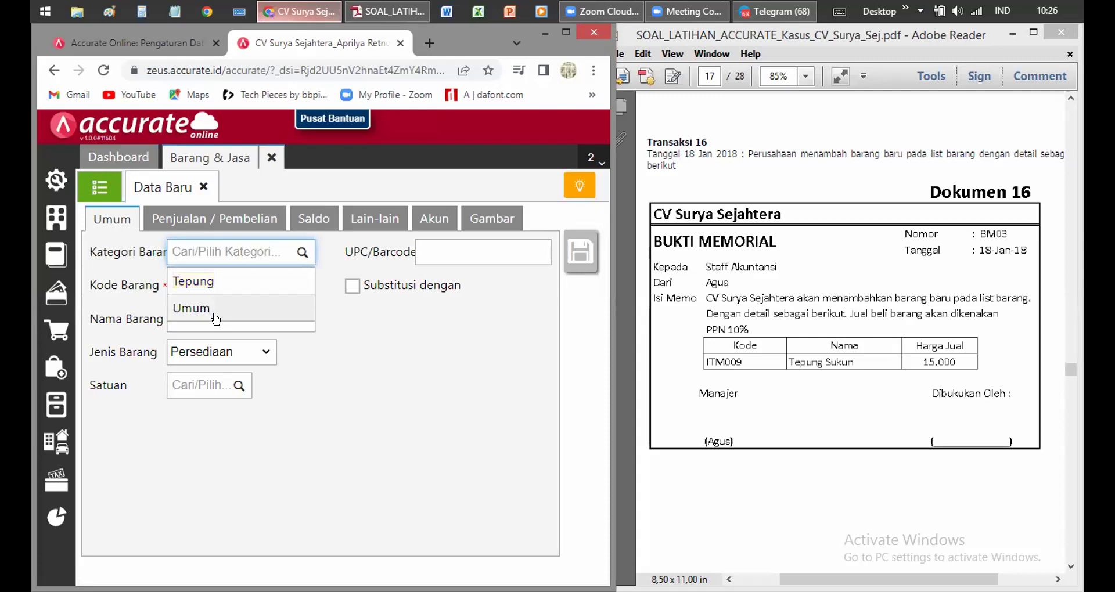
Choose Umum as the item category and enter Tepung Sukun as the item name.
left_click(214, 314)
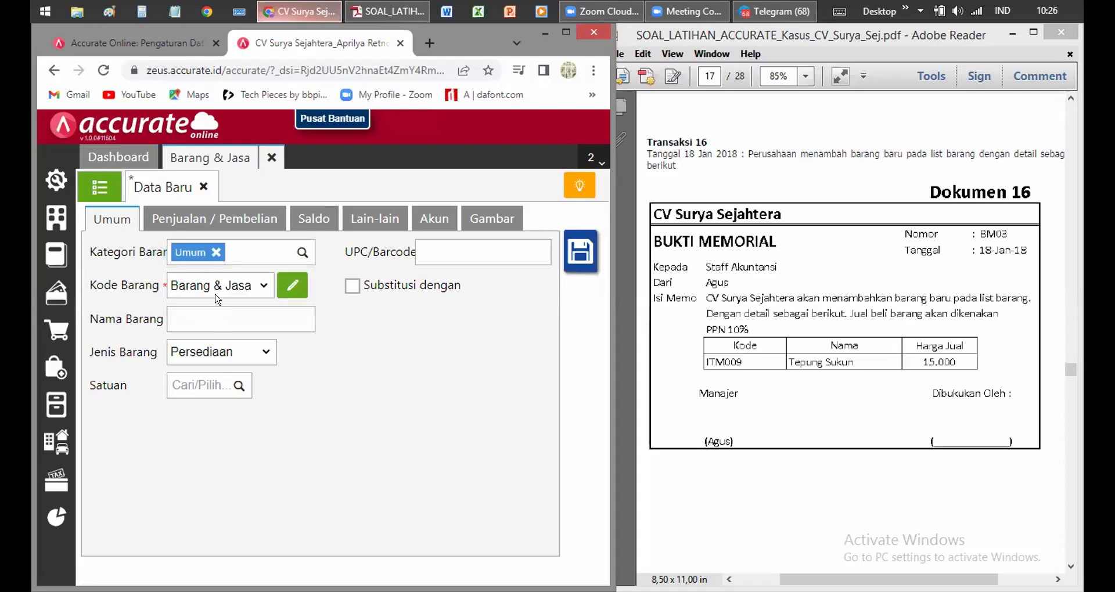
left_click(216, 313)
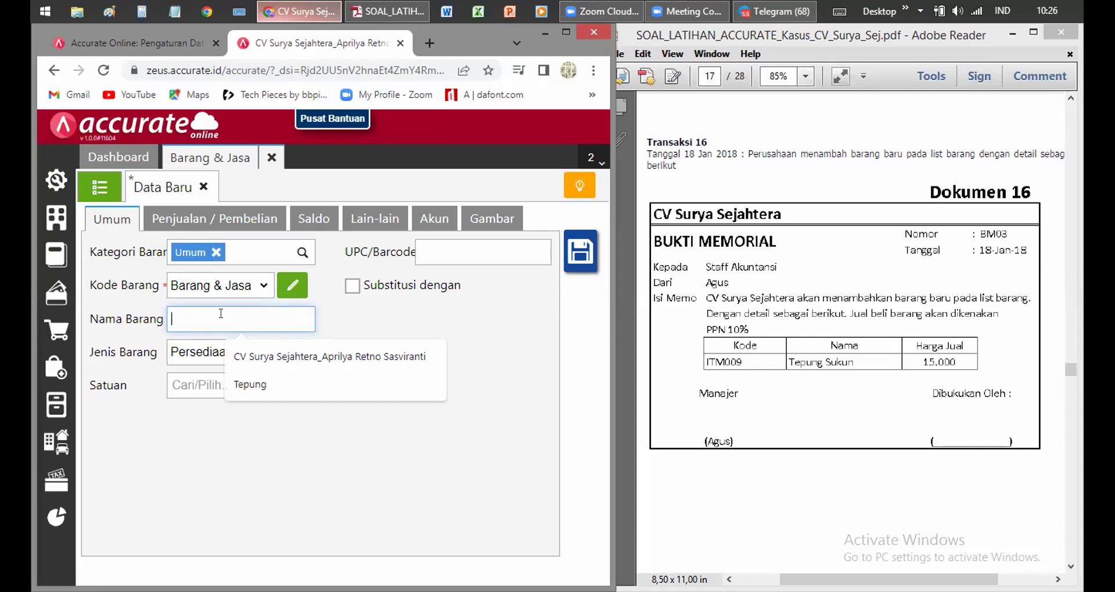
type("Tepu")
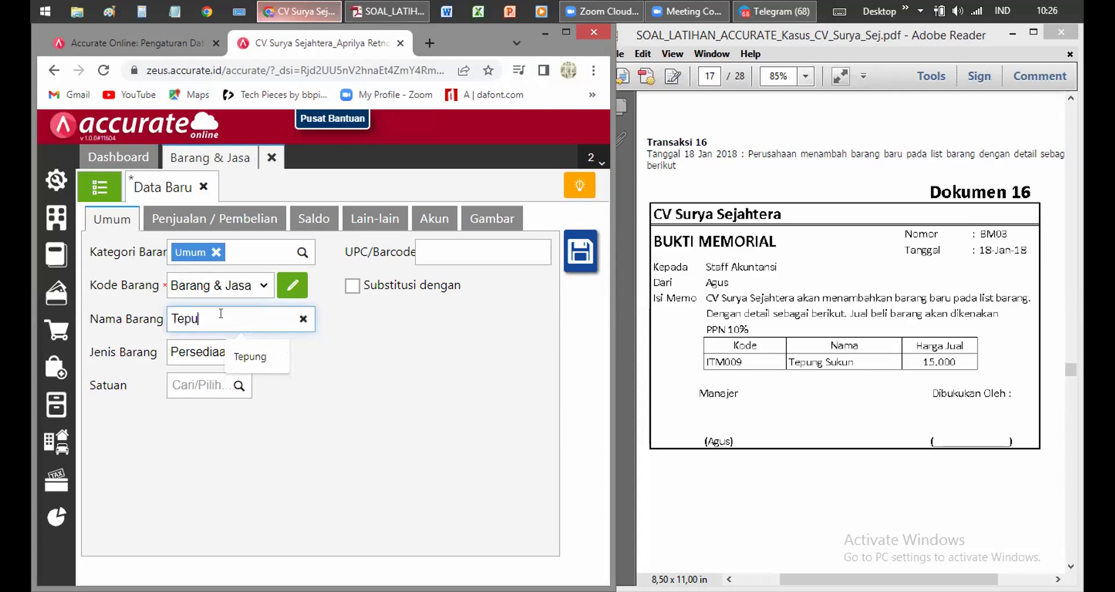
type("ng Suku")
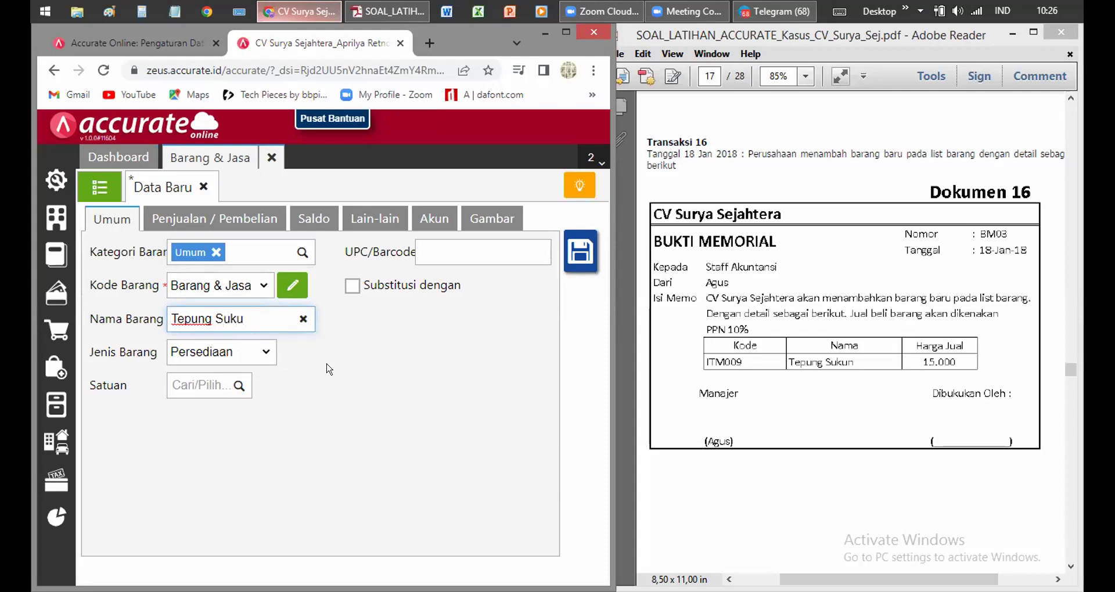
type("n")
Turn off automatic numbering for the item code and enter the code ITM009.
left_click(263, 287)
left_click(292, 285)
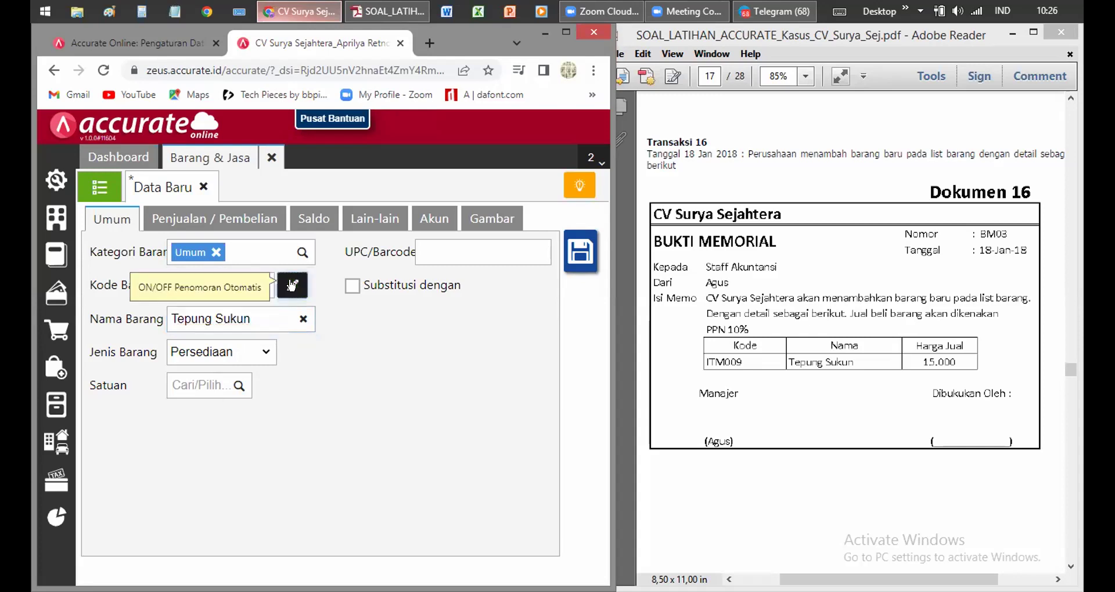
left_click(245, 281)
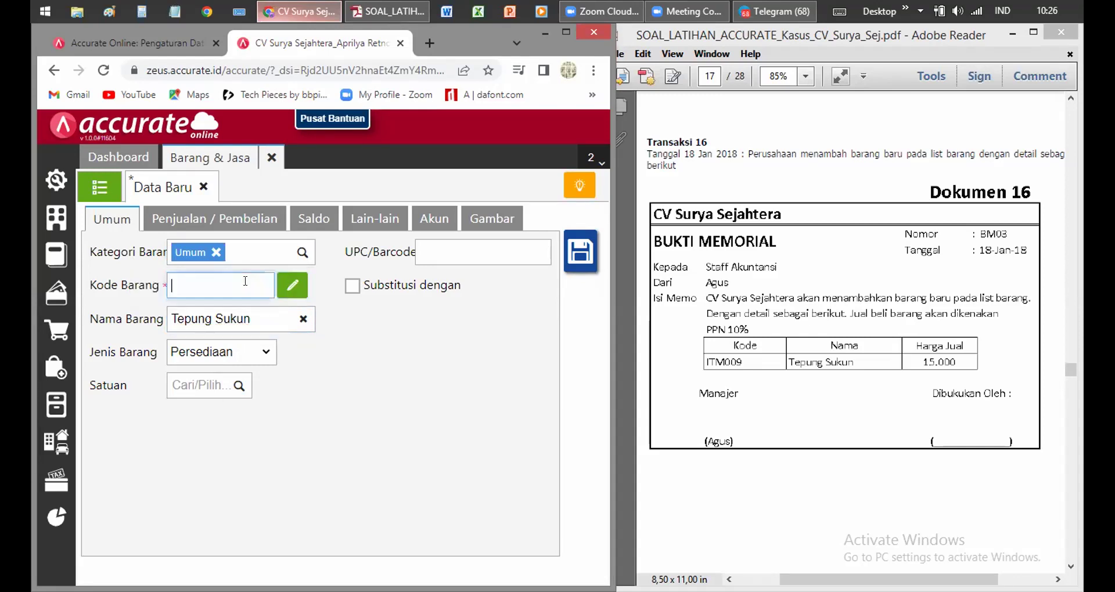
type("ITM009")
left_click(336, 378)
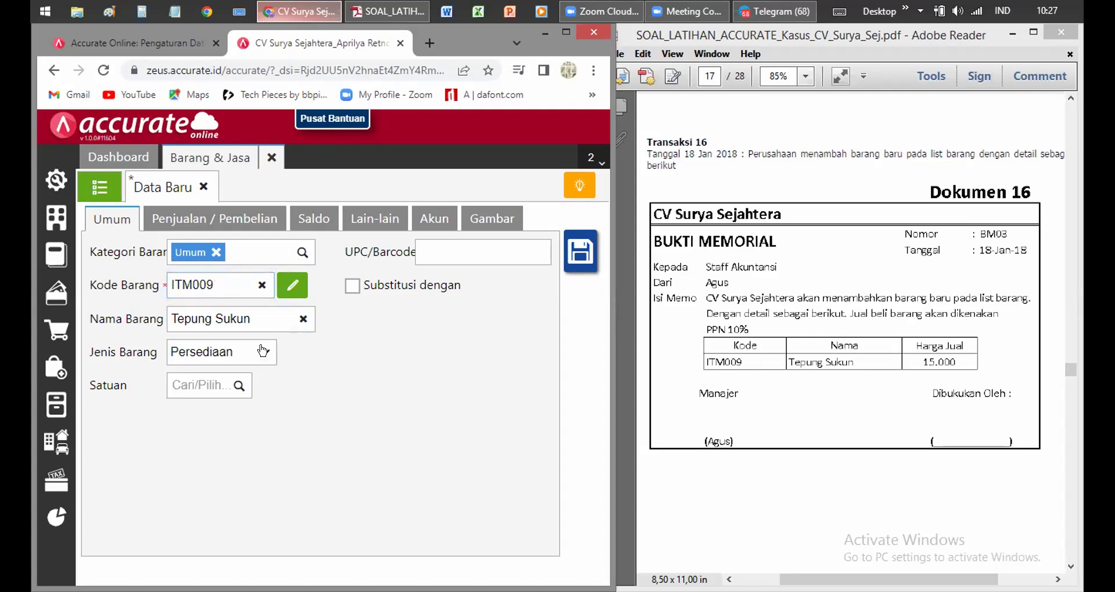
left_click(223, 381)
type("BUNG")
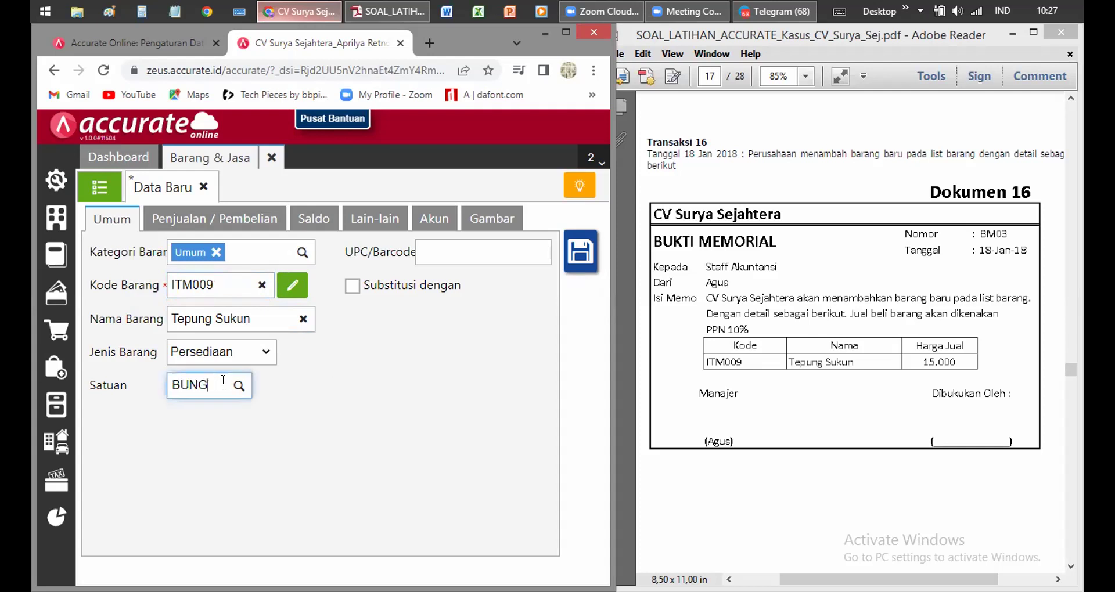
key("BackSpace")
key("BackSpace")
key("BackSpace")
type("ungkus")
left_click(463, 333)
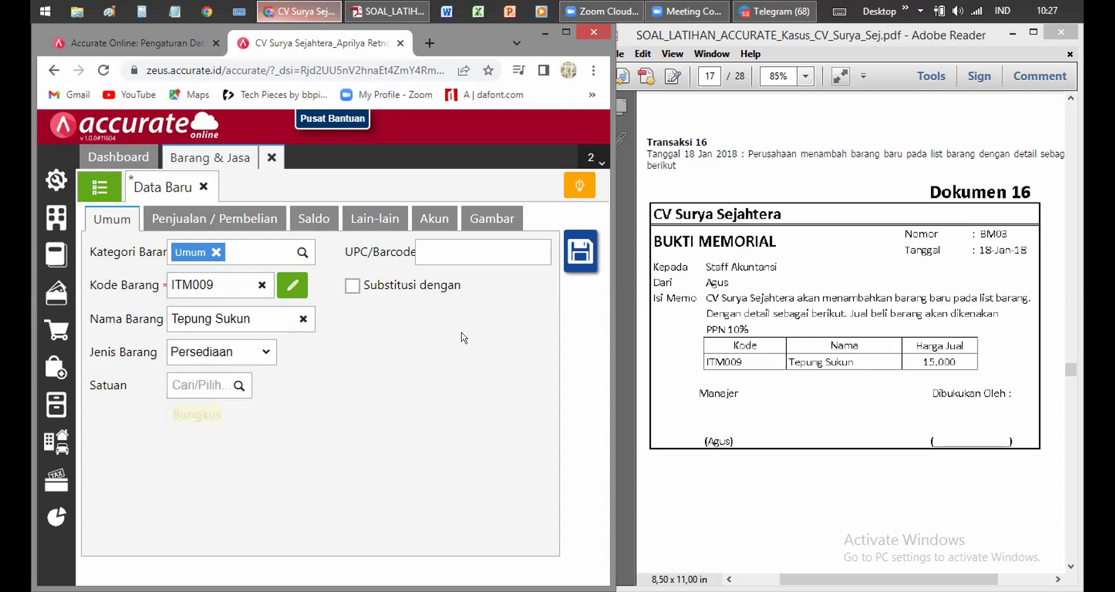
Choose Bungkus as the unit for item ITM009.
left_click(184, 381)
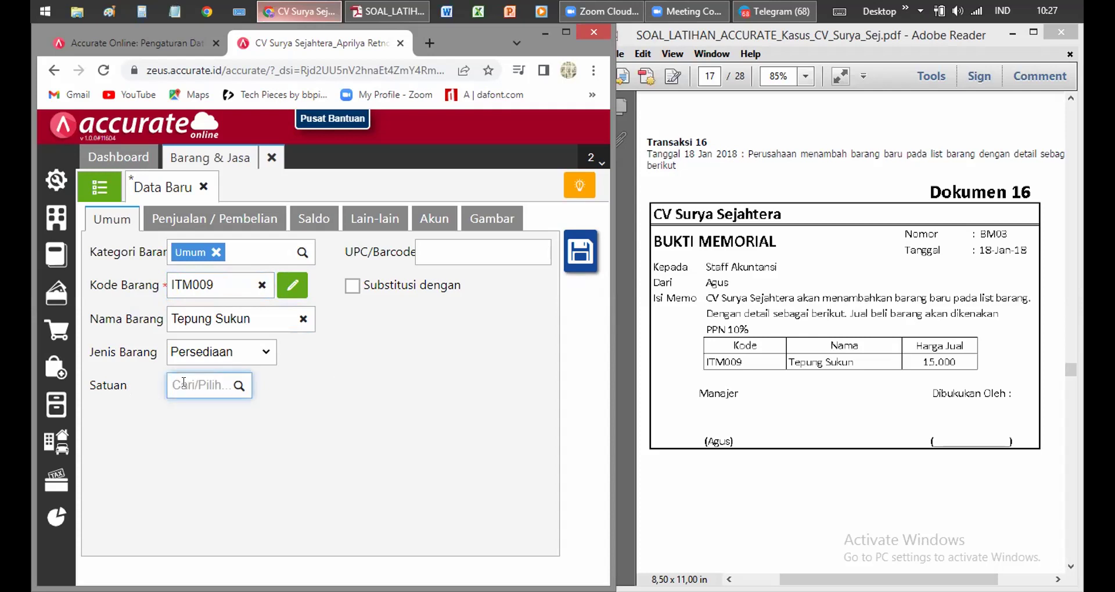
type("bun")
key("BackSpace")
left_click(218, 411)
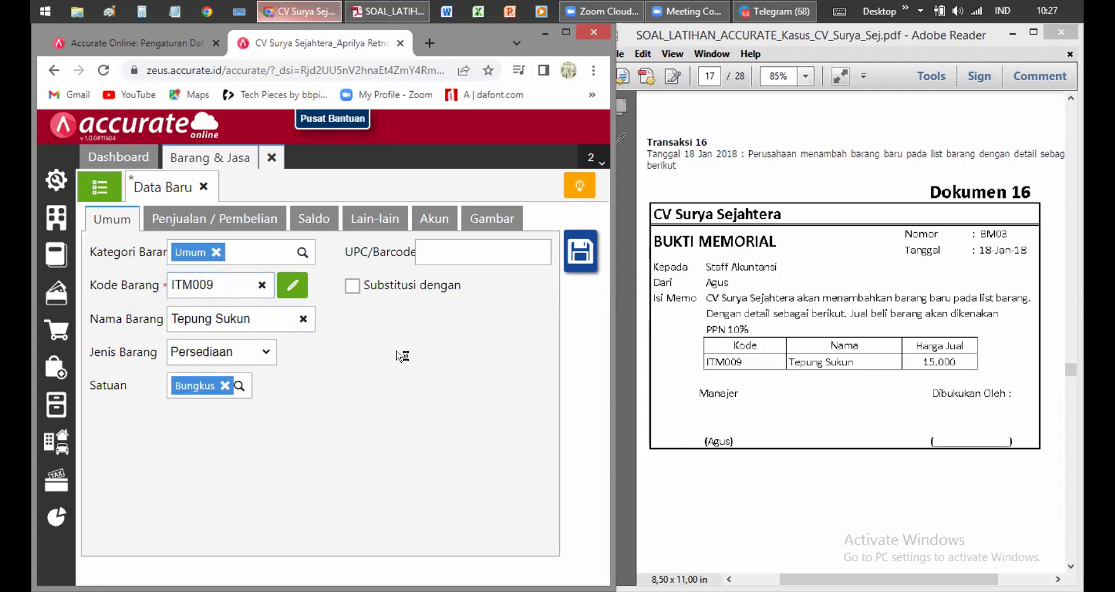
Enter 15.000 per Bungkus as the default selling price for unit #1 in the item's sales information.
left_click(198, 218)
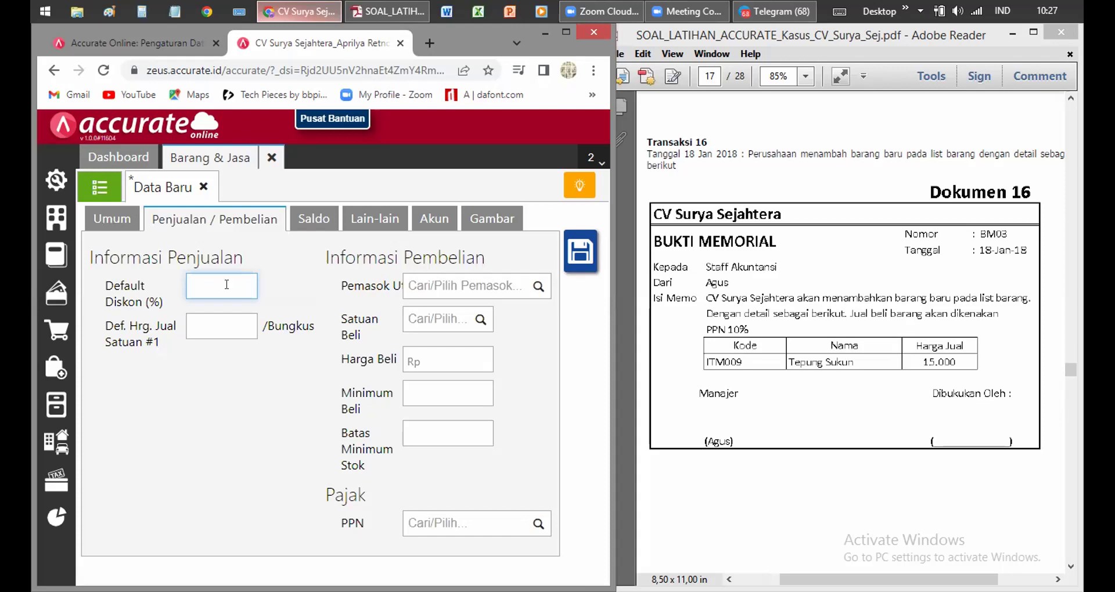
left_click(236, 329)
type("1")
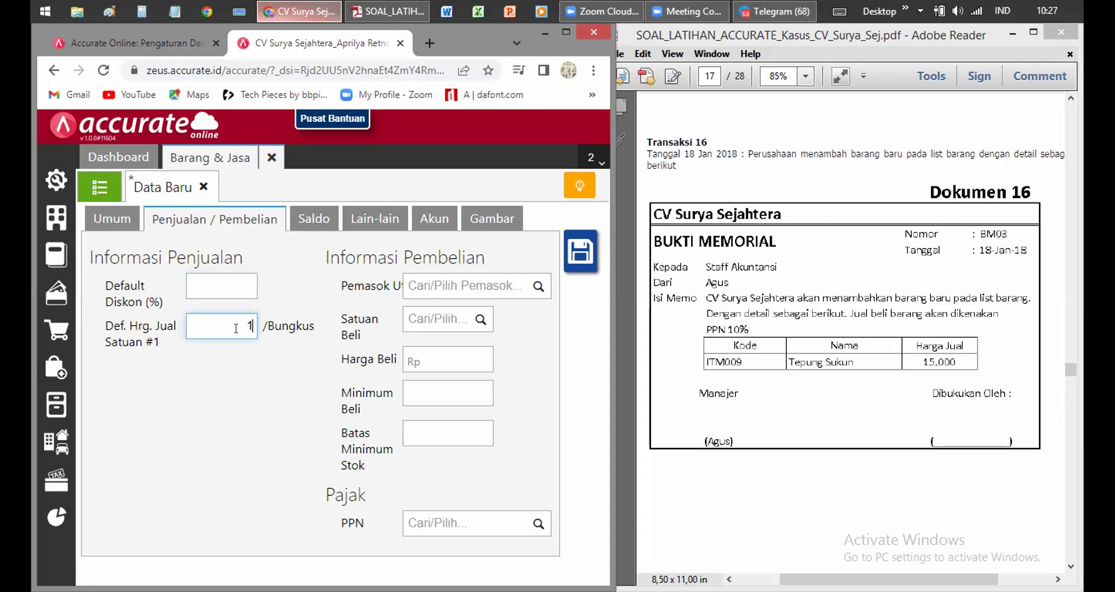
type("5.000")
Set the item's PPN tax to Pajak Pertambahan Nilai.
left_click(439, 522)
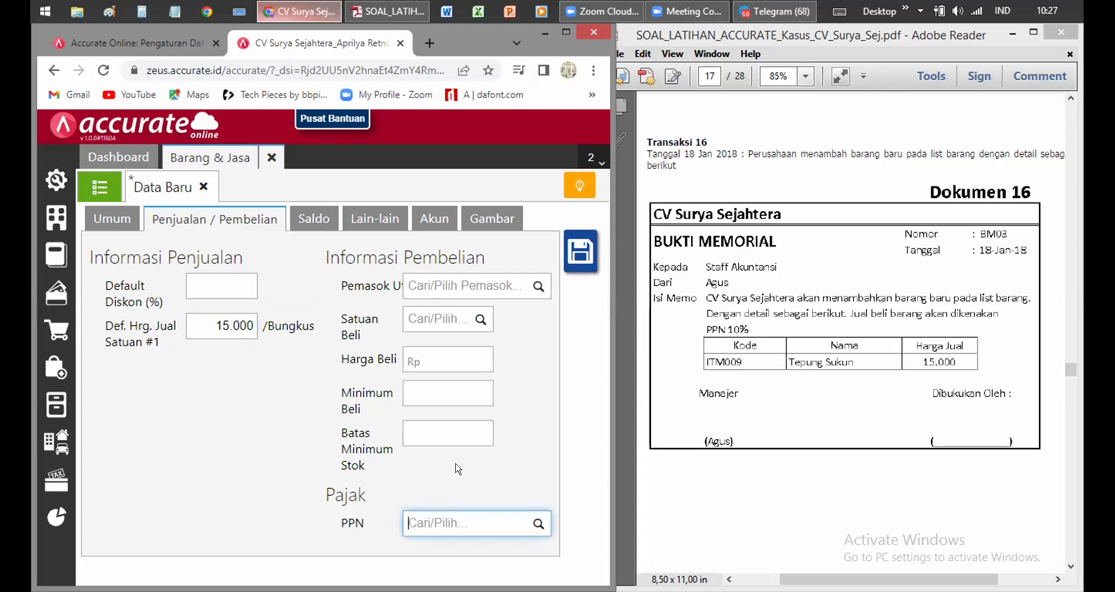
type("paja")
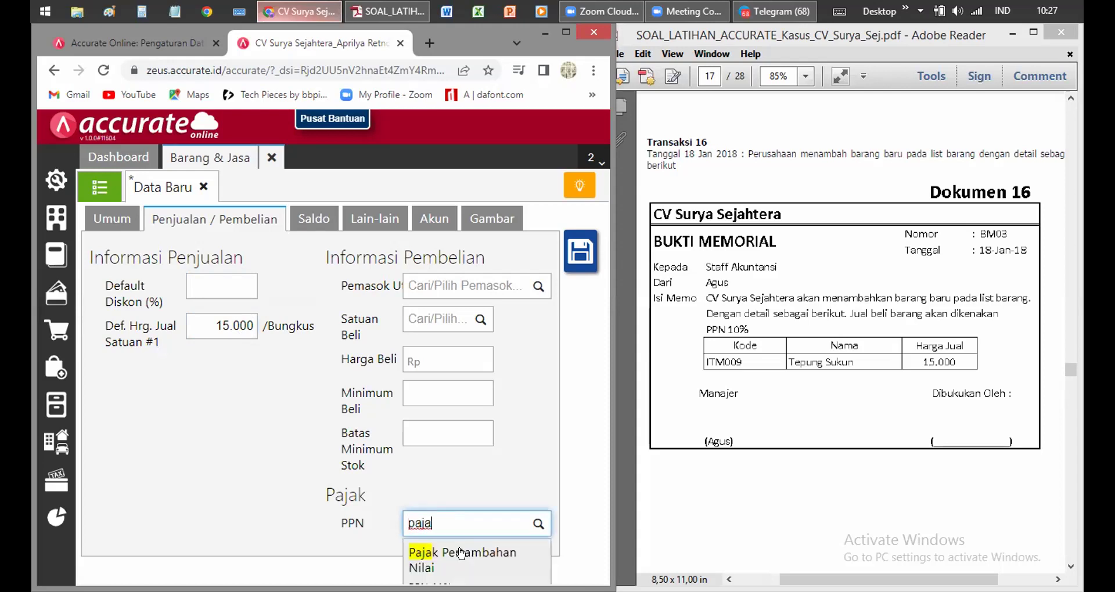
left_click(461, 553)
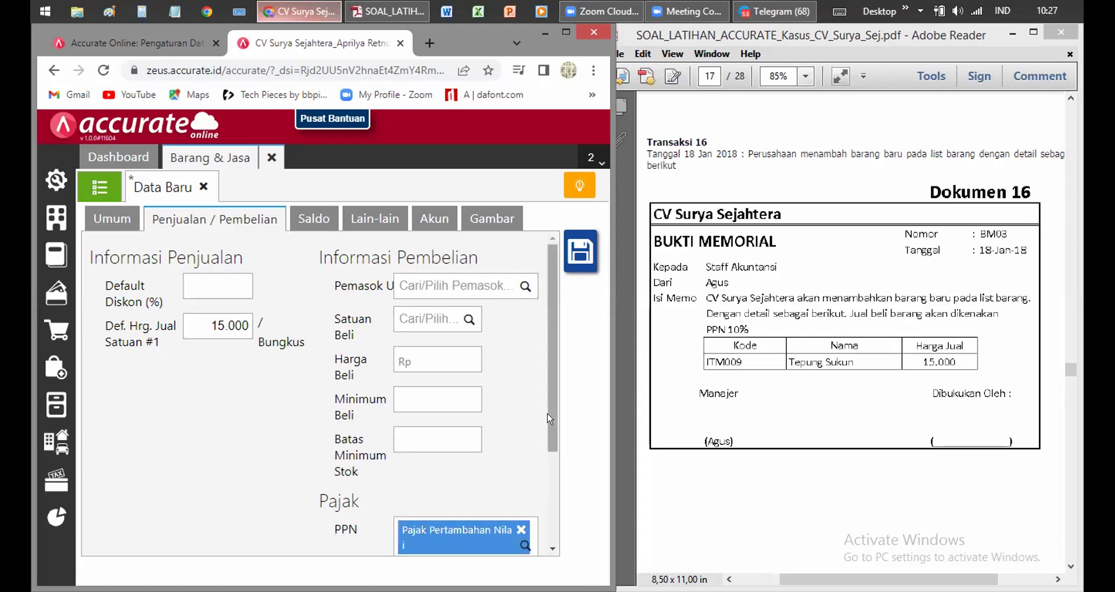
Check the new item's purchase, tax and opening balance details against the Transaksi 16 memo in the exercise PDF.
scroll(559, 505, "down", 3)
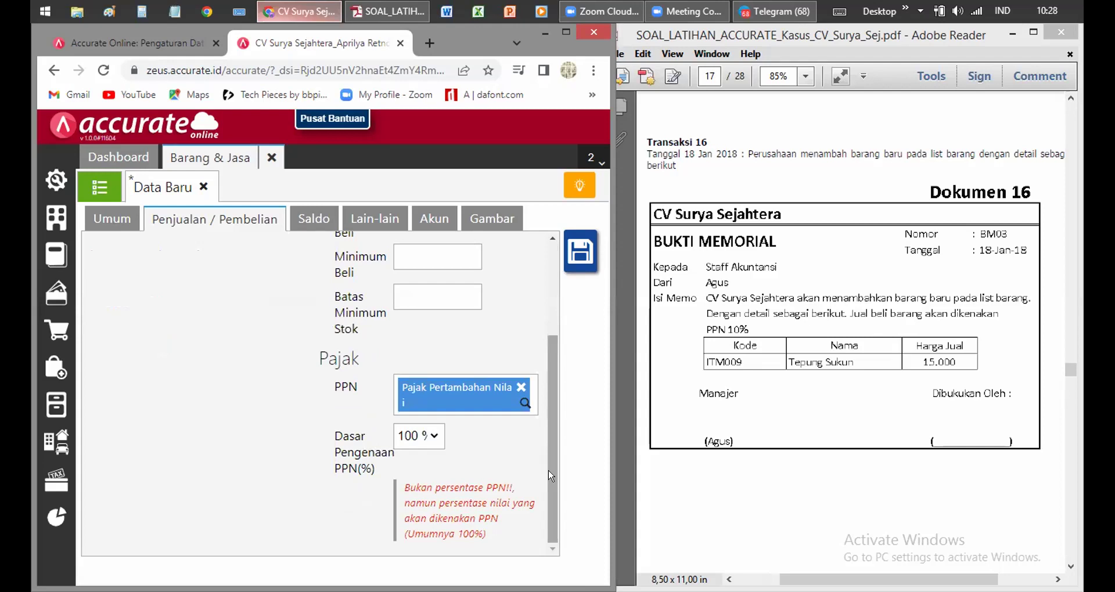
scroll(551, 476, "up", 3)
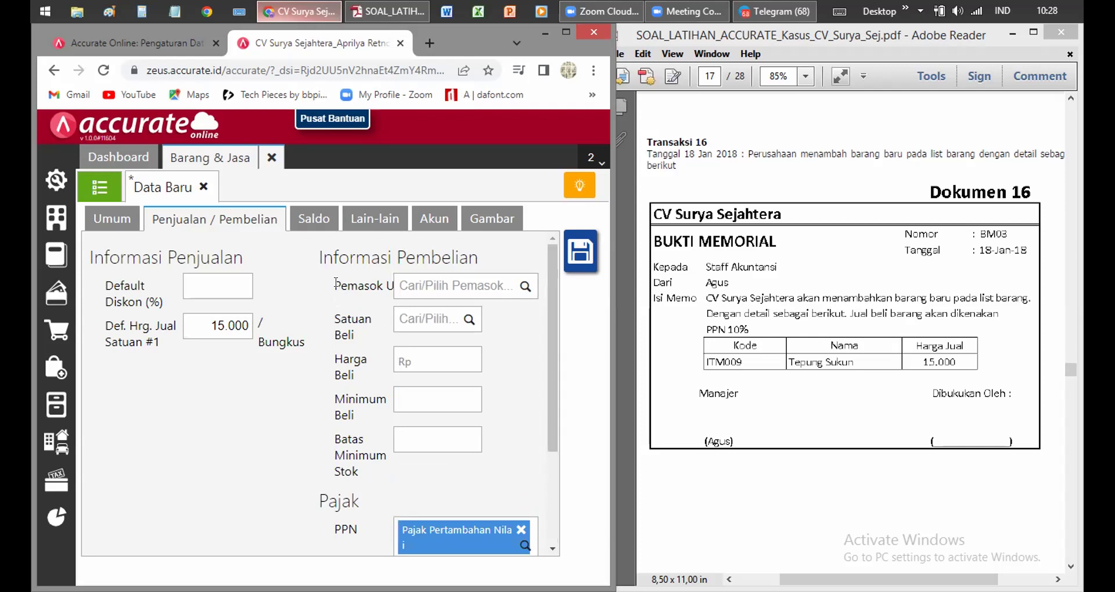
left_click(301, 225)
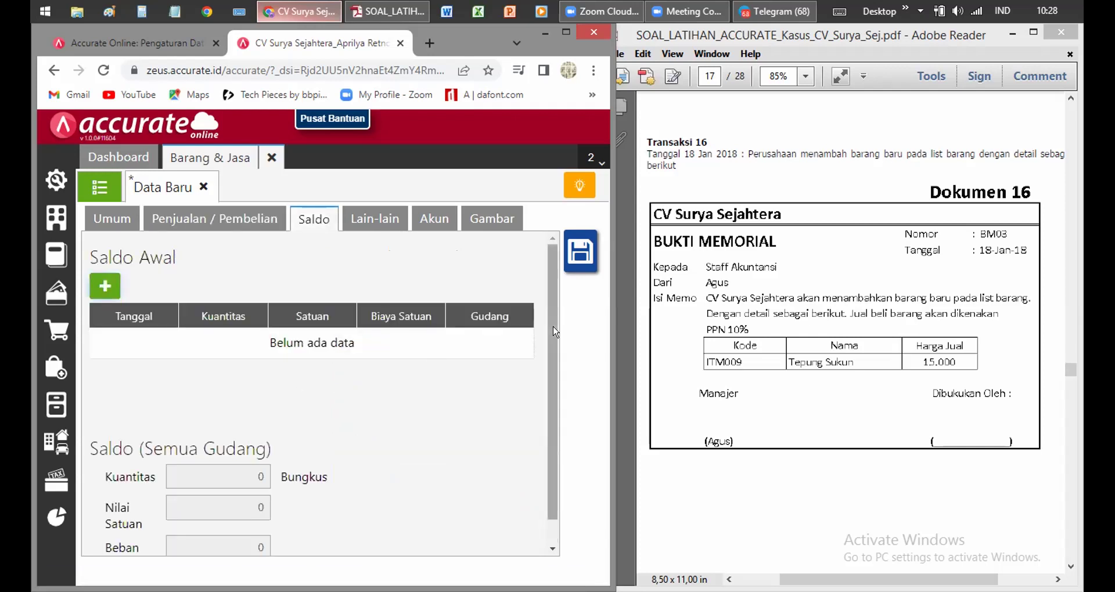
scroll(552, 380, "down", 1)
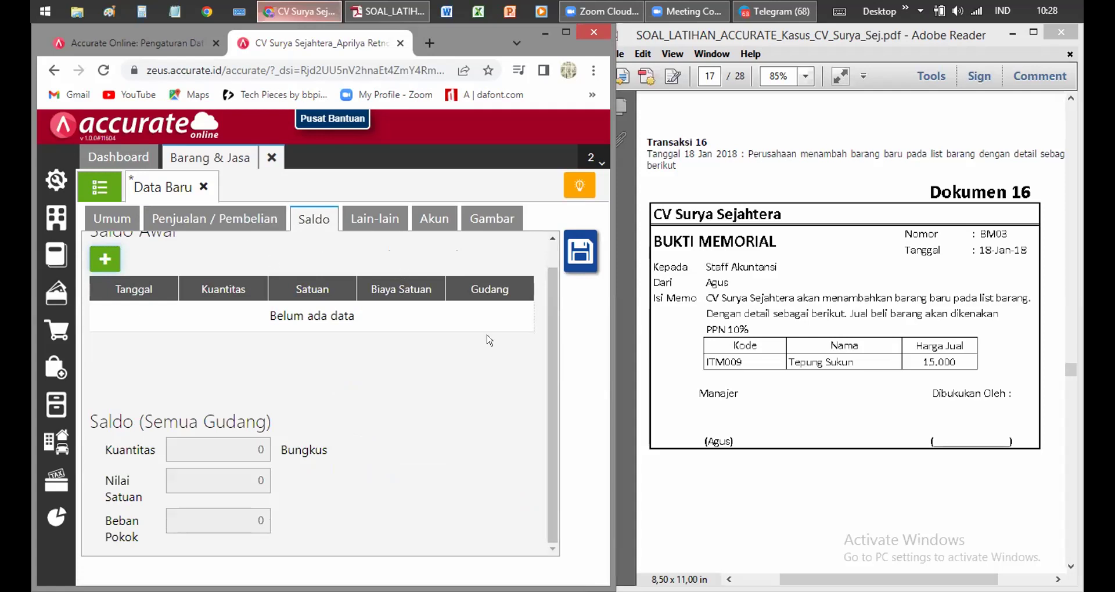
left_click(980, 421)
scroll(980, 421, "down", 3)
scroll(980, 421, "down", 5)
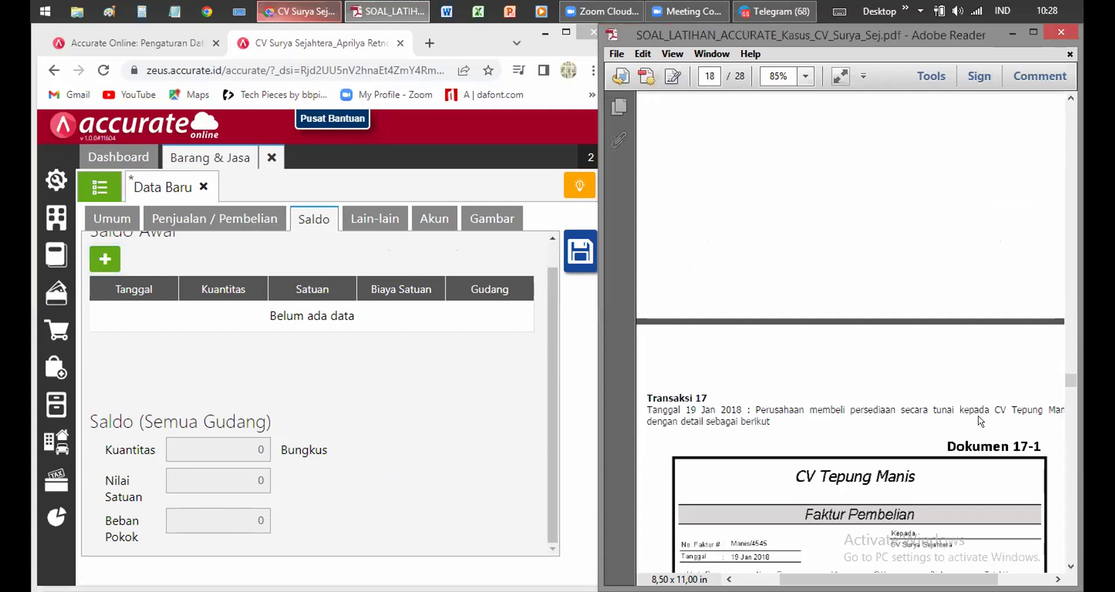
scroll(982, 419, "up", 4)
scroll(983, 418, "up", 2)
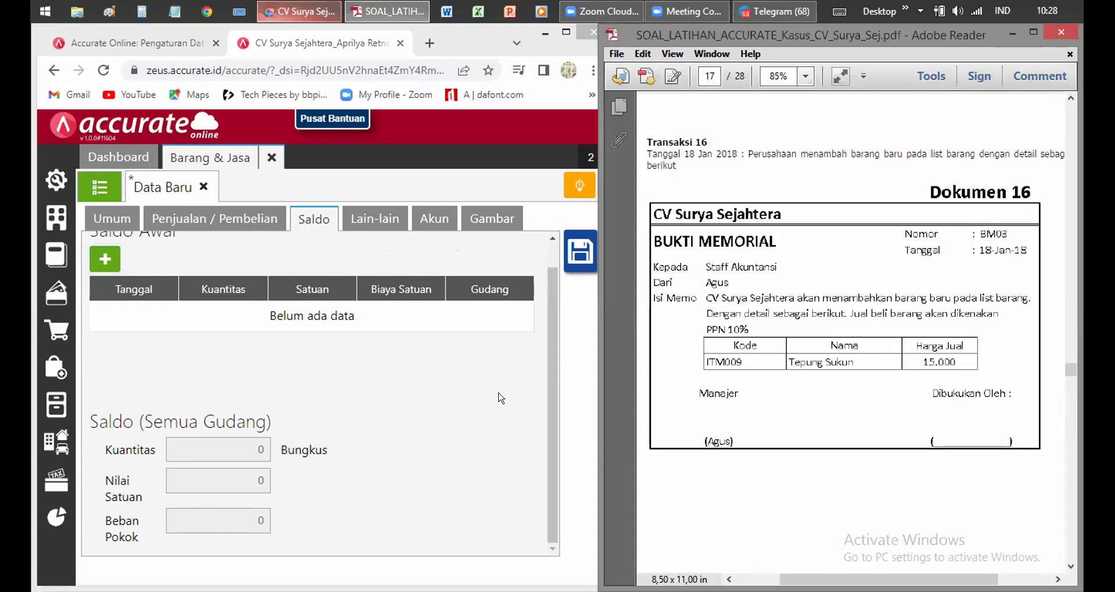
Save the new item Tepung Sukun and return to the goods and services list.
left_click(364, 221)
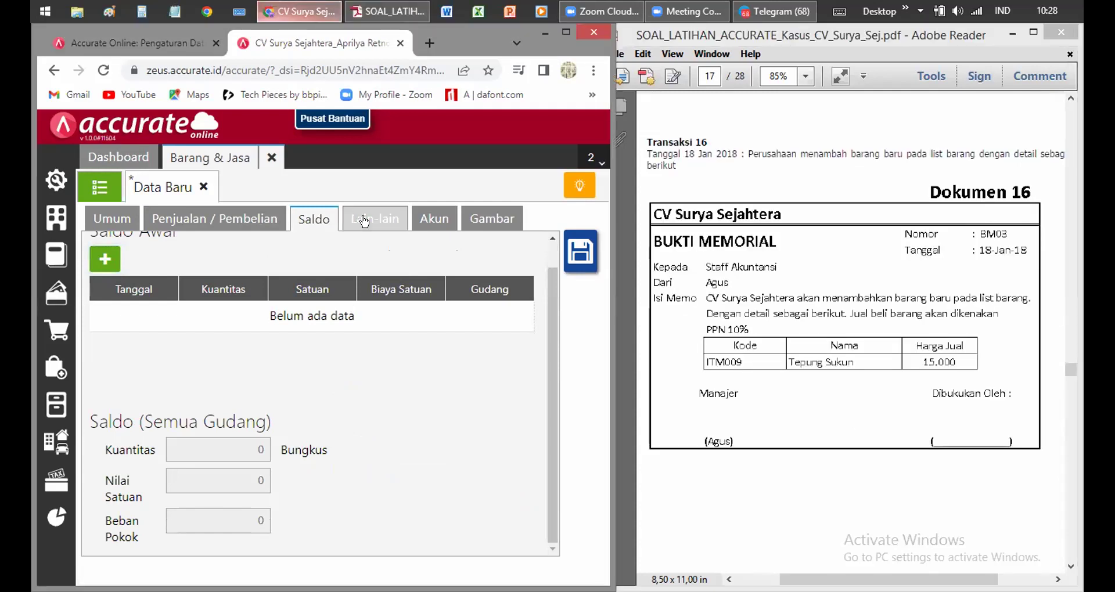
left_click(584, 252)
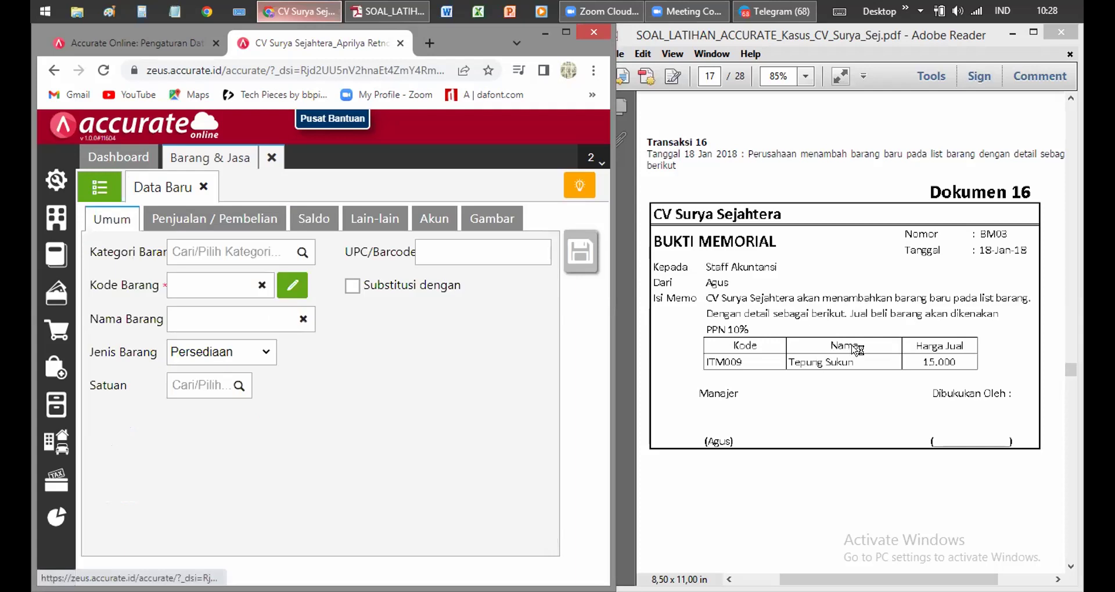
left_click(90, 176)
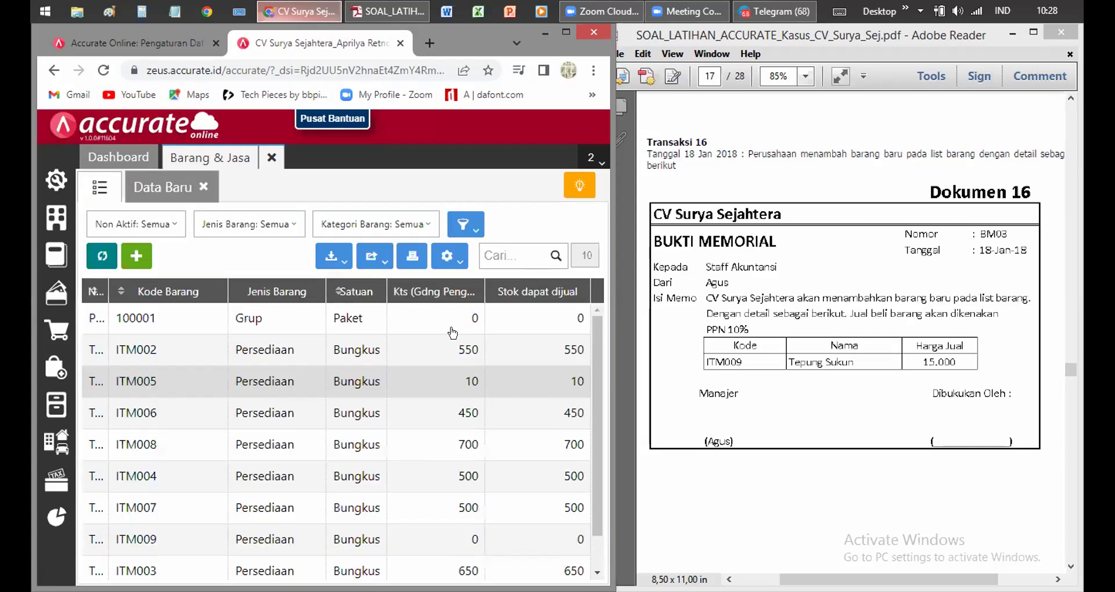
Read the Transaksi 17 purchase invoice from CV Tepung Manis in the exercise PDF.
left_click(815, 321)
scroll(815, 321, "down", 5)
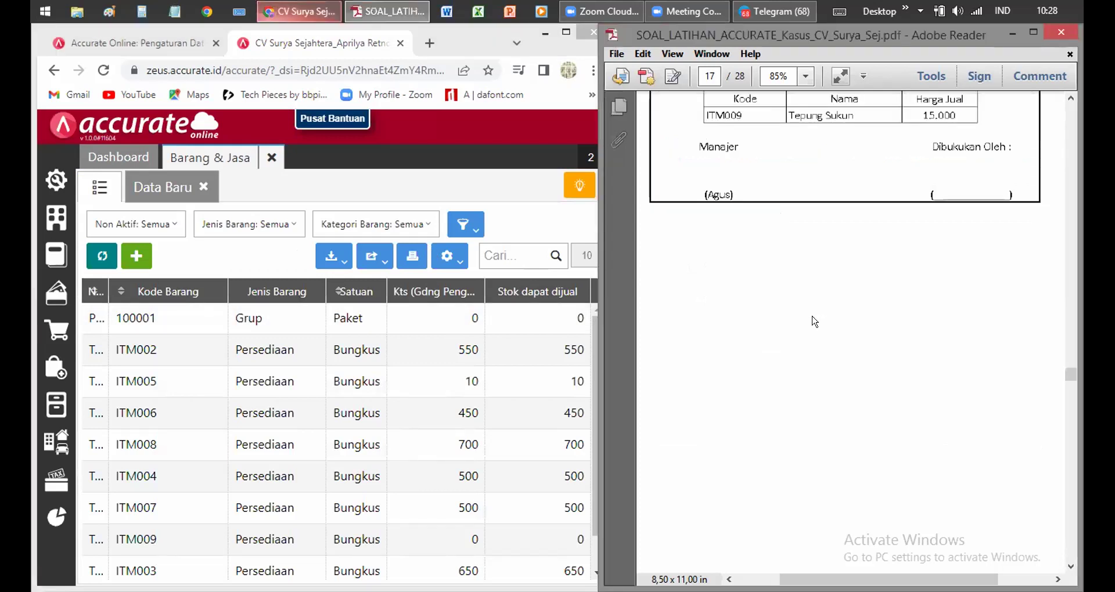
scroll(813, 318, "down", 4)
scroll(812, 315, "down", 6)
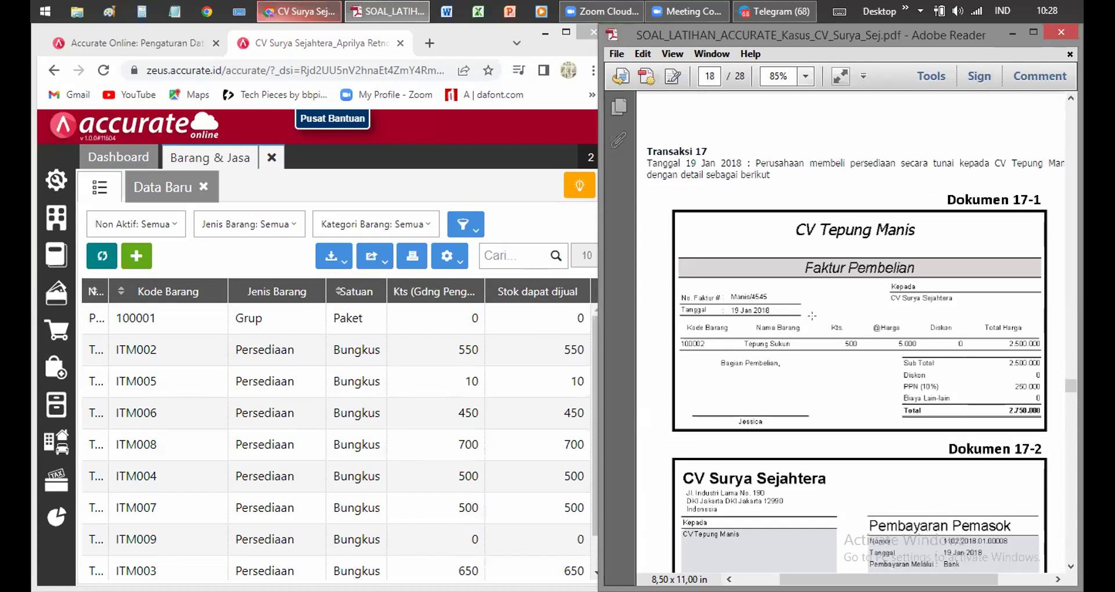
scroll(812, 316, "down", 2)
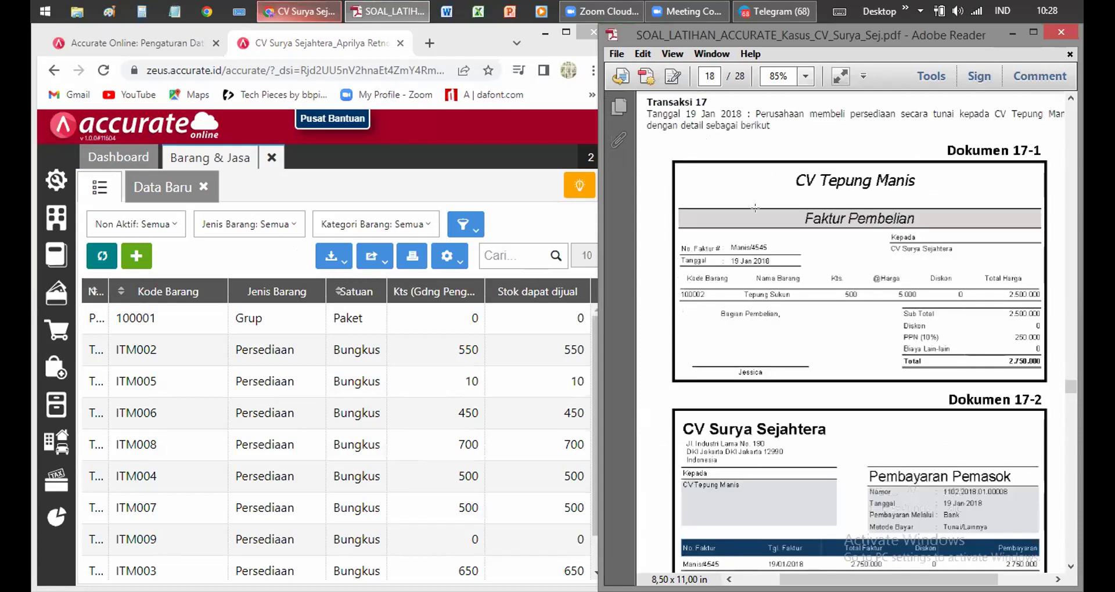
left_click(494, 150)
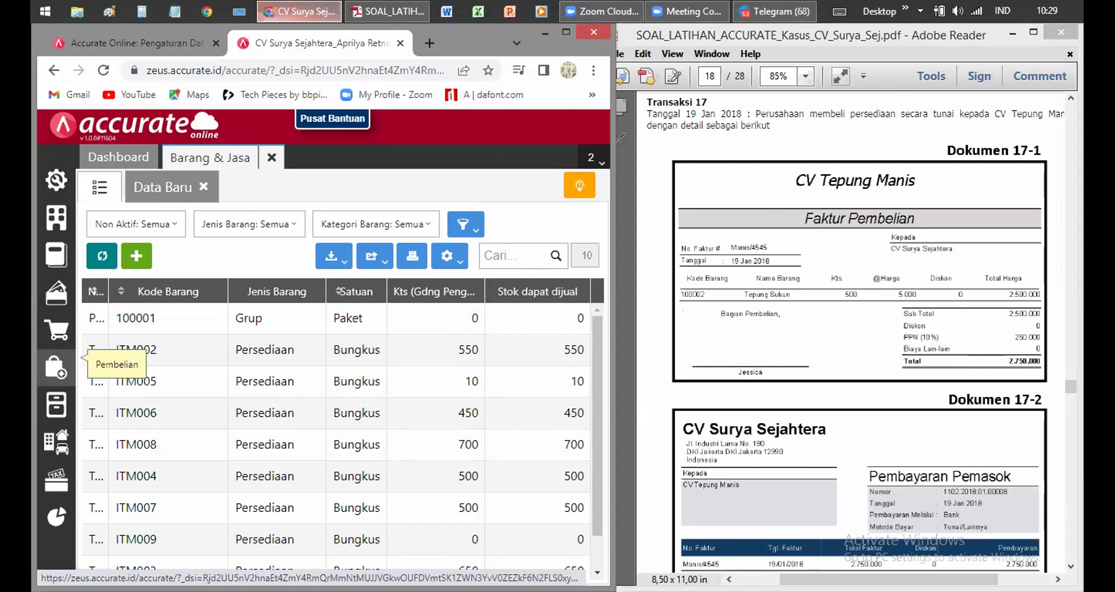
left_click_drag(888, 580, 896, 580)
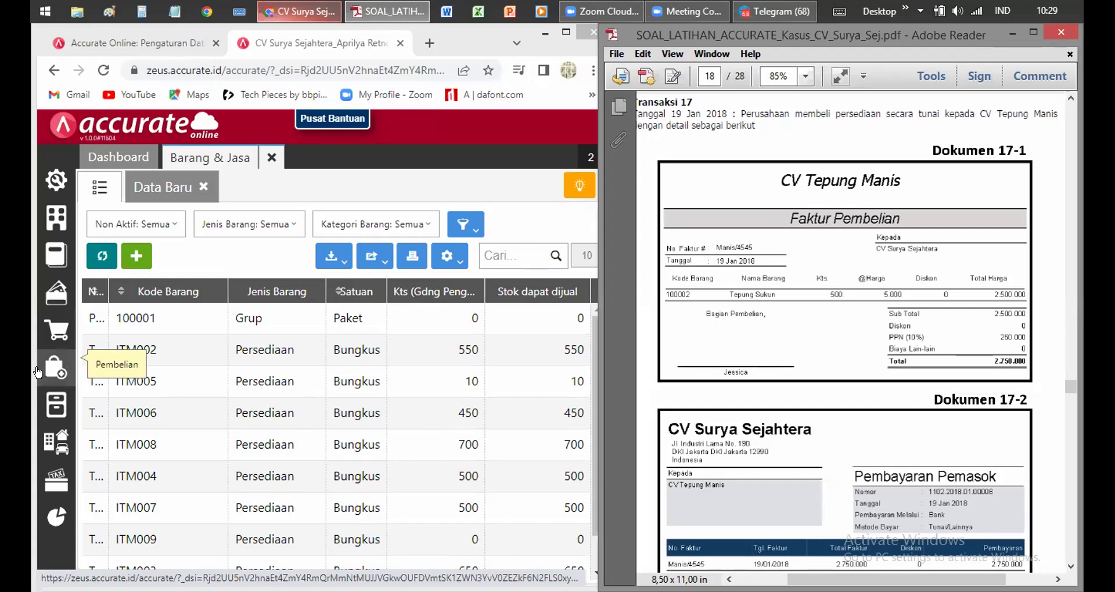
Start a new purchase invoice (Faktur Pembelian) and close the Barang & Jasa module.
left_click(55, 335)
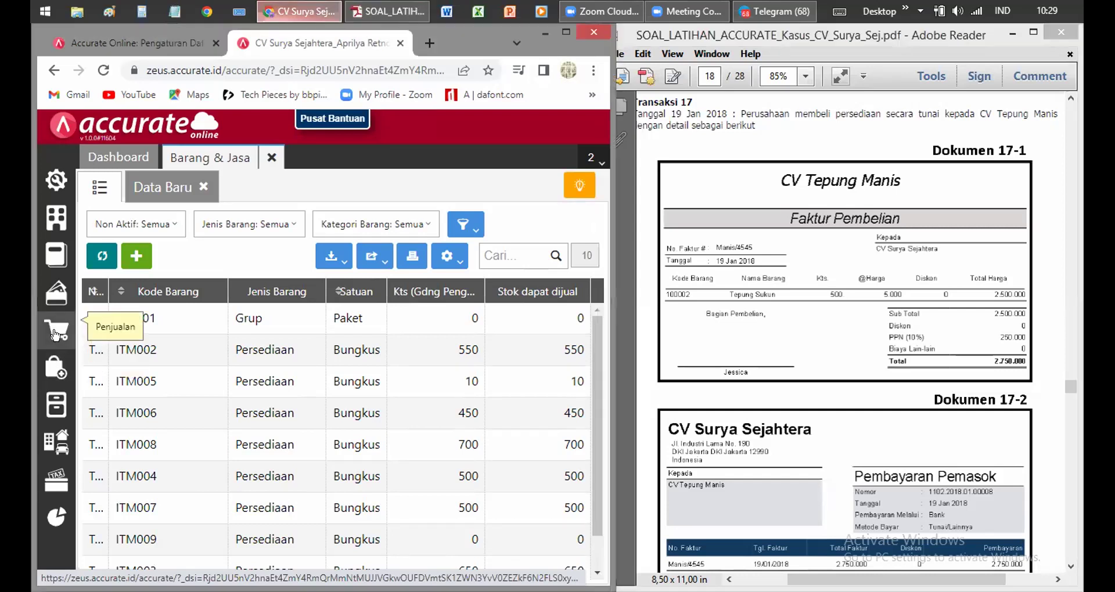
left_click(53, 374)
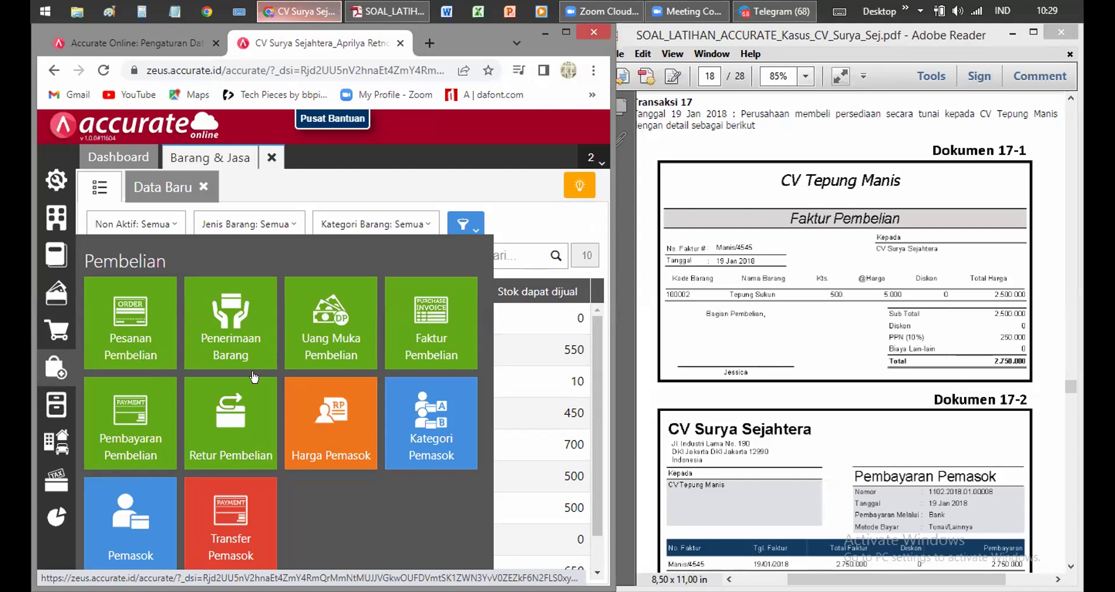
left_click(406, 332)
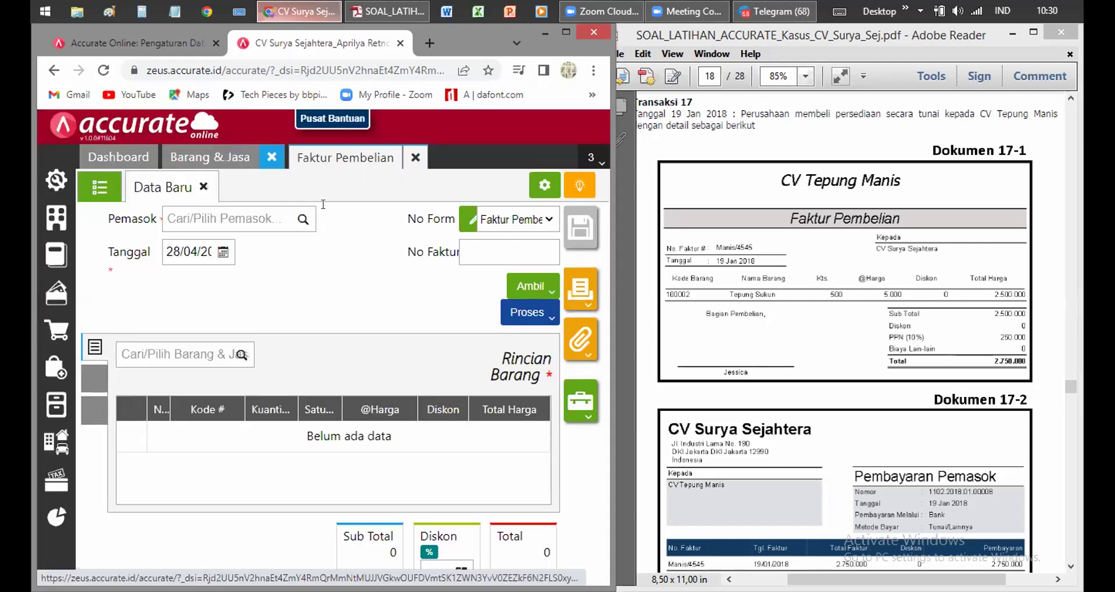
left_click(271, 157)
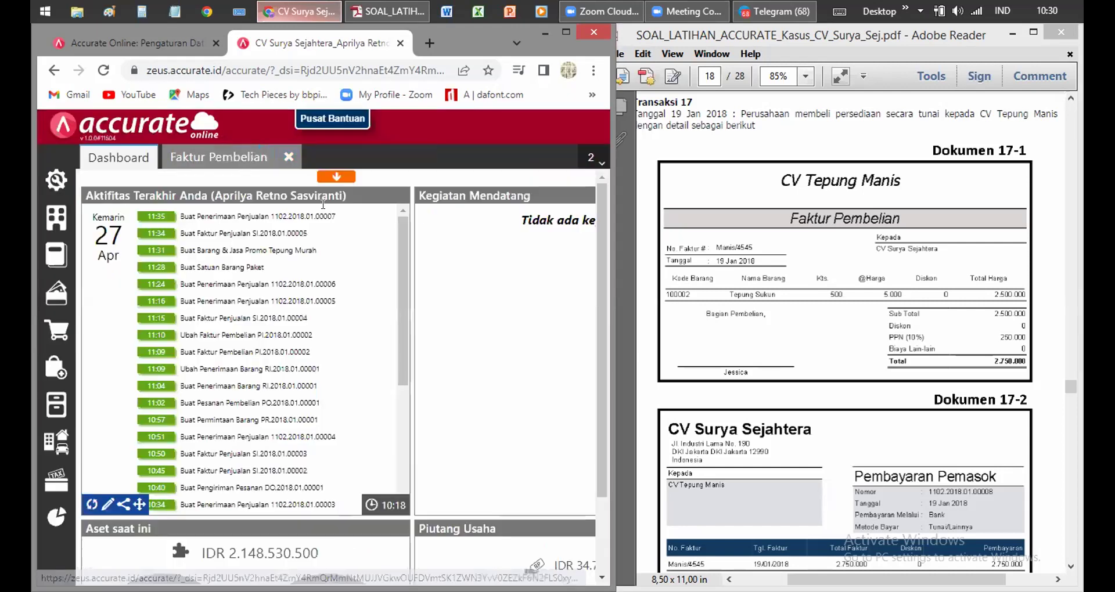
left_click(201, 152)
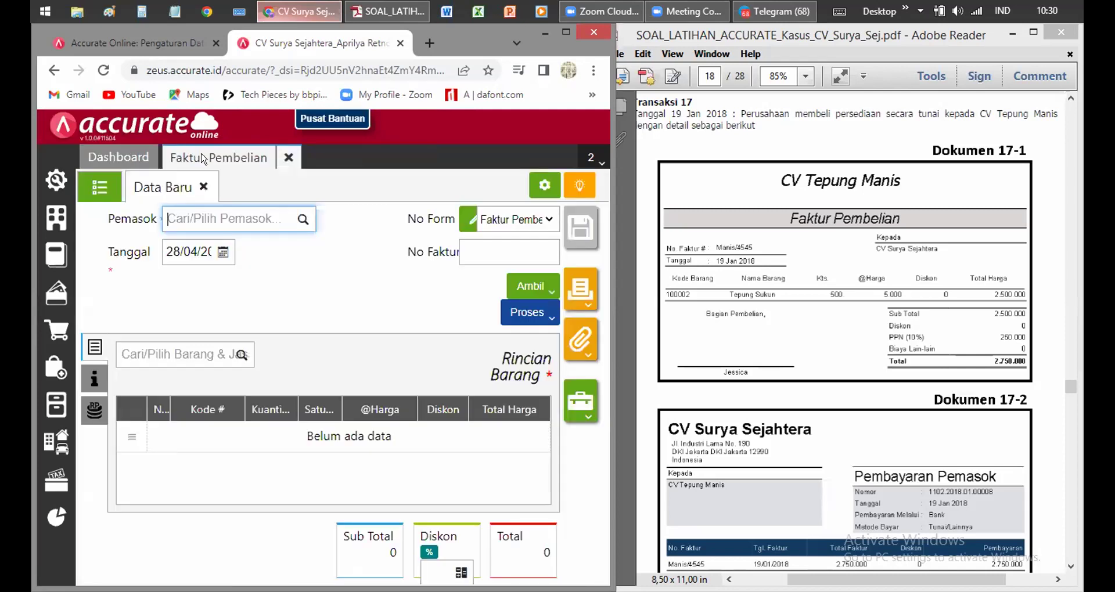
Choose CV Tepung Manis as the invoice's supplier and set its date to 19/01/2018.
type("Cv tepung")
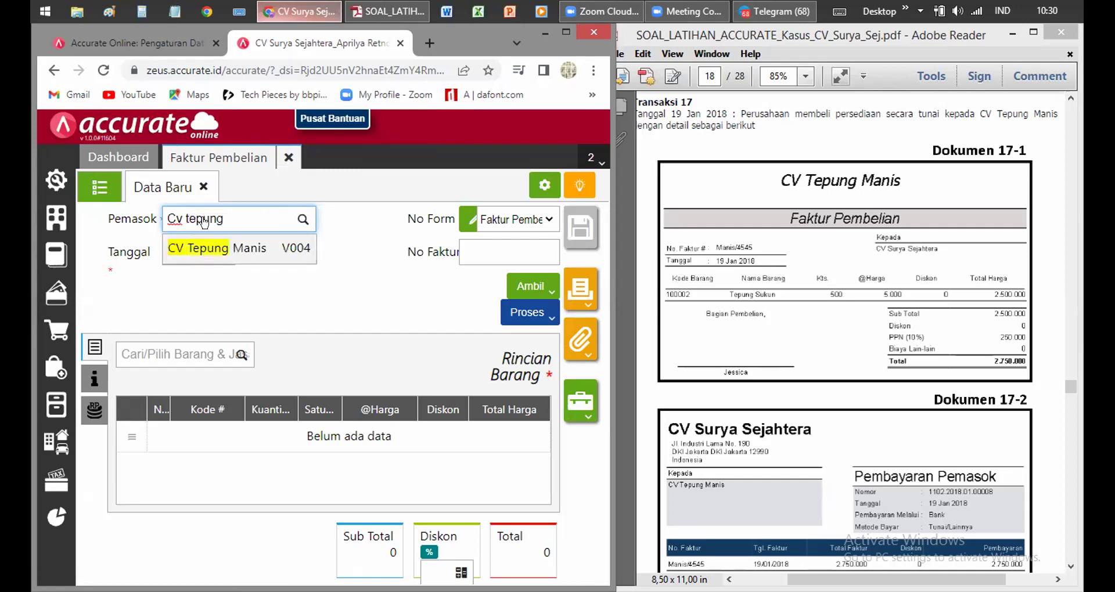
key("Return")
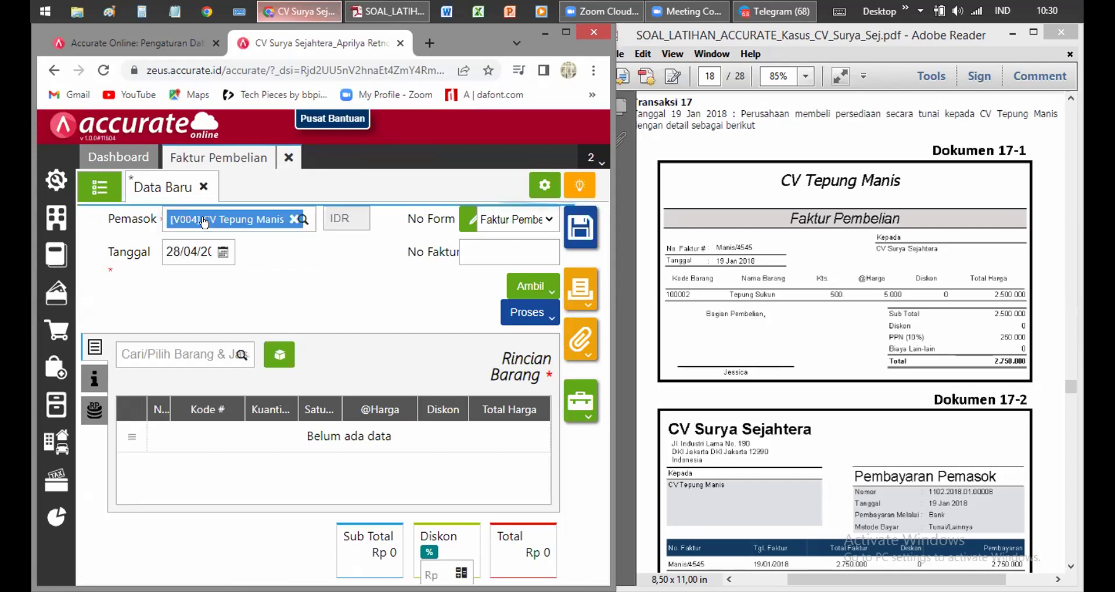
left_click(192, 254)
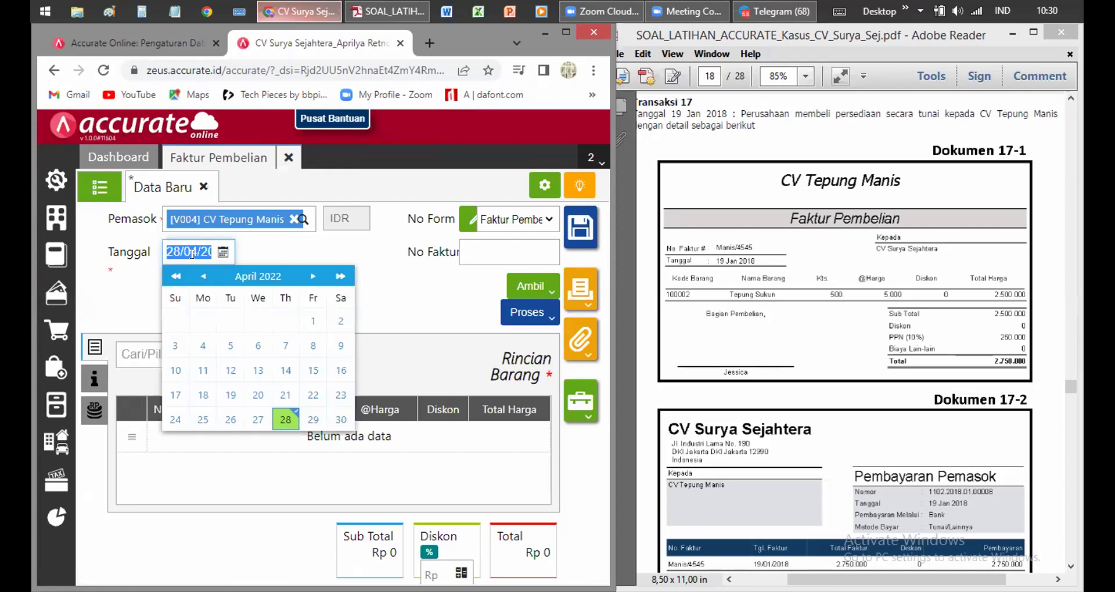
type("1")
type("9012")
type("018")
left_click(263, 254)
left_click(221, 254)
left_click(424, 300)
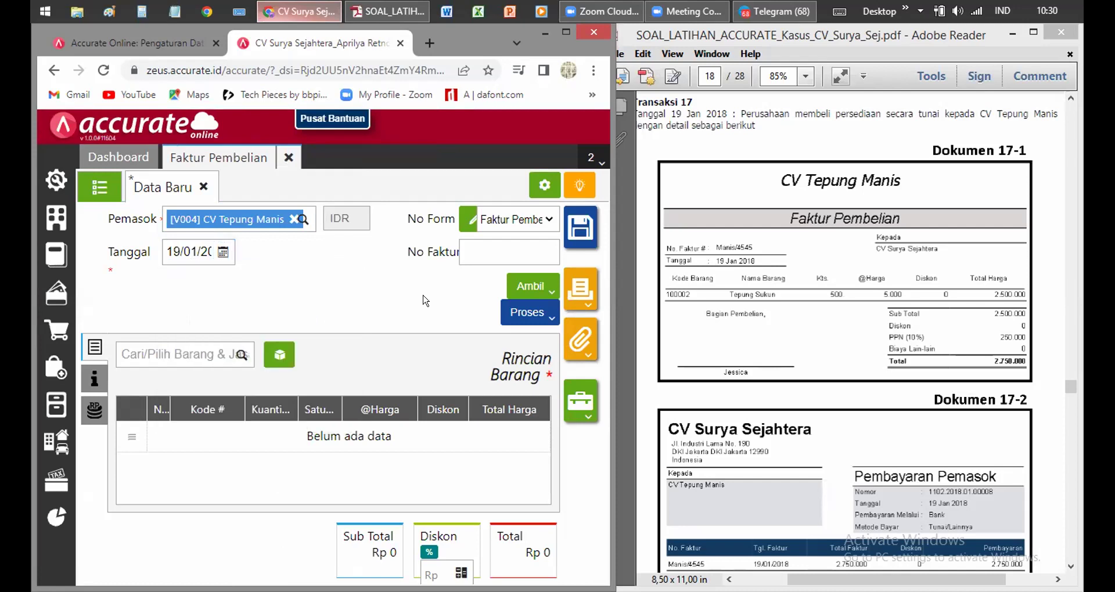
Enter Manis/4545 as the supplier's invoice number on the purchase invoice.
left_click(497, 248)
type("Manis/4545")
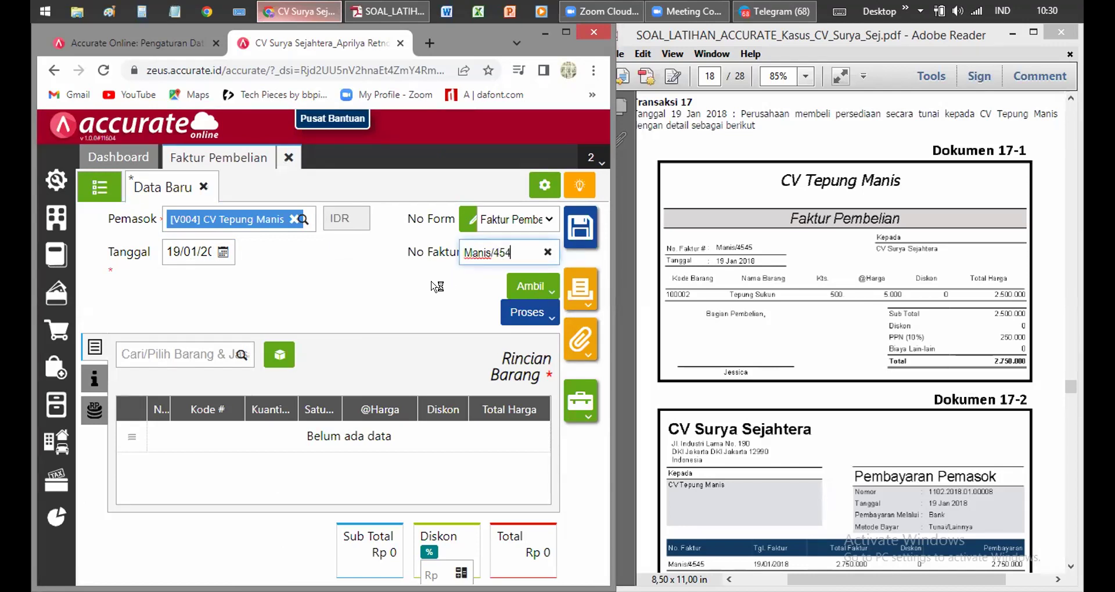
left_click(196, 395)
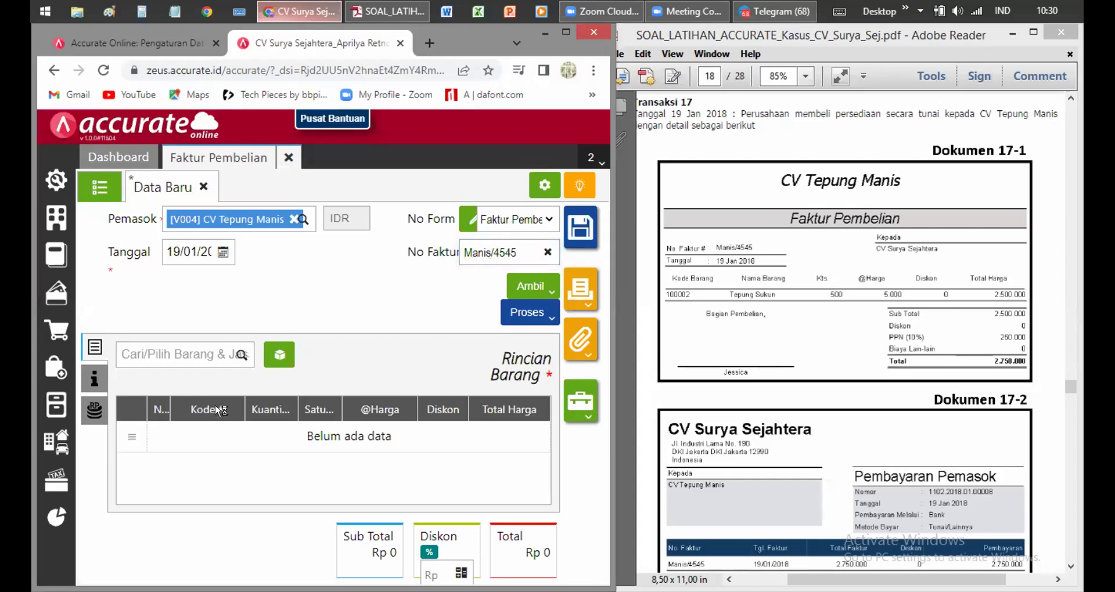
Find Tepung Sukun (ITM009) and add it as an item line on the purchase invoice.
left_click(170, 355)
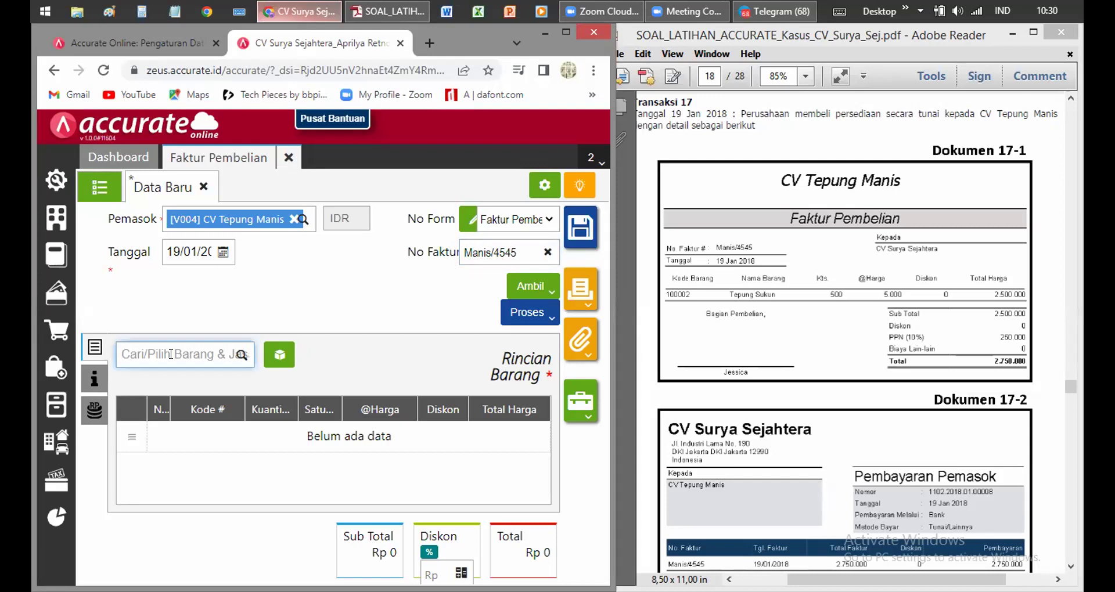
type("Te")
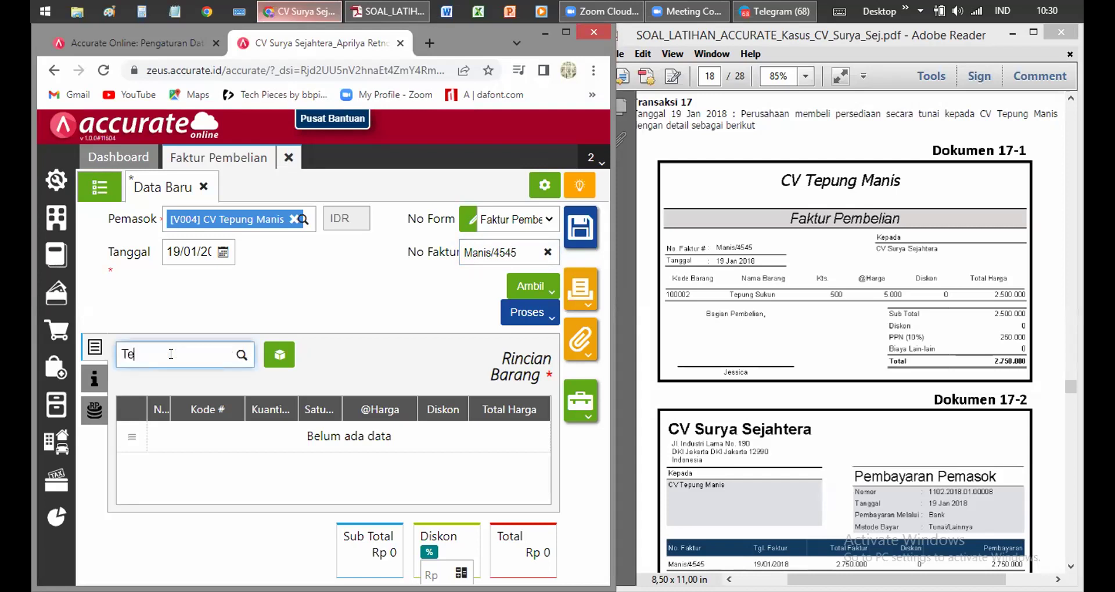
key("BackSpace")
key("BackSpace")
type("suku")
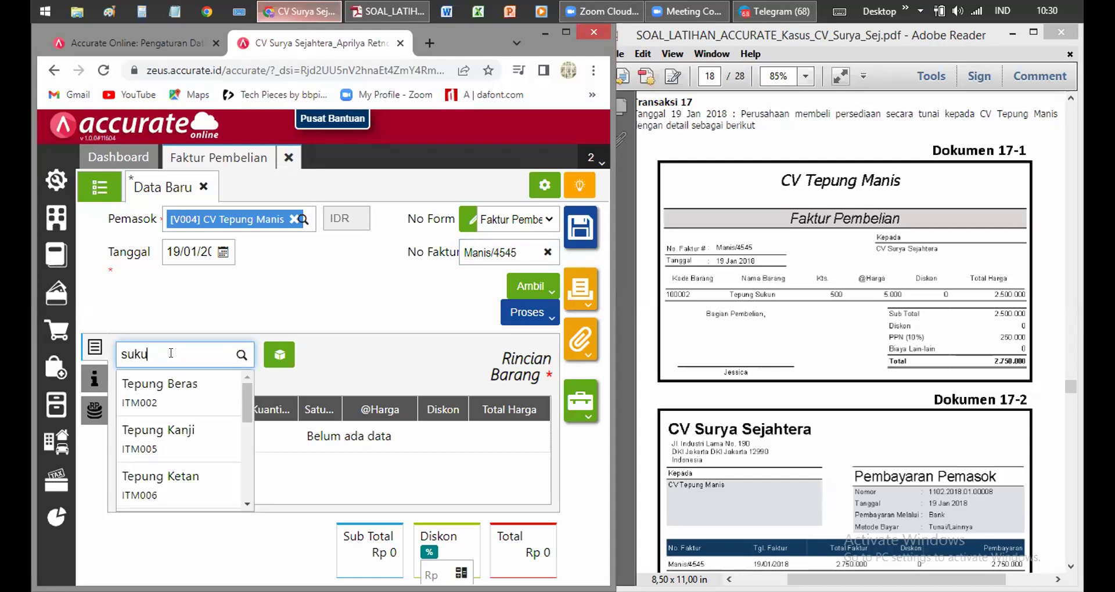
left_click(178, 389)
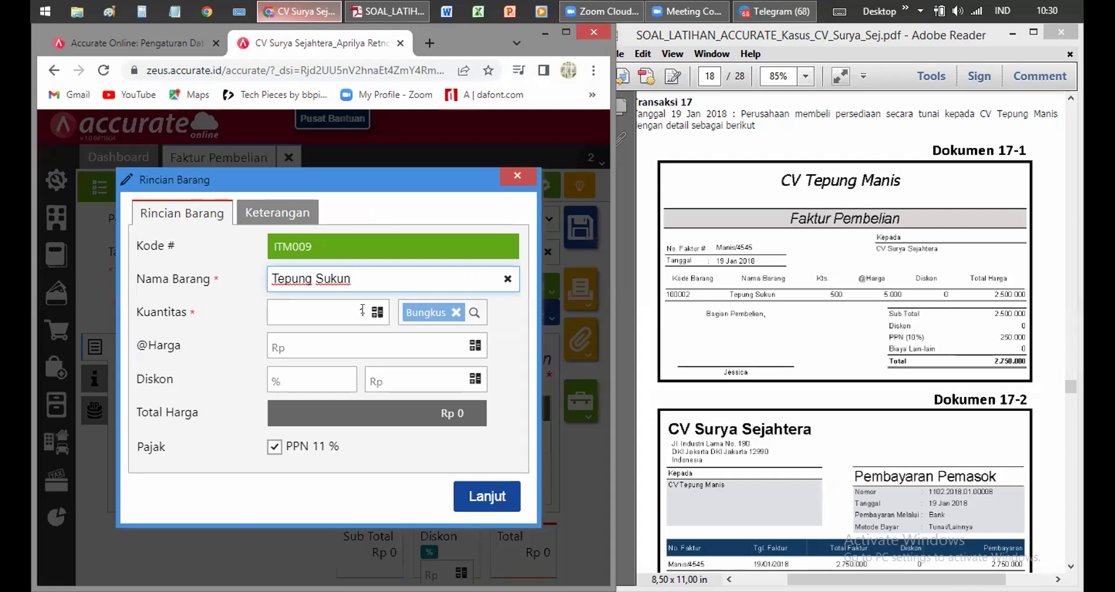
Set the Tepung Sukun line to a quantity of 500 Bungkus at a unit price of 5.000 and confirm the line.
left_click(362, 311)
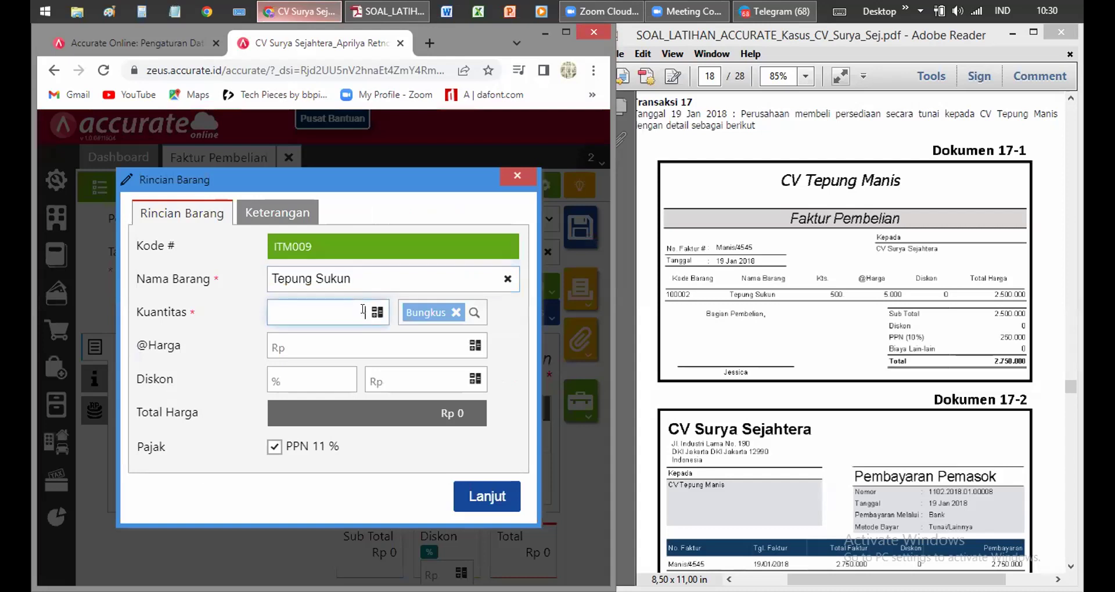
type("500")
left_click(369, 345)
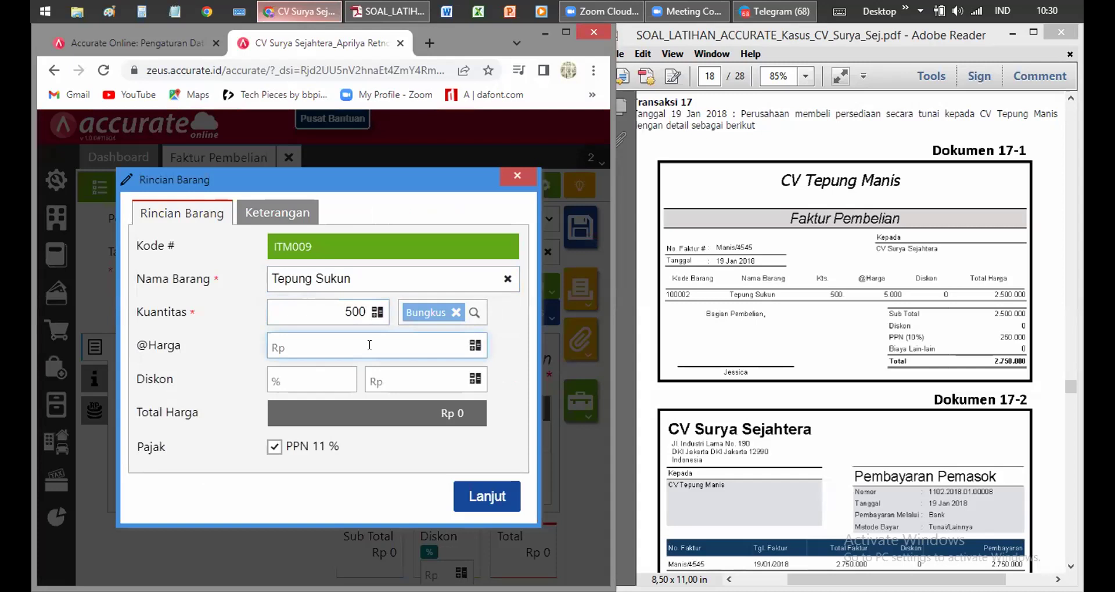
type("2")
key("BackSpace")
type("5.000")
left_click(488, 438)
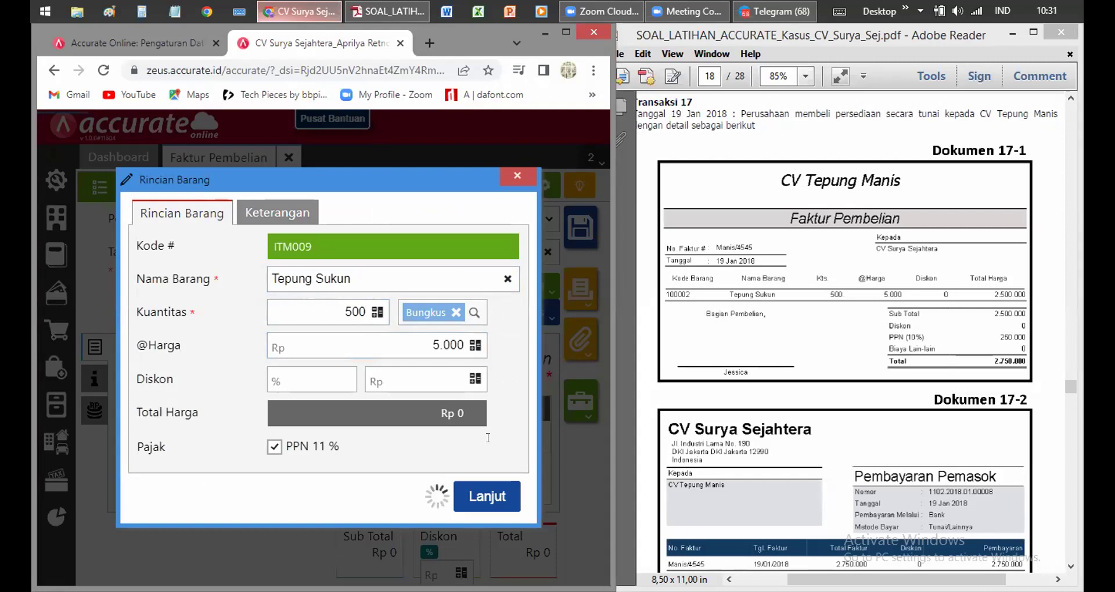
left_click(494, 498)
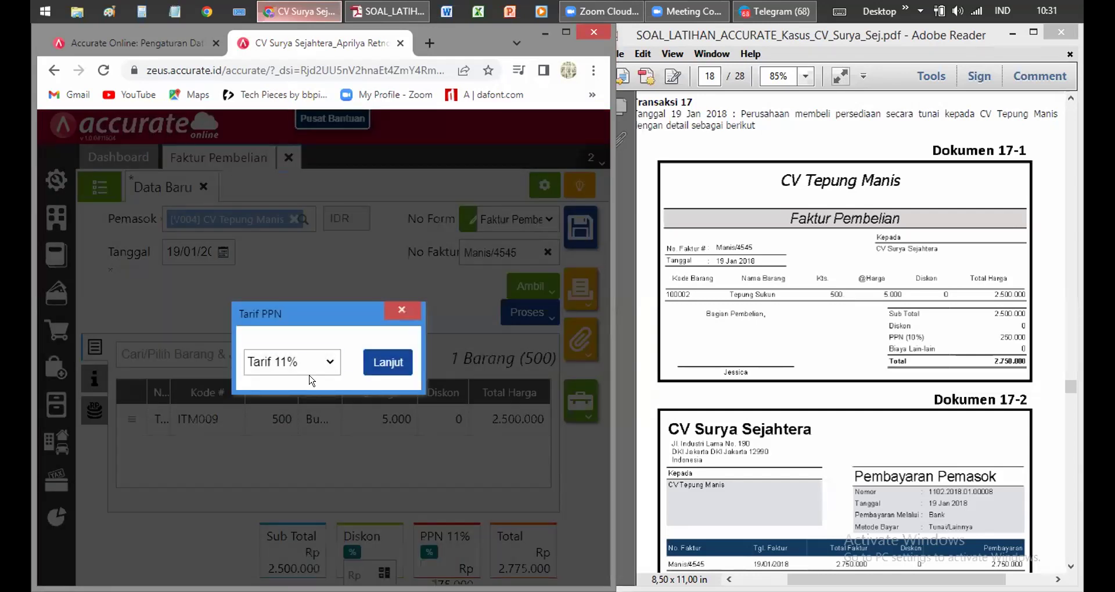
Set the purchase invoice's PPN rate to 10% and confirm it.
left_click(328, 362)
key("Return")
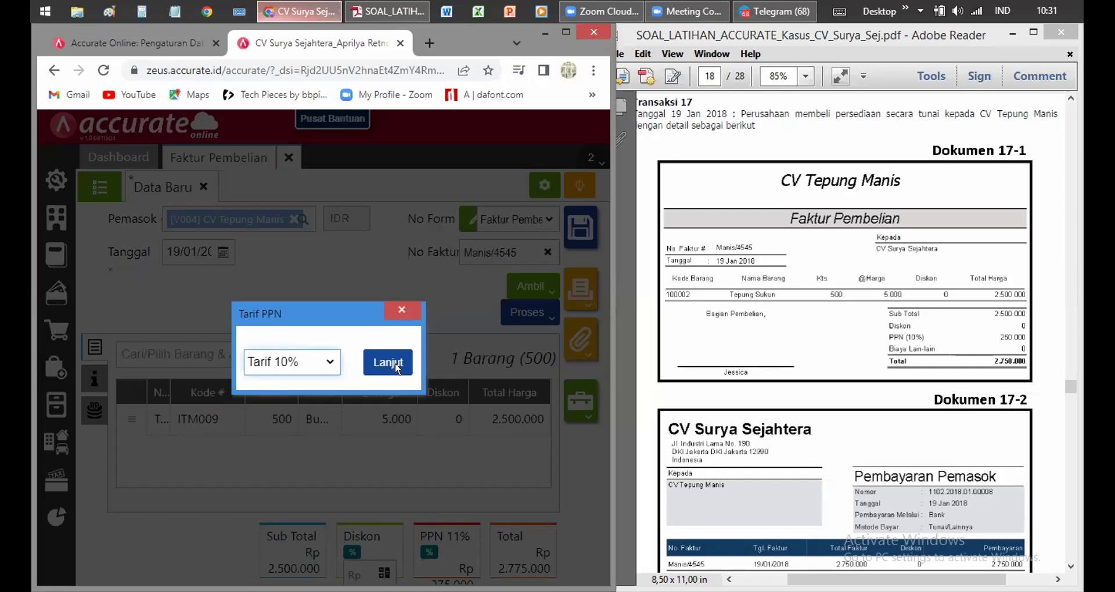
left_click(395, 362)
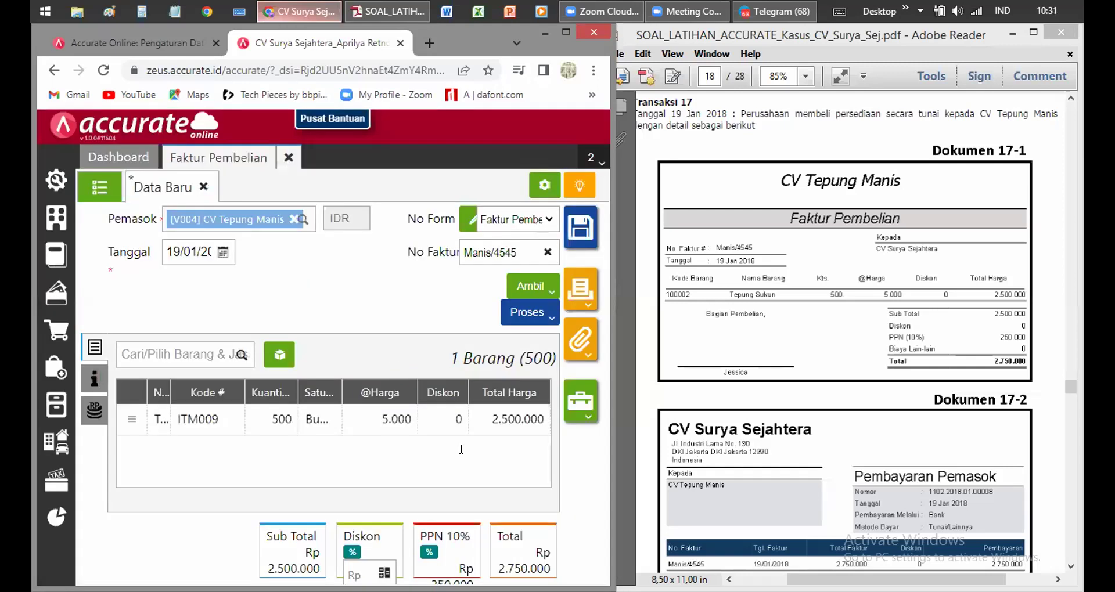
Set the delivery date (Tgl Pengiriman) in the purchase invoice's additional information to 19/01/2018.
left_click(106, 378)
left_click(245, 381)
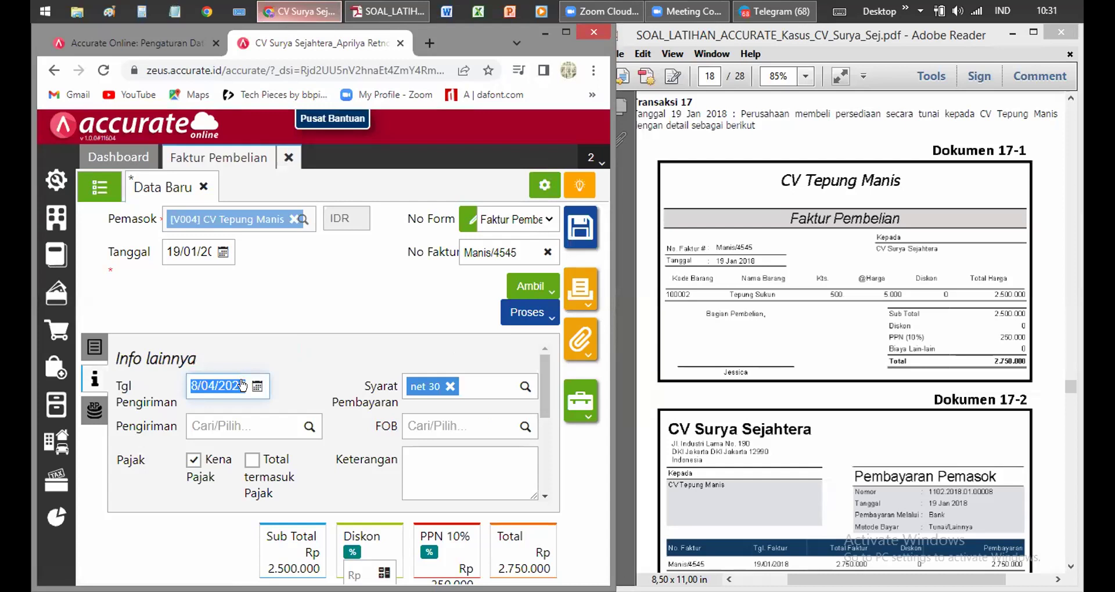
type("9")
type("0")
type("12018")
left_click(285, 387)
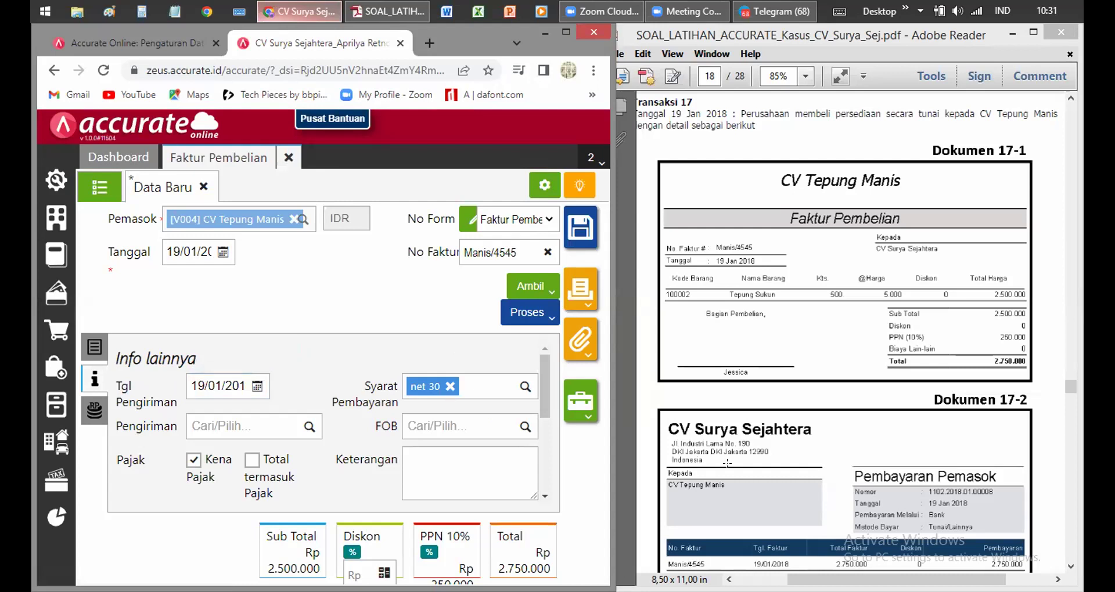
left_click(838, 433)
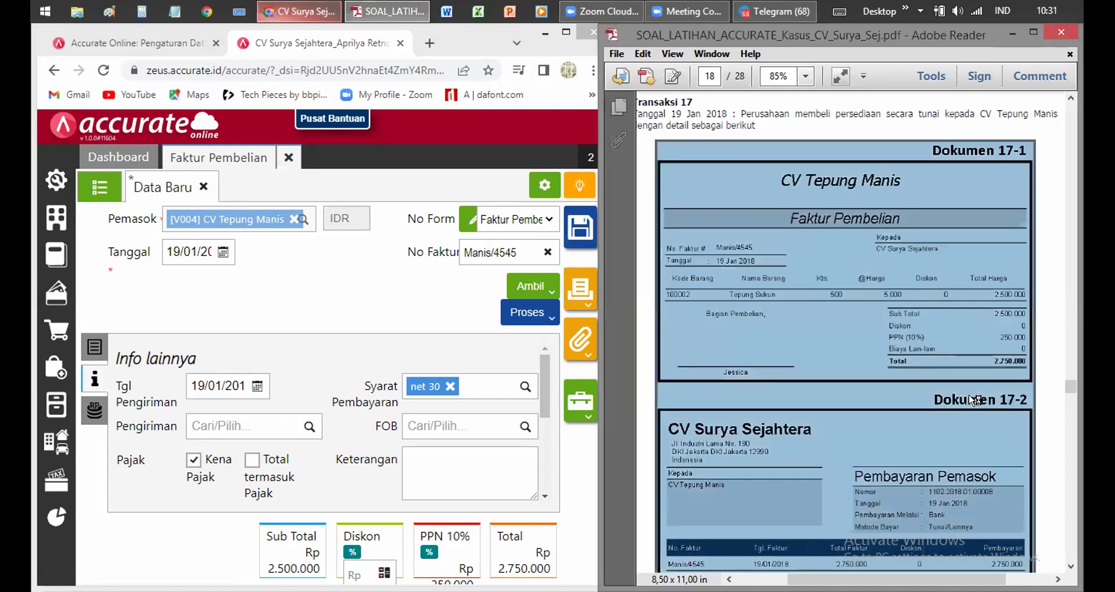
scroll(1060, 332, "down", 3)
left_click(1032, 355)
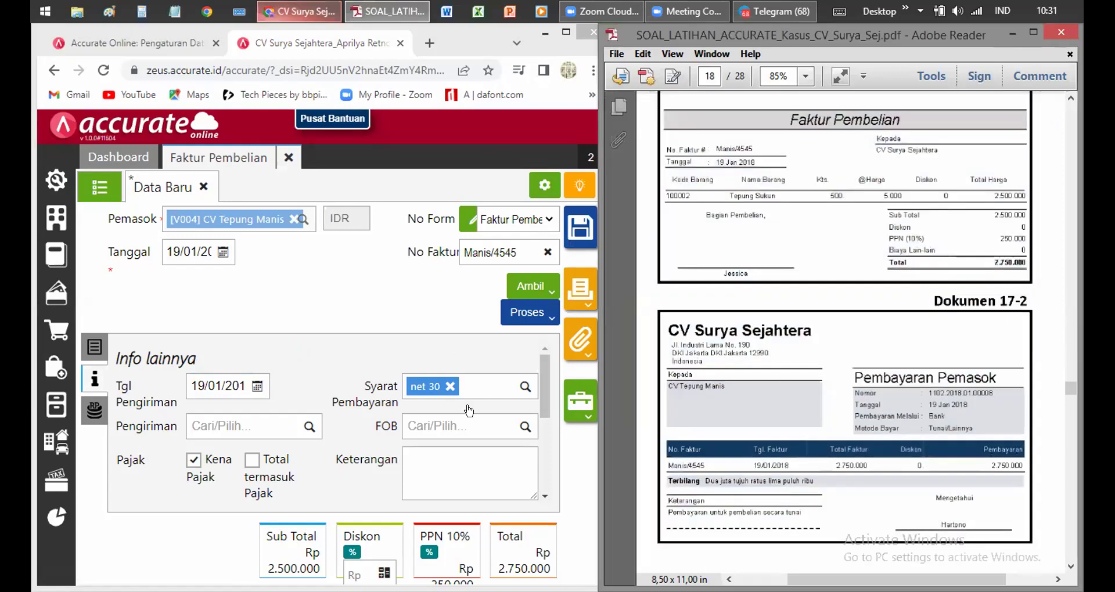
left_click(257, 386)
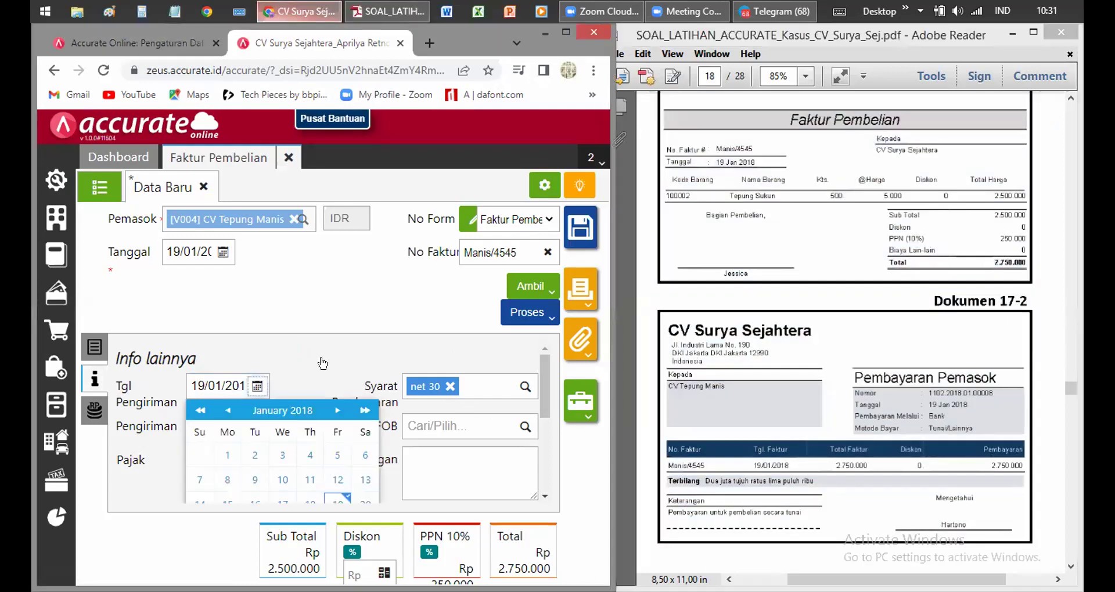
left_click(289, 370)
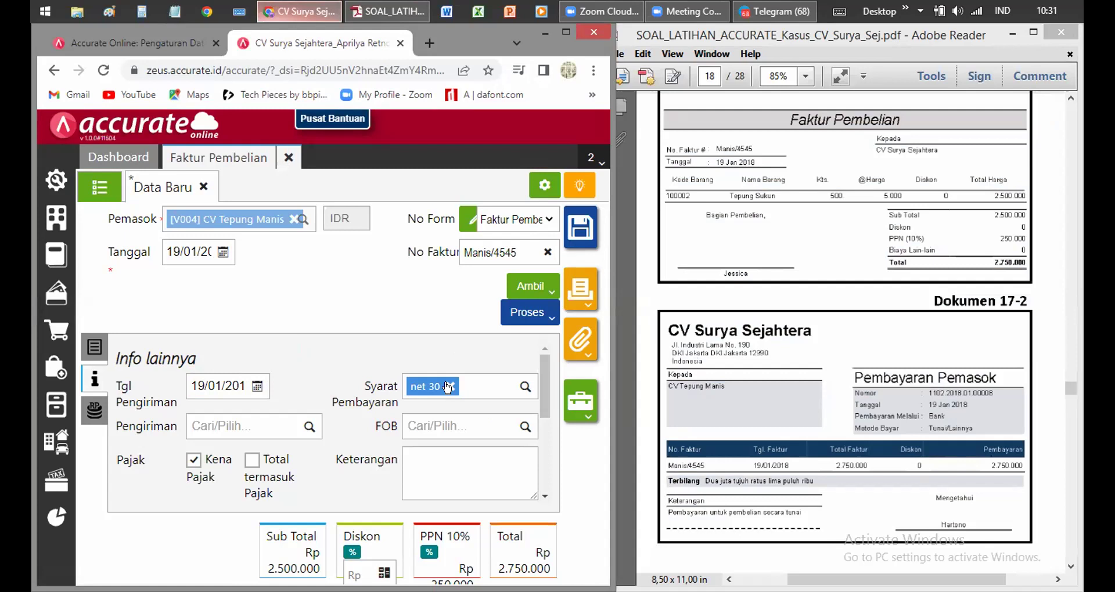
Change the invoice's payment terms (Syarat Pembayaran) to C.O.D and review its remaining tax and address details.
left_click(449, 387)
type("c")
left_click(445, 399)
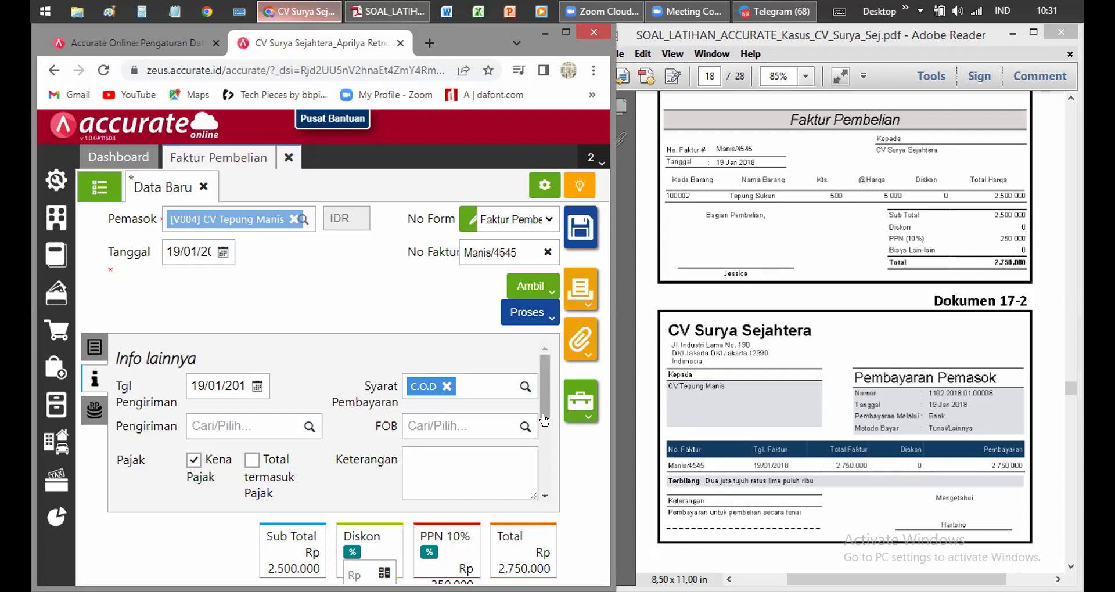
scroll(545, 420, "down", 2)
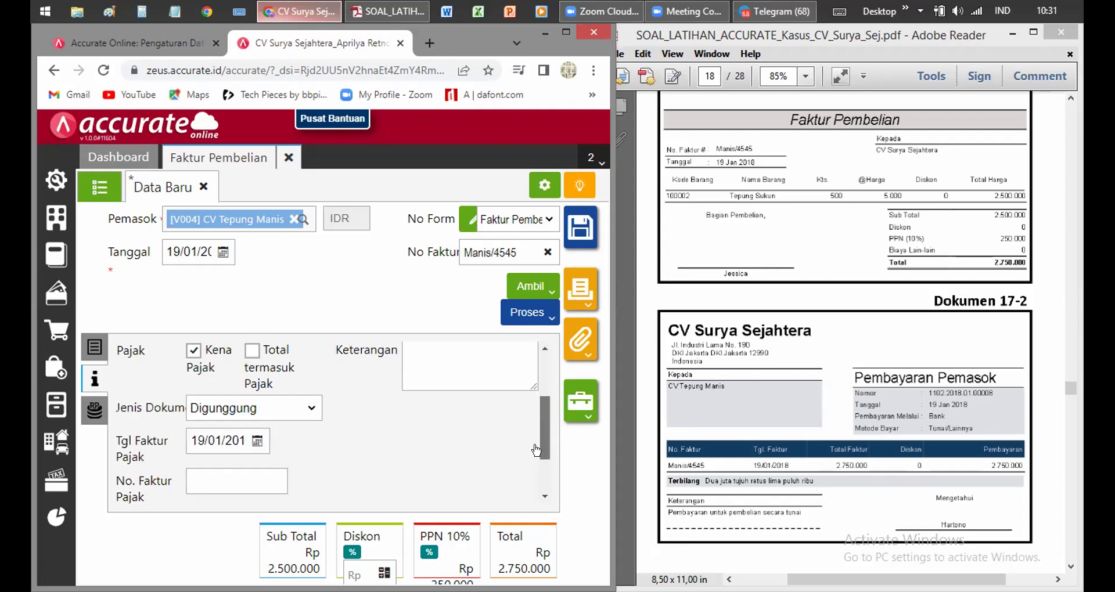
scroll(226, 421, "down", 1)
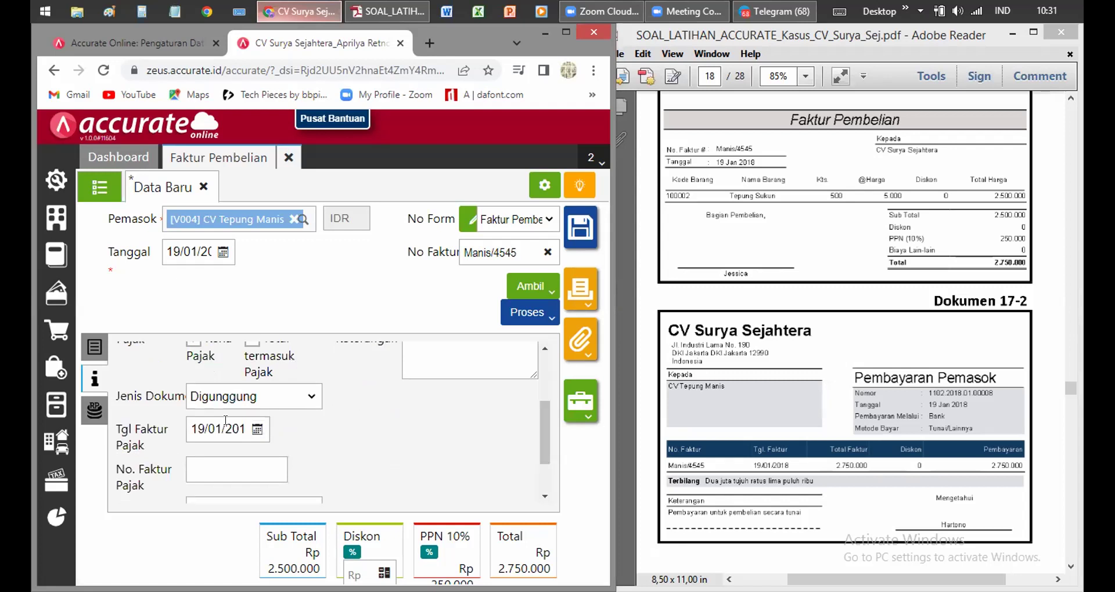
scroll(533, 449, "down", 1)
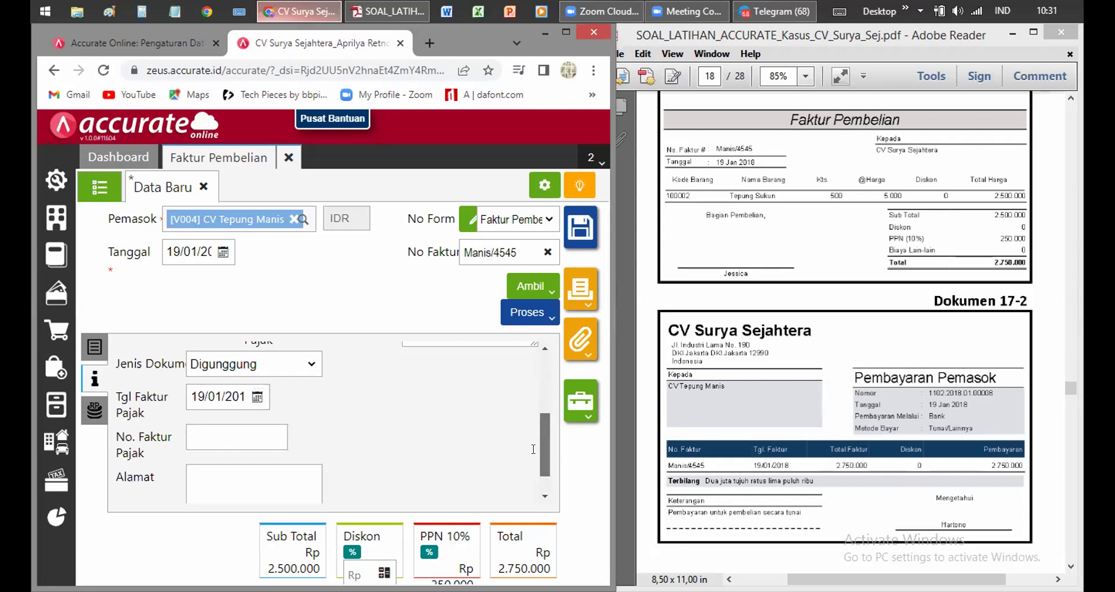
scroll(533, 450, "down", 1)
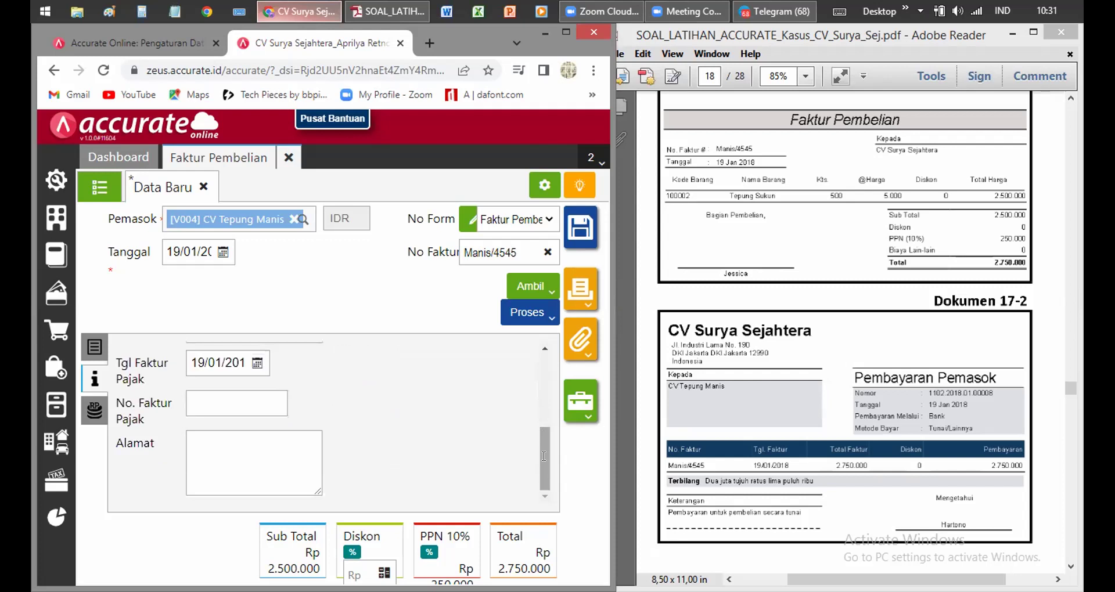
scroll(546, 418, "up", 4)
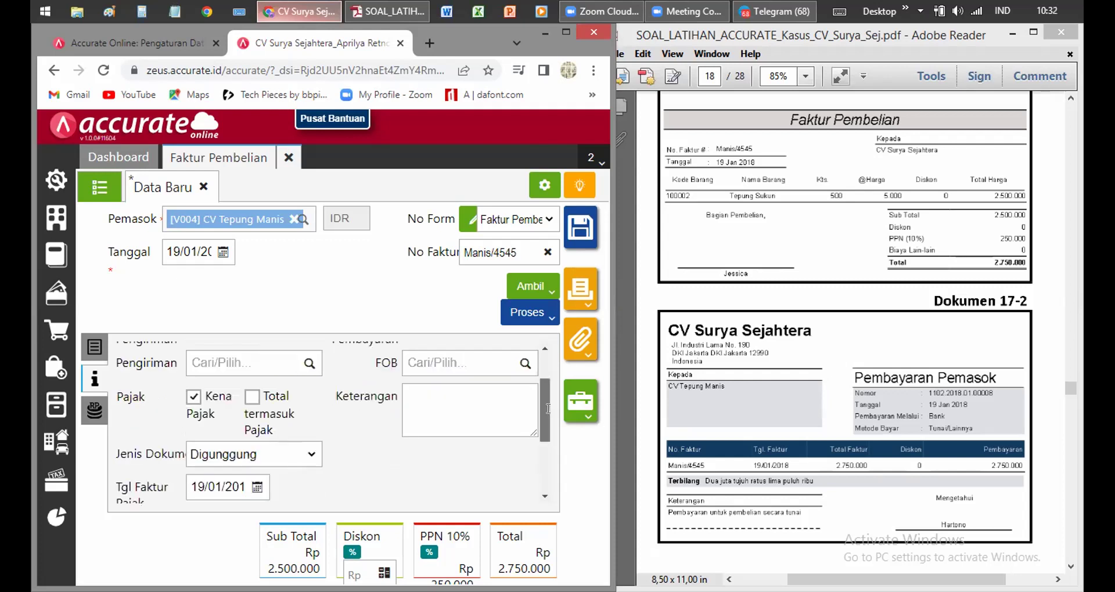
scroll(549, 409, "up", 2)
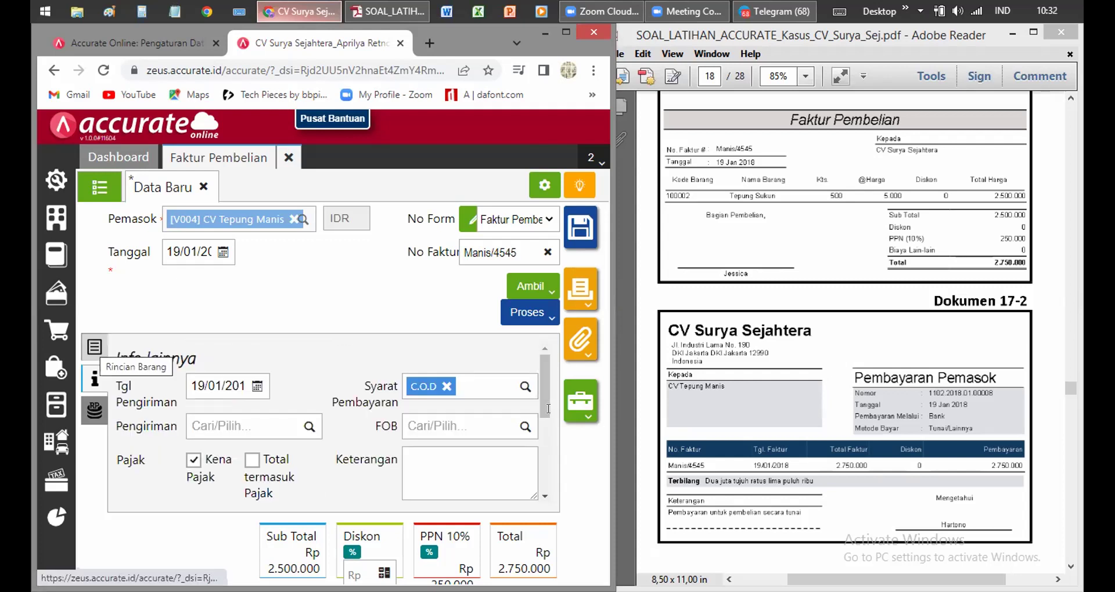
Return to the item details and process the purchase invoice into a purchase payment for CV Tepung Manis.
left_click(94, 347)
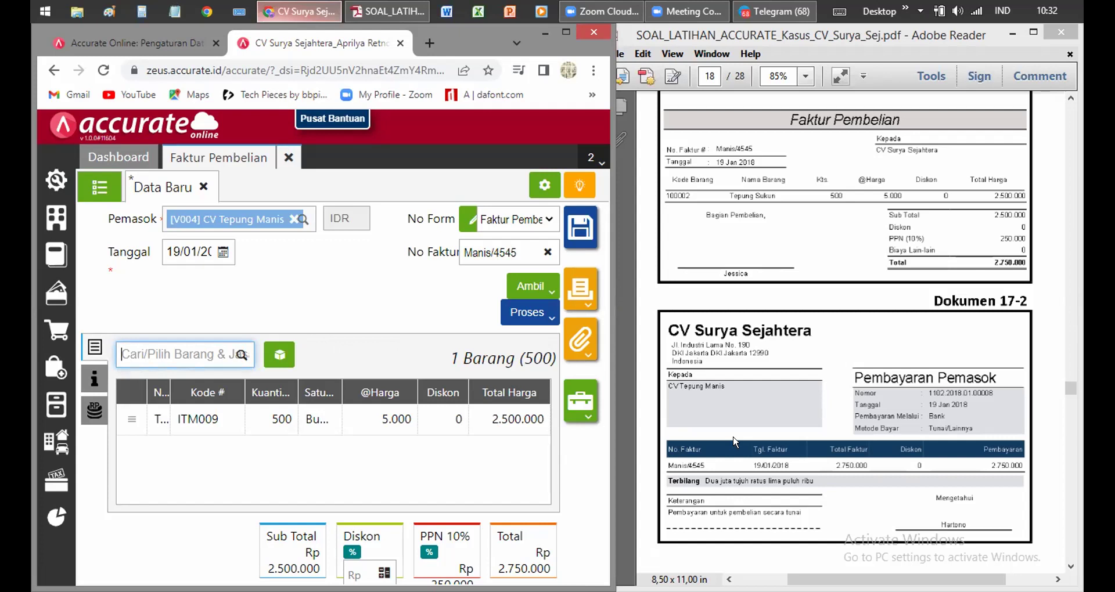
left_click(514, 318)
left_click(498, 341)
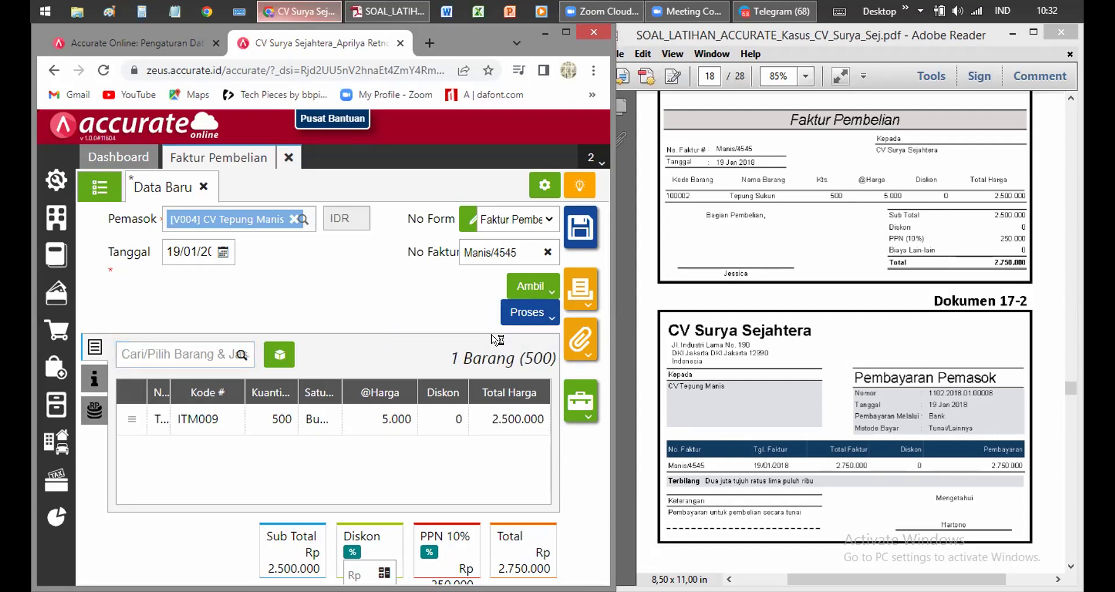
left_click(203, 220)
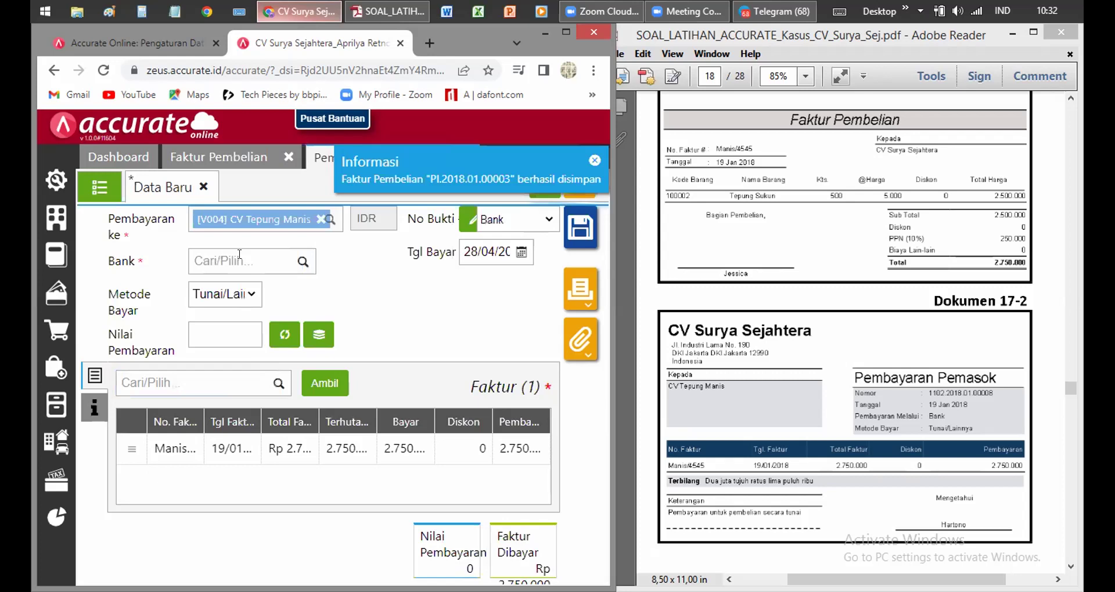
Try to find the Bank account as the payment's source bank.
left_click(239, 254)
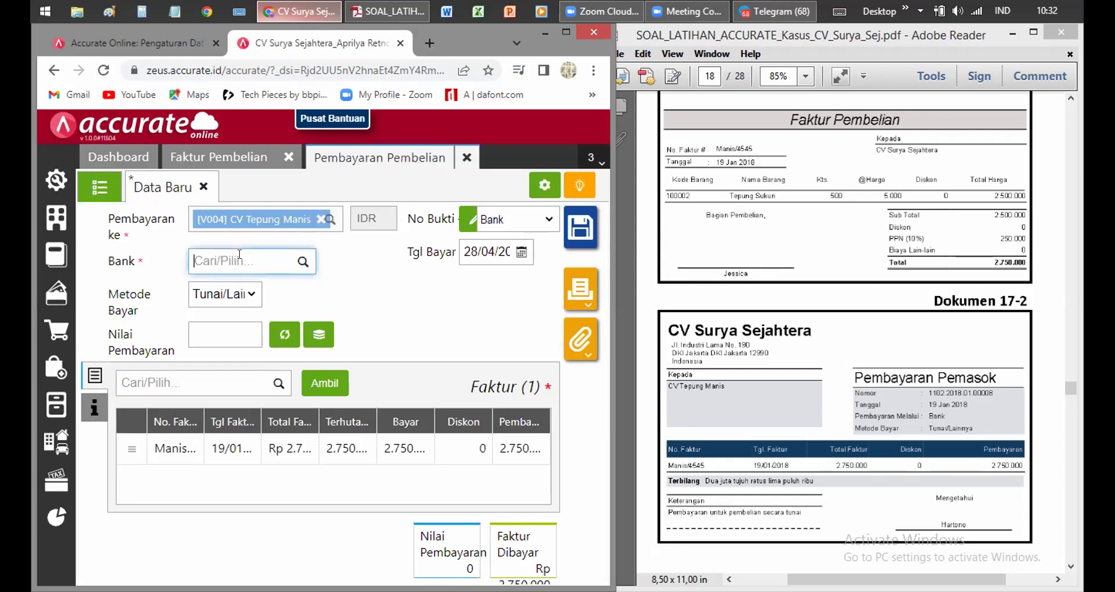
type("ab")
type("ba")
Keep the payment method as Tunai/Lainnya and fill the payment amount from the invoice with 2.750.000.
left_click(233, 337)
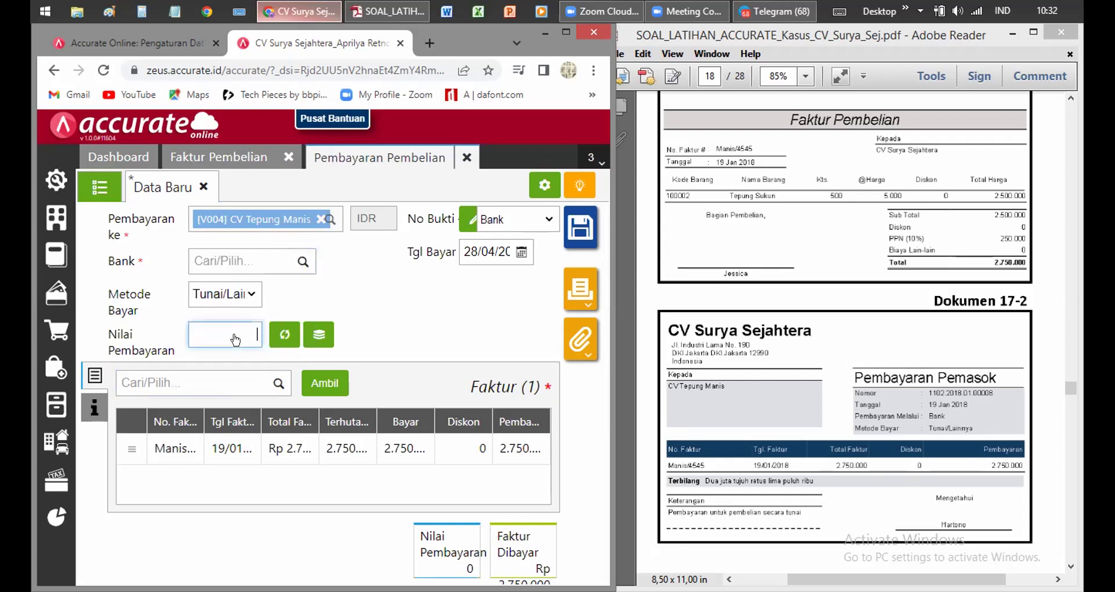
left_click(235, 300)
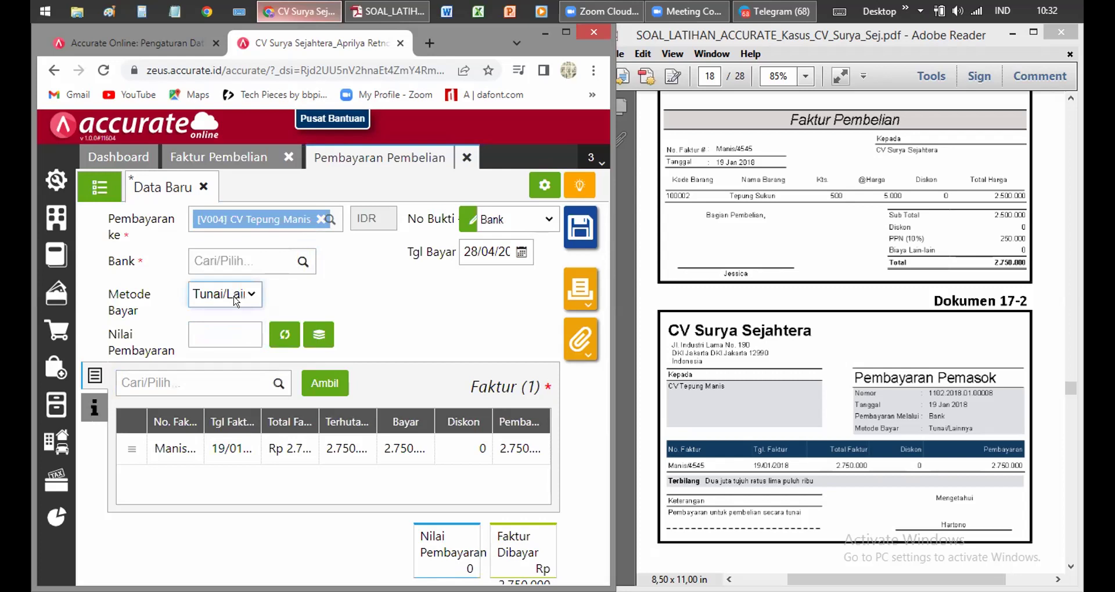
left_click(284, 337)
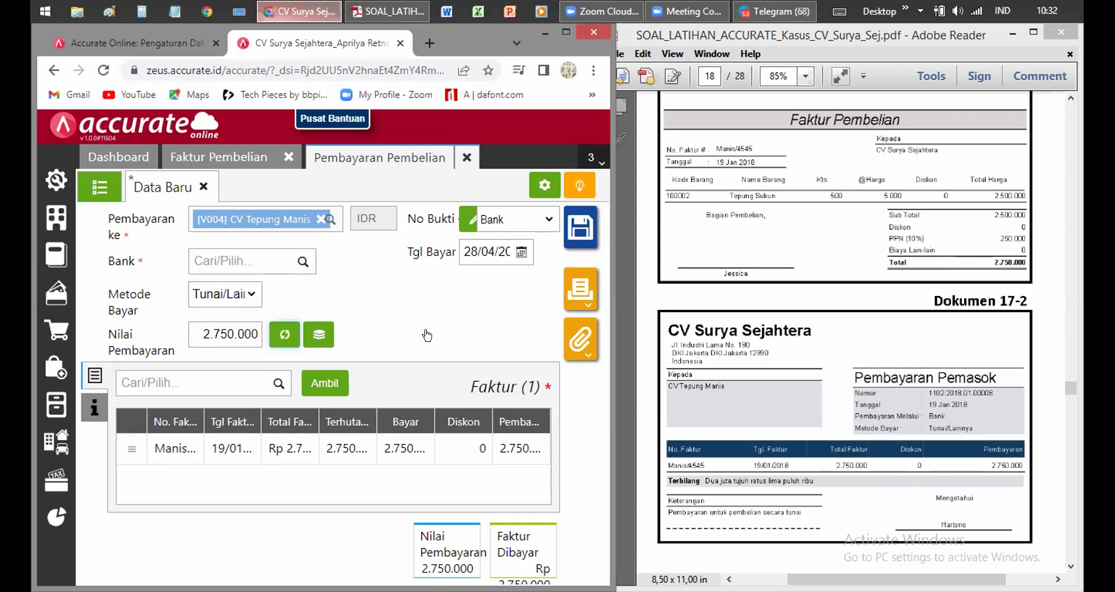
Set the purchase payment's date (Tgl Bayar) to 19/01/2018 and check it in the calendar.
left_click(482, 250)
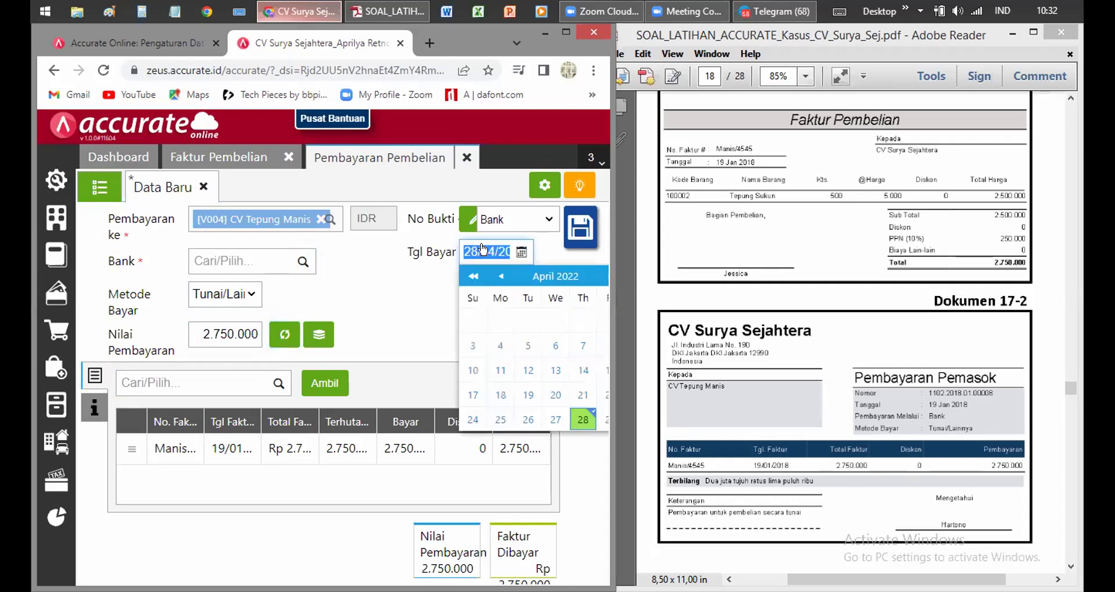
type("19/01/20")
left_click(520, 256)
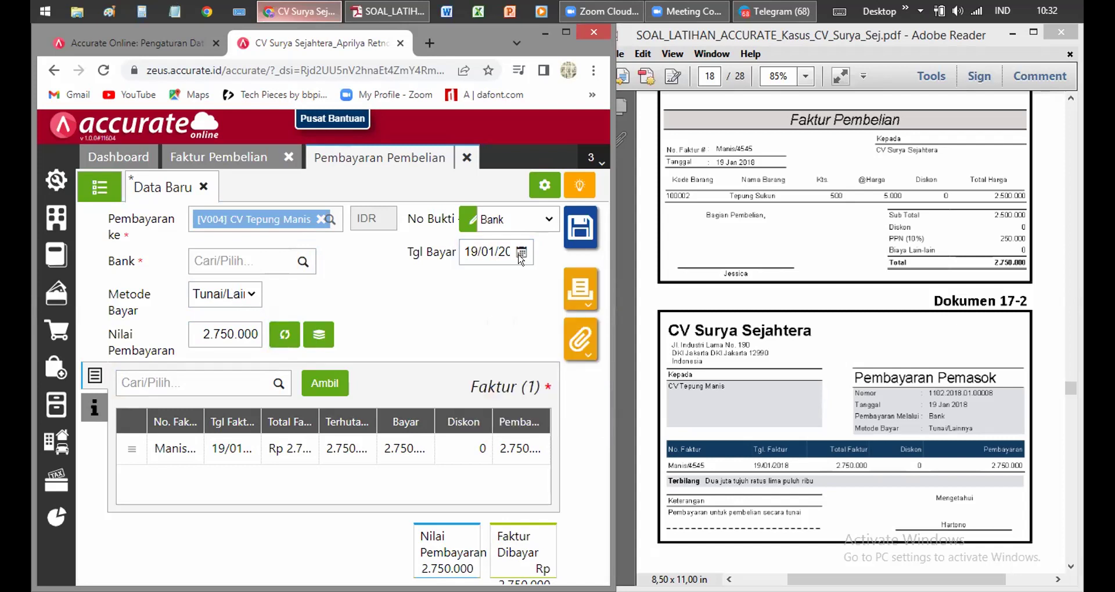
left_click(521, 255)
left_click(522, 505)
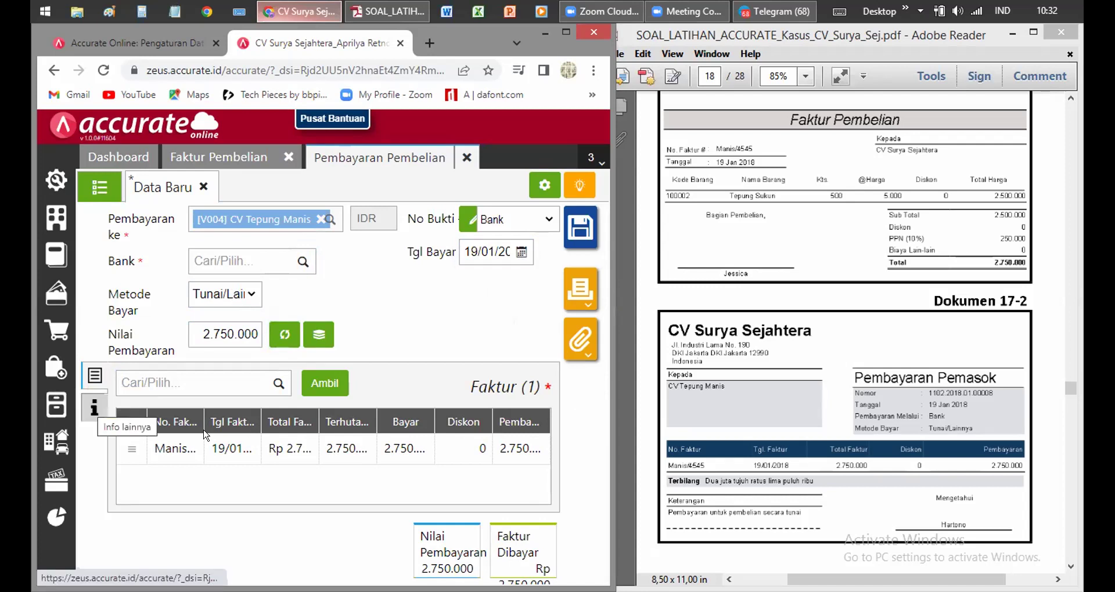
left_click(505, 256)
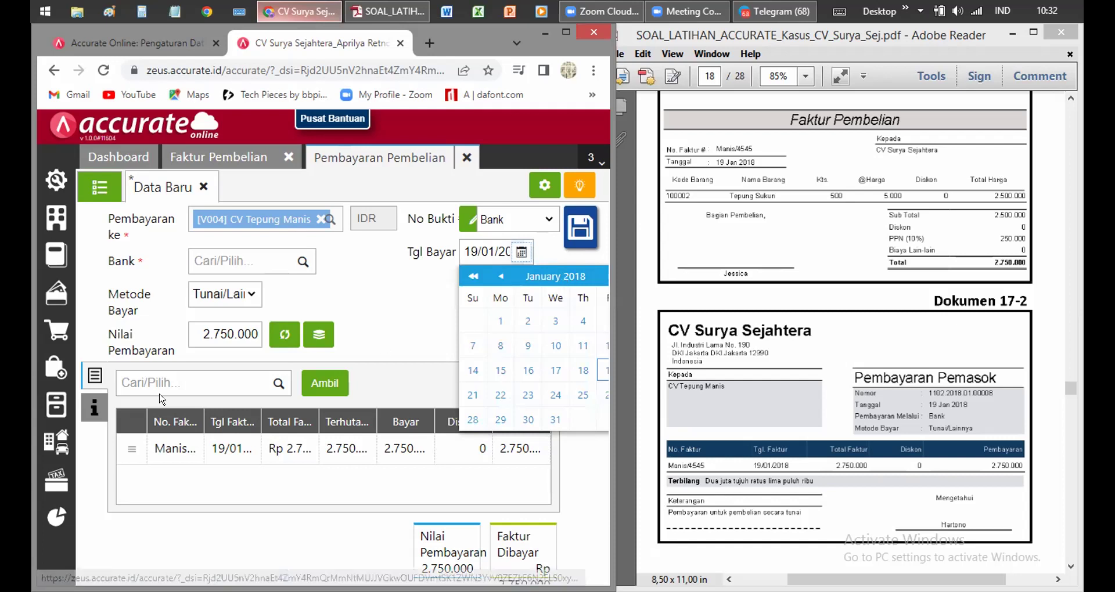
left_click(94, 411)
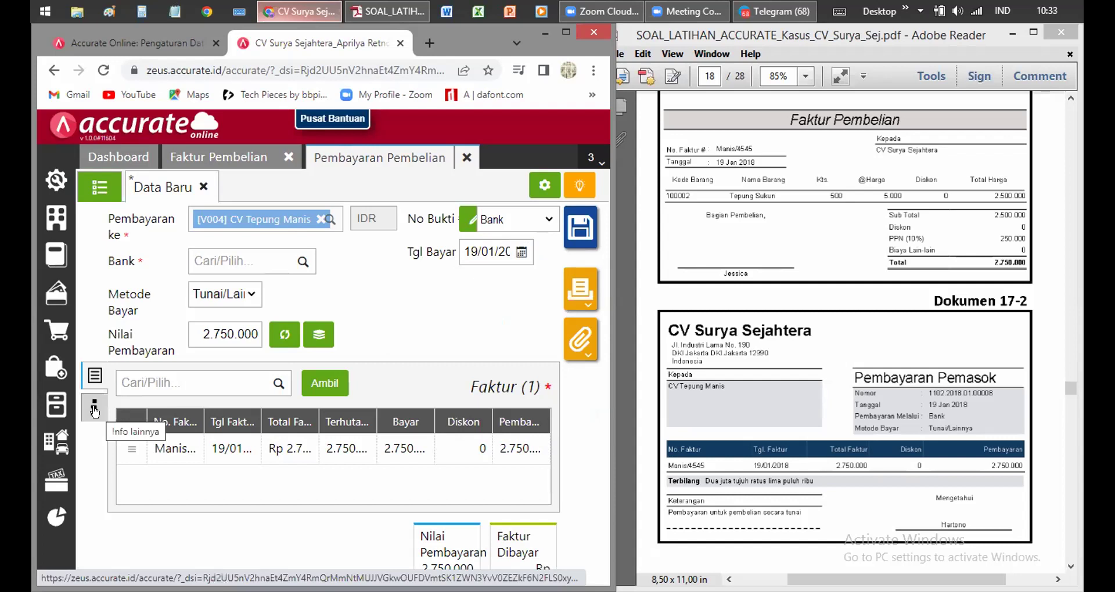
left_click(95, 411)
Search for "ba" and select Bank as the account that the supplier payment is made from.
left_click(235, 262)
type("ba")
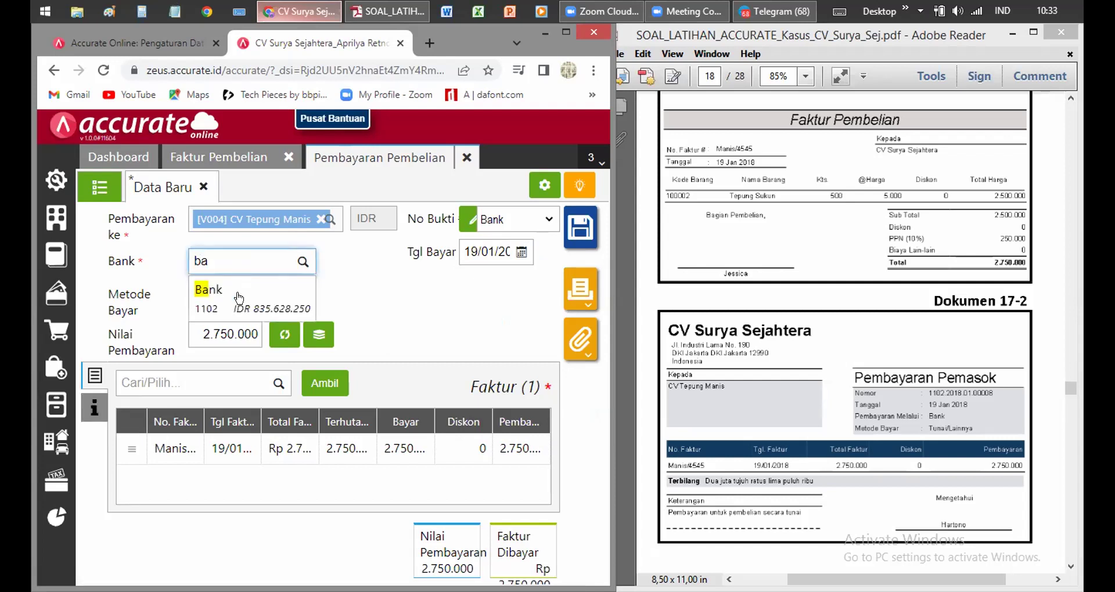
left_click(238, 298)
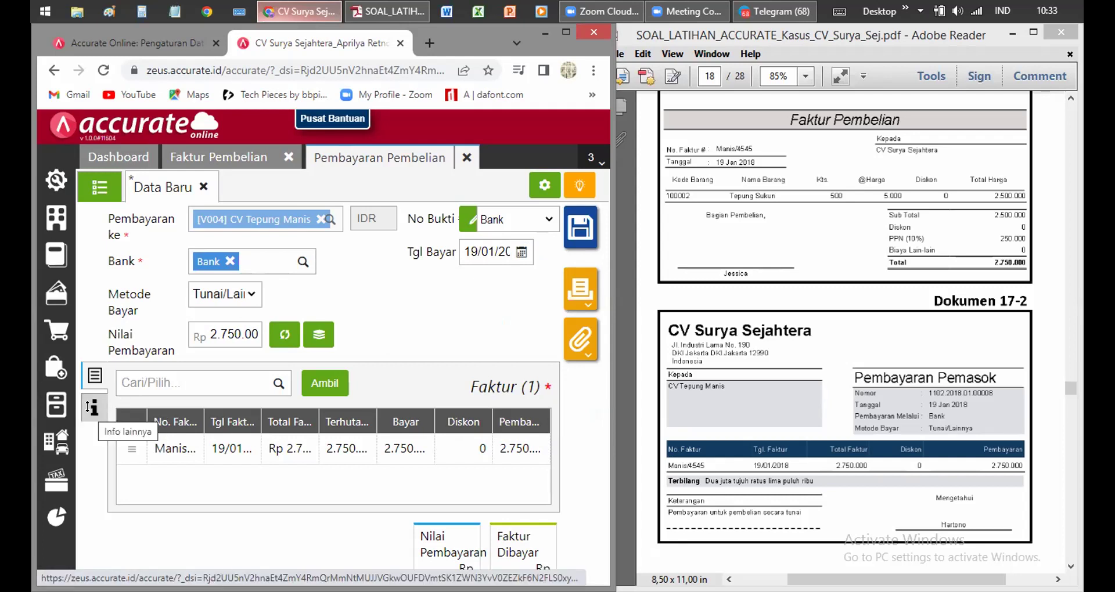
Enter "Pembayaran untuk pembelian secara tunai" as the payment's description (Keterangan) in its additional information.
left_click(91, 406)
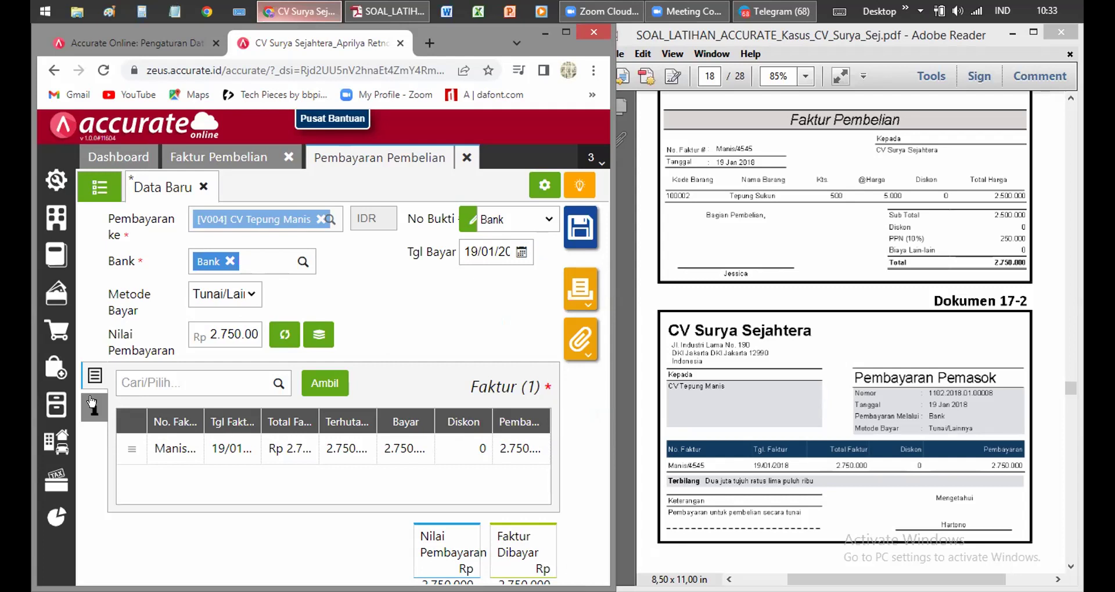
left_click(91, 403)
left_click(193, 407)
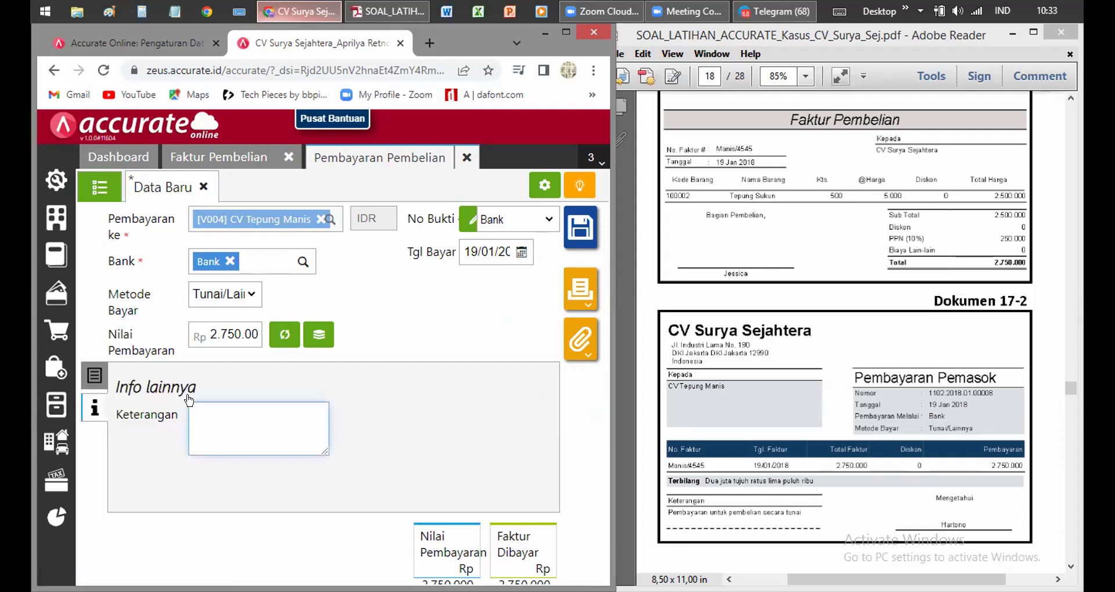
type("Pembayaran untuk pem")
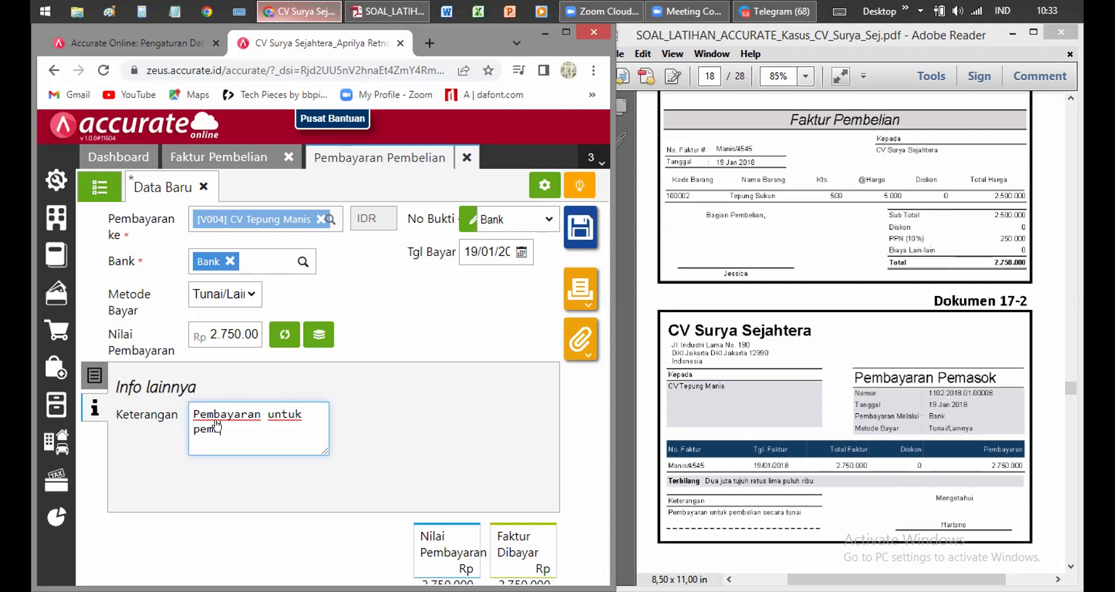
type("belian secara tunai")
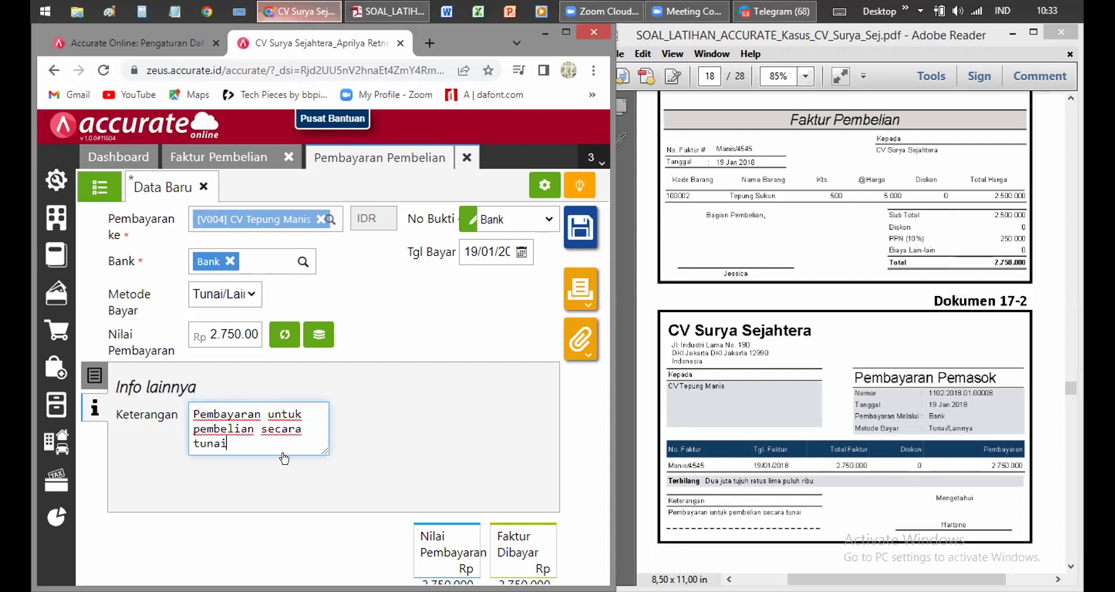
Return to the payment's invoice list and preview the printed supplier payment document to compare it with Dokumen 17-2.
left_click(95, 376)
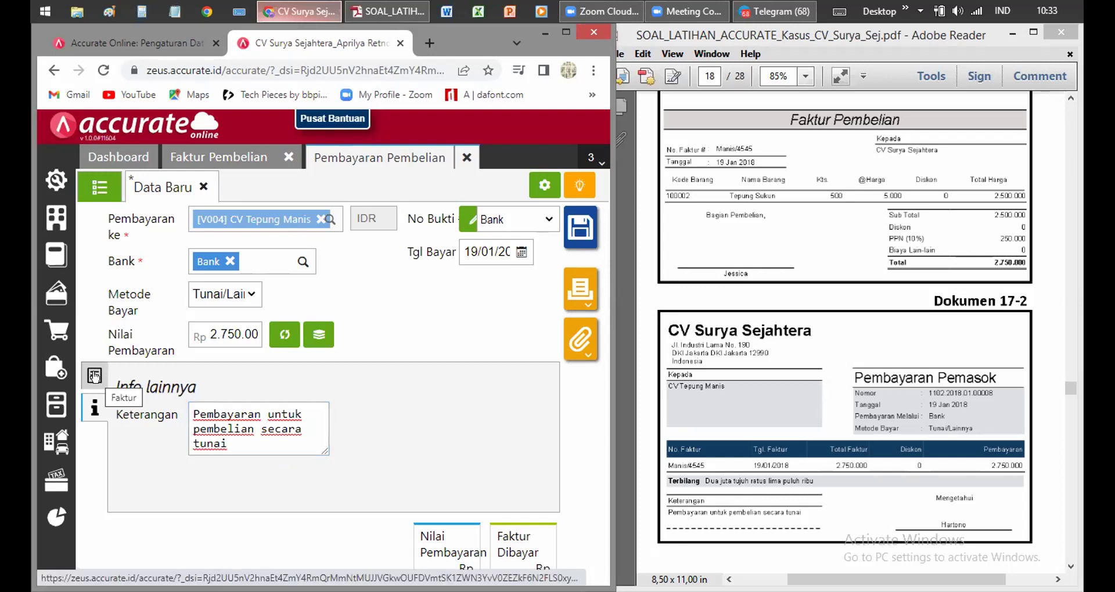
left_click(95, 377)
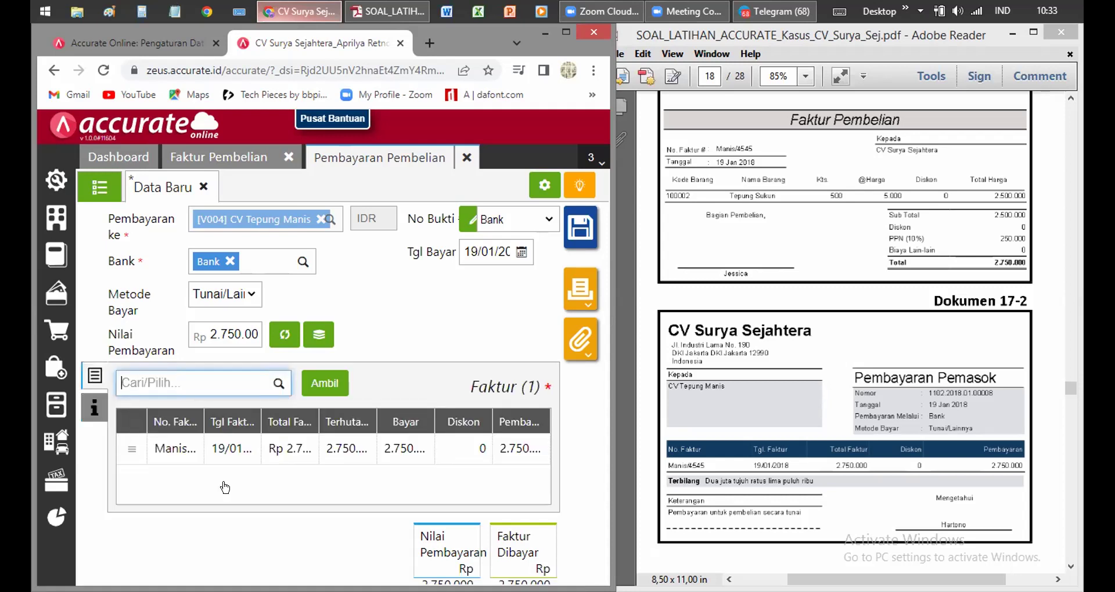
left_click(575, 295)
left_click(508, 325)
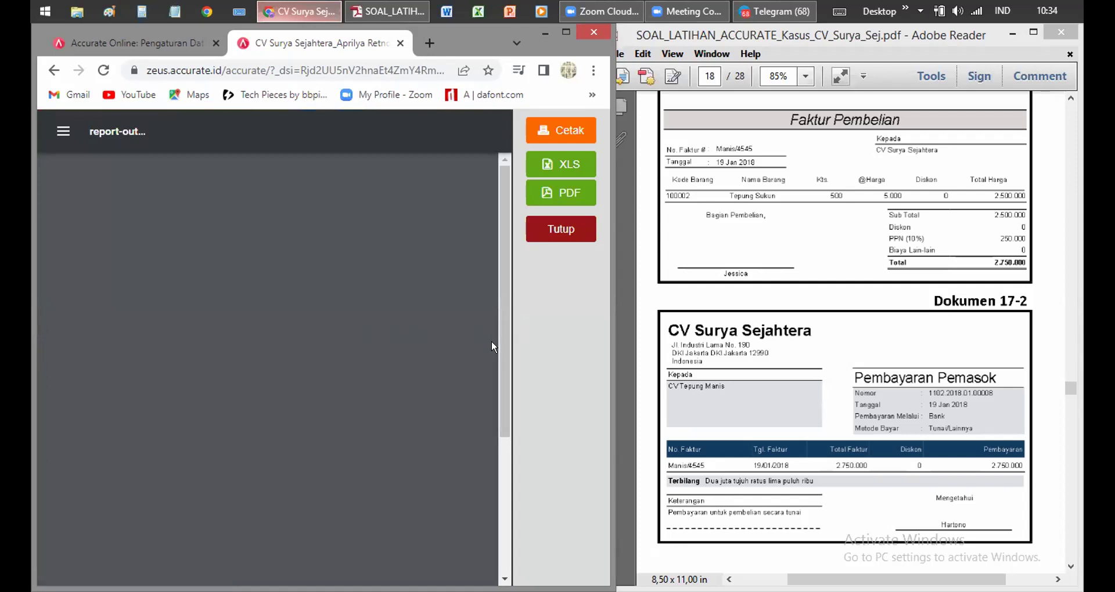
left_click_drag(506, 391, 506, 479)
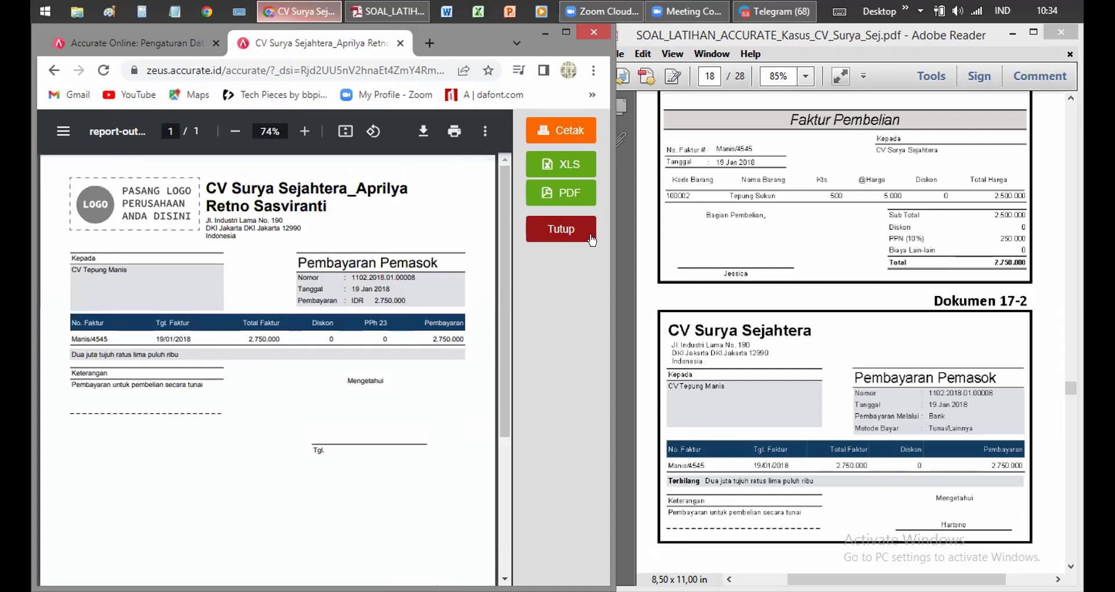
Close the payment preview and bring Transaksi 18 with its Dokumen 18 into view in the exercise PDF.
left_click(559, 226)
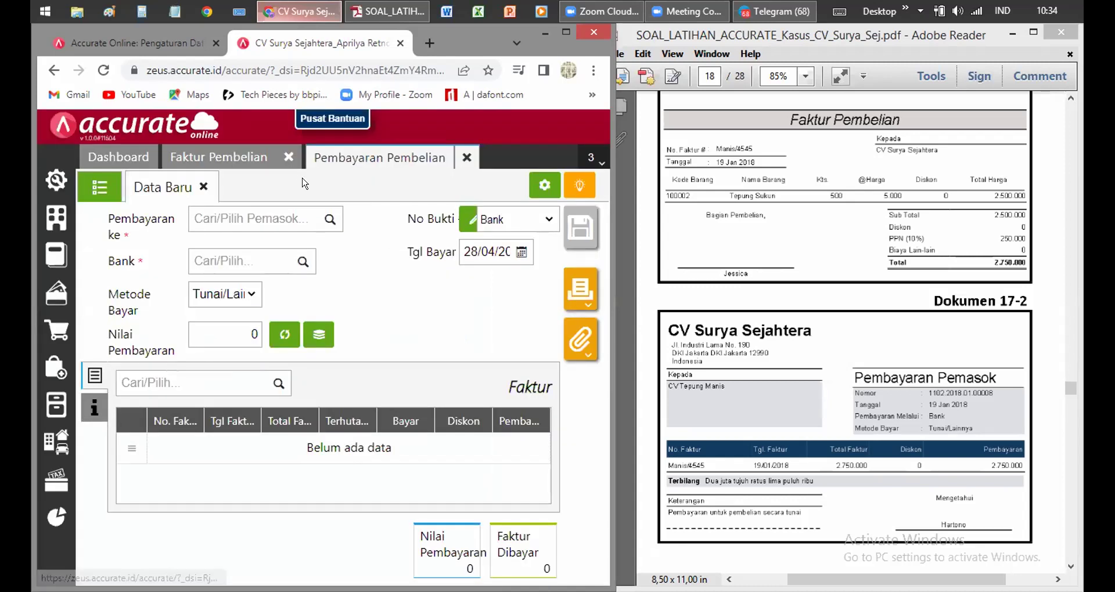
left_click(238, 159)
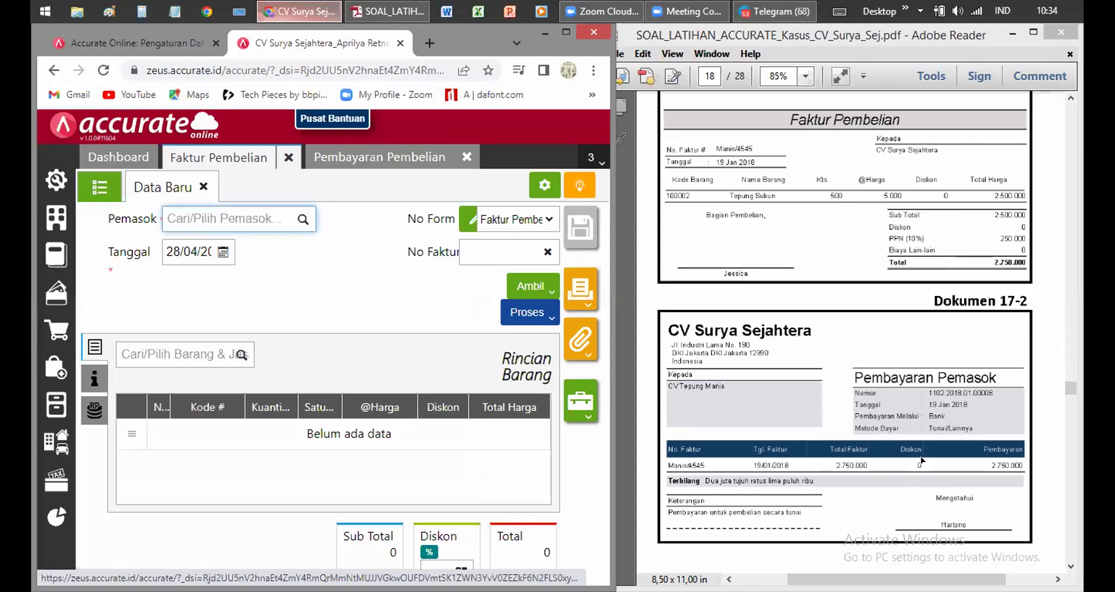
left_click(921, 459)
scroll(921, 456, "down", 5)
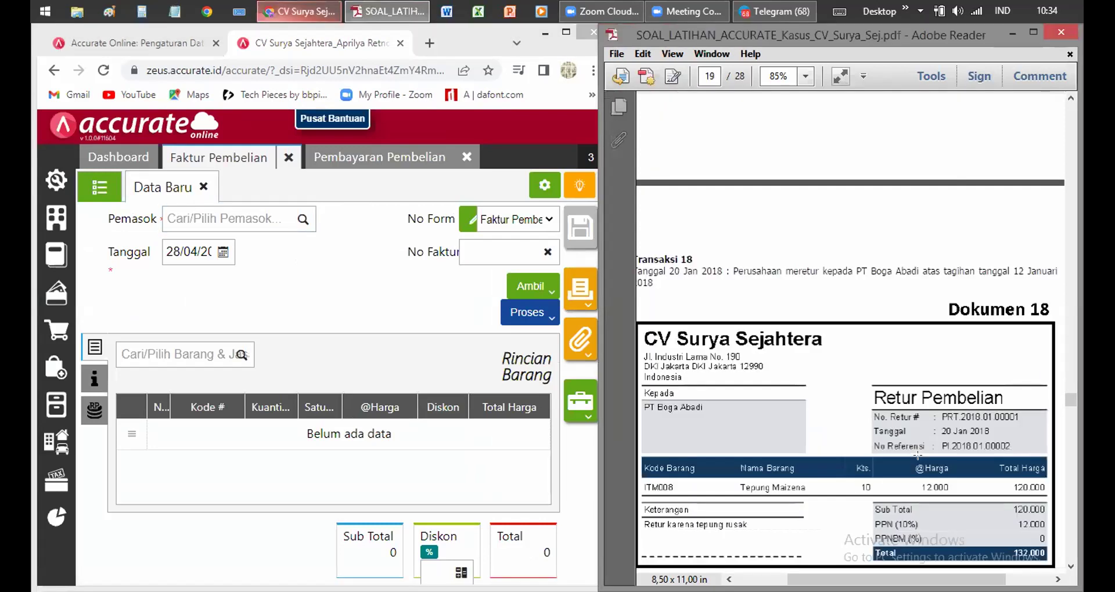
scroll(917, 456, "down", 3)
scroll(805, 215, "down", 1)
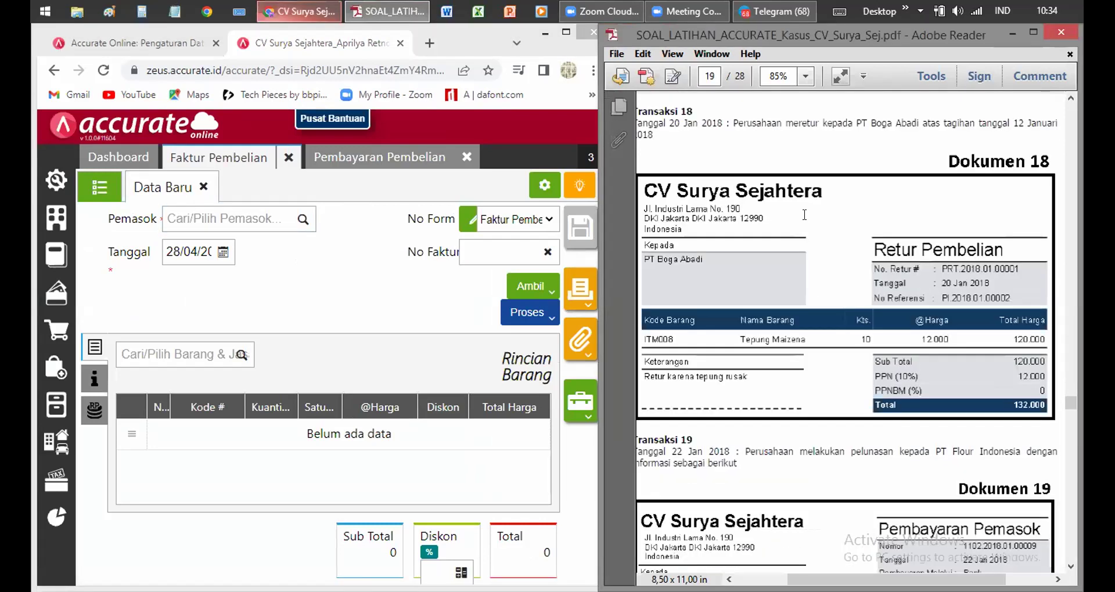
left_click(804, 215)
left_click(778, 118)
Close the purchase invoice and purchase payment forms and start a new purchase return (Retur Pembelian).
left_click(278, 158)
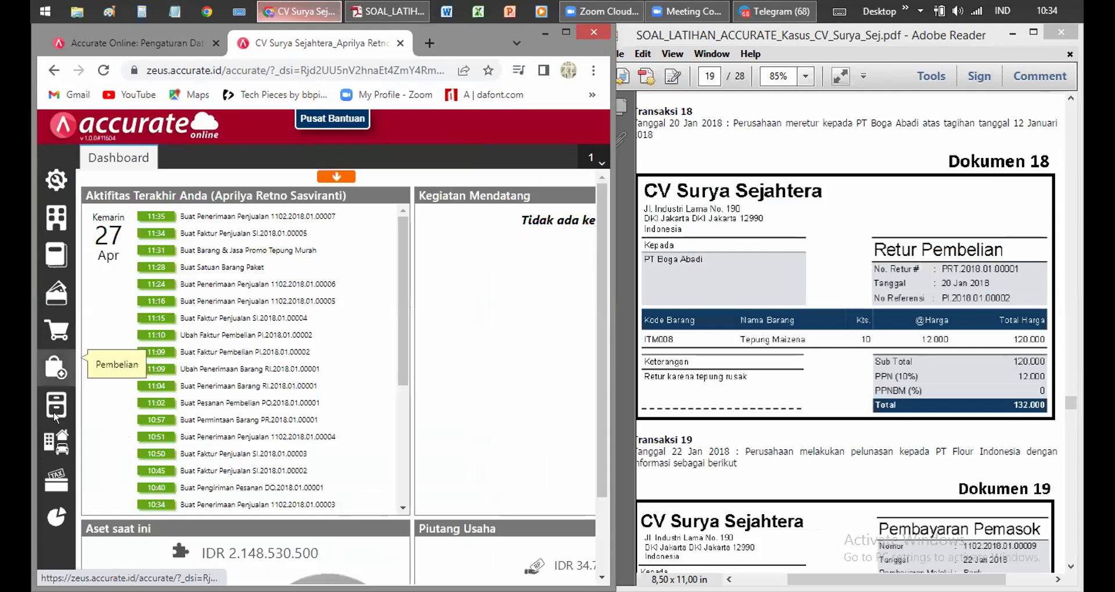
left_click(54, 375)
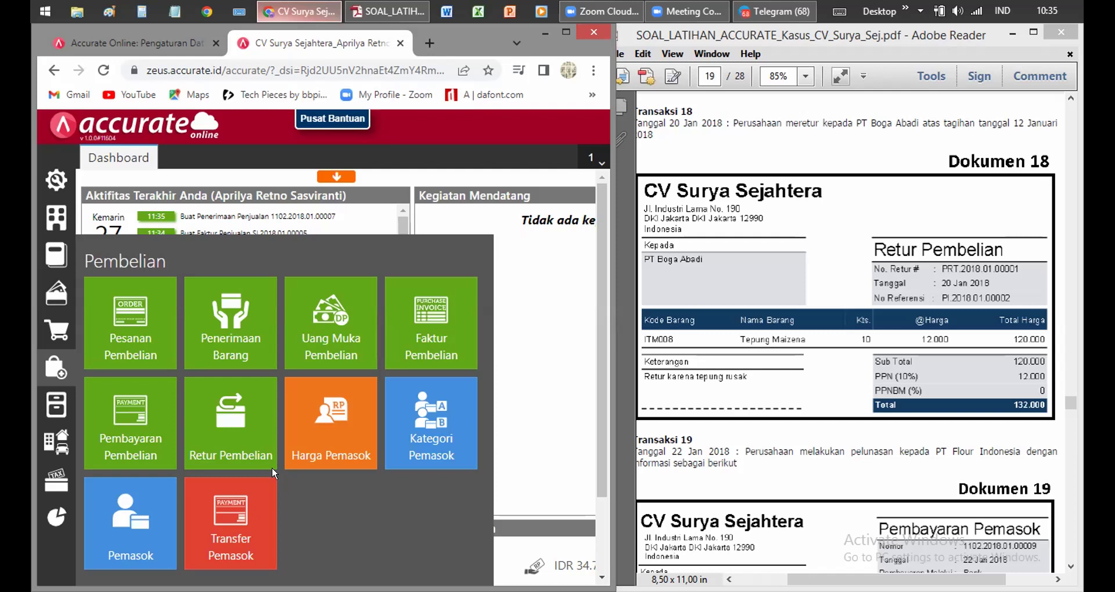
left_click(232, 438)
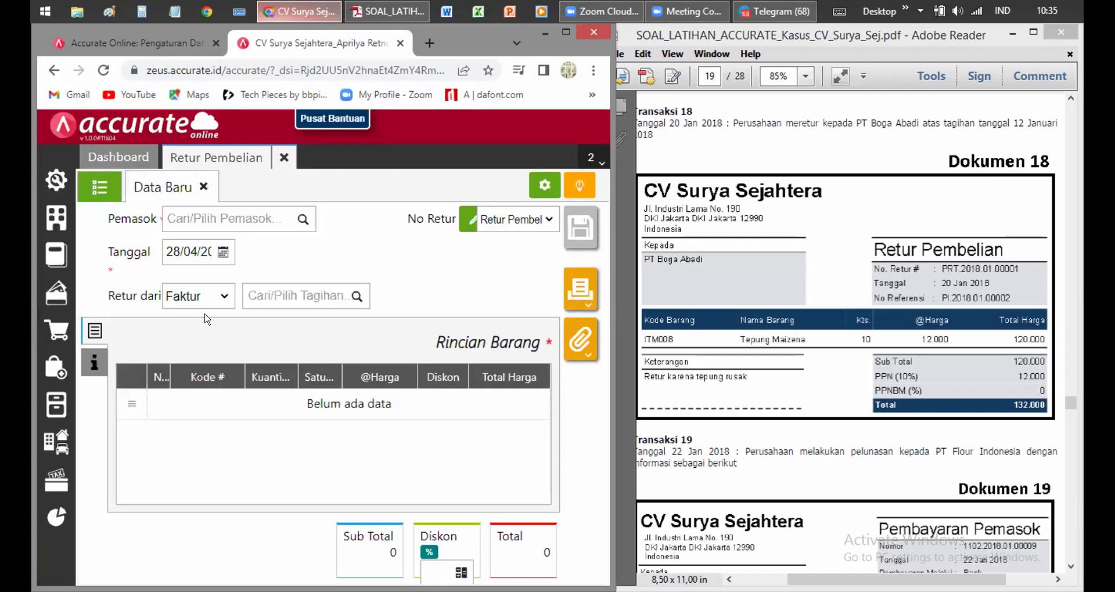
Search for "bo" and select PT Boga Abadi as the purchase return's supplier (Pemasok).
left_click(248, 227)
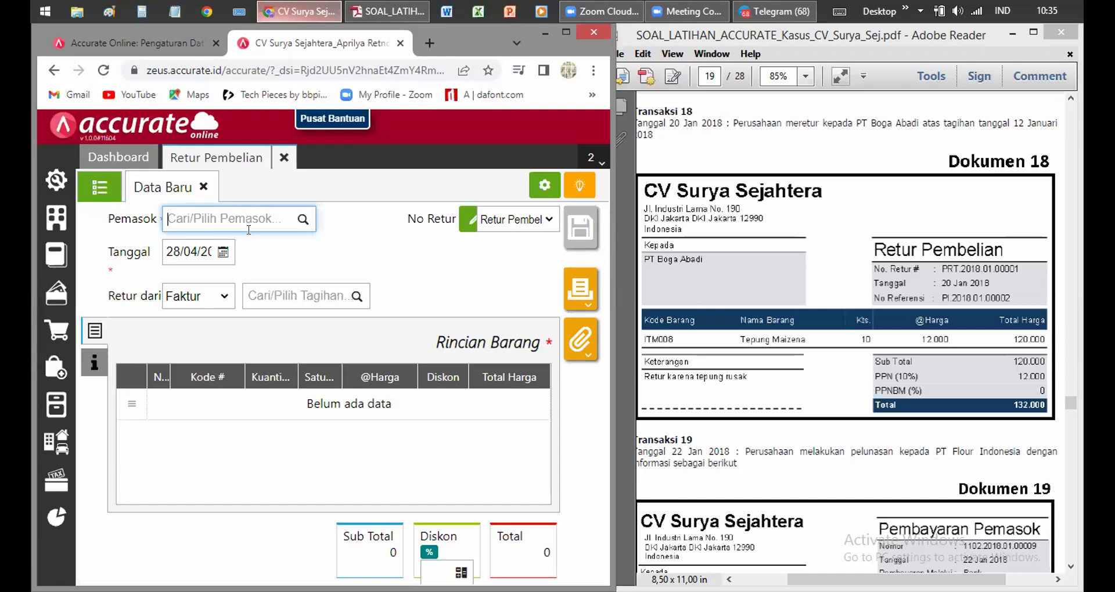
type("boi")
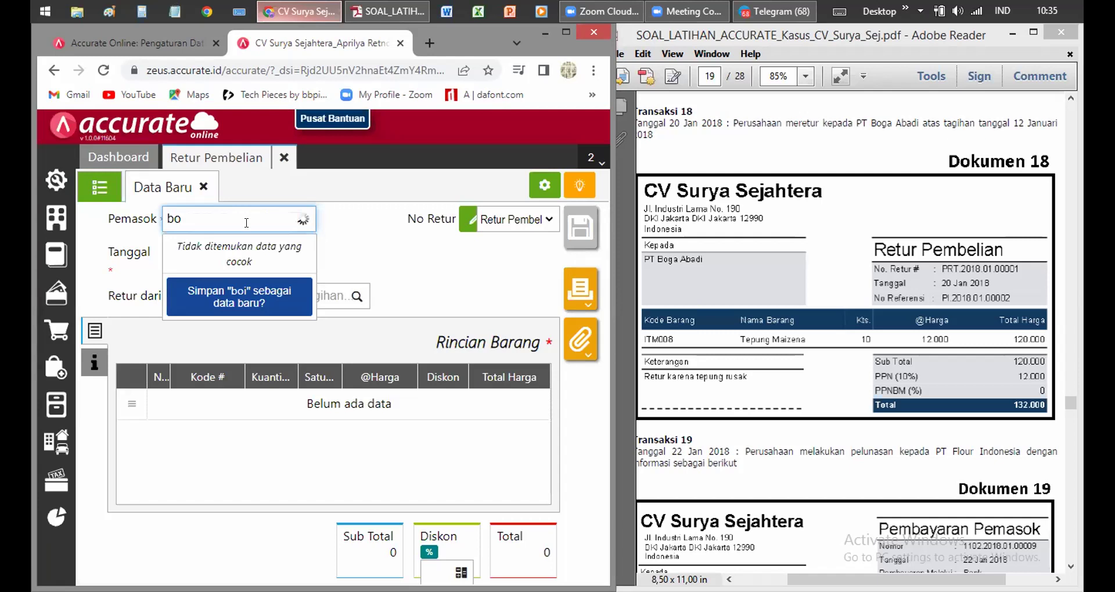
key("BackSpace")
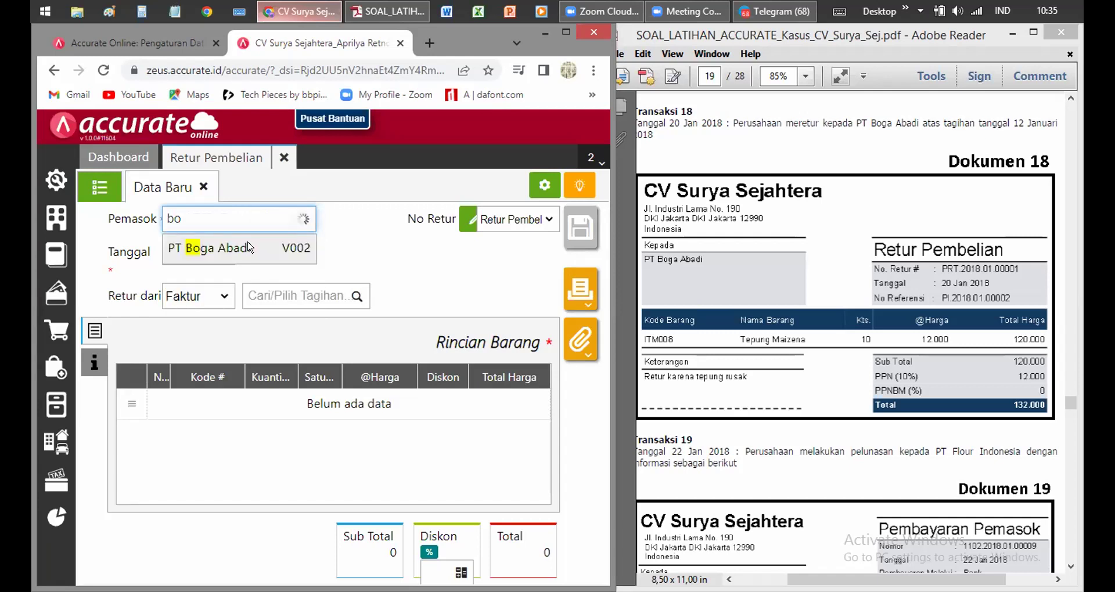
left_click(249, 248)
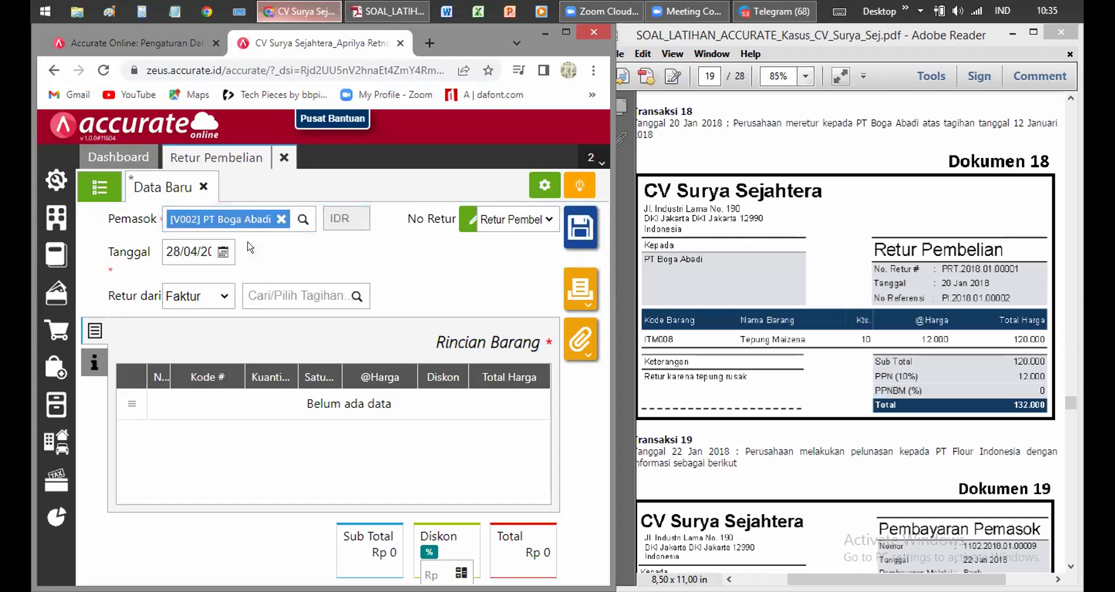
Set the purchase return's date (Tanggal) to 20/01/2018.
left_click(198, 251)
type("200120")
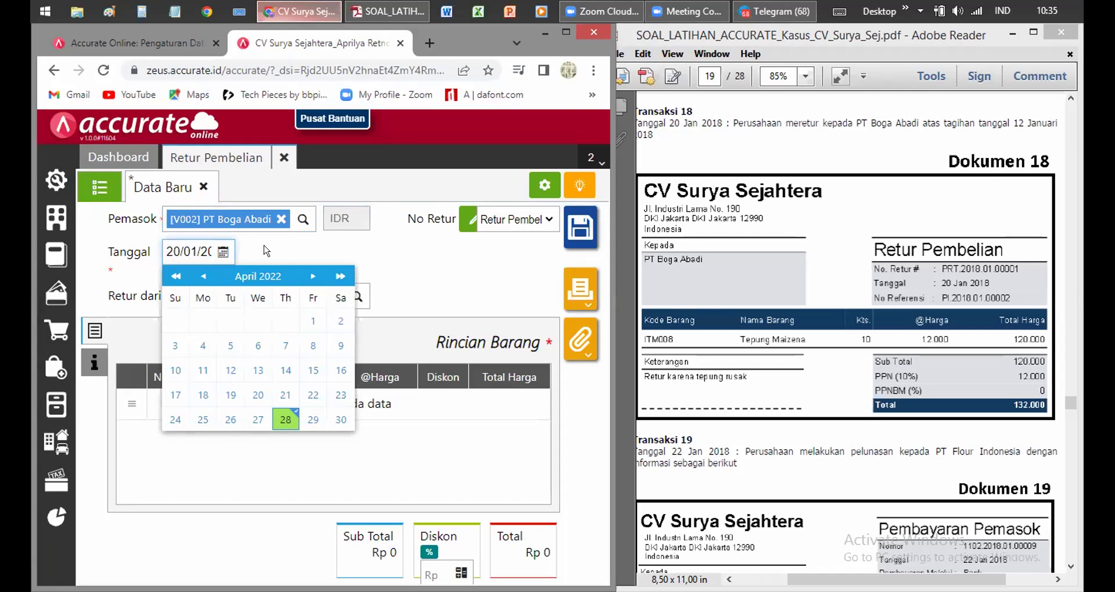
type("18")
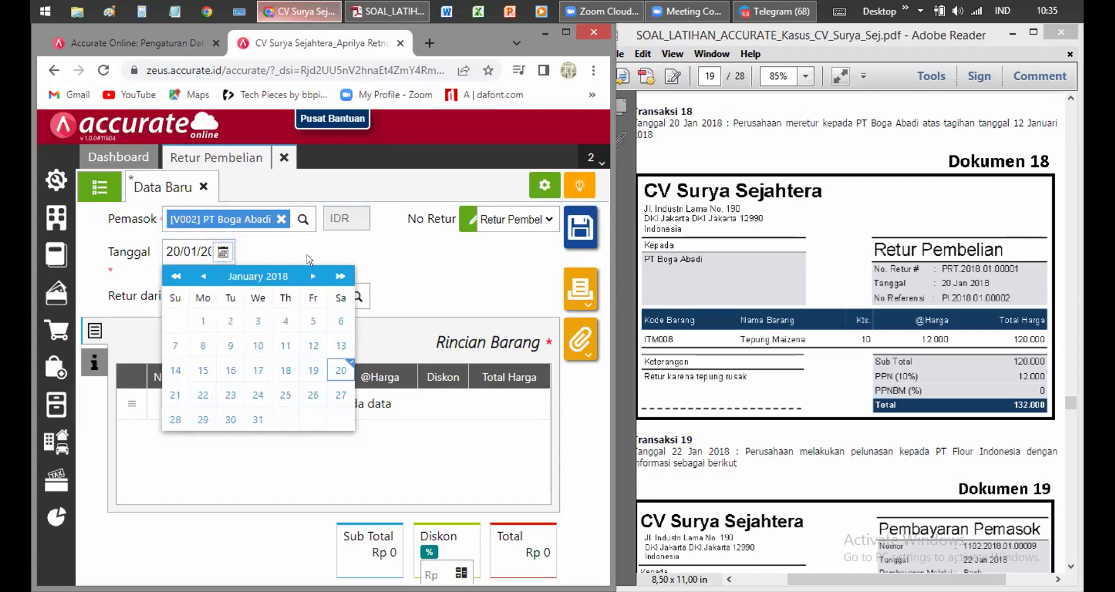
left_click(308, 259)
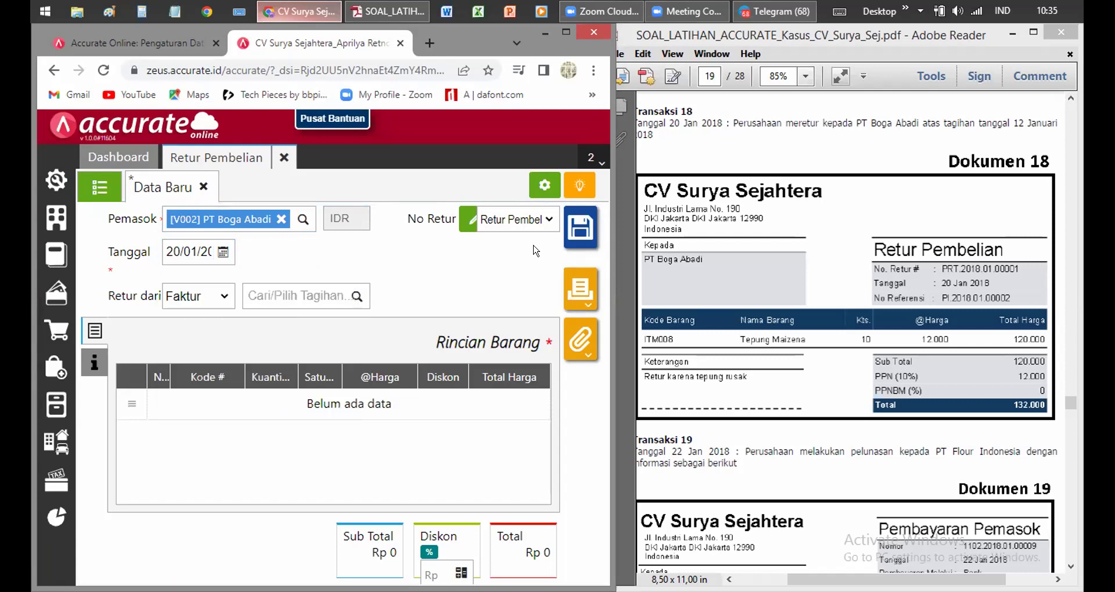
Choose Faktur as the return's source and search "pi" to pick PT Boga Abadi's invoice dated 12/01/2018.
left_click(253, 297)
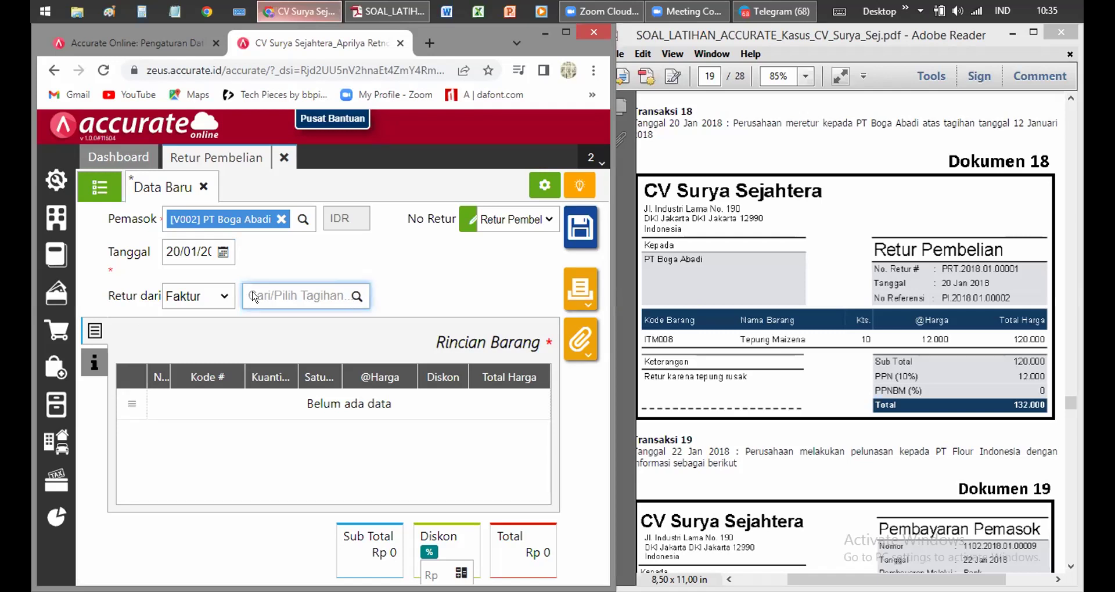
left_click(226, 298)
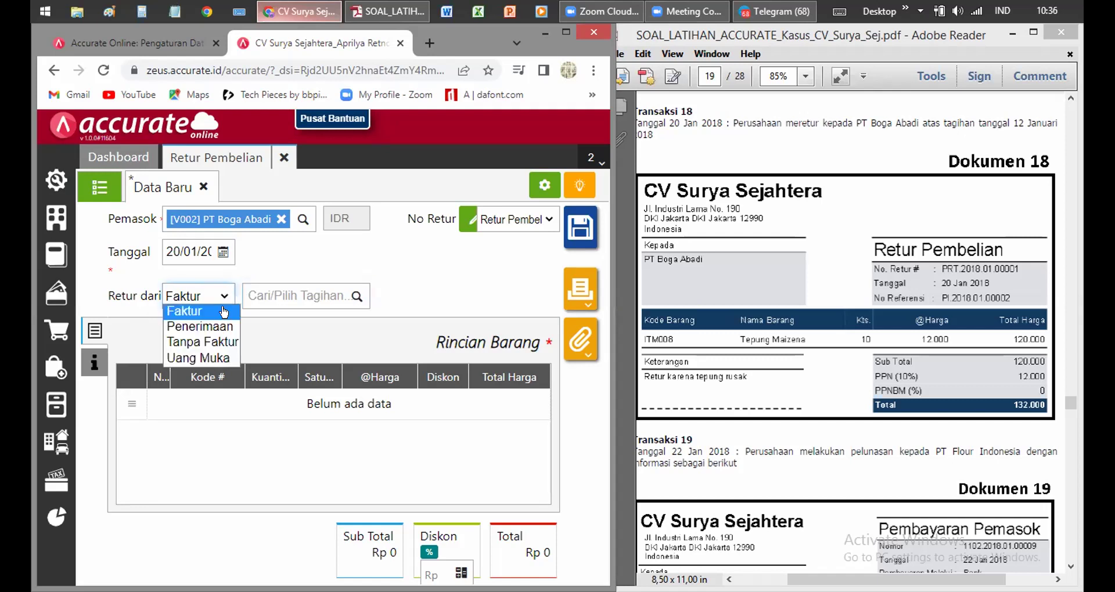
left_click(224, 313)
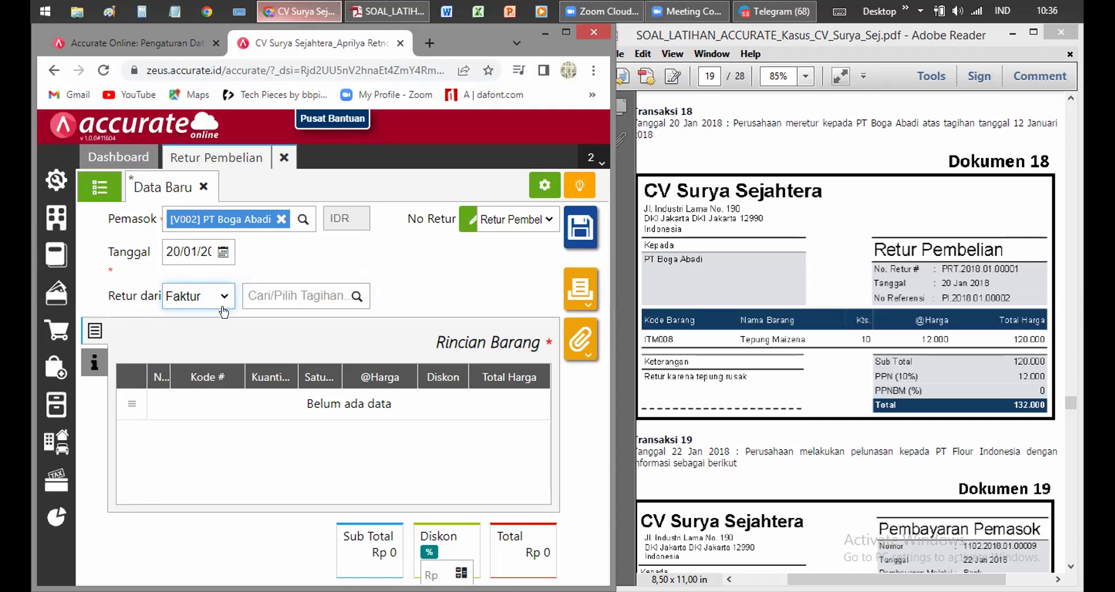
left_click(277, 297)
type("pi")
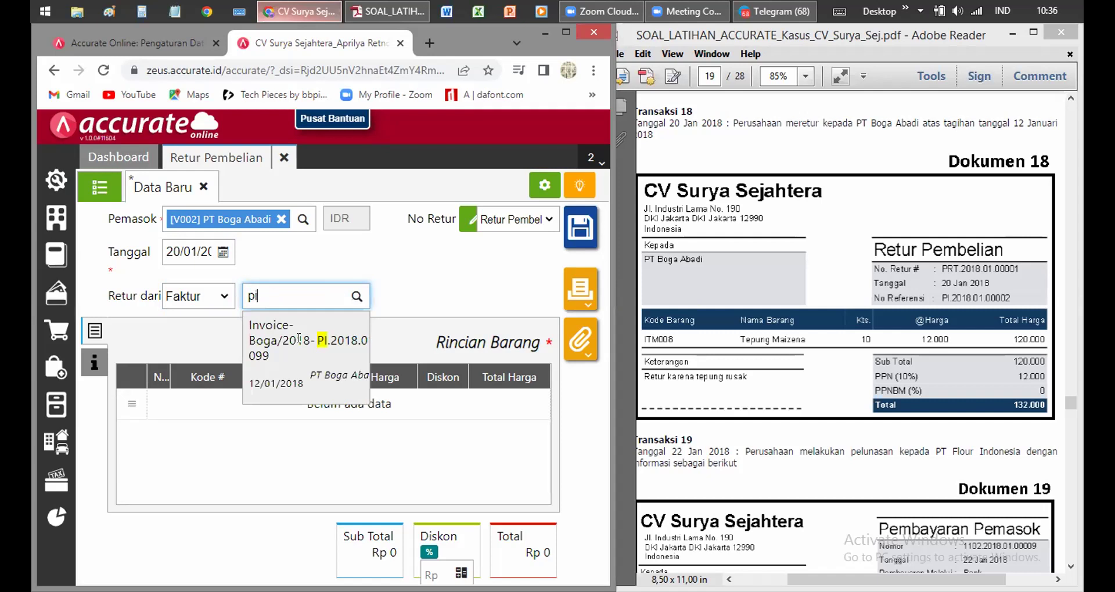
left_click(299, 339)
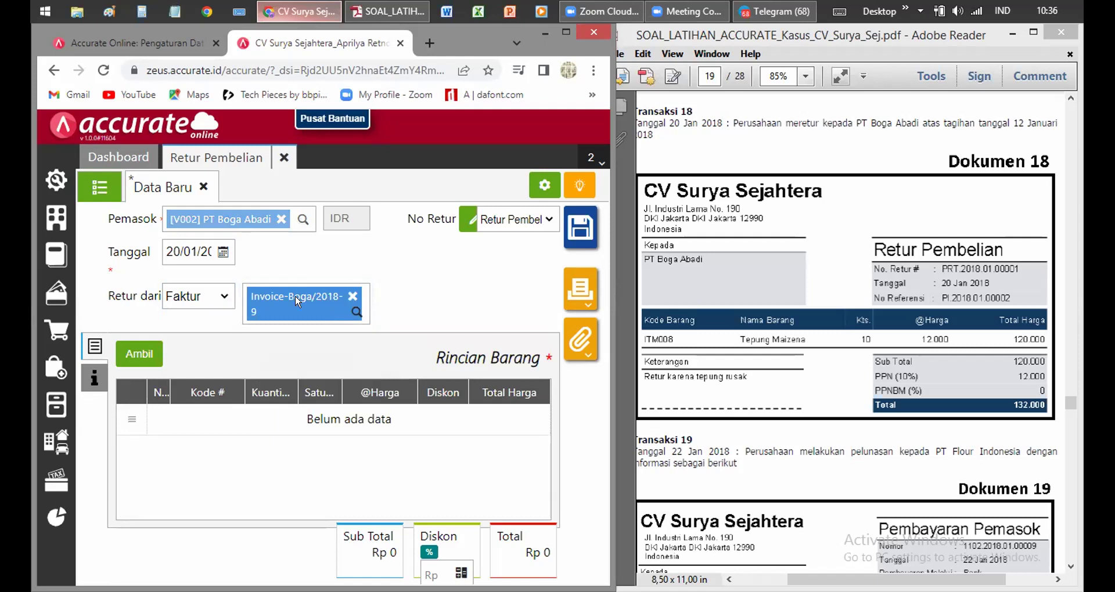
Clear the chosen invoice, reselect it from the supplier's full bill list, clear it again and search for "pi".
left_click(348, 297)
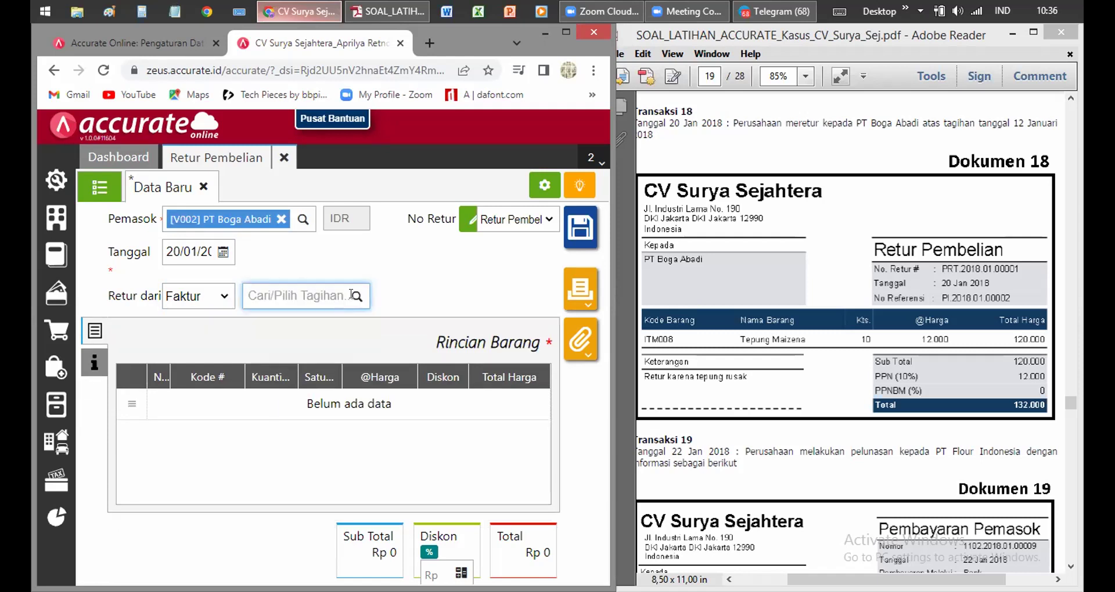
left_click(306, 296)
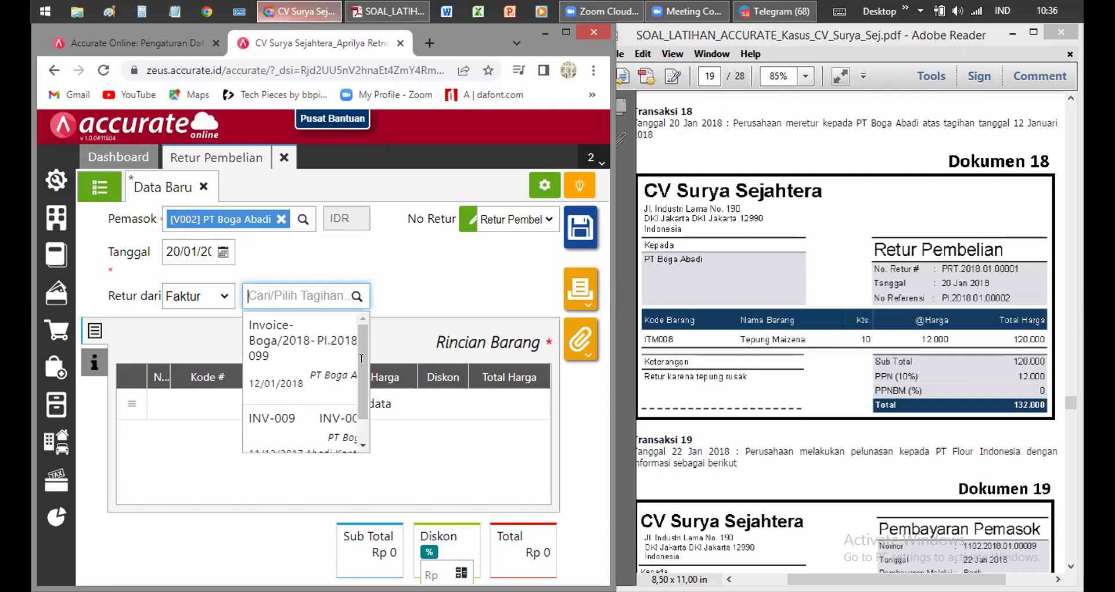
scroll(357, 352, "down", 1)
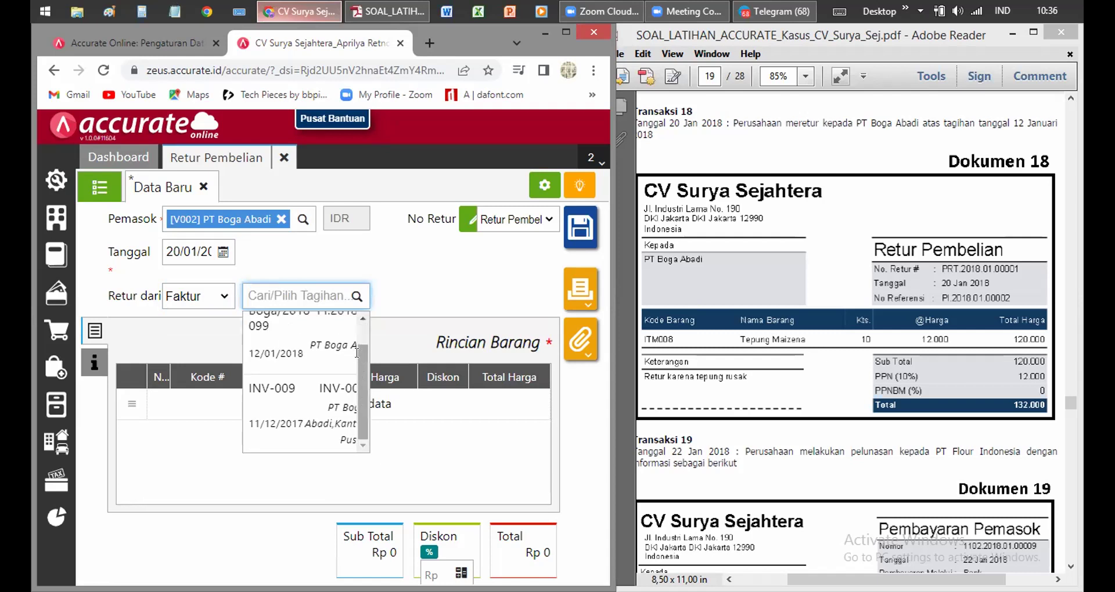
scroll(357, 352, "up", 1)
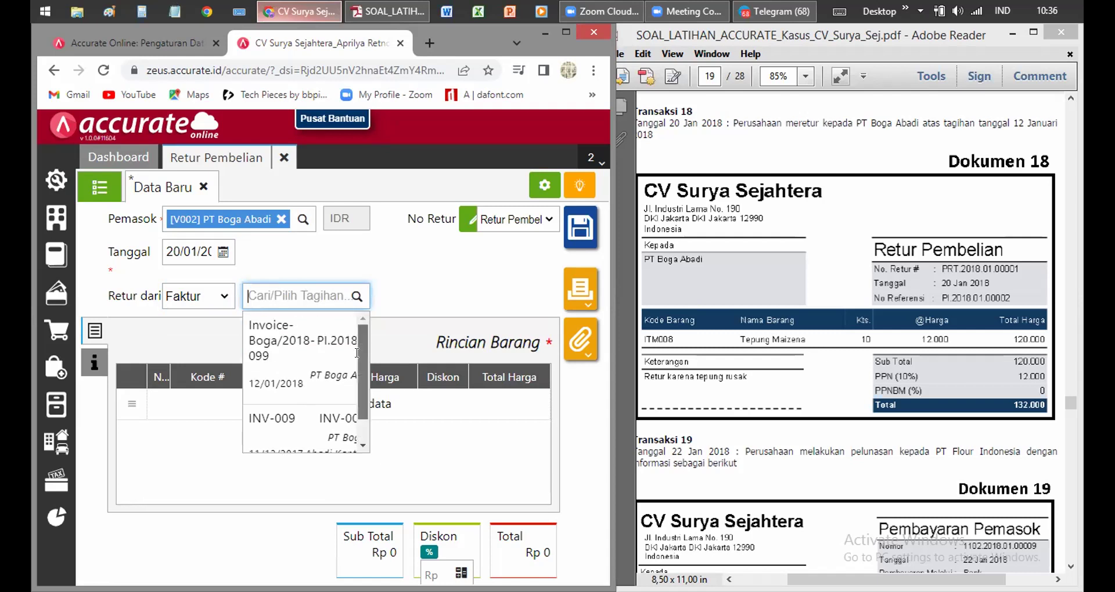
left_click(301, 314)
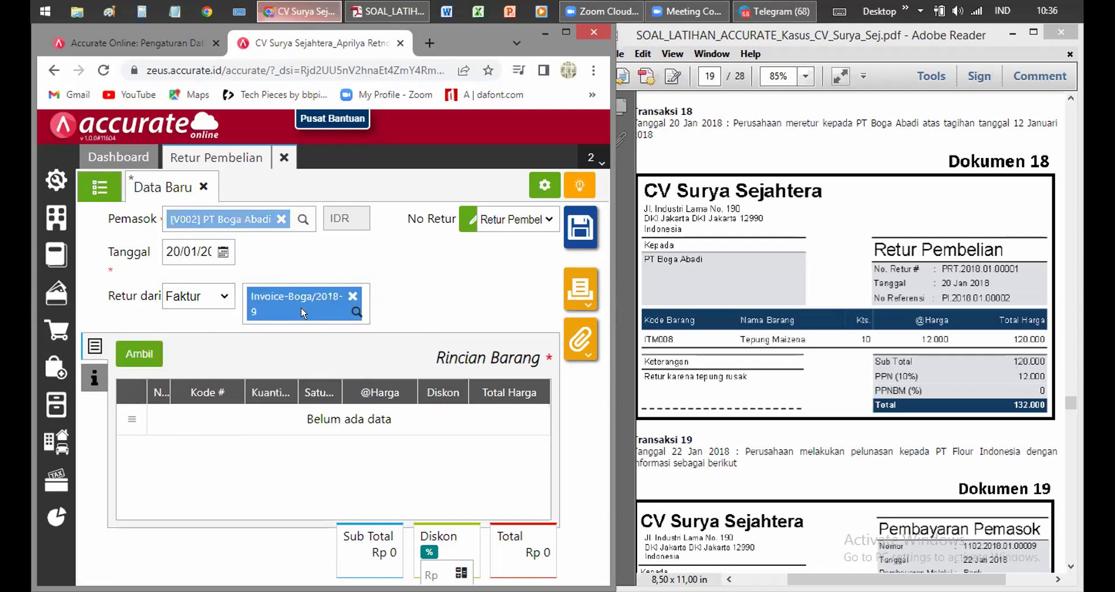
left_click(352, 296)
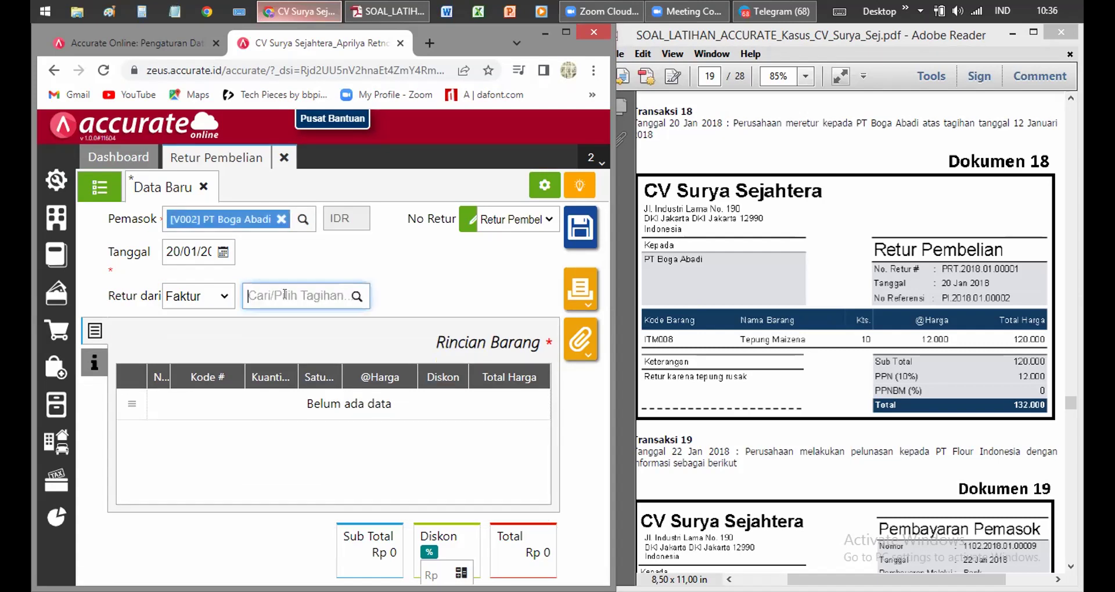
type("pi")
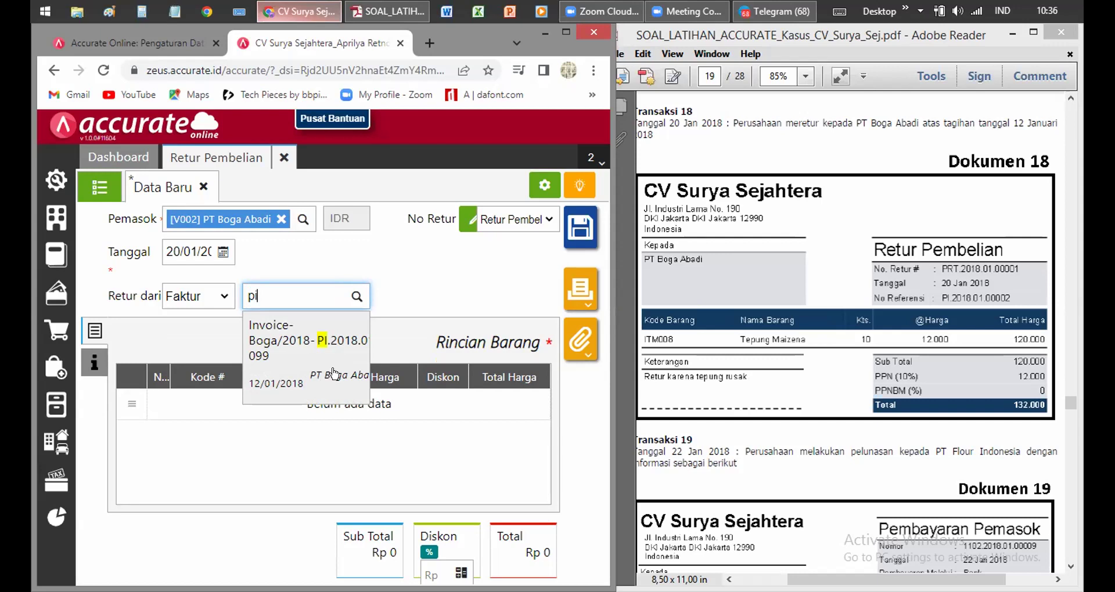
left_click(436, 284)
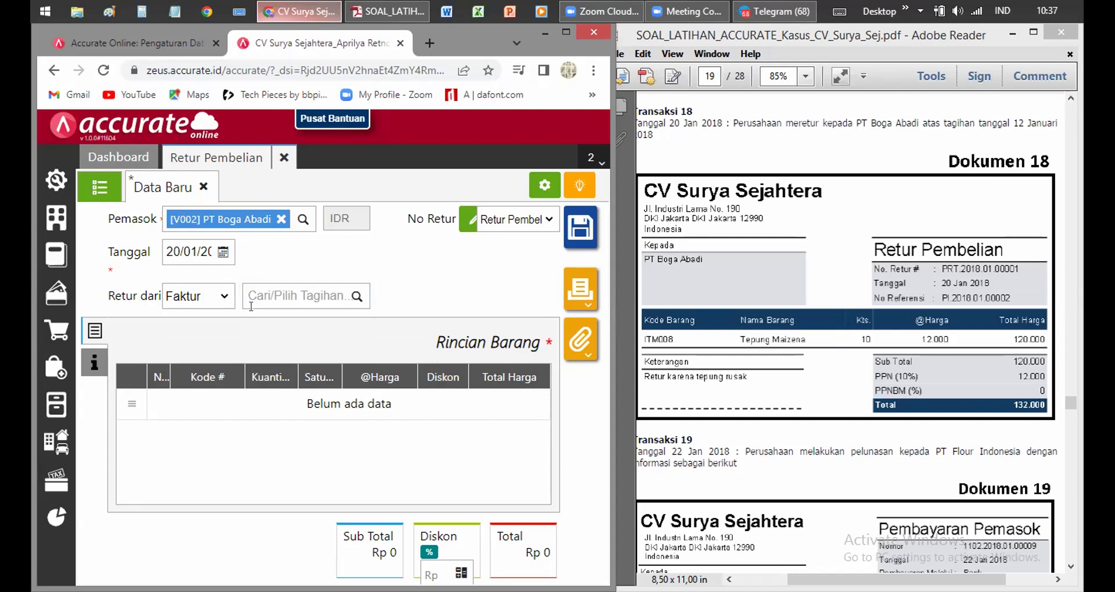
Select PT Boga Abadi's invoice Invoice-Boga/2018-099 of 12/01/2018 as the bill the return is made against.
left_click(340, 297)
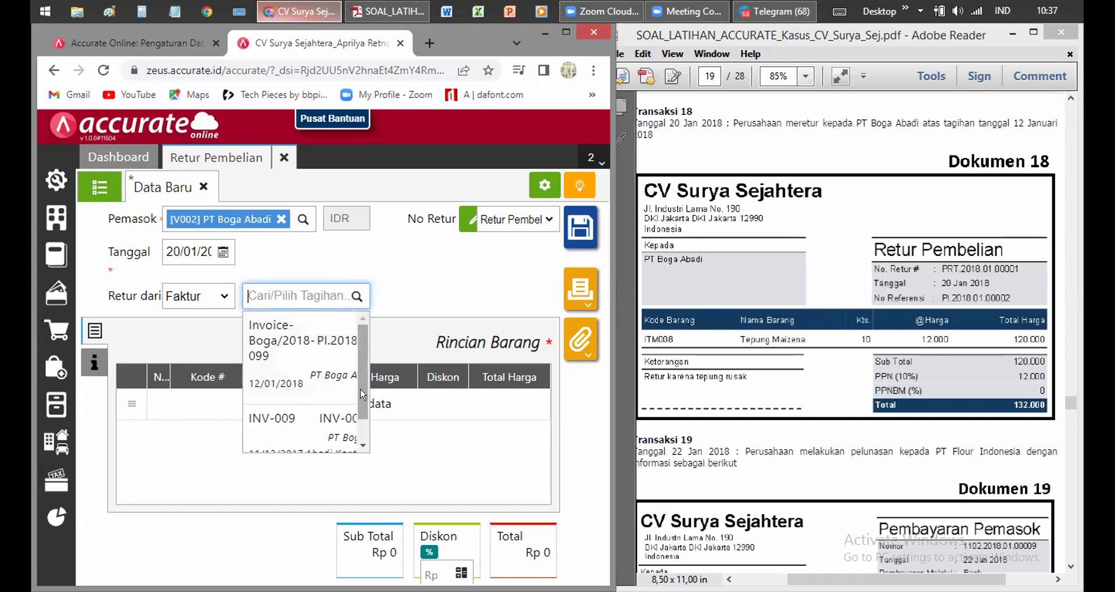
scroll(363, 394, "down", 1)
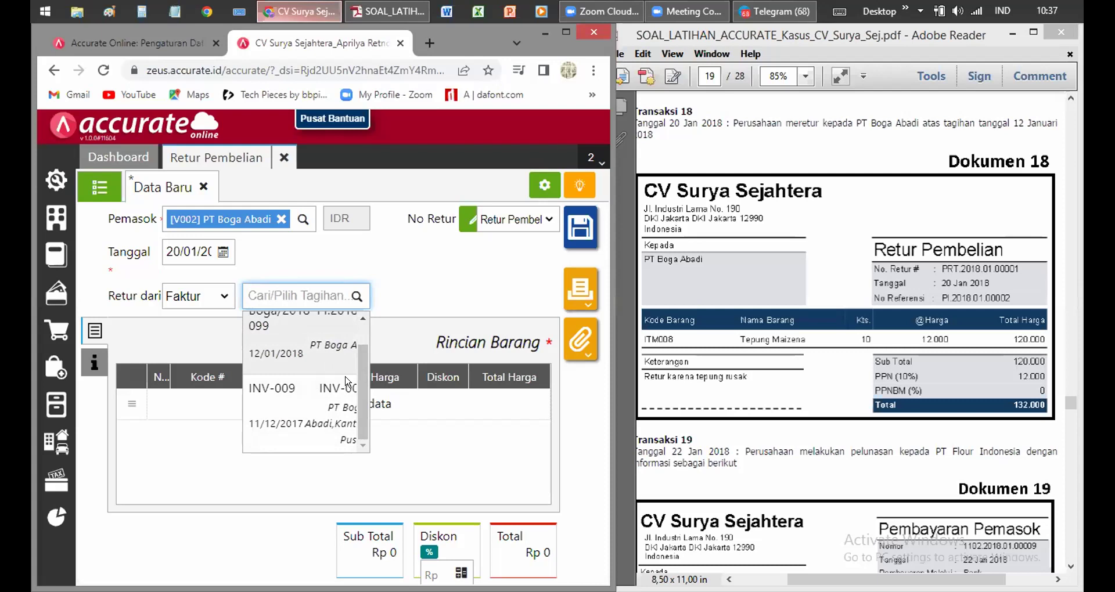
left_click(301, 330)
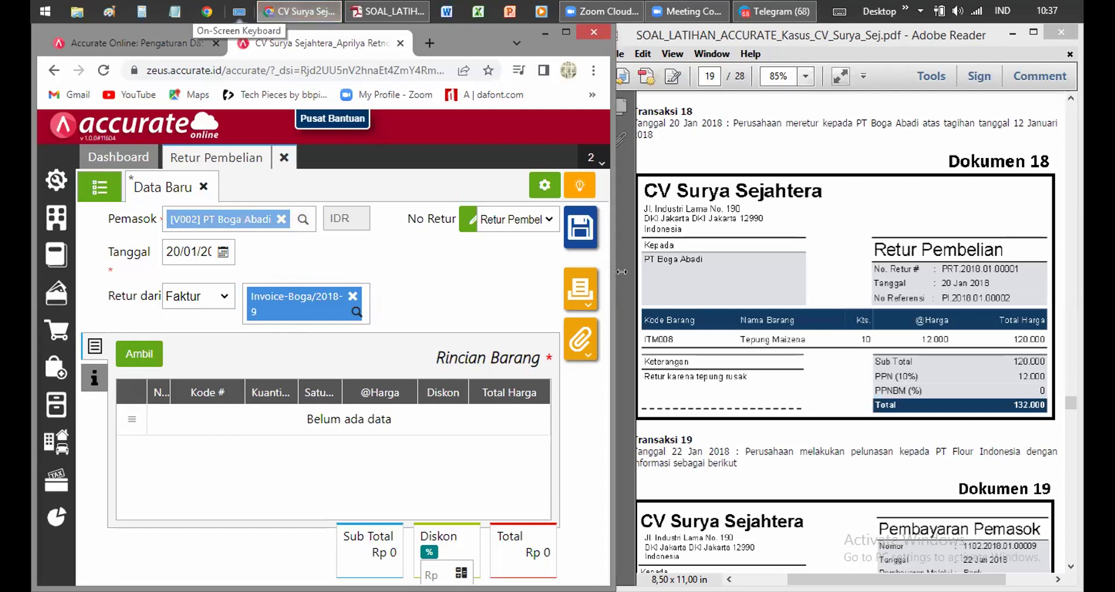
Widen the browser window and bring only Tepung Maizena from the invoice into the return, leaving out Tepung Tapioka.
left_click_drag(621, 272, 659, 296)
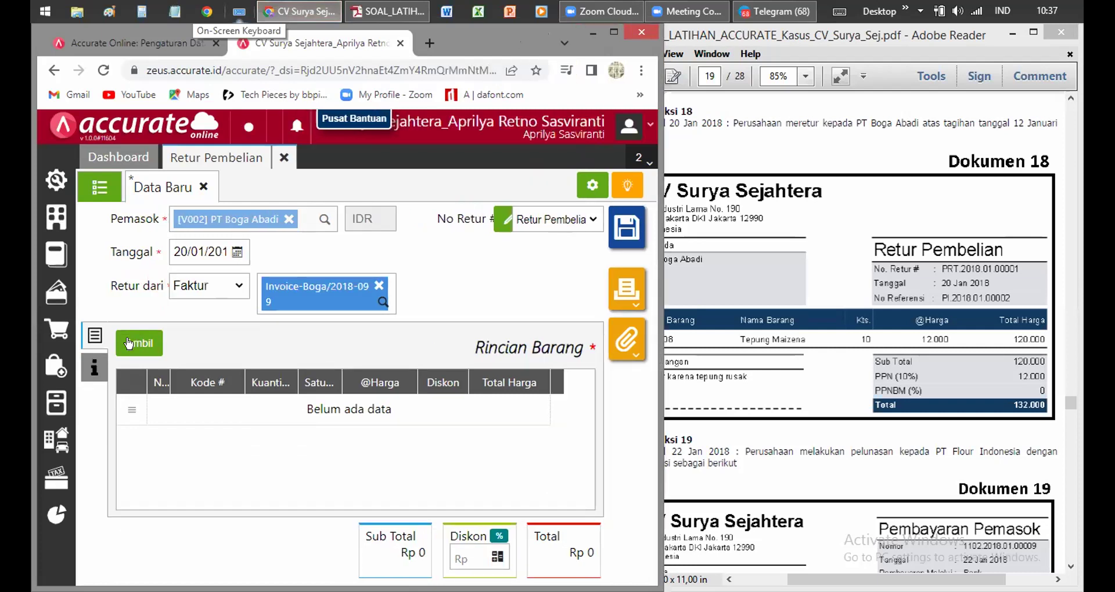
left_click(130, 343)
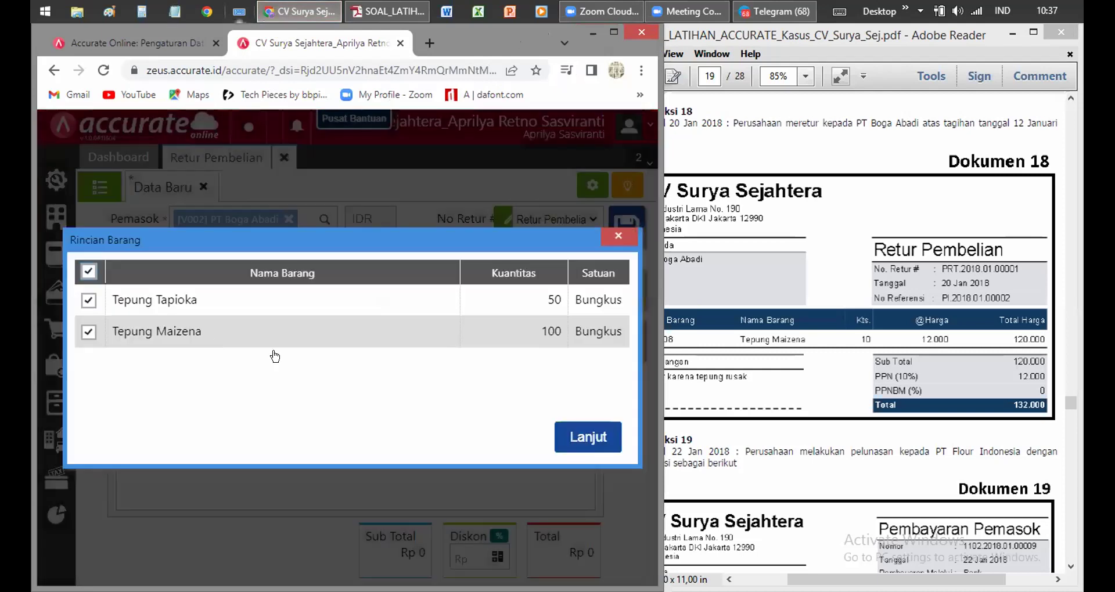
left_click(88, 301)
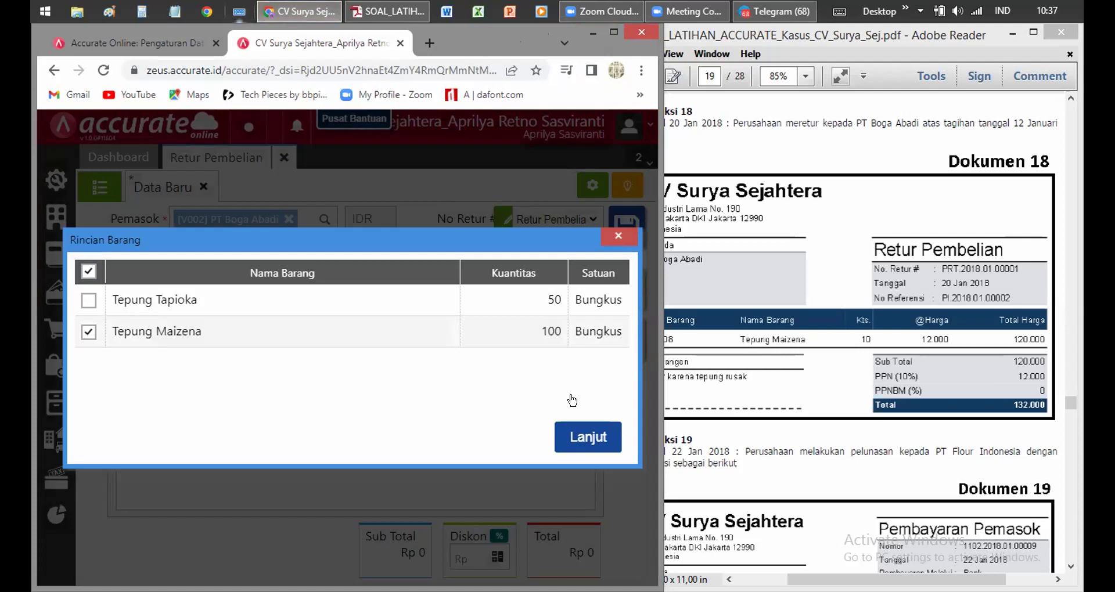
left_click(577, 437)
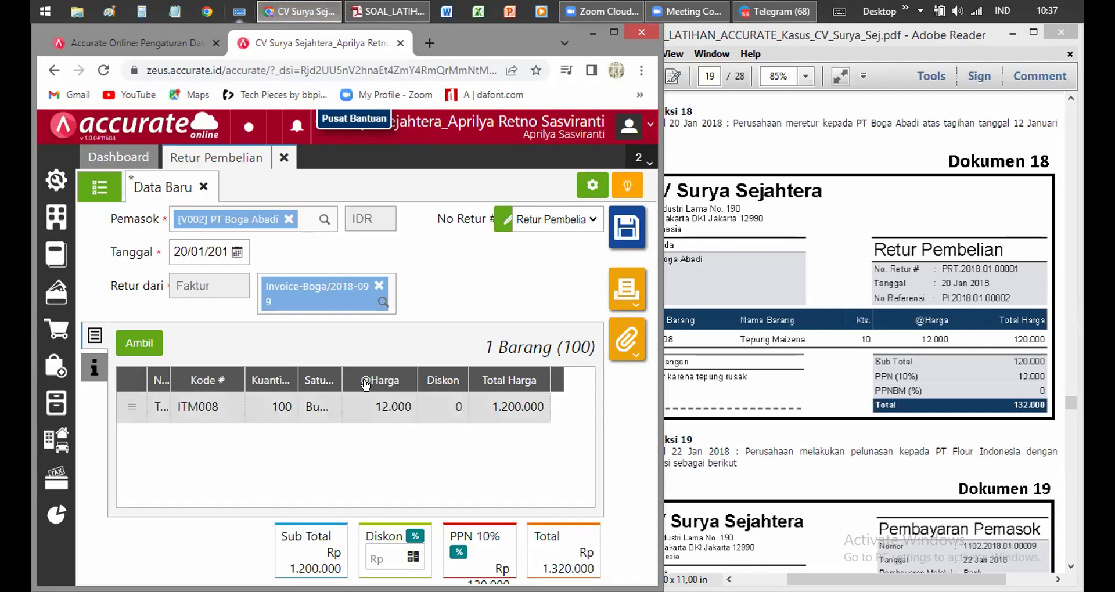
Set the returned Tepung Maizena quantity to 10 and narrow the browser window to uncover Dokumen 18.
left_click(366, 385)
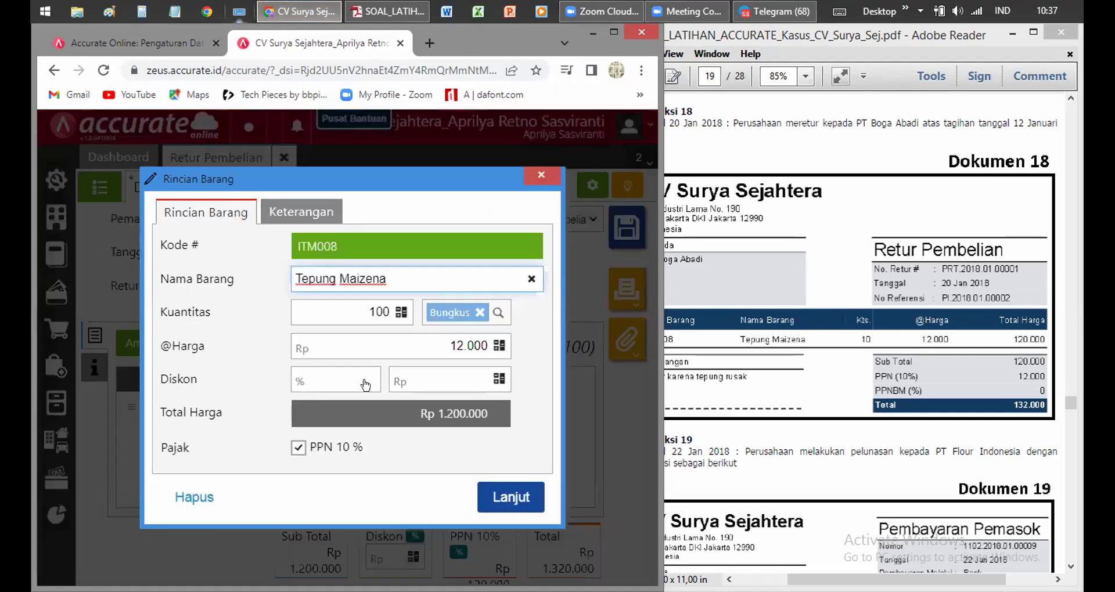
left_click(394, 308)
key("BackSpace")
left_click(448, 454)
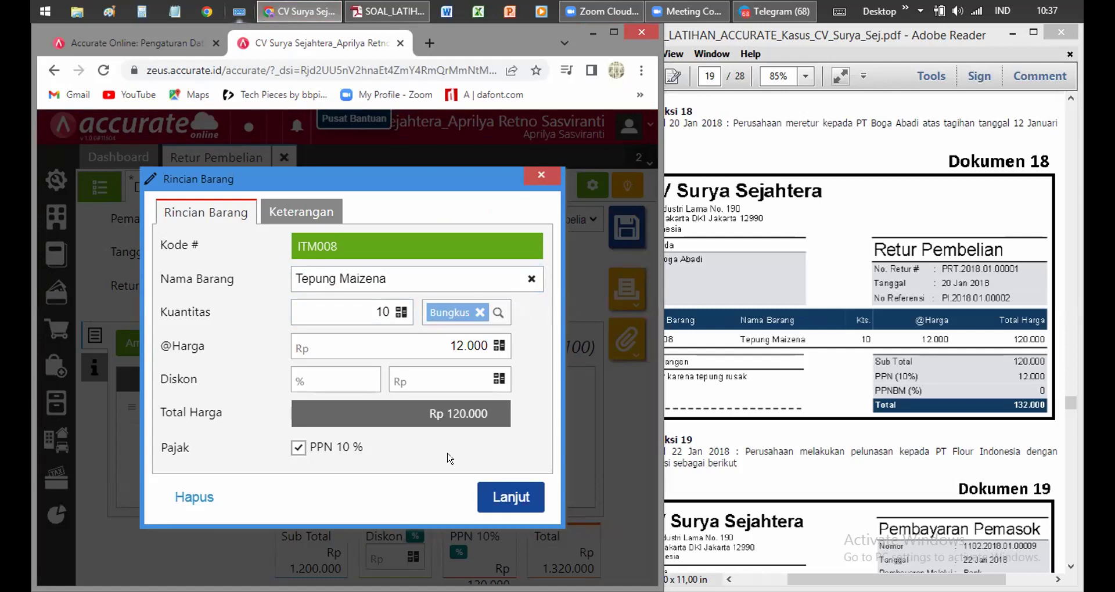
left_click(510, 497)
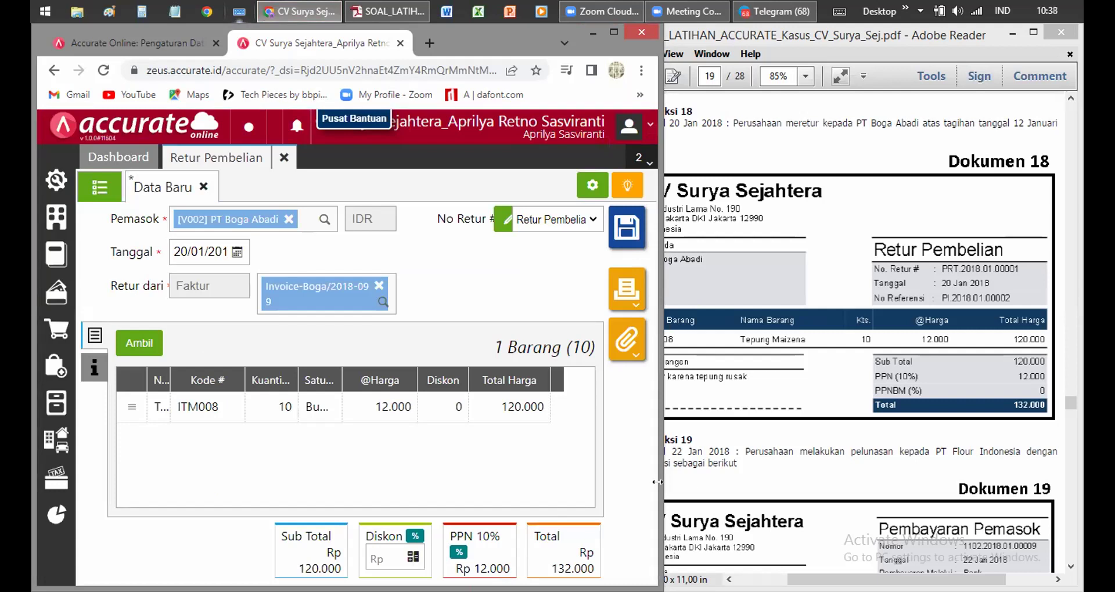
left_click_drag(657, 482, 612, 482)
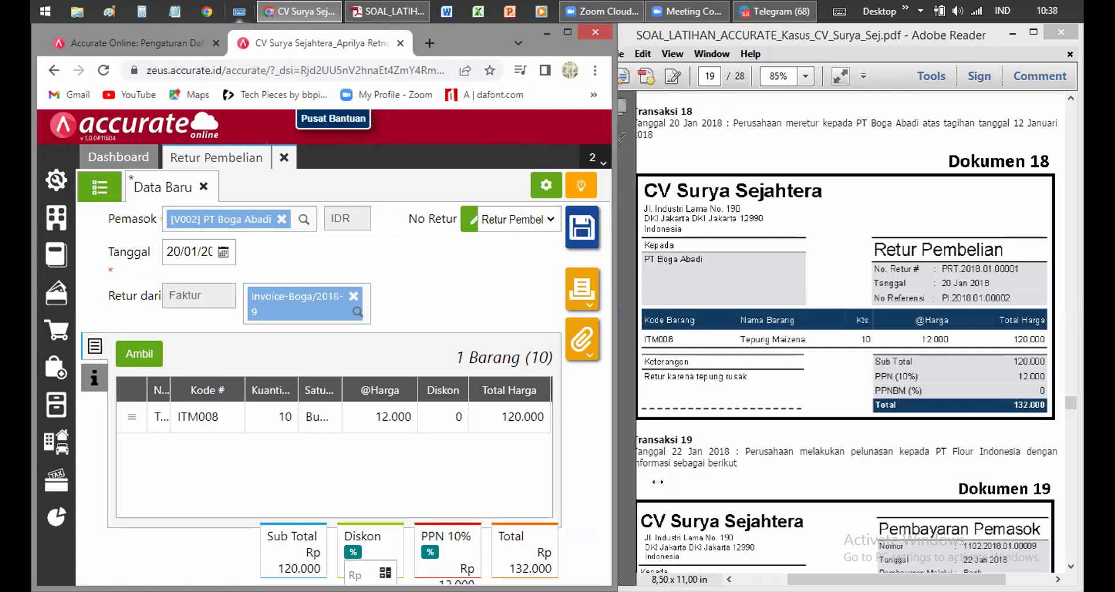
Enter "Retur karena tepung rusak" as the Keterangan in the purchase return's additional information.
left_click(95, 378)
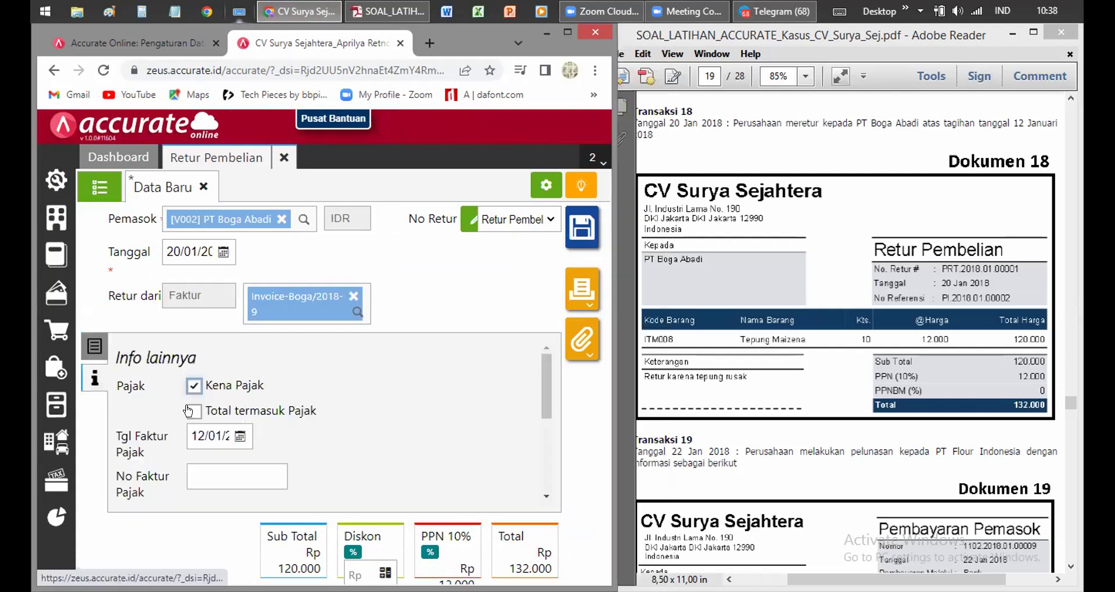
left_click(240, 438)
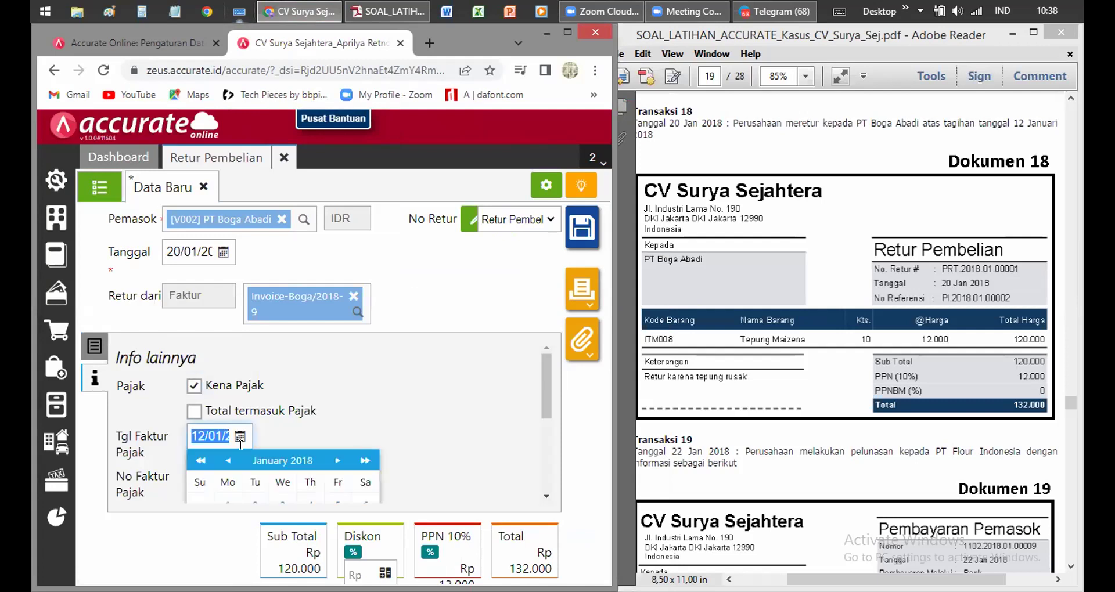
left_click(365, 435)
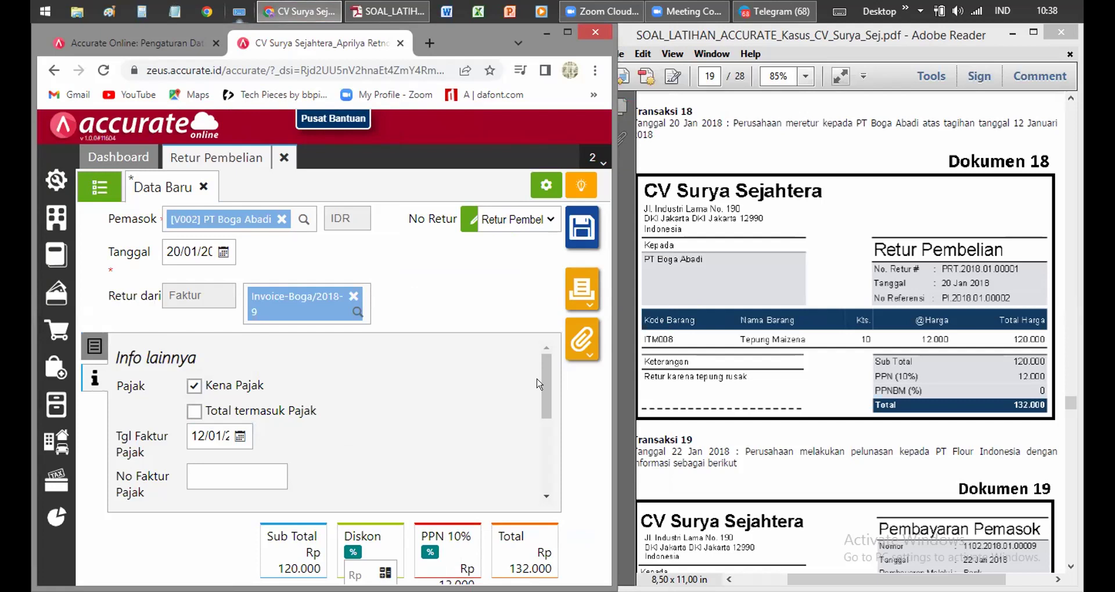
scroll(537, 430, "down", 2)
scroll(538, 436, "down", 1)
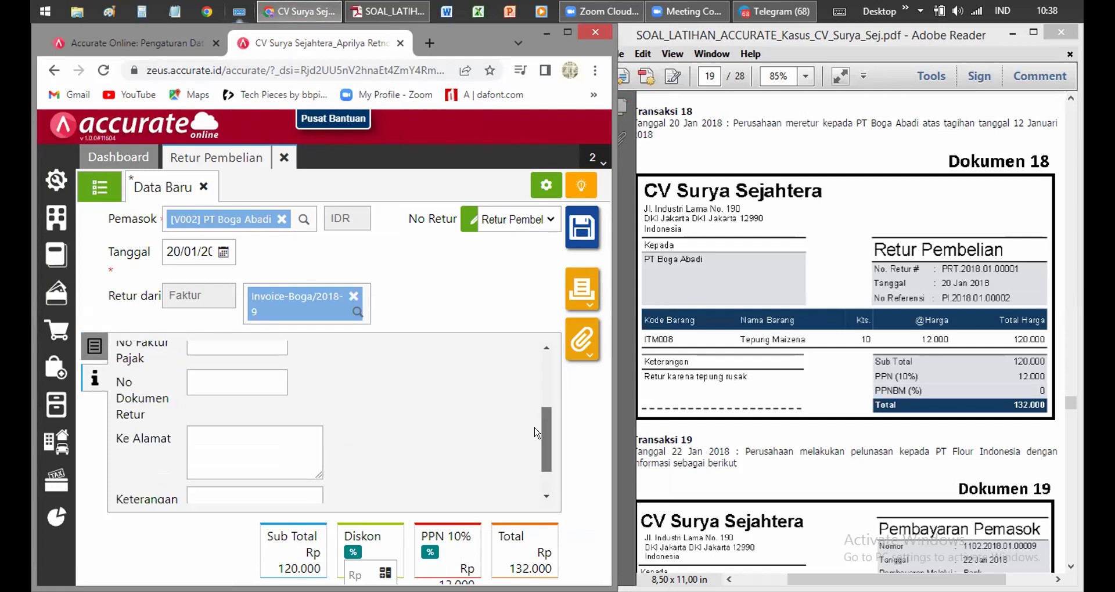
left_click(482, 419)
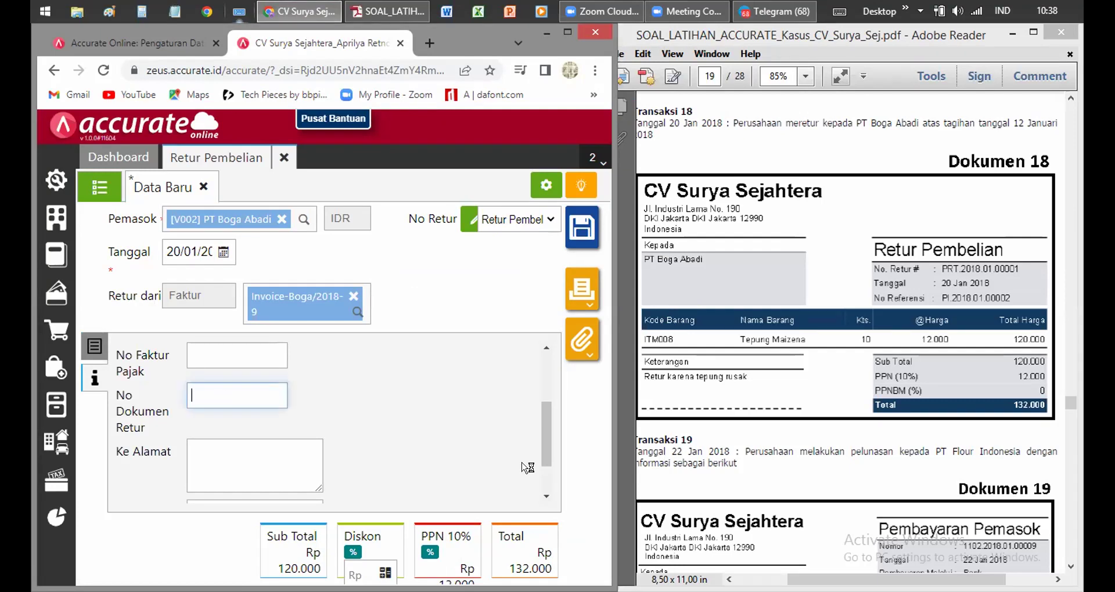
scroll(534, 468, "down", 1)
scroll(546, 468, "down", 1)
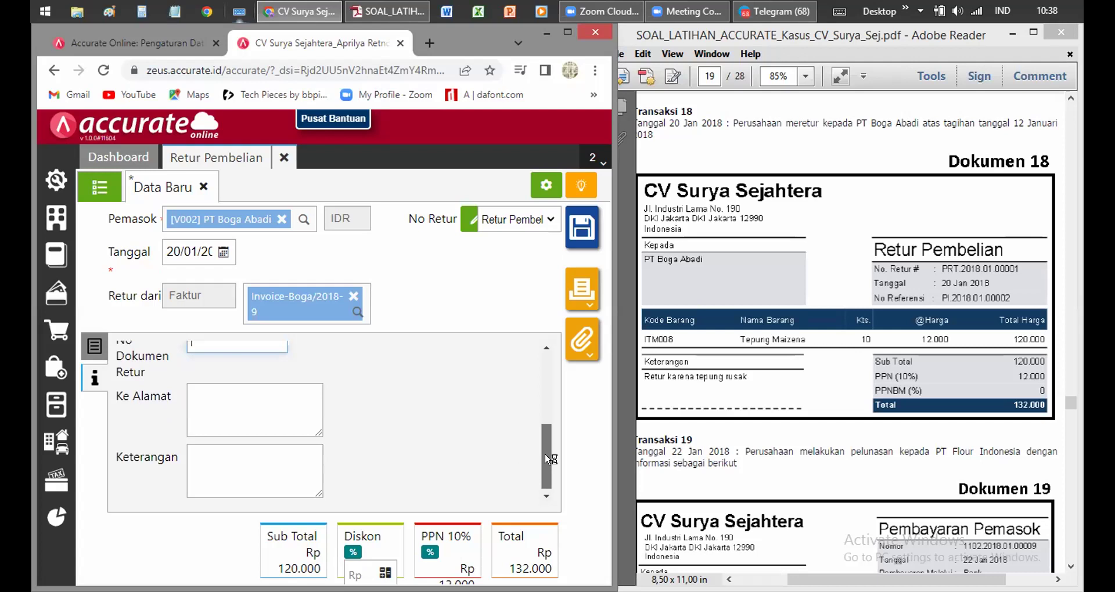
scroll(546, 455, "up", 1)
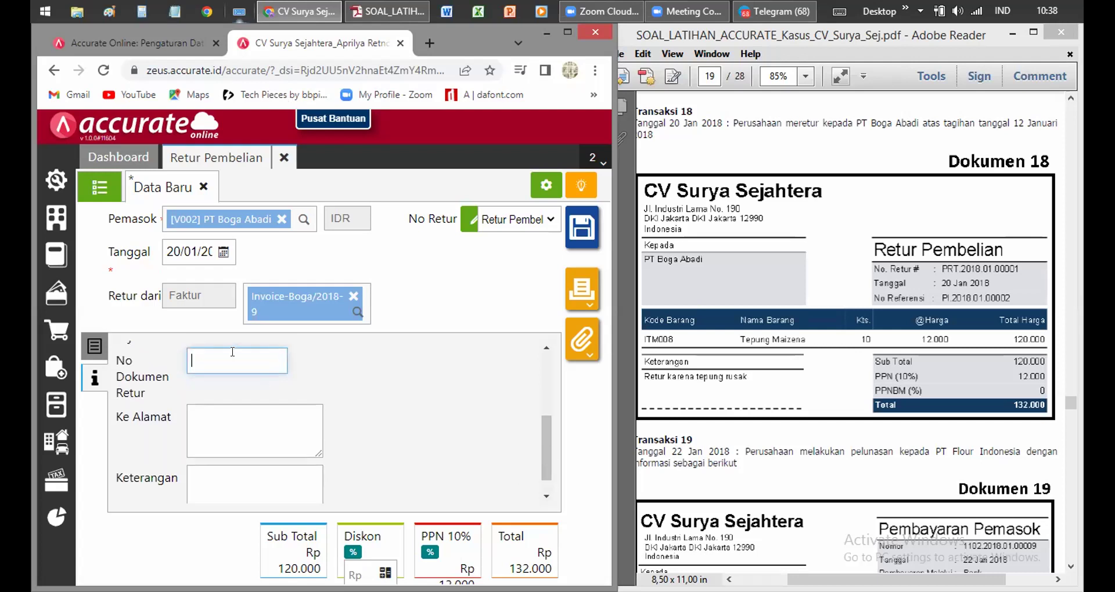
left_click(216, 494)
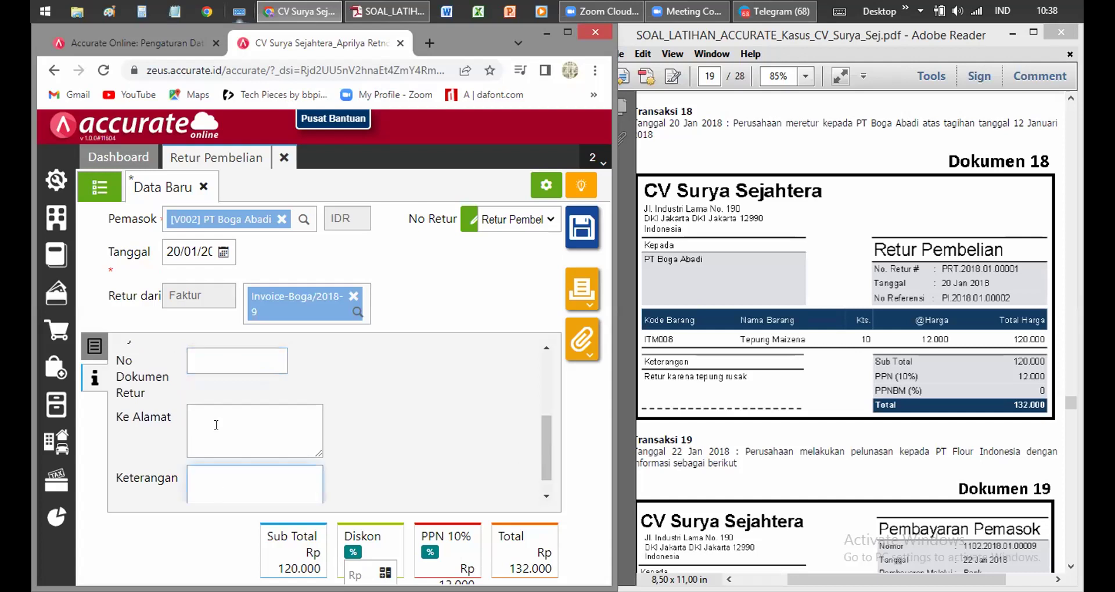
type("Retur karena tepu")
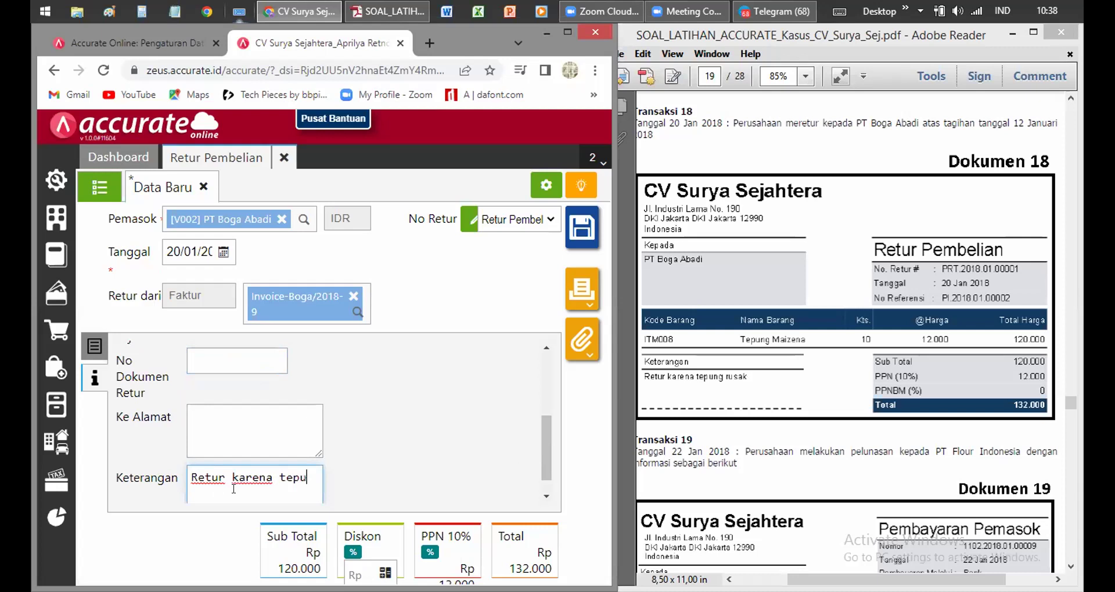
type("ng rusak")
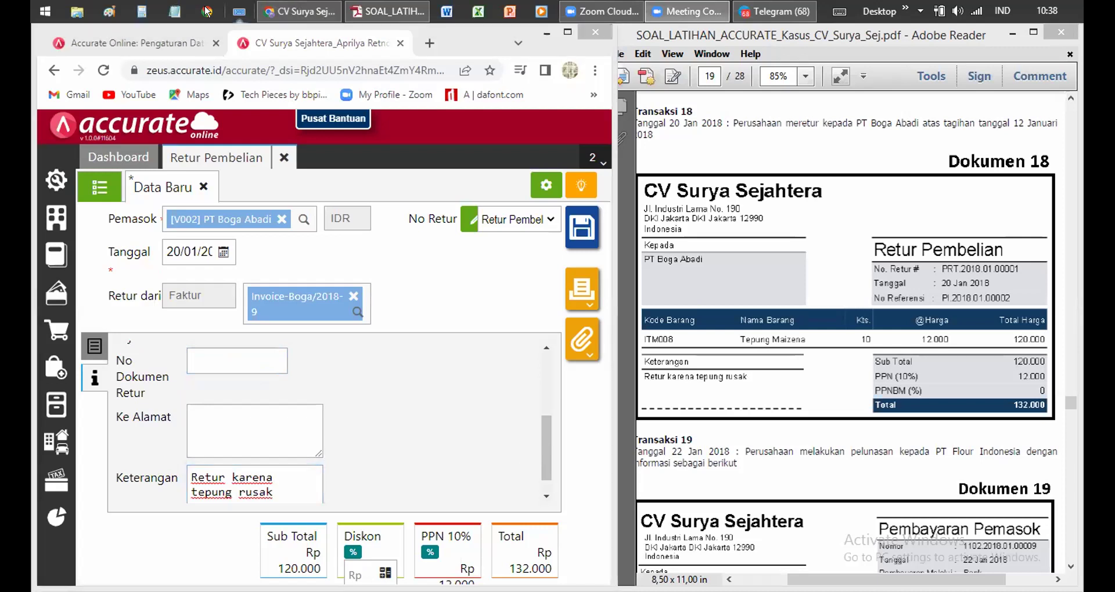
Enter PRT.2018.01.00001 as the No Dokumen Retur of the purchase return.
left_click(224, 364)
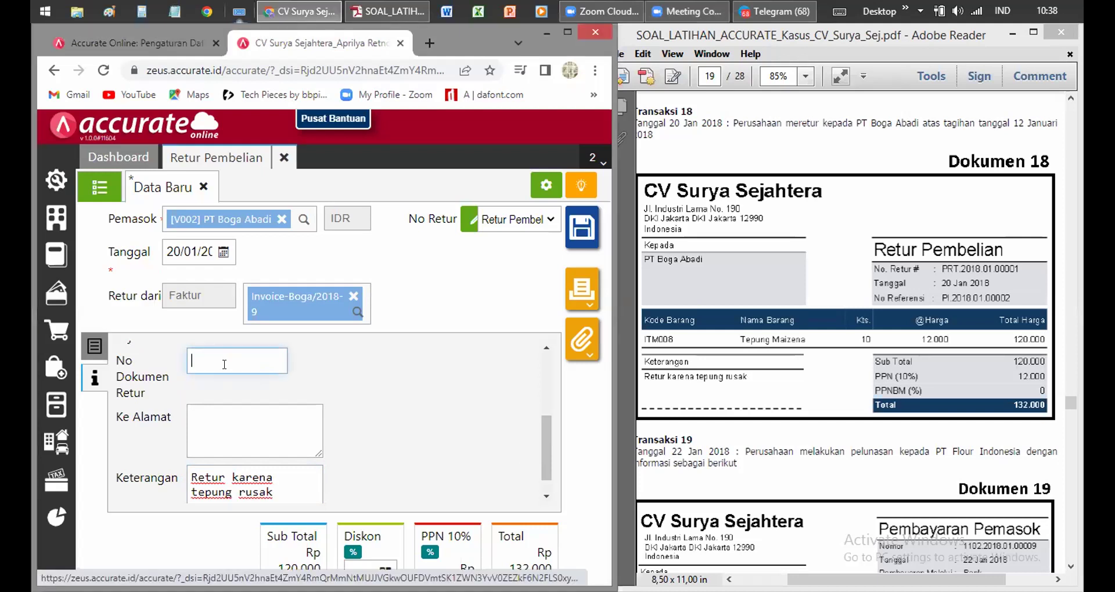
type("PRT.2018.01.0000")
left_click(349, 386)
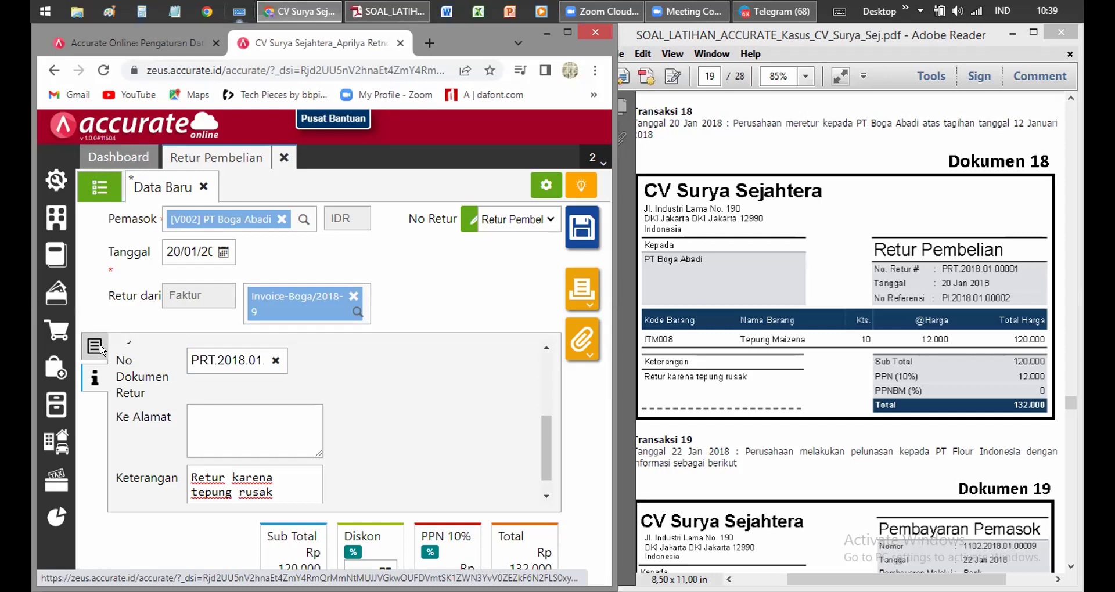
Review the return's item line and its additional information, including tax, document number and Keterangan.
left_click(102, 348)
left_click(94, 378)
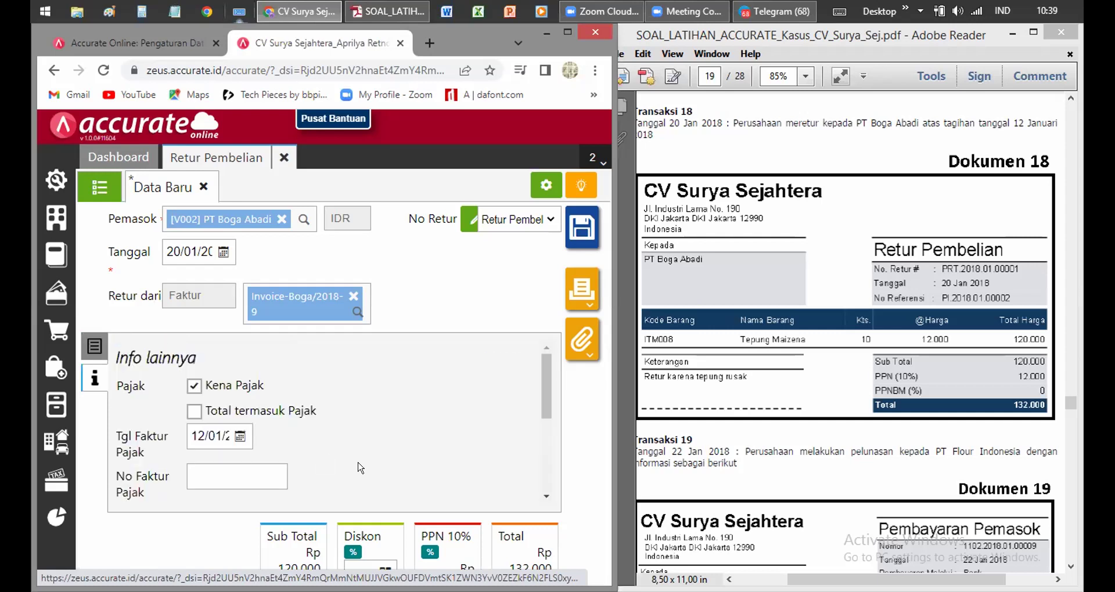
scroll(360, 467, "down", 5)
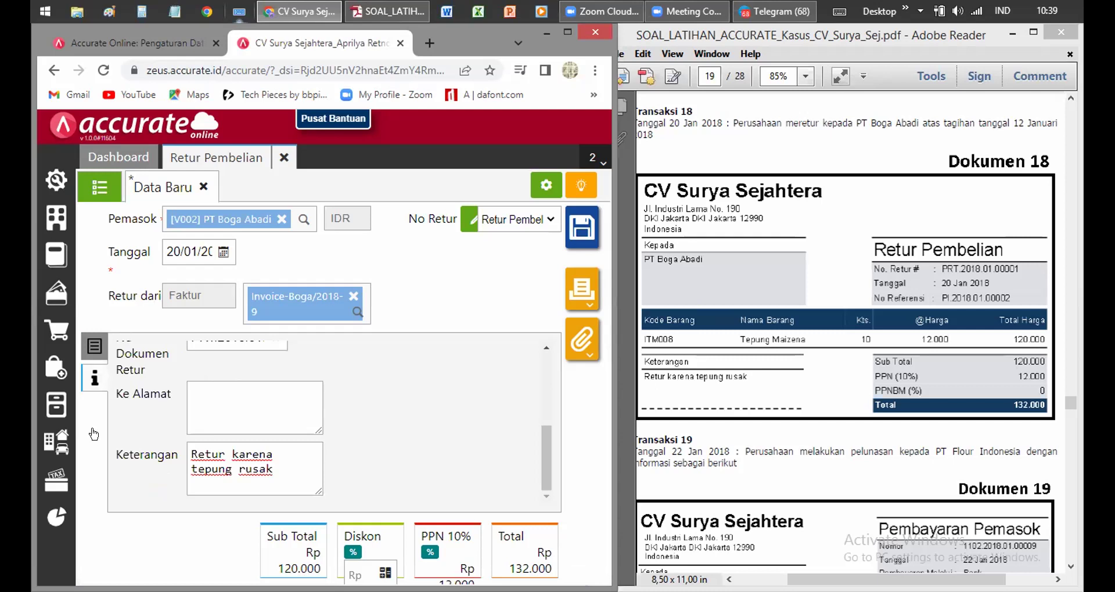
left_click(94, 347)
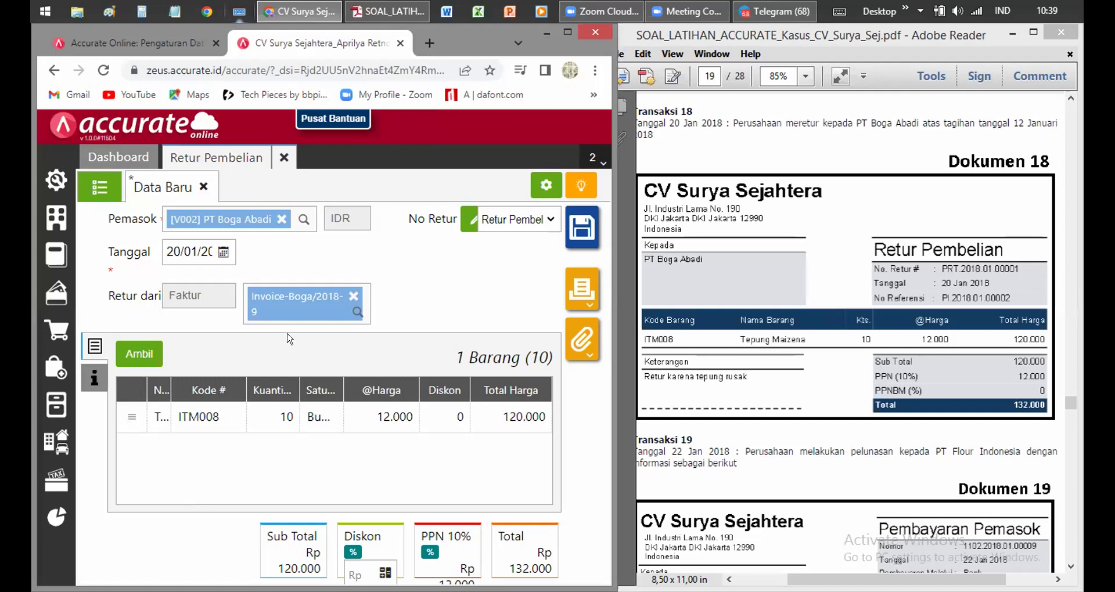
left_click(89, 382)
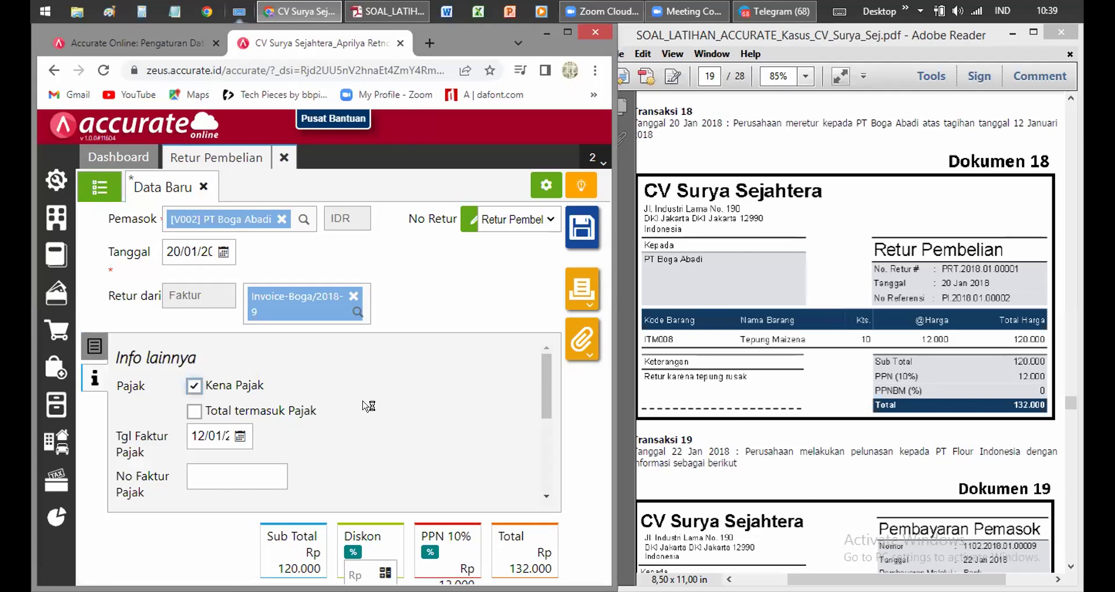
scroll(367, 404, "down", 3)
scroll(368, 406, "up", 2)
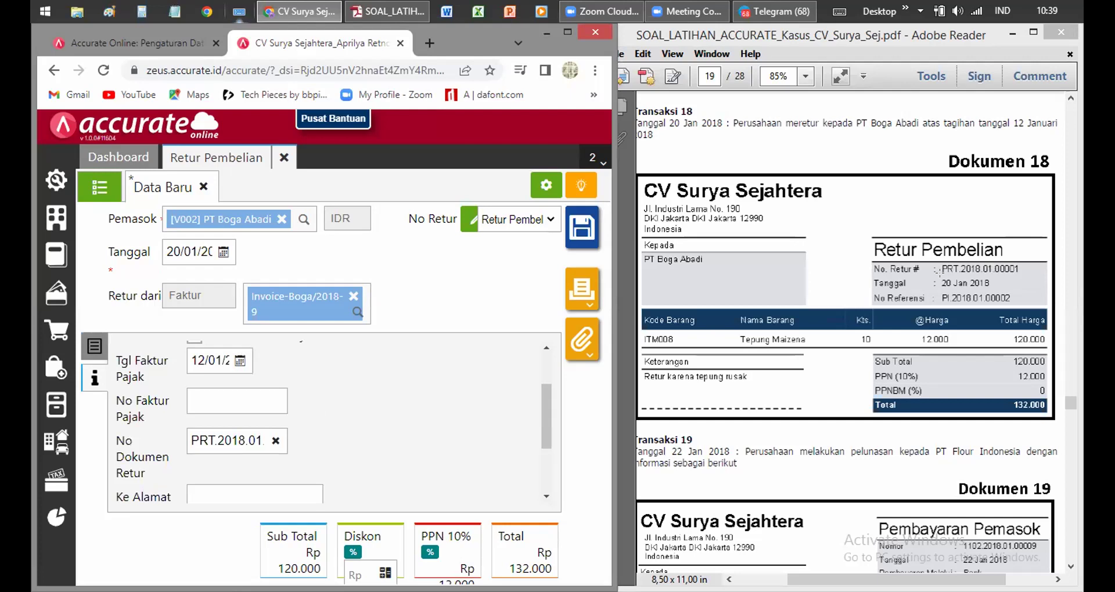
Switch to Adobe Reader and mark the No. Retur value PRT.2018.01.00001 in Dokumen 18.
left_click_drag(941, 280, 1021, 269)
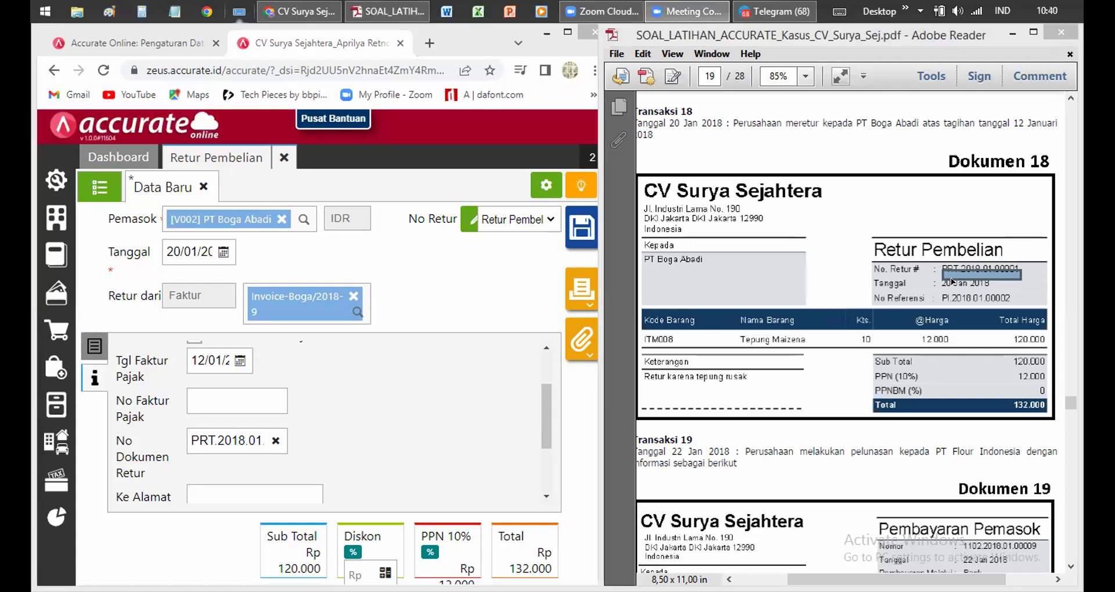
left_click(990, 275)
left_click_drag(1007, 270, 939, 261)
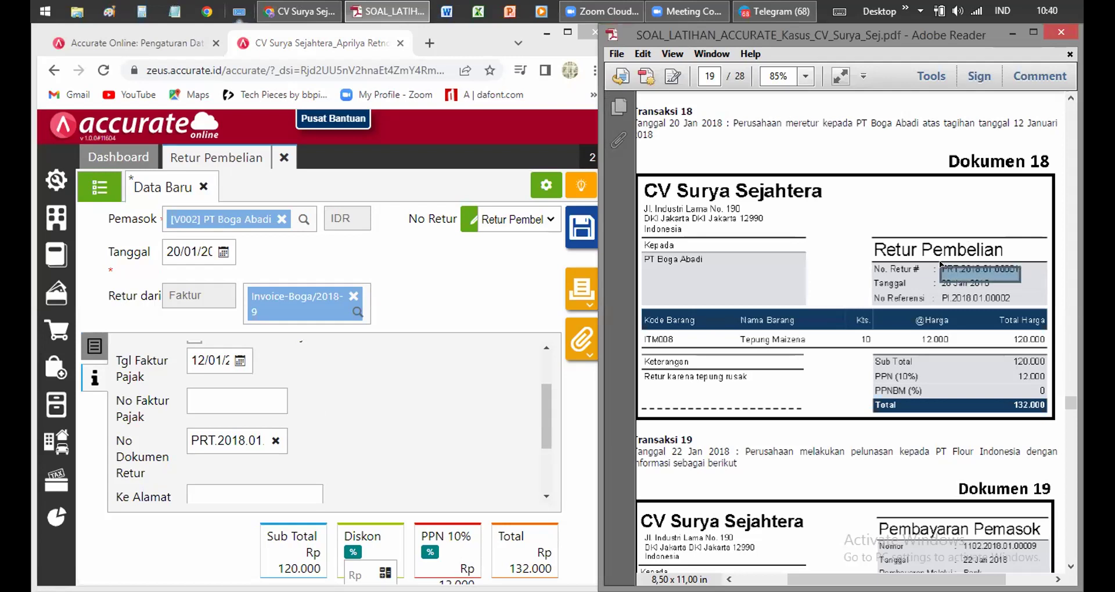
left_click(938, 262)
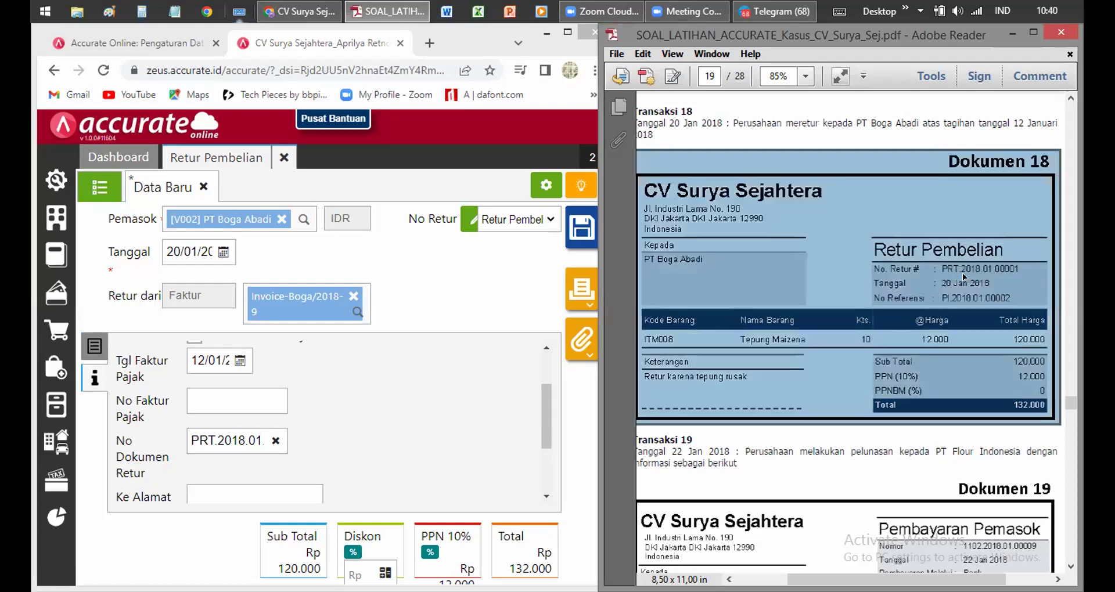
left_click(937, 259)
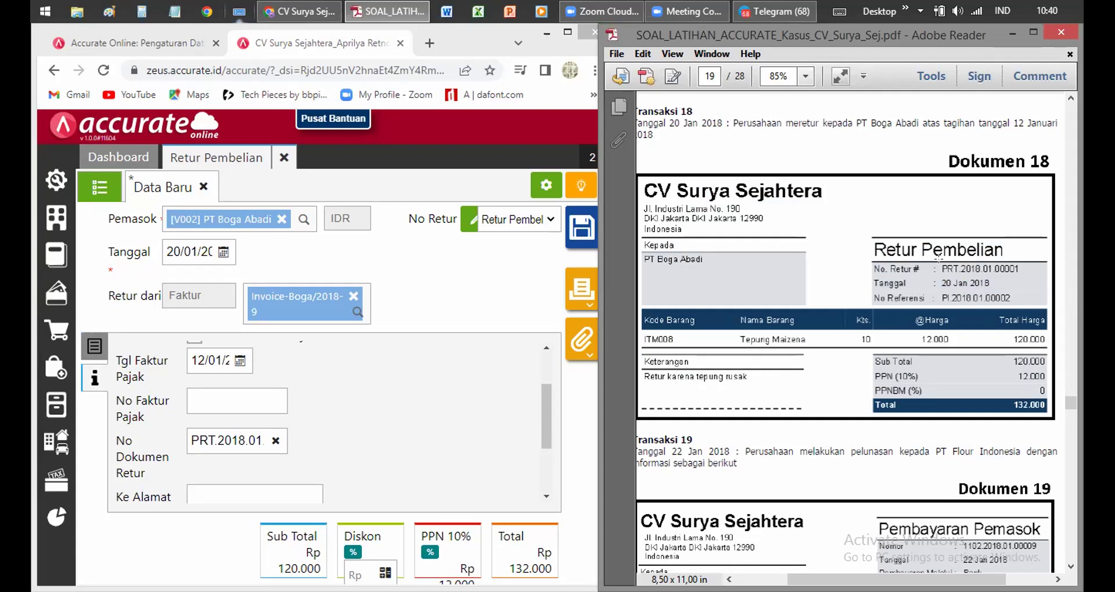
left_click_drag(939, 263, 1023, 281)
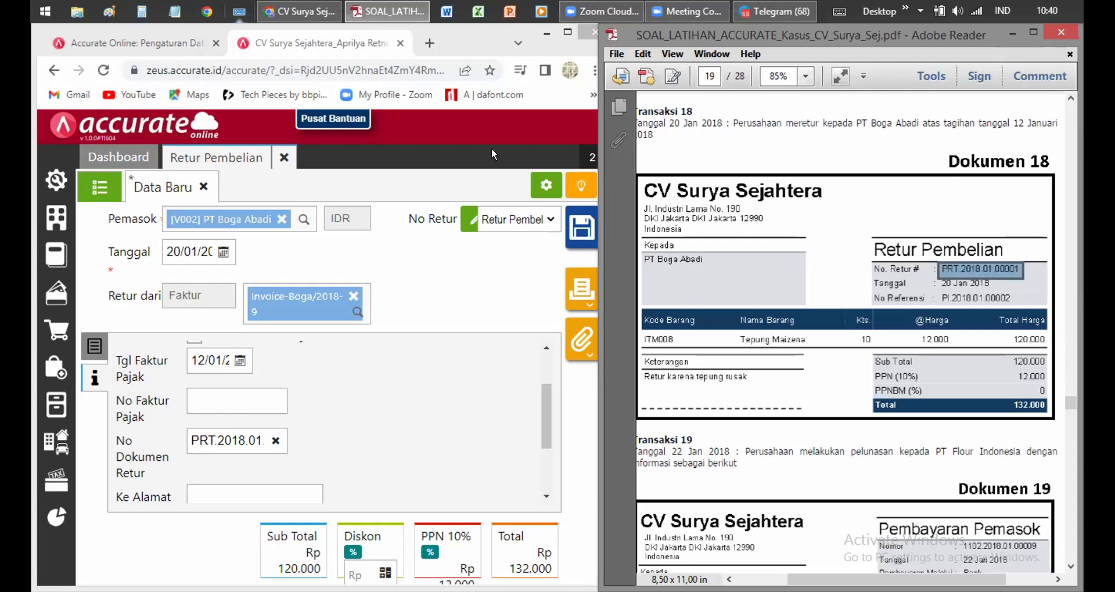
Recheck the return's additional information and item line, preview the printed Retur Pembelian, and close the preview.
left_click(488, 374)
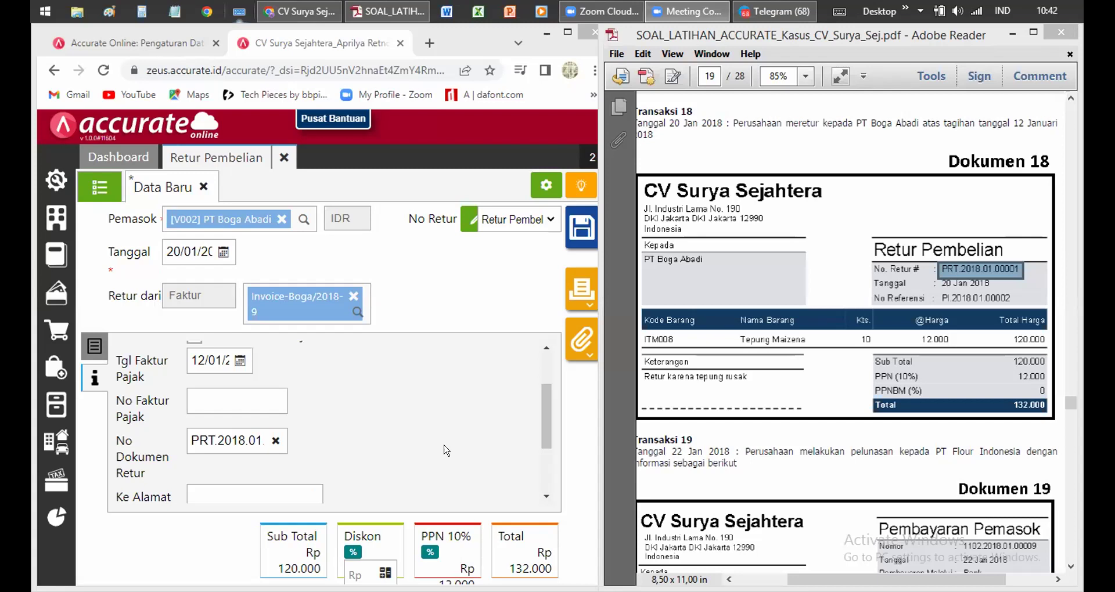
left_click(464, 414)
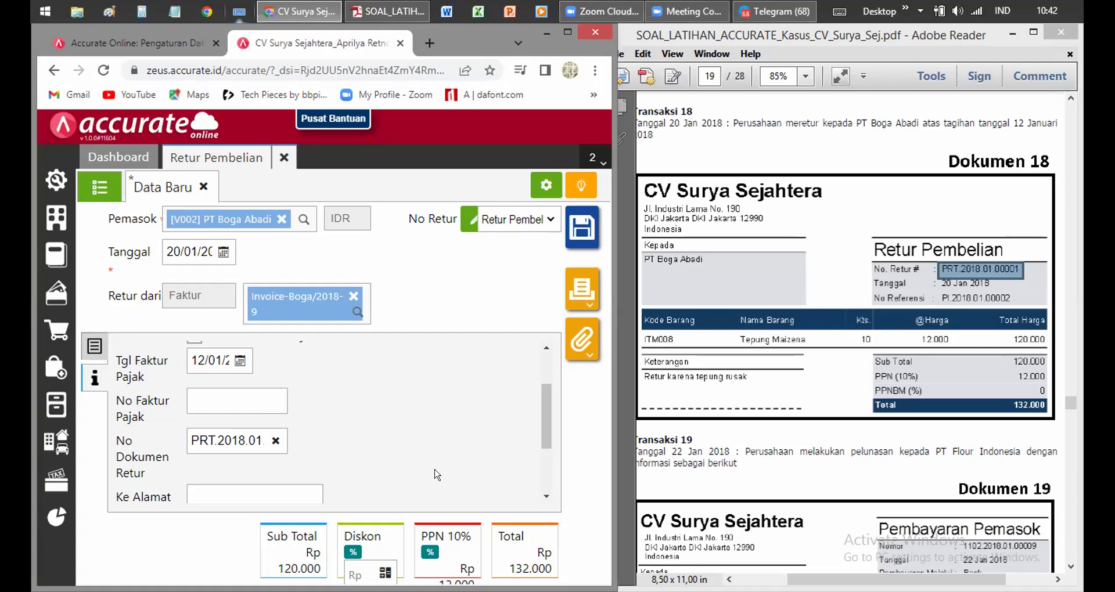
scroll(437, 474, "down", 2)
scroll(329, 418, "down", 1)
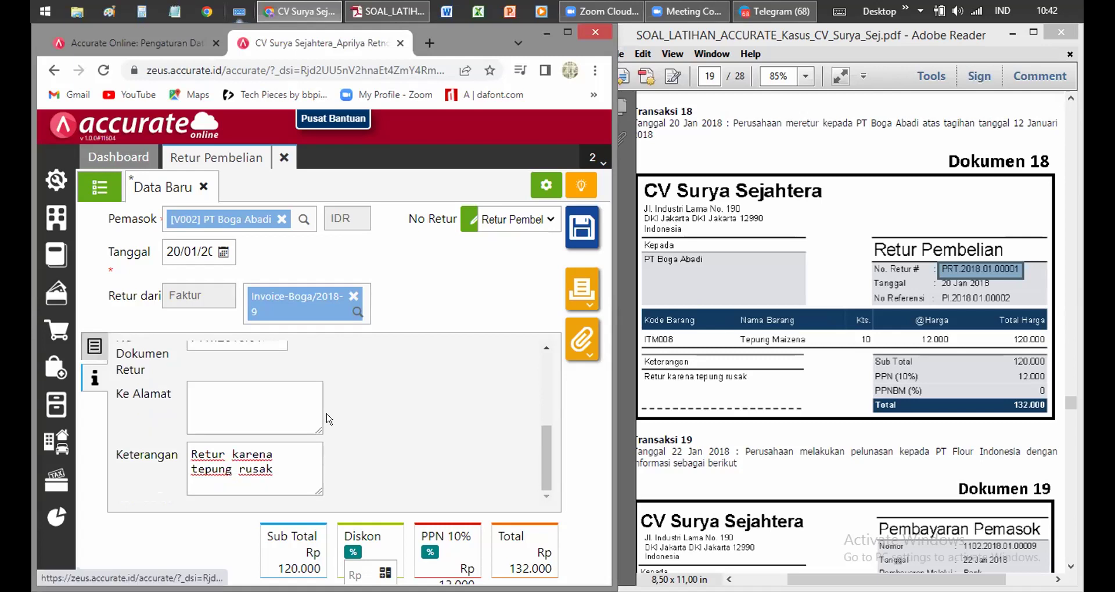
left_click(95, 346)
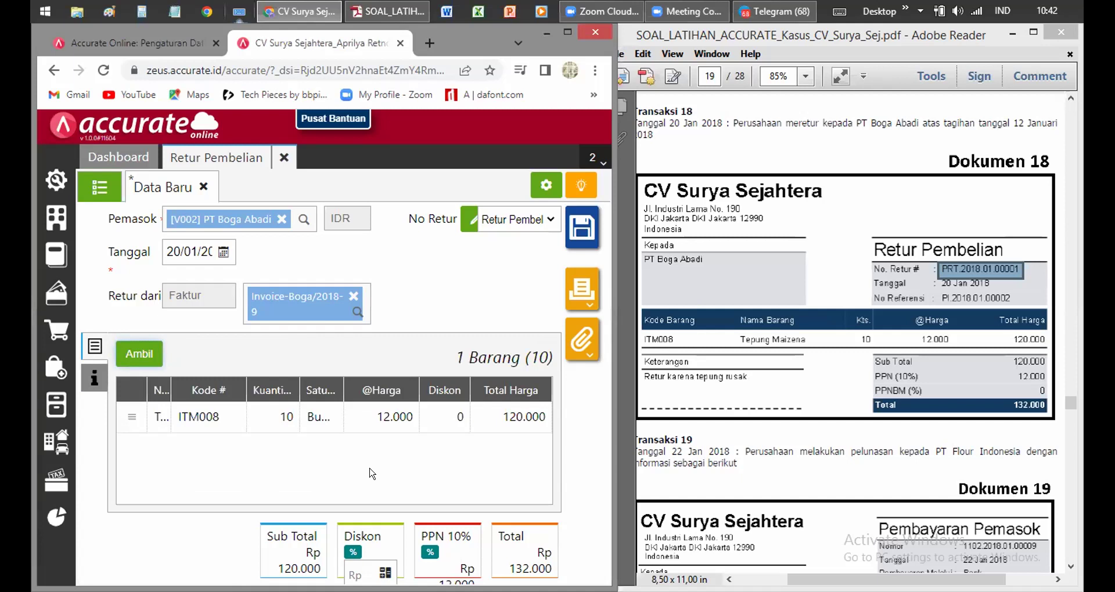
left_click(583, 290)
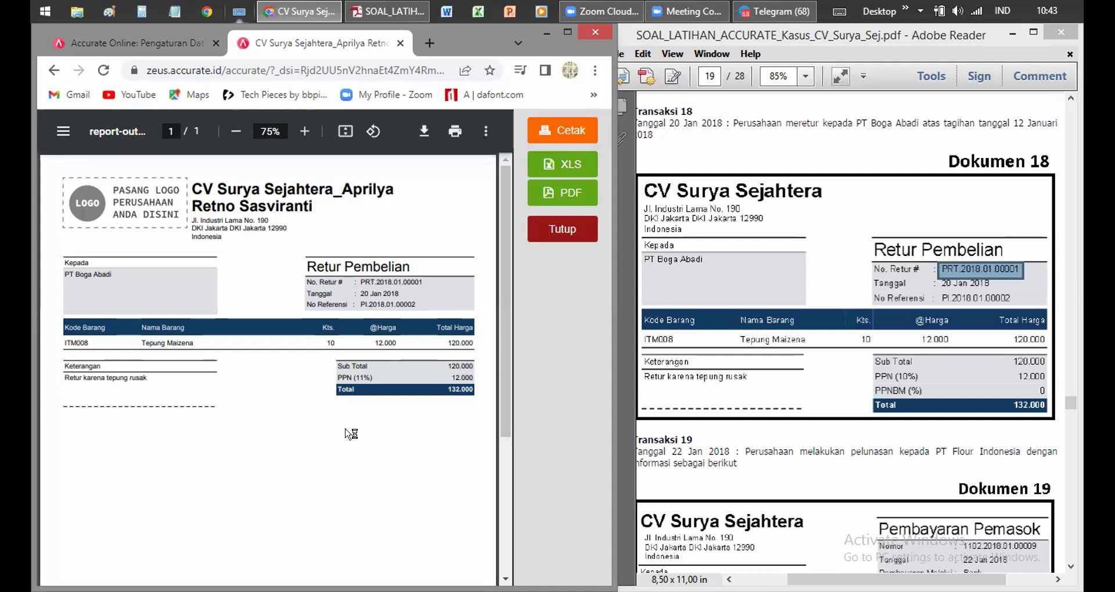
left_click(570, 221)
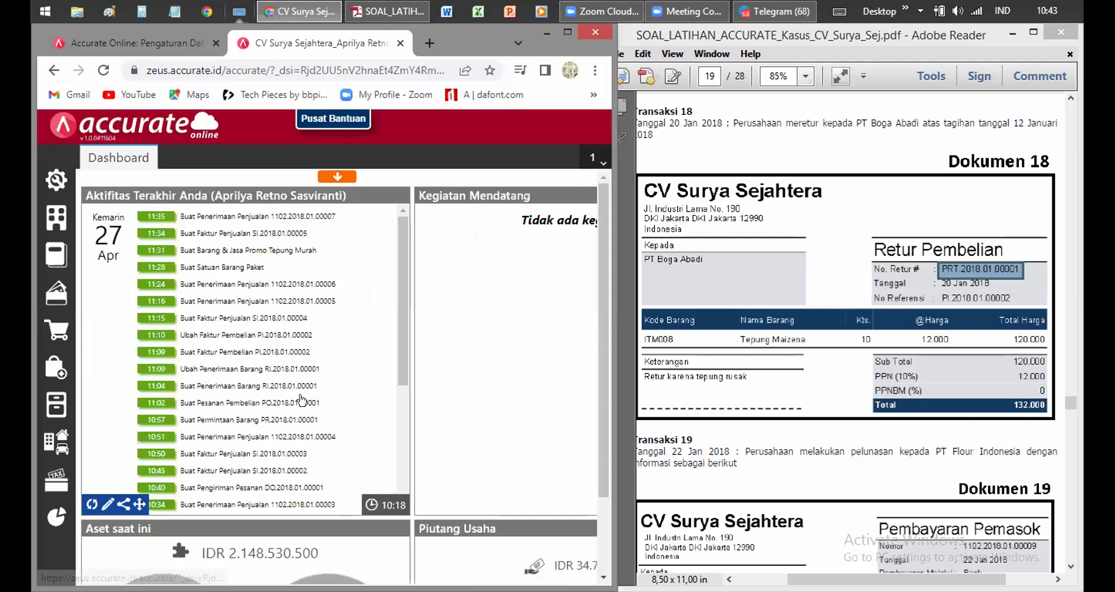
Switch to Adobe Reader and read Transaksi 19 and Dokumen 19, the 22 Jan 2018 payment to PT Flour Indonesia.
left_click(850, 416)
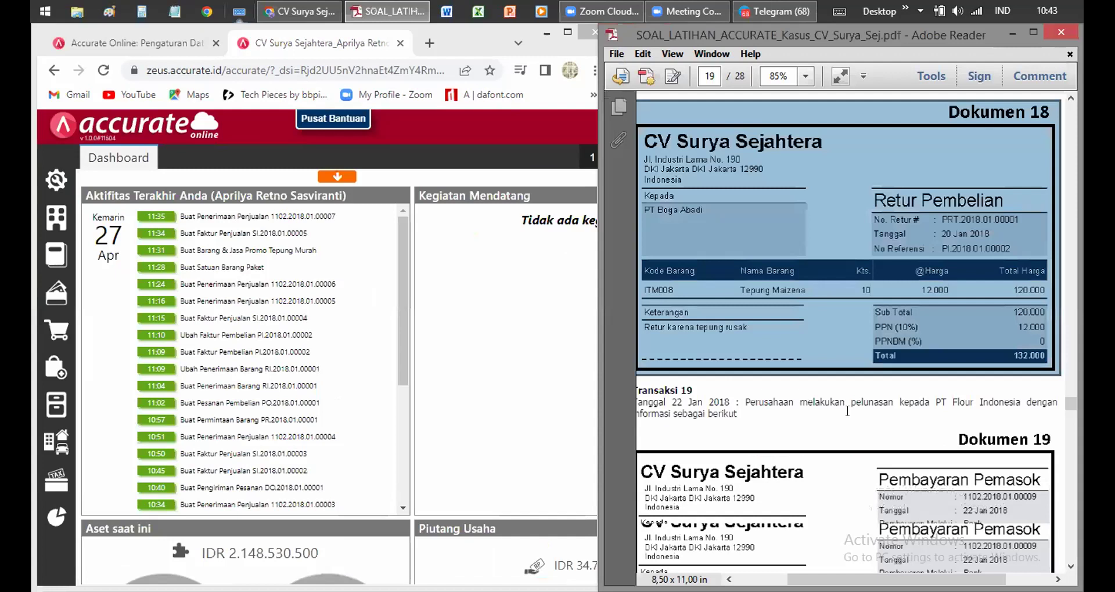
scroll(848, 411, "down", 3)
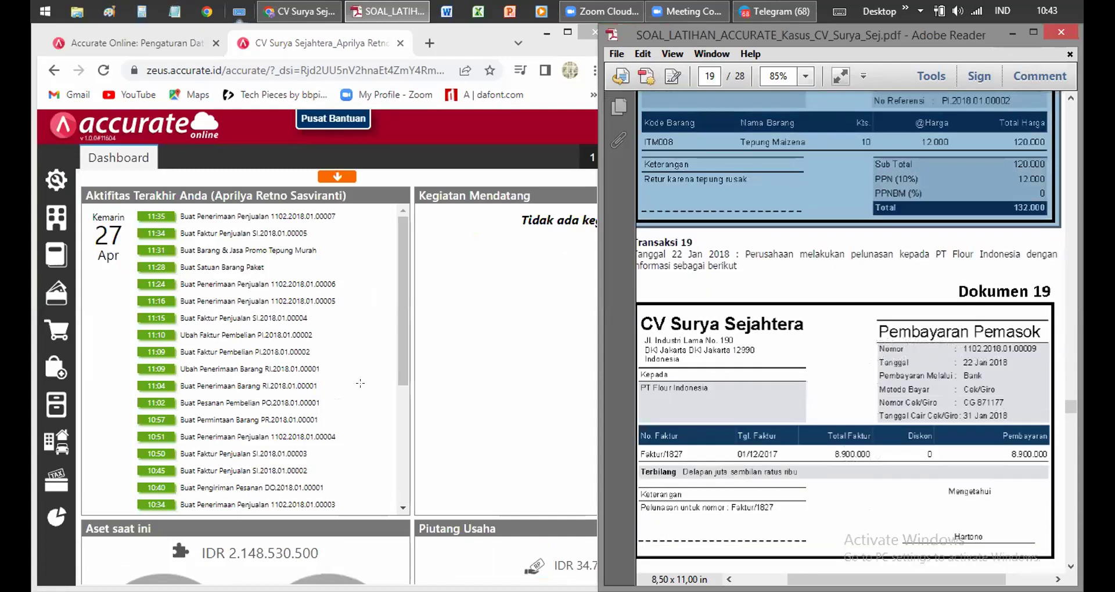
left_click(863, 256)
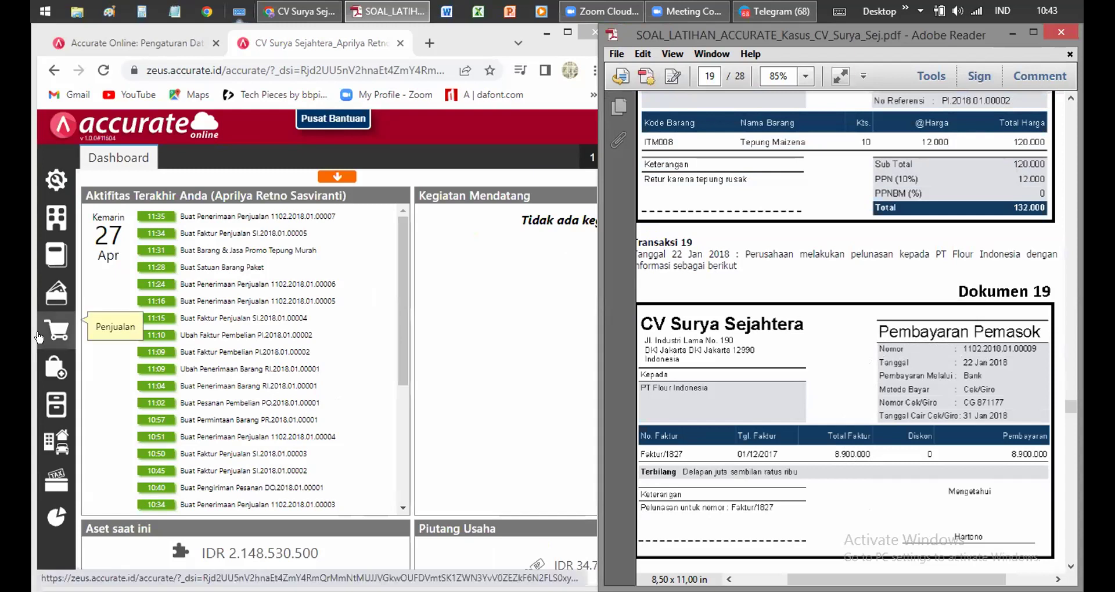
Switch to Accurate Online and start a new Pembayaran Pembelian to PT Flour Indonesia, paid from the account Bank.
left_click(55, 369)
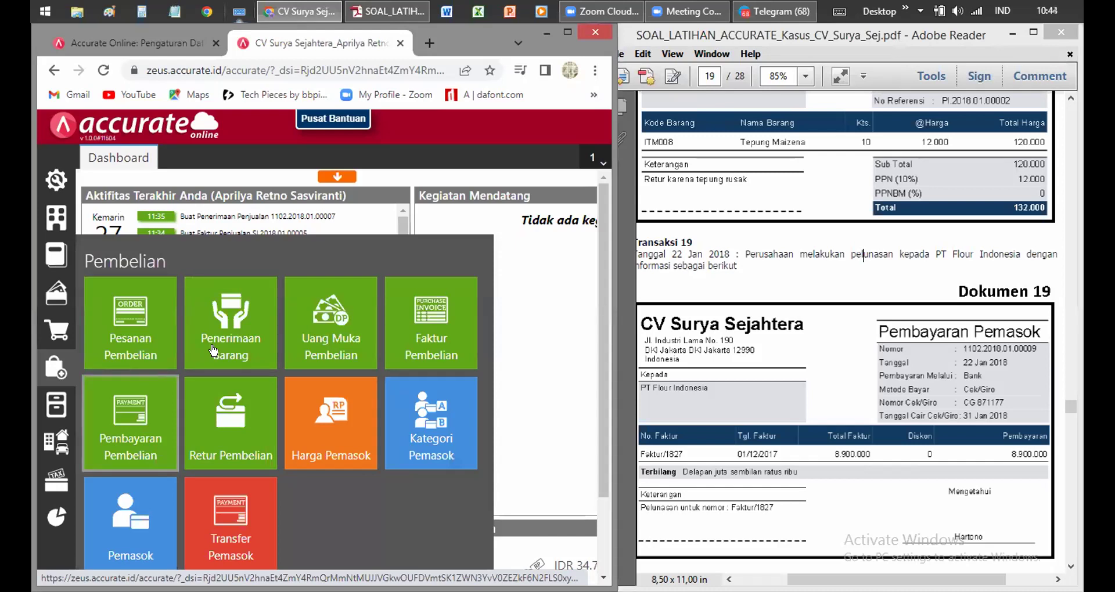
left_click(165, 455)
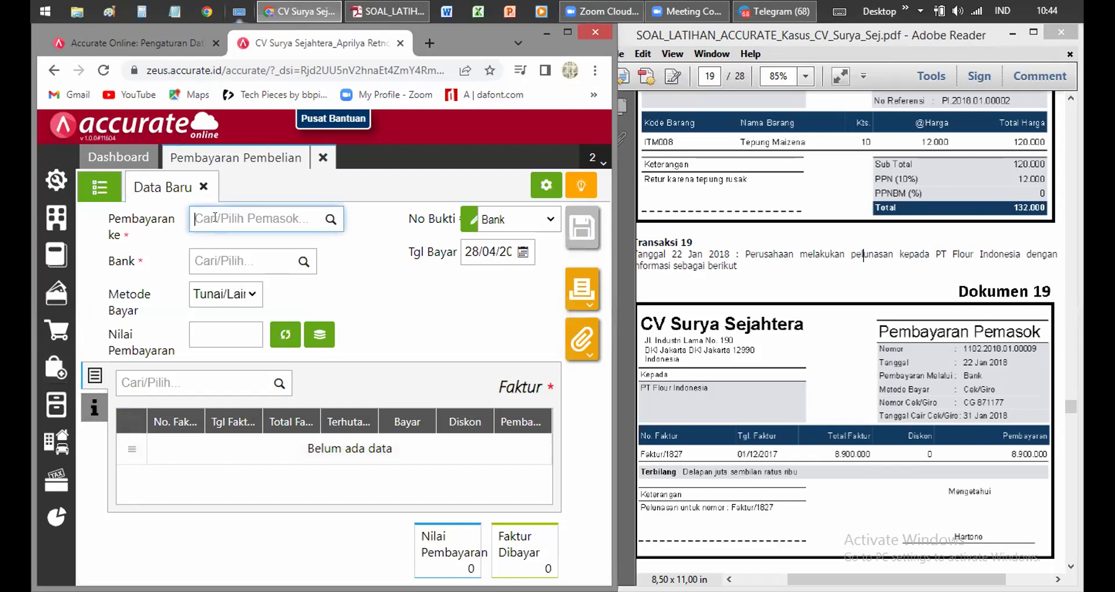
type("FLOU")
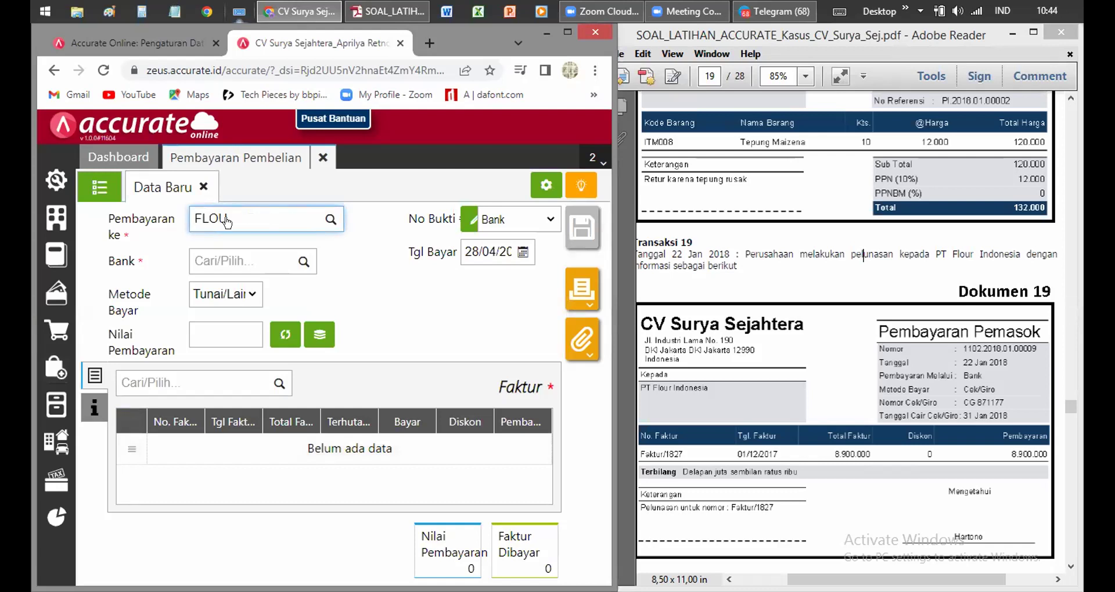
key("Return")
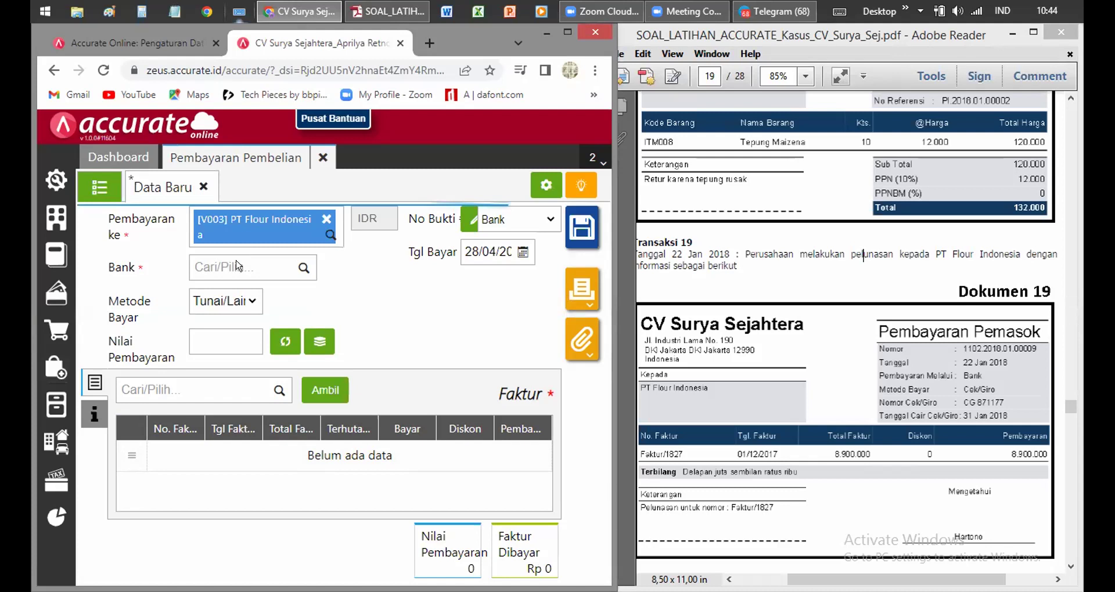
left_click(236, 266)
type("BANK")
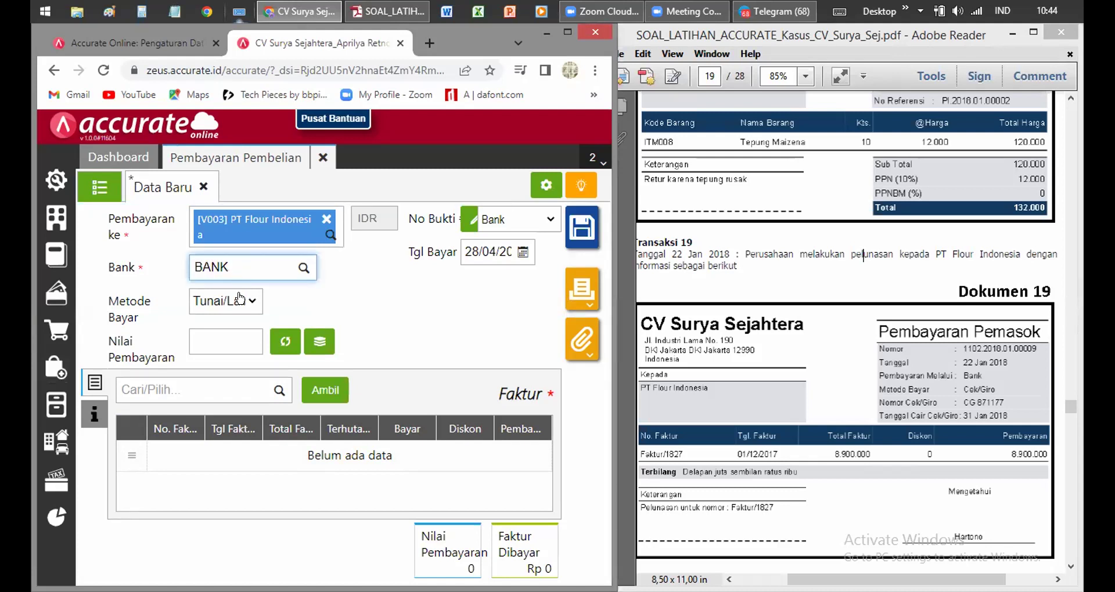
left_click(249, 298)
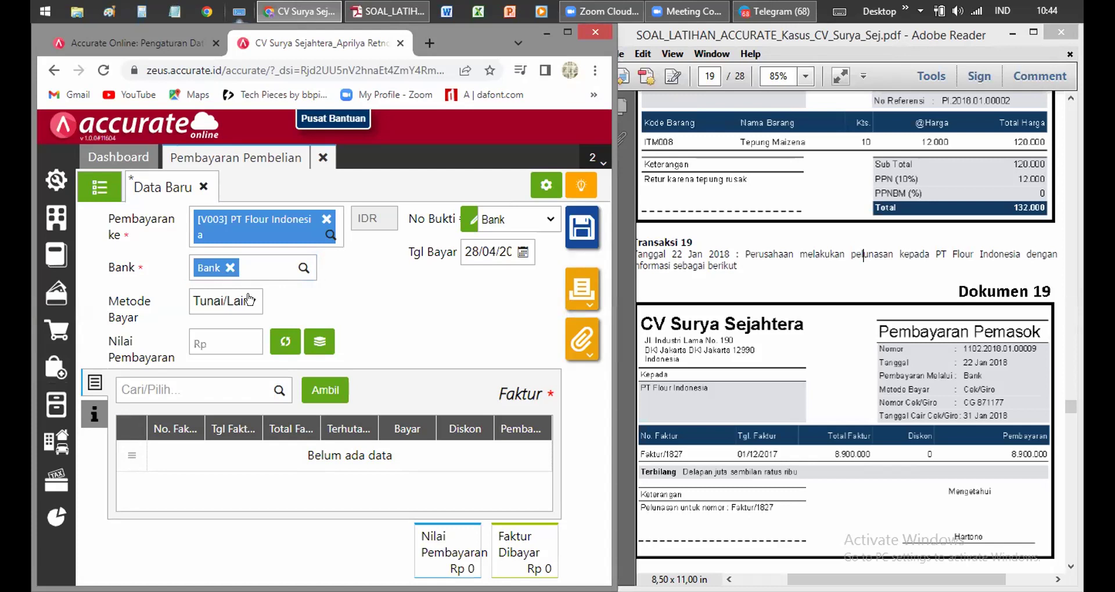
Set the payment's Metode Bayar to Cek/Giro and its Tgl Bayar to 22/01/2018.
left_click(250, 300)
left_click(240, 335)
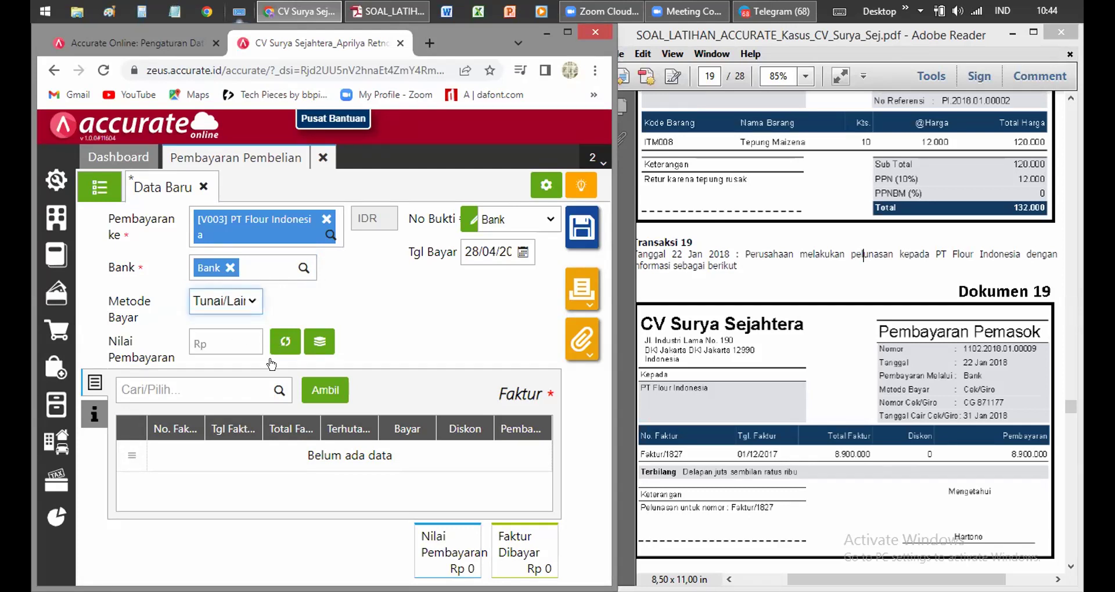
left_click(484, 252)
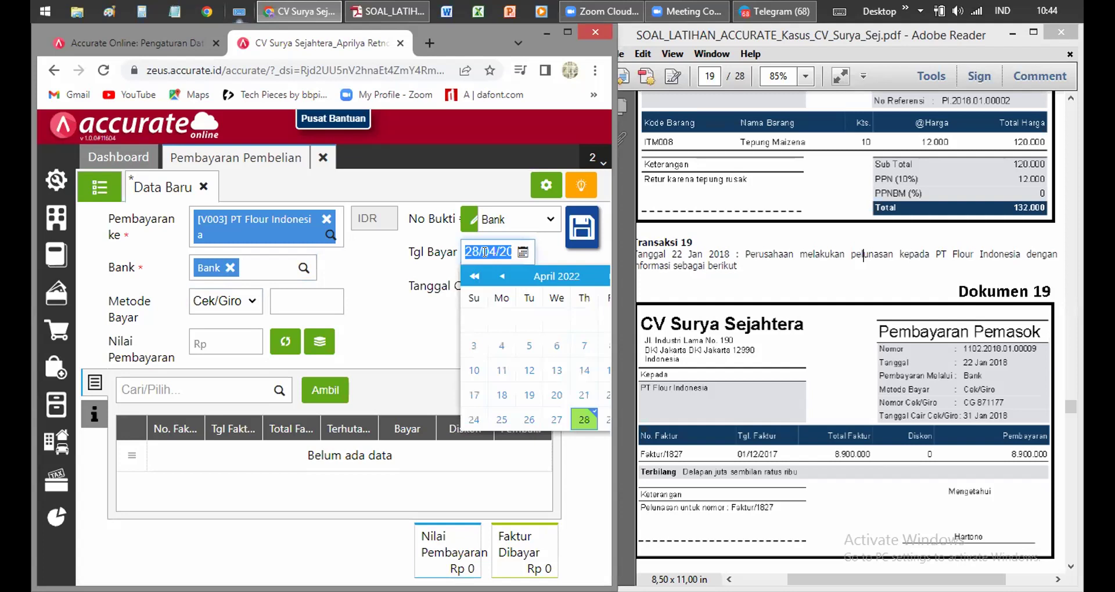
type("22/01/")
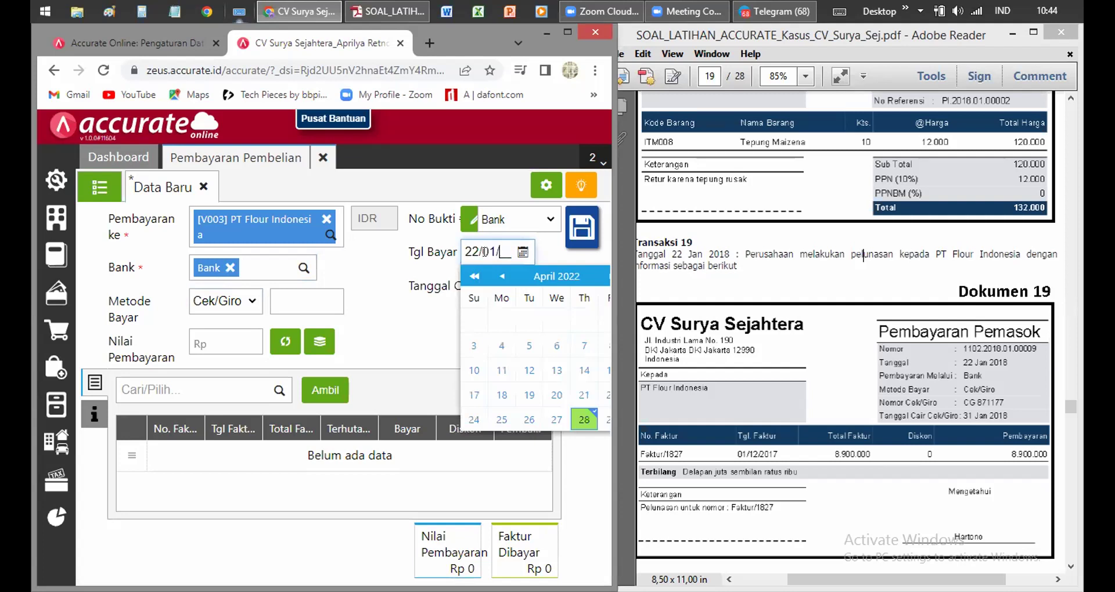
type("20")
left_click(523, 253)
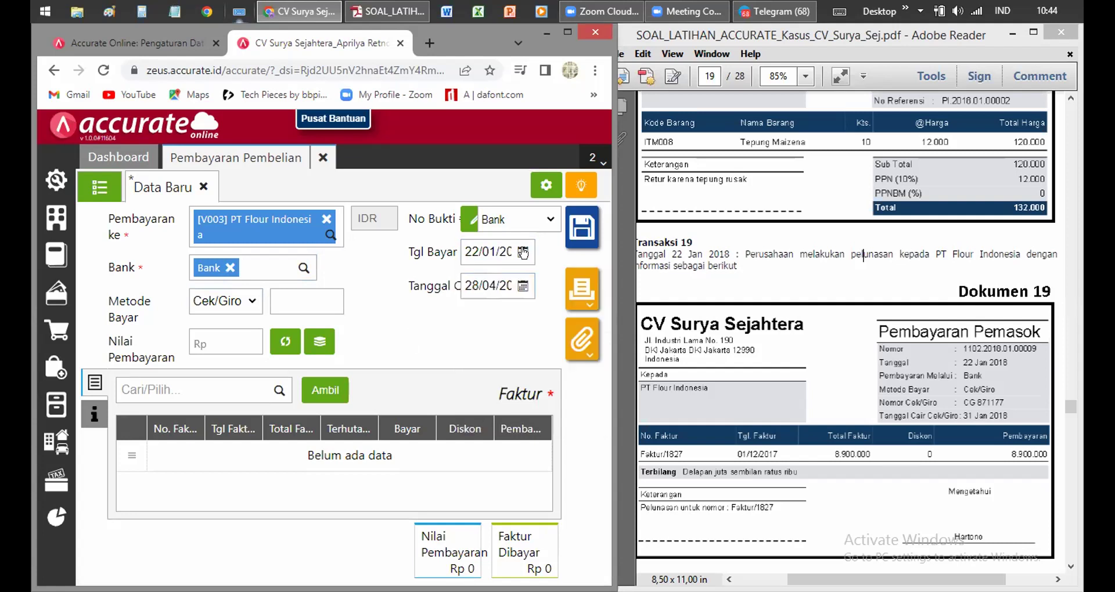
left_click(433, 324)
Set the payment's Tanggal Cek to 31/01/2018 and check the date in the calendar.
left_click(491, 281)
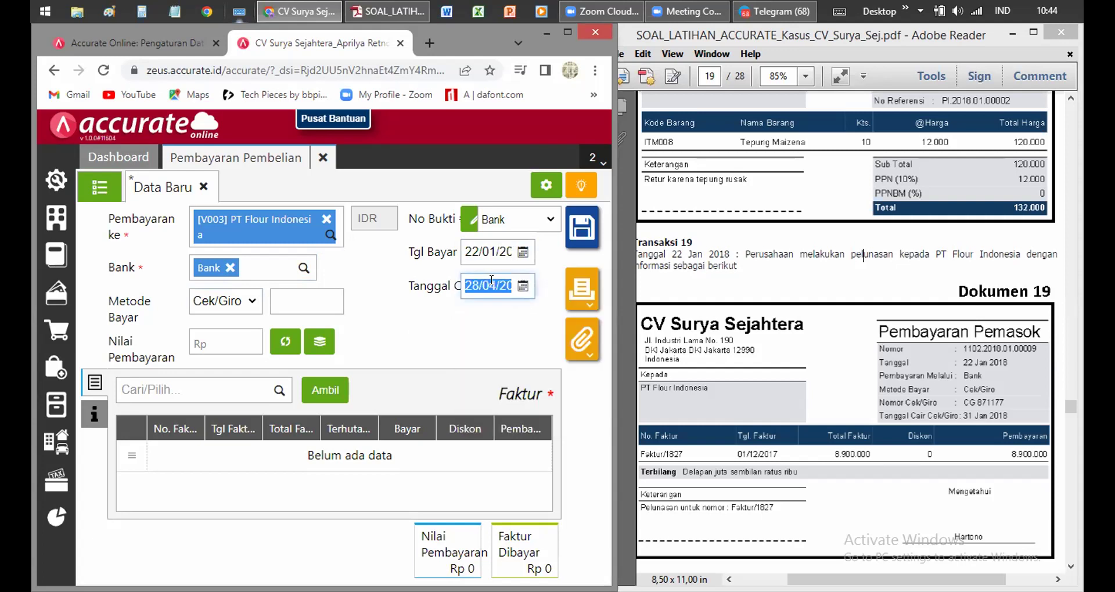
type("3101")
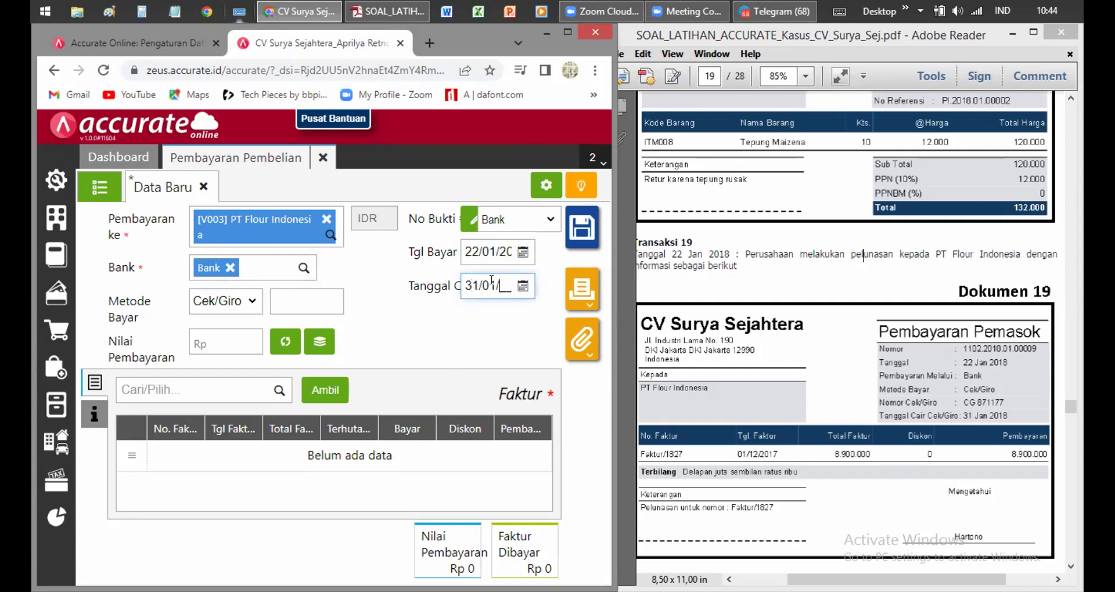
type("2018")
left_click(523, 286)
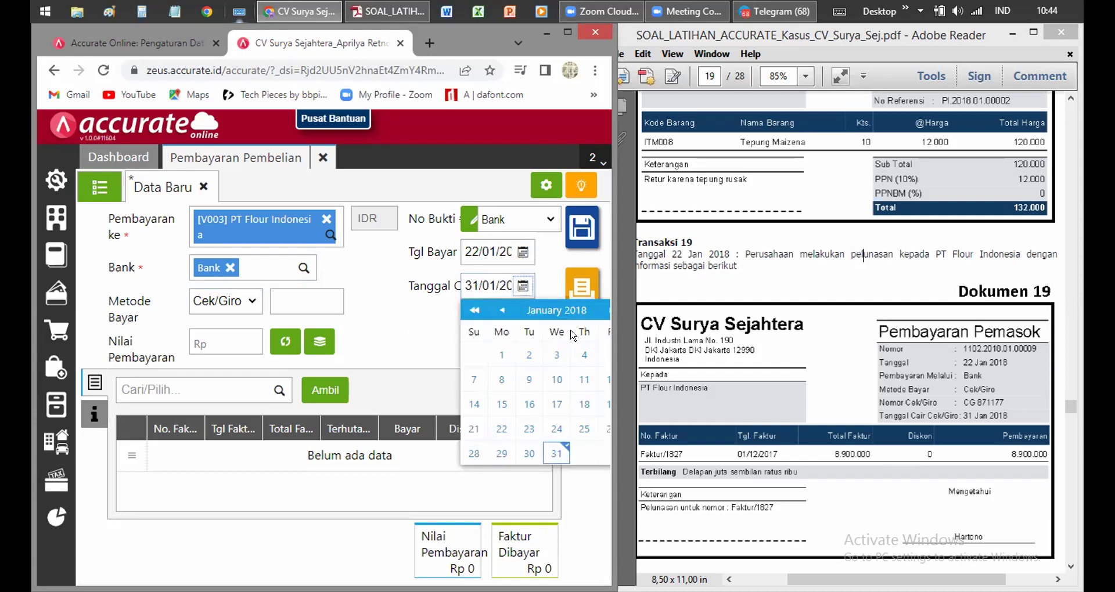
left_click(421, 350)
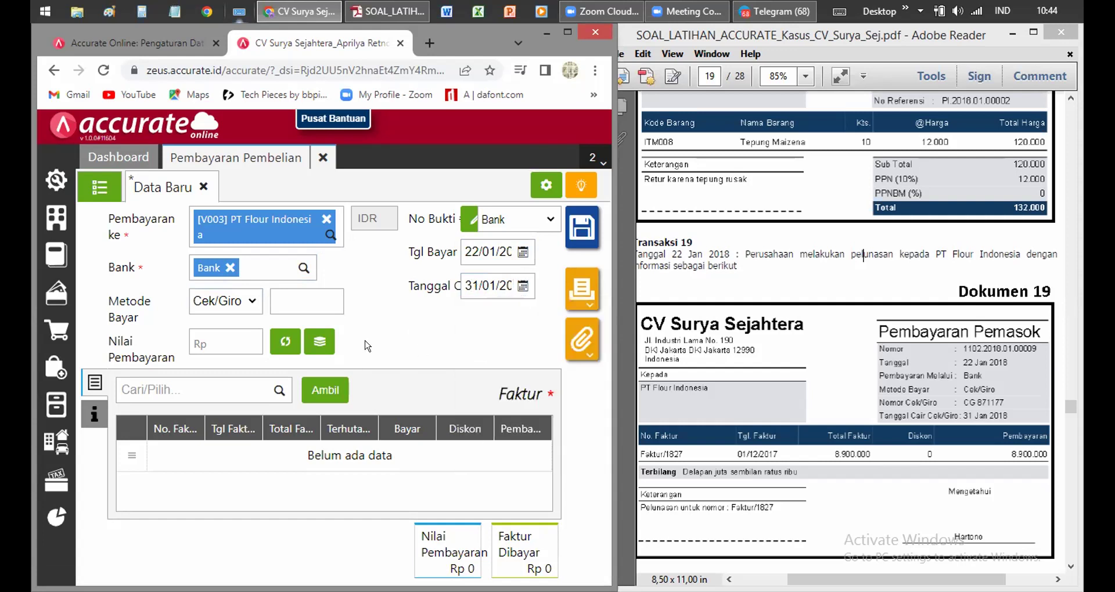
Enter CG871177 as the Cek/Giro number of the payment.
left_click(297, 297)
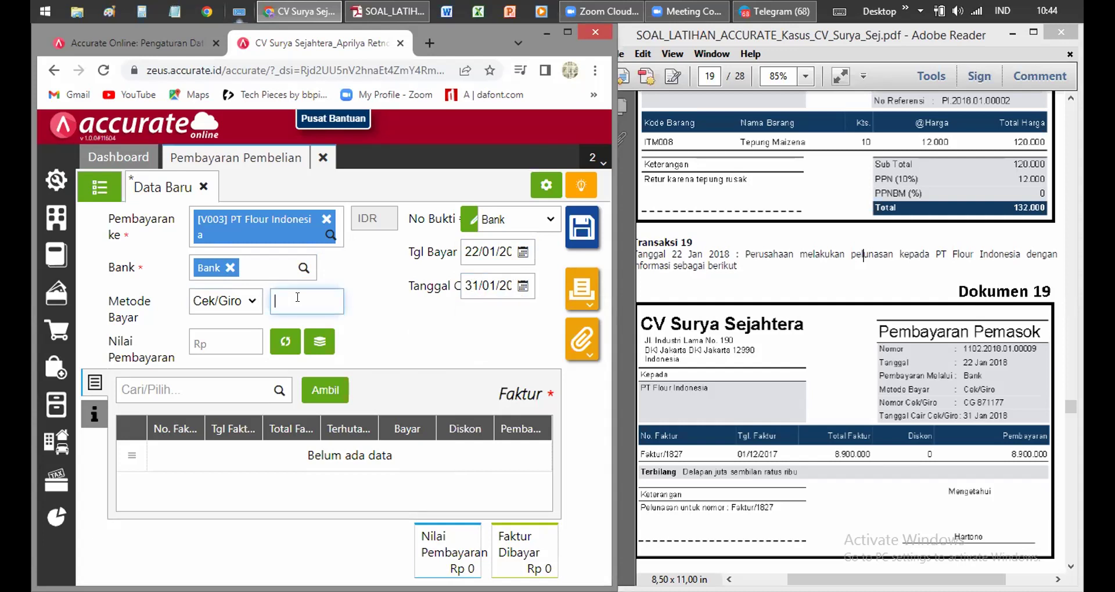
type("CG")
type("8")
type("7")
type("1177")
left_click(378, 318)
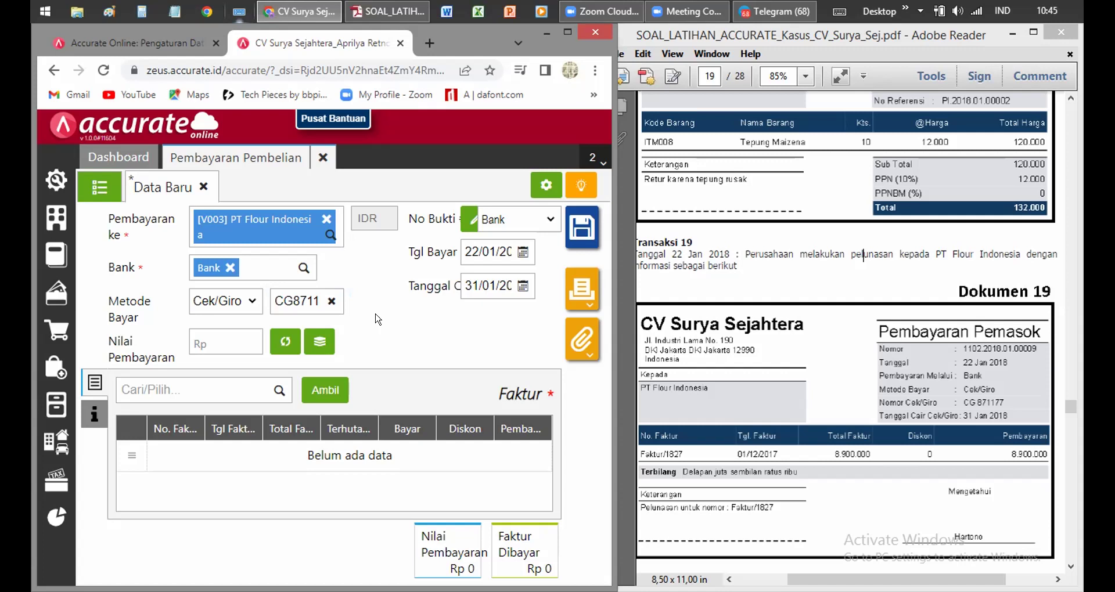
left_click(300, 297)
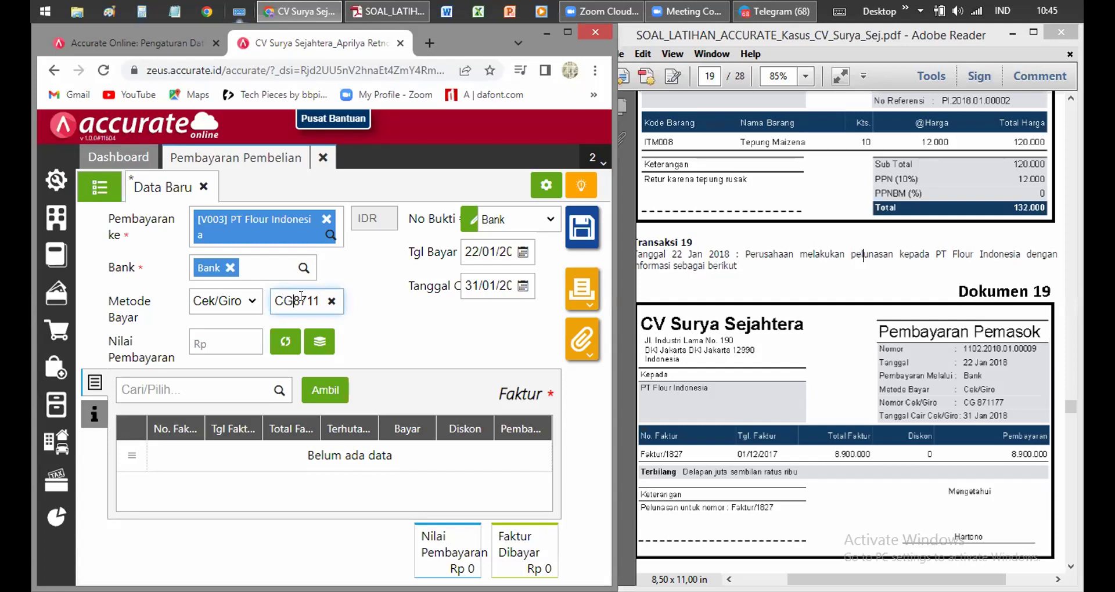
left_click(375, 319)
left_click(314, 301)
type("77")
Add only the unpaid invoice Faktur/1827 to the payment and fill Nilai Pembayaran with the invoice total, 8.900.000.
left_click(312, 387)
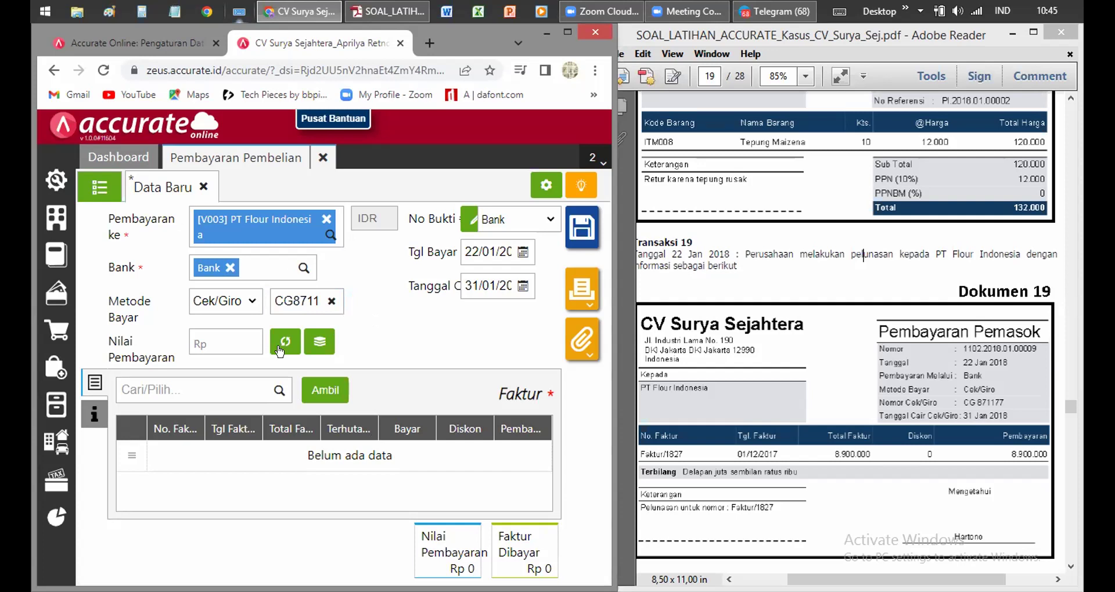
left_click(312, 387)
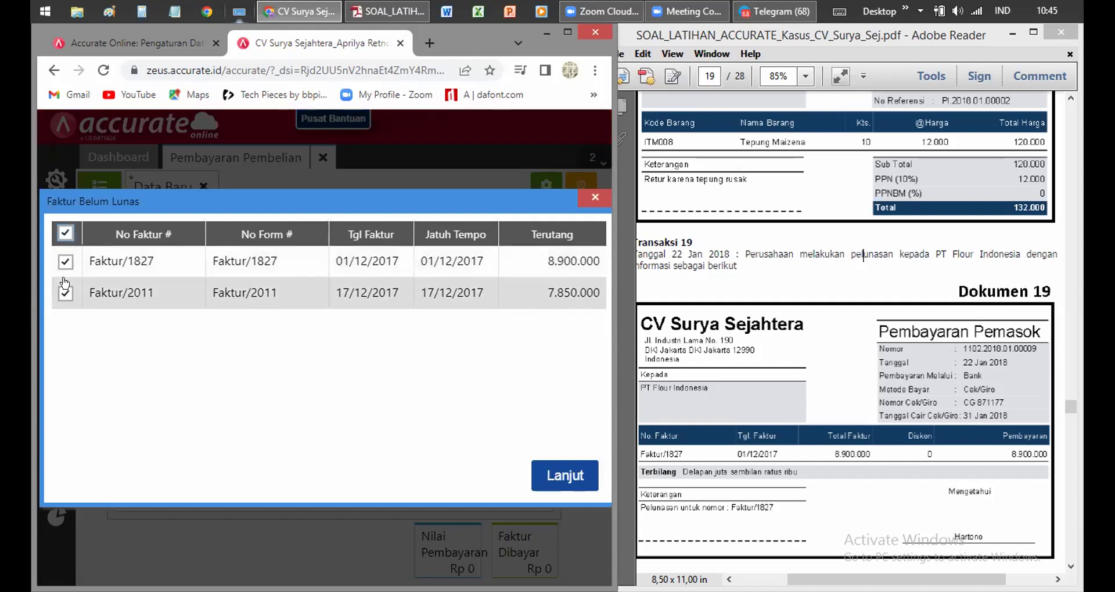
left_click(111, 306)
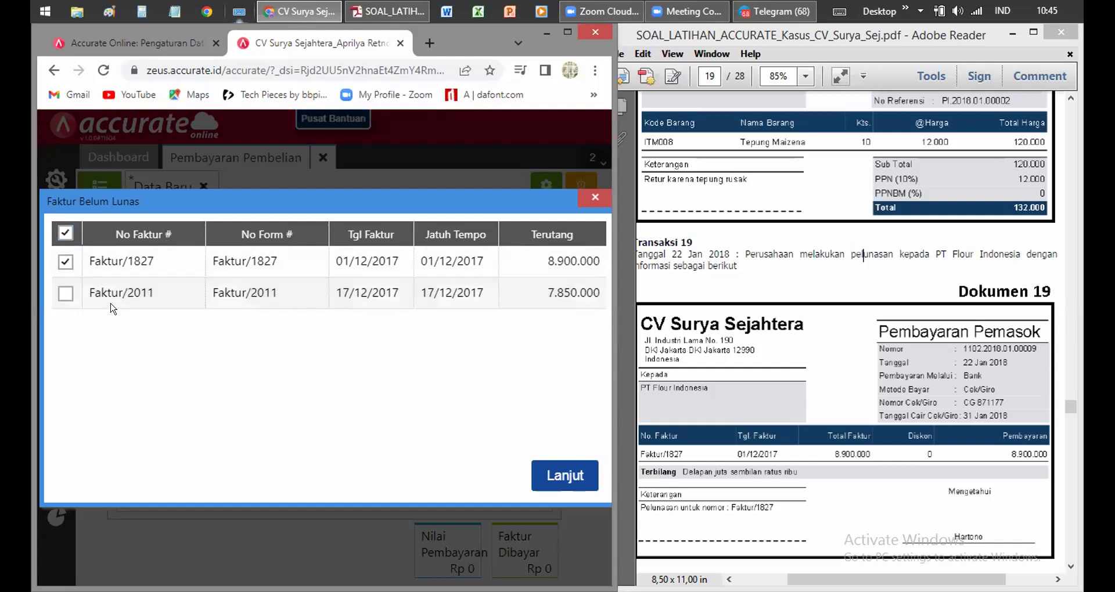
left_click(546, 475)
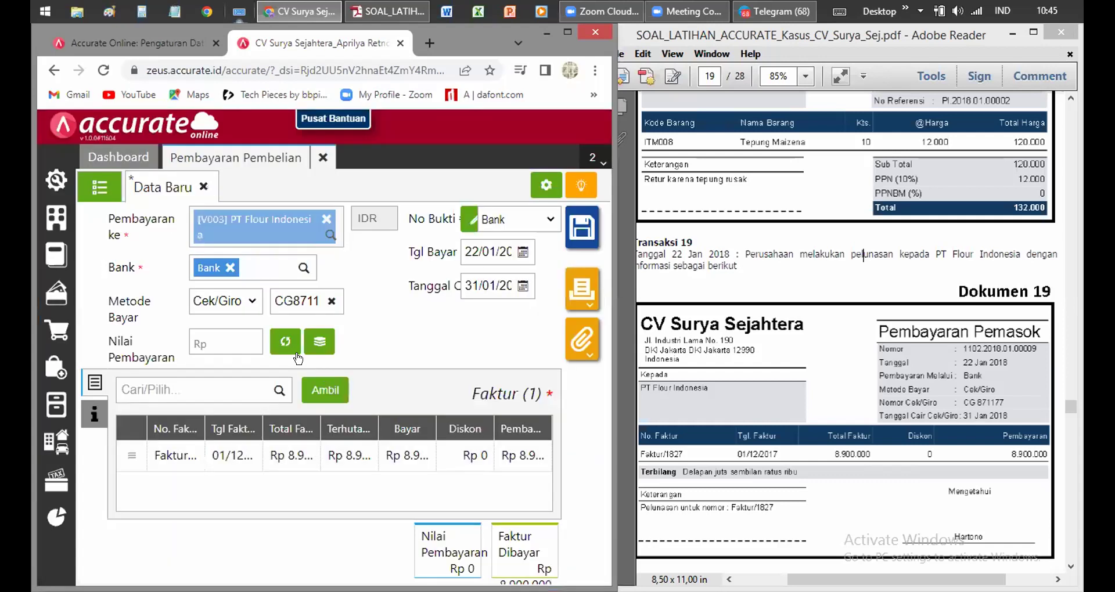
left_click(297, 354)
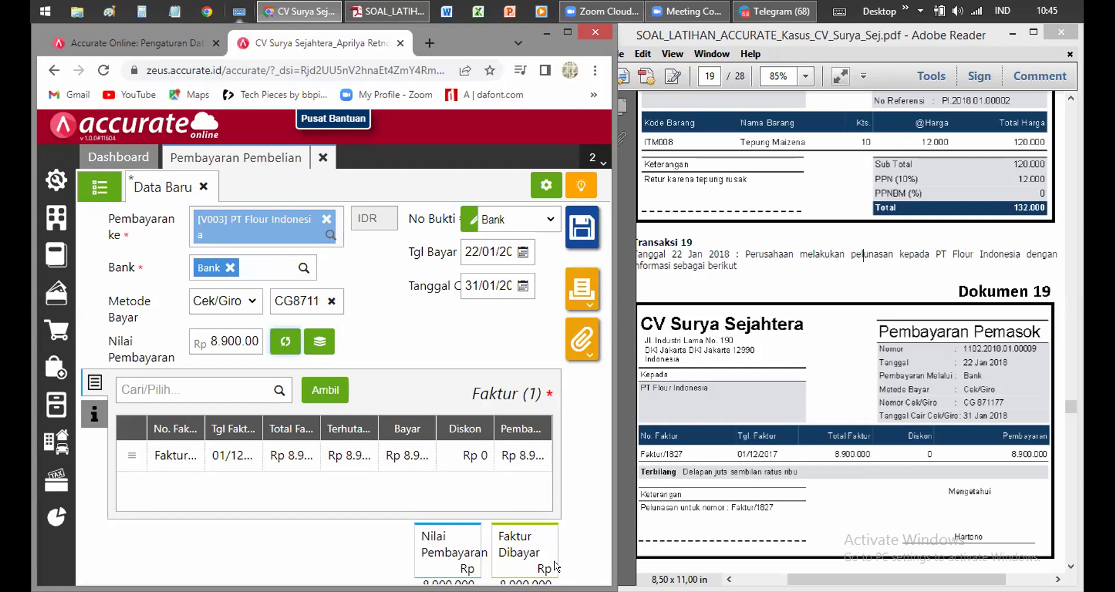
Enlarge the browser window to check the full cheque number, dates and amounts, and restore it beside the PDF.
key("ctrl+a")
left_click(205, 102)
left_click_drag(607, 300, 638, 300)
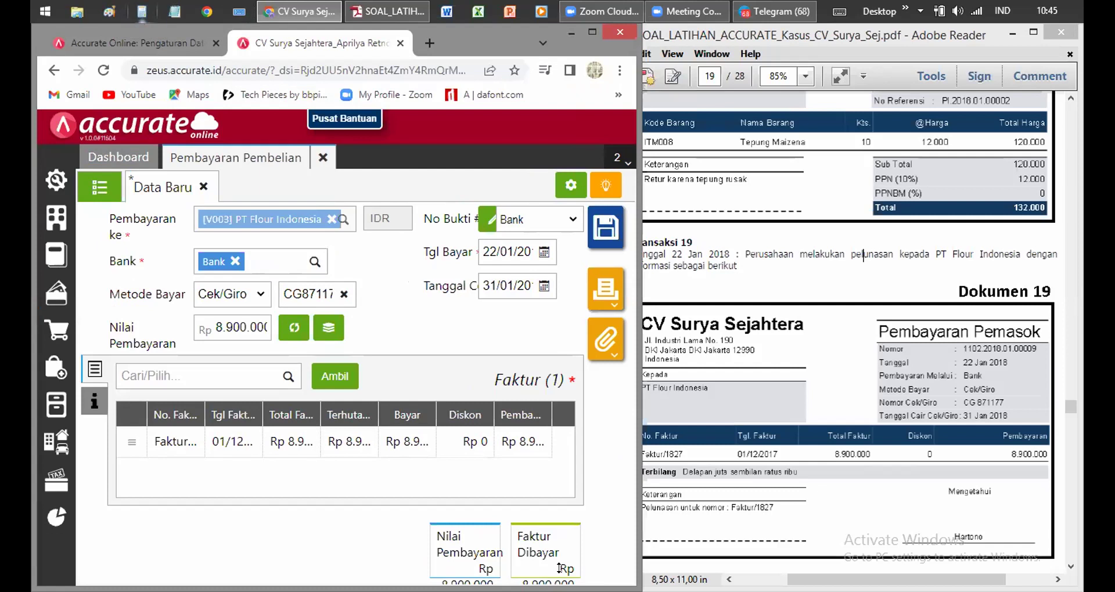
left_click_drag(559, 586, 560, 568)
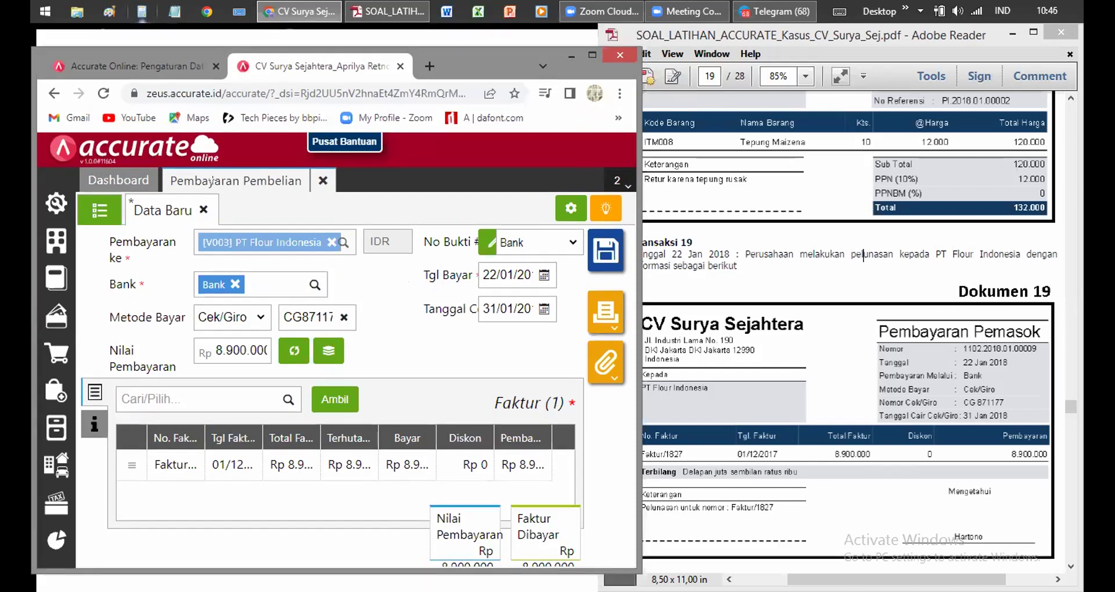
left_click_drag(232, 46, 232, 24)
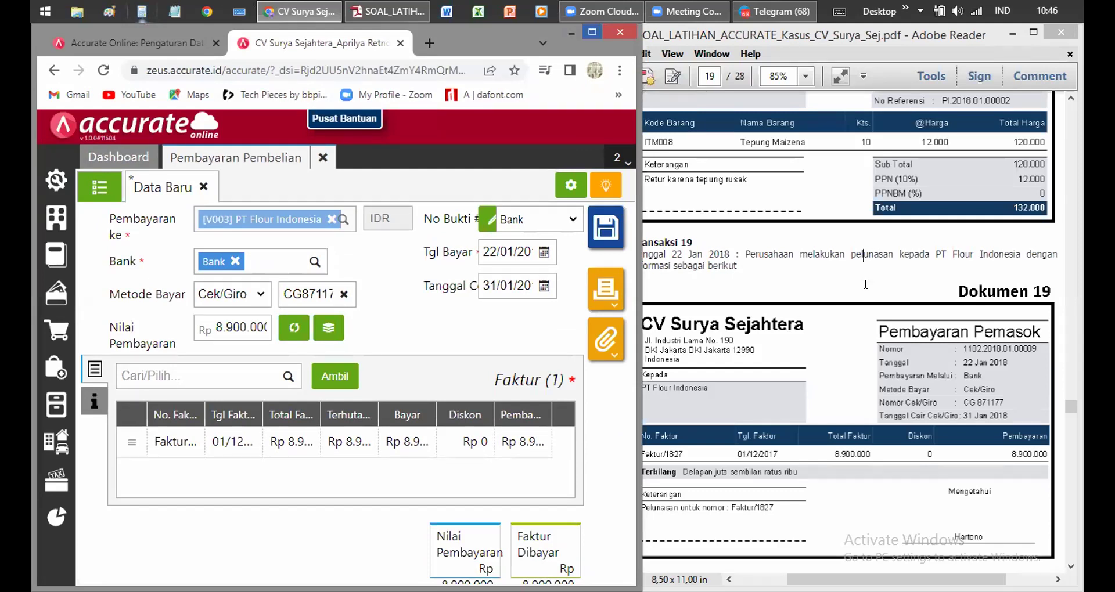
left_click(593, 31)
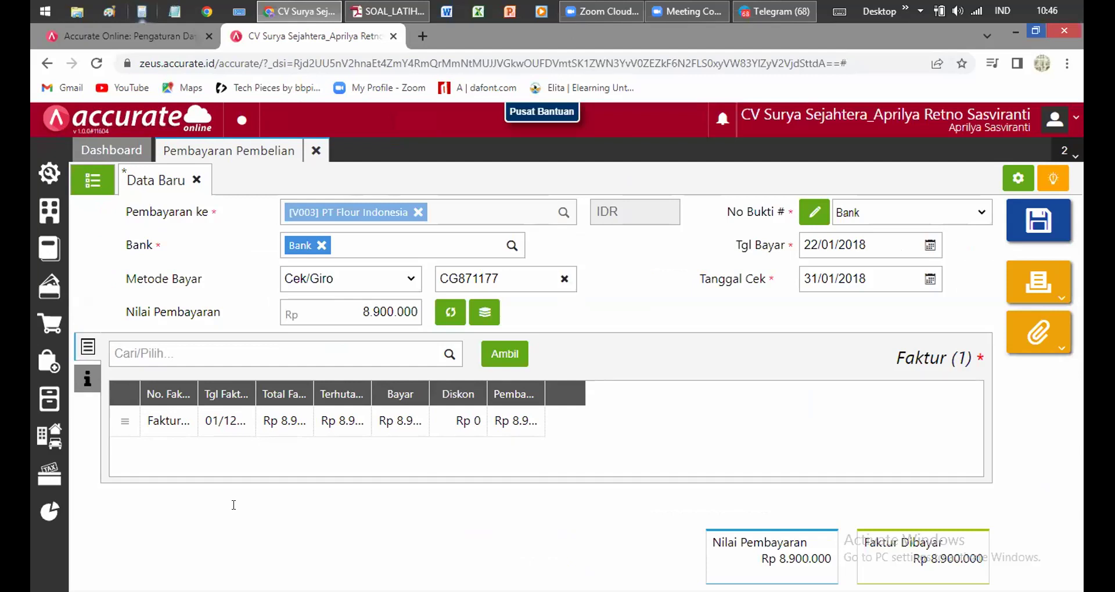
left_click(1036, 31)
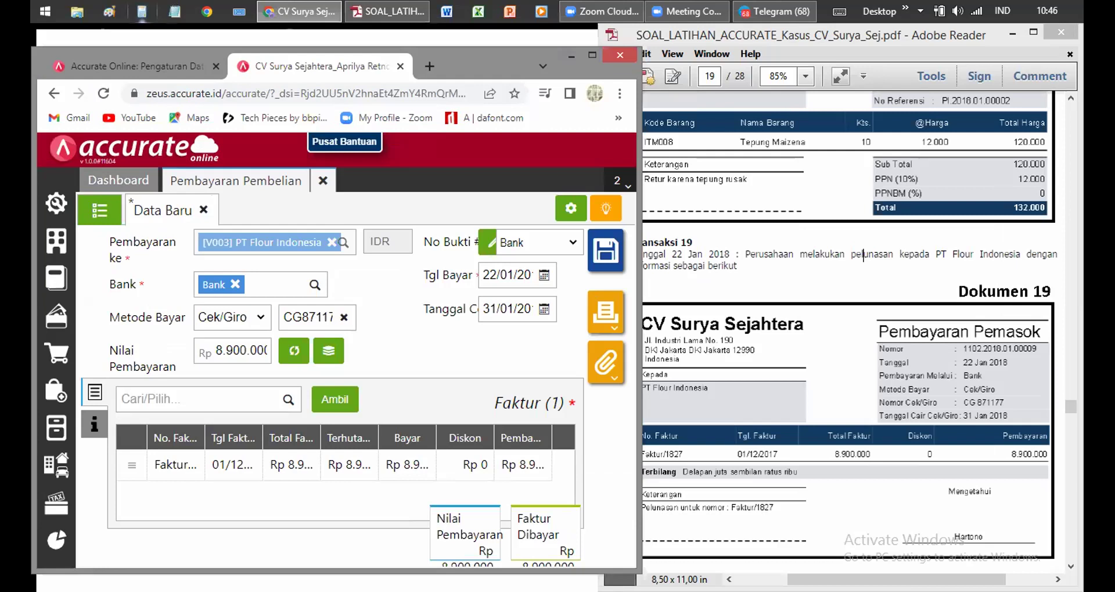
left_click_drag(94, 573, 94, 591)
Enter "Pelunasan untuk nomor faktur/1827" as the payment's Keterangan, recheck the invoice line and save the payment.
left_click(94, 401)
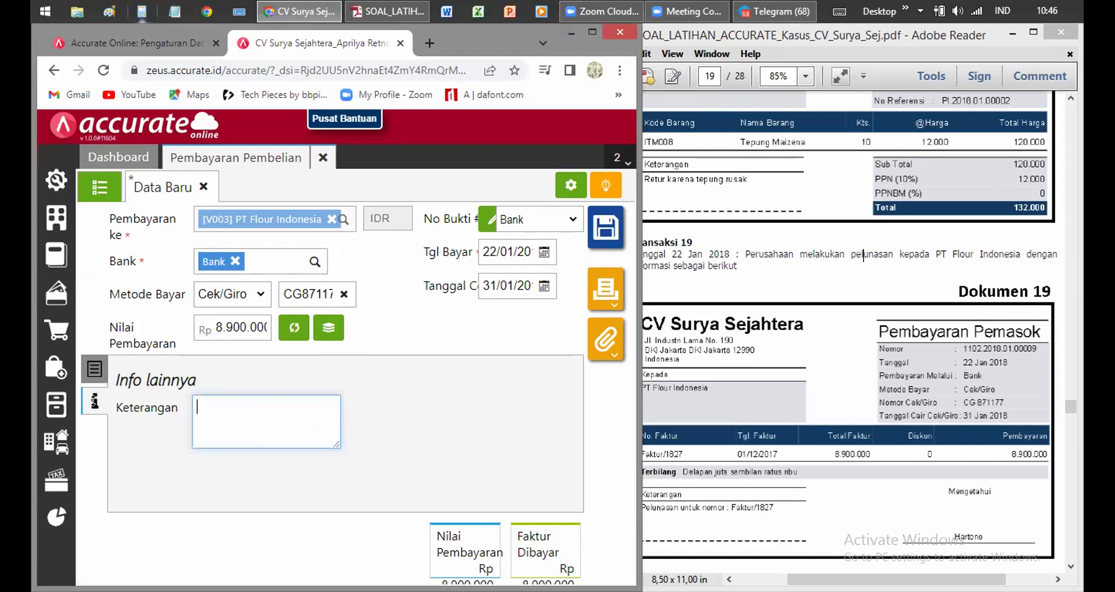
type("p")
key("BackSpace")
type("Pelunasan untu")
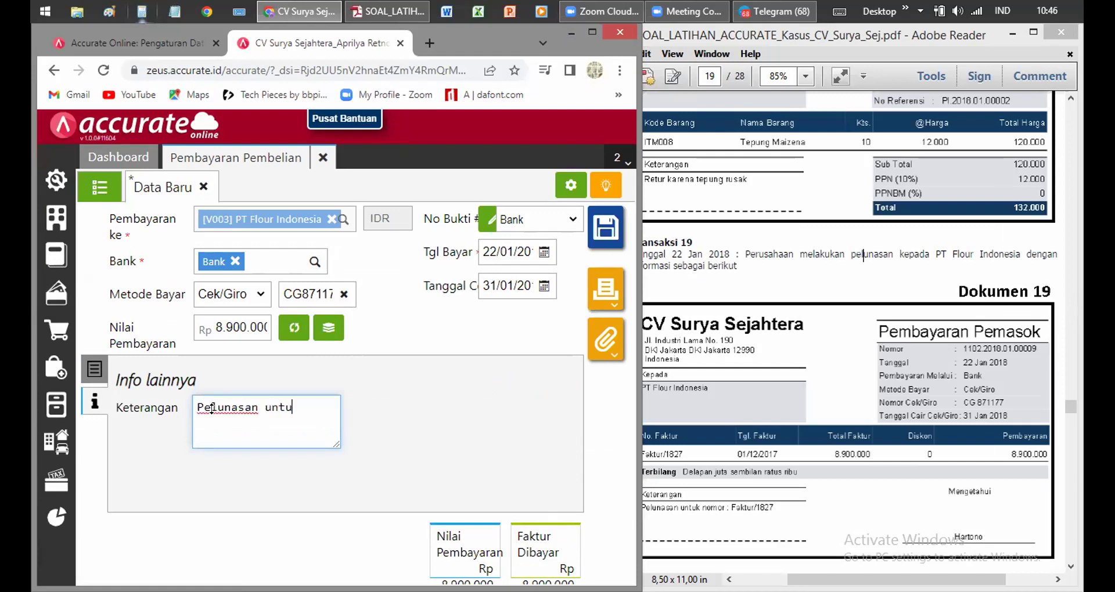
type("k nomor faktu")
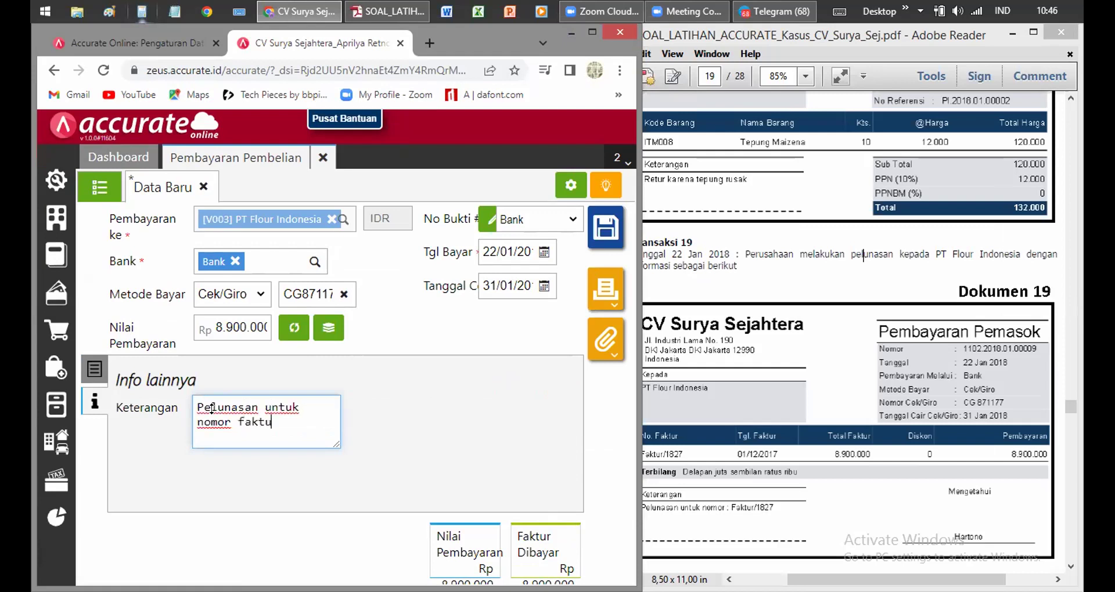
type("r/1827")
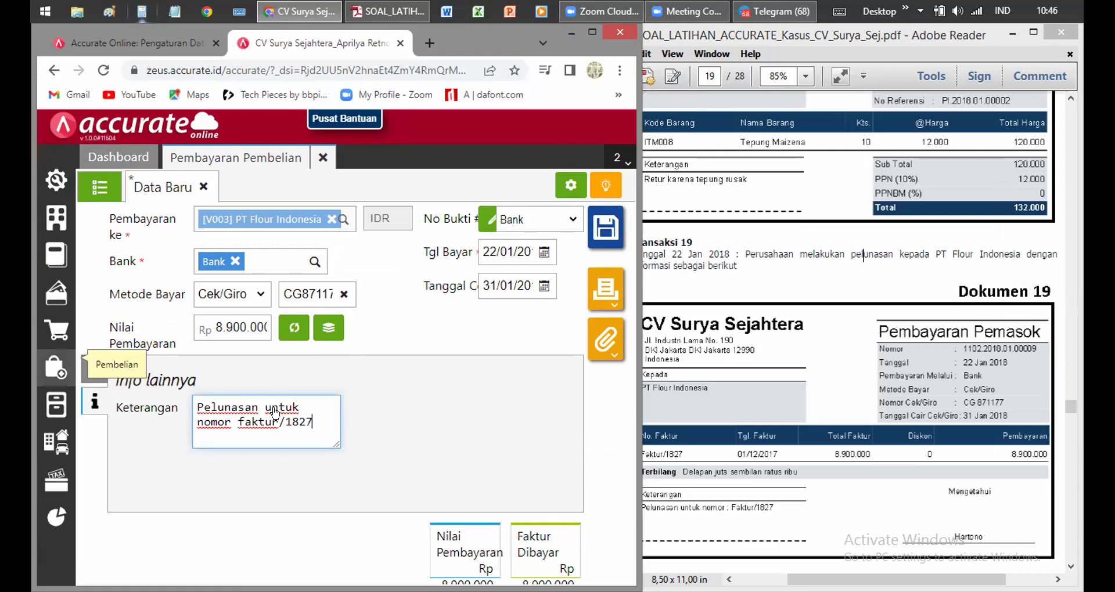
left_click(95, 369)
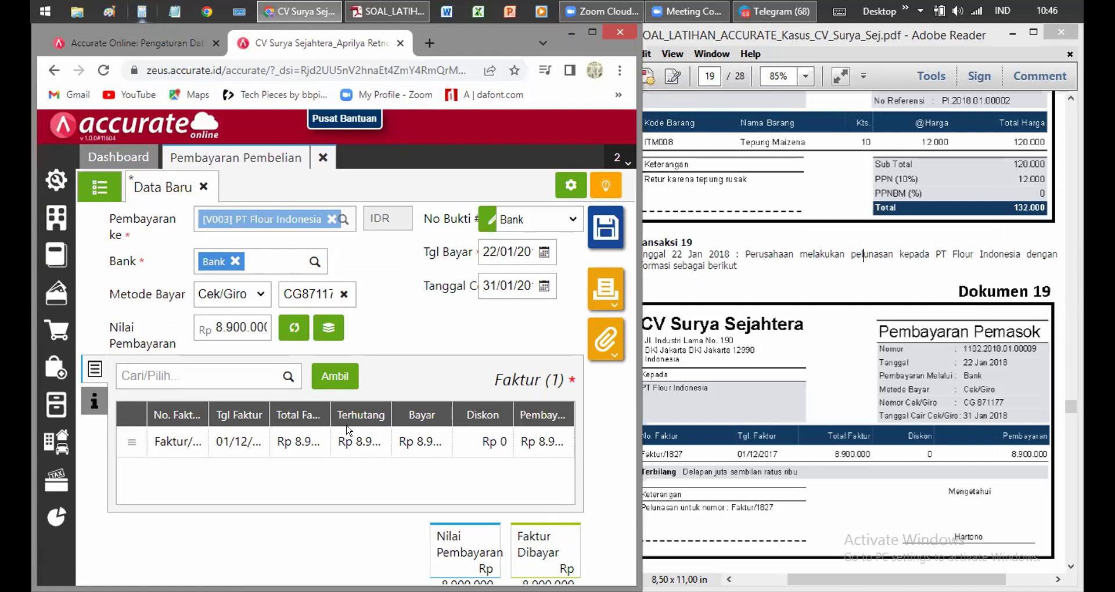
left_click(604, 238)
Switch to Adobe Reader and read Transaksi 20 and Dokumen 20, the 23 Jan 2018 credit sale to Toko Kue Sehati.
left_click(648, 442)
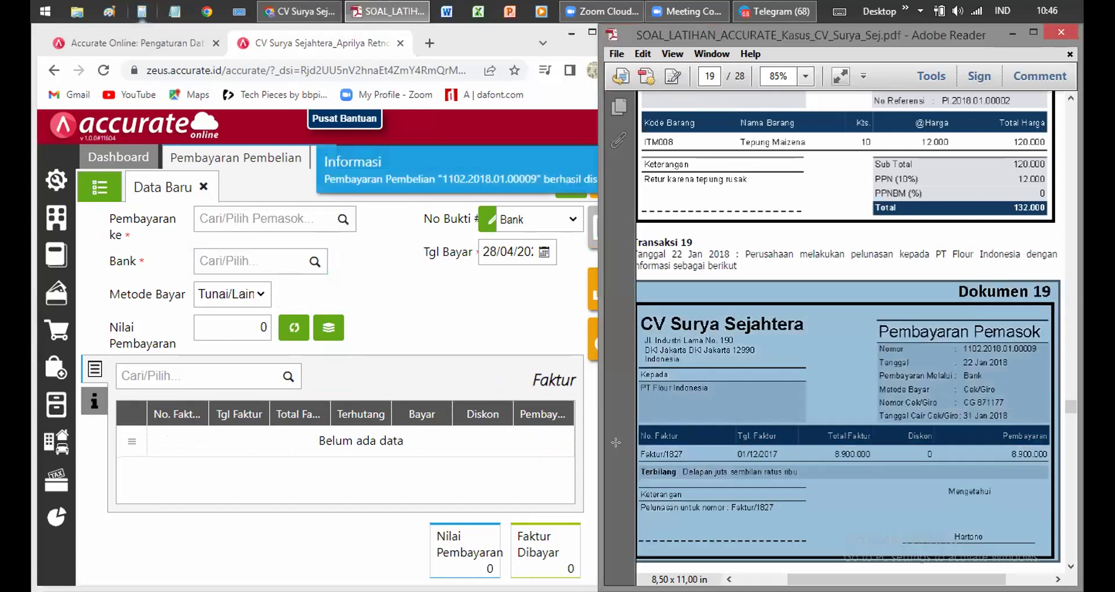
scroll(844, 360, "down", 5)
scroll(843, 359, "down", 8)
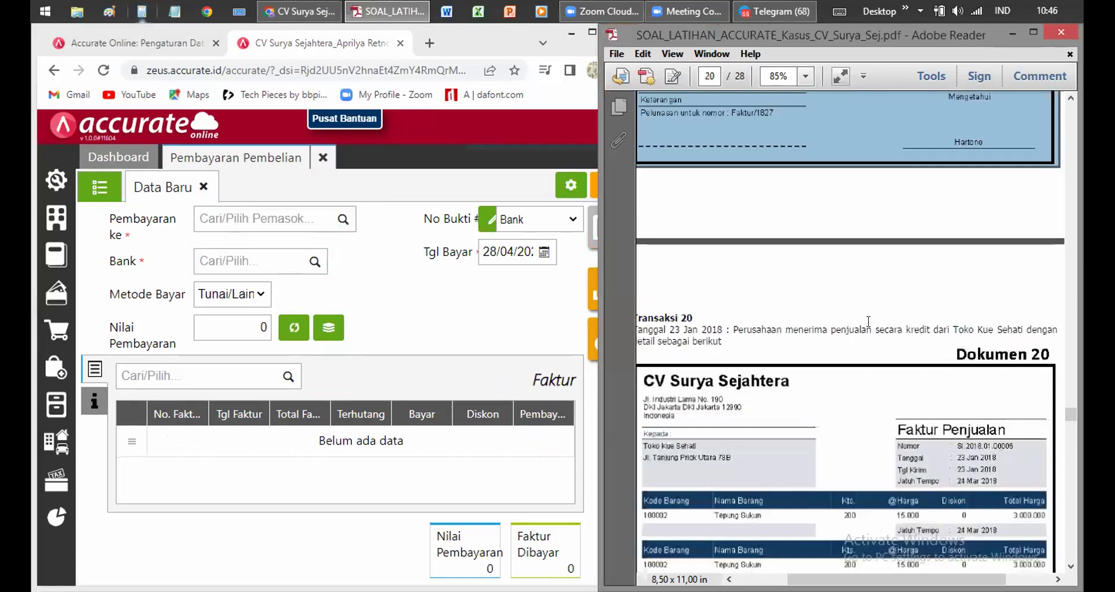
scroll(868, 321, "down", 3)
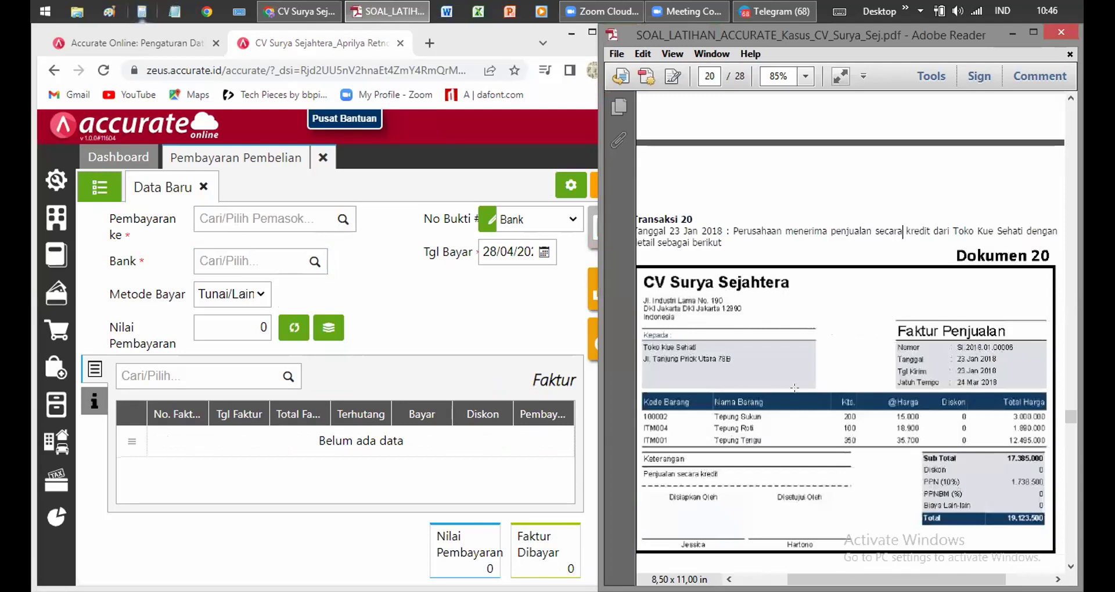
Check the list of saved purchase payments and fit the browser window beside the PDF showing Dokumen 20.
left_click(93, 179)
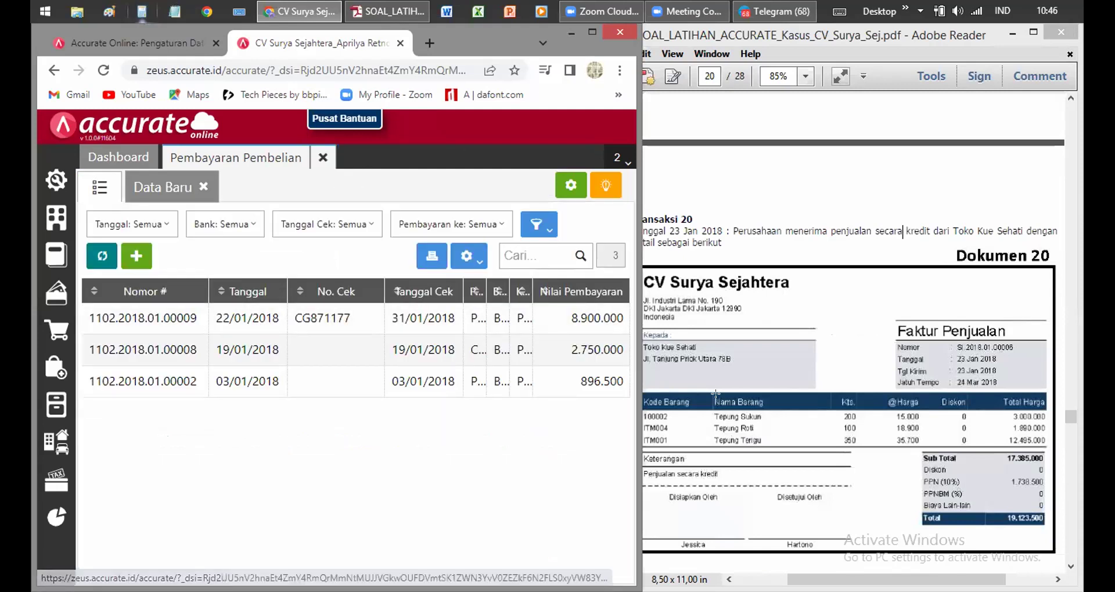
left_click_drag(642, 394, 634, 396)
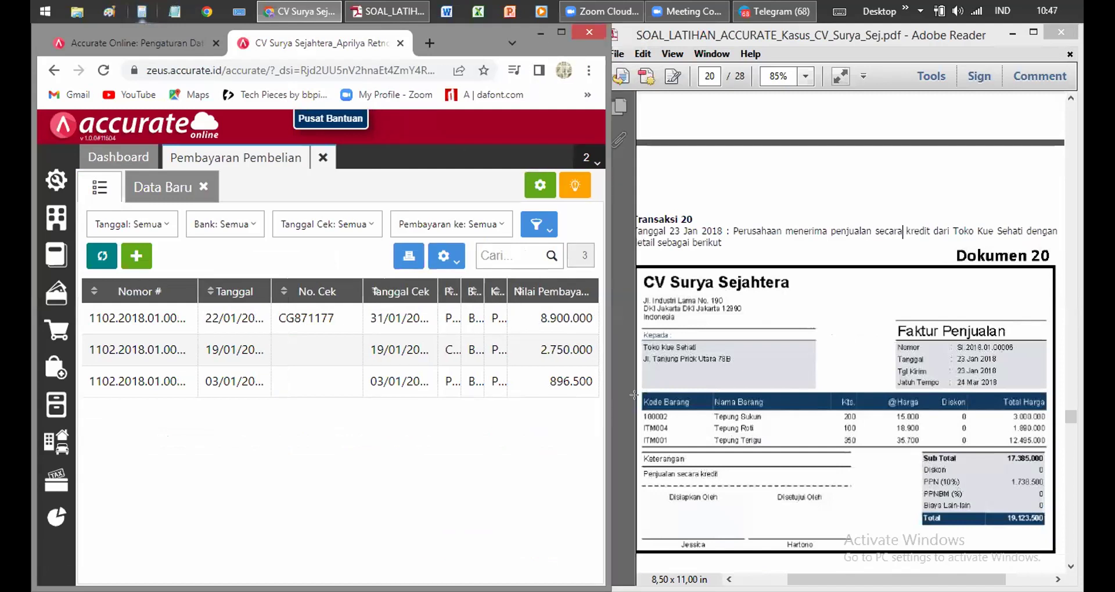
left_click(634, 395)
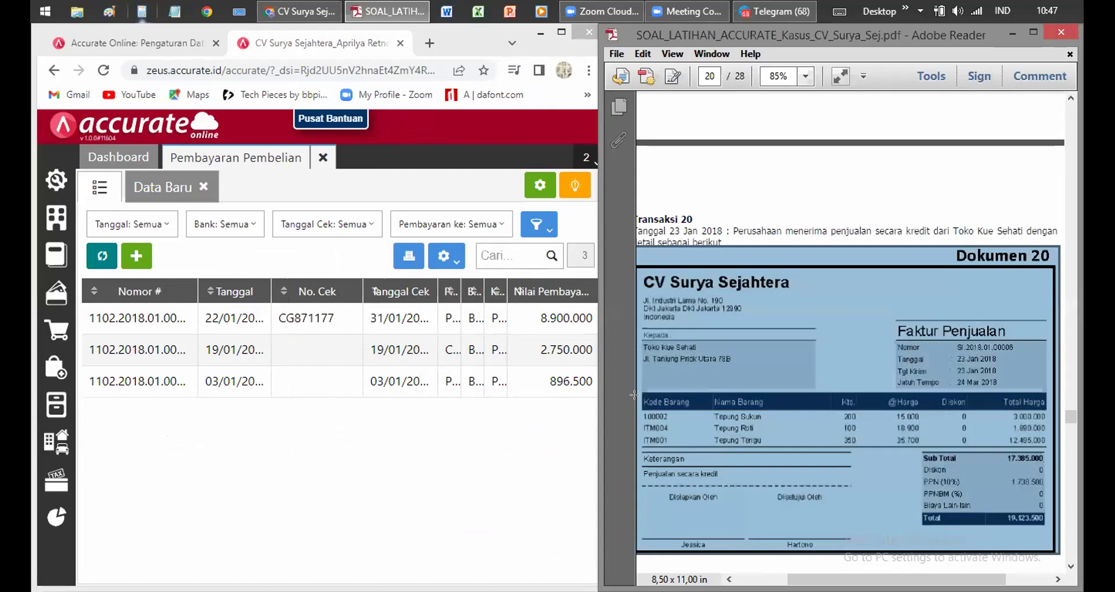
left_click(855, 233)
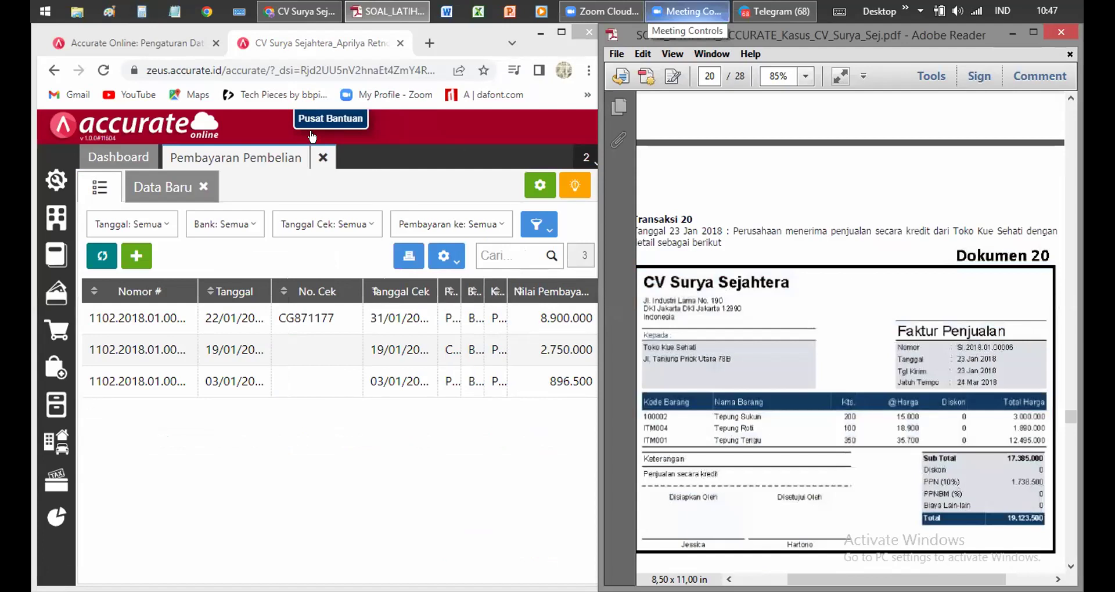
Close Pembayaran Pembelian and start a new Faktur Penjualan for the customer Toko Kue Sehati.
left_click(280, 185)
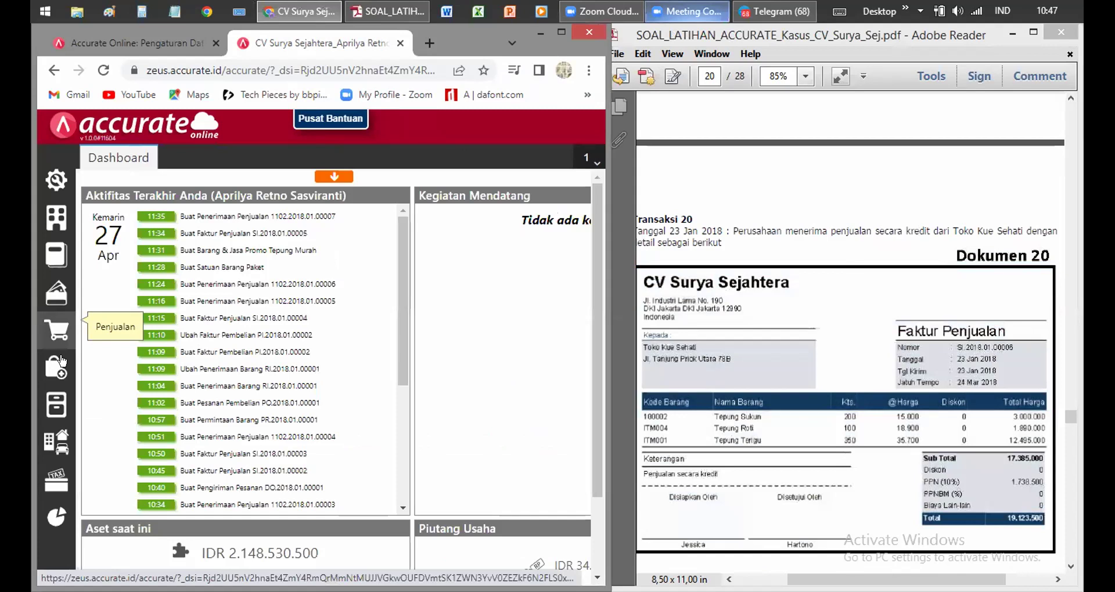
left_click(62, 361)
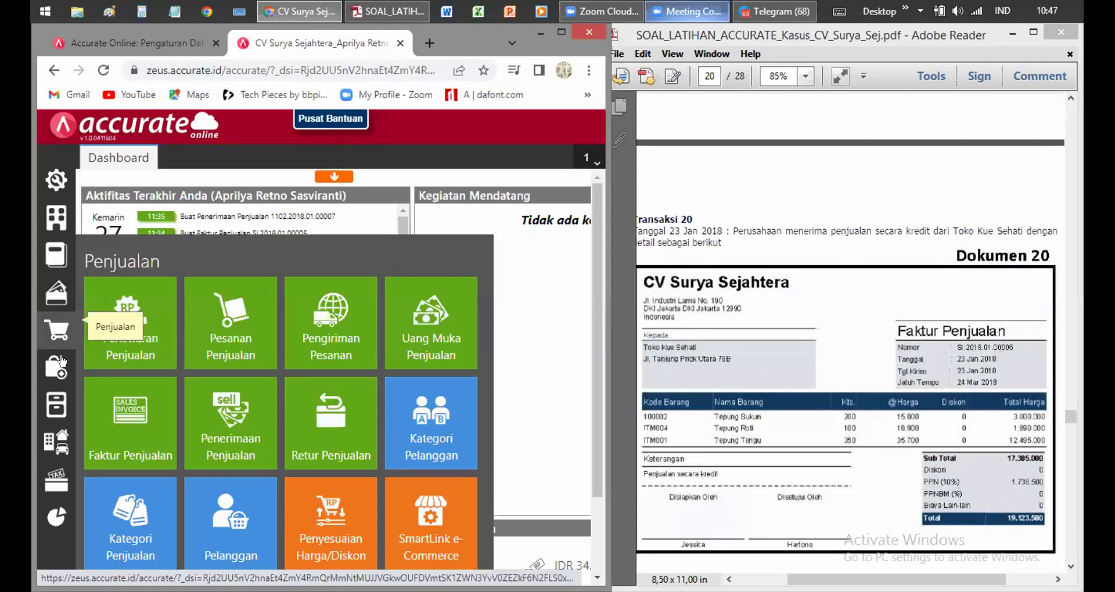
left_click(128, 437)
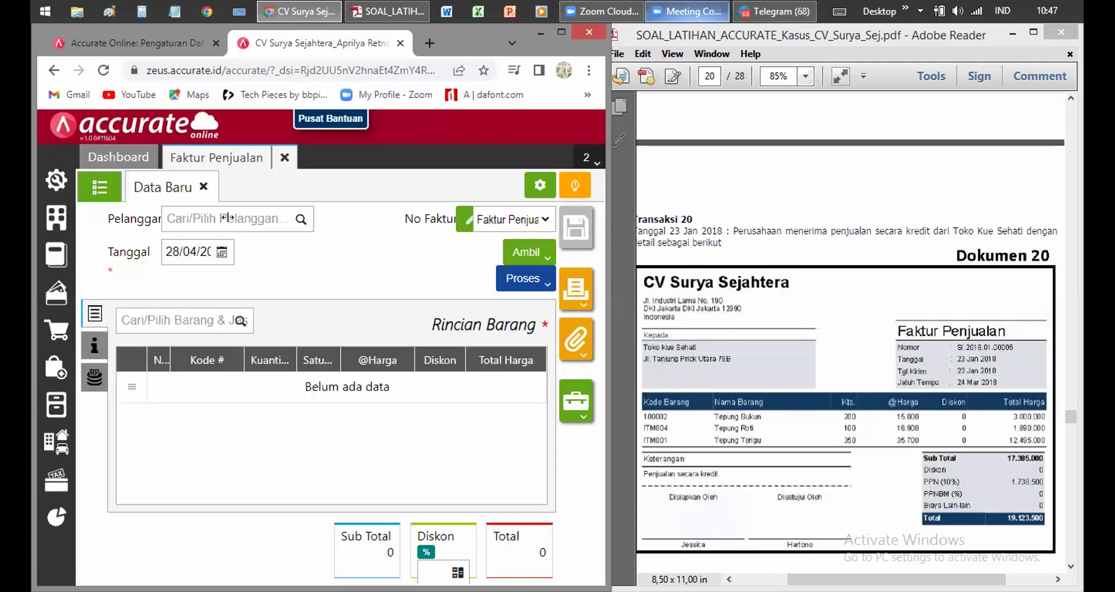
left_click(227, 218)
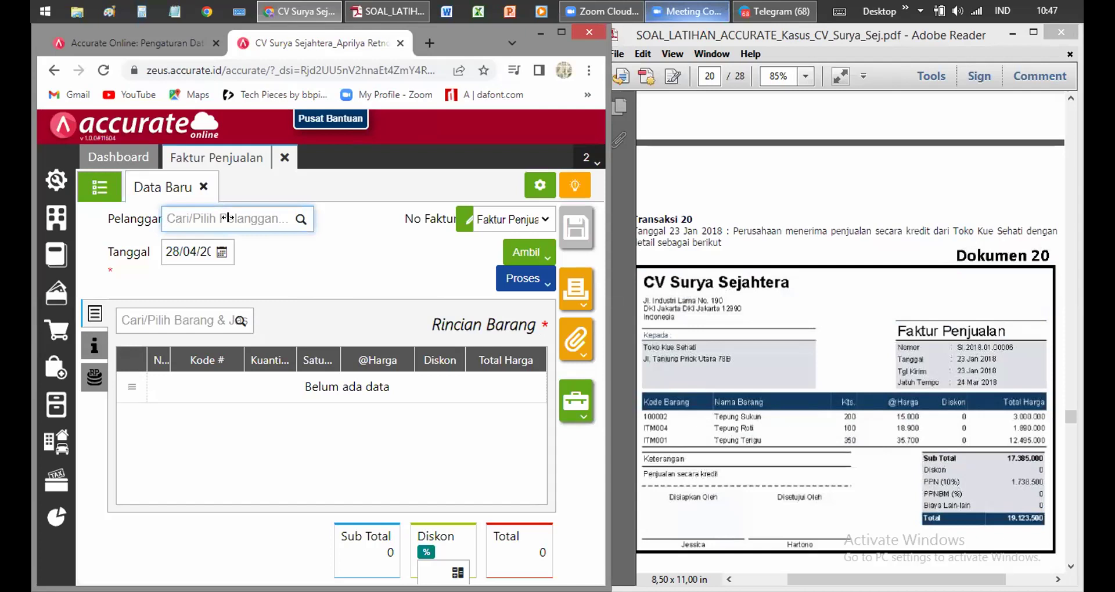
type("se")
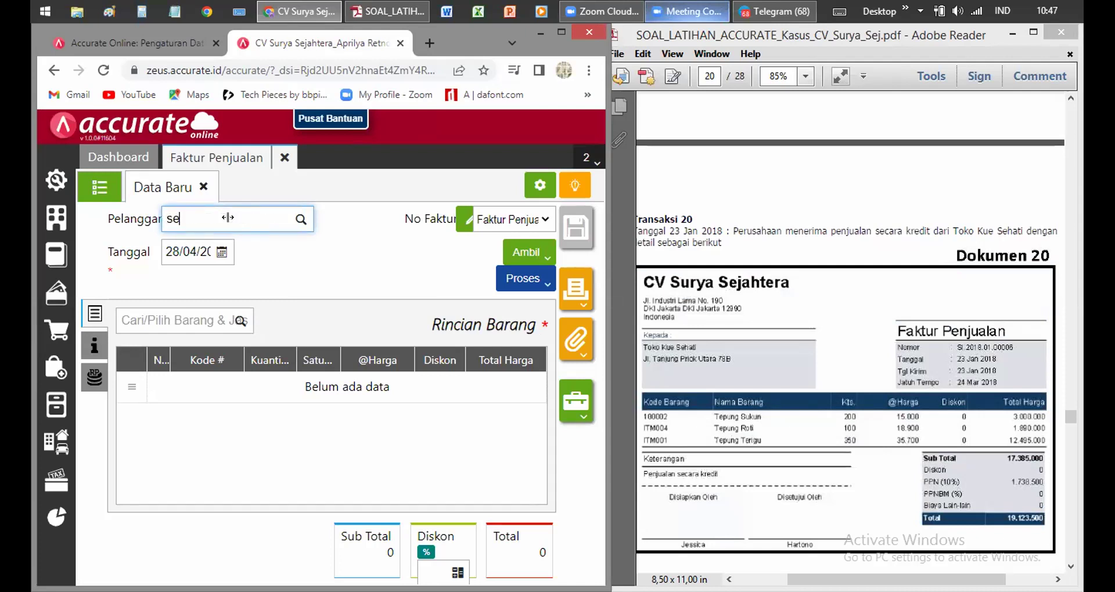
type("h")
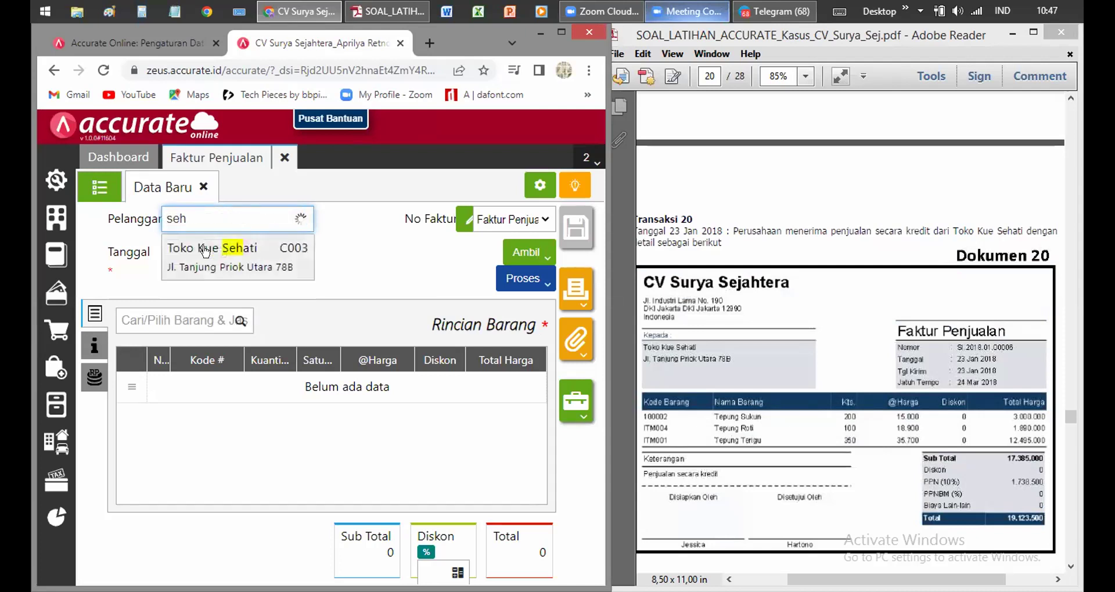
left_click(214, 250)
Set the sales invoice's Tanggal to 23/01/2018.
left_click(204, 251)
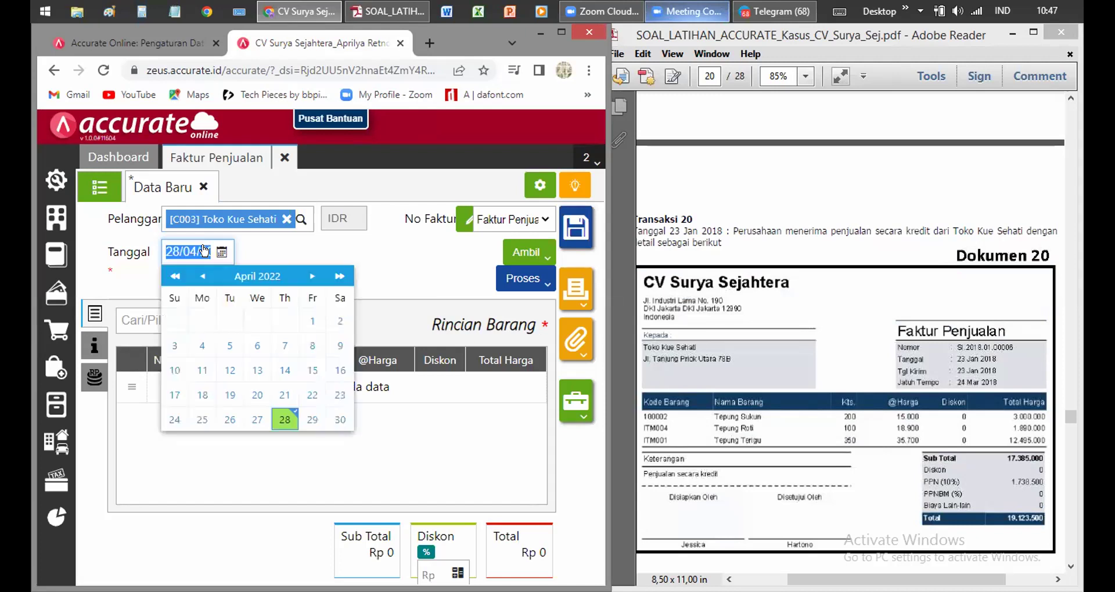
type("23")
type("0")
type("12")
type("018")
left_click(223, 249)
left_click(338, 274)
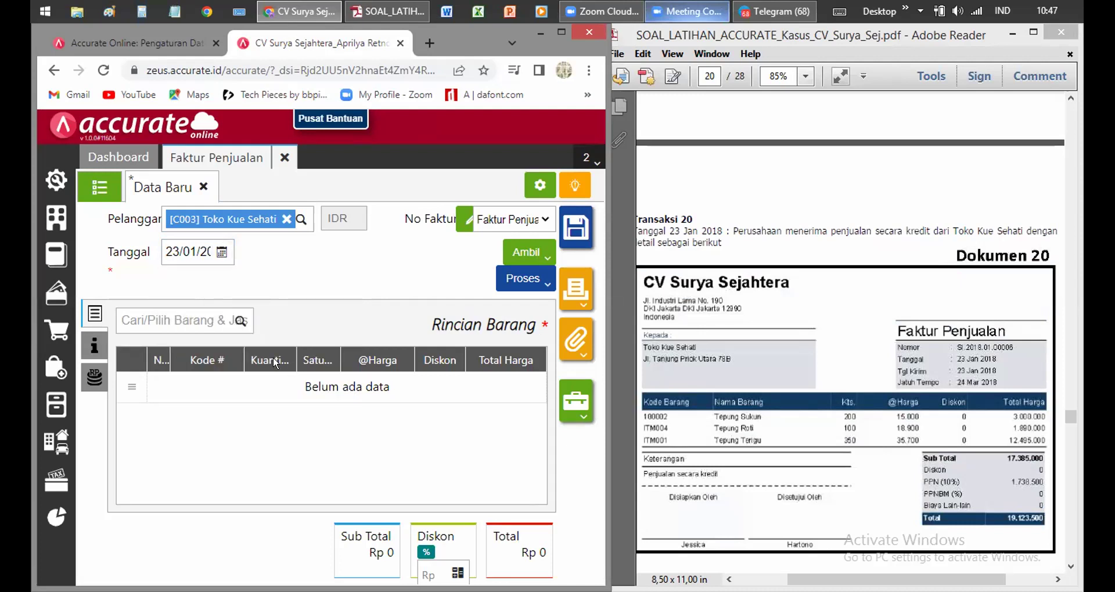
Add Tepung Sukun to the invoice with a quantity of 200 and set the PPN rate to Tarif 10%.
left_click(203, 323)
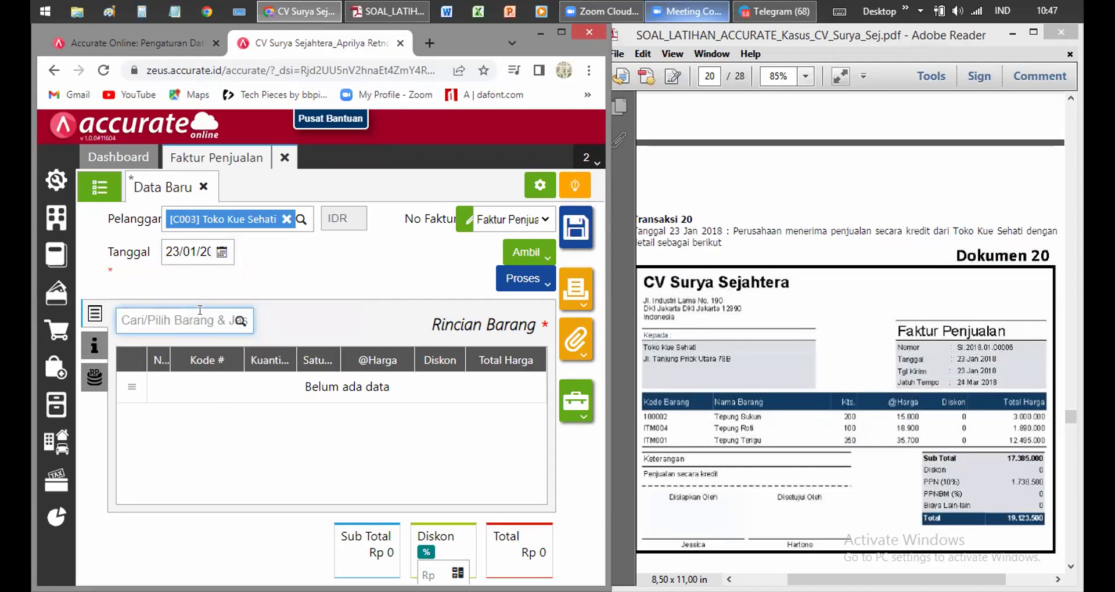
type("sukun")
left_click(185, 364)
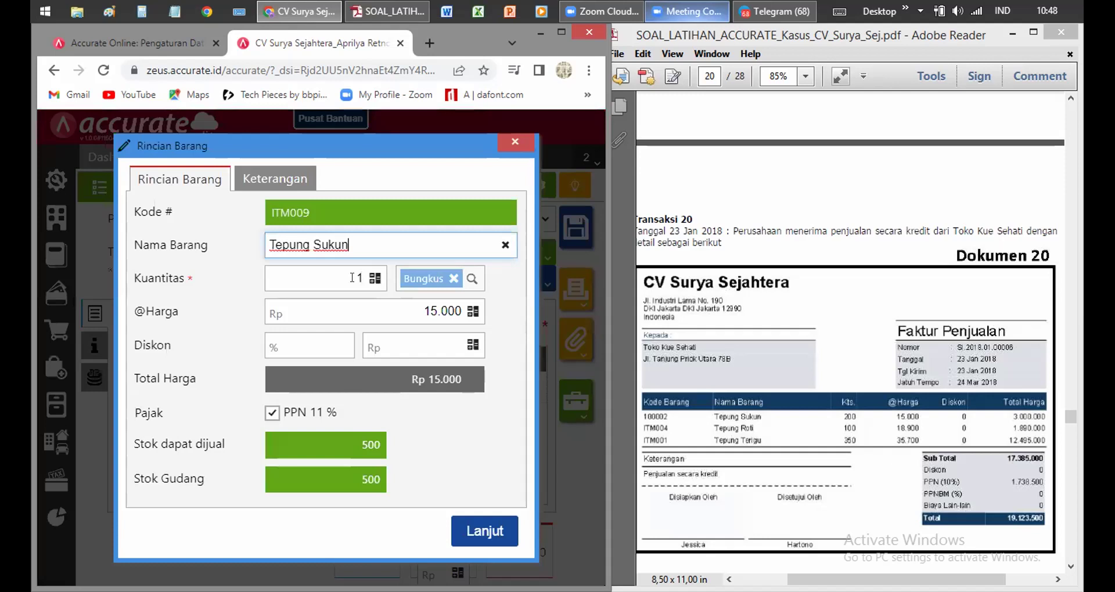
left_click(352, 278)
type("200")
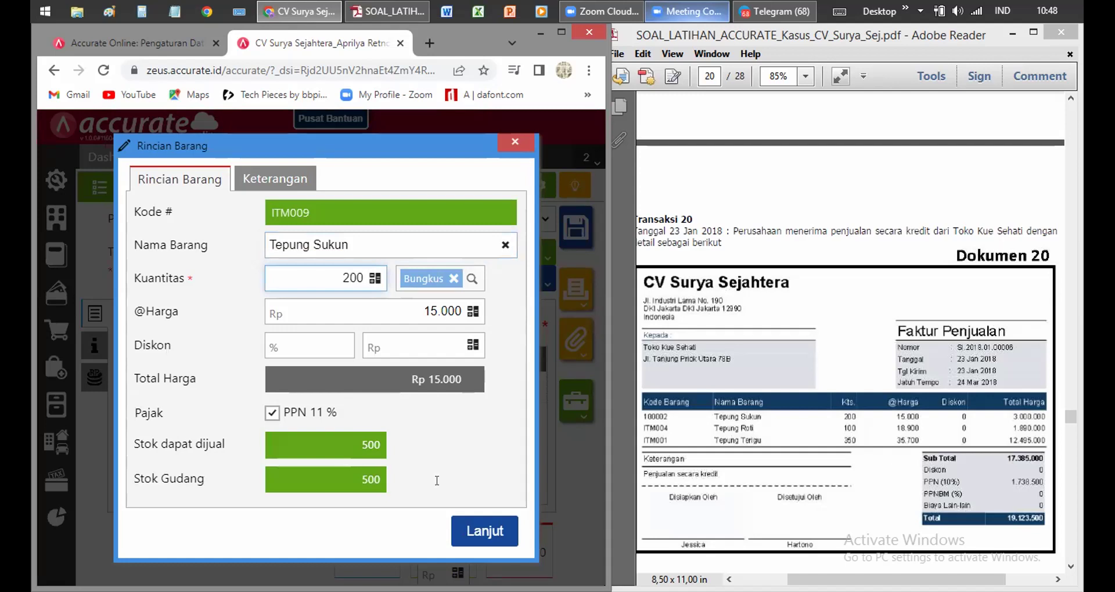
left_click(440, 475)
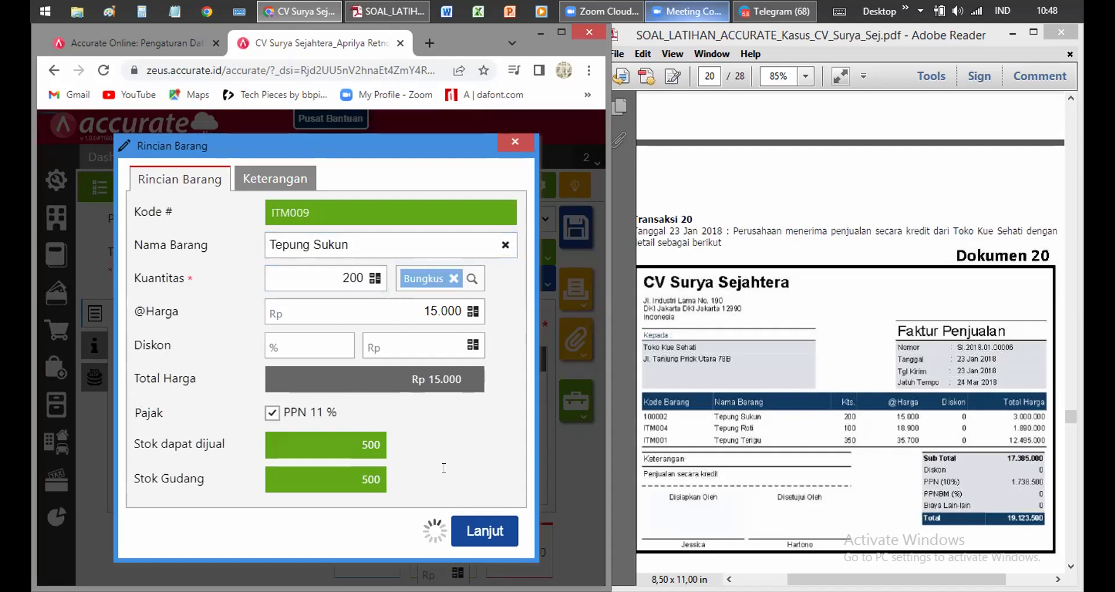
left_click(486, 530)
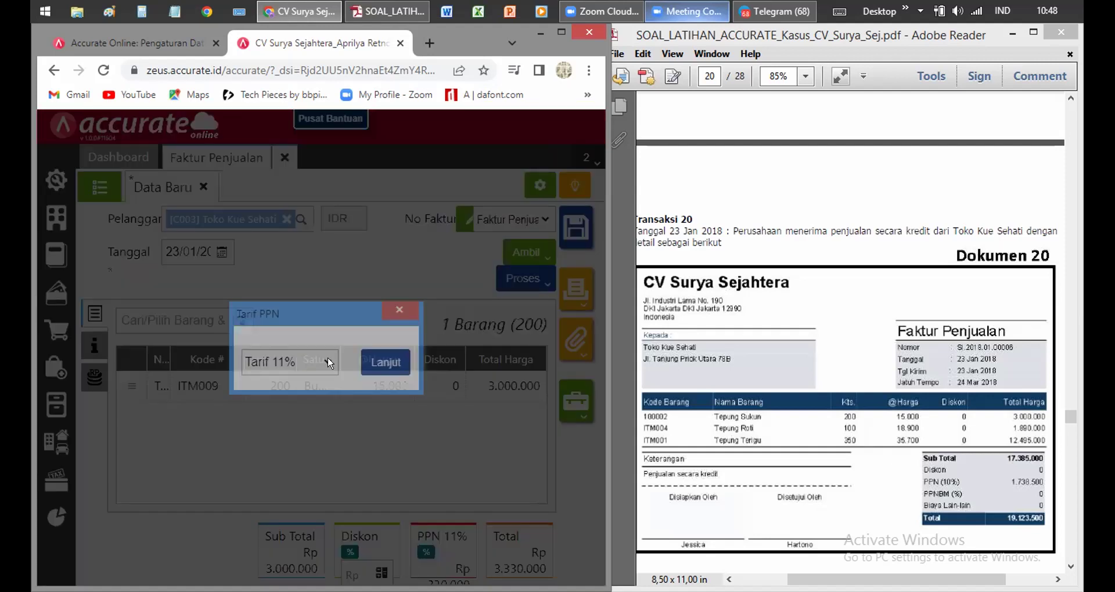
left_click(327, 359)
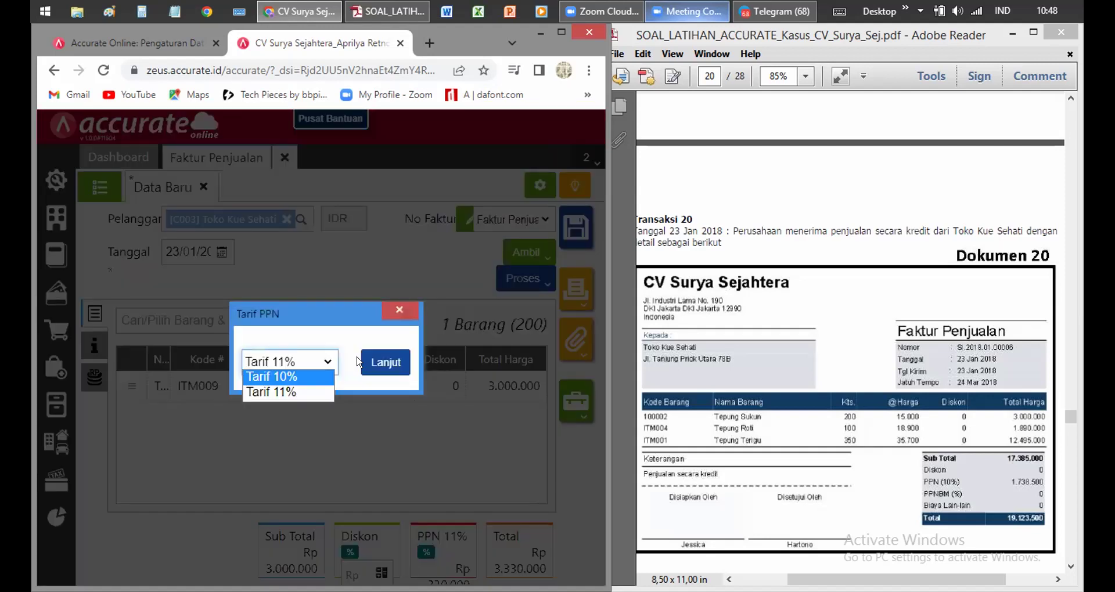
key("Return")
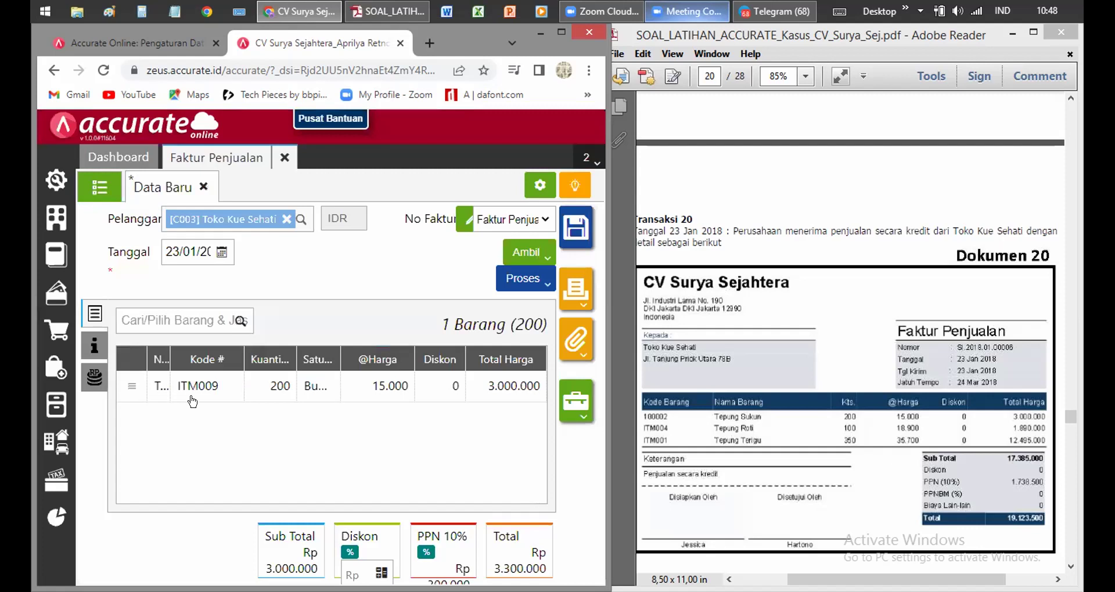
Add Tepung Roti (ITM004) to the invoice with a quantity of 100.
type("roti")
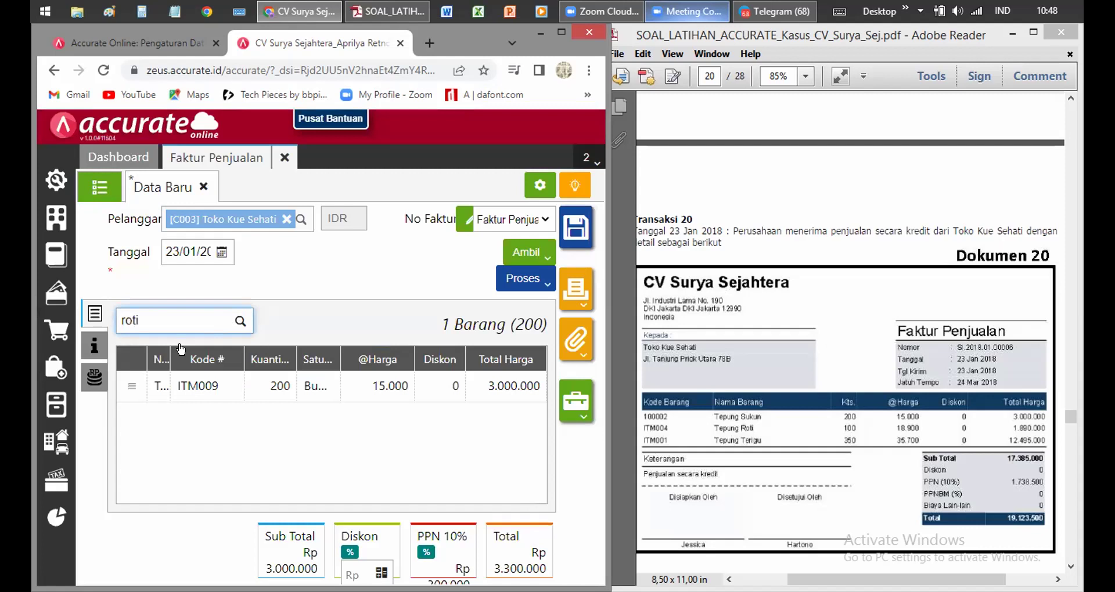
left_click(181, 349)
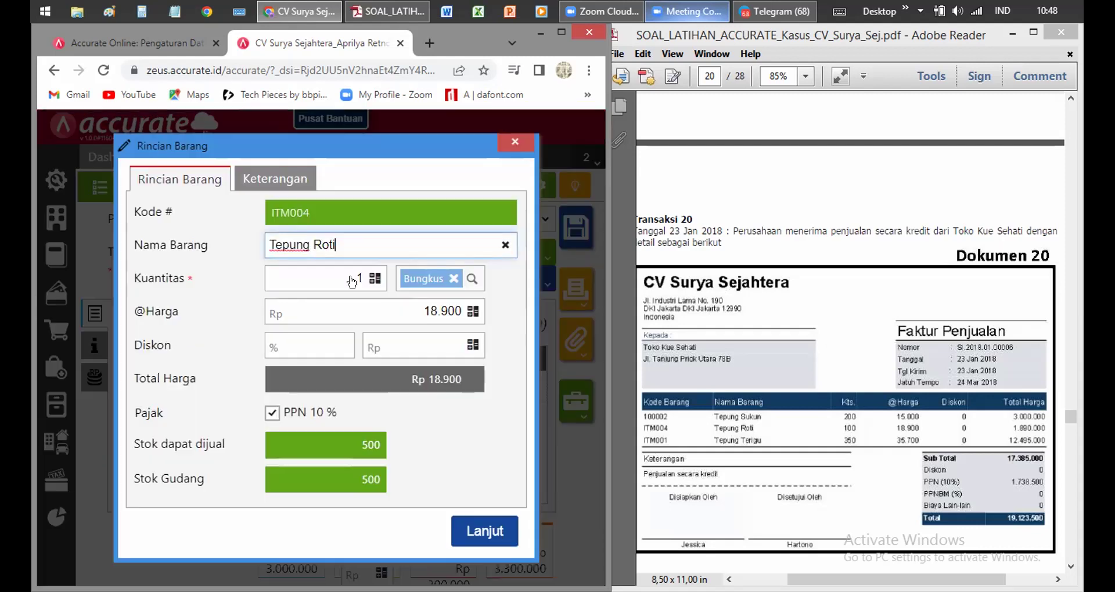
left_click(361, 278)
type("100")
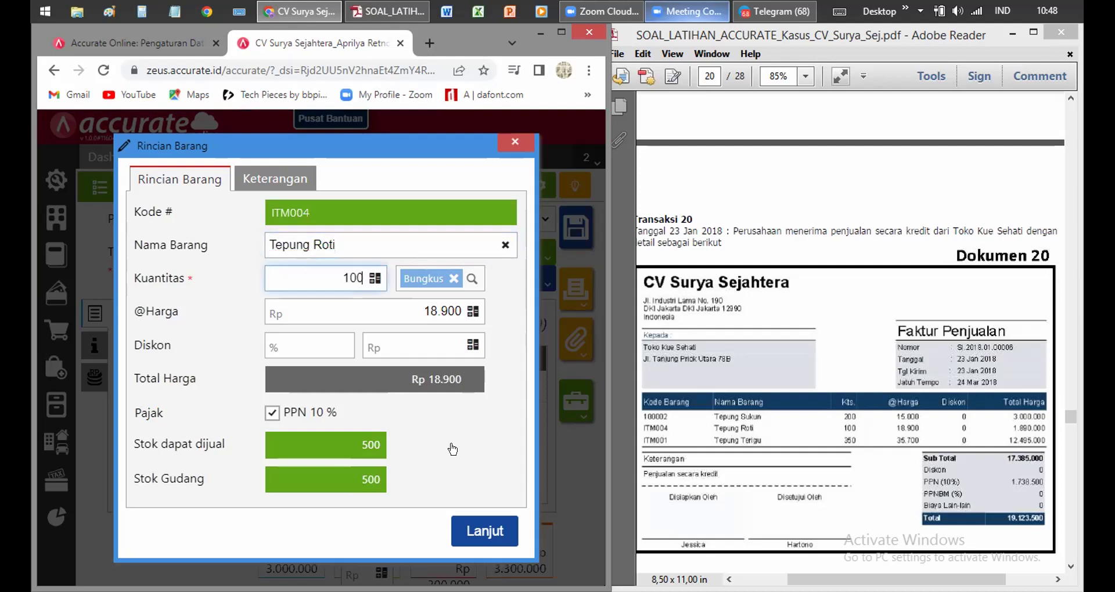
left_click(485, 531)
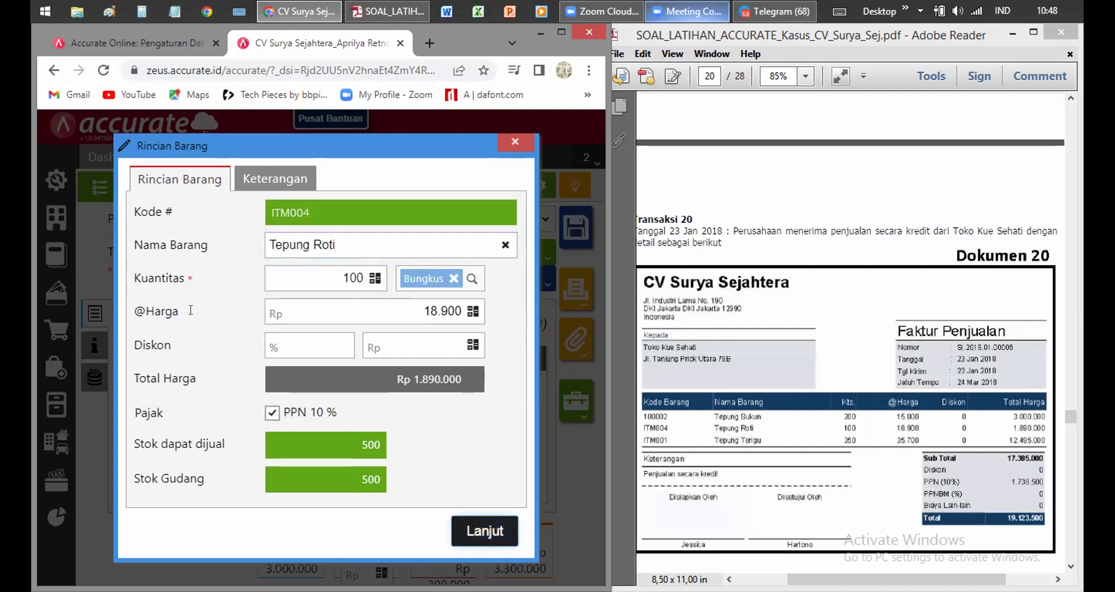
Add Tepung Terigu (ITM001) to the invoice with a quantity of 350.
type("teri")
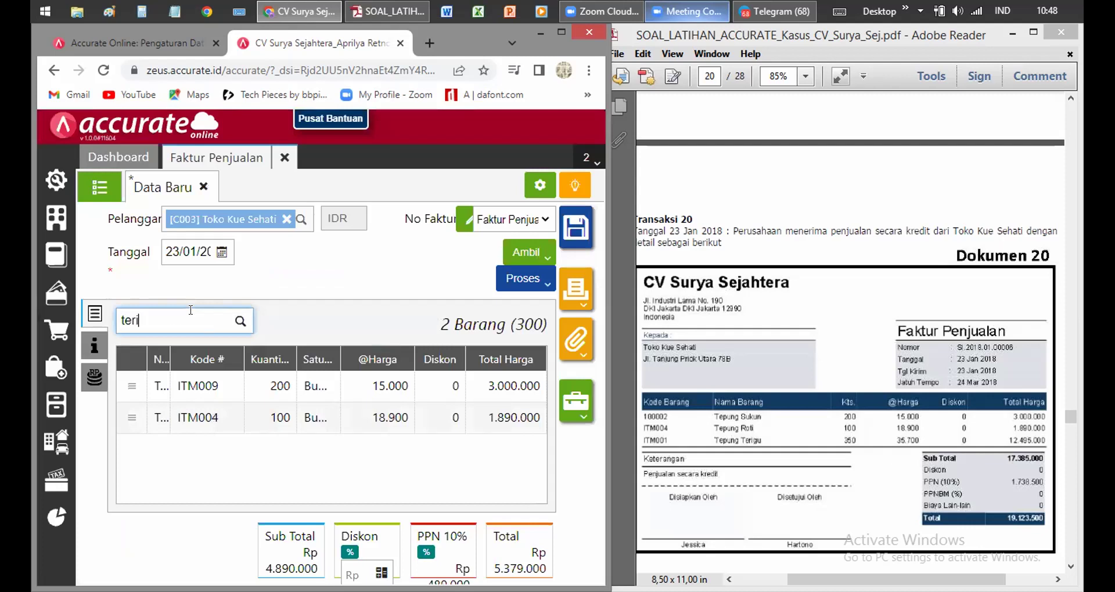
type("gu")
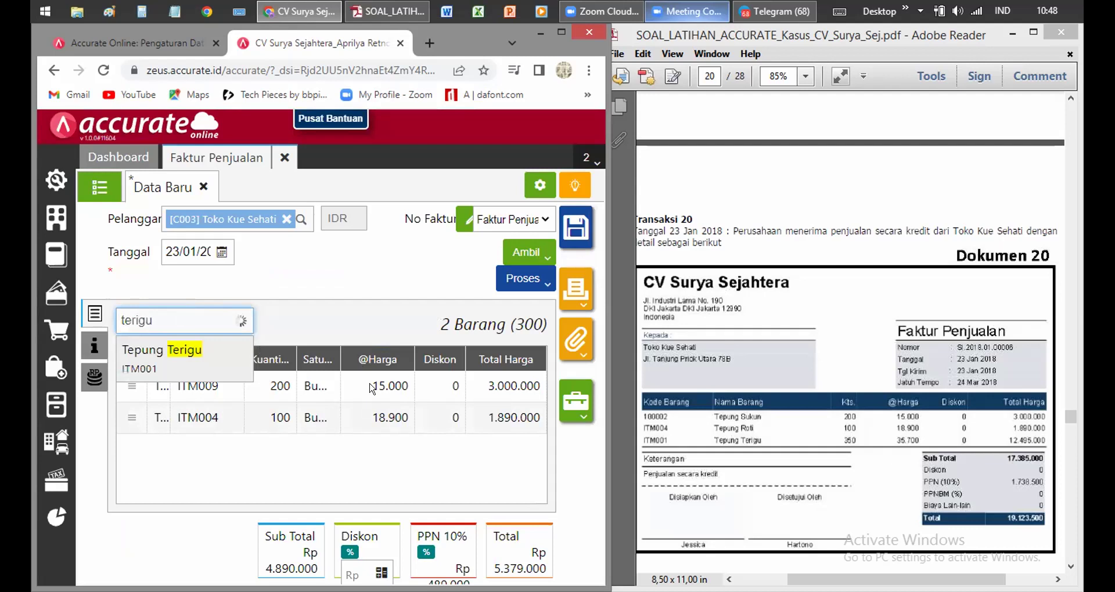
key("Return")
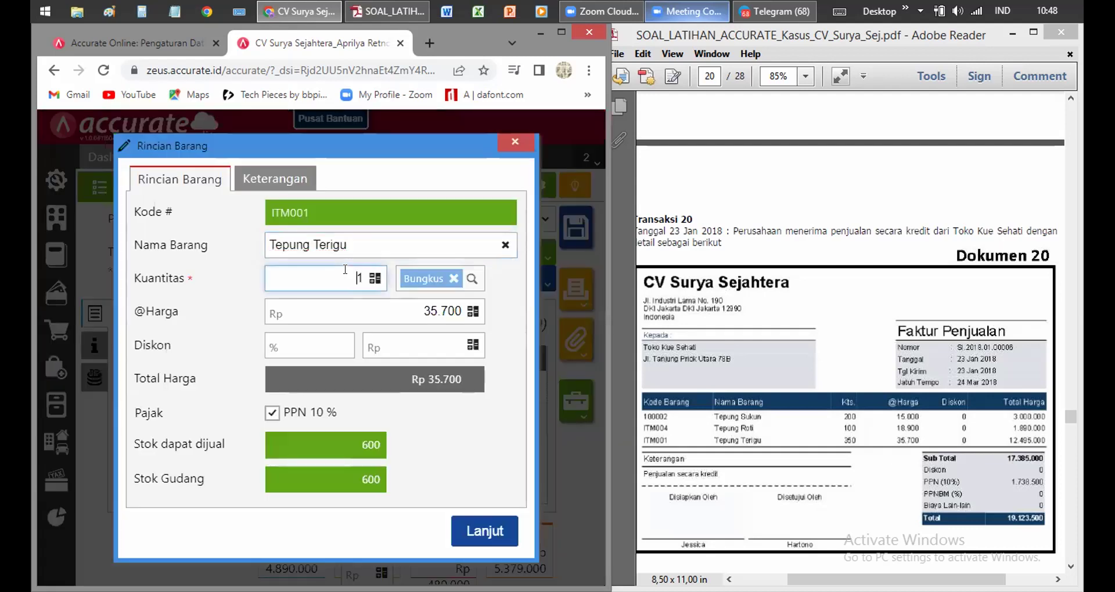
key("Delete")
type("350")
left_click(441, 430)
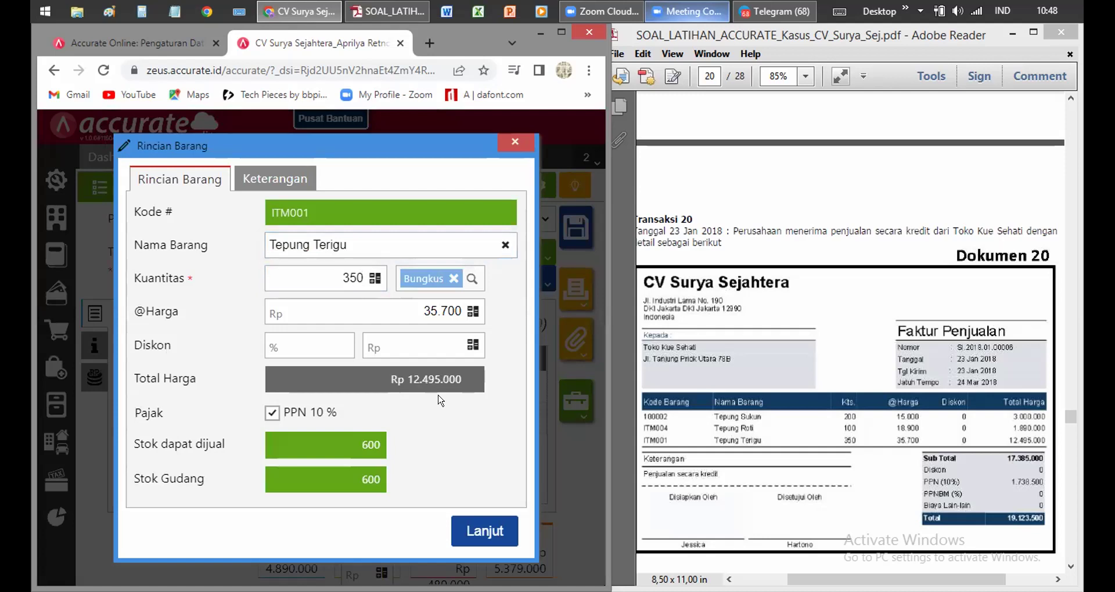
left_click(499, 530)
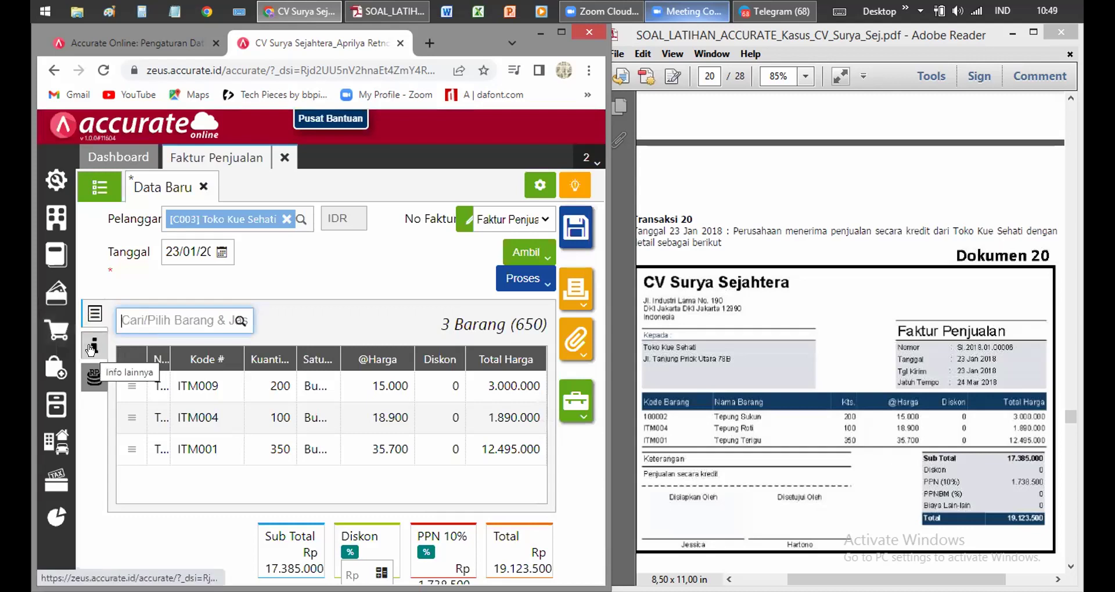
Set the Tgl Pengiriman in the invoice's Info lainnya to 23/01/2018.
left_click(91, 349)
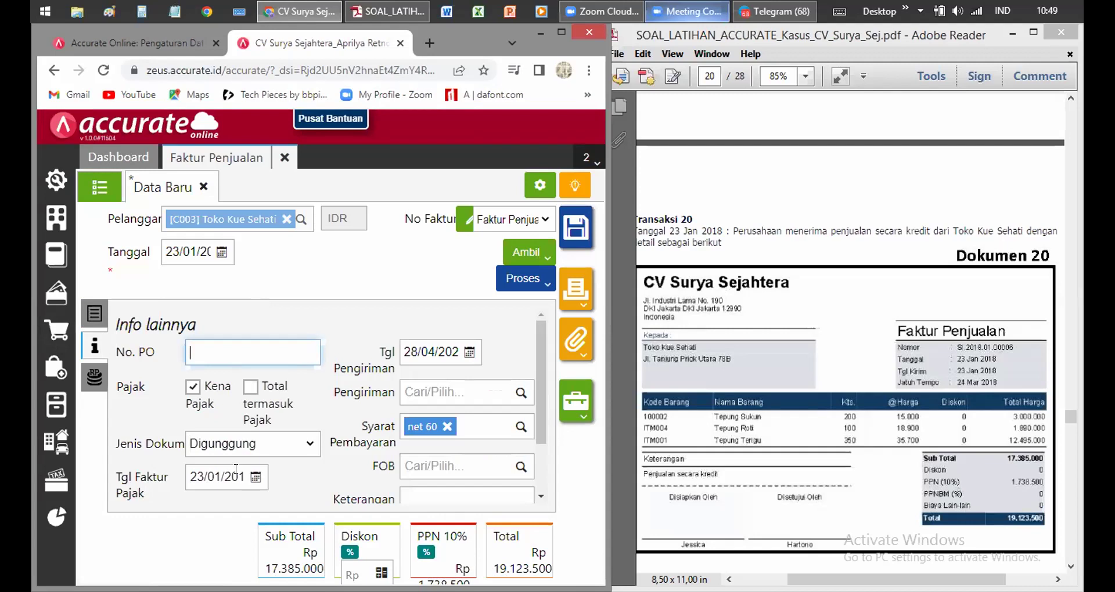
left_click(436, 349)
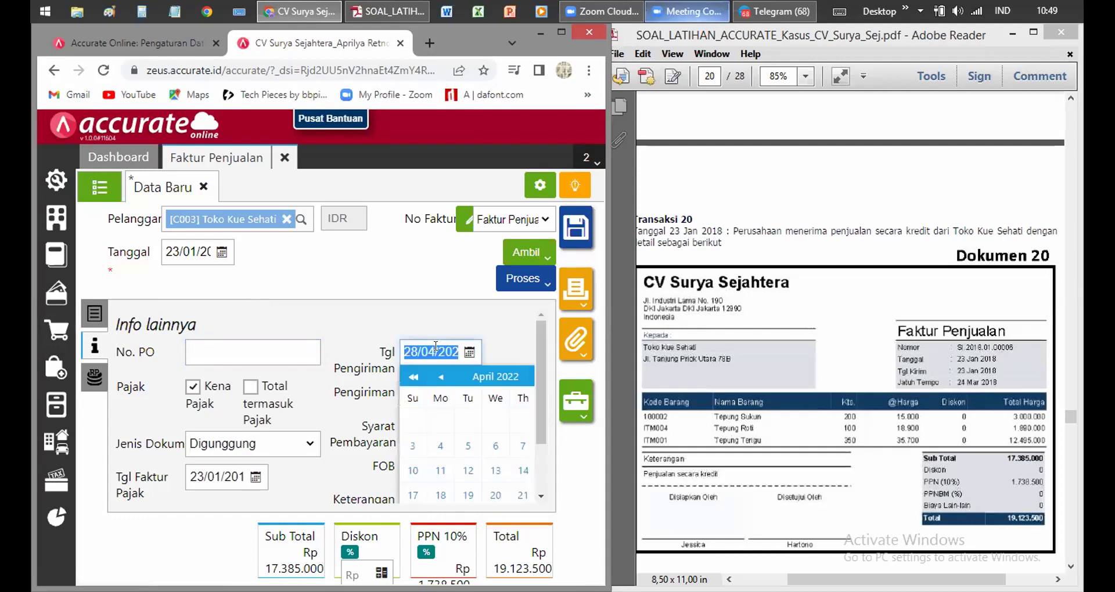
type("23")
type("012018")
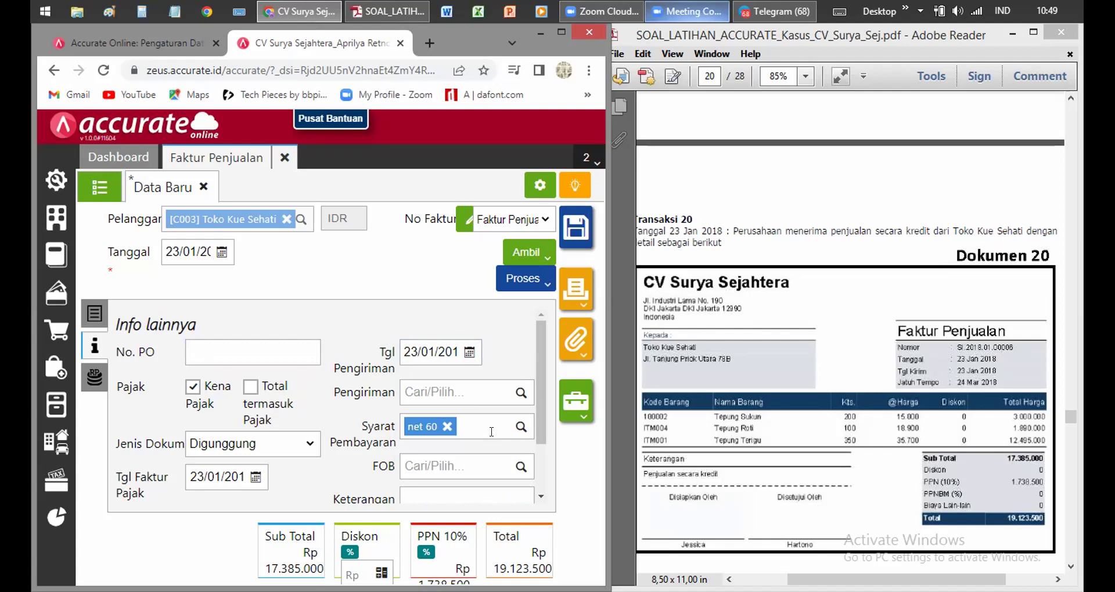
left_click(466, 353)
left_click(466, 353)
Enter "Penjualan secara kredit" as the invoice's Keterangan and save the invoice.
left_click_drag(541, 408, 534, 454)
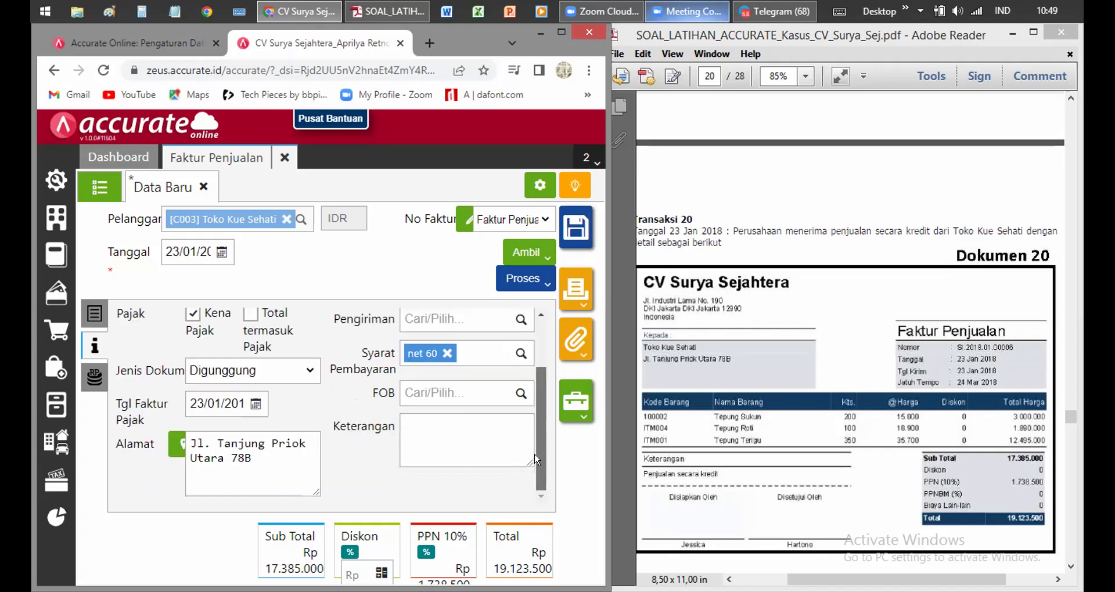
scroll(543, 421, "up", 1)
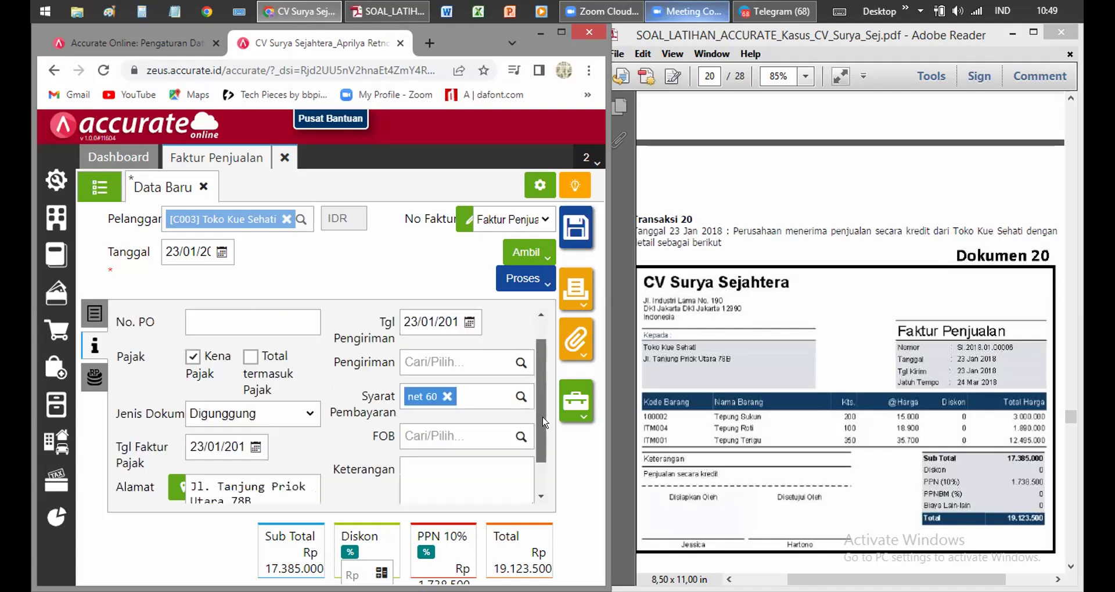
scroll(482, 429, "down", 2)
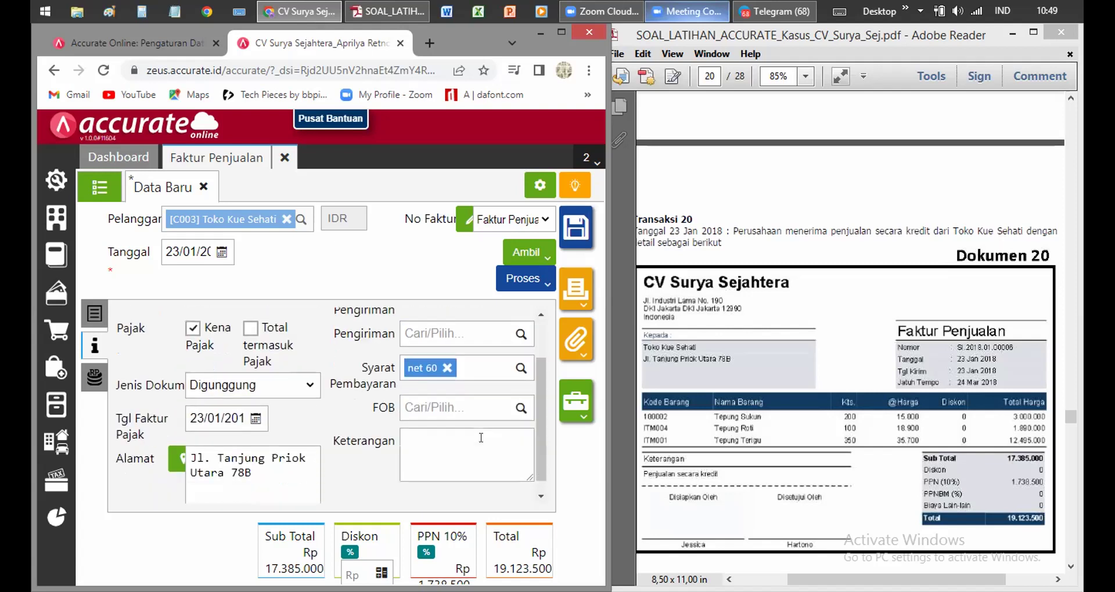
left_click(480, 436)
type("P")
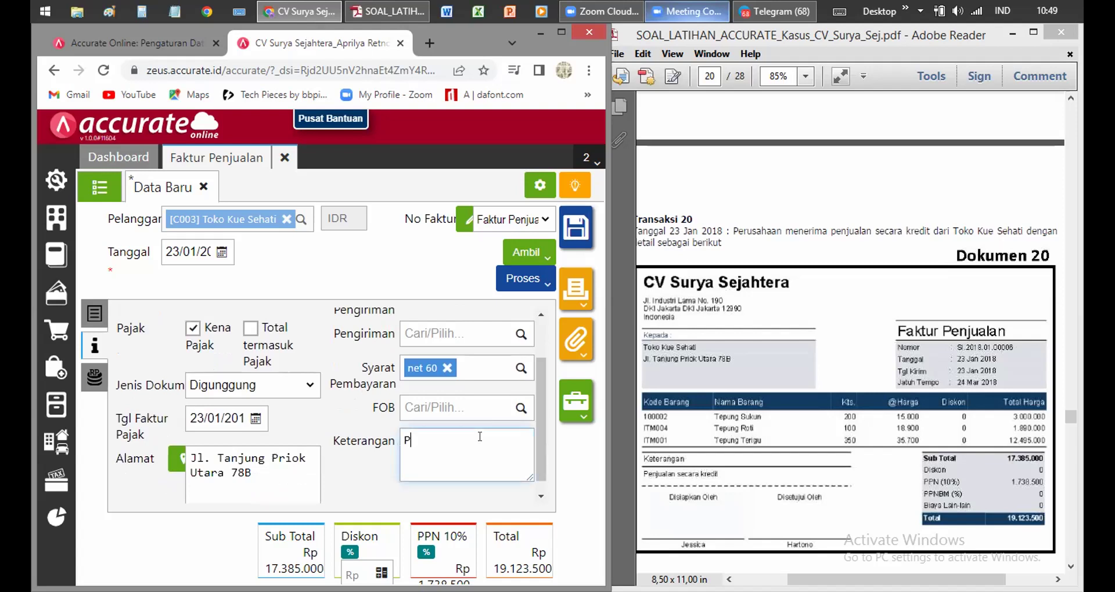
type("enjualan")
type("secara kr")
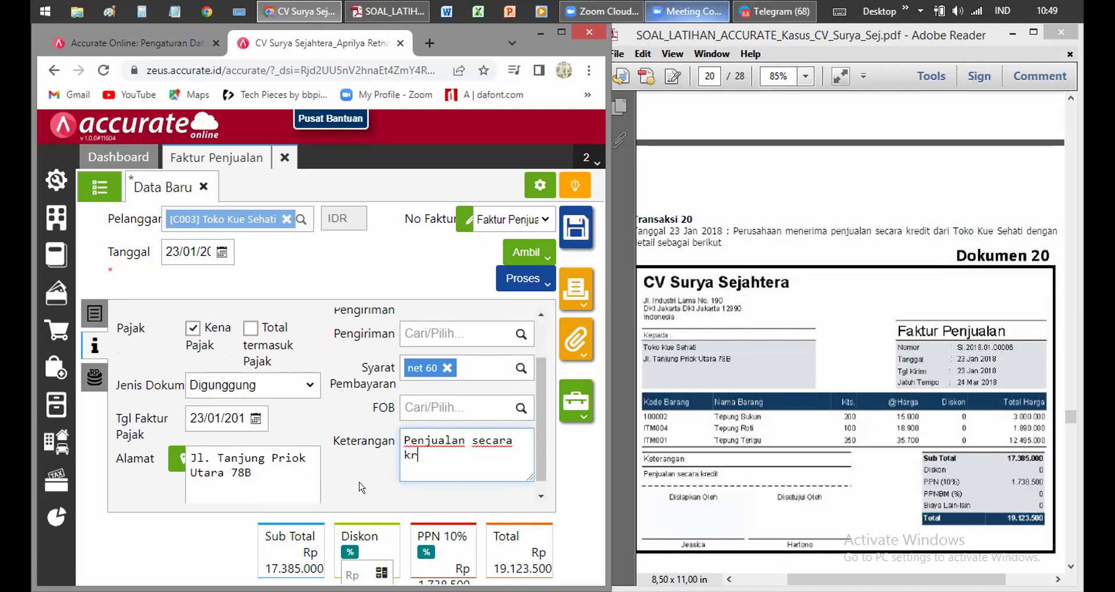
type("e")
type("dit")
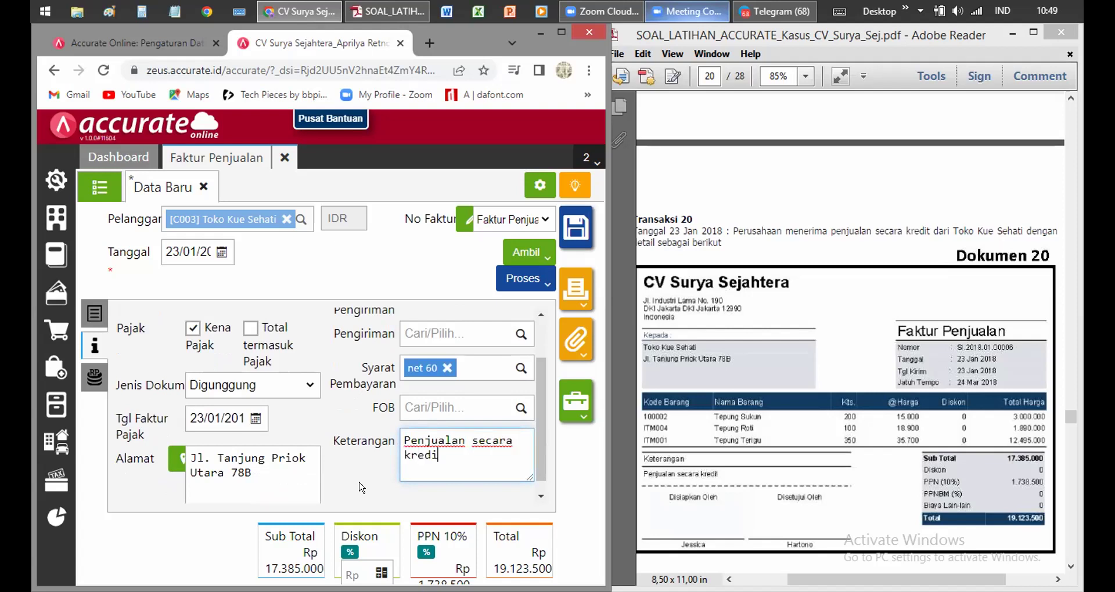
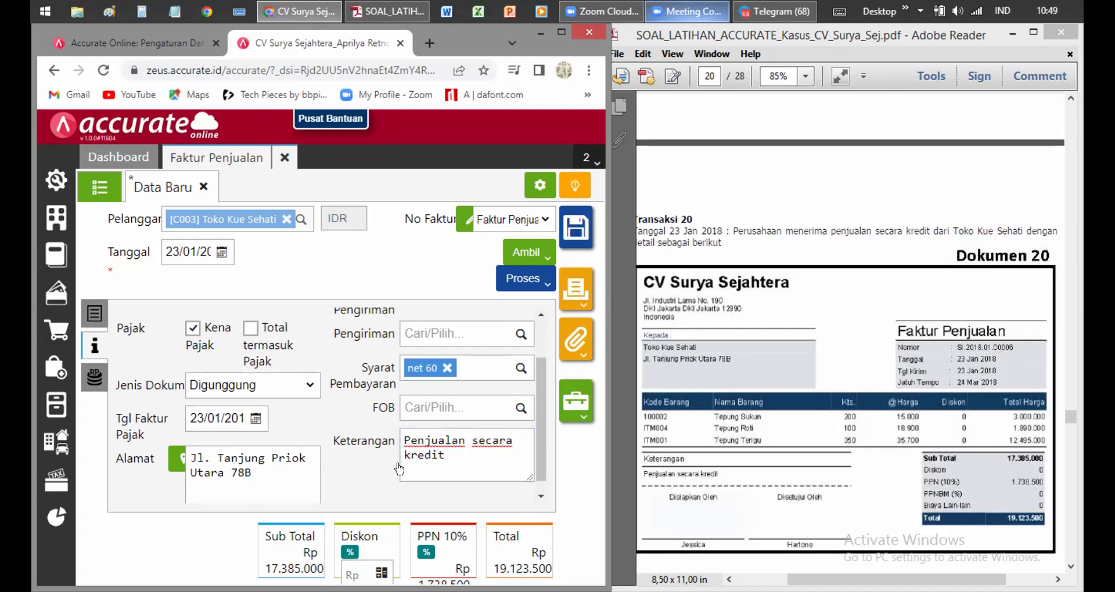
left_click(99, 318)
left_click(584, 233)
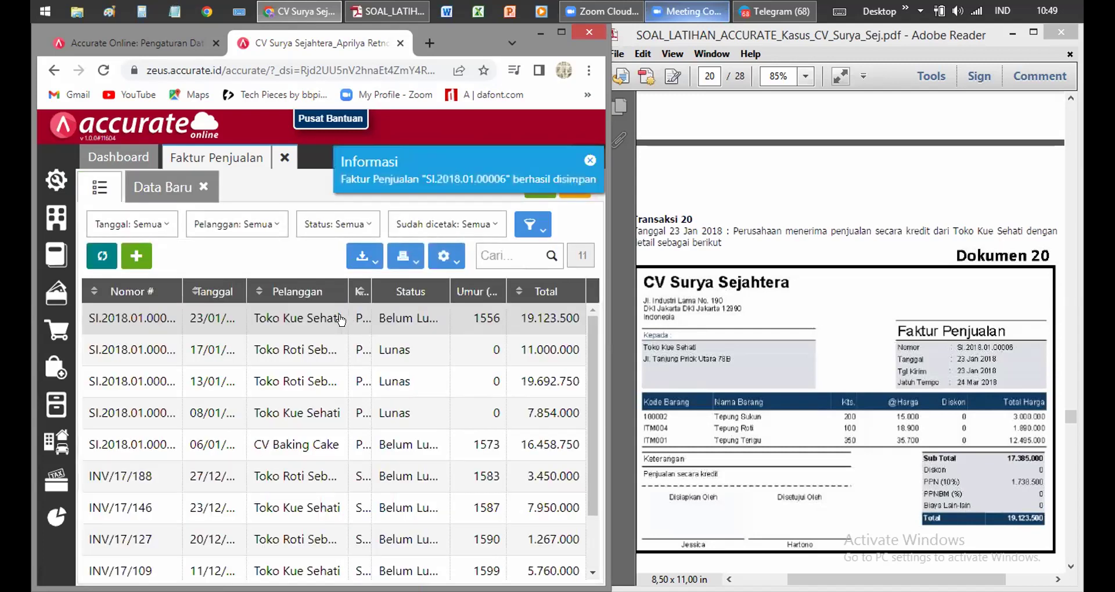
Switch to the exercise PDF in Adobe Reader and go to Transaksi 21 with Dokumen 21-1.
left_click(810, 437)
scroll(812, 434, "down", 5)
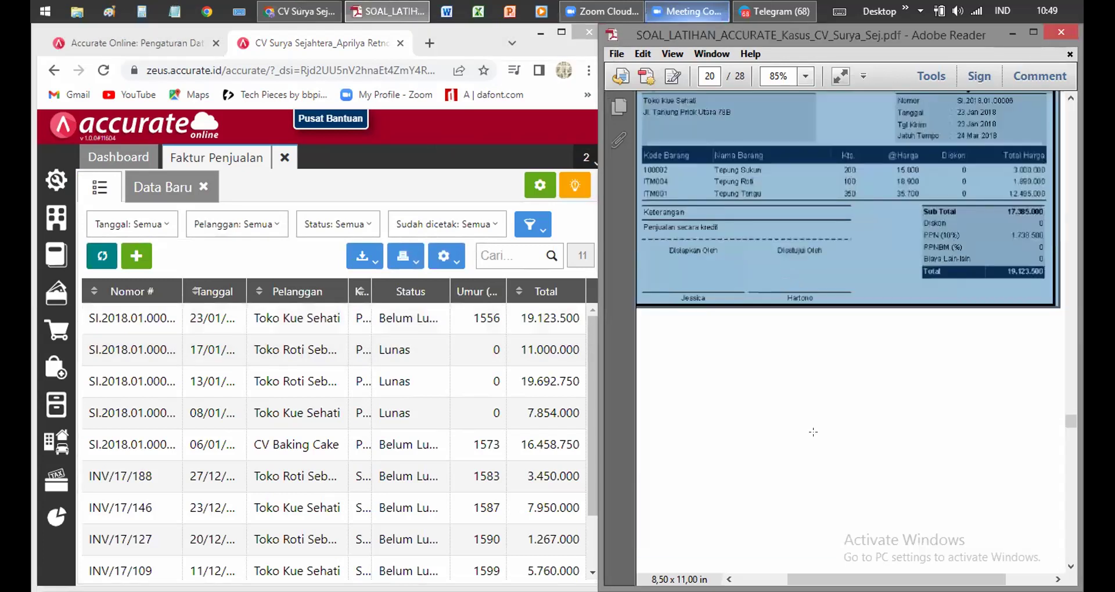
scroll(813, 432, "down", 8)
scroll(845, 246, "down", 1)
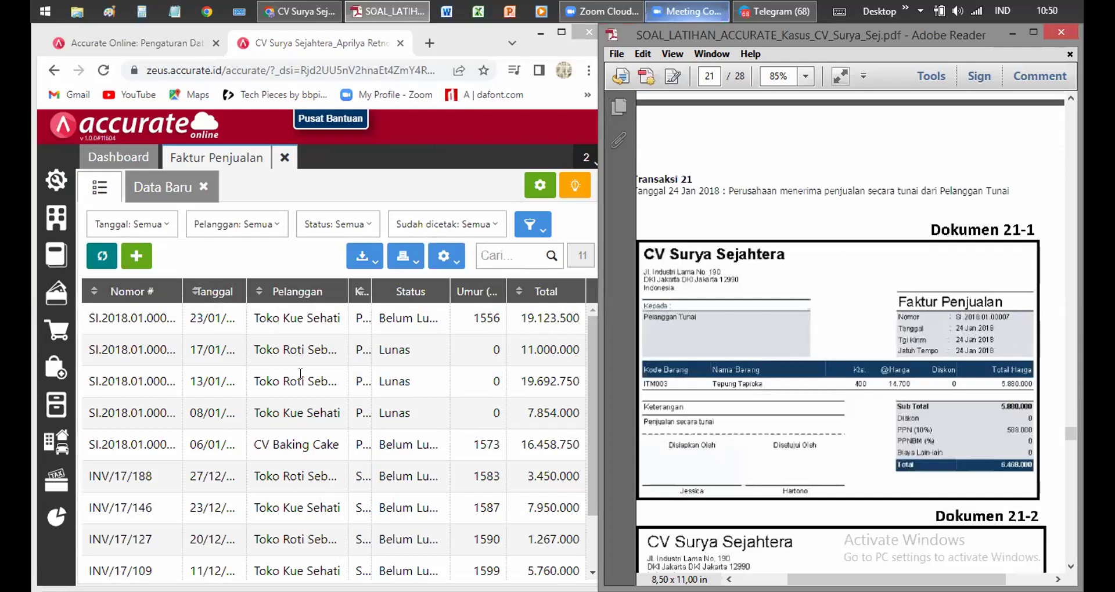
left_click(843, 222)
left_click(787, 190)
Switch back to Accurate Online and open a new Faktur Penjualan for the customer Pelanggan Tunai (C001).
left_click(53, 386)
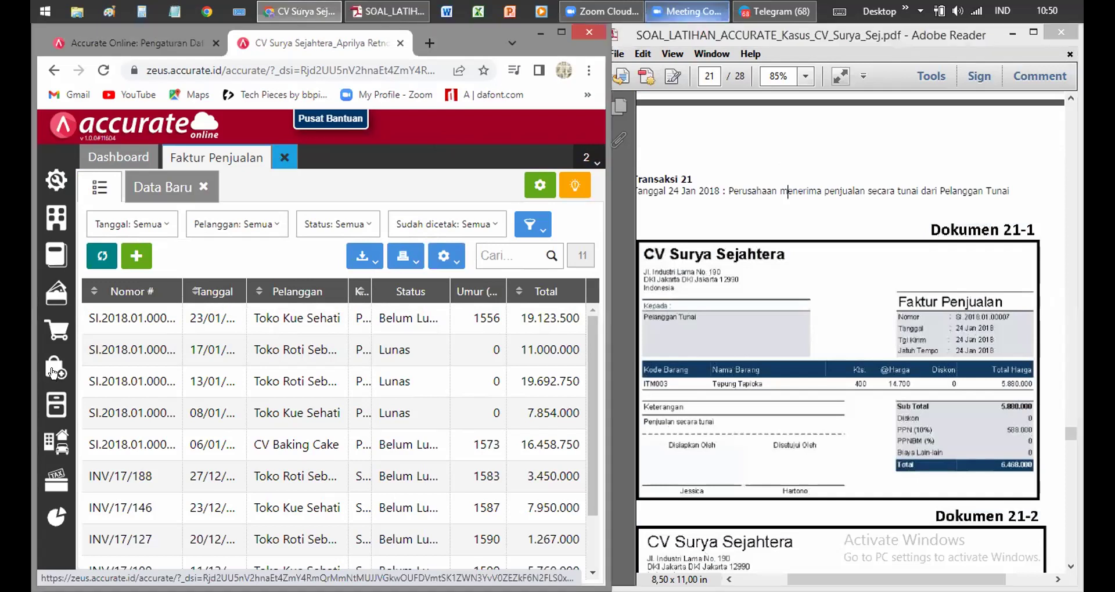
left_click(55, 338)
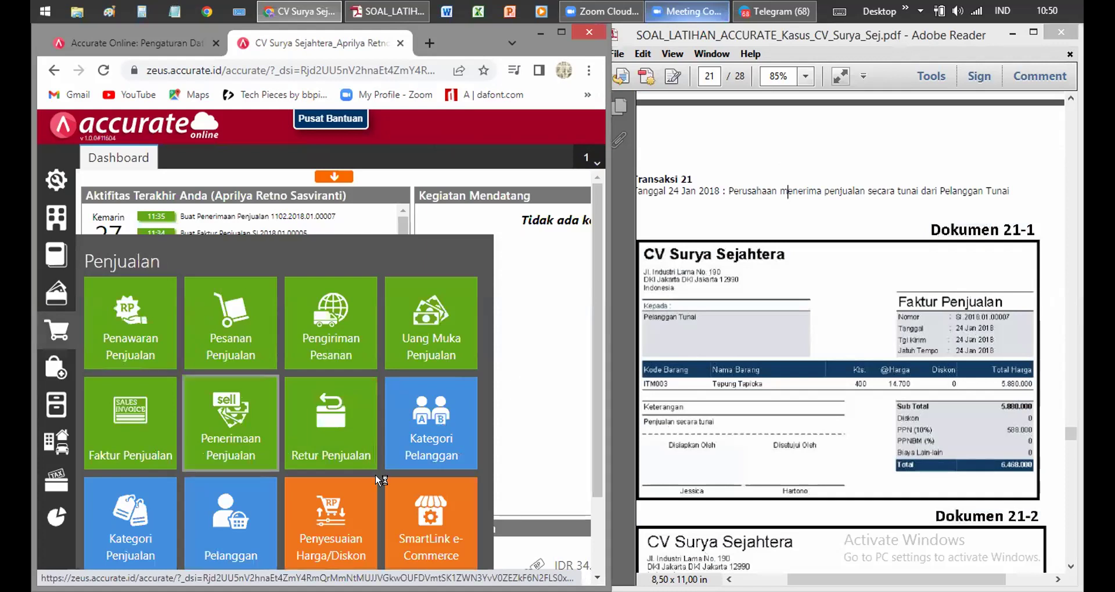
left_click(134, 439)
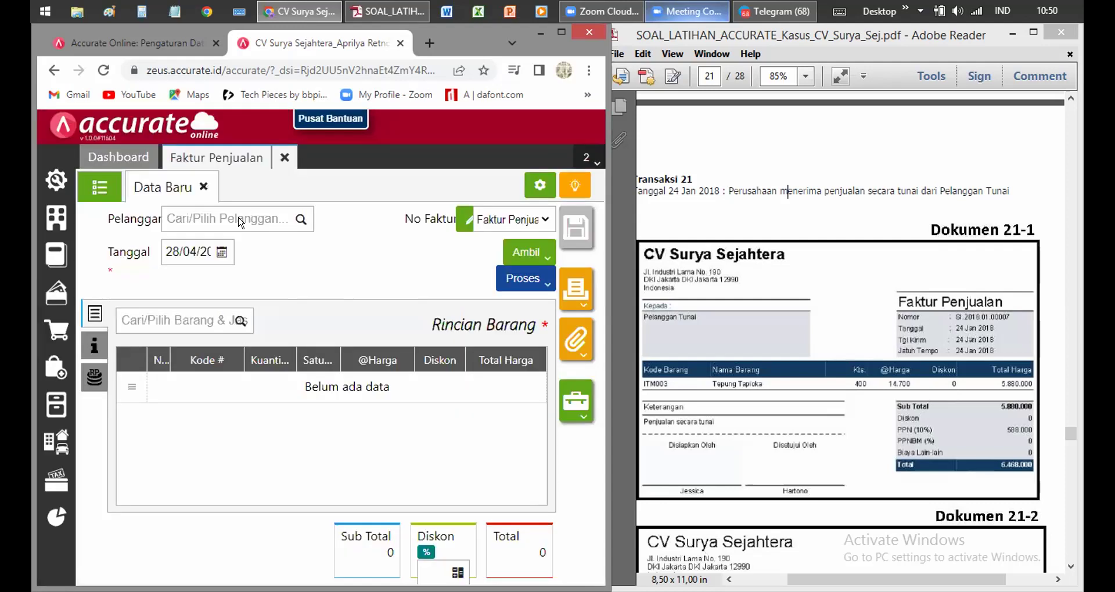
left_click(240, 217)
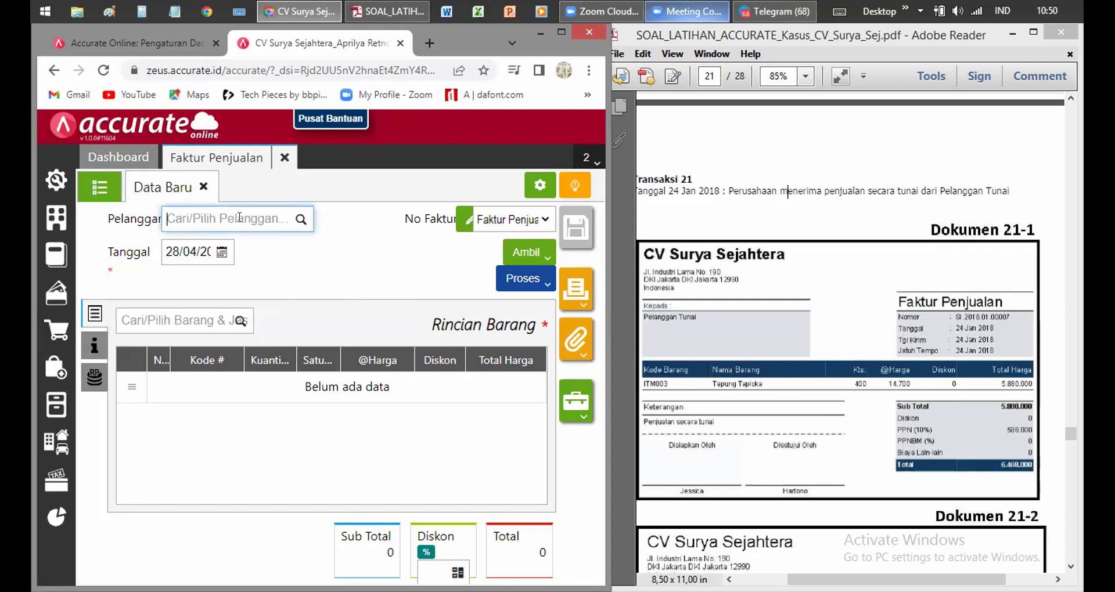
type("pel")
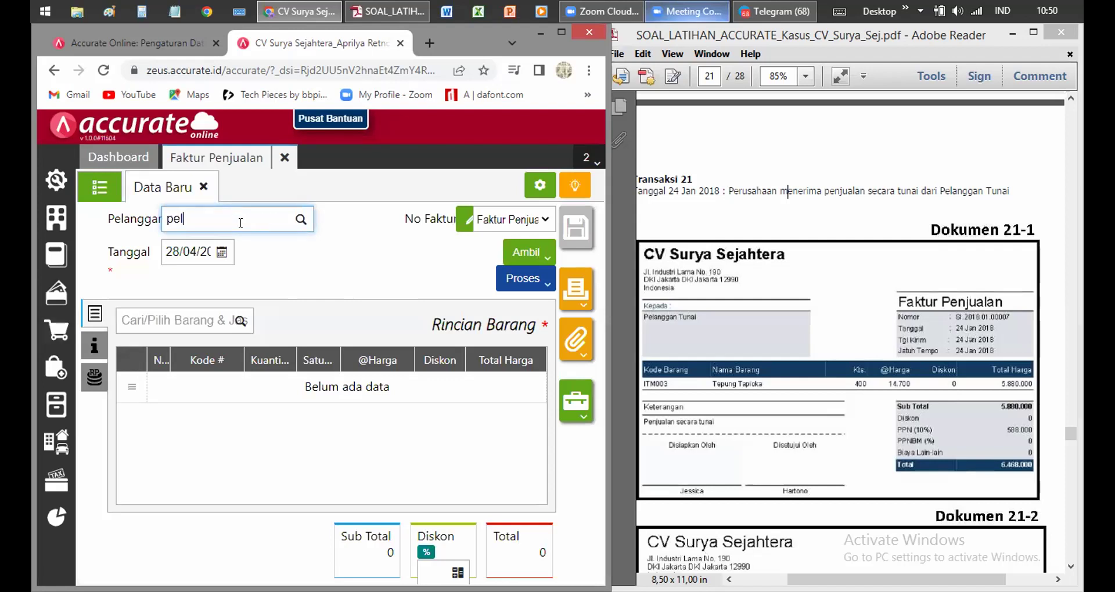
left_click(240, 248)
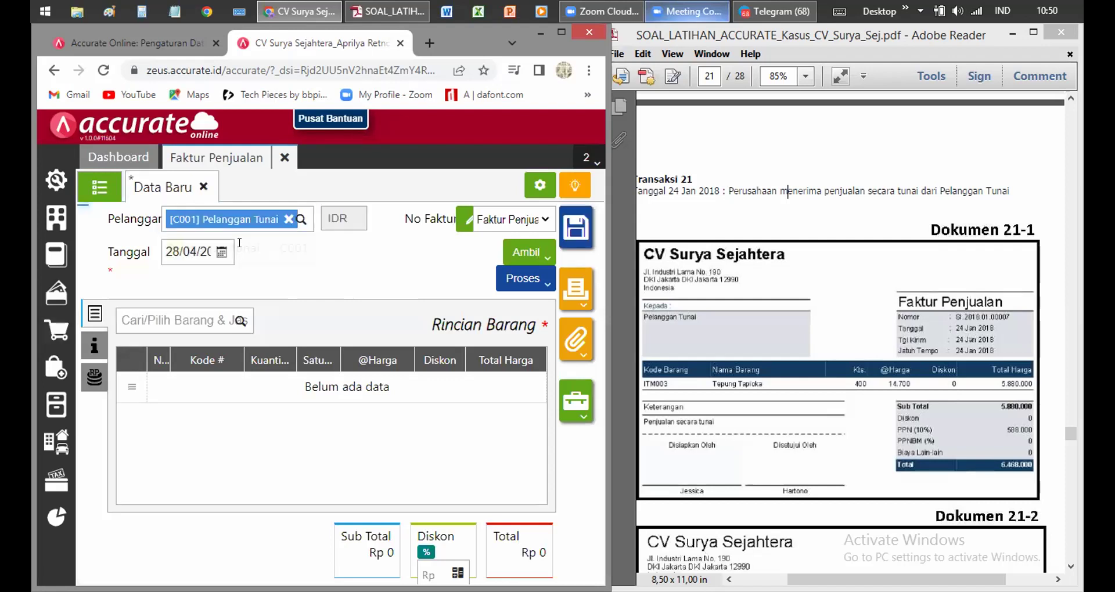
Set the new invoice's Tanggal to 24/01/2018.
left_click(205, 247)
type("2")
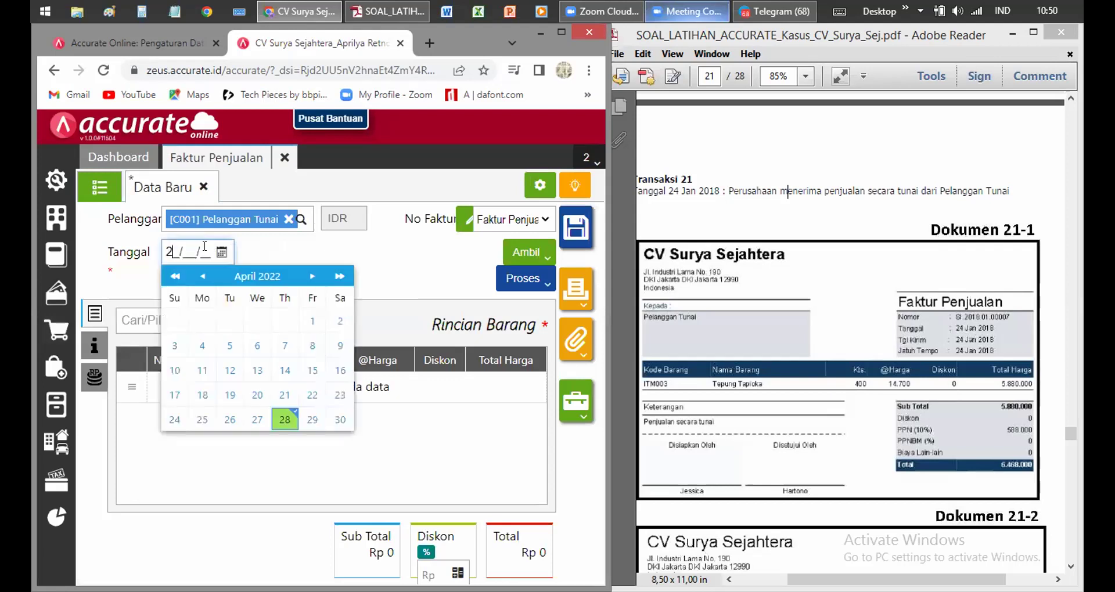
type("4/01/2012018")
left_click(217, 255)
left_click(220, 253)
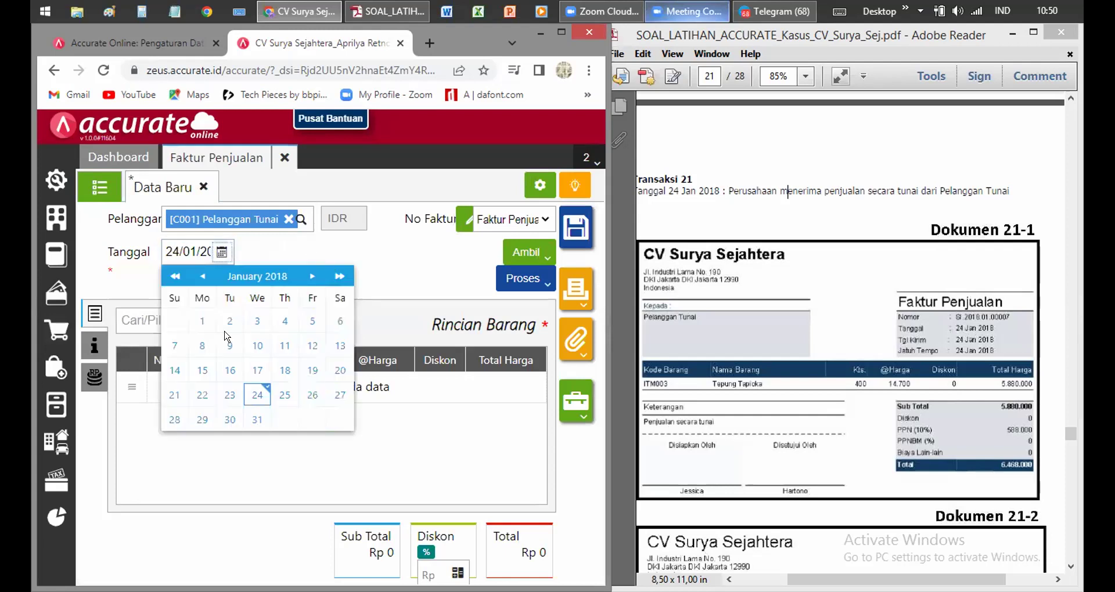
Add Tepung Tapioka (ITM003) to the cash sales invoice with a quantity of 400.
left_click(203, 320)
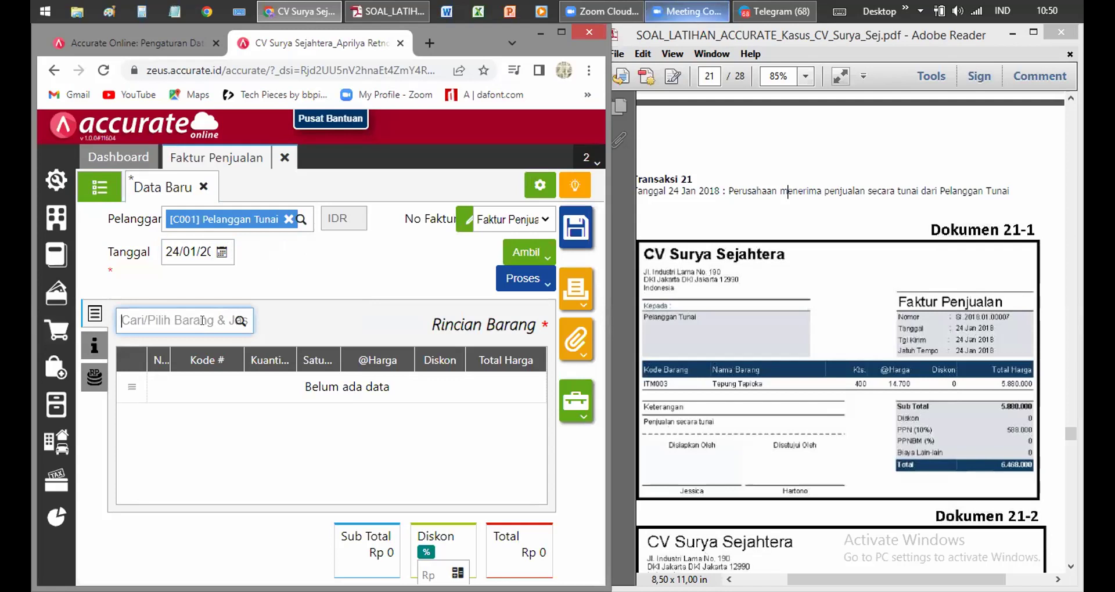
type("tapo")
key("BackSpace")
type("io")
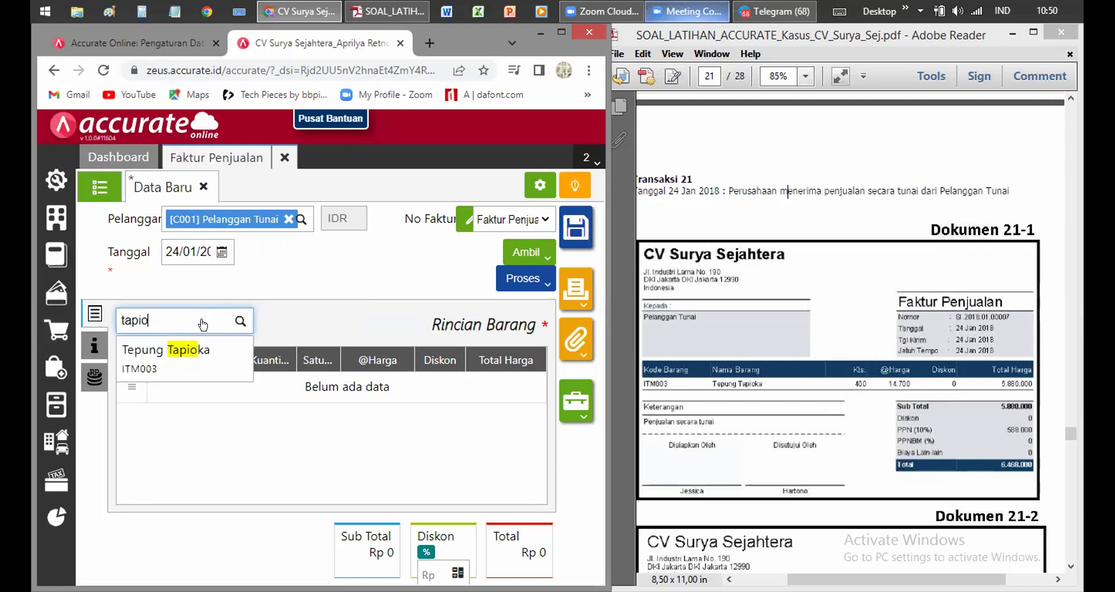
left_click(200, 371)
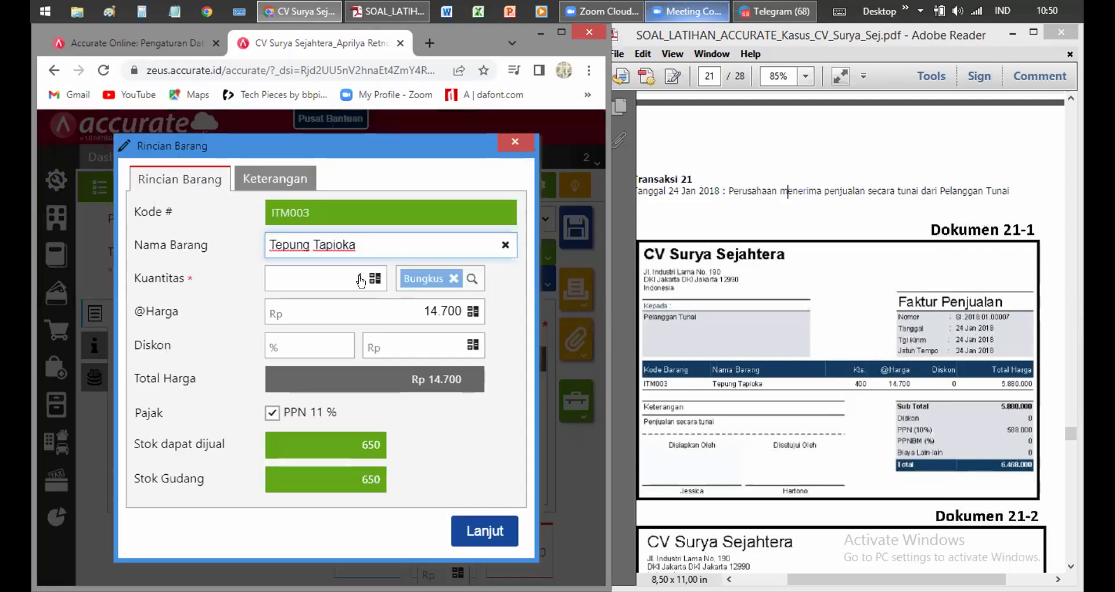
left_click(361, 282)
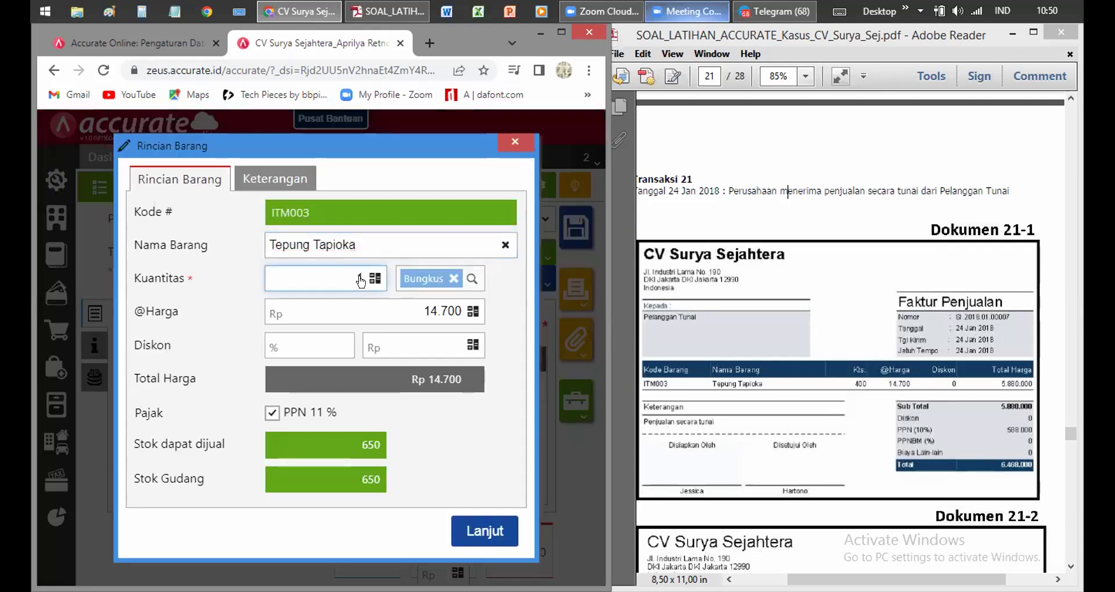
type("400")
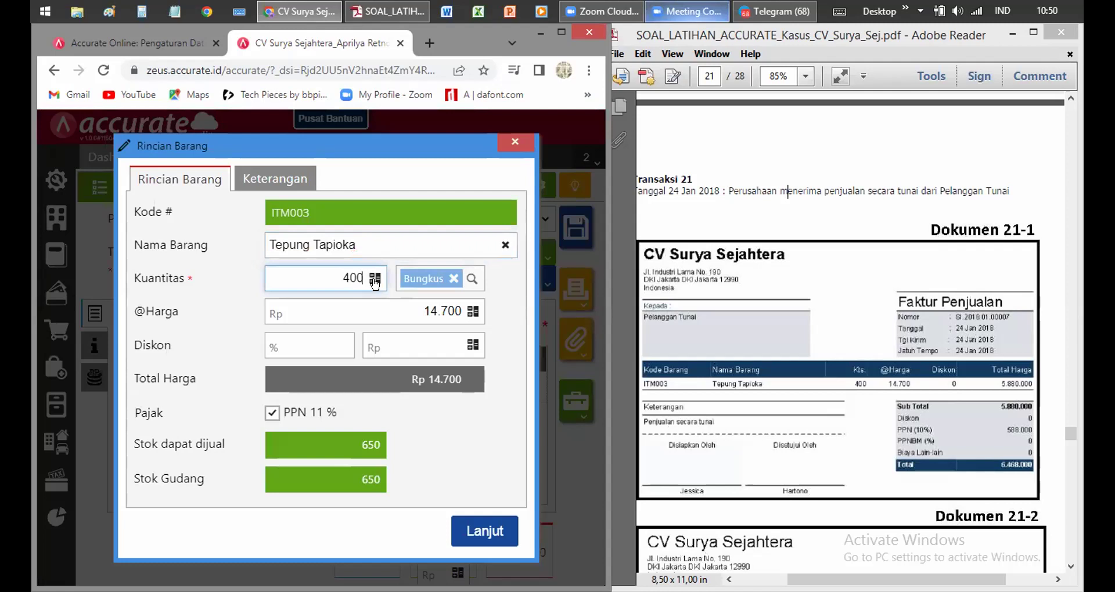
left_click(475, 450)
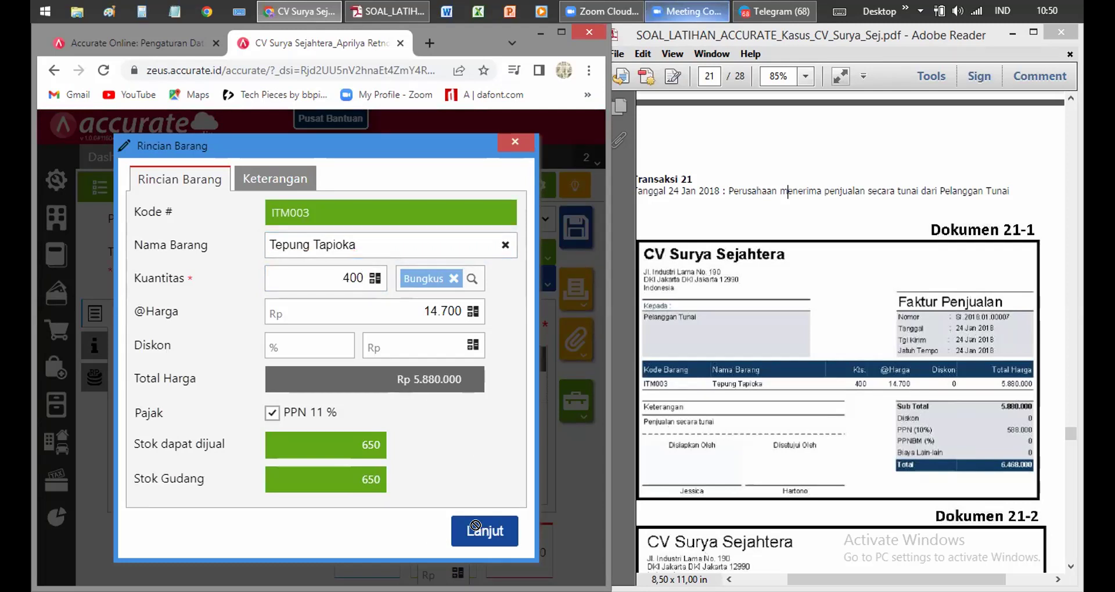
left_click(482, 531)
Set the cash sales invoice's PPN rate to Tarif 10%.
left_click(425, 556)
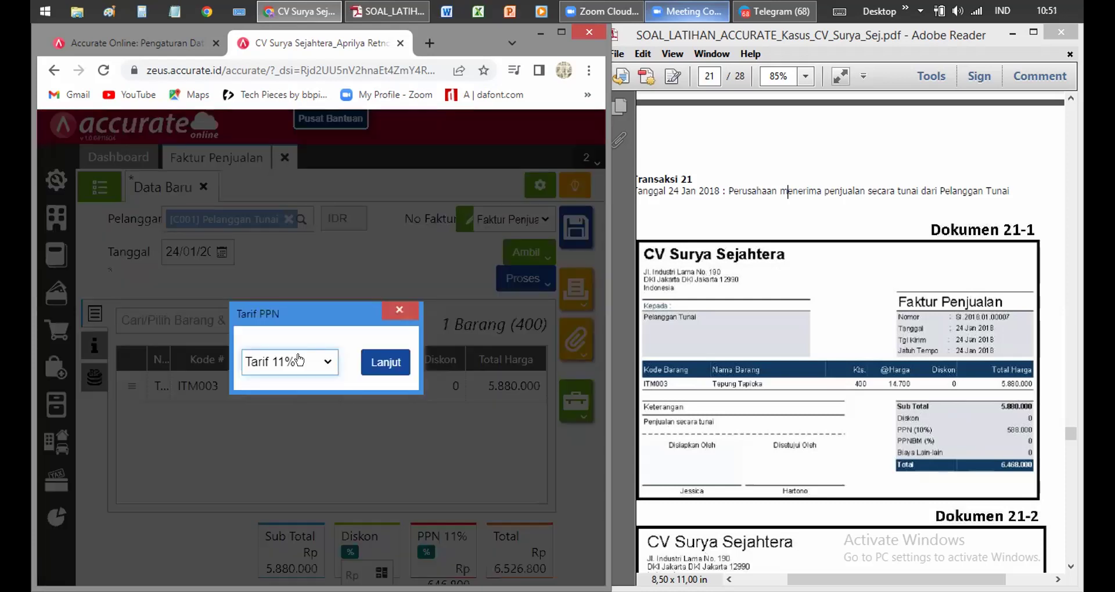
left_click(298, 360)
left_click(307, 378)
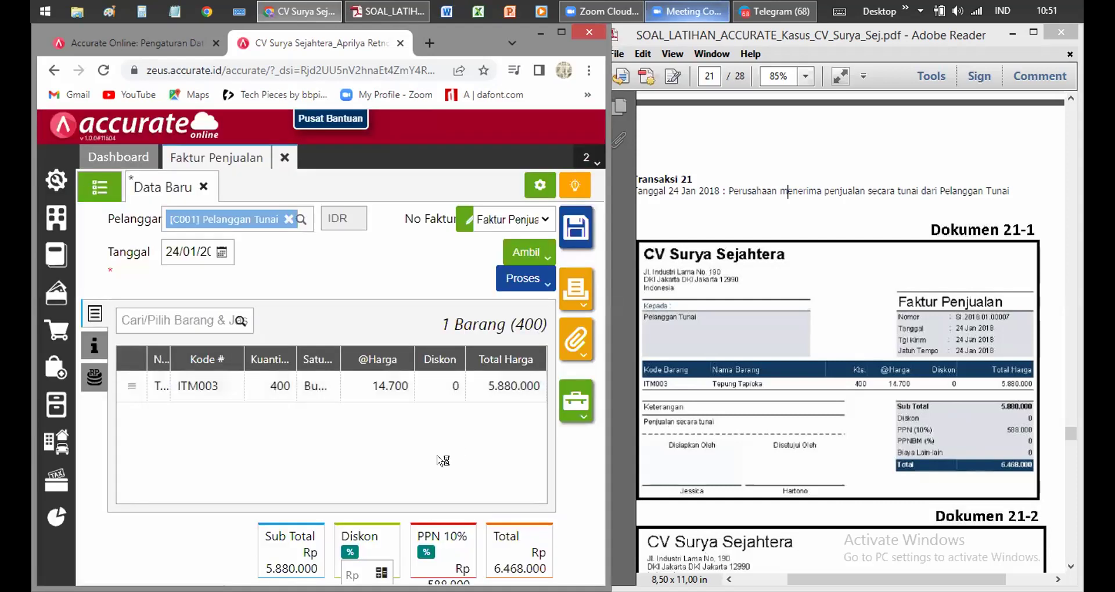
Set the Tgl Pengiriman in the cash sales invoice's Info lainnya to 24/01/2018.
left_click(93, 347)
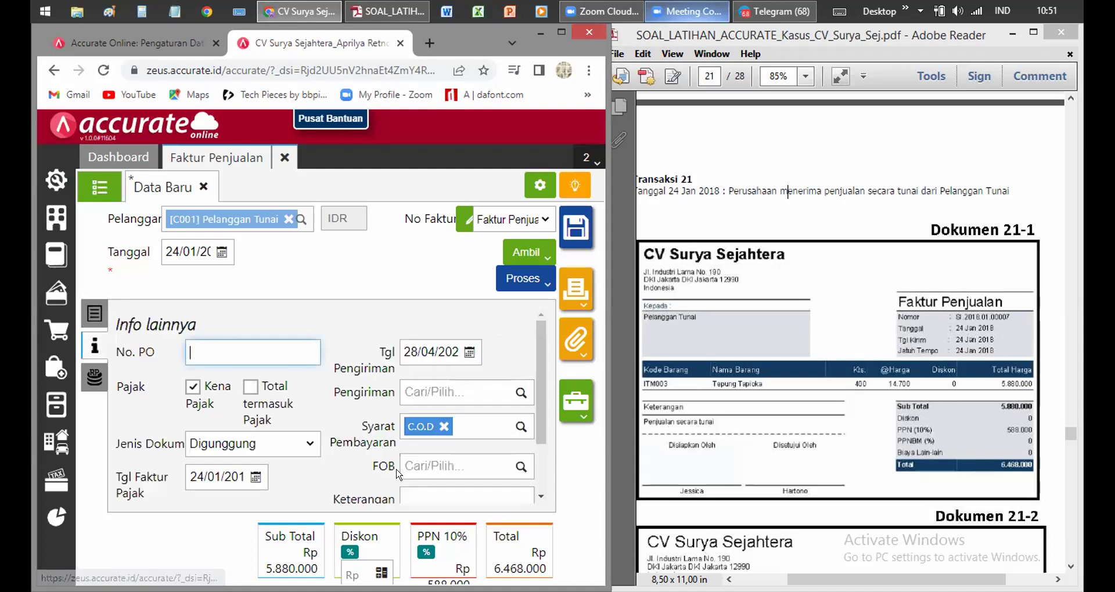
left_click(432, 351)
type("24012018")
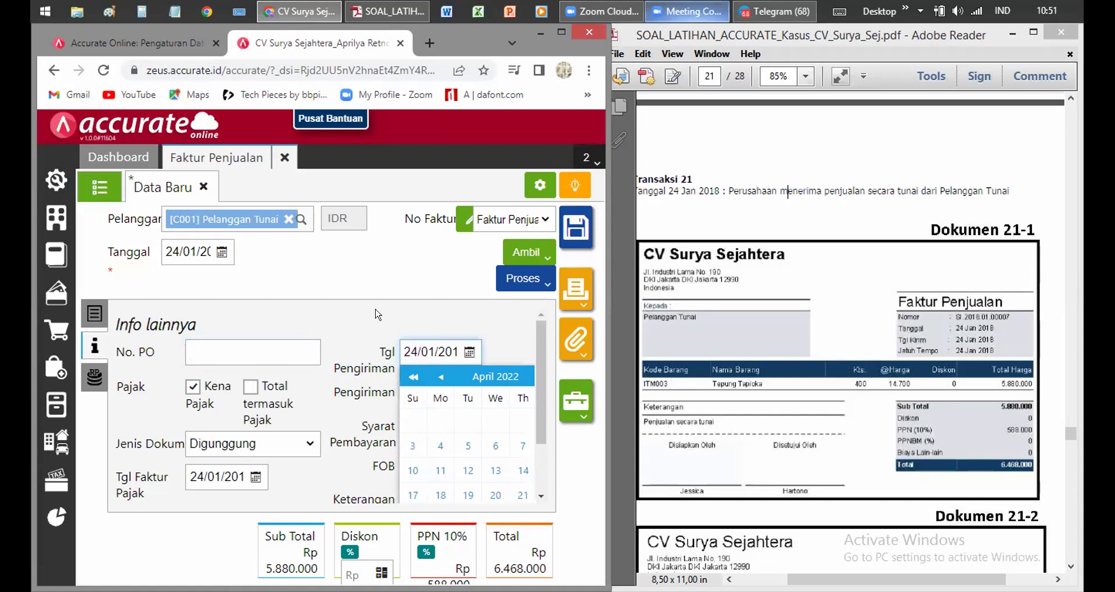
left_click(536, 370)
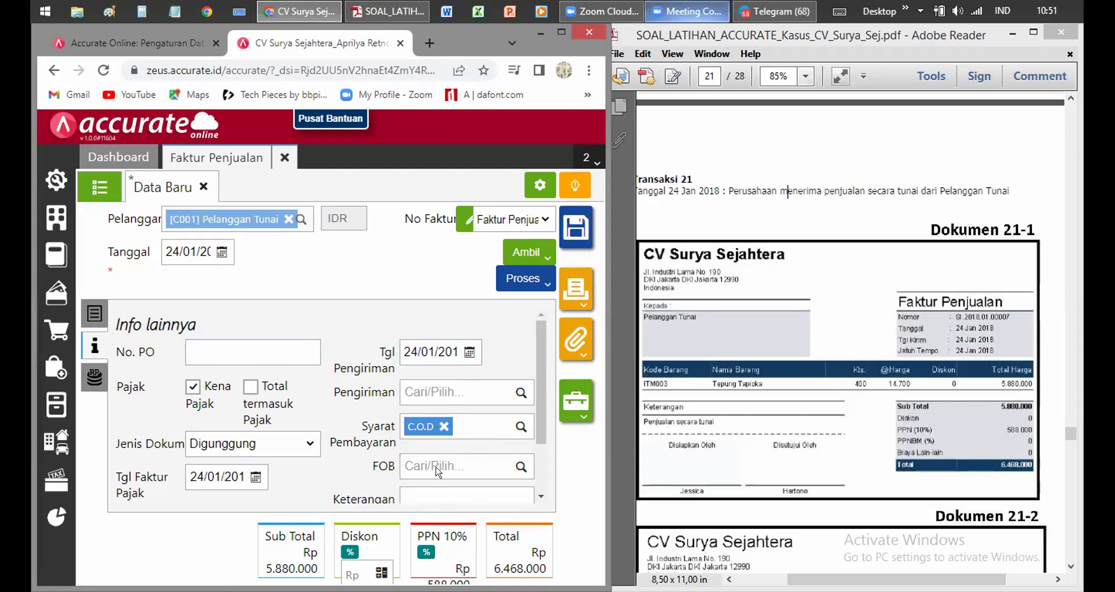
left_click(463, 352)
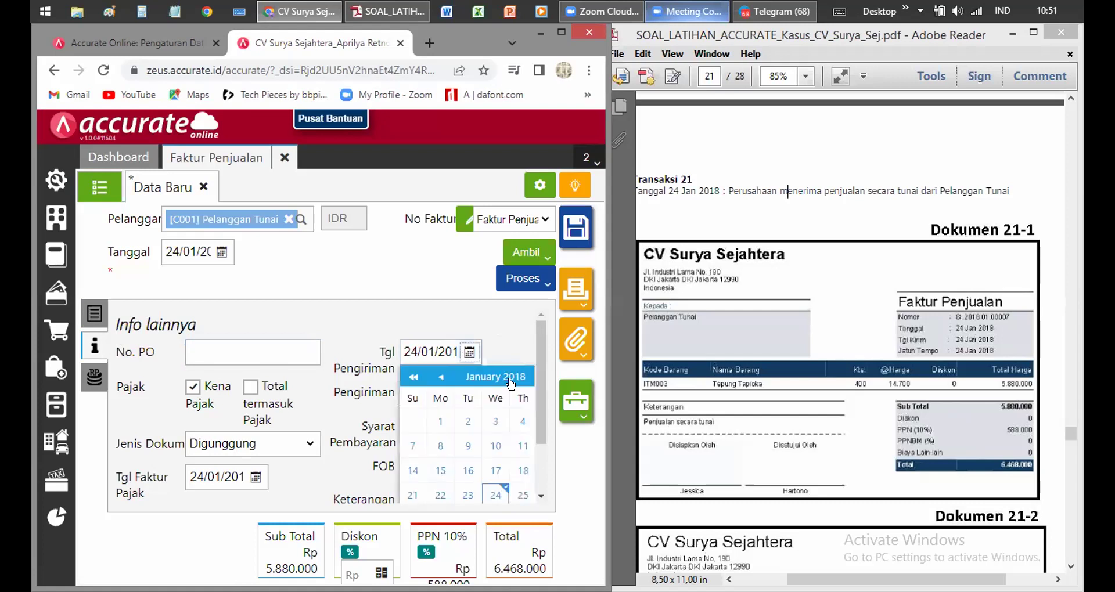
Enter "Penjualan secara tunai" as the cash sales invoice's Keterangan.
left_click(534, 405)
left_click(465, 438)
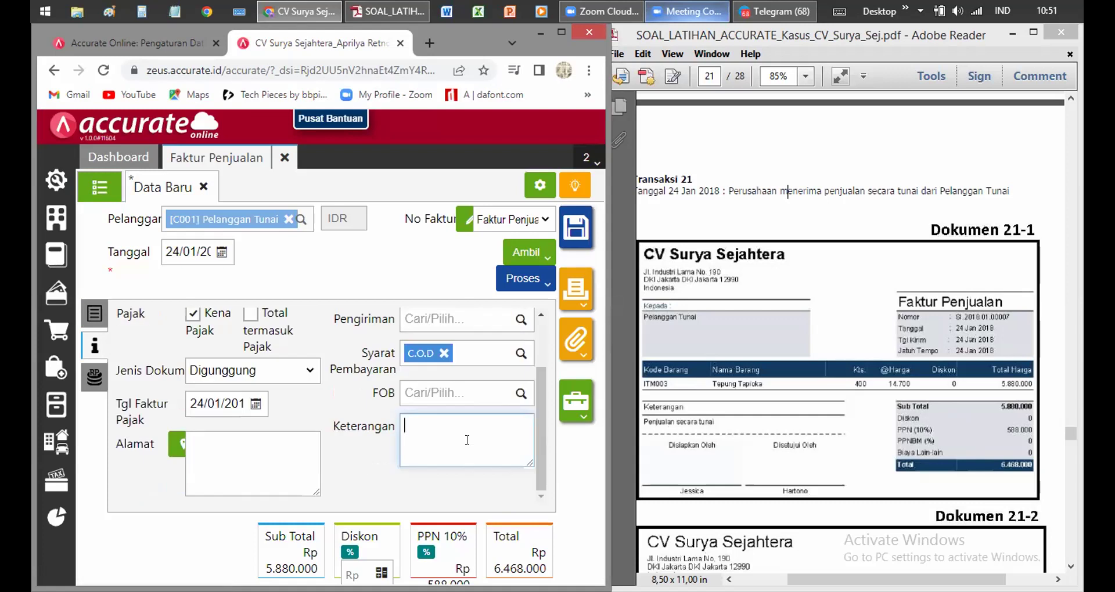
type("Penjualan secara tunai")
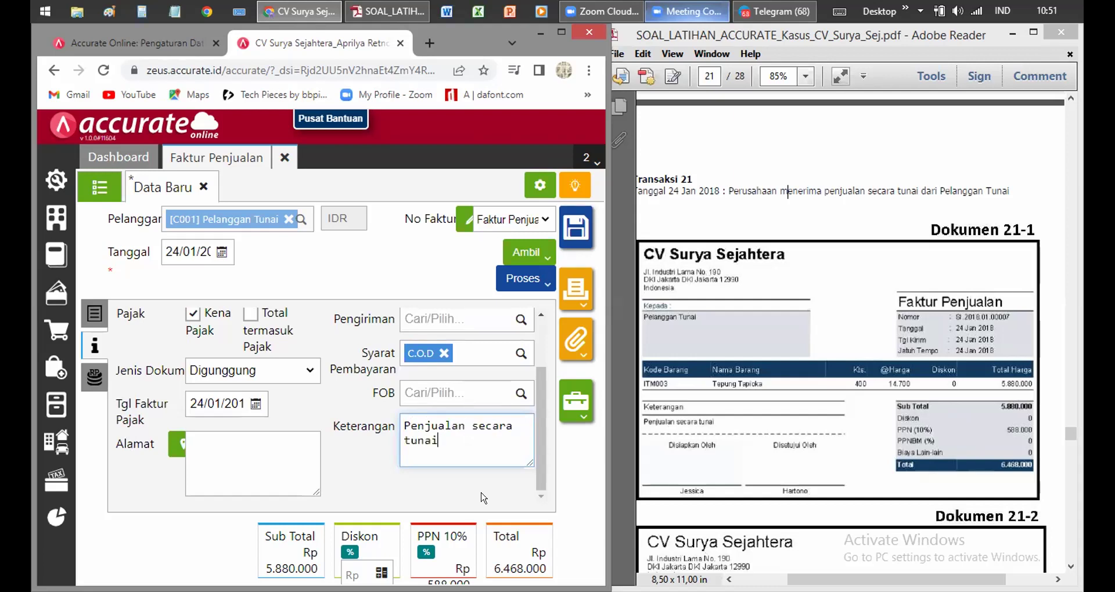
left_click(482, 490)
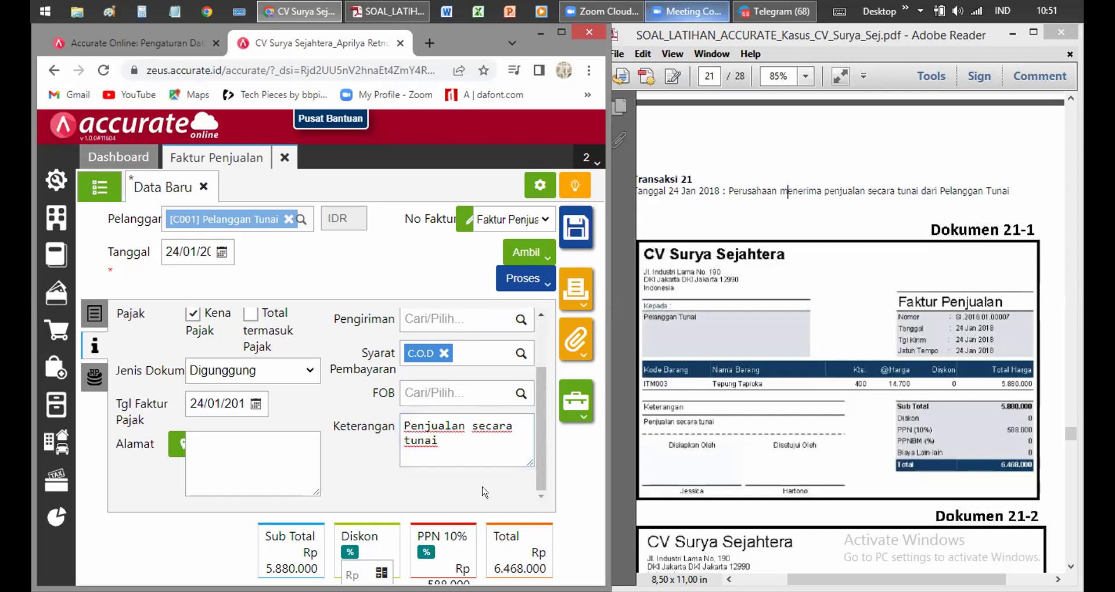
Save the cash sales invoice by processing it directly to Pembayaran.
scroll(534, 430, "up", 3)
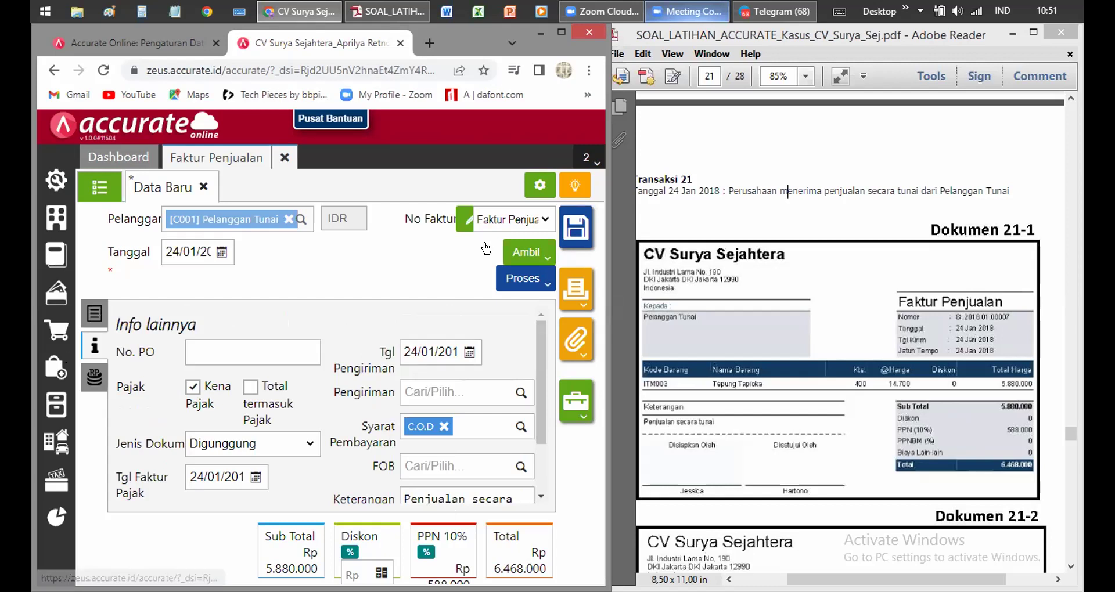
left_click(529, 282)
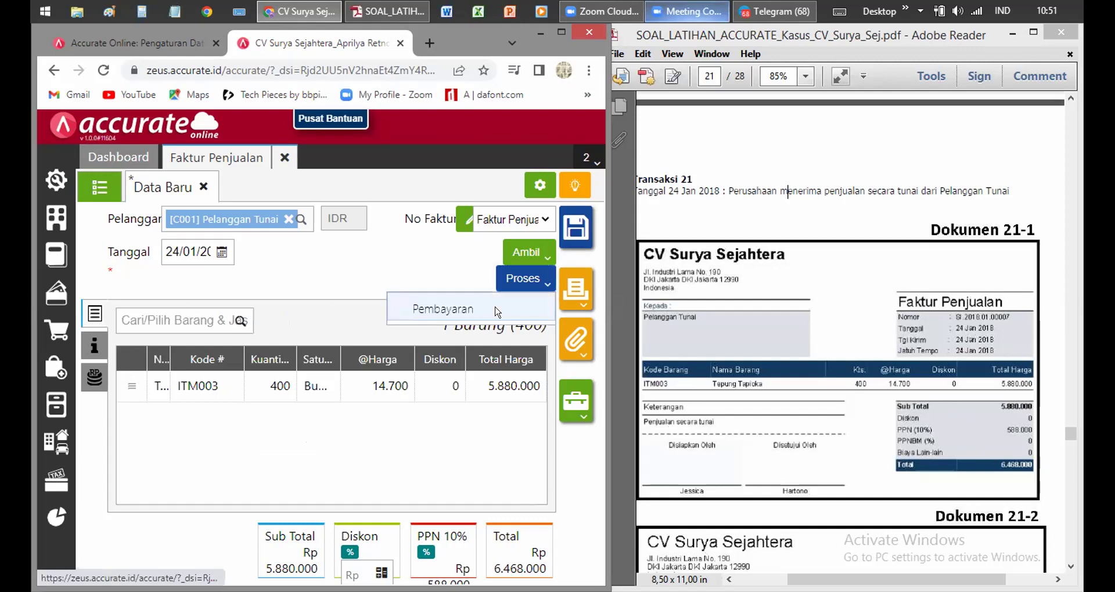
left_click(497, 312)
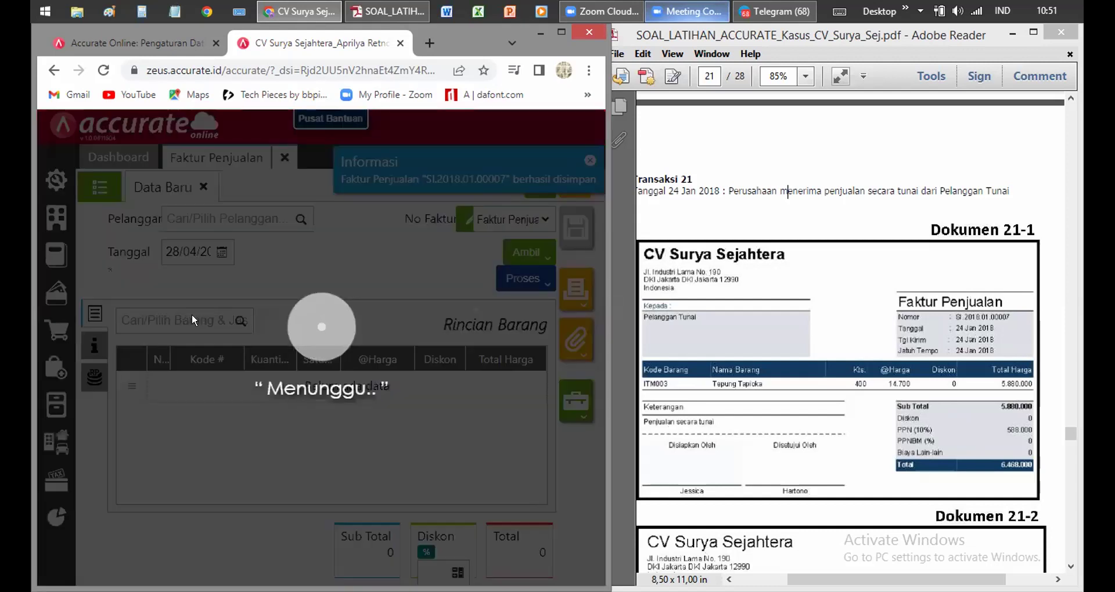
Consult Dokumen 21-2 in the exercise PDF and set the sales receipt's Bank to Kas.
left_click(789, 436)
scroll(796, 435, "down", 5)
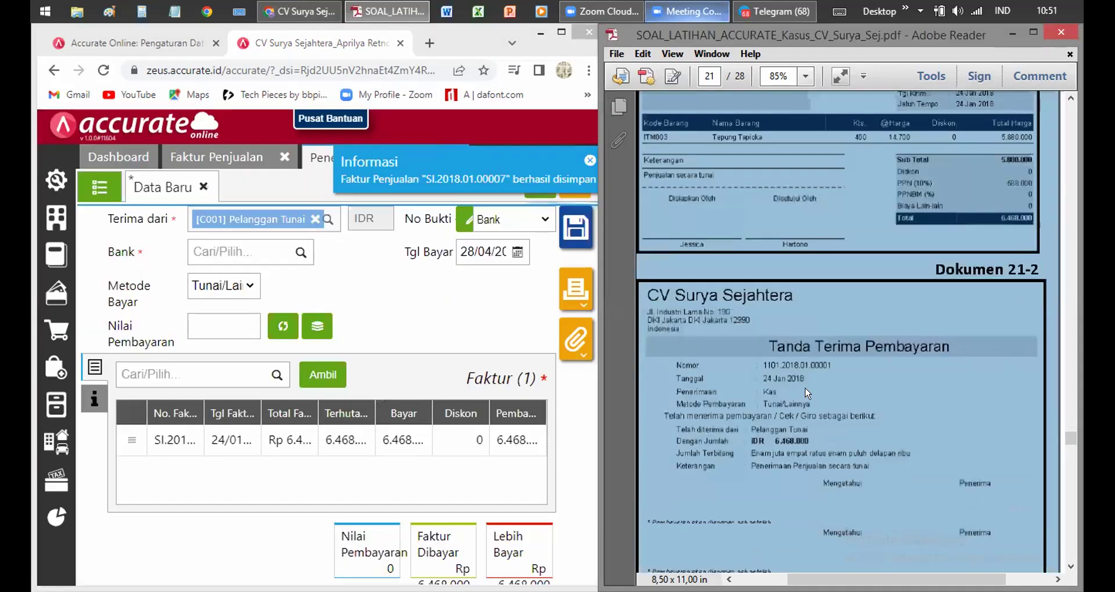
left_click(250, 246)
type("kas")
key("Return")
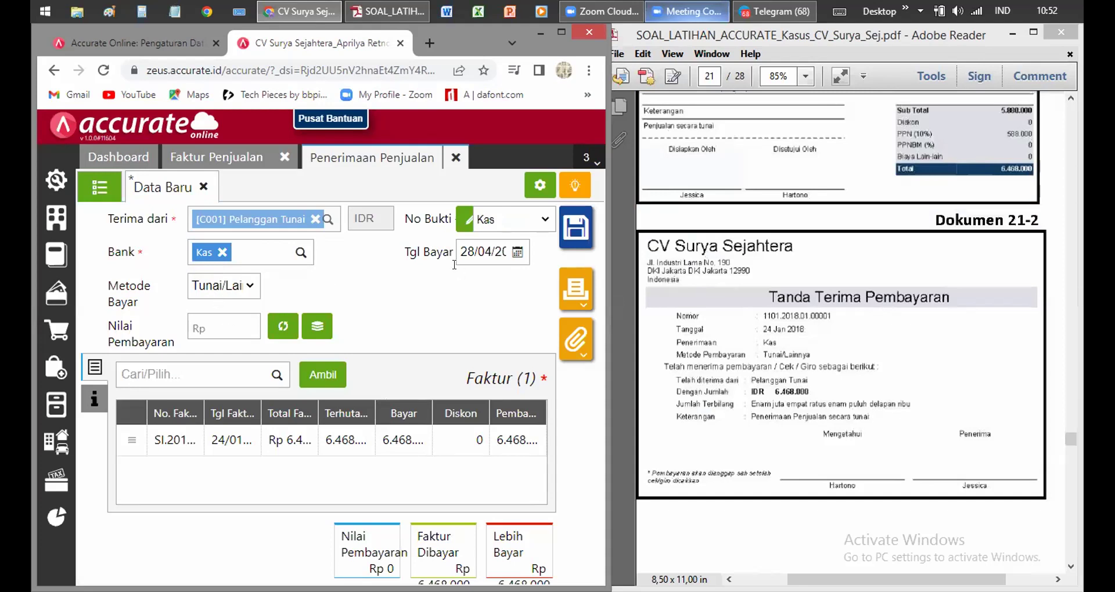
Set the receipt's Tgl Bayar to 24/01/2018 and fill Nilai Pembayaran with the invoice's outstanding amount.
left_click(474, 249)
type("2")
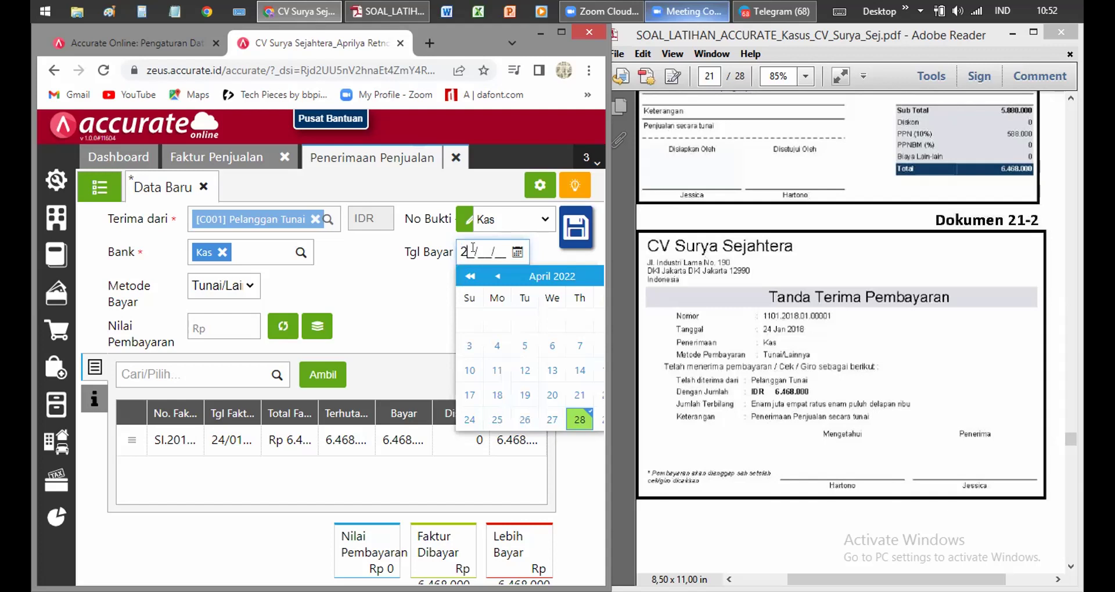
type("4/01/20")
left_click(414, 309)
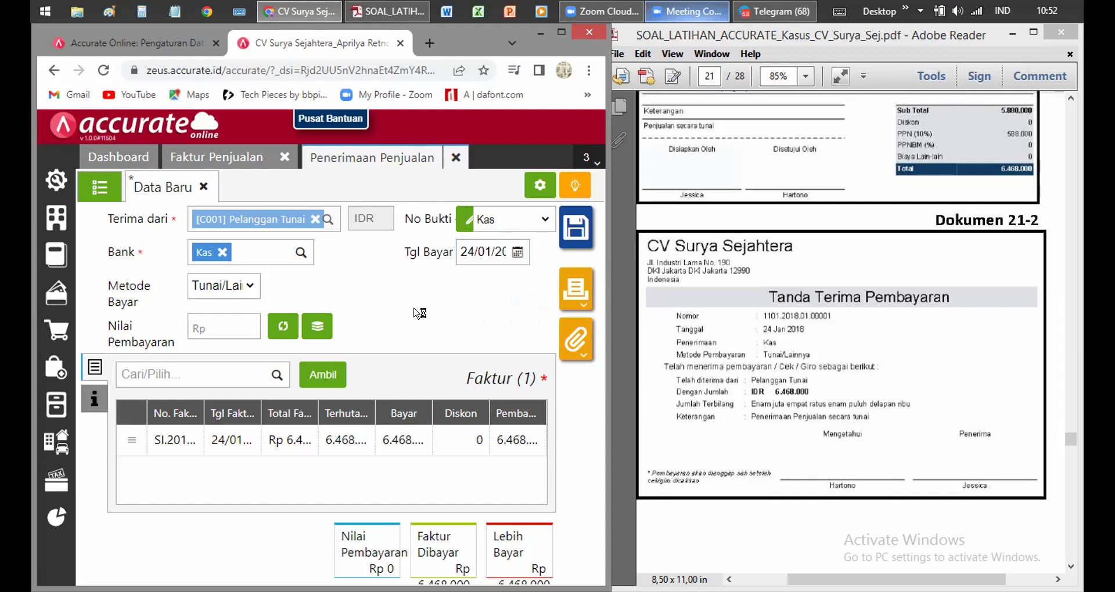
left_click(517, 252)
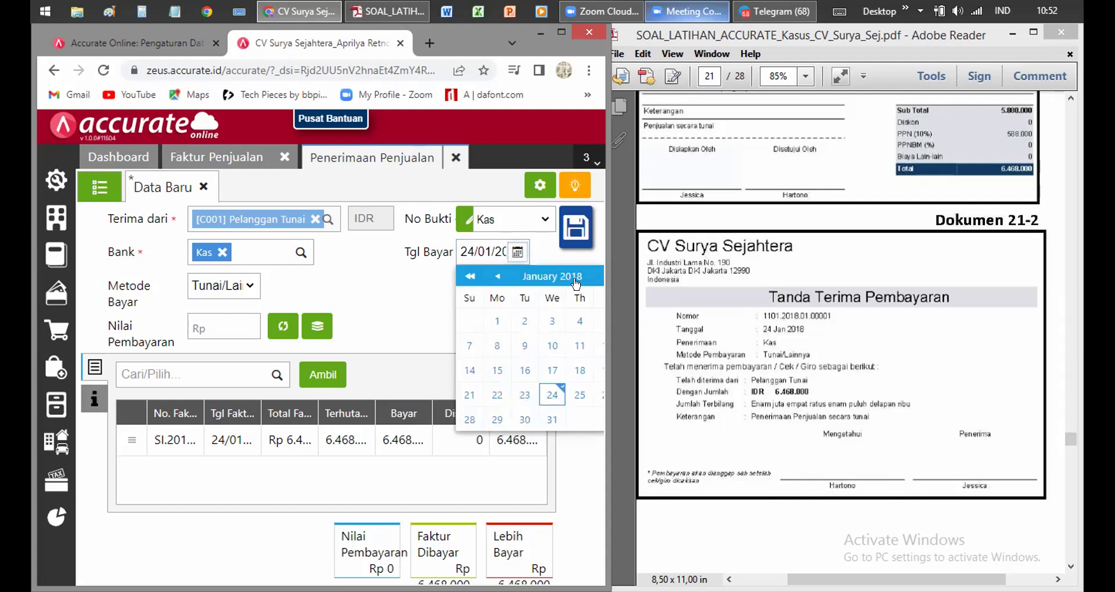
left_click(347, 332)
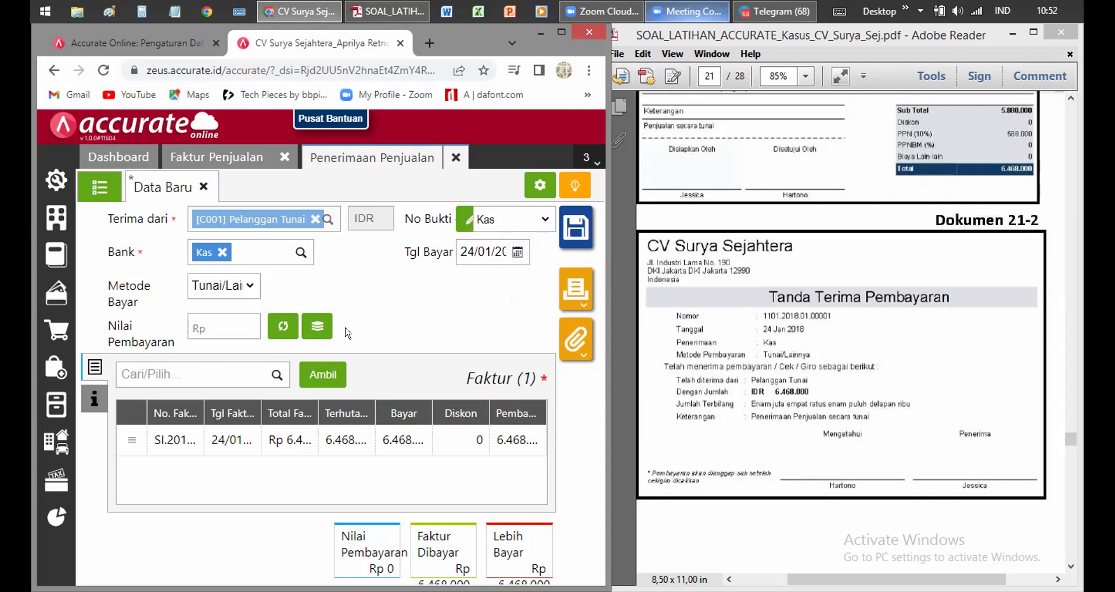
left_click(270, 324)
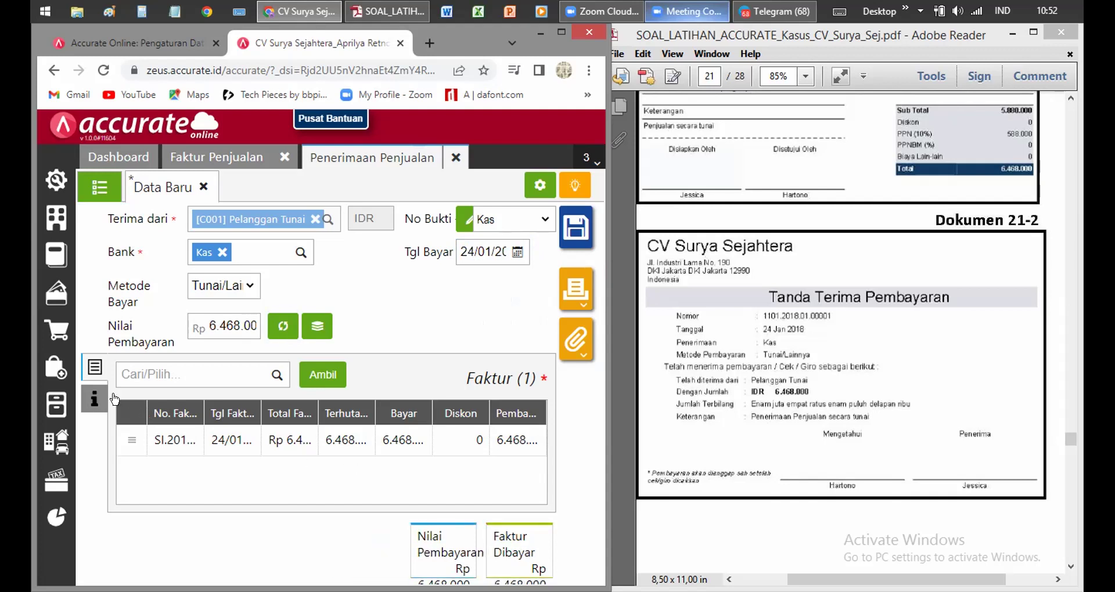
Enter "Penerimaan Penjualan secara tunai" as the receipt's Keterangan and save the receipt.
left_click(94, 400)
left_click(93, 370)
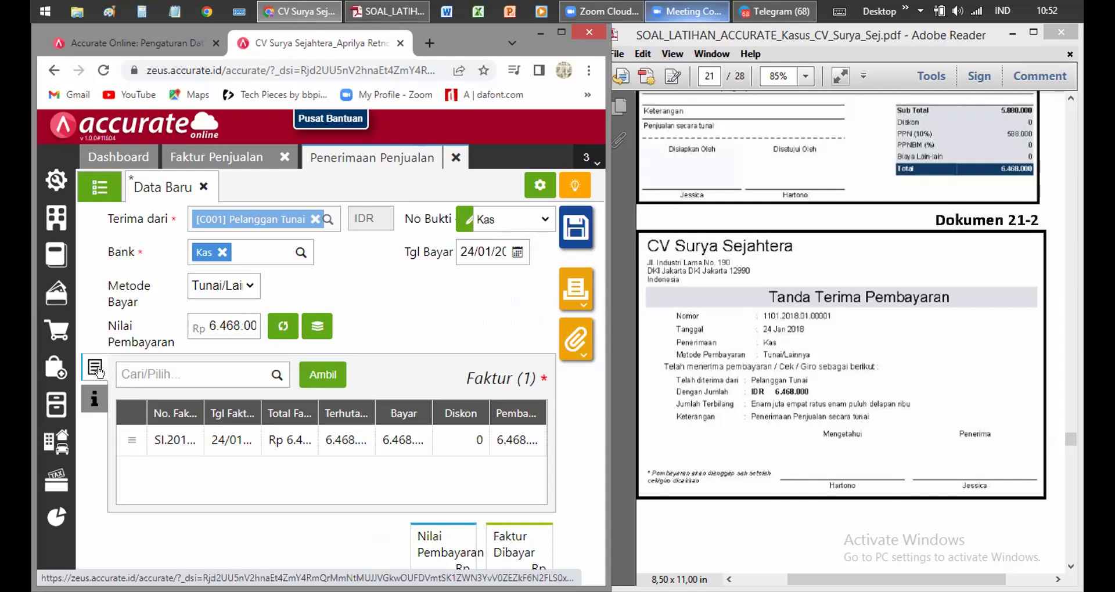
left_click(203, 375)
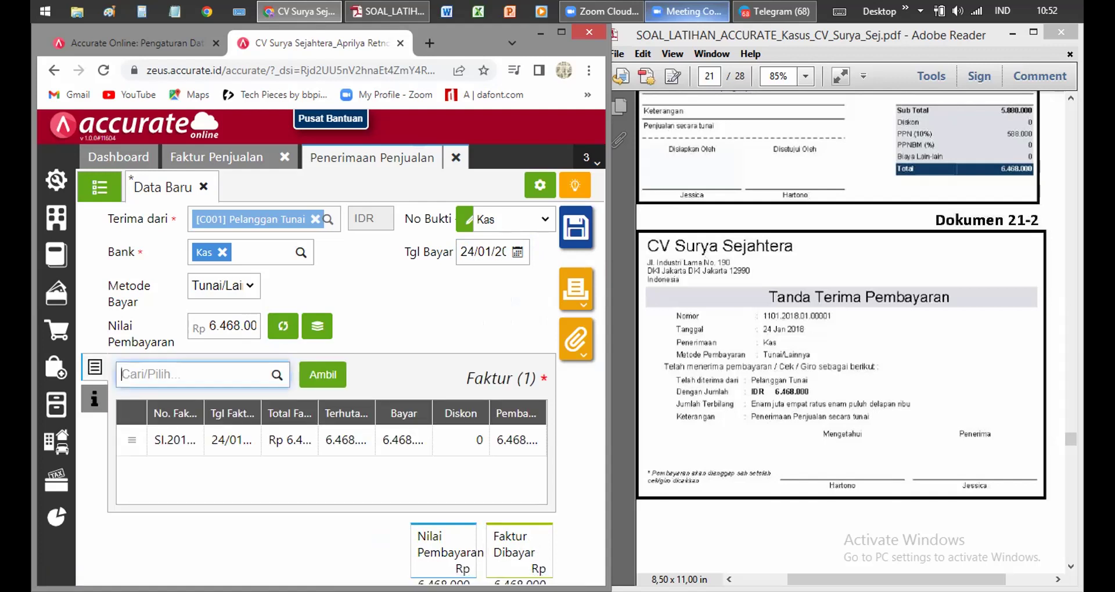
left_click(106, 413)
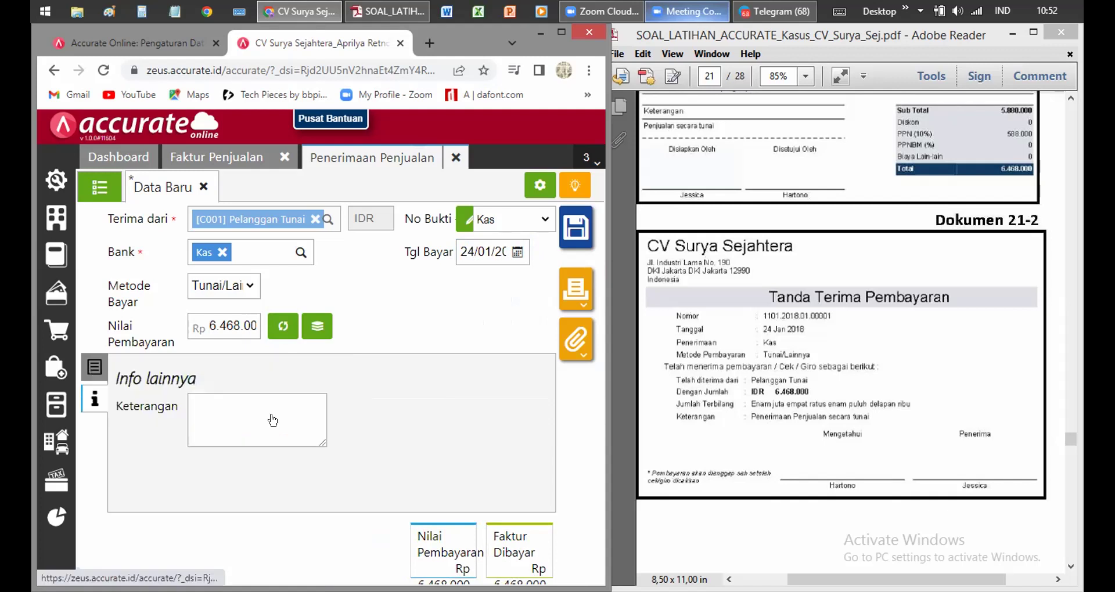
left_click(272, 415)
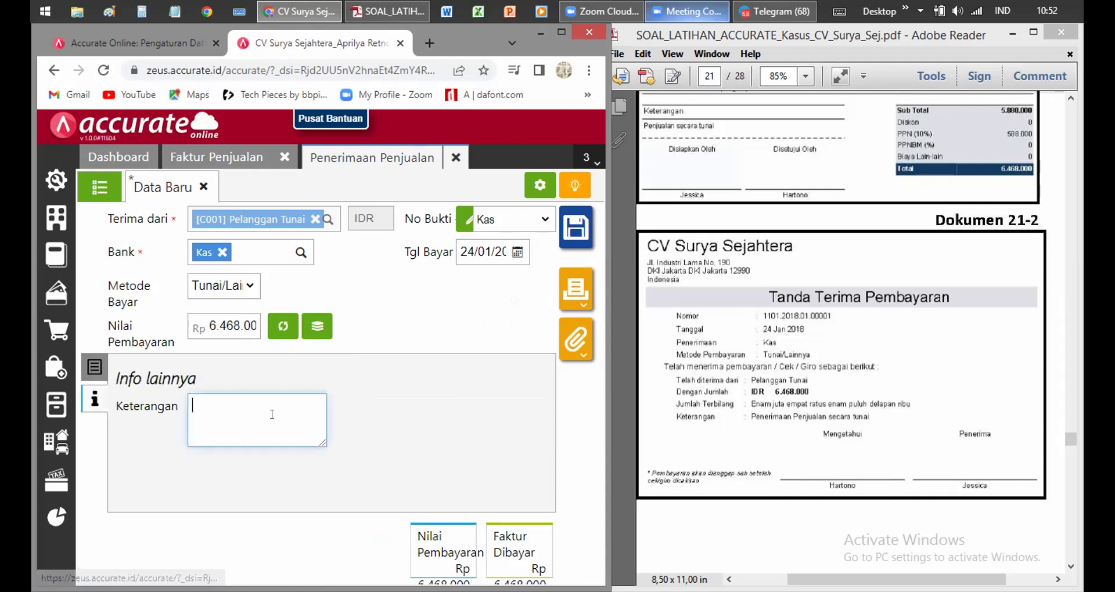
type("Penerimaan Penjul")
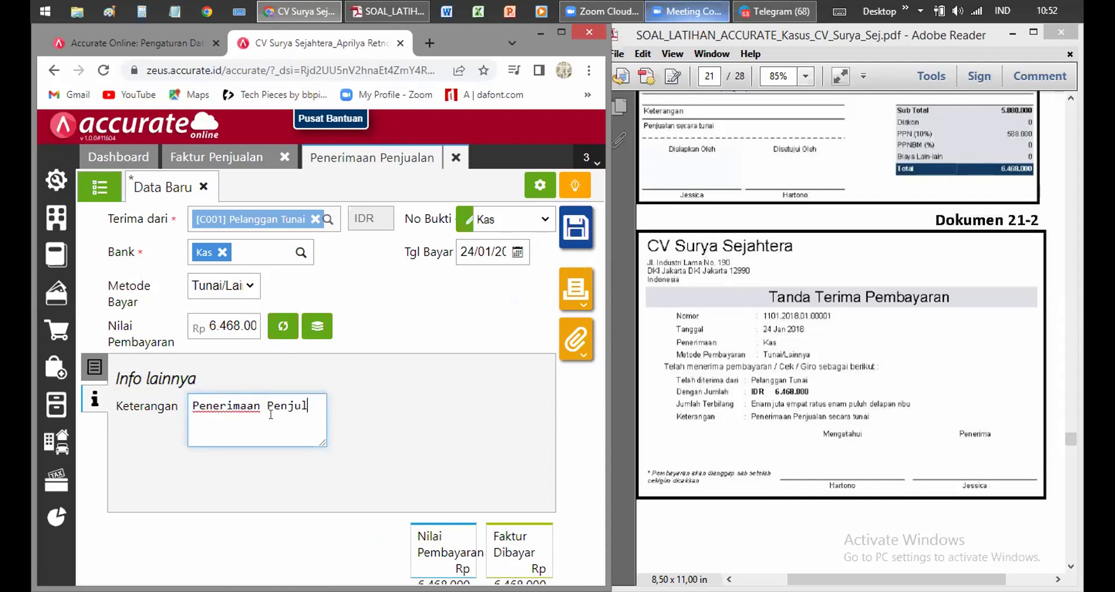
type("an")
key("BackSpace")
key("BackSpace")
key("BackSpace")
type("alan secara t")
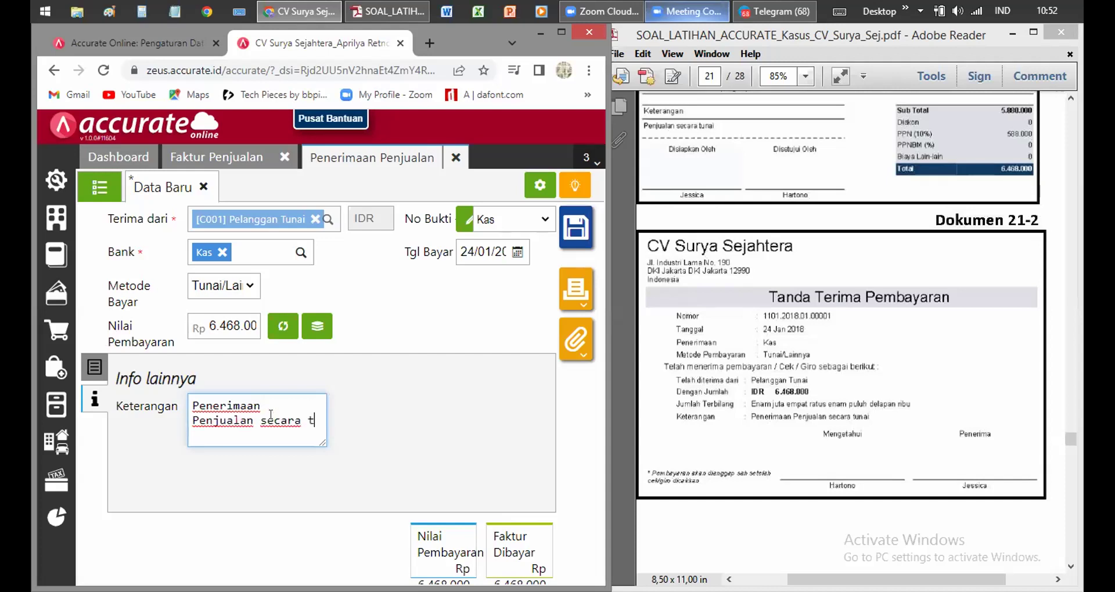
type("unai")
left_click(93, 369)
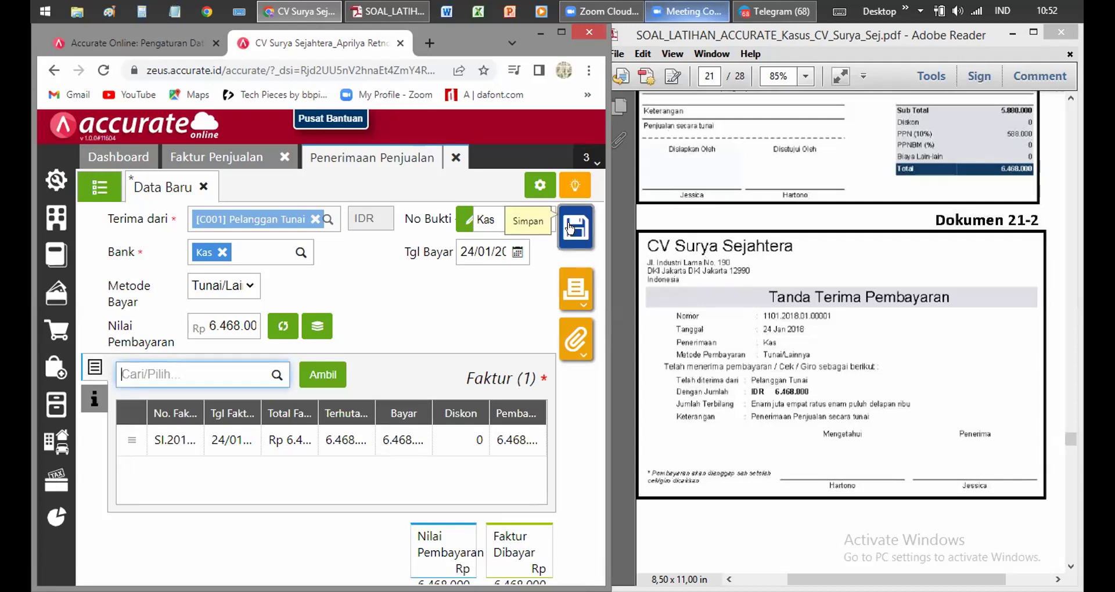
left_click(571, 228)
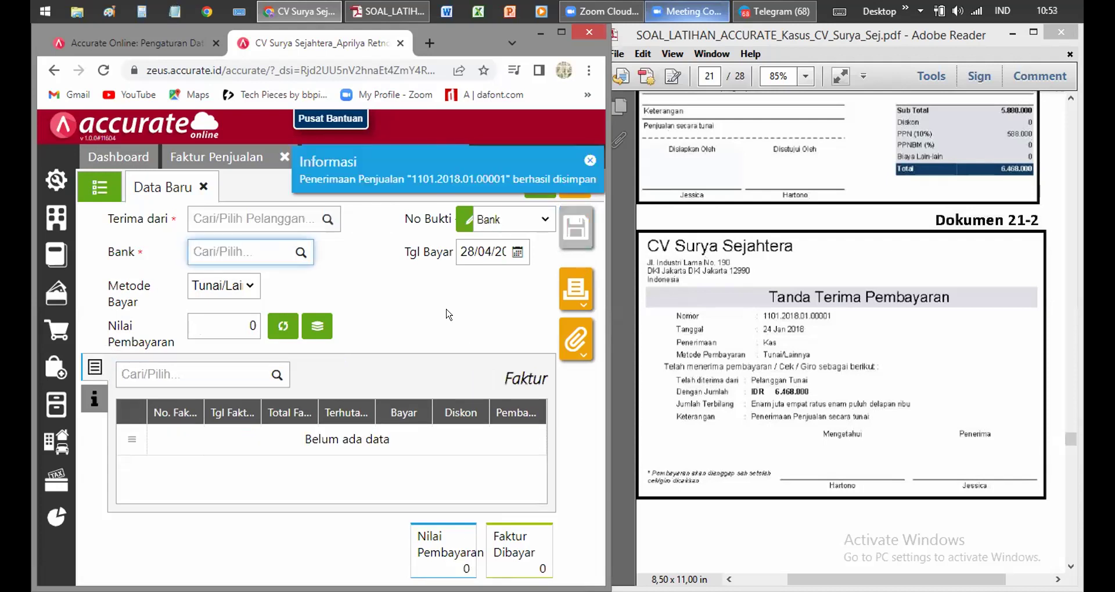
Bring up Transaksi 22 in the exercise PDF, close the receipt and invoice forms, and start a new Retur Penjualan.
left_click(841, 343)
scroll(843, 345, "down", 5)
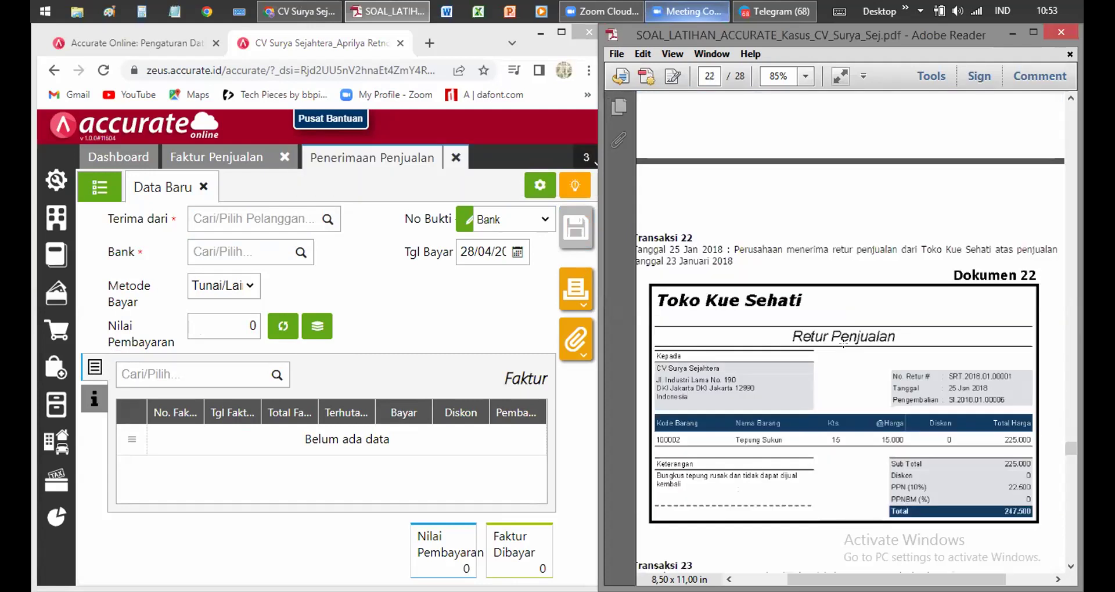
scroll(843, 344, "down", 3)
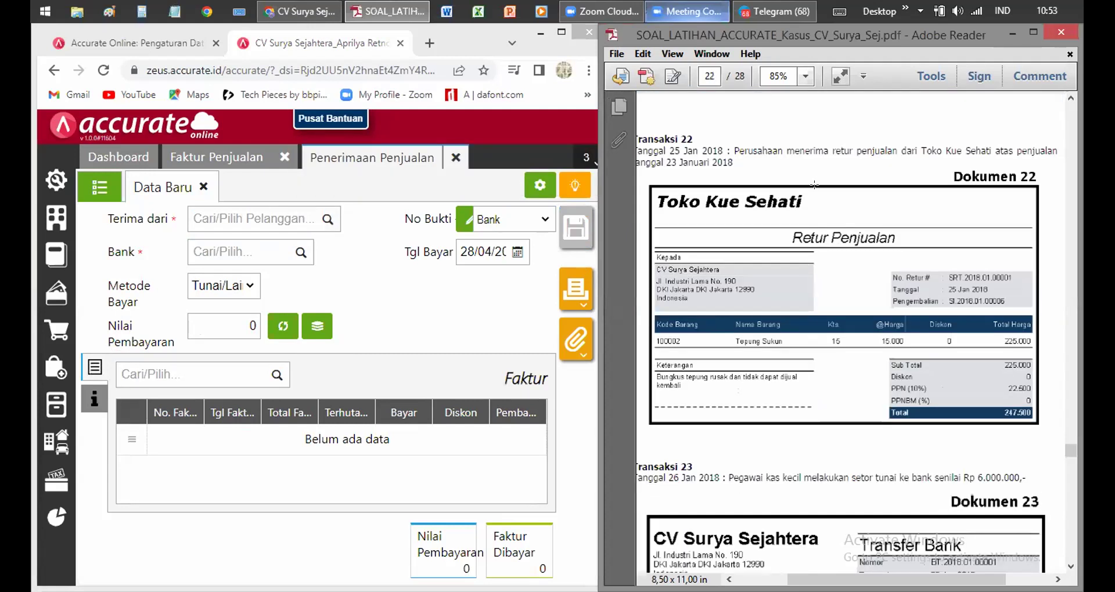
left_click(457, 161)
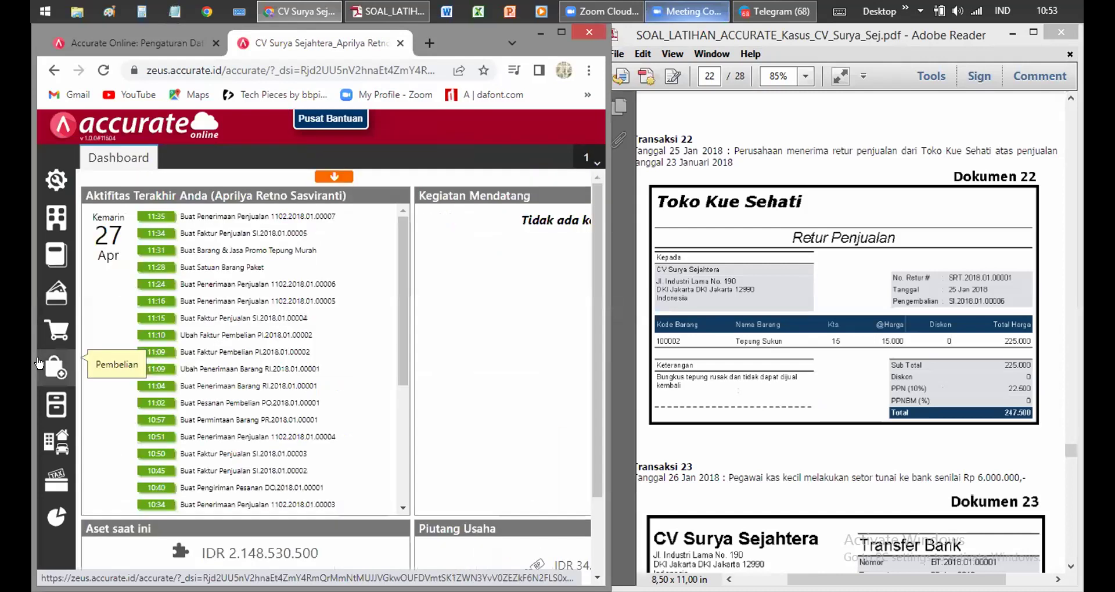
left_click(55, 335)
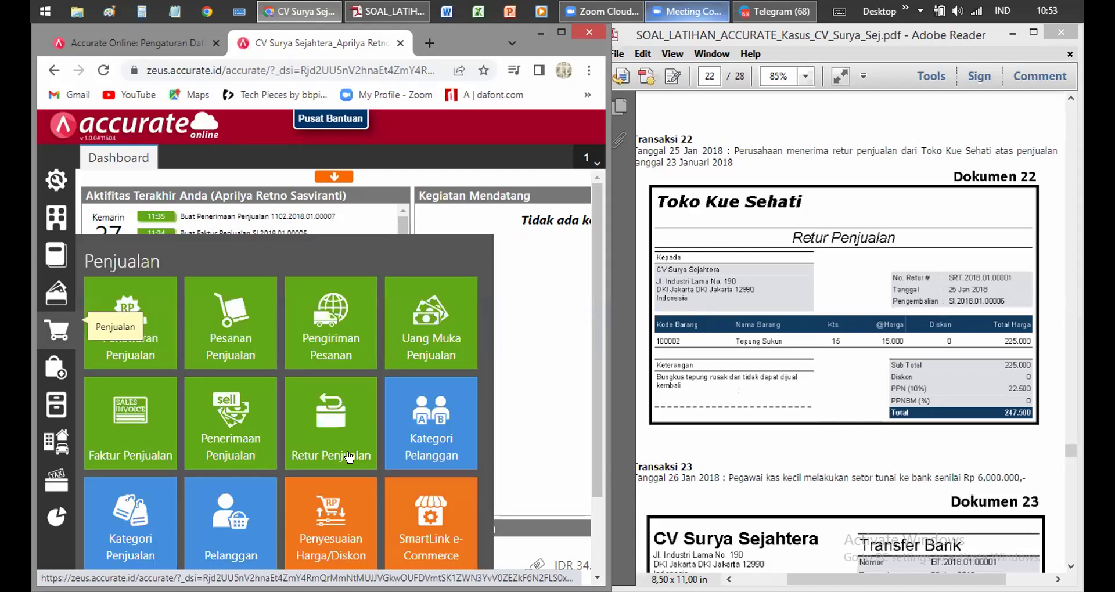
left_click(349, 458)
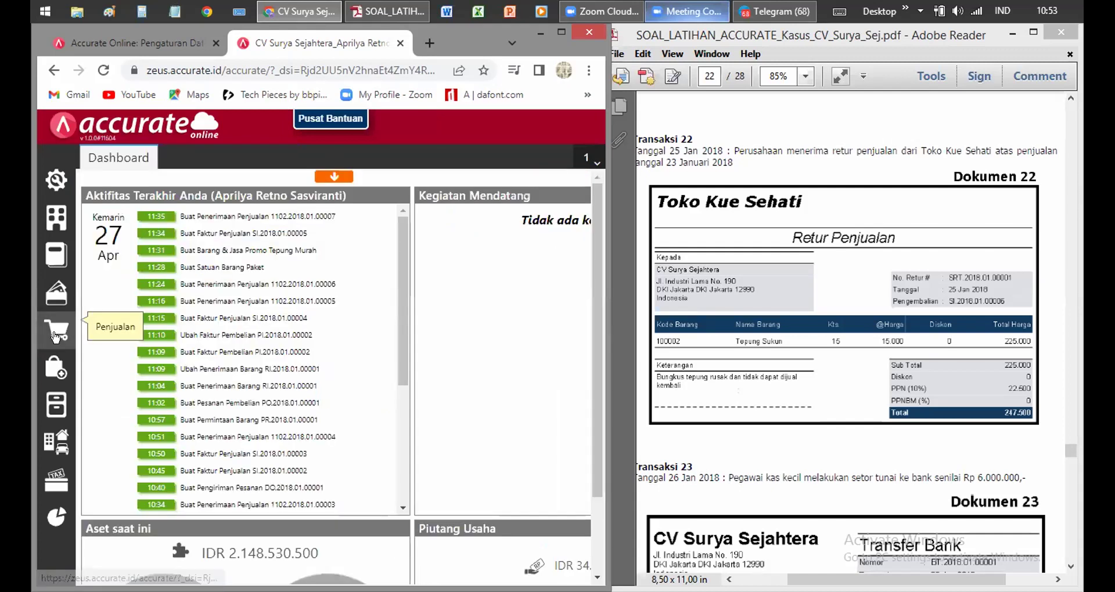
left_click(55, 335)
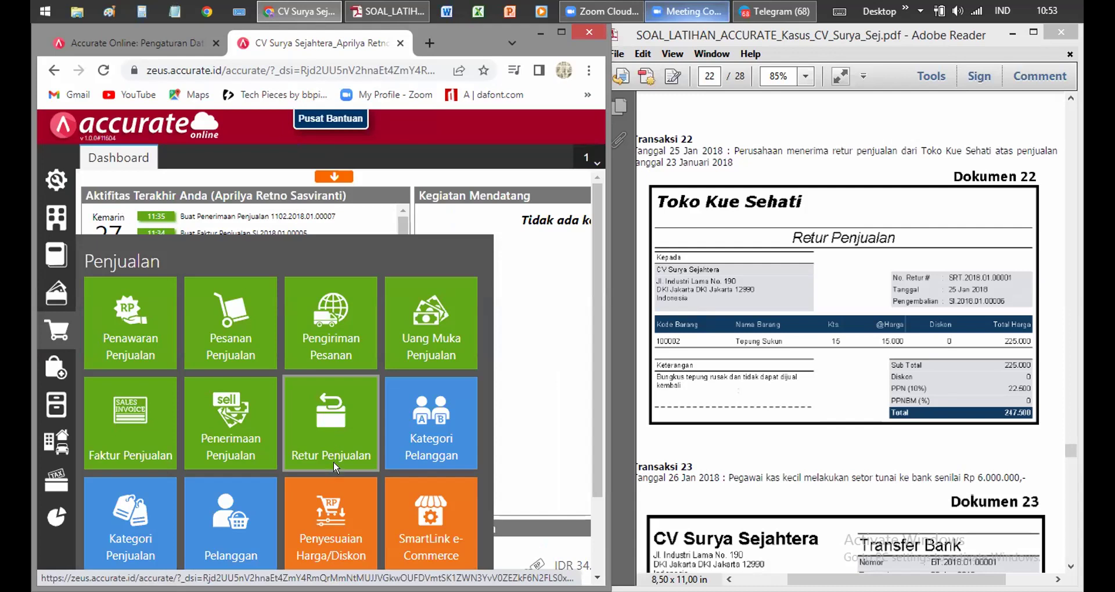
left_click(333, 461)
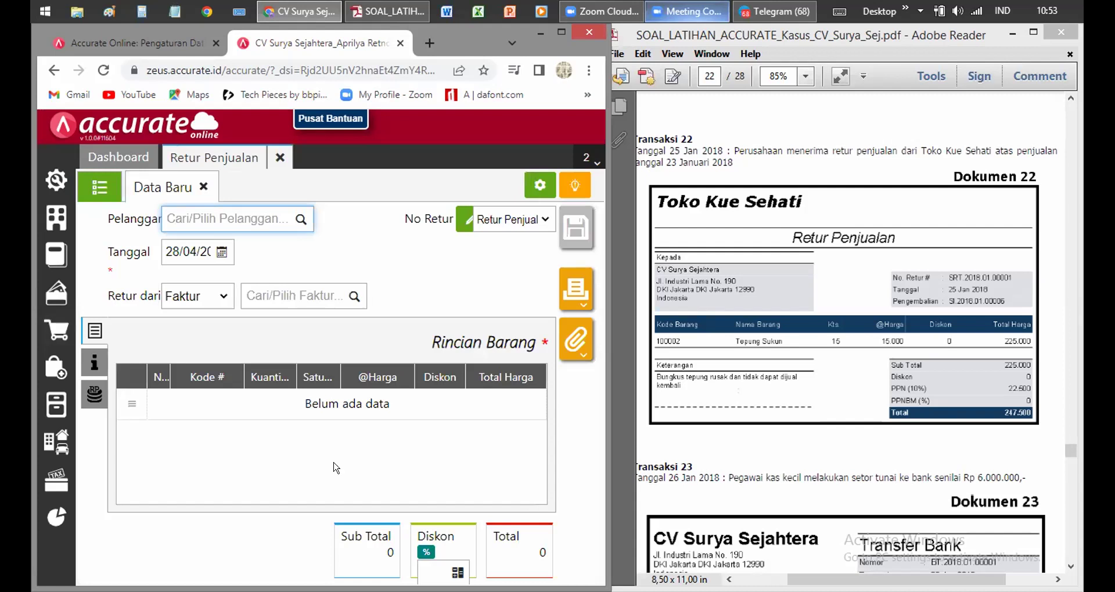
Set the sales return's Pelanggan to Toko Kue Sehati and its Tanggal to 25/01/2018.
type("seha")
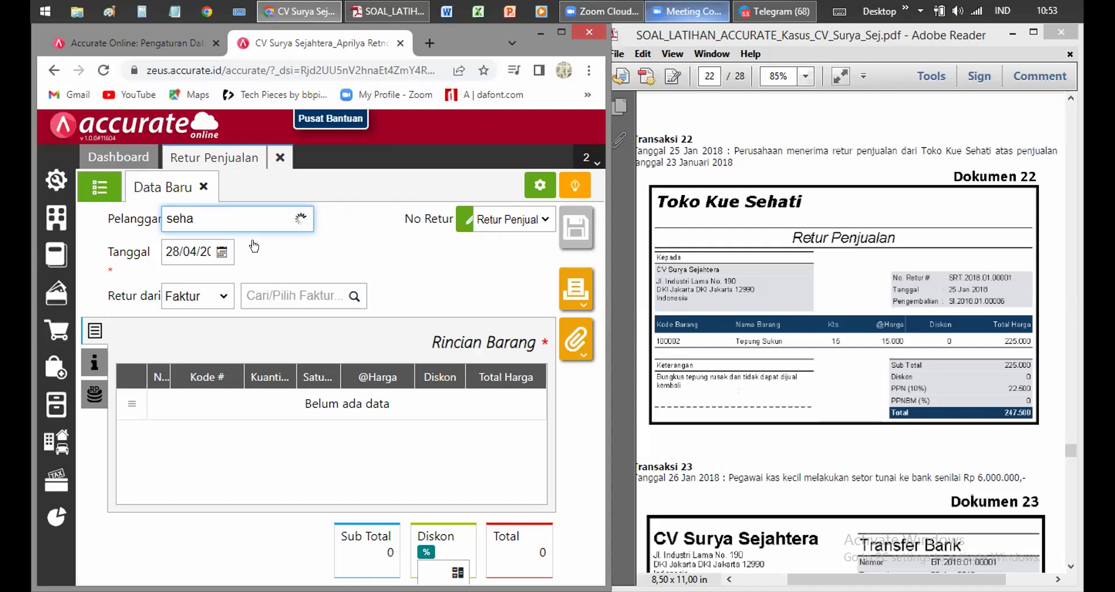
left_click(222, 246)
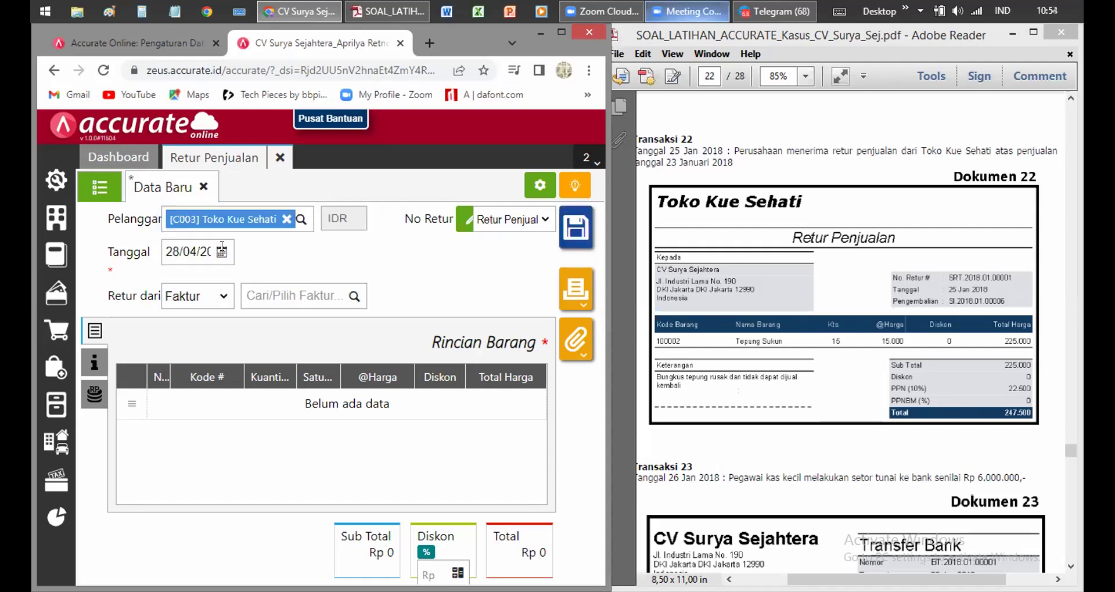
left_click(186, 247)
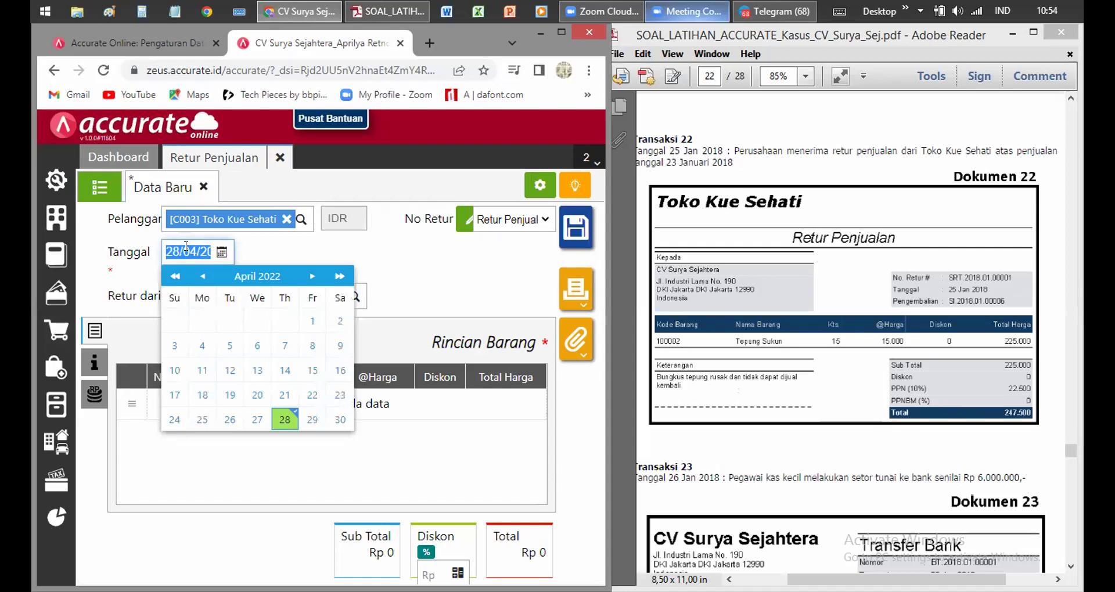
type("25/01/20")
left_click(274, 248)
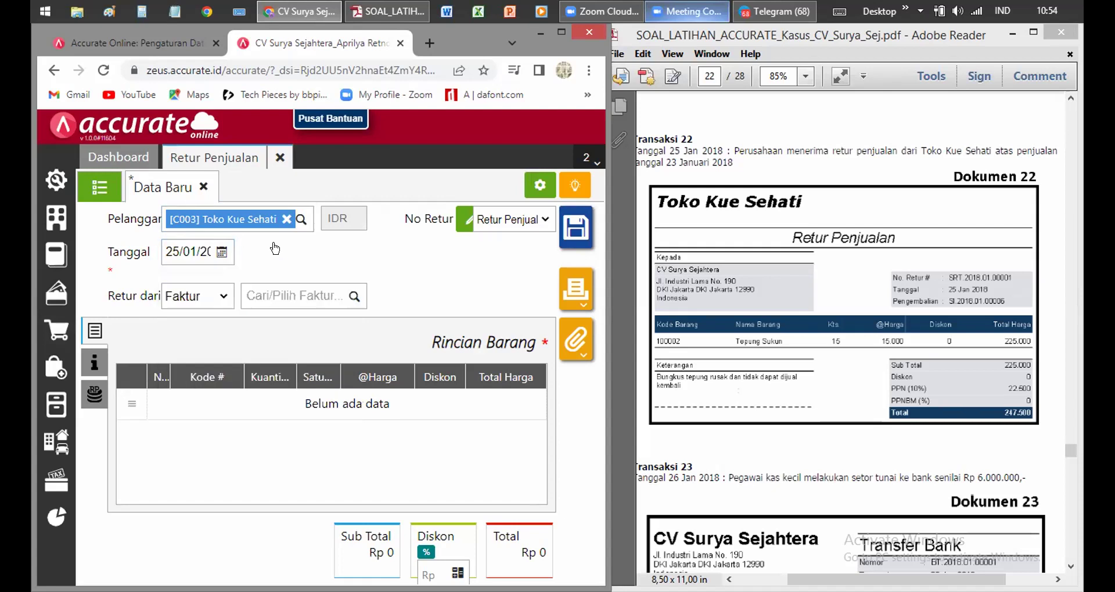
left_click(223, 252)
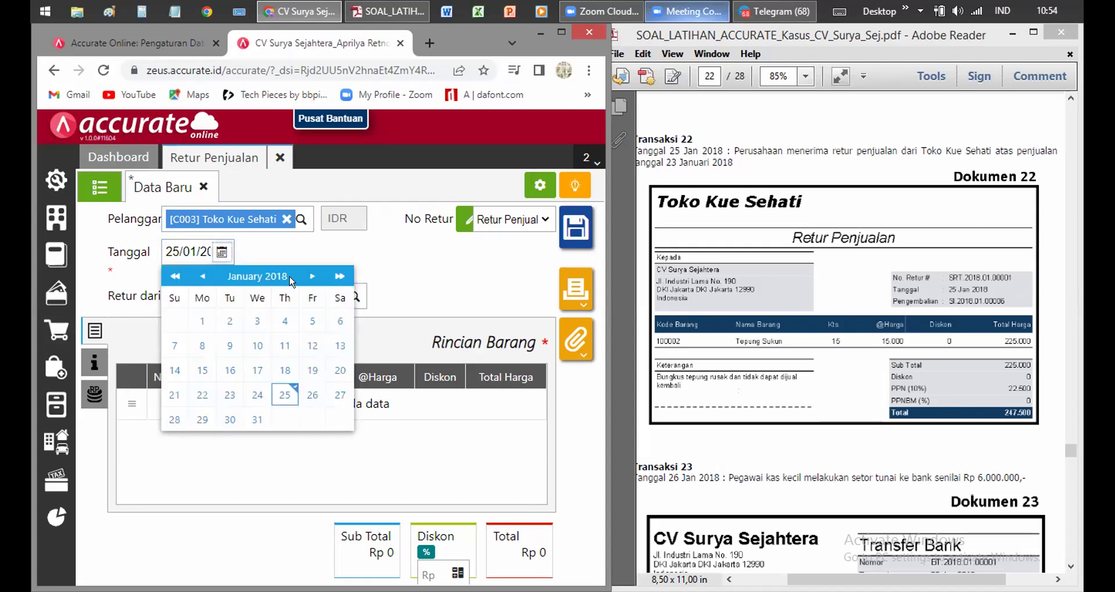
left_click(441, 290)
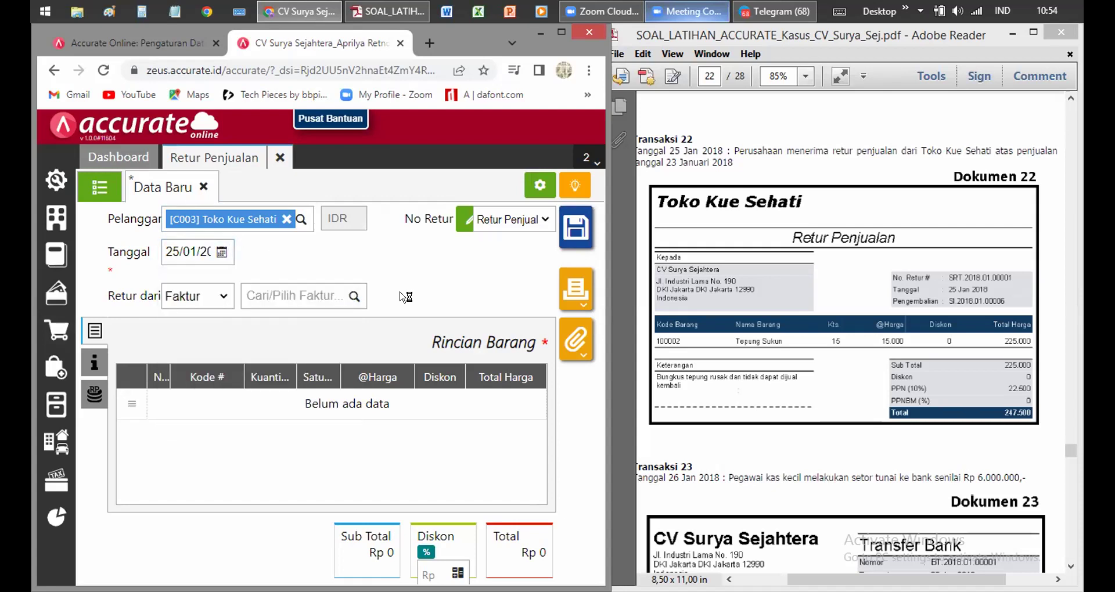
Select Toko Kue Sehati's sales invoice dated 23/01/2018 as the Faktur the return is made from.
left_click(289, 295)
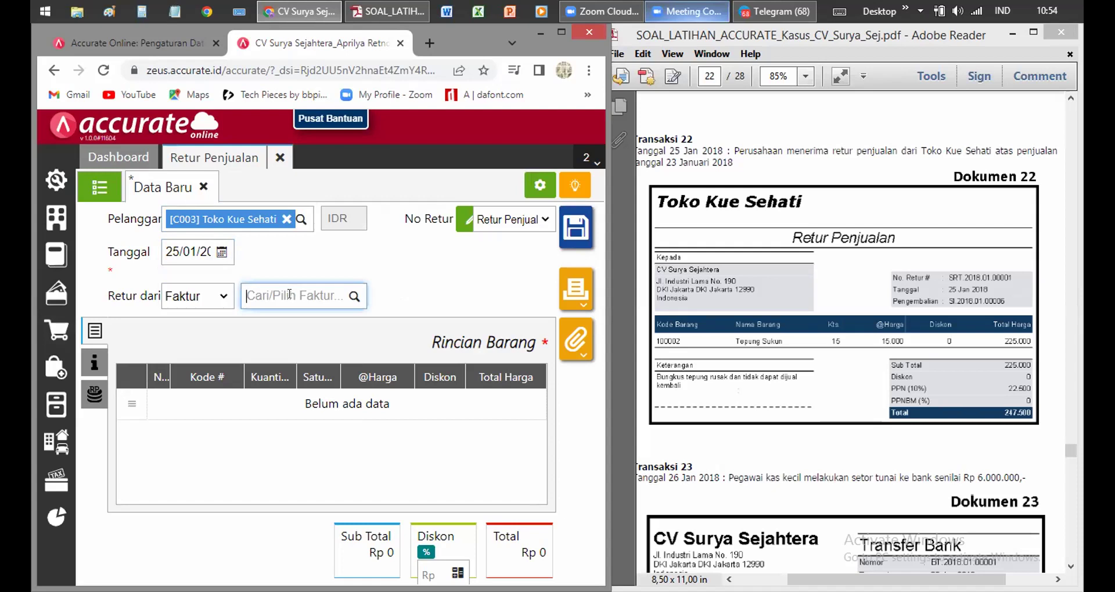
type("si")
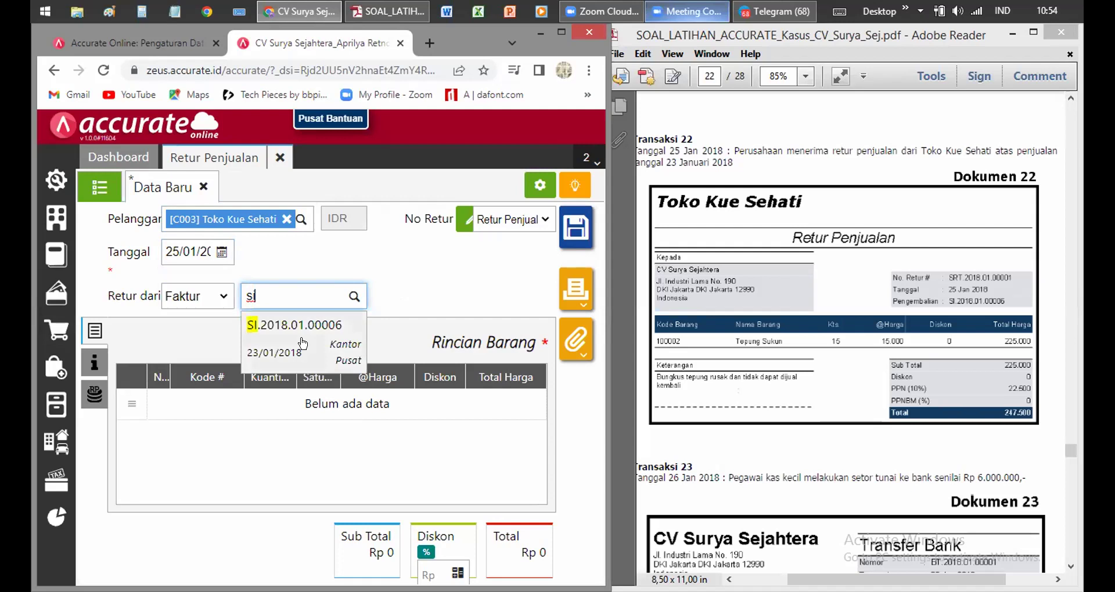
left_click(302, 344)
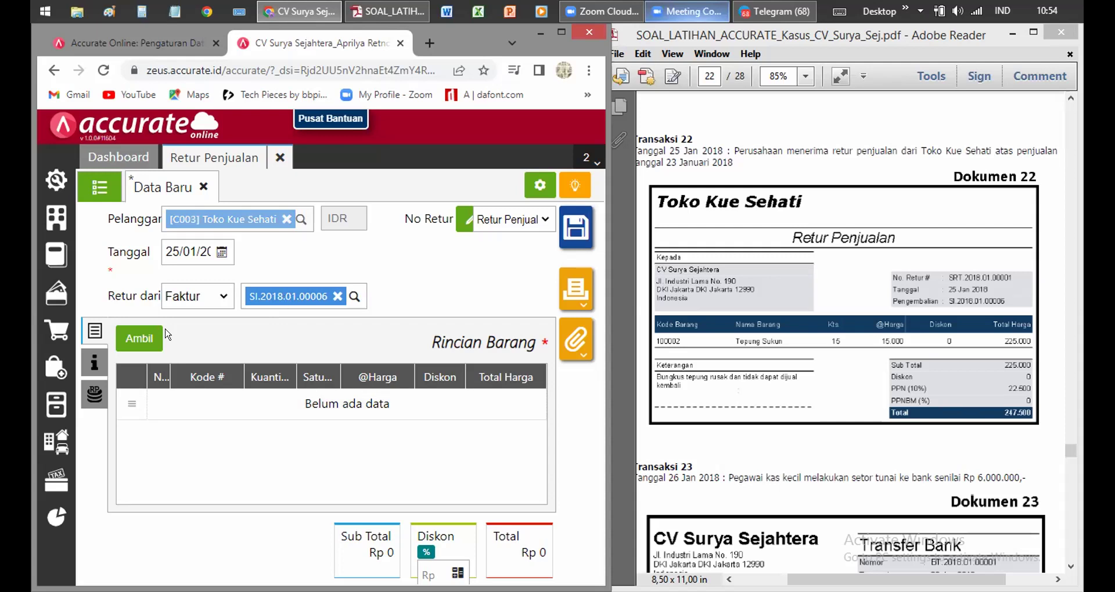
Take only Tepung Sukun from the selected sales invoice into the return's Rincian Barang, leaving out Tepung Roti and Tepung Terigu.
left_click(149, 342)
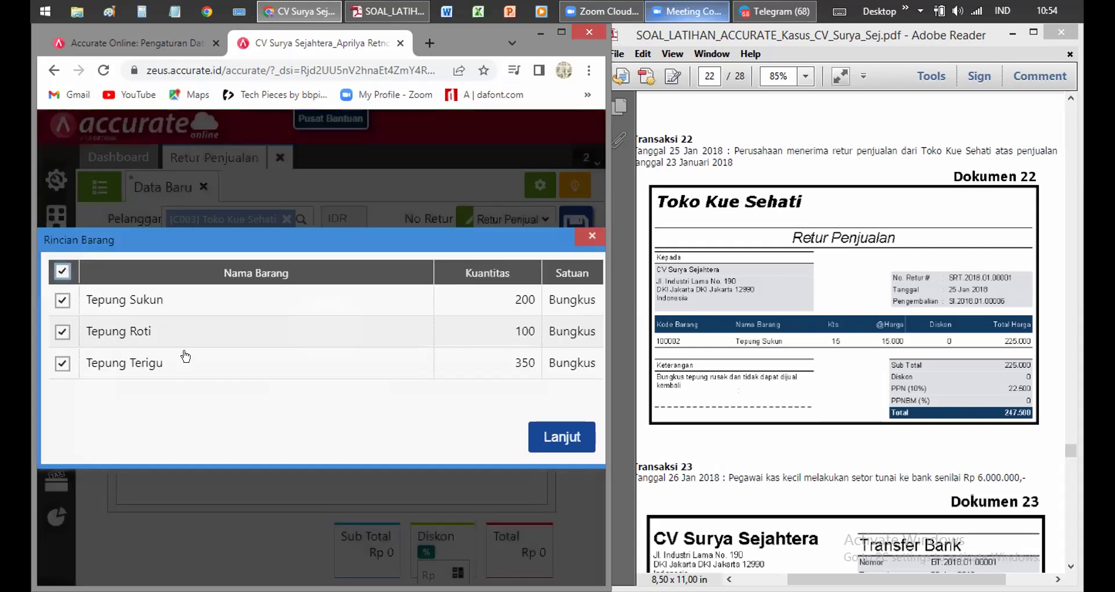
left_click(62, 359)
left_click(62, 332)
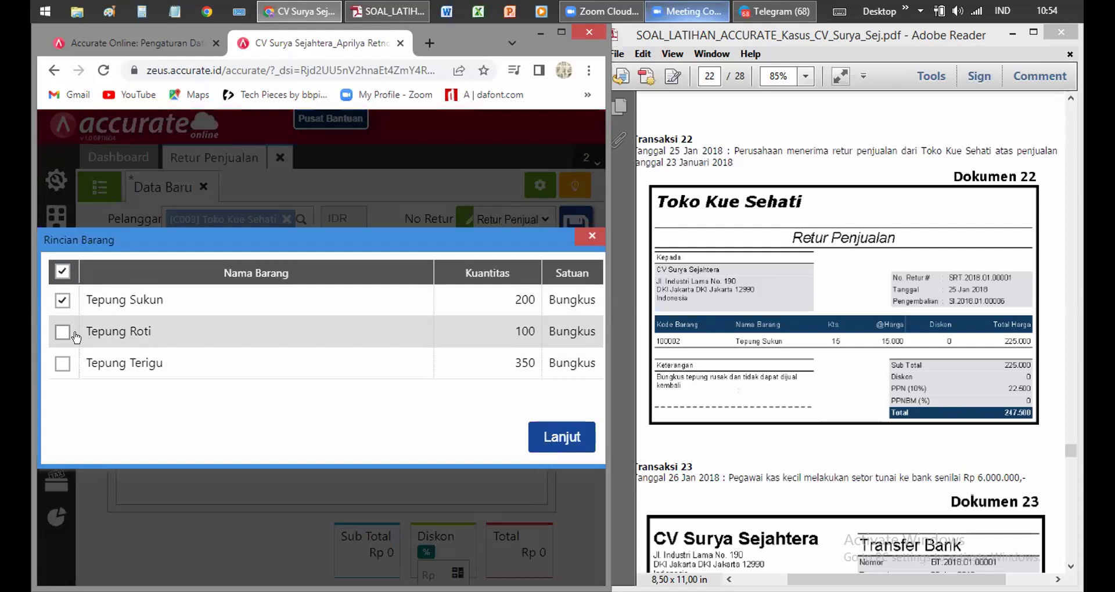
left_click(572, 443)
Set the returned Tepung Sukun's Kuantitas to 15 Bungkus and confirm the item details.
left_click(411, 407)
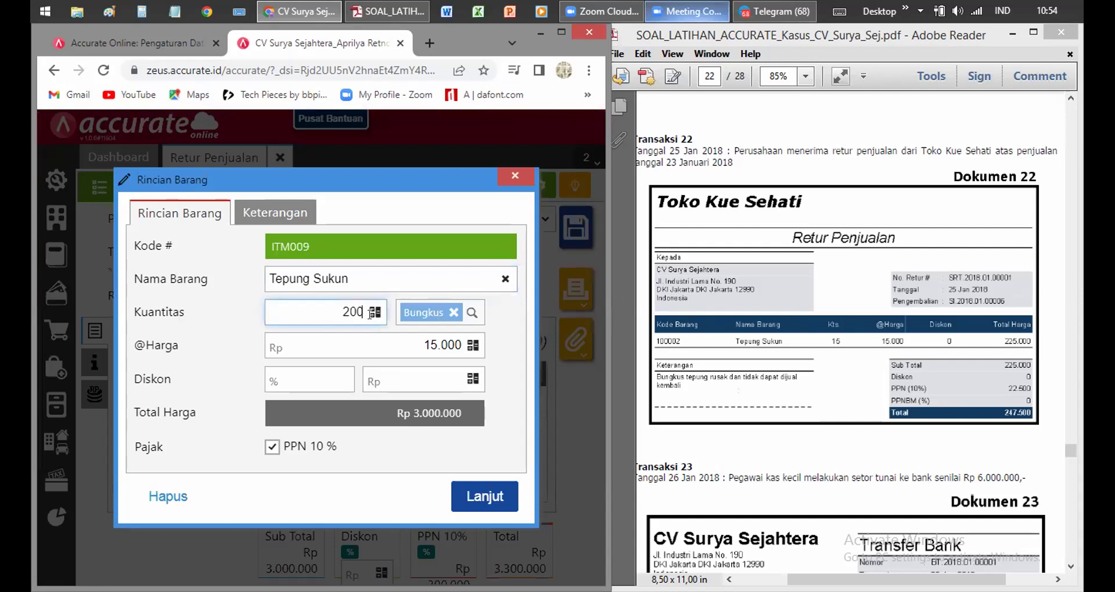
key("BackSpace")
key("BackSpace")
key("BackSpace")
type("15")
left_click(470, 451)
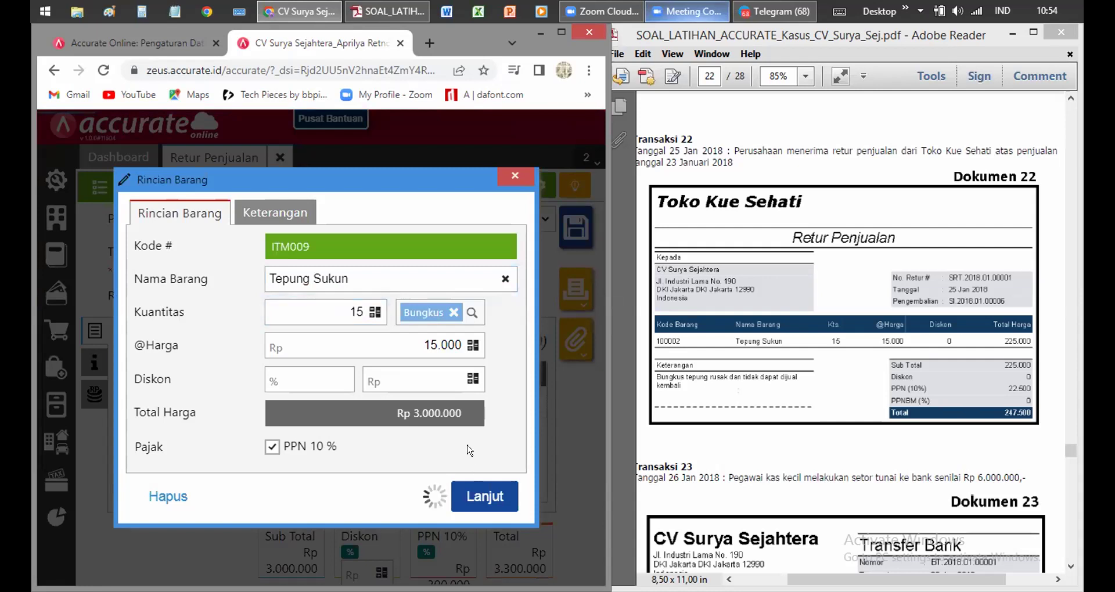
left_click(481, 498)
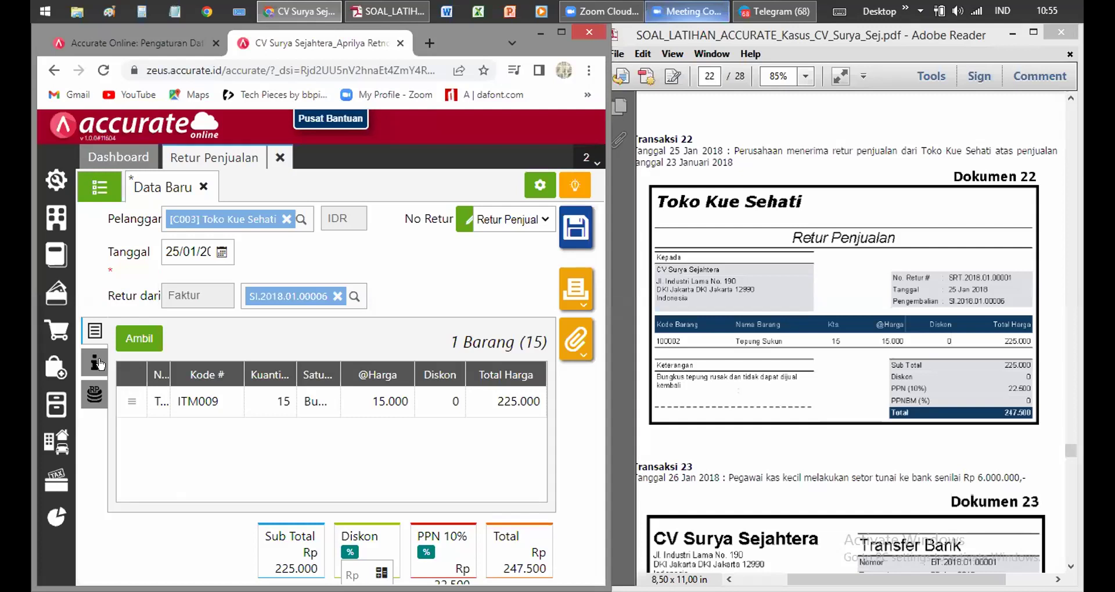
Enter the No. Retur shown in Dokumen 22 as the No Dokumen Retur in the sales return's Info lainnya.
left_click(100, 364)
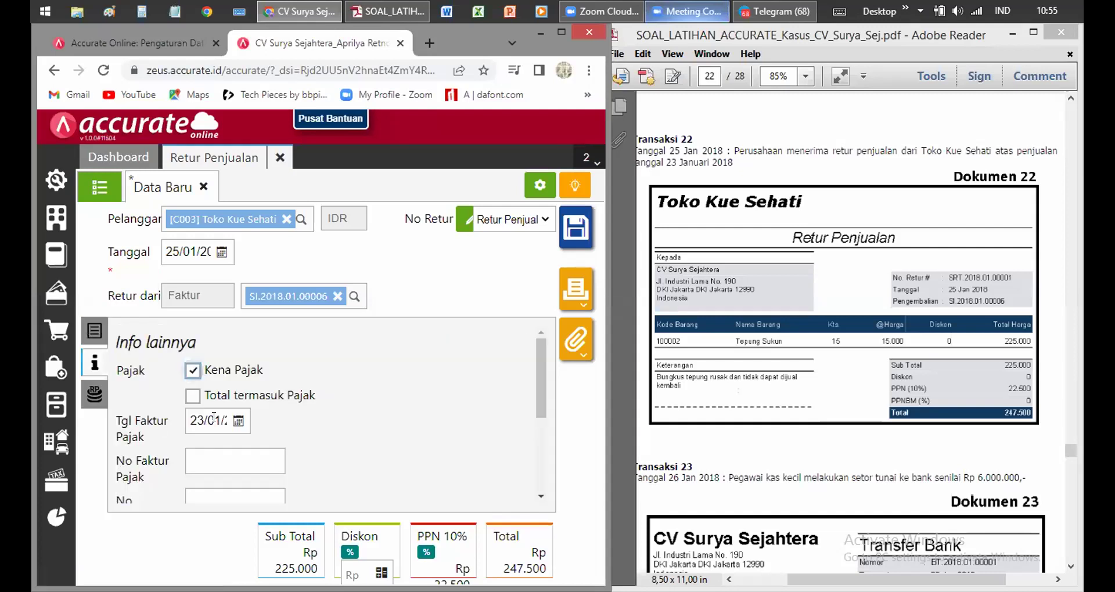
scroll(538, 396, "down", 1)
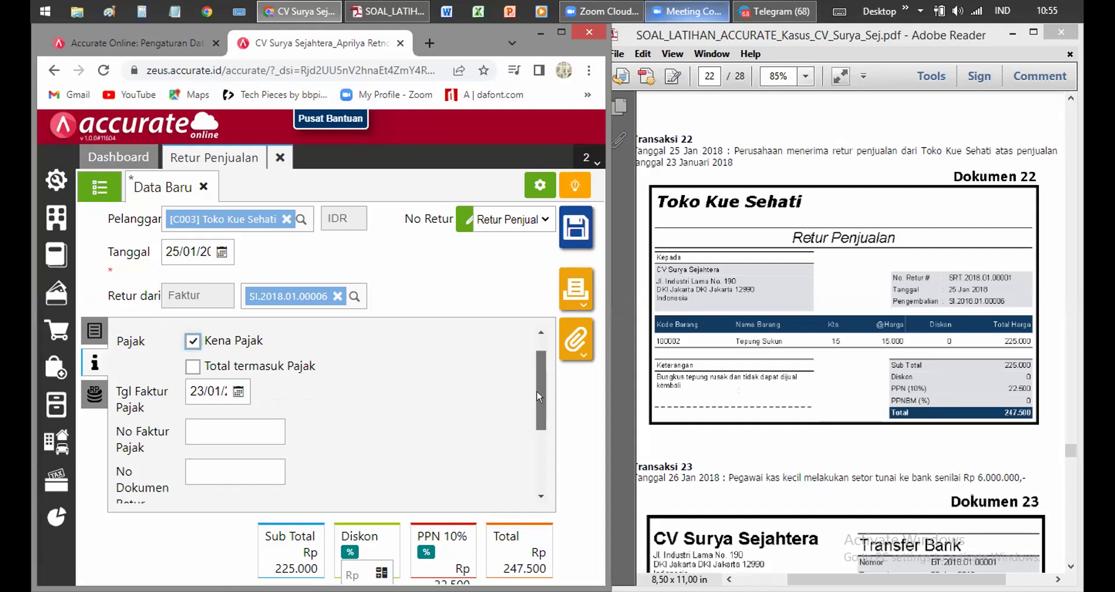
left_click_drag(537, 395, 542, 400)
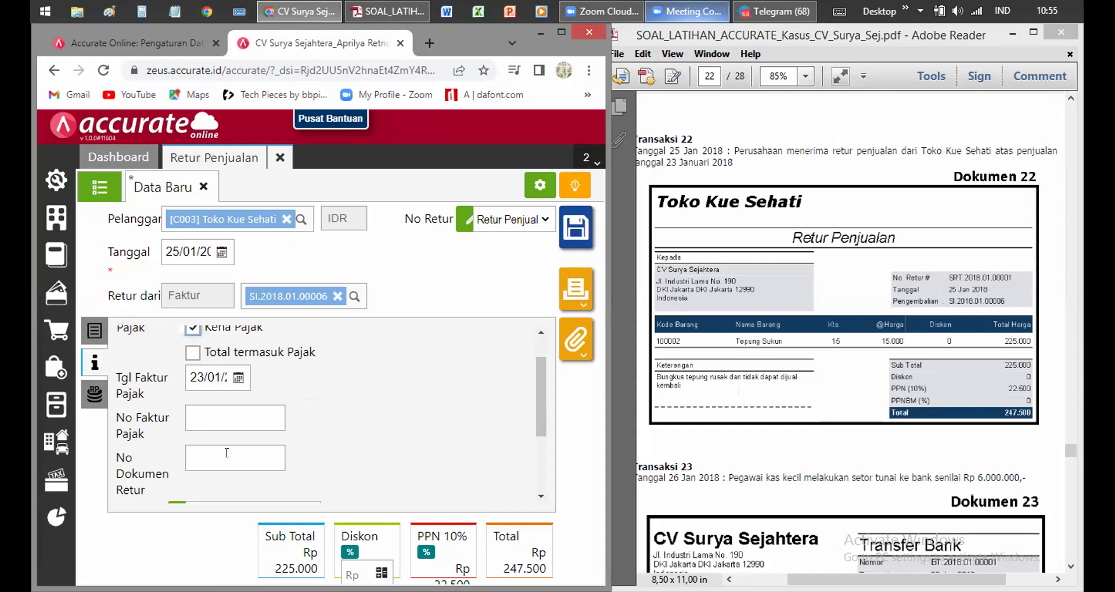
left_click(229, 365)
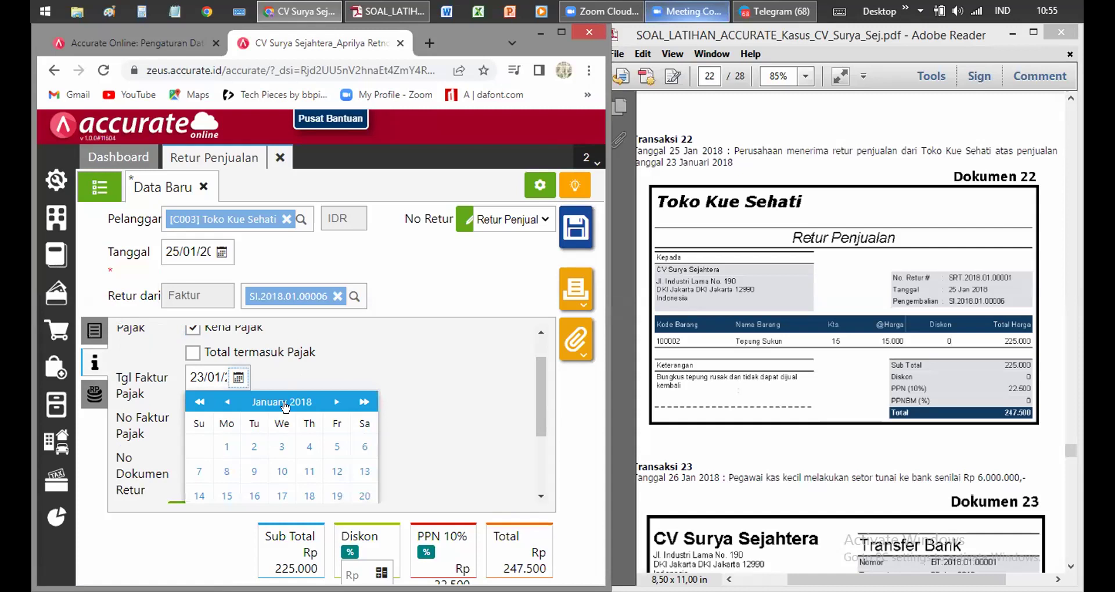
left_click(347, 376)
left_click(216, 422)
left_click(213, 461)
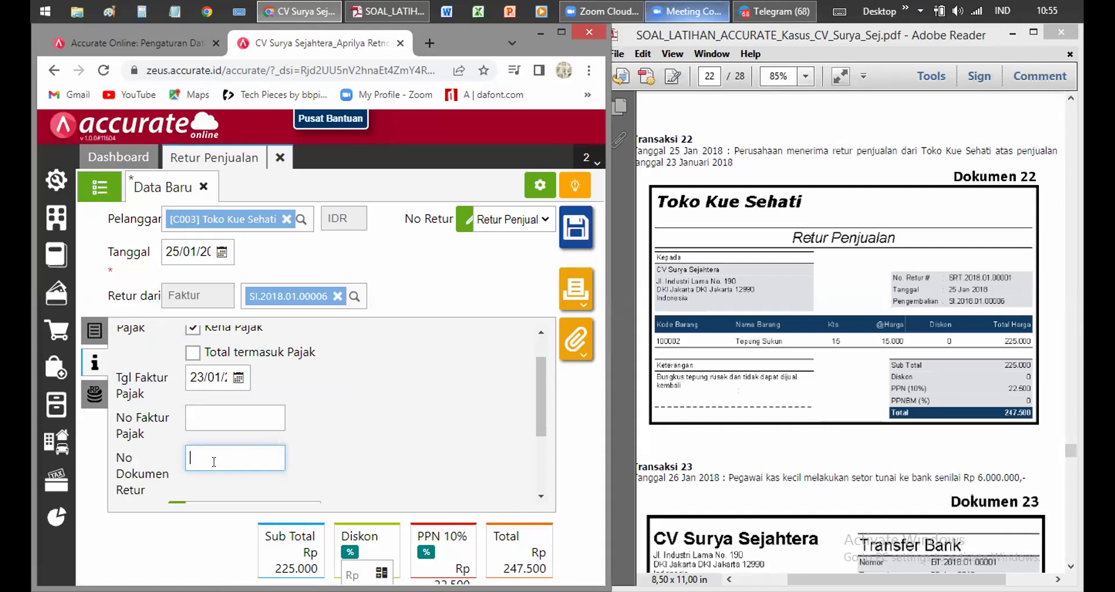
type("SRT.2018.01.00001")
left_click(428, 480)
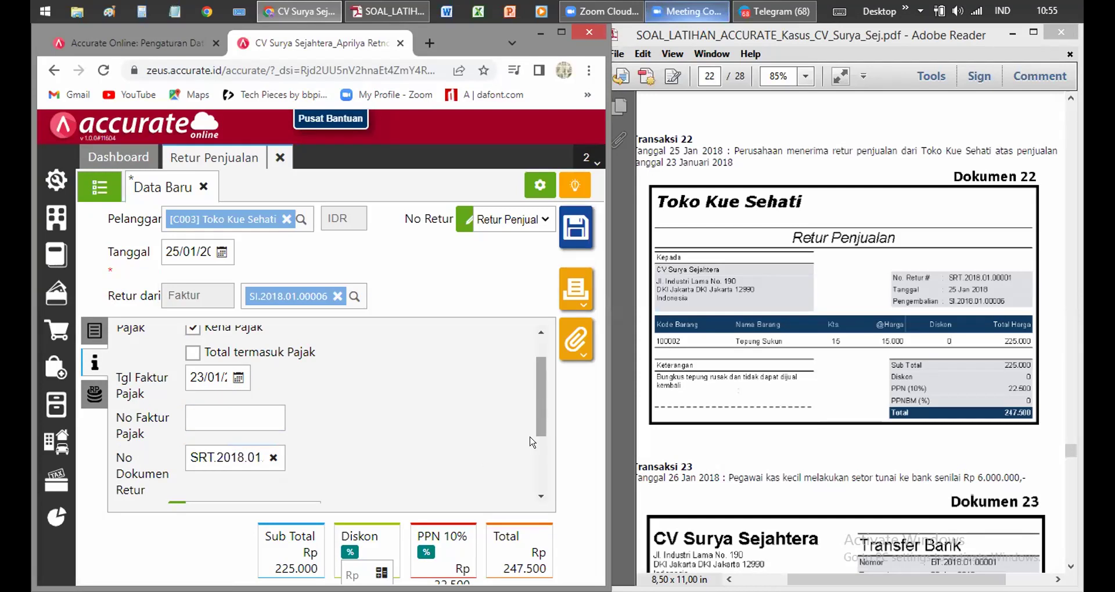
Enter "Bungkus tepung rusak dan tidak dapat dijual kembali" as the sales return's Keterangan.
scroll(532, 441, "down", 2)
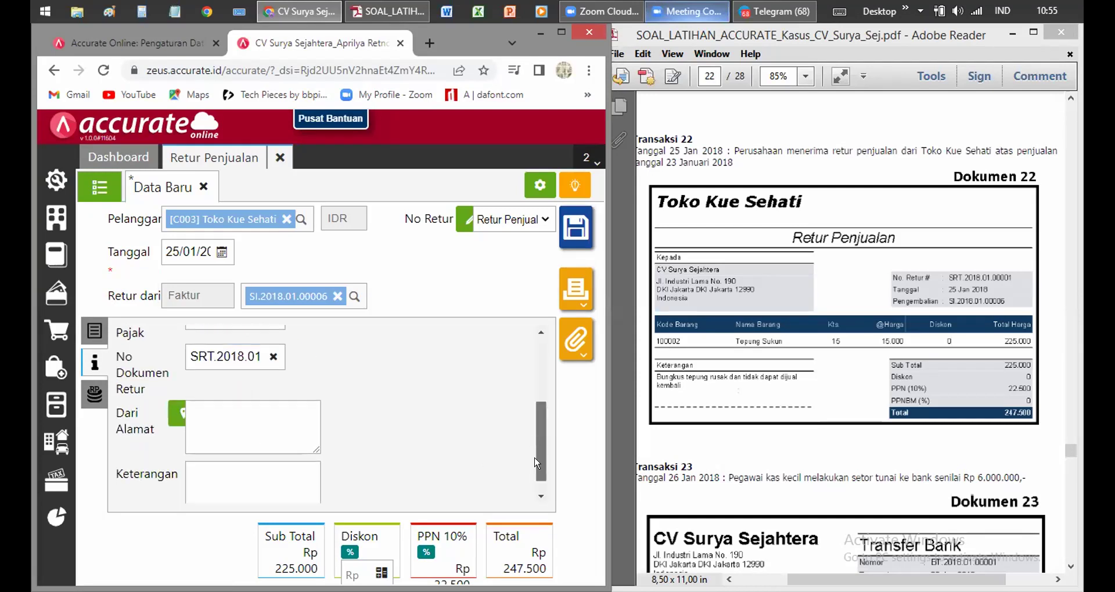
scroll(277, 469, "down", 1)
left_click(276, 469)
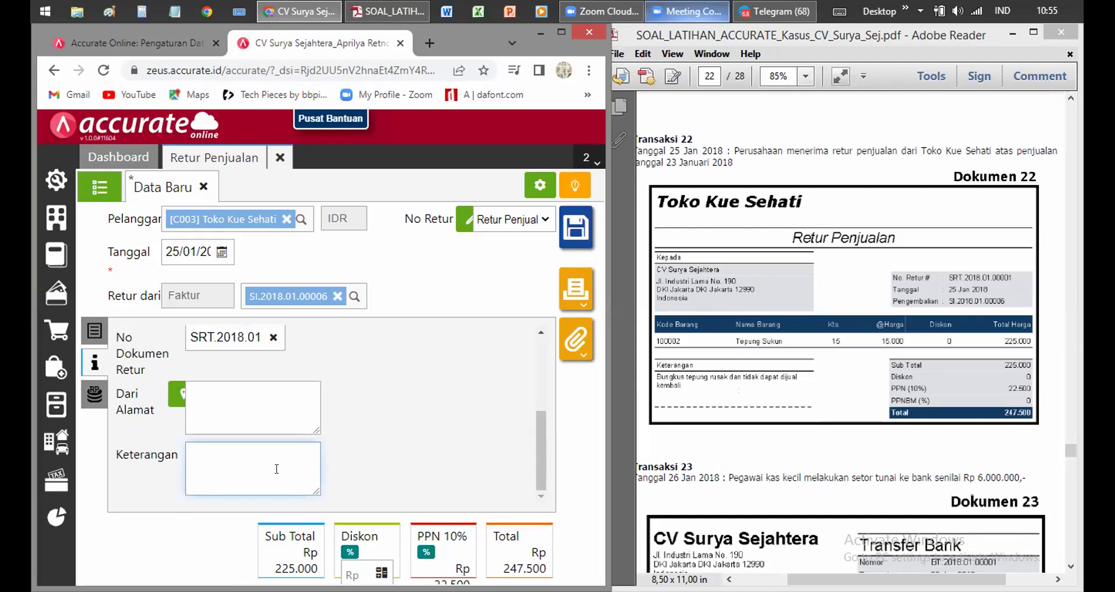
type("bUN")
key("BackSpace")
key("BackSpace")
key("BackSpace")
type("Bungkus tepung rusak dan tidak dapat dijual ke")
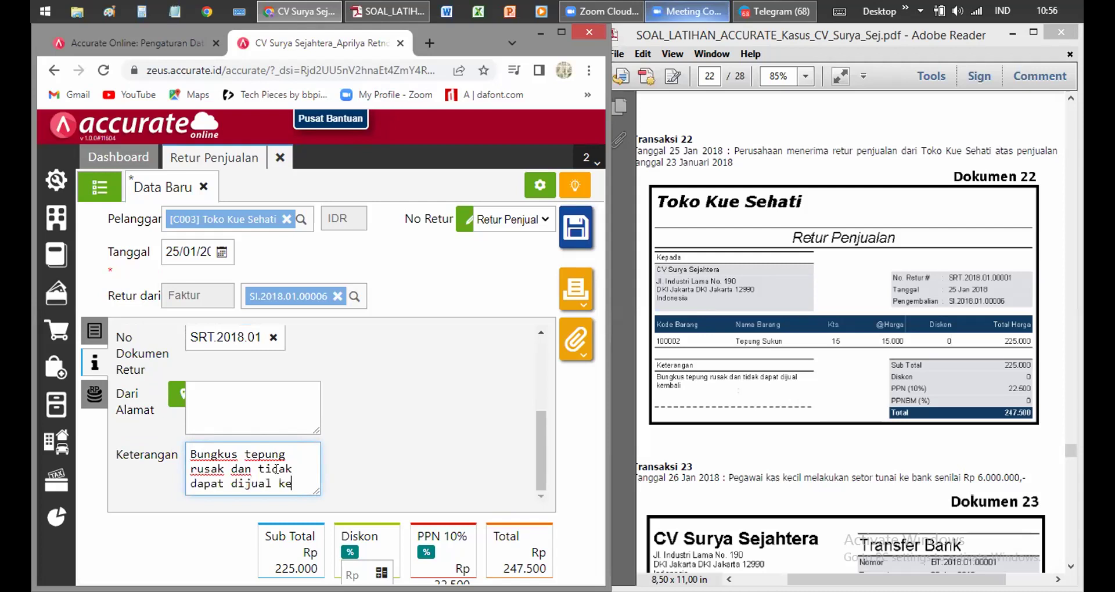
type("mbali")
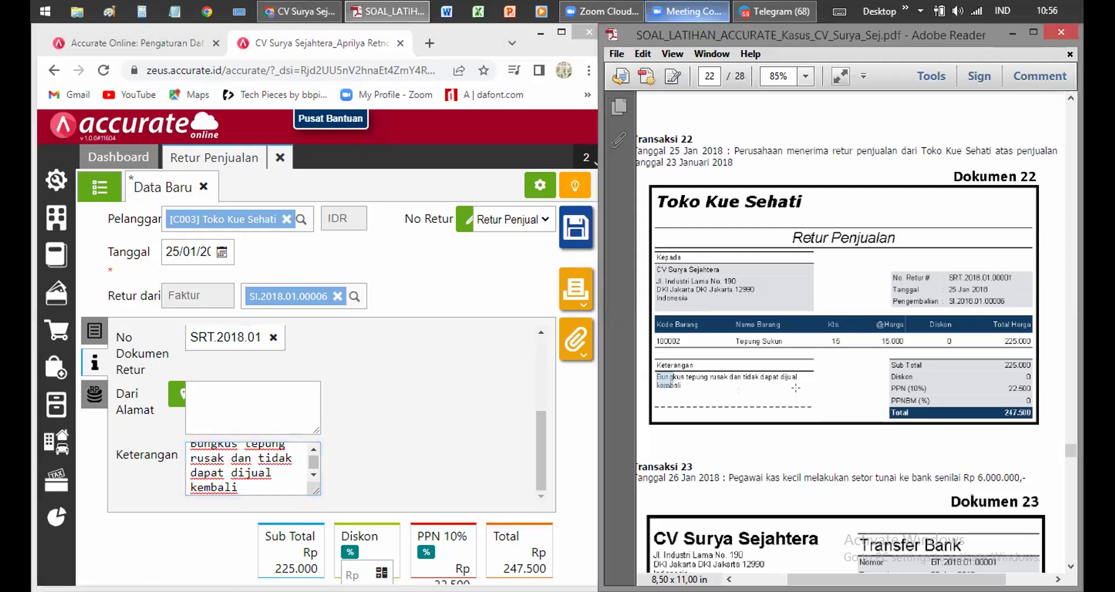
Preview the sales return's printout and compare its customer, return details, item, Keterangan and totals with Dokumen 22.
left_click_drag(854, 387, 851, 388)
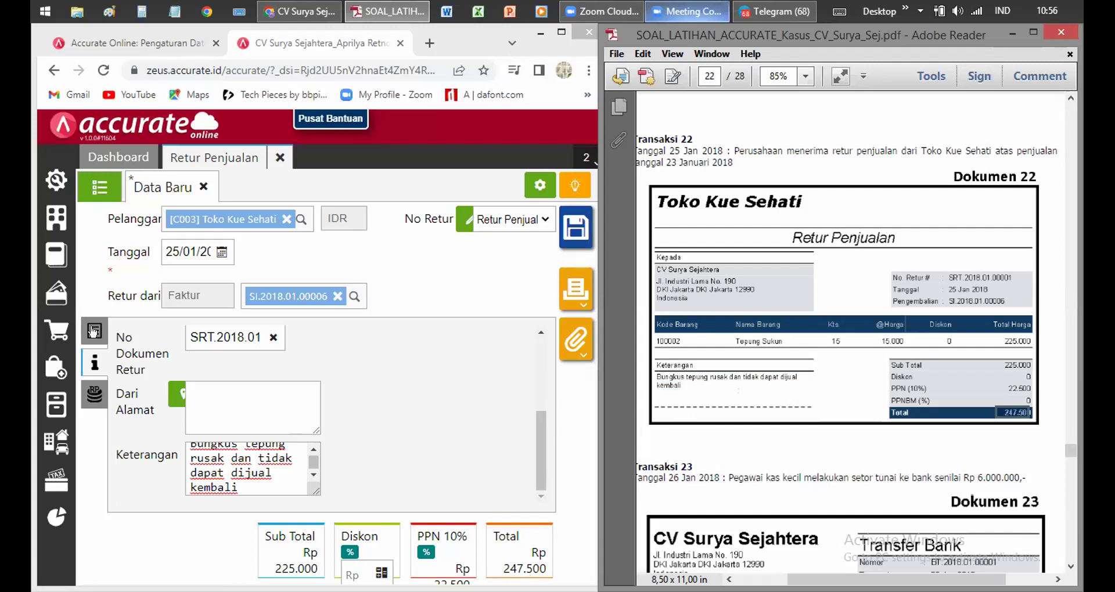
left_click(93, 331)
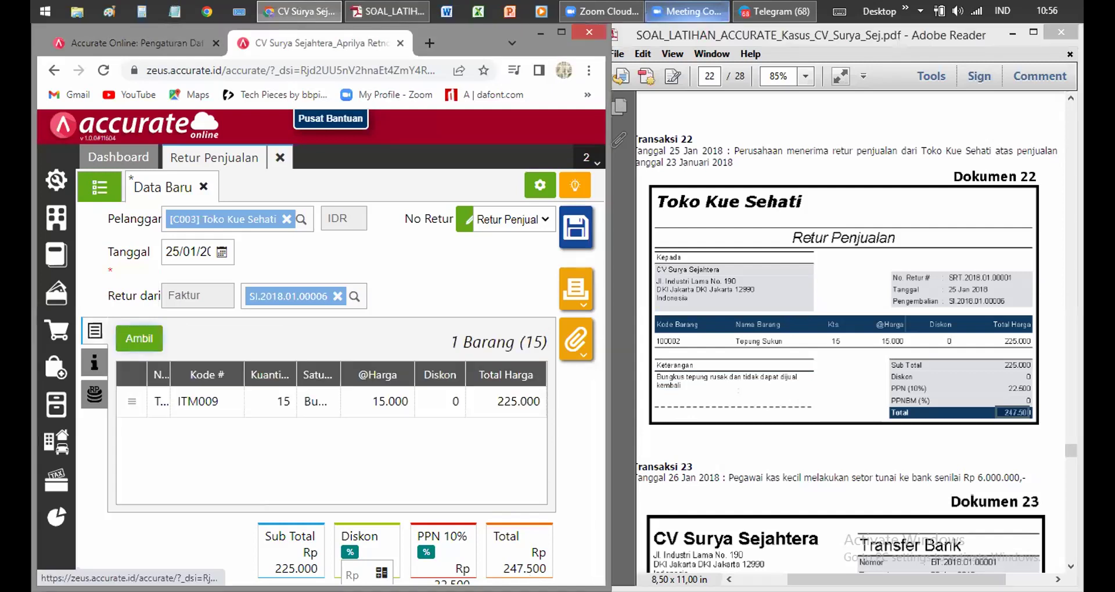
left_click(573, 293)
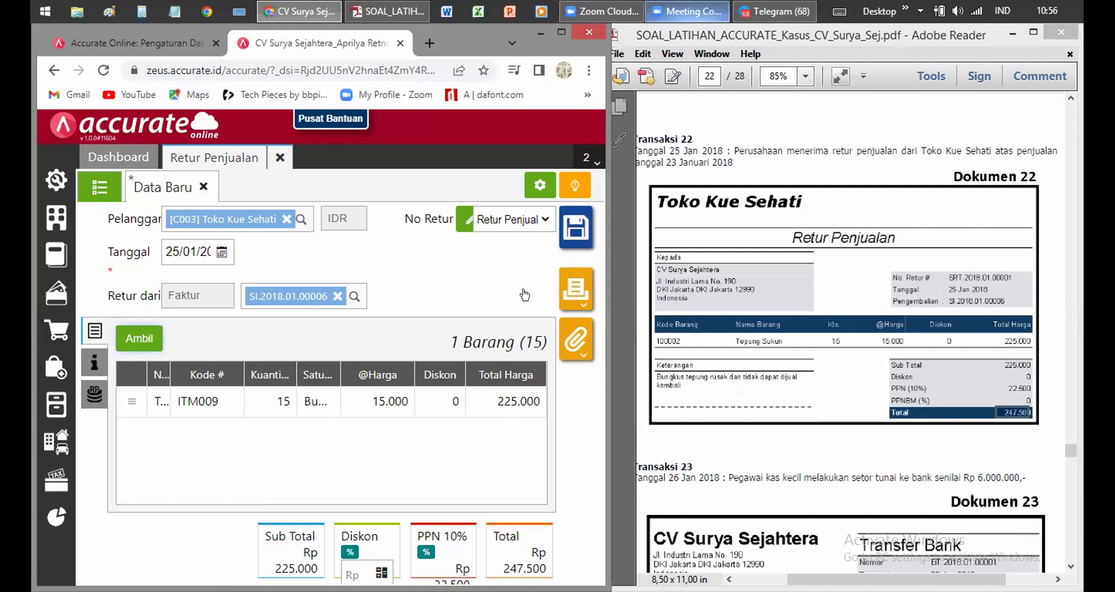
left_click(493, 328)
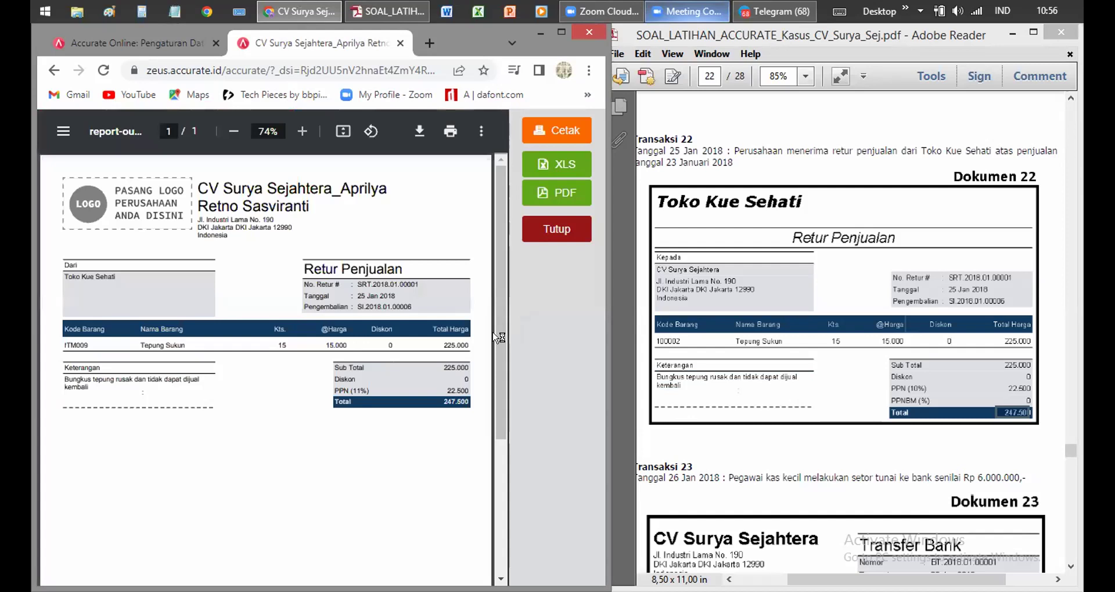
scroll(492, 423, "down", 1)
scroll(495, 269, "down", 2)
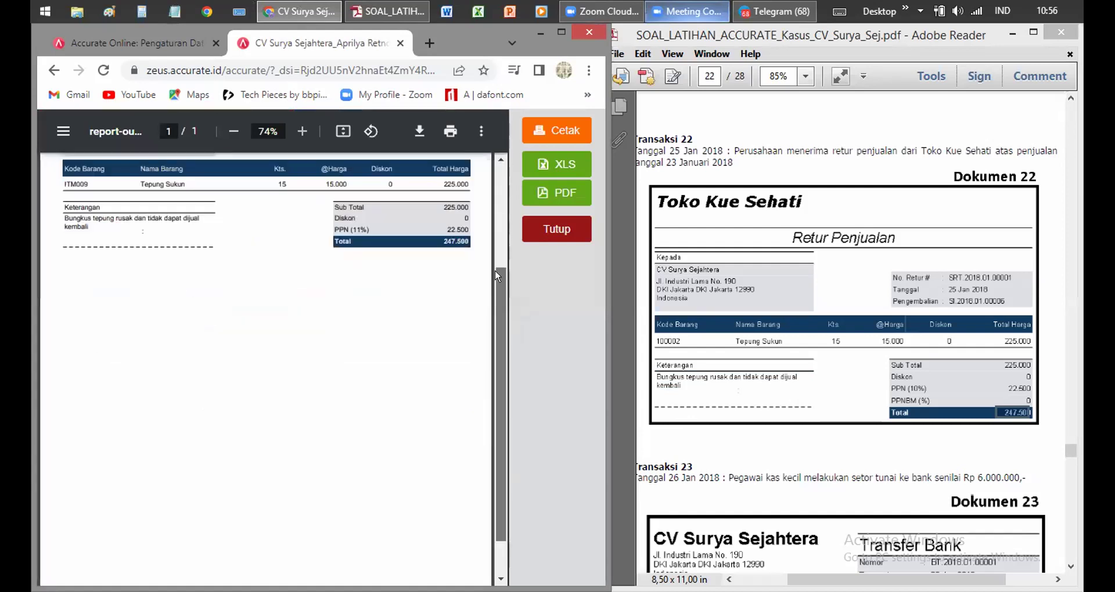
scroll(495, 269, "up", 3)
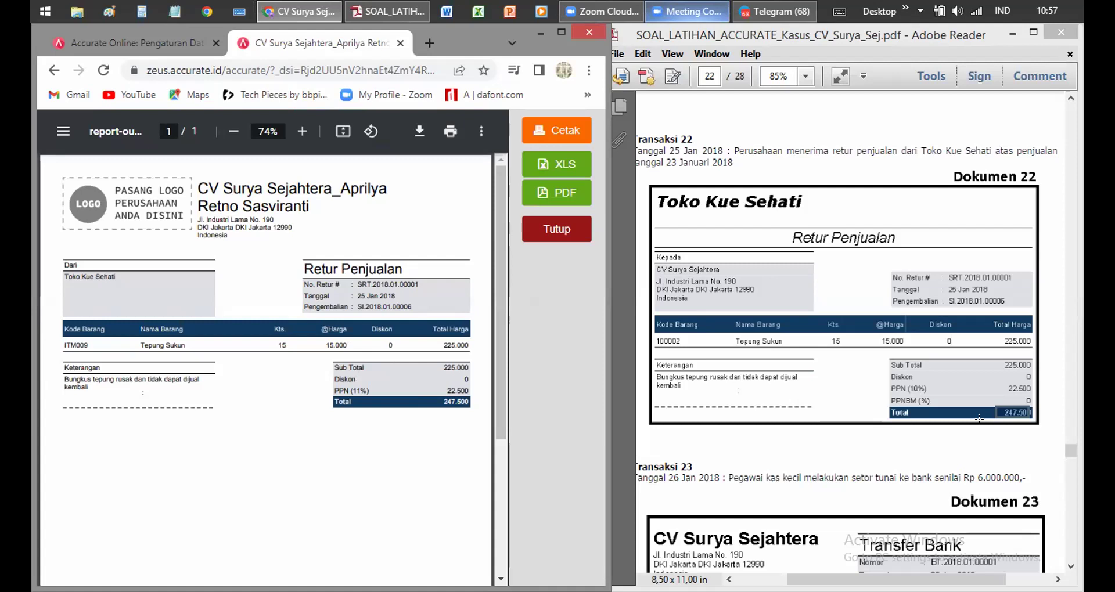
left_click(723, 409)
left_click(723, 409)
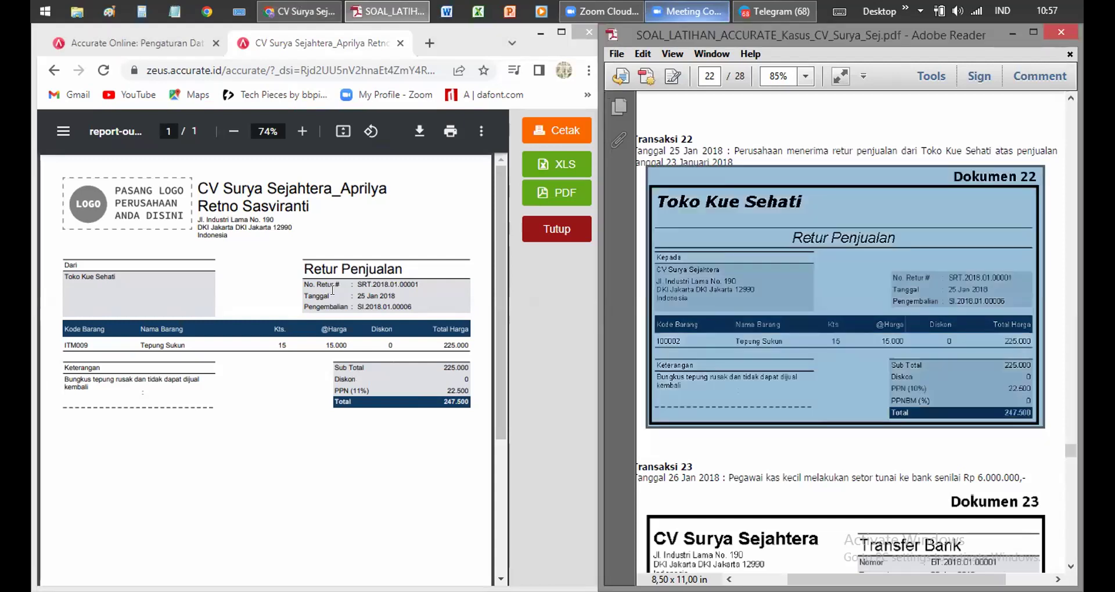
left_click_drag(65, 265, 152, 281)
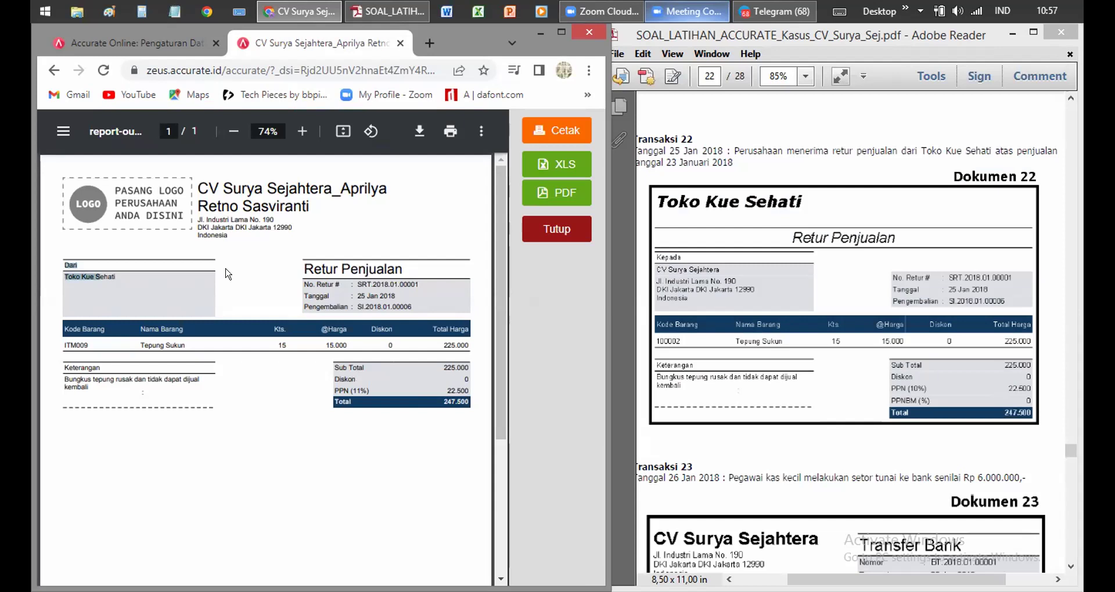
left_click(242, 295)
Close the print preview, save the sales return, and show the list of recorded Retur Penjualan.
left_click(549, 226)
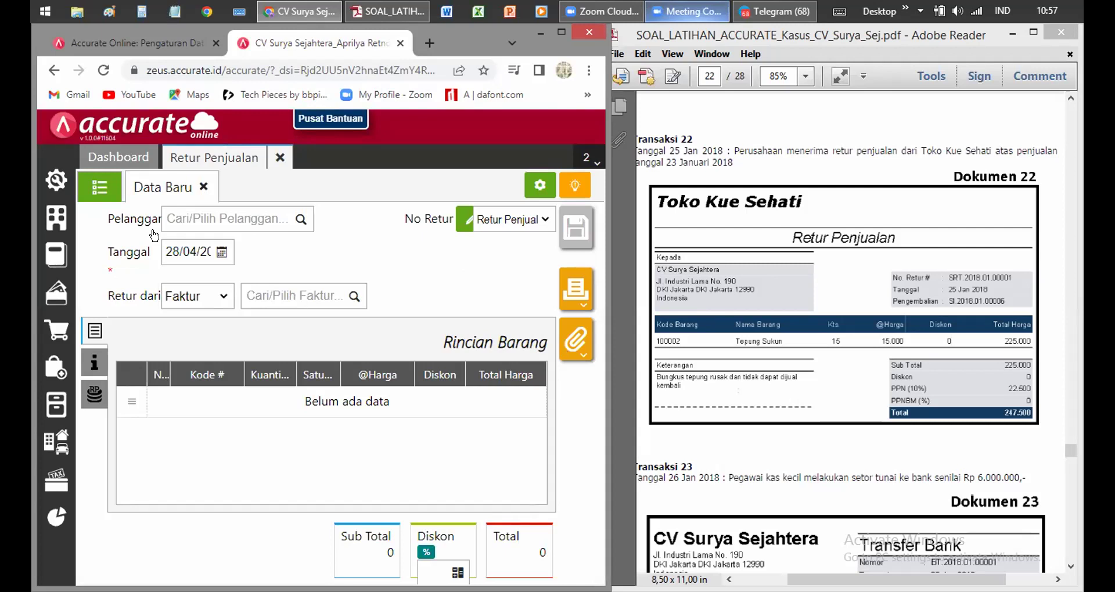
left_click(101, 188)
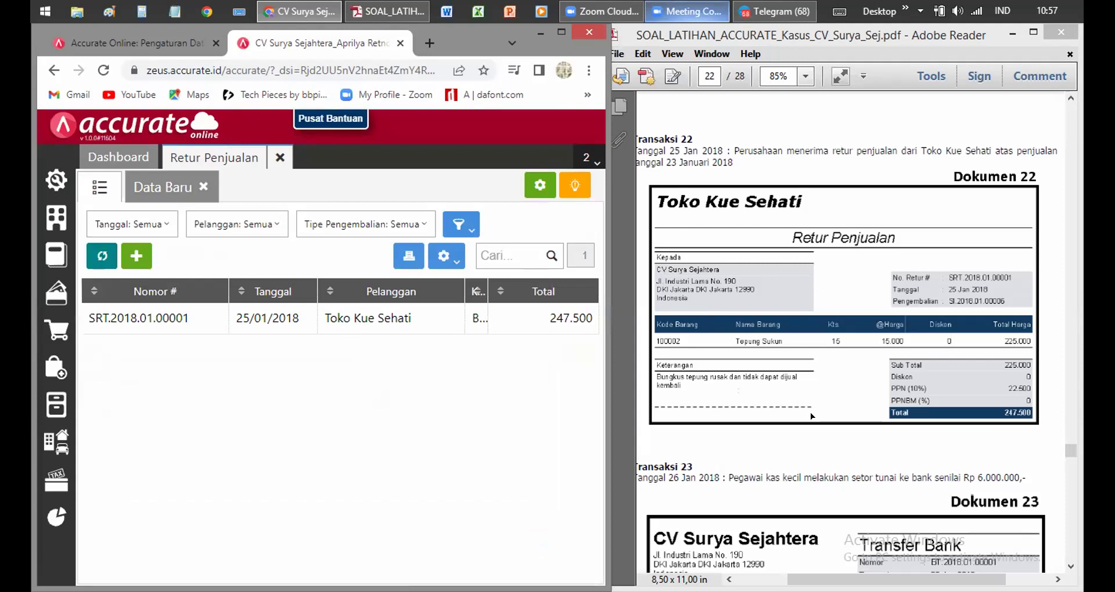
Close the Retur Penjualan list and open a new Transfer Bank entry for Transaksi 23.
left_click(815, 451)
scroll(815, 452, "down", 5)
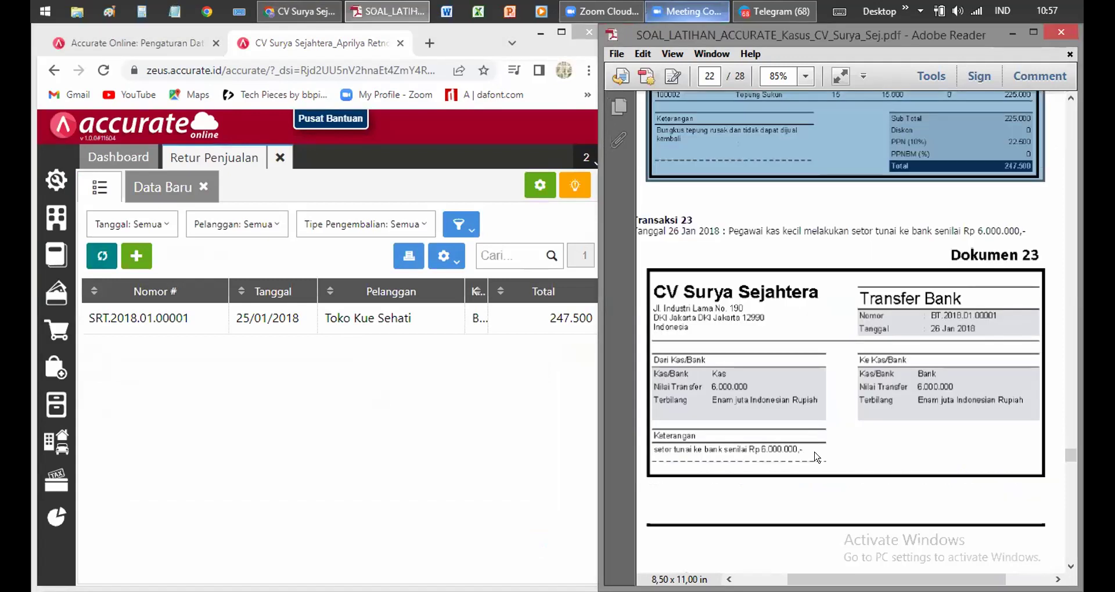
scroll(815, 456, "down", 1)
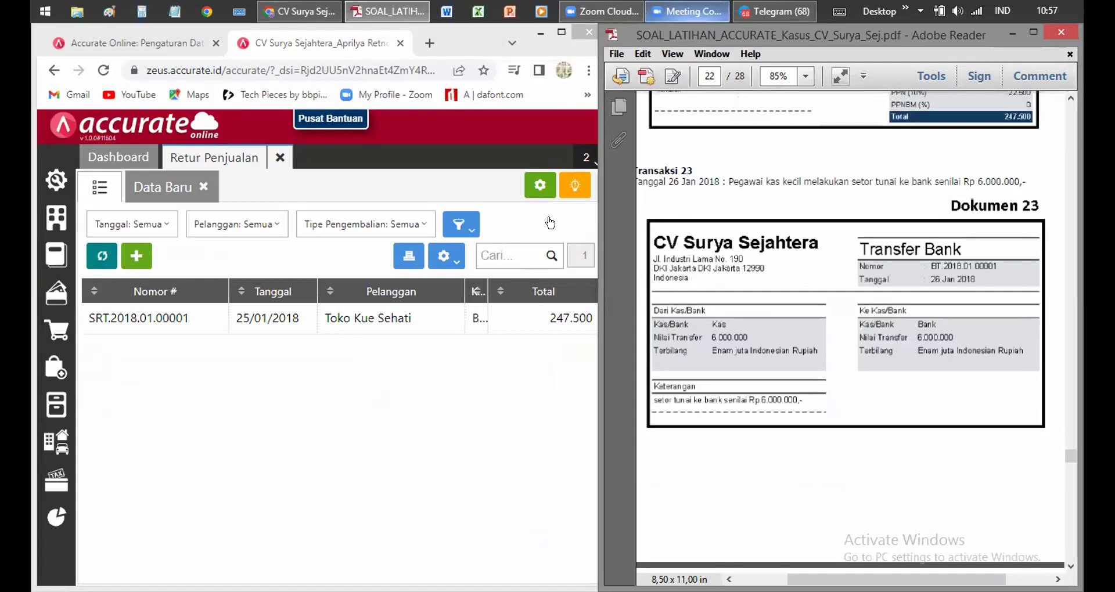
left_click(277, 159)
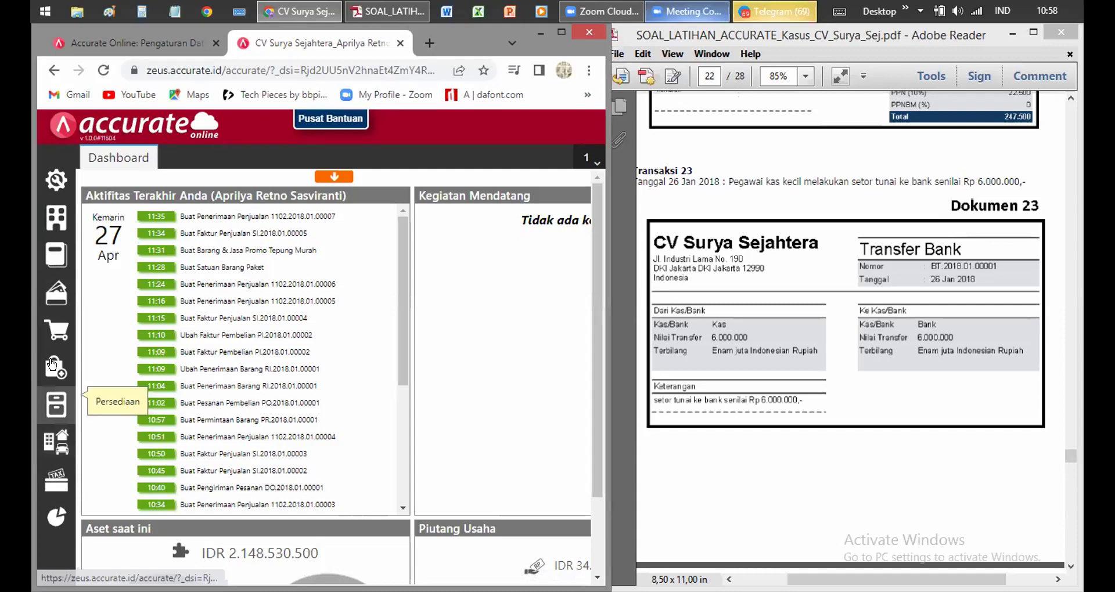
left_click(56, 295)
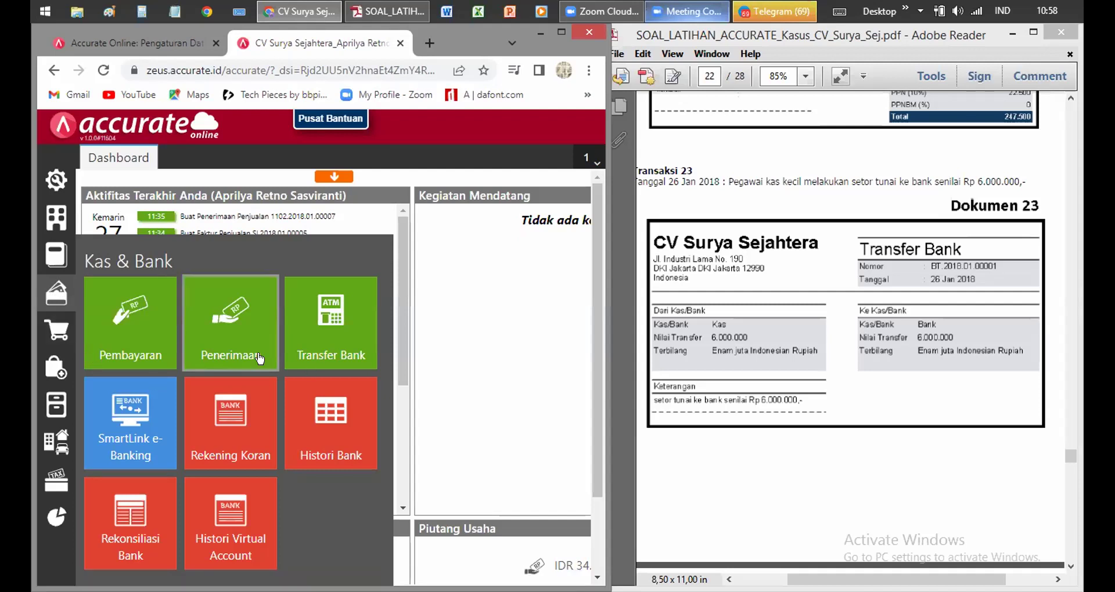
left_click(314, 343)
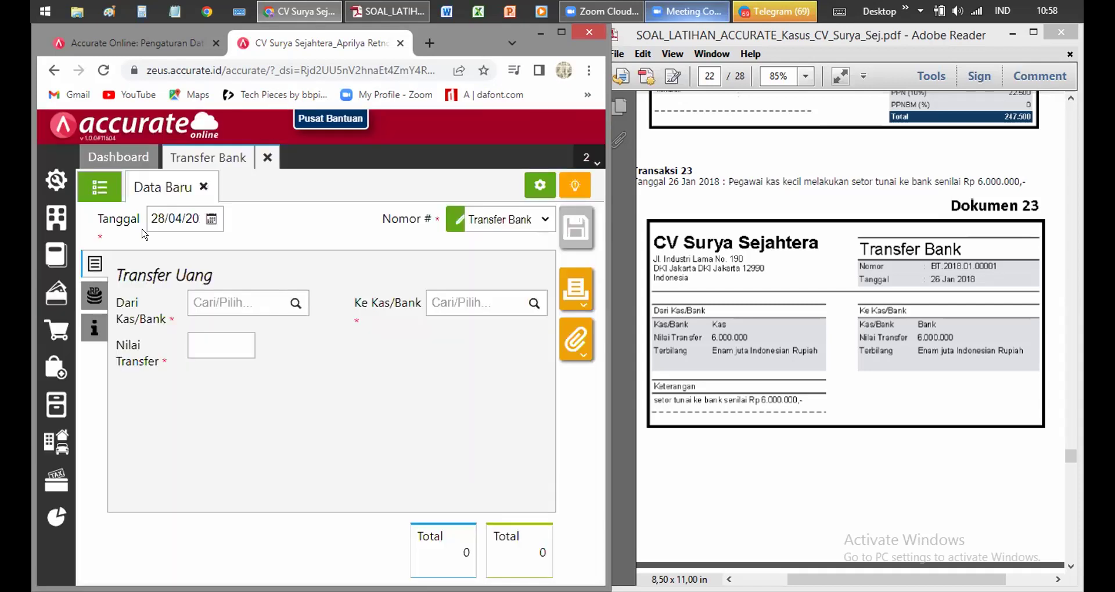
Set the bank transfer's date to 26/01/2018.
left_click(178, 218)
left_click(178, 218)
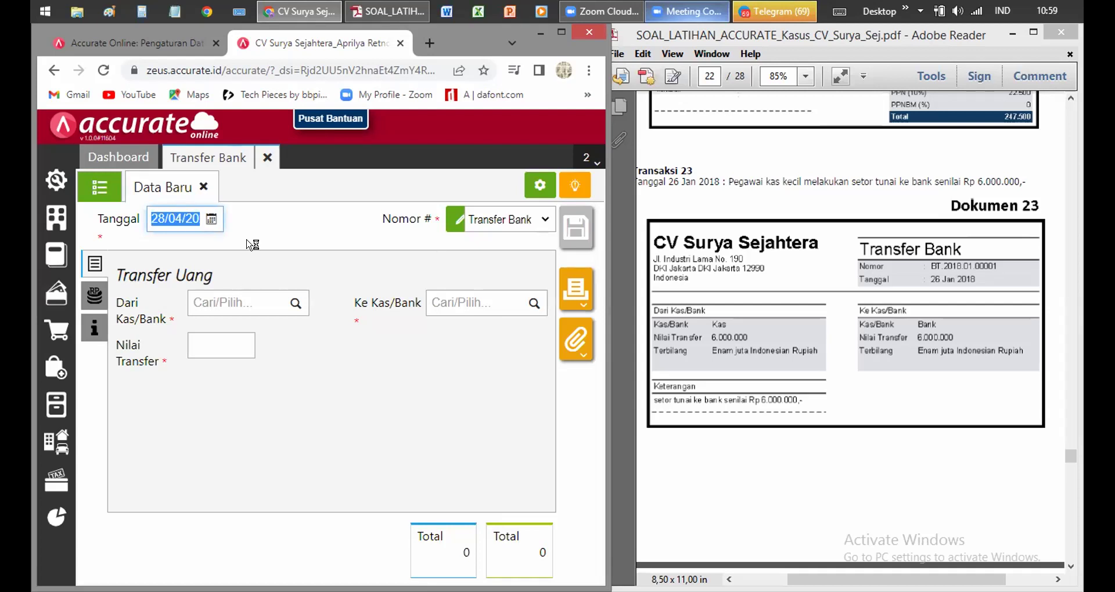
type("2601")
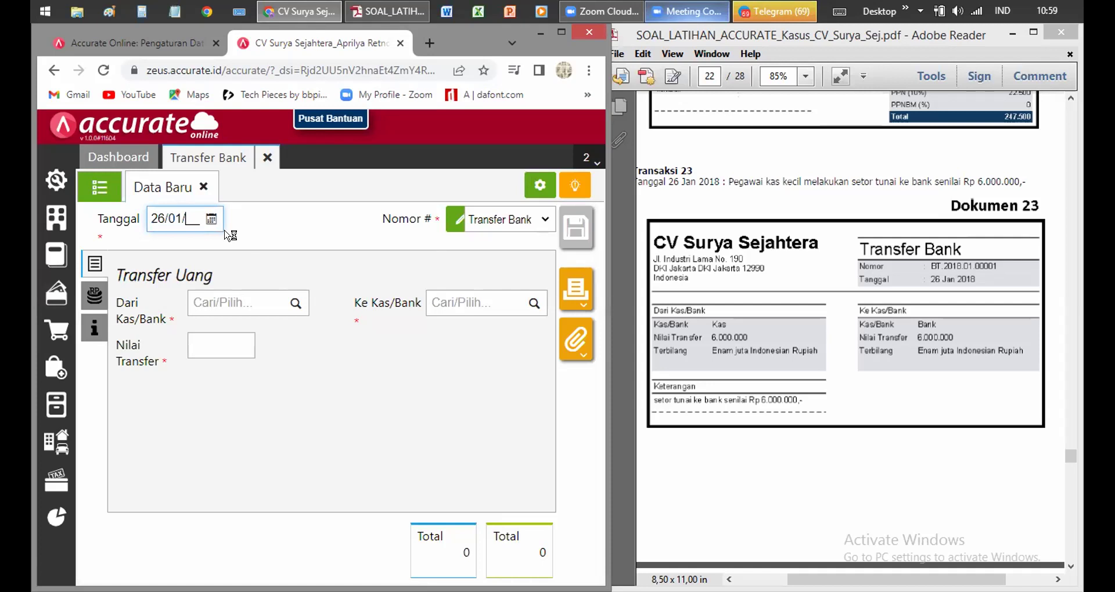
type("2018")
left_click(294, 223)
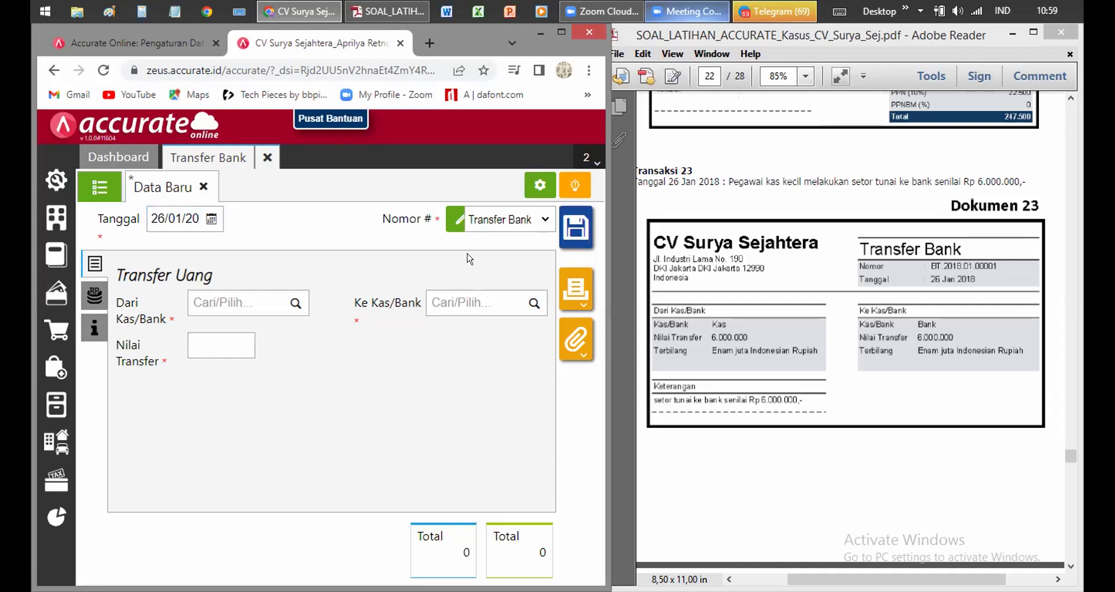
Enter a transfer of Rp 6.000.000 from the Kas account to the Bank account.
left_click(233, 303)
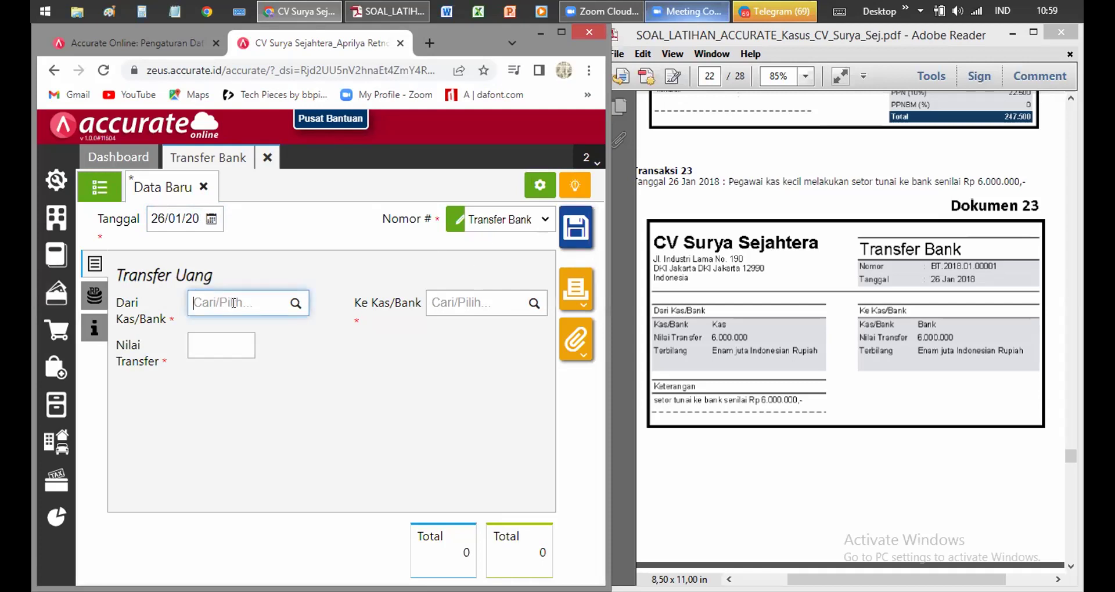
type("Kas")
left_click(243, 336)
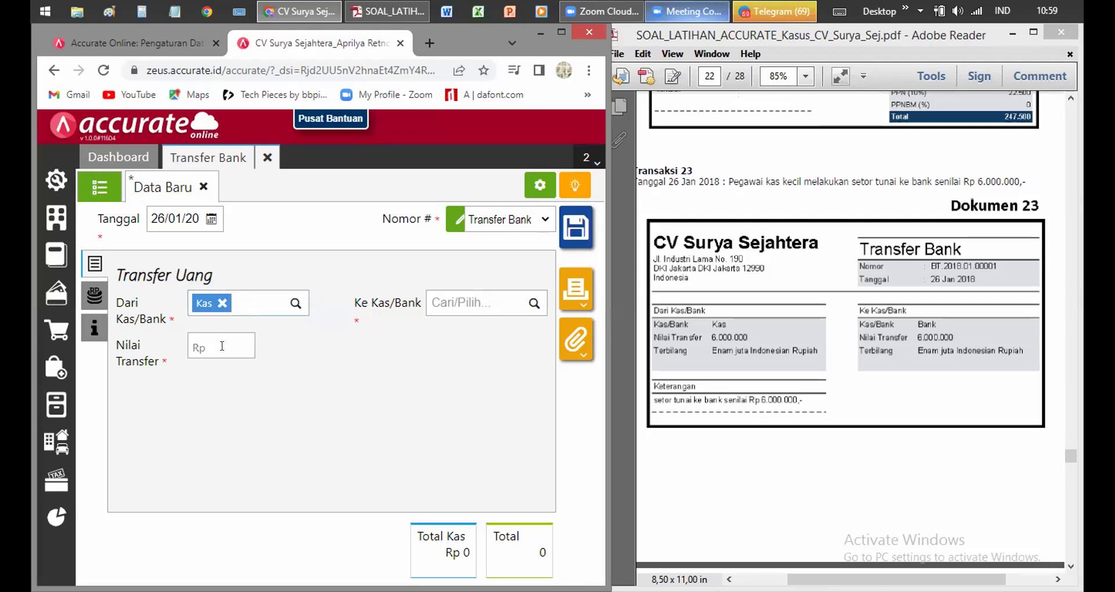
left_click(457, 302)
type("Ban")
type("k")
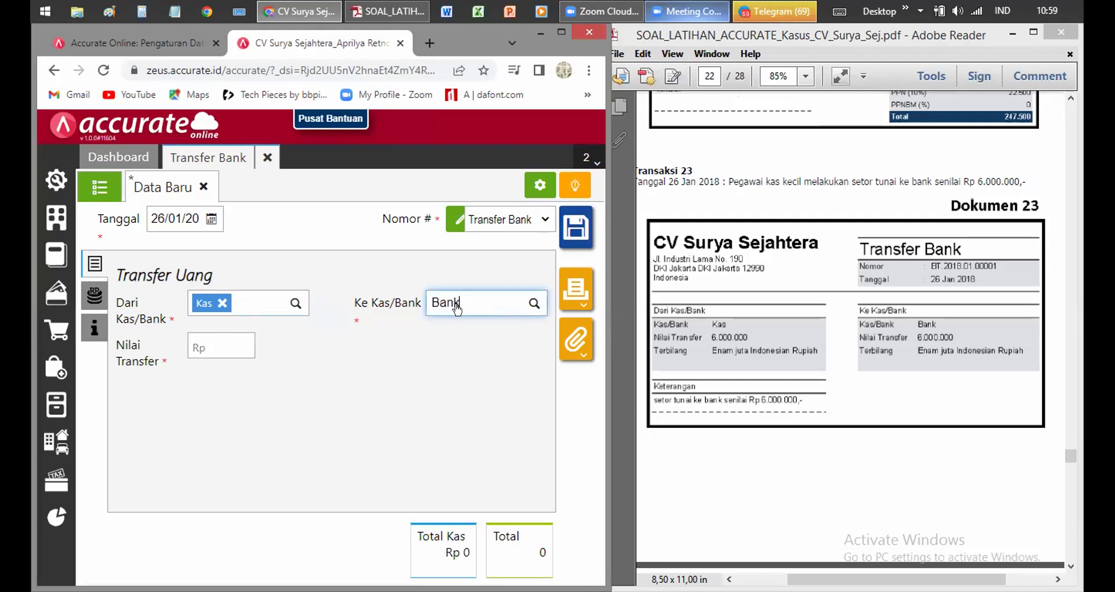
key("Return")
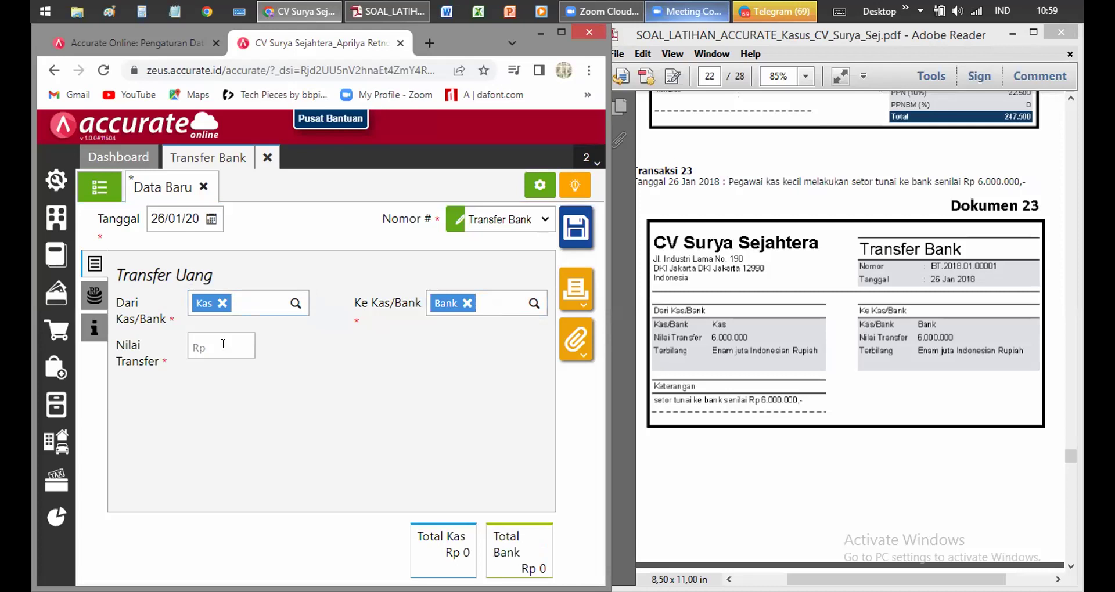
key("Tab")
type("6000000")
left_click(488, 419)
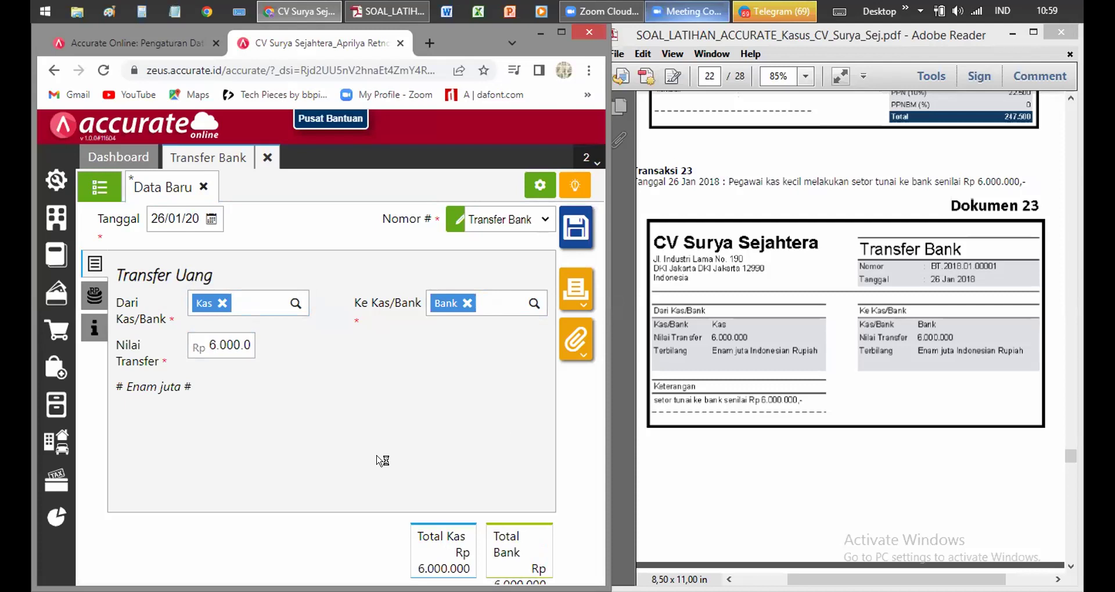
Add the note "Setor tunai ke bank senilai Rp 6.000.000,-" to the bank transfer.
left_click(93, 328)
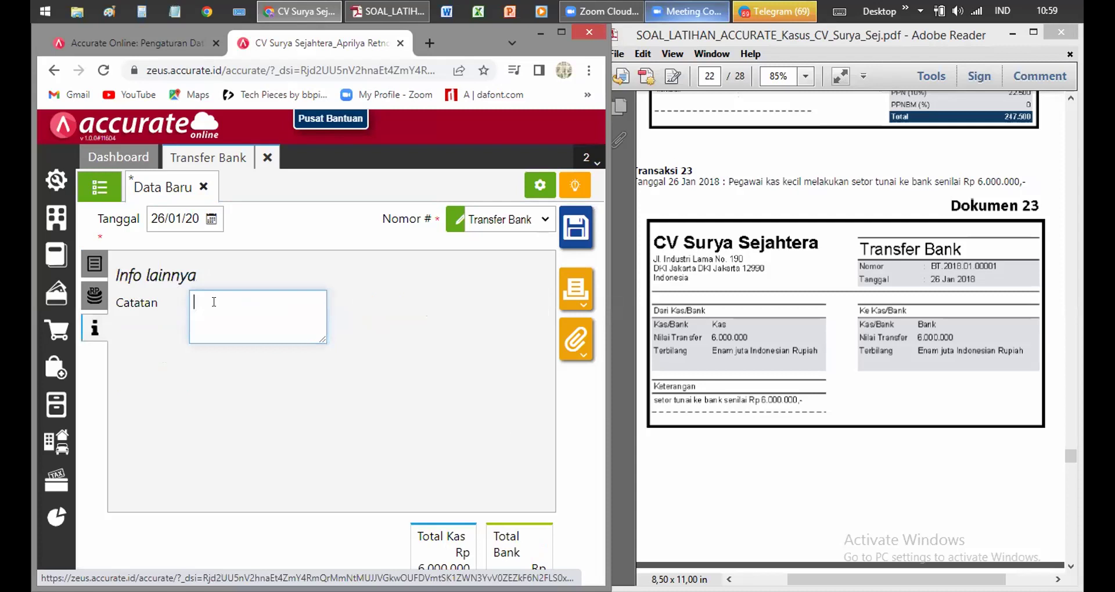
type("Setor tunai ke bank senilai ")
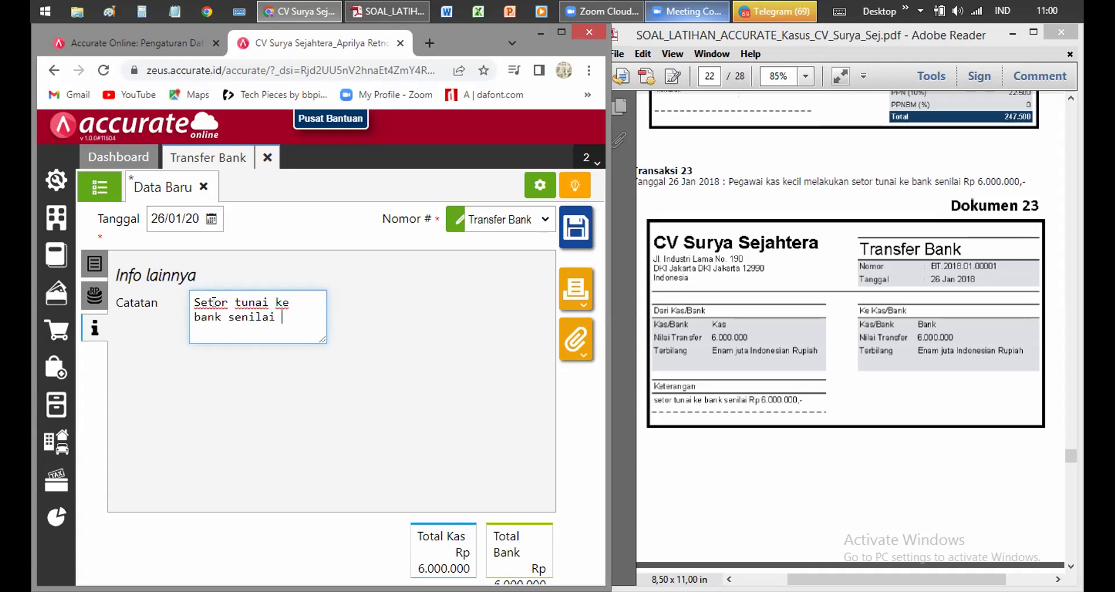
type("Rp 60")
key("BackSpace")
type(".000.000,-")
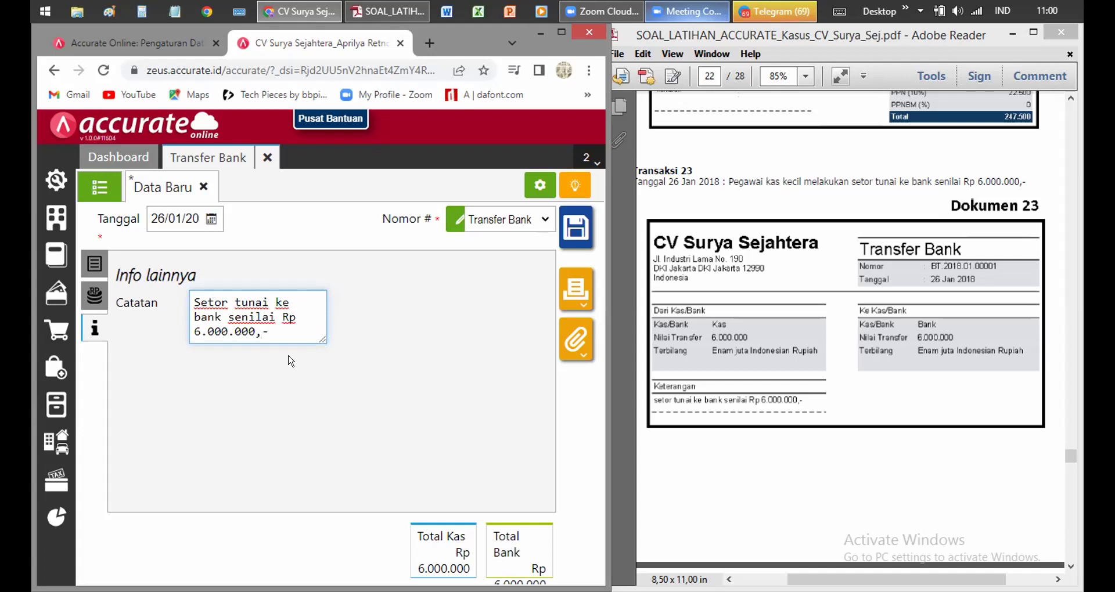
left_click(328, 431)
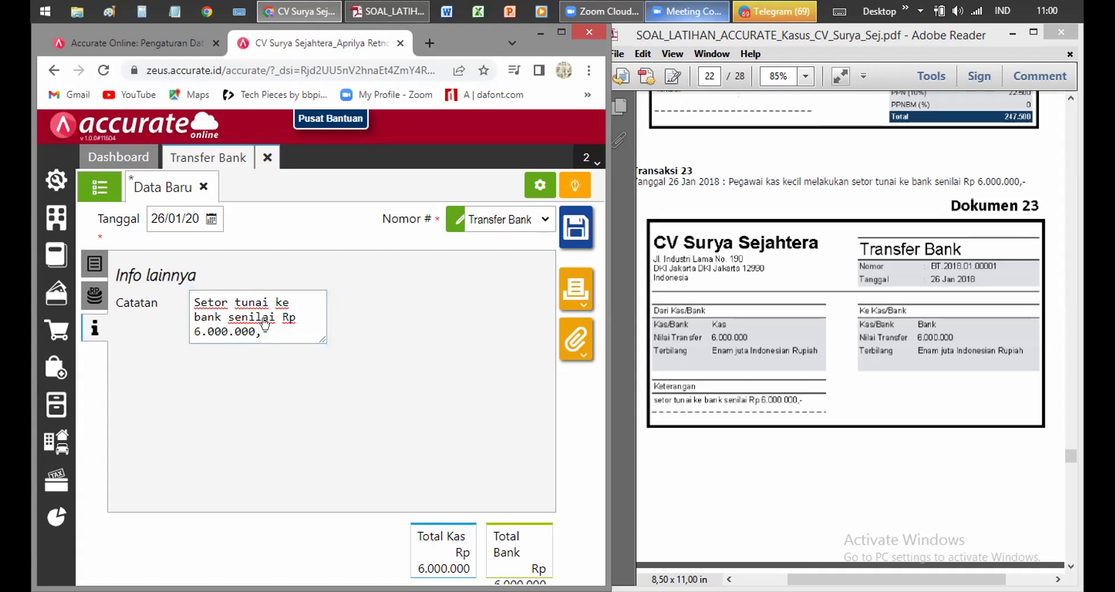
Check the transfer's details and date, and save the bank transfer.
left_click(94, 272)
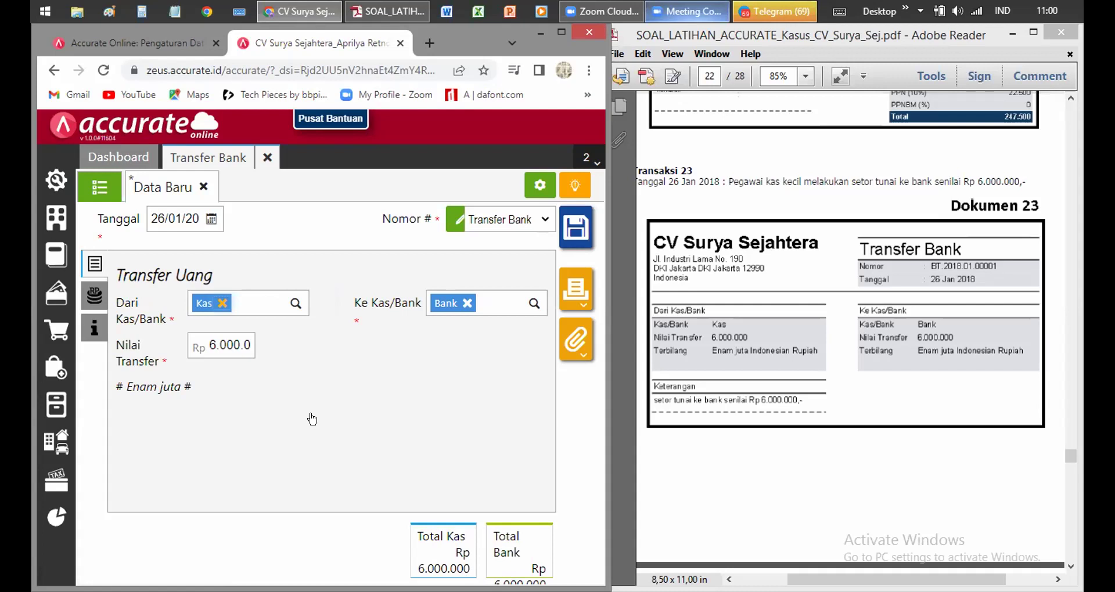
left_click(210, 219)
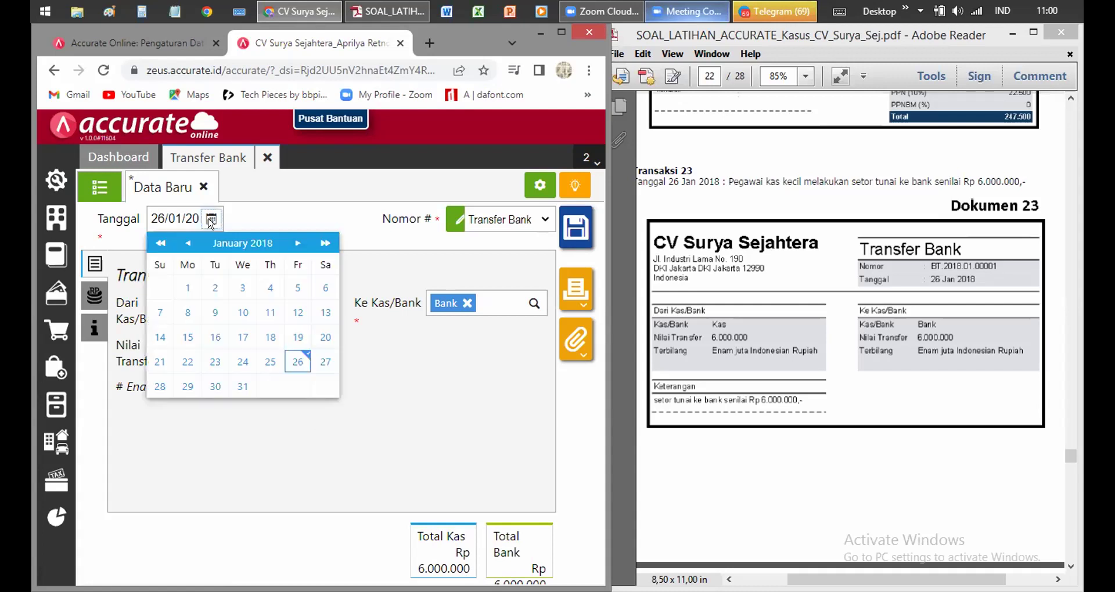
left_click(314, 219)
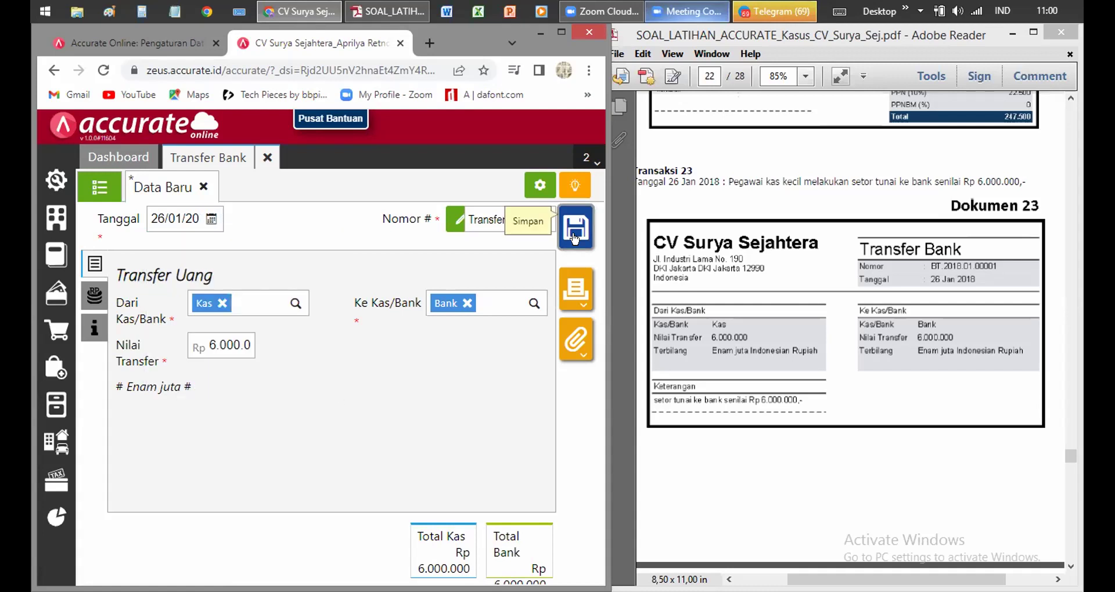
left_click(575, 238)
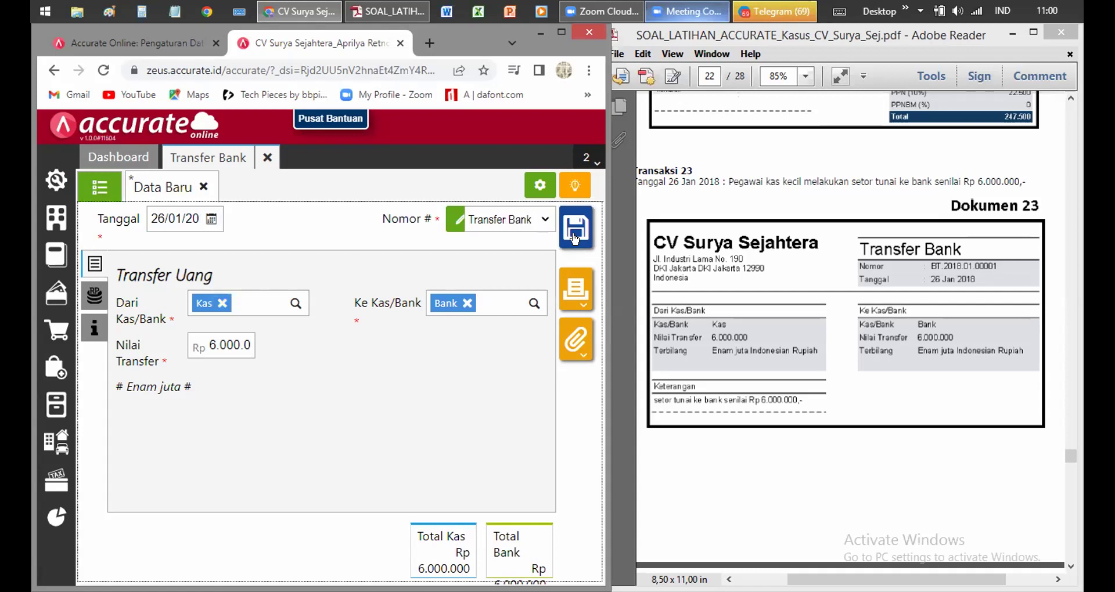
Examine Transaksi 24 and its sales invoice, Dokumen 24-1, in the exercise PDF.
left_click(949, 377)
scroll(950, 388, "down", 5)
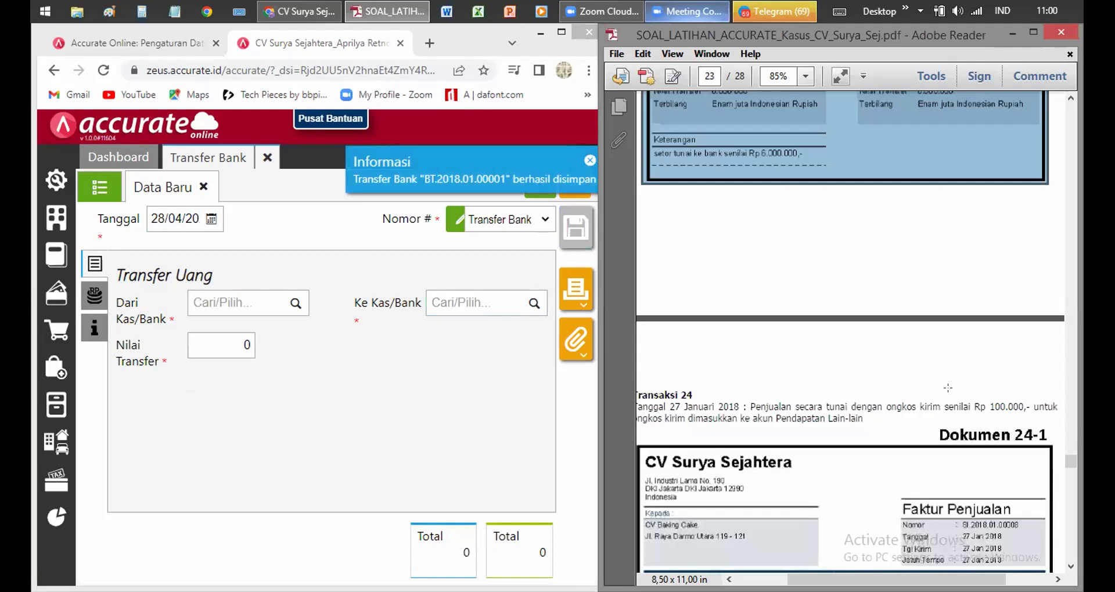
scroll(948, 388, "down", 3)
scroll(948, 388, "down", 3)
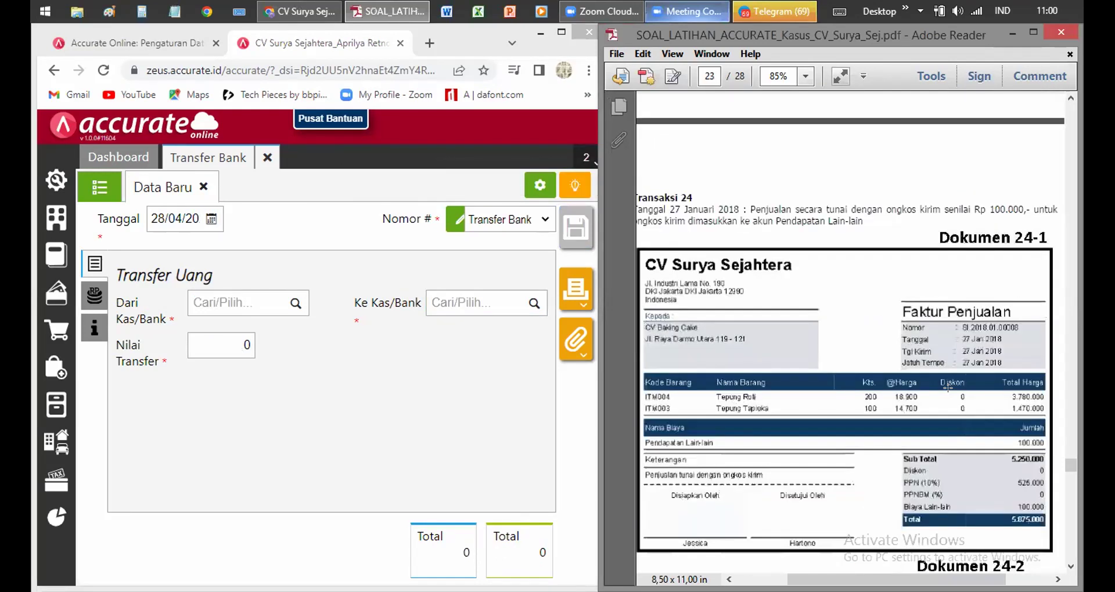
scroll(948, 387, "down", 2)
scroll(948, 387, "down", 2)
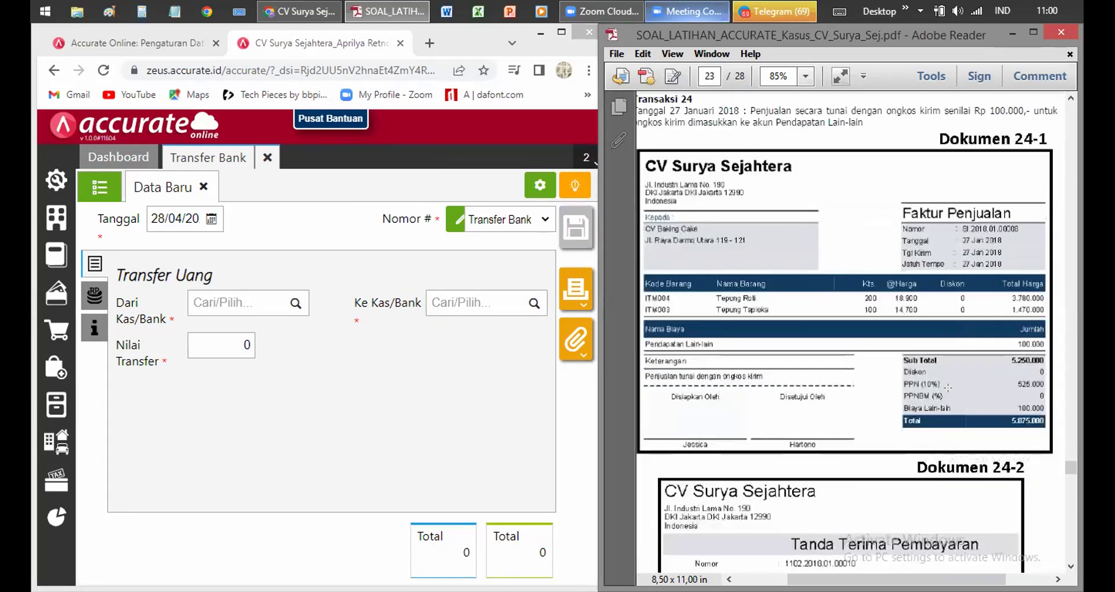
scroll(948, 388, "up", 2)
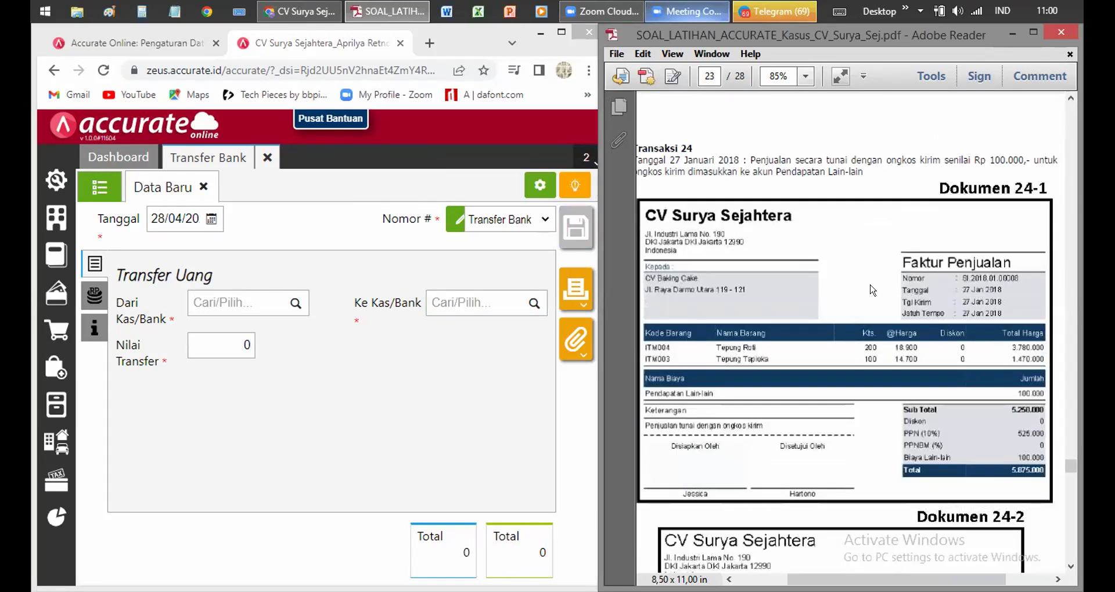
left_click(388, 447)
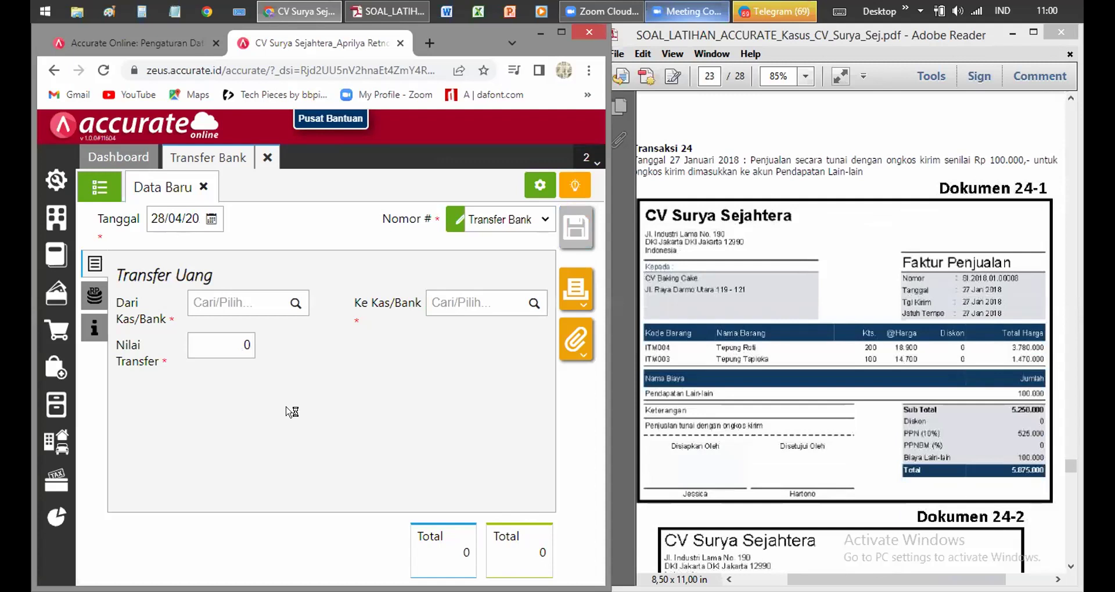
left_click(748, 163)
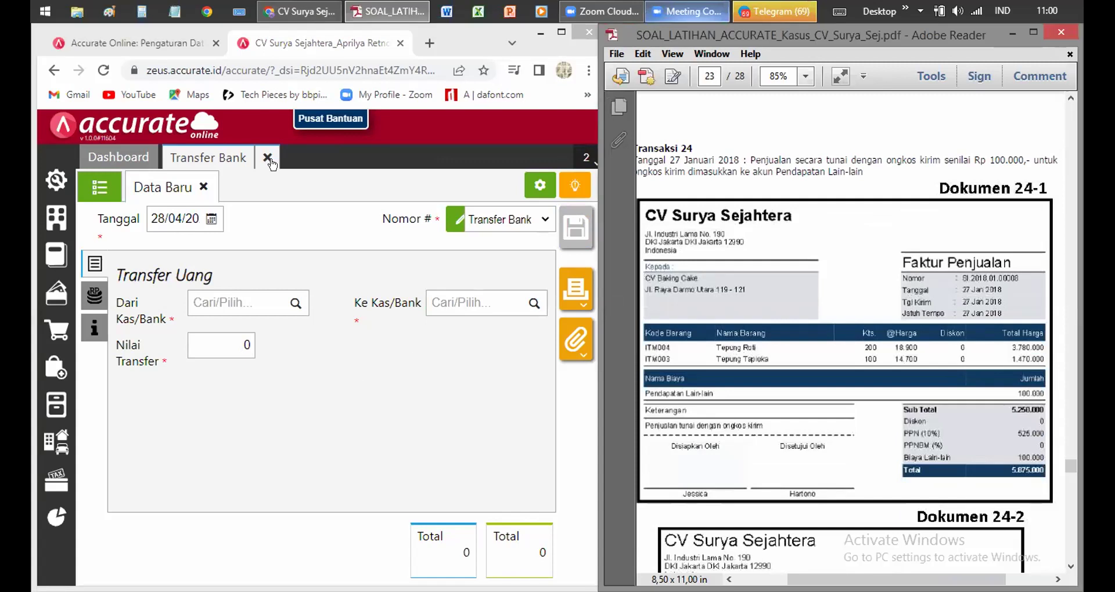
Close the Transfer Bank form and start a new Faktur Penjualan for the customer CV Baking Cake.
left_click(139, 298)
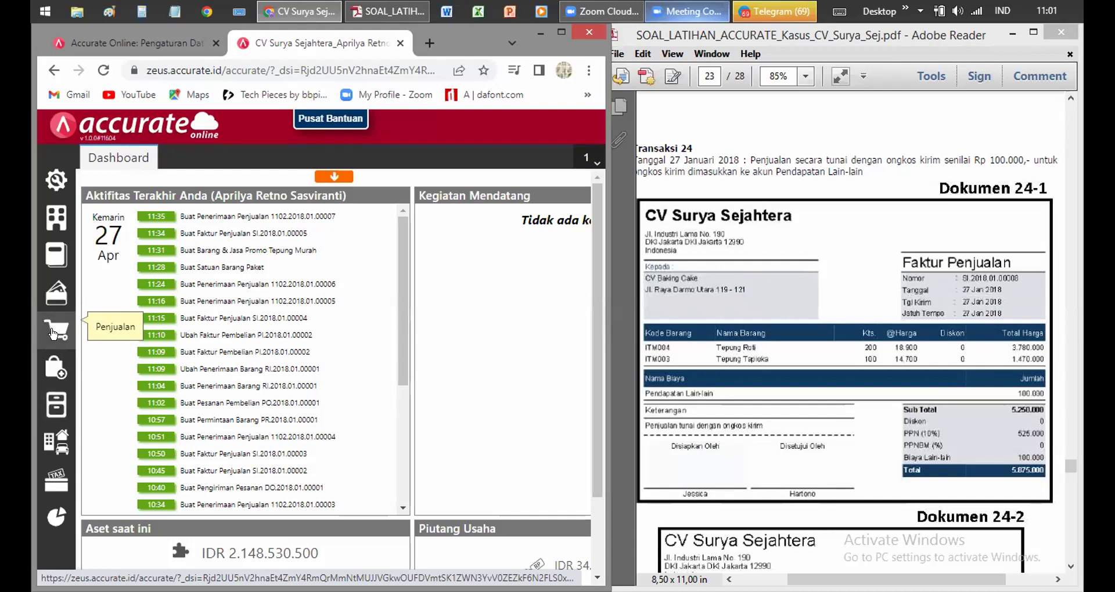
left_click(53, 332)
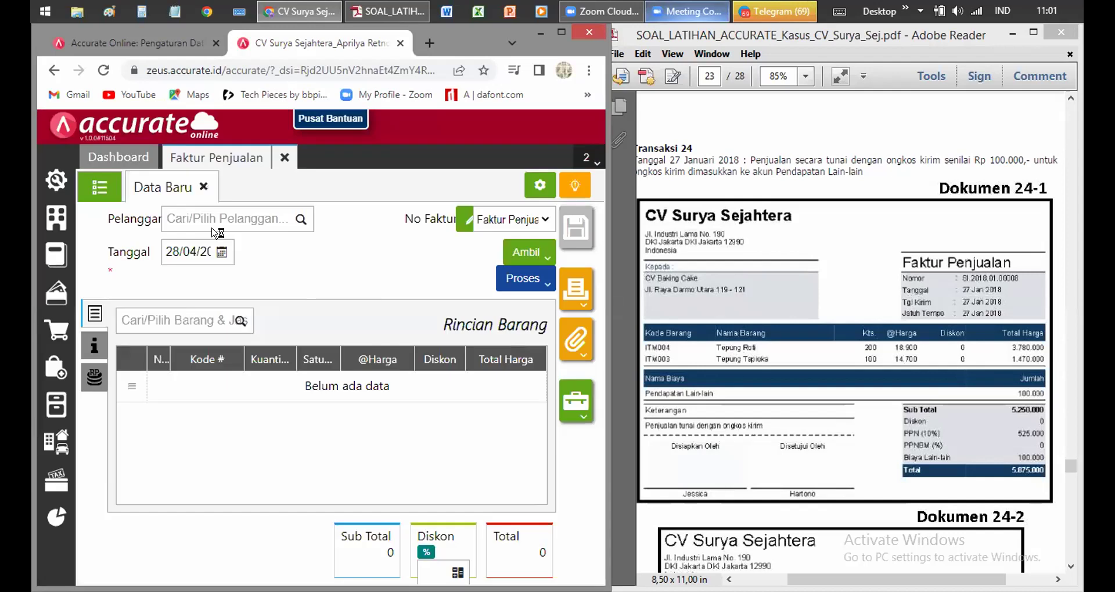
left_click(214, 215)
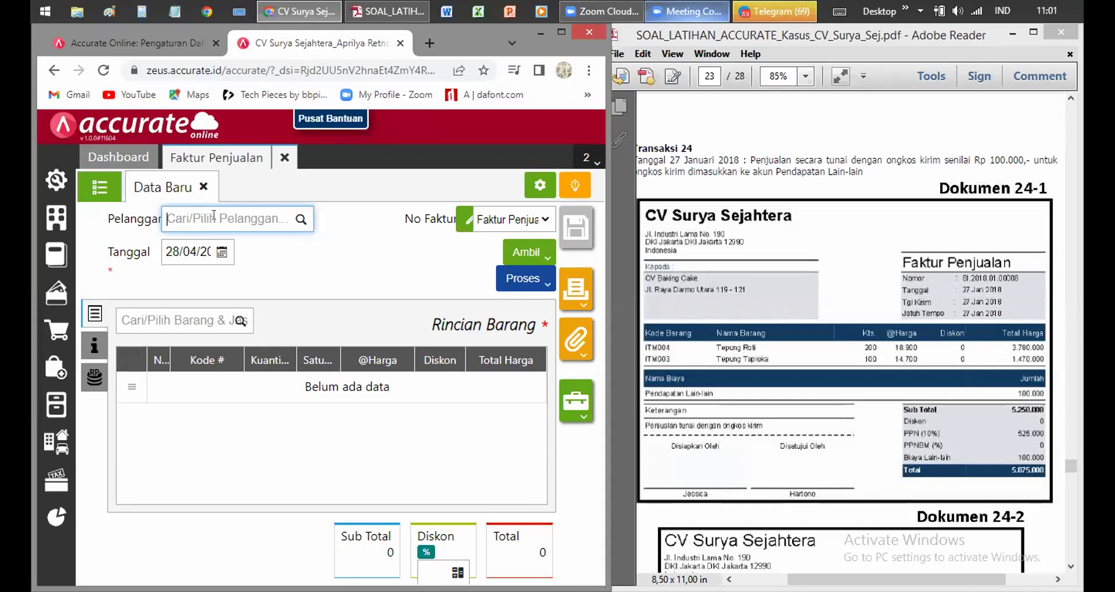
type("baki")
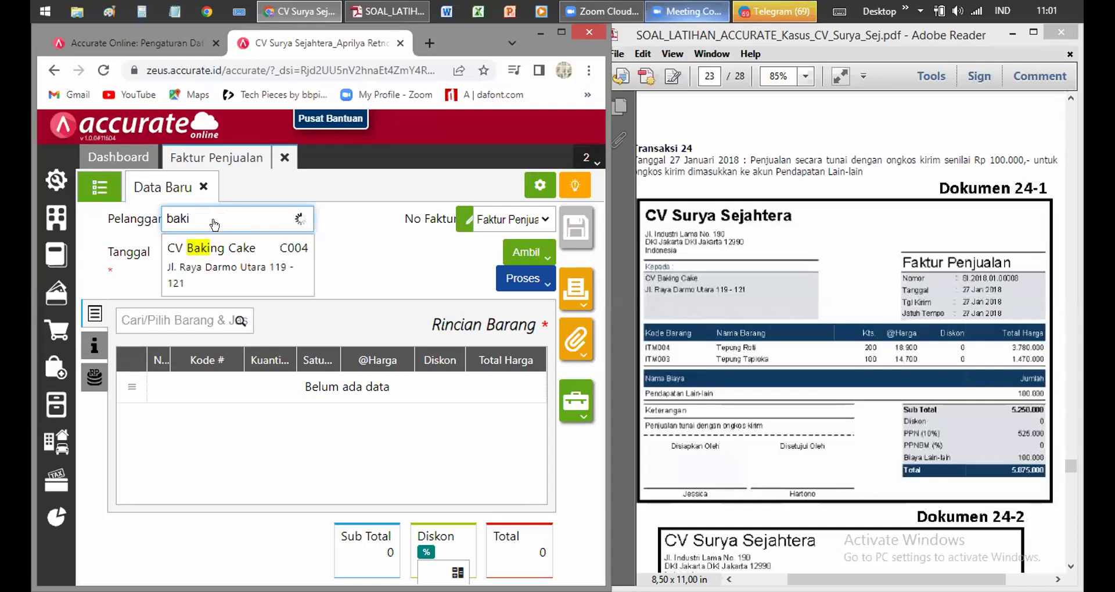
left_click(211, 250)
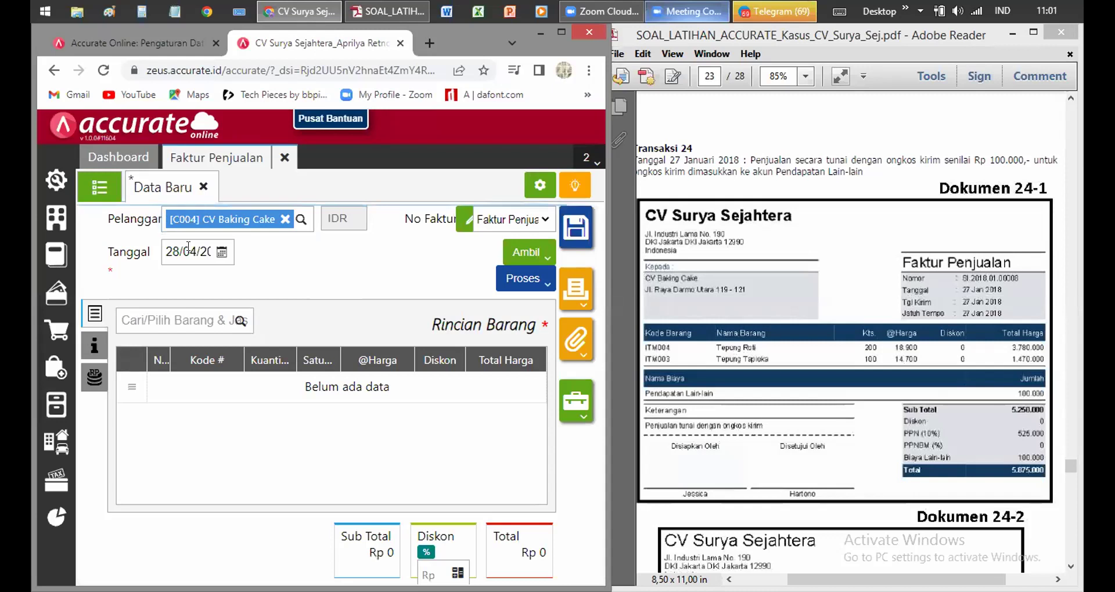
Set the sales invoice's date to 27/01/2018 and check it in the calendar.
left_click(188, 247)
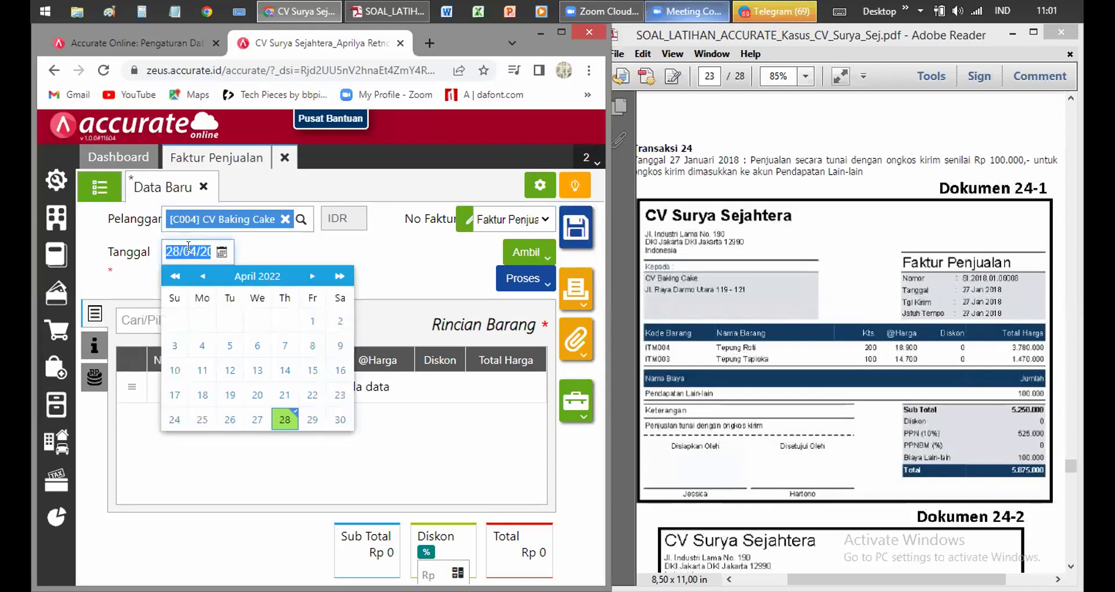
type("27/01/20")
left_click(222, 252)
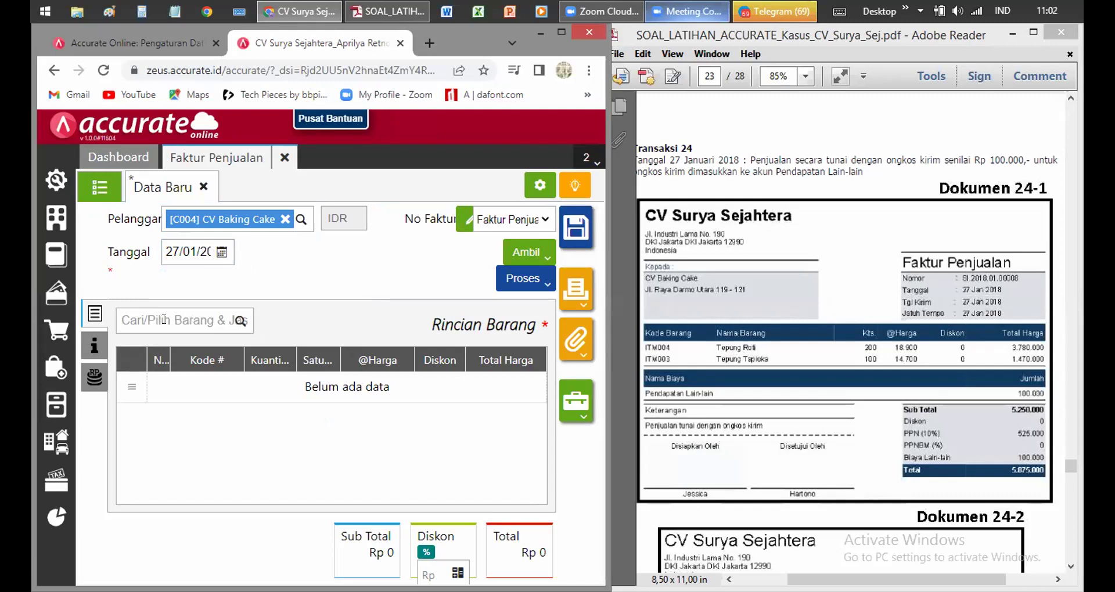
left_click(223, 253)
left_click(262, 257)
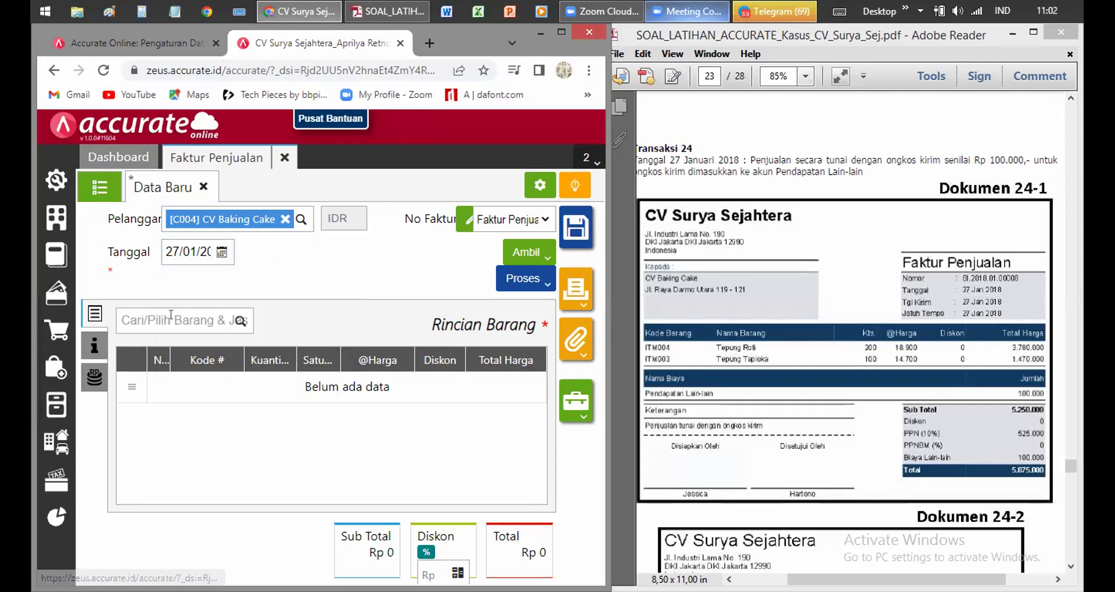
Add the item Tepung Roti (ITM004) to the sales invoice with a quantity of 200.
left_click(171, 314)
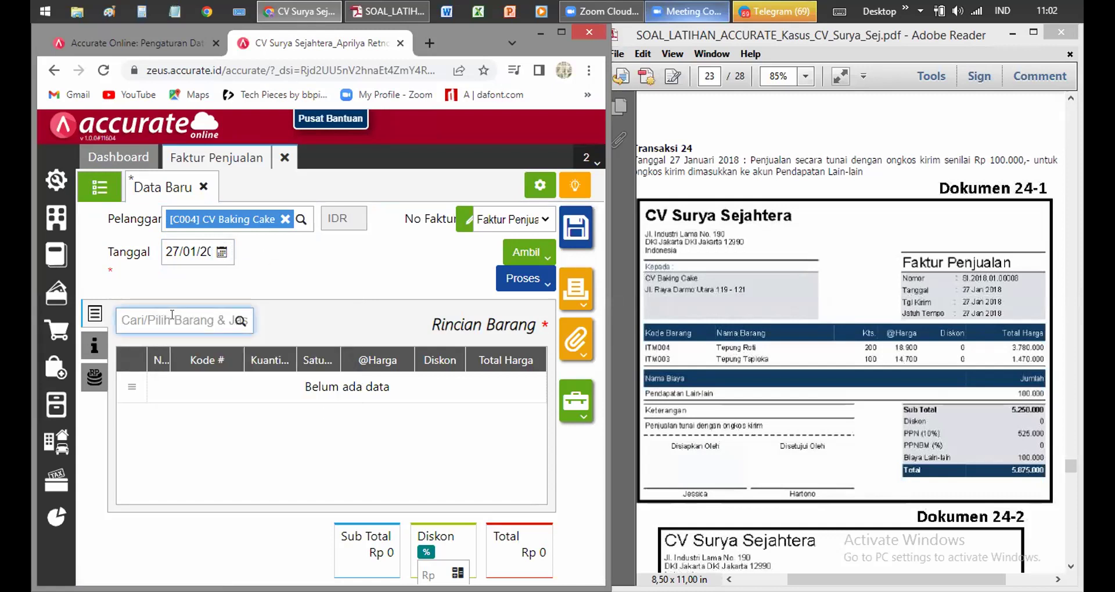
type("roti")
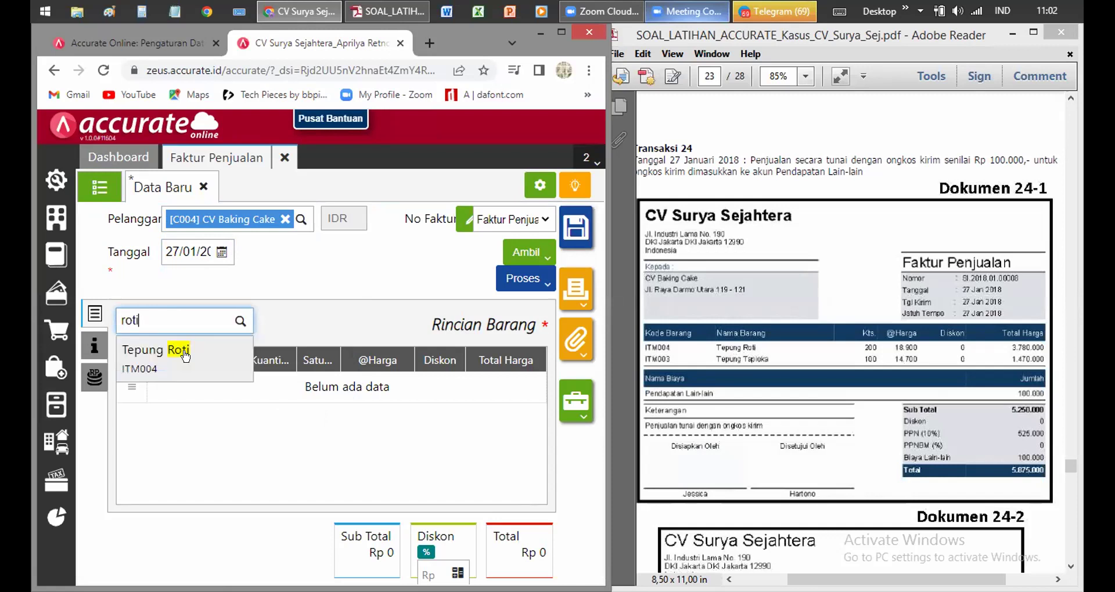
left_click(186, 356)
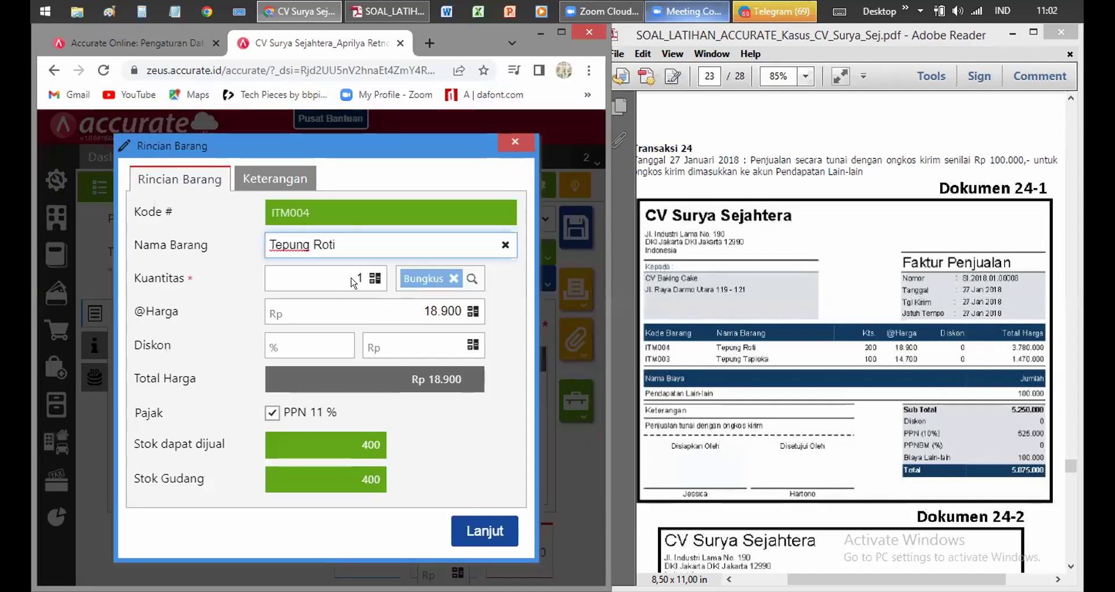
left_click(354, 281)
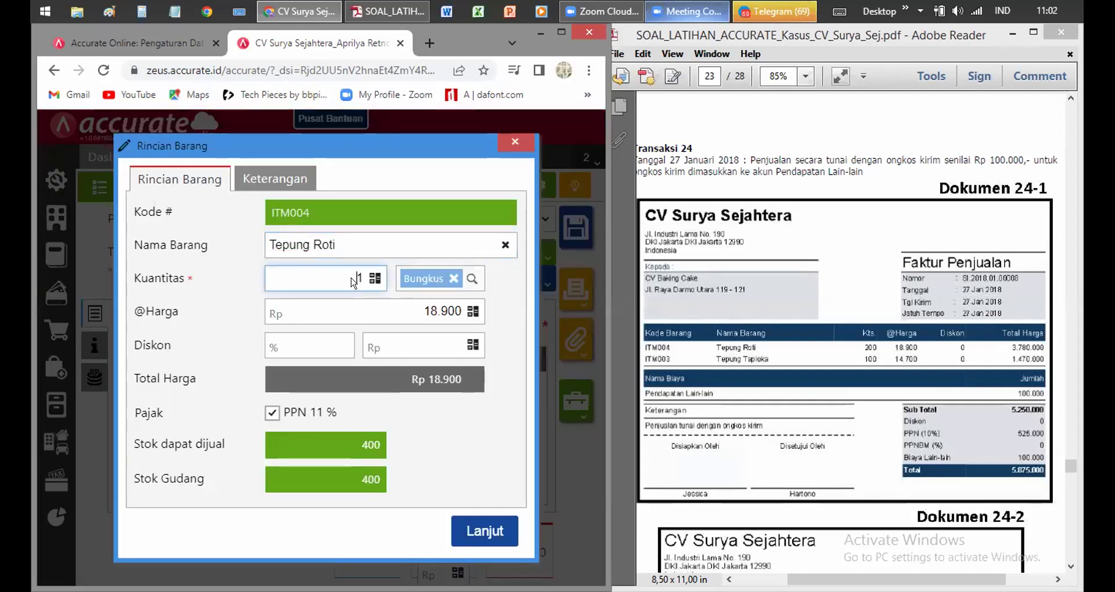
type("200")
left_click(458, 429)
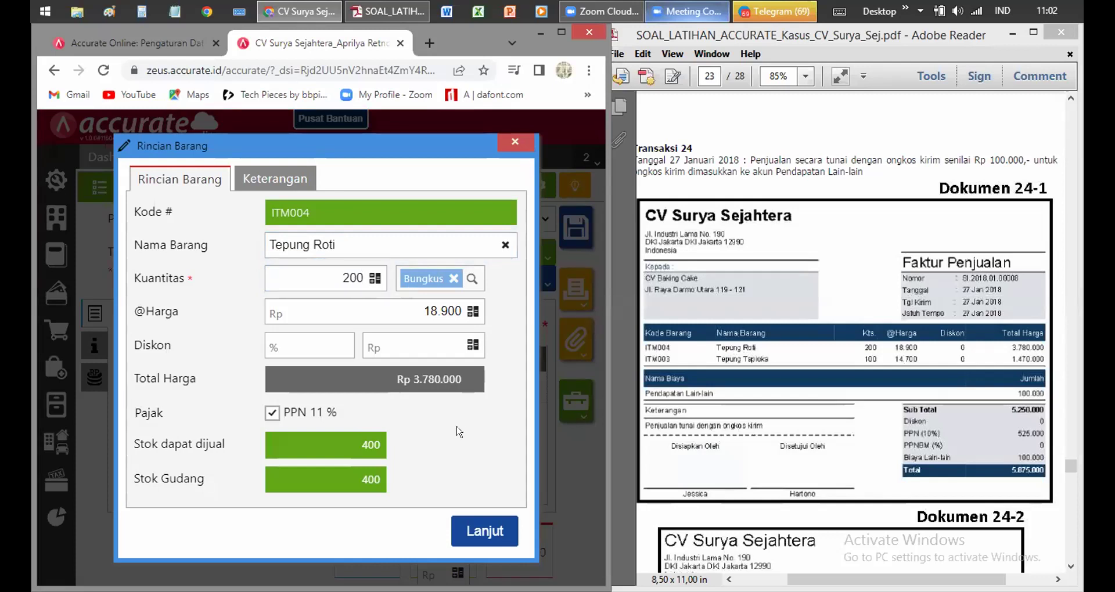
left_click(498, 535)
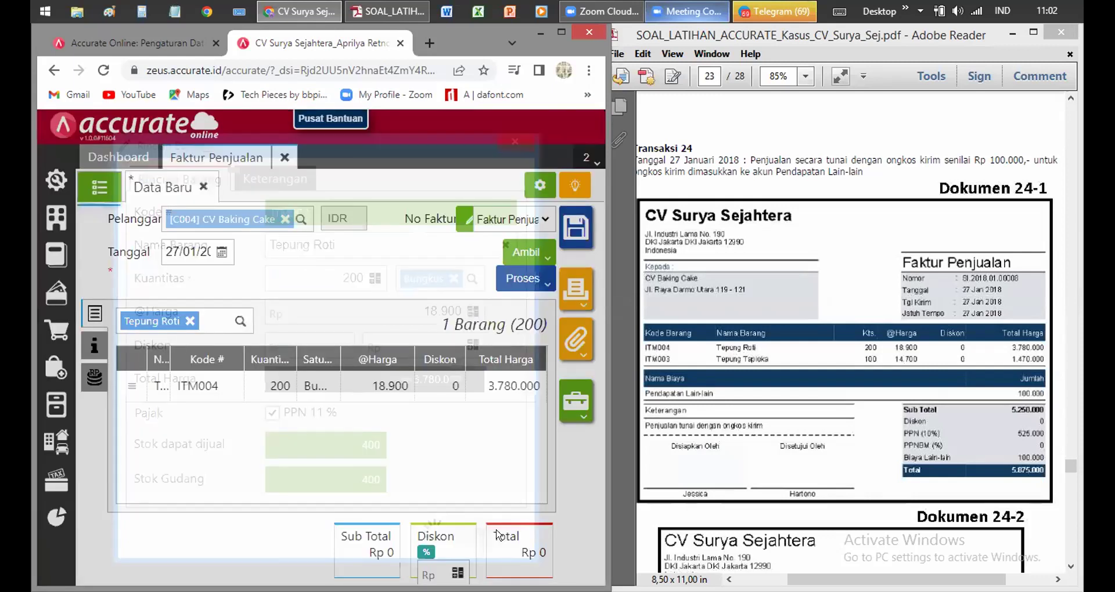
Change the invoice's PPN rate to Tarif 10%.
left_click(425, 549)
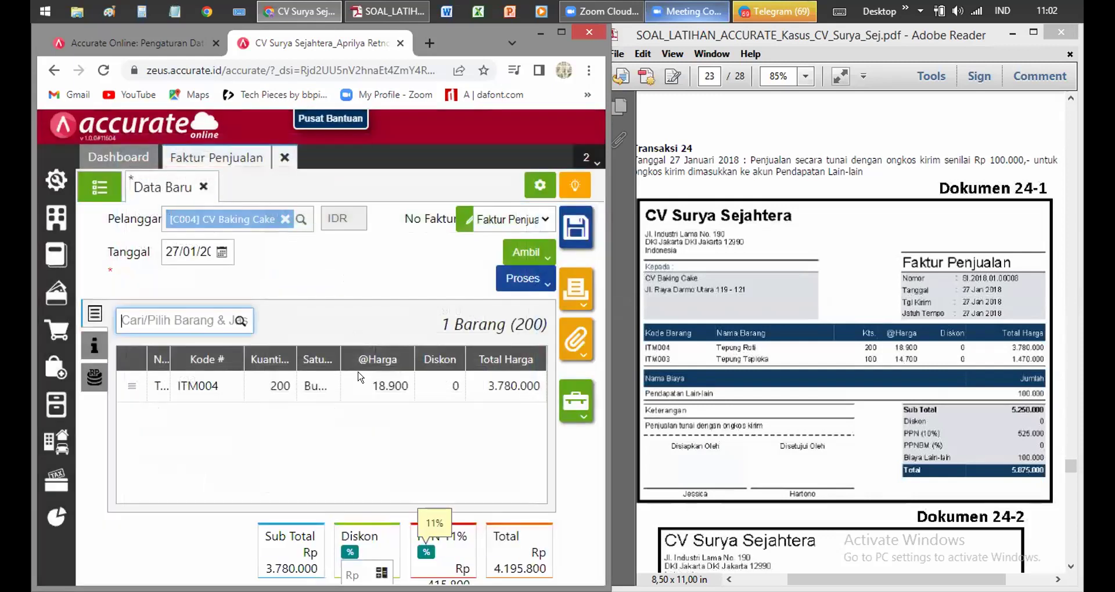
left_click(315, 357)
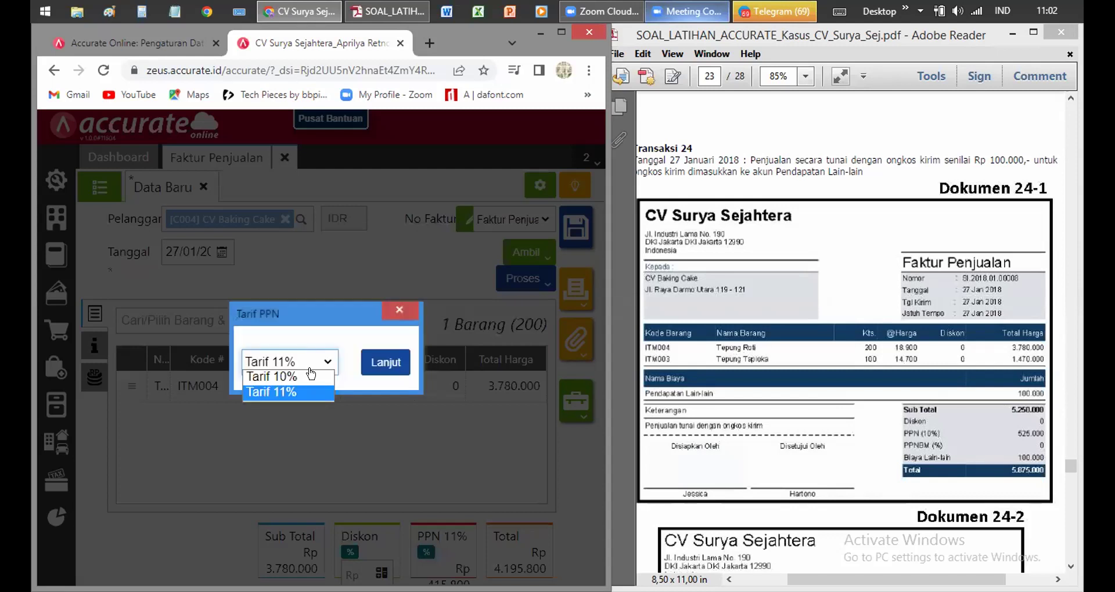
left_click(273, 377)
left_click(372, 368)
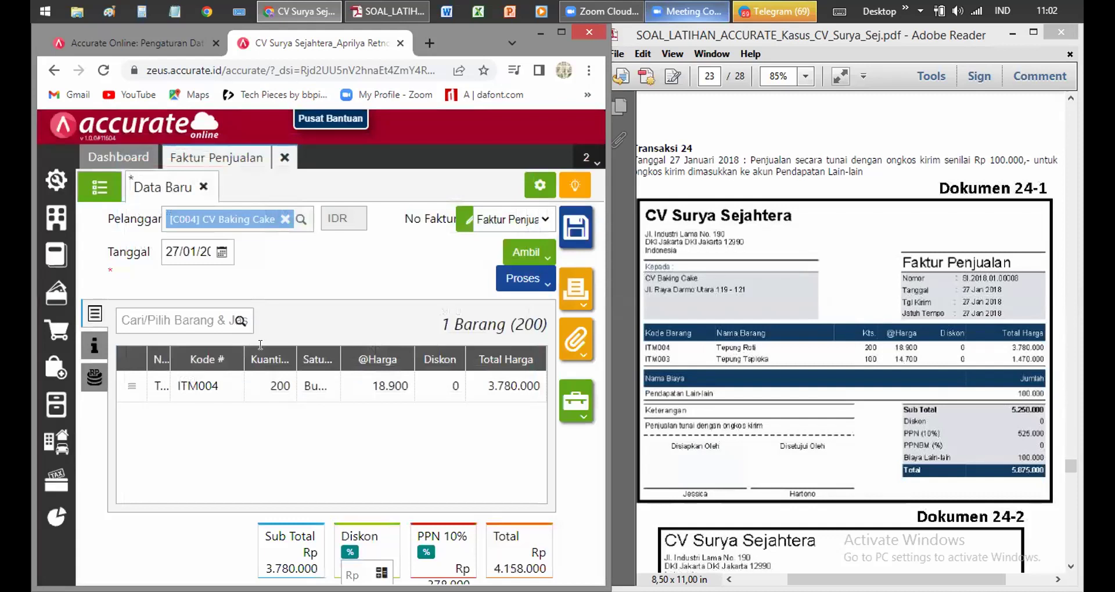
Add the item Tepung Tapioka (ITM003) to the sales invoice with a quantity of 100.
left_click(187, 319)
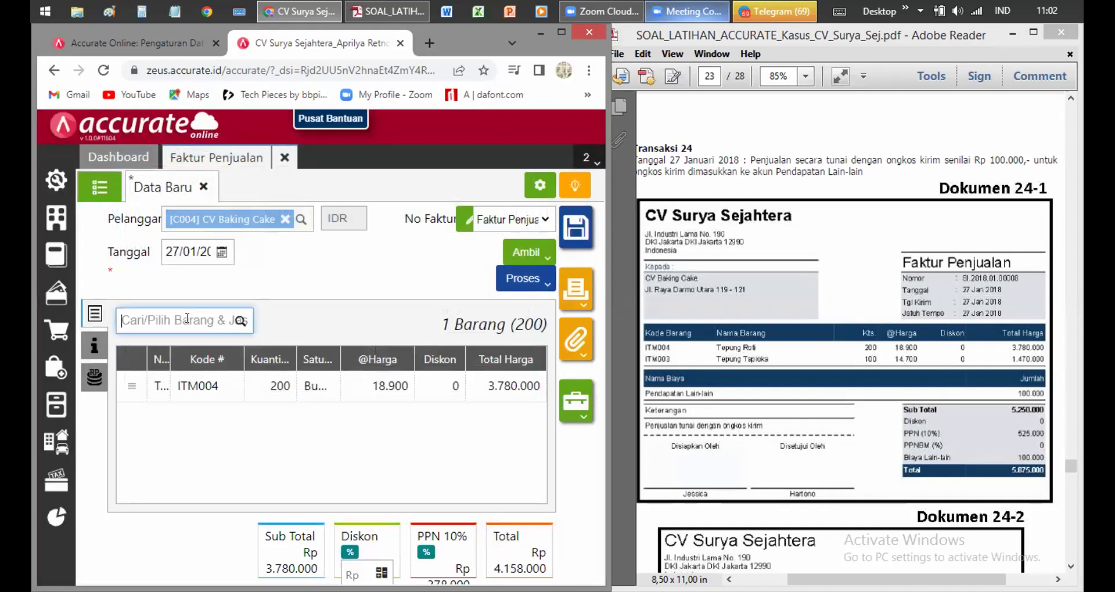
type("tapi")
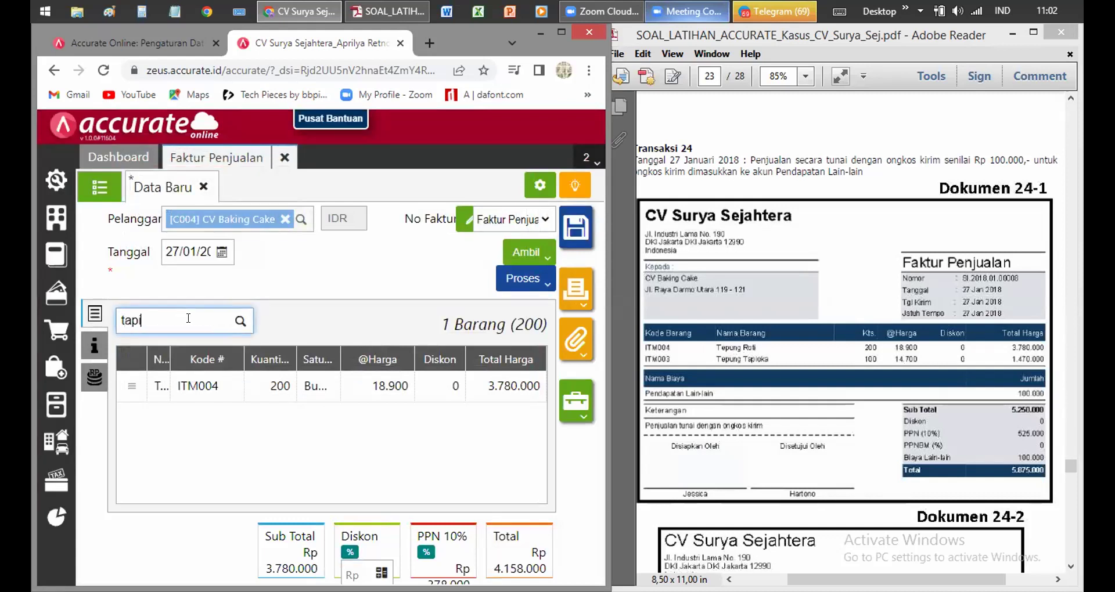
type("o")
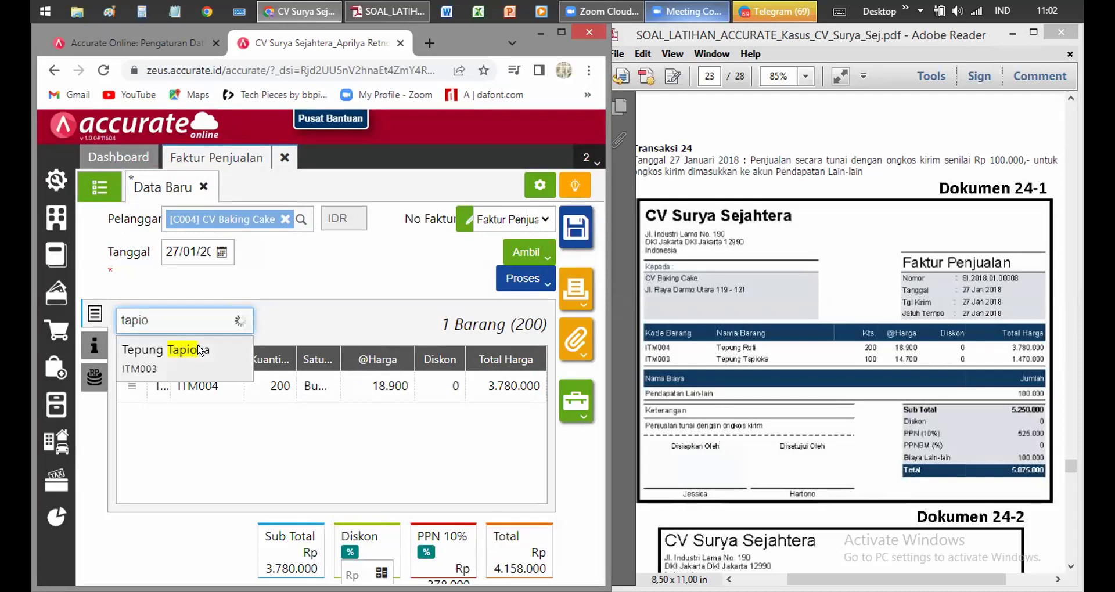
left_click(199, 349)
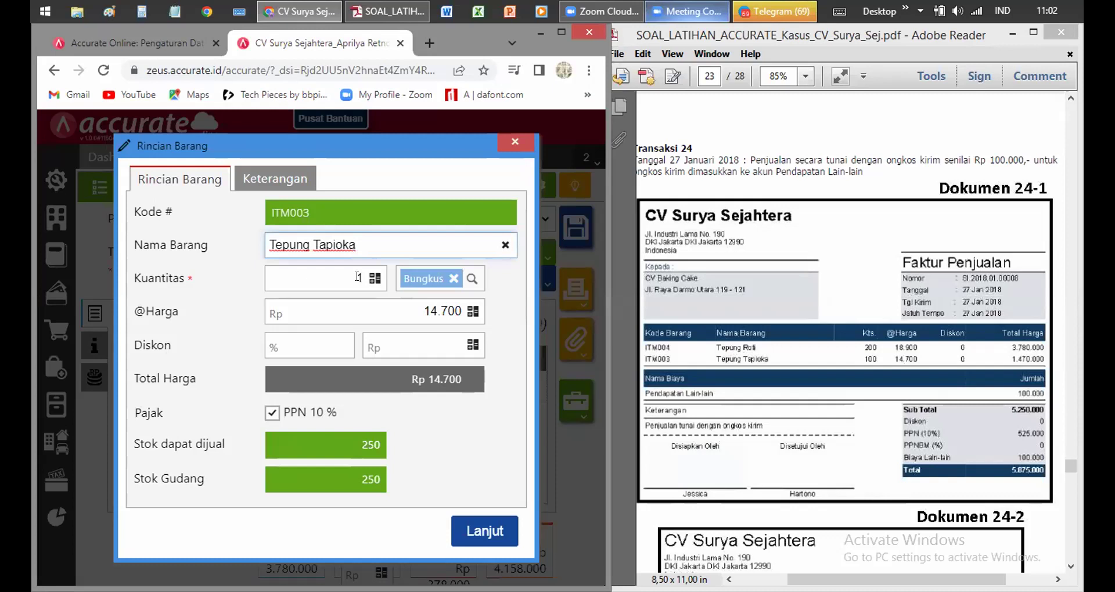
left_click(358, 278)
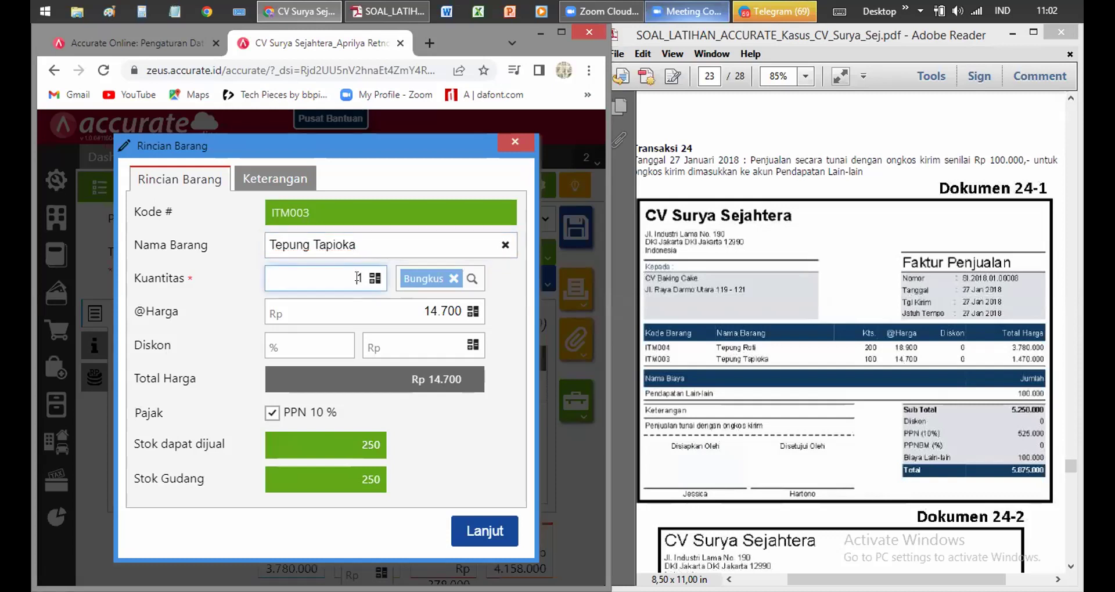
left_click(468, 404)
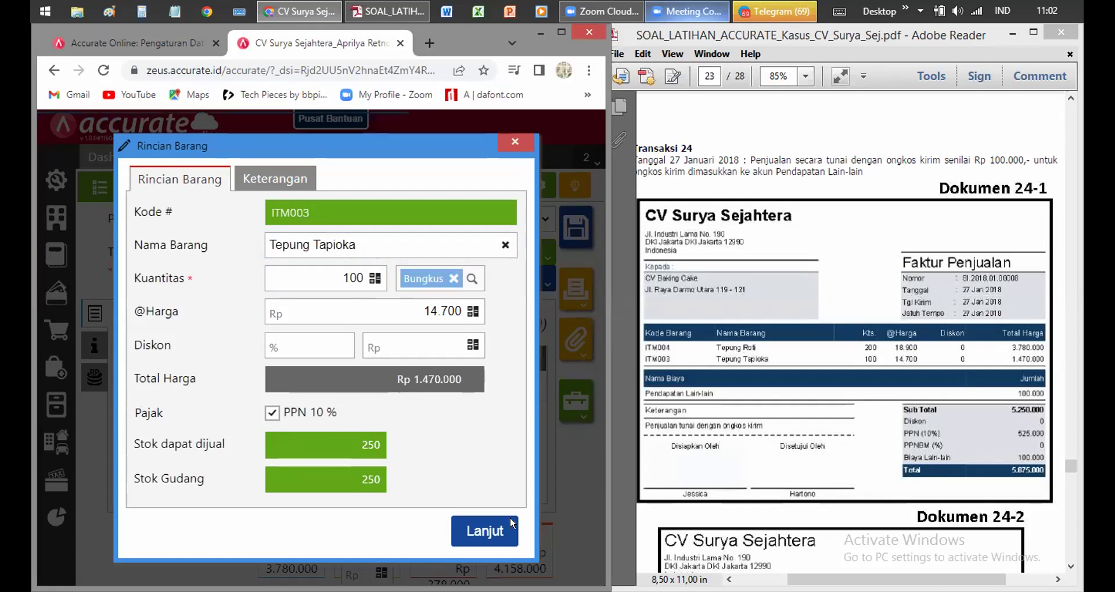
left_click(496, 531)
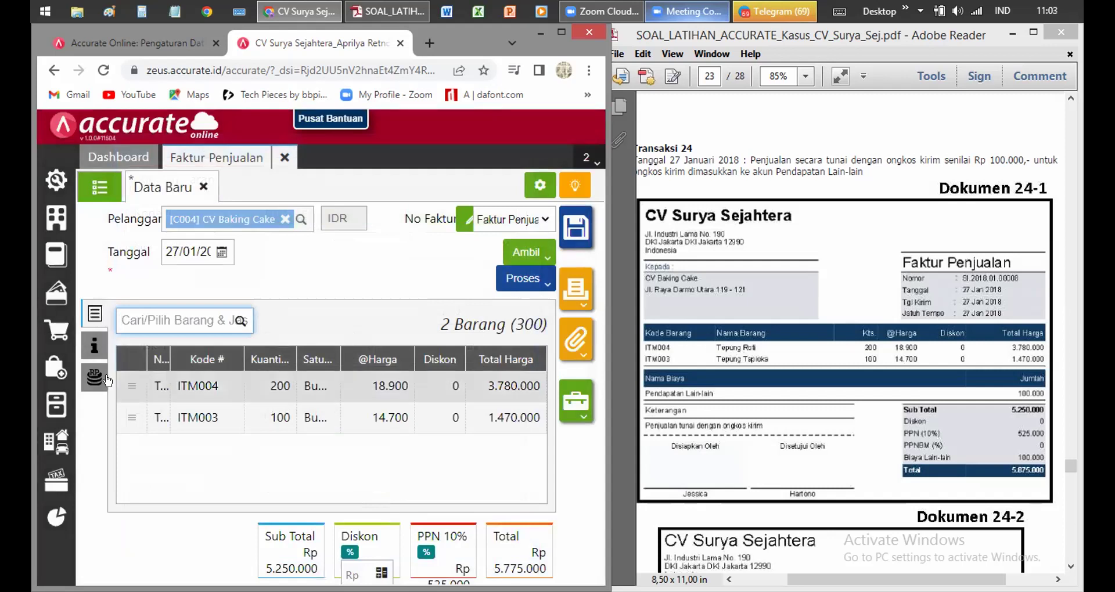
Set the invoice's delivery date (Tgl Pengiriman) to 27/01/2018 in the additional info and check it in the calendar.
left_click(93, 347)
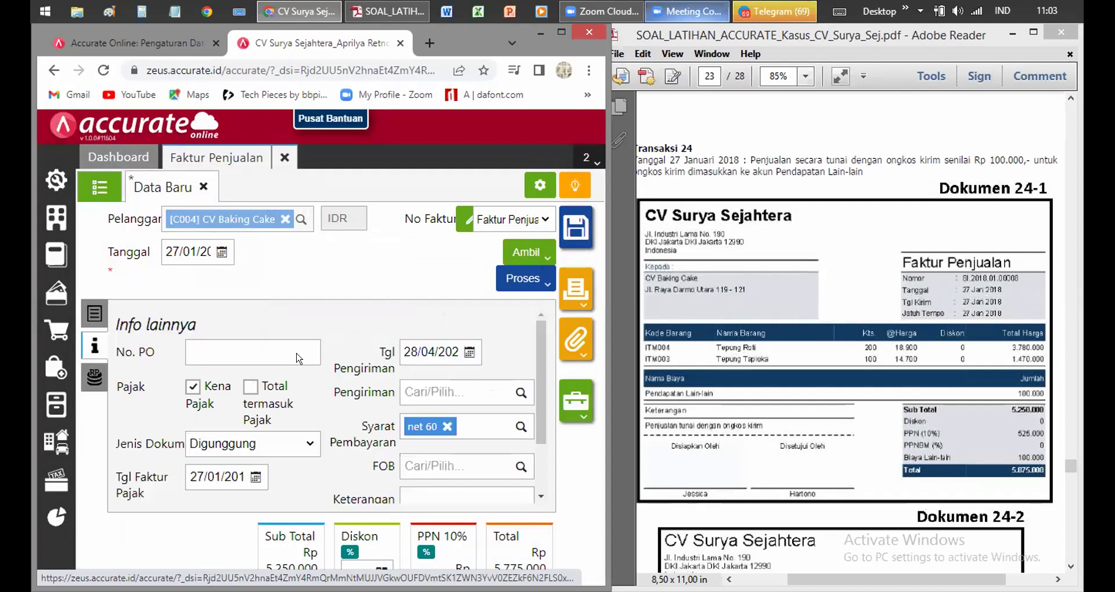
left_click(423, 352)
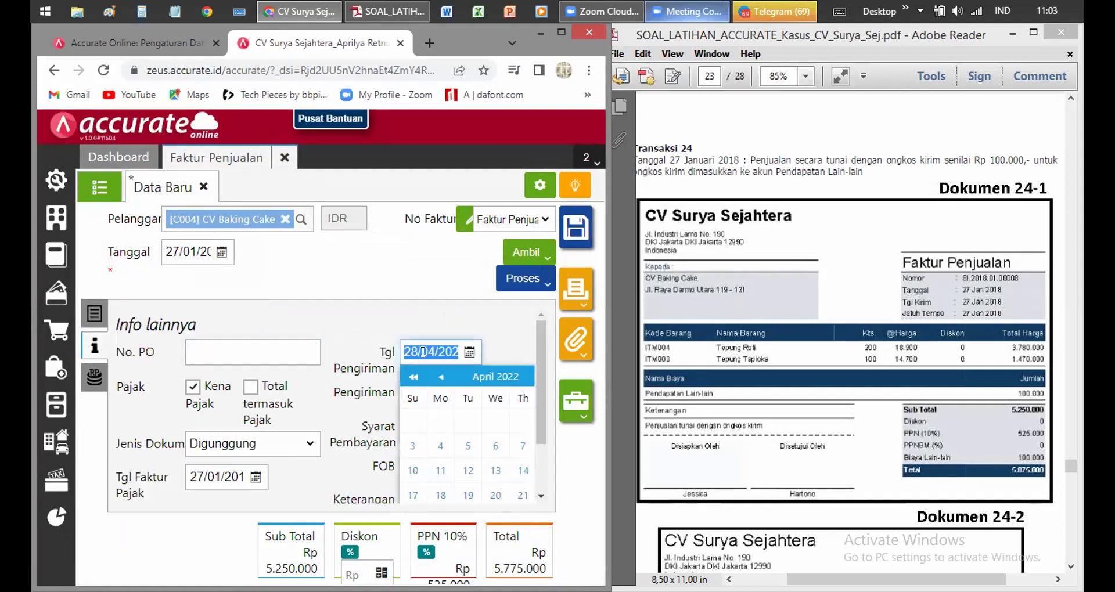
type("27/")
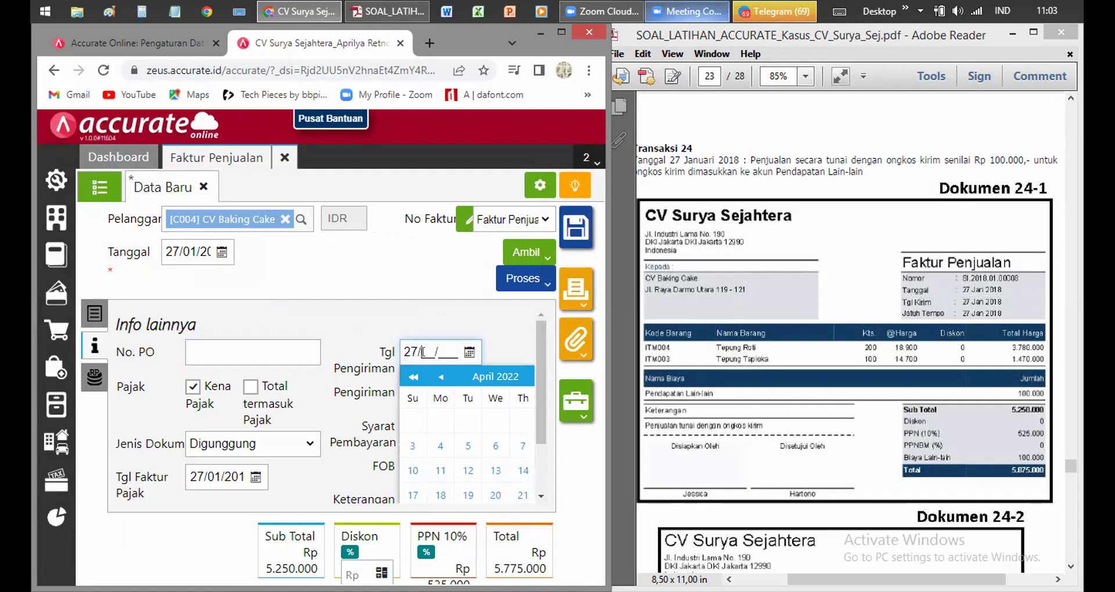
type("01/201")
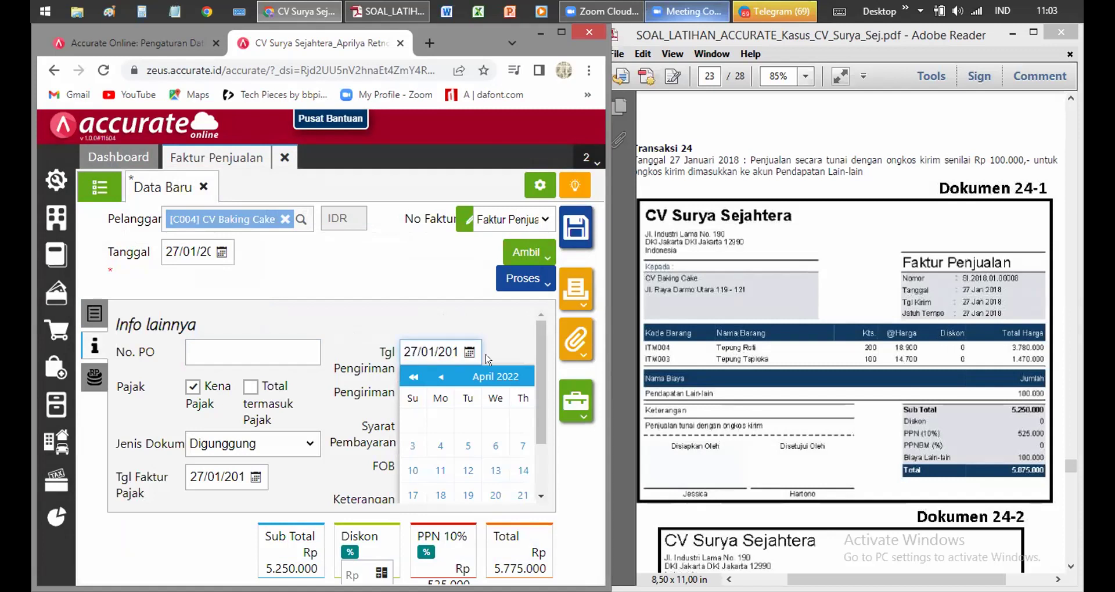
left_click(508, 335)
left_click(467, 355)
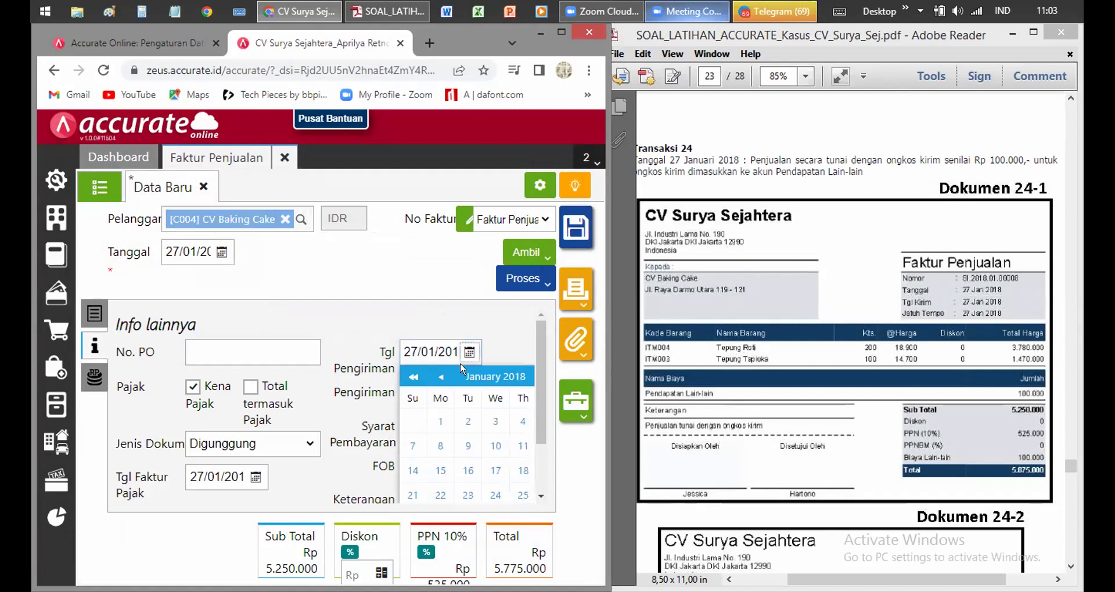
left_click(259, 480)
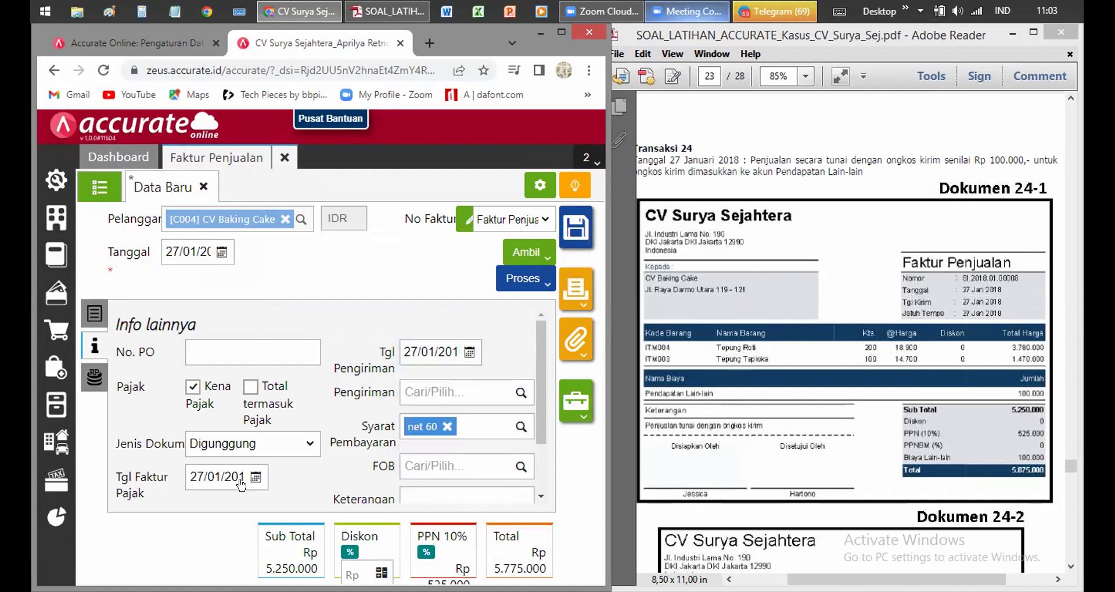
Replace the invoice's payment terms (Syarat Pembayaran) with C.O.D.
left_click(445, 428)
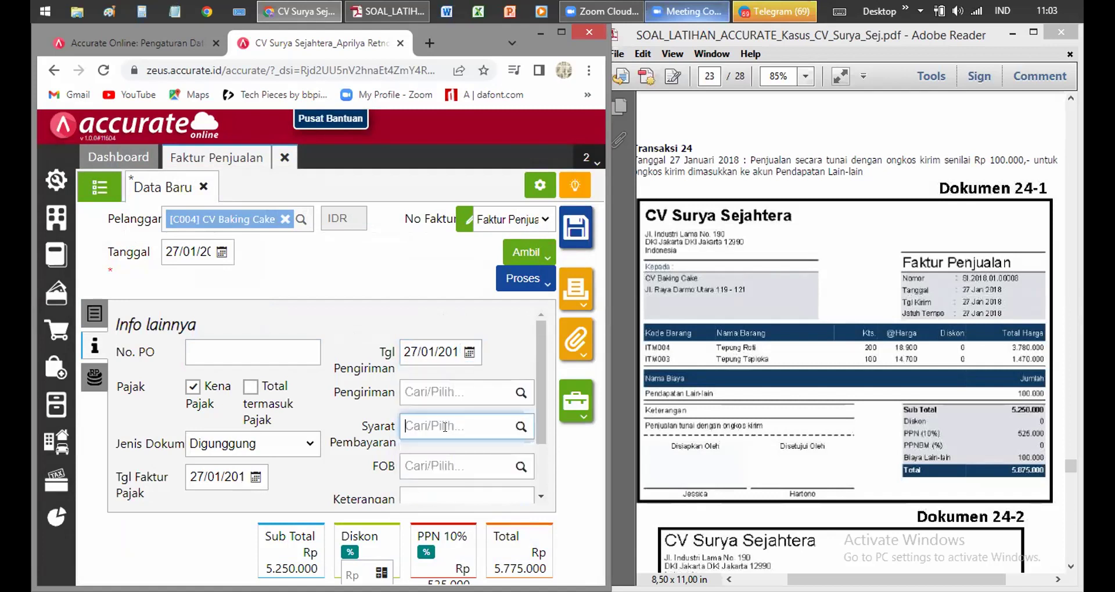
type("c")
key("Return")
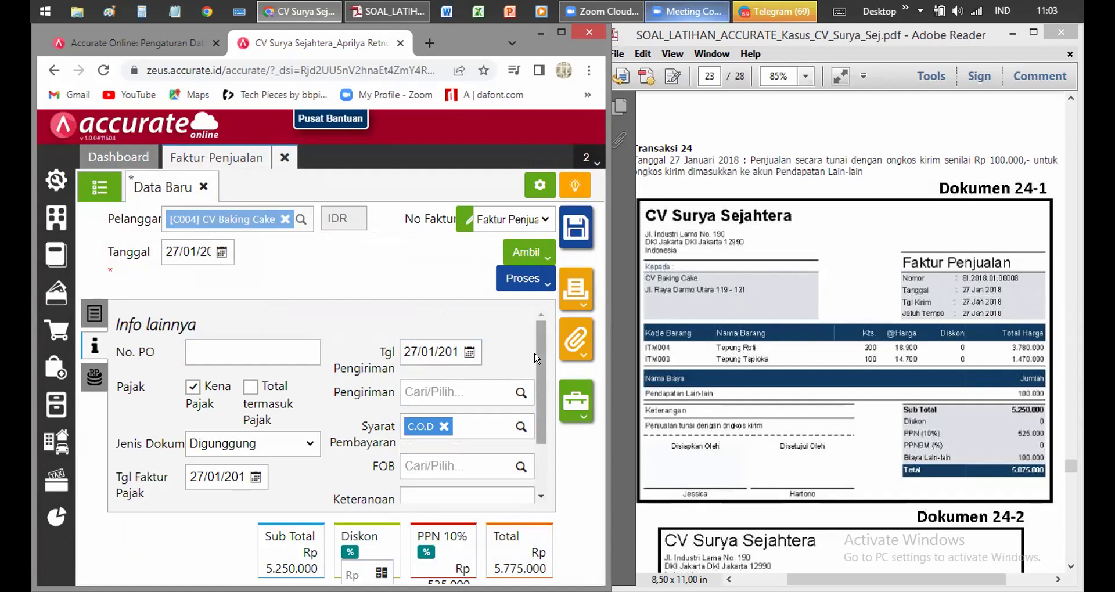
Enter "Penjualan tunai dengan ongkos kirim" as the invoice's Keterangan and review the additional info.
scroll(544, 395, "down", 1)
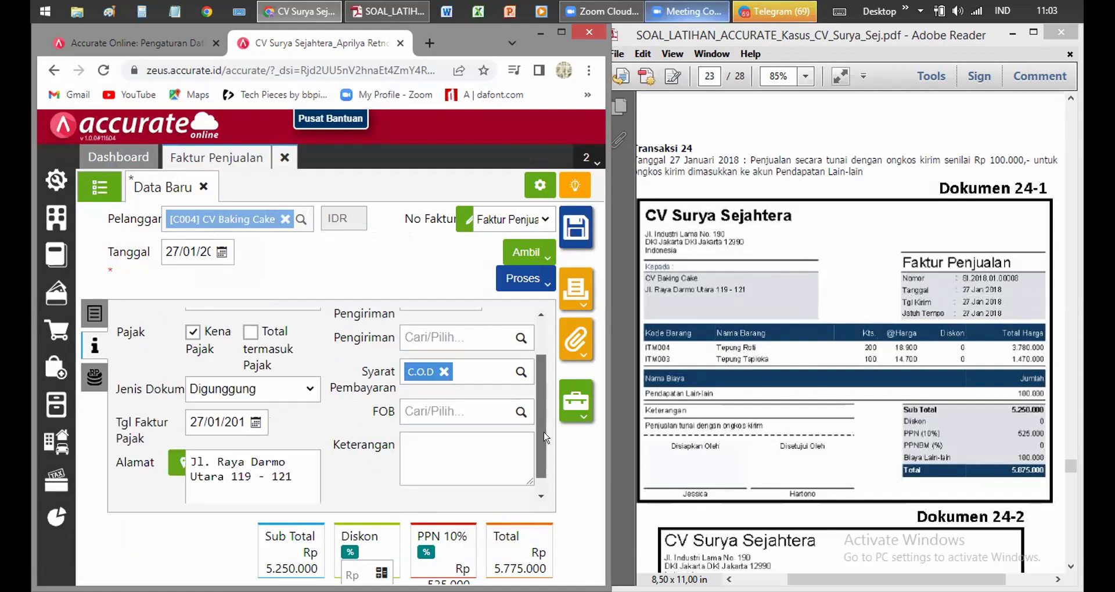
scroll(469, 443, "down", 1)
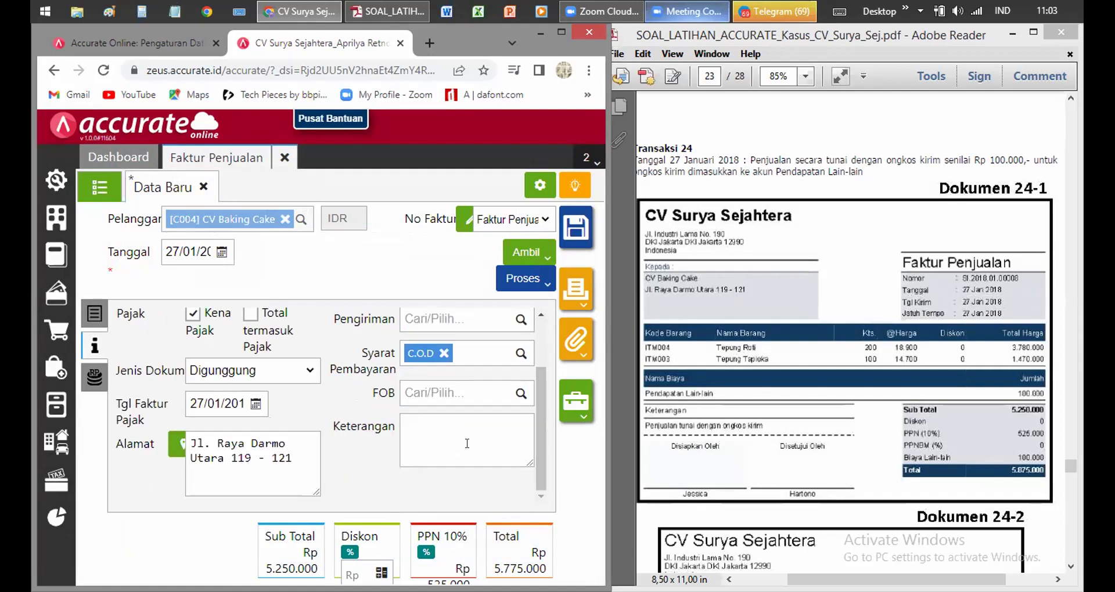
left_click(469, 438)
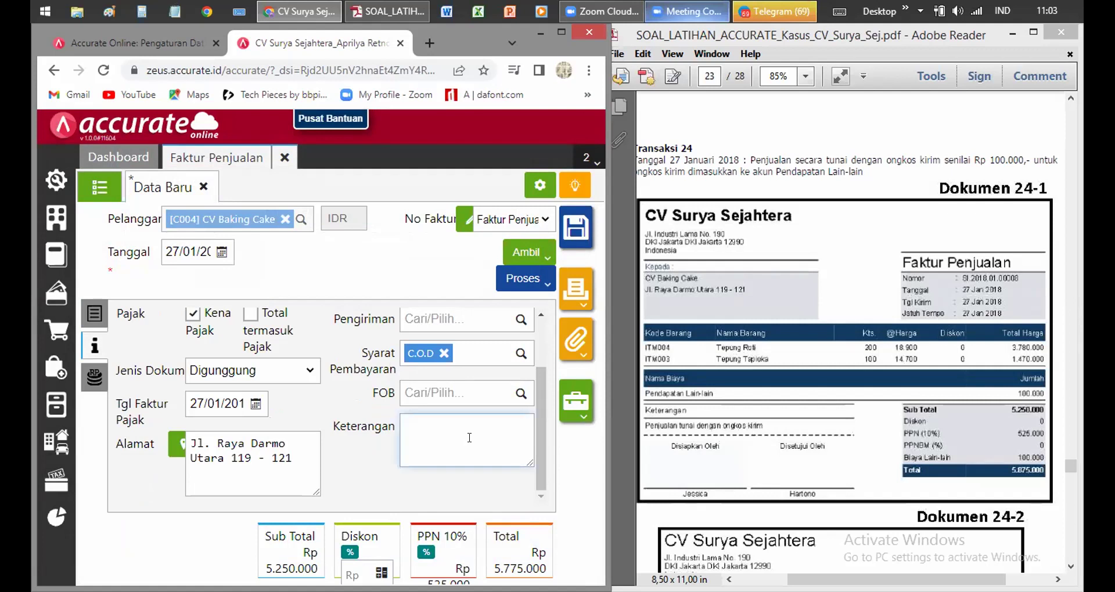
type("Penjualan")
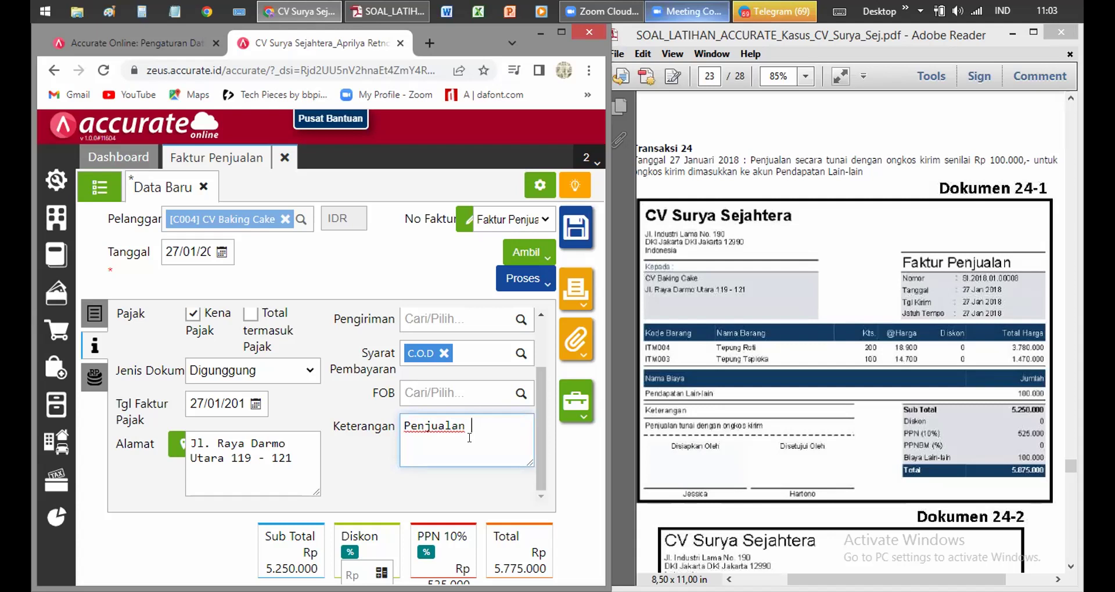
type(" tunai dengan ongkos kirim")
left_click(470, 491)
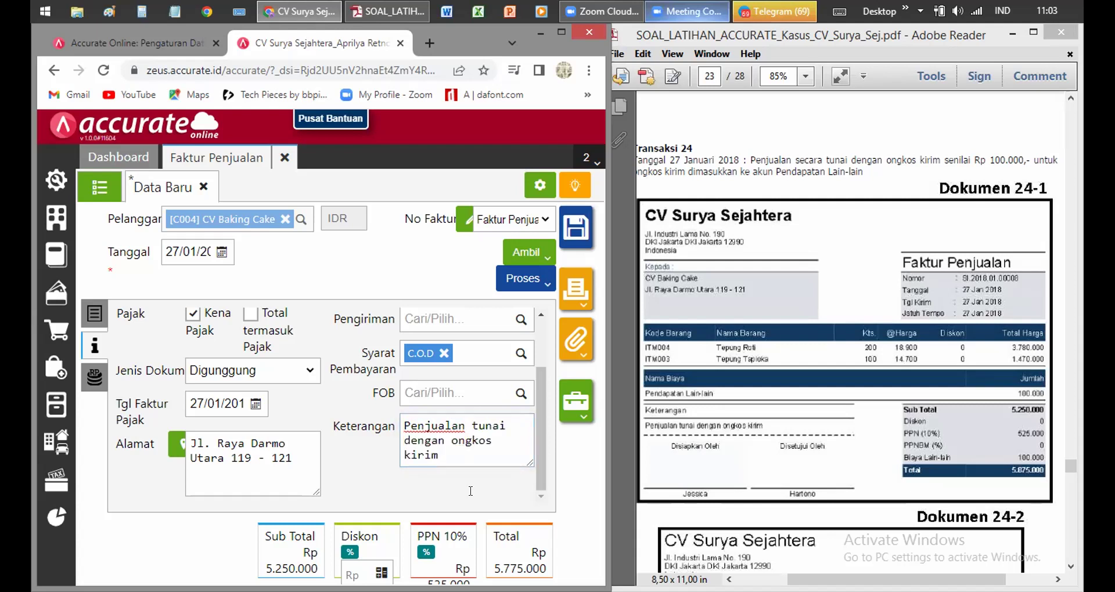
left_click(95, 377)
left_click(94, 355)
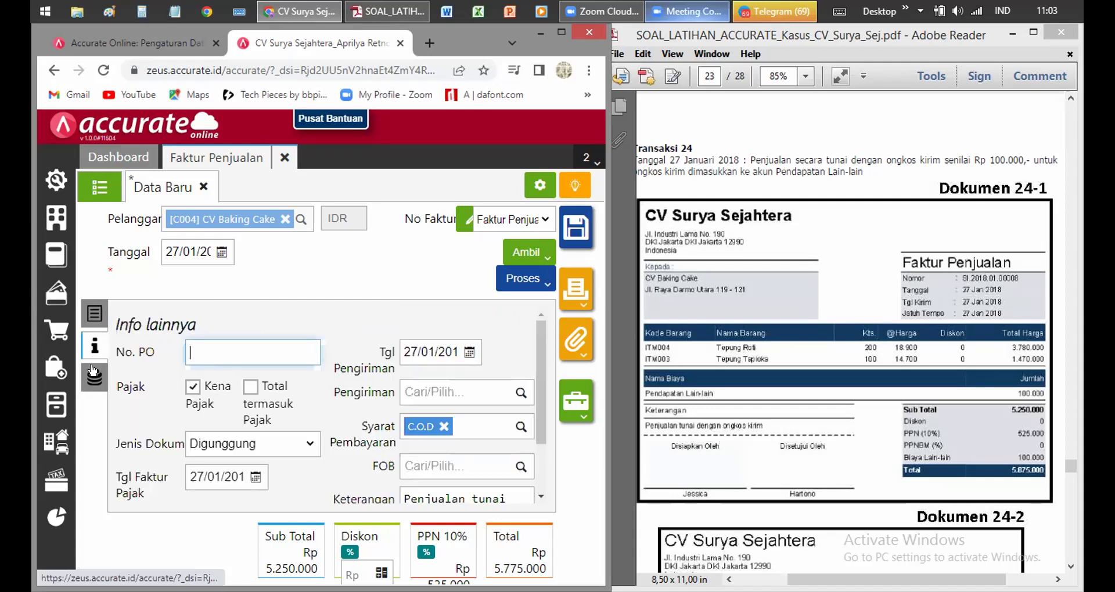
left_click(87, 316)
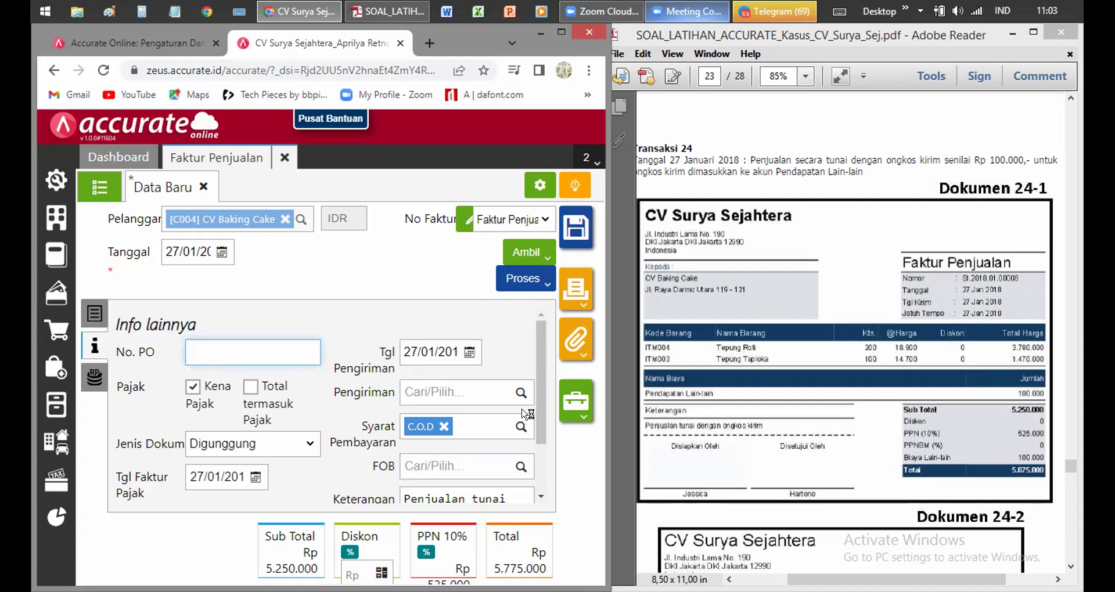
left_click_drag(541, 419, 533, 509)
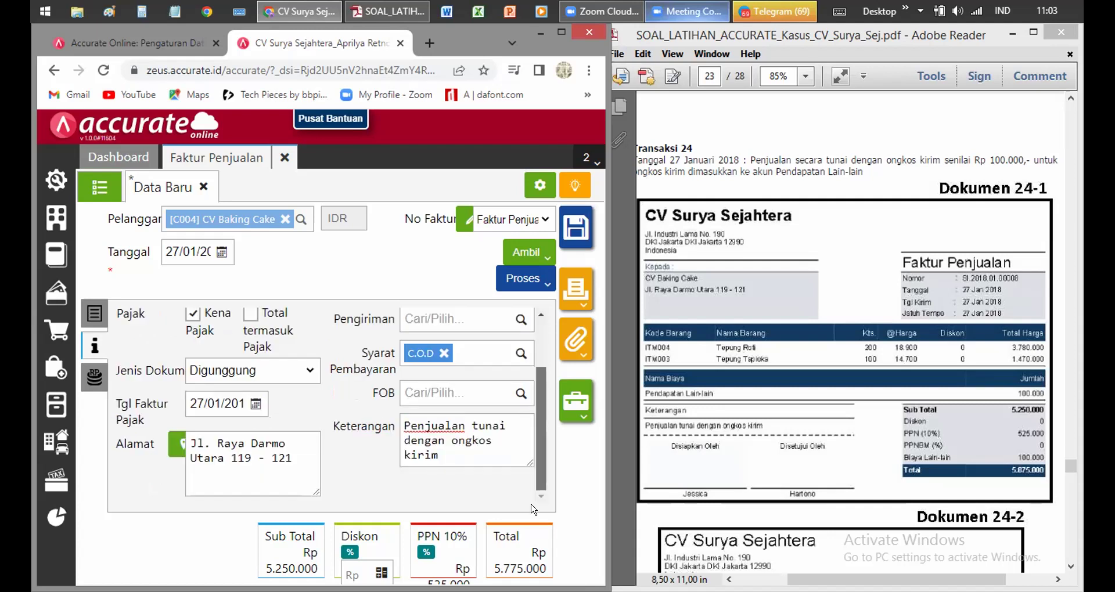
Add Pendapatan Lain-lain (8101) to the invoice's Biaya Lainnya with a Jumlah of 100.000.
left_click(93, 377)
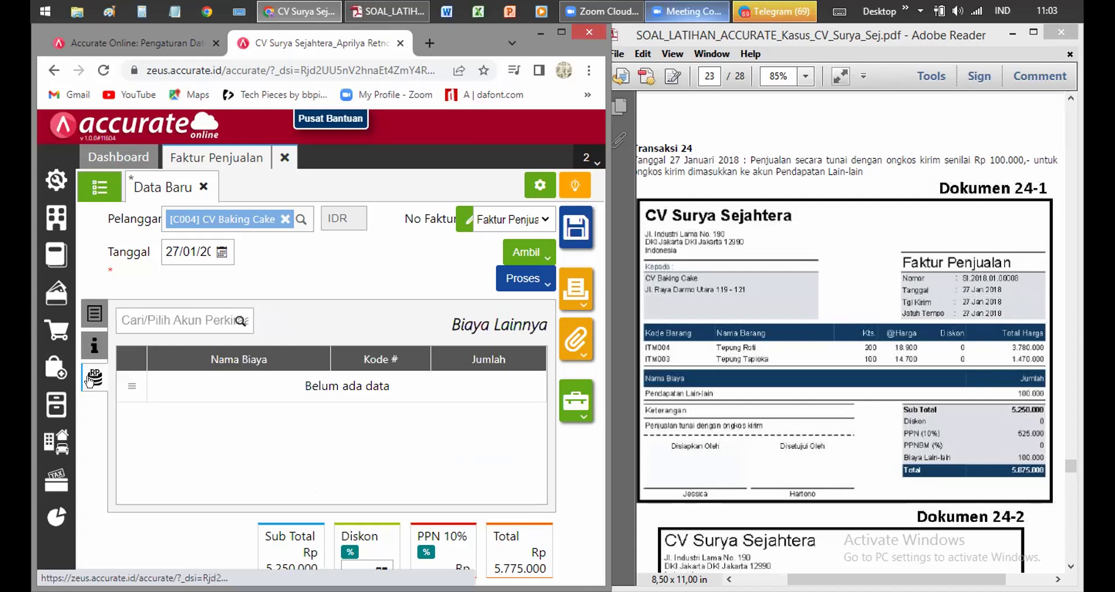
left_click(165, 319)
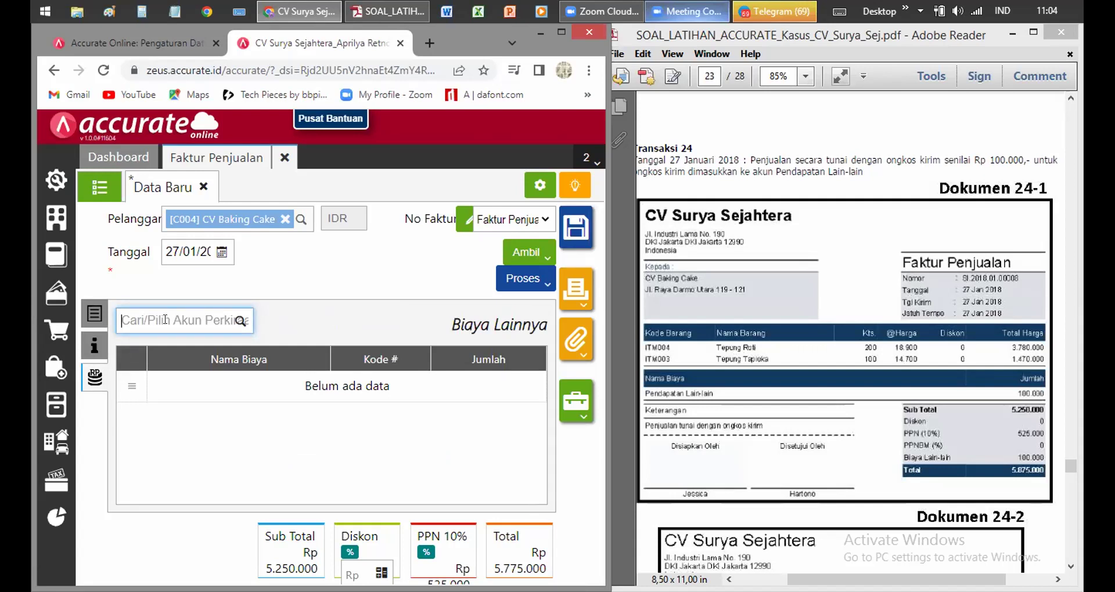
type("pen")
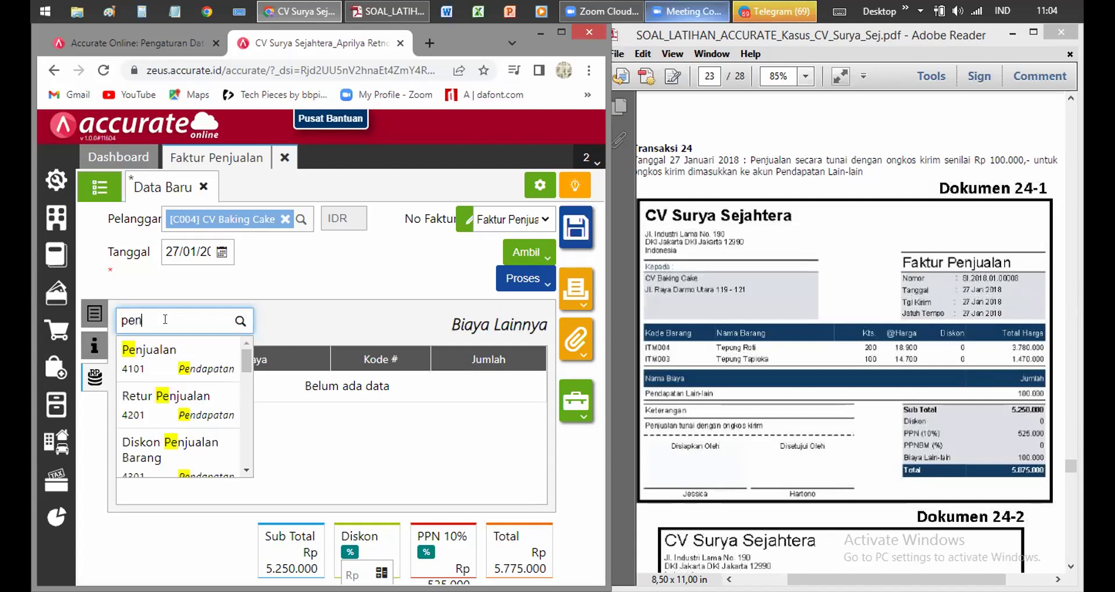
type("d")
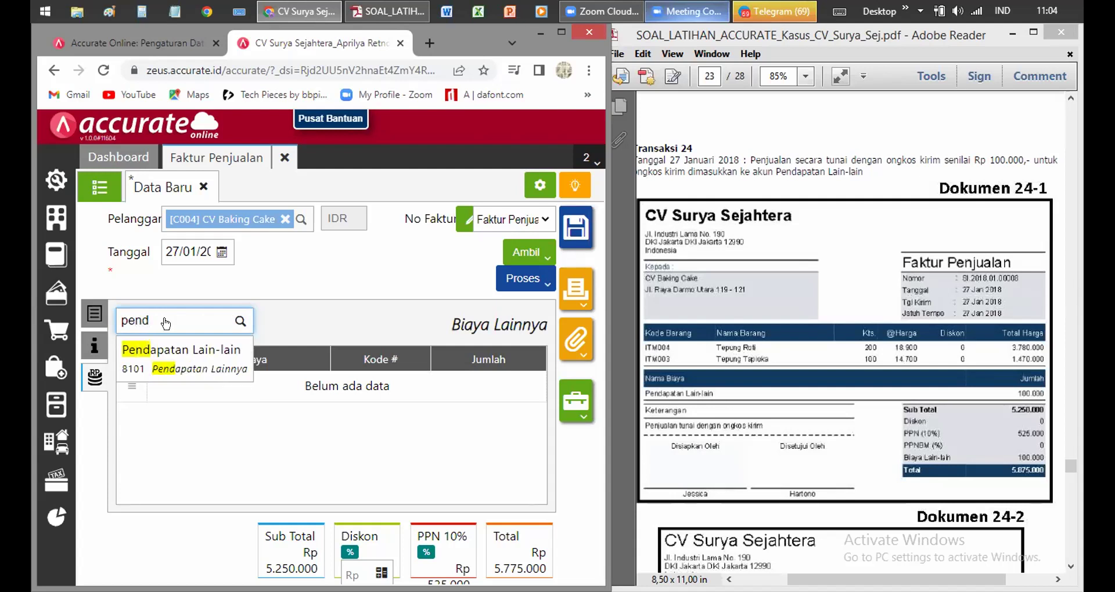
left_click(194, 361)
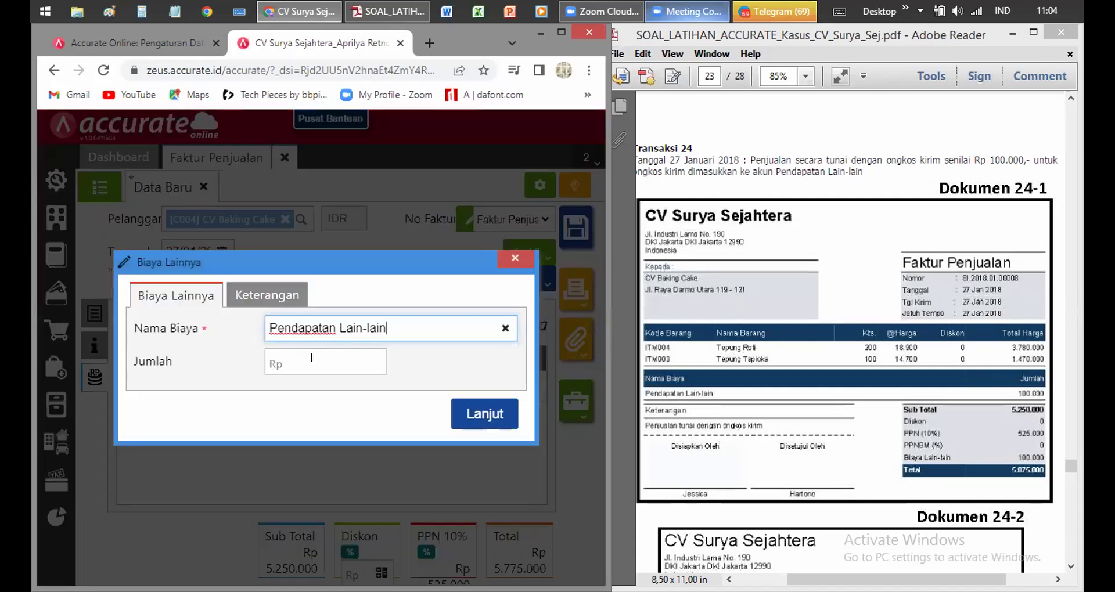
left_click(311, 358)
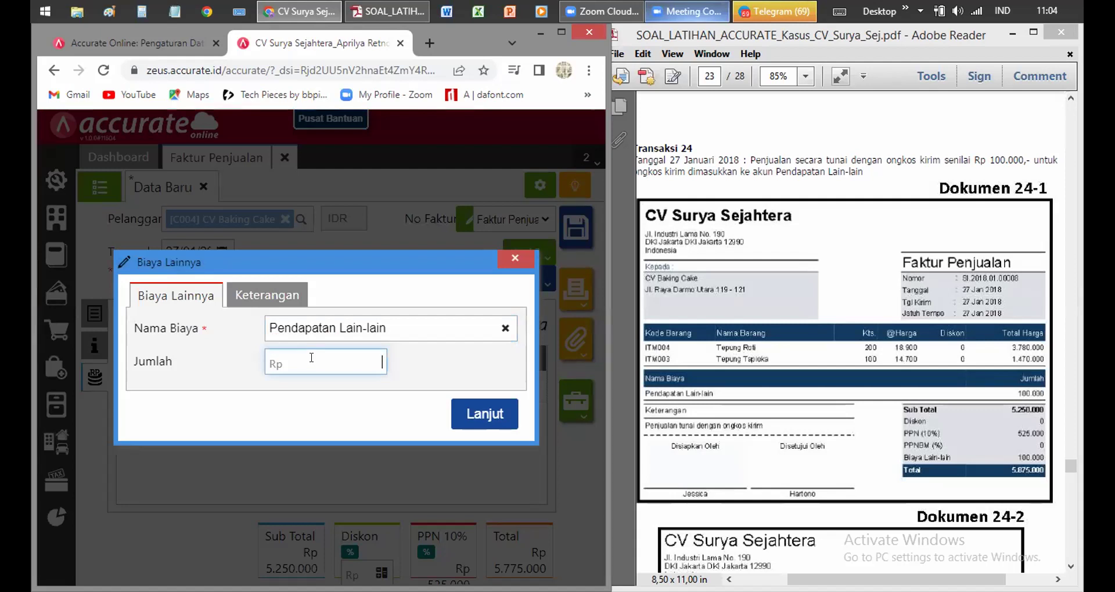
type("1000000")
key("BackSpace")
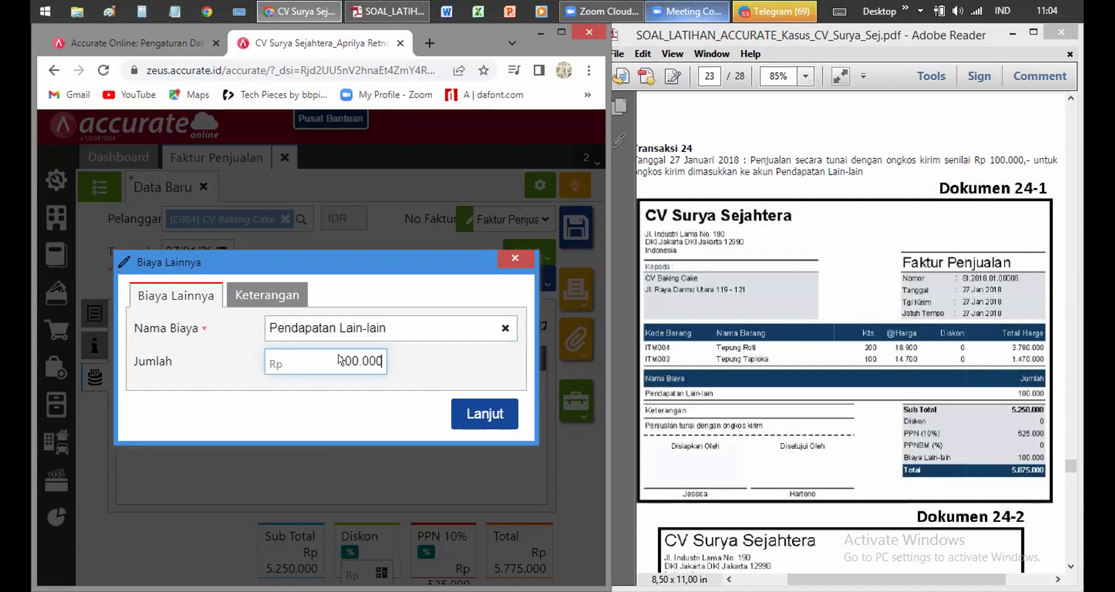
left_click(474, 423)
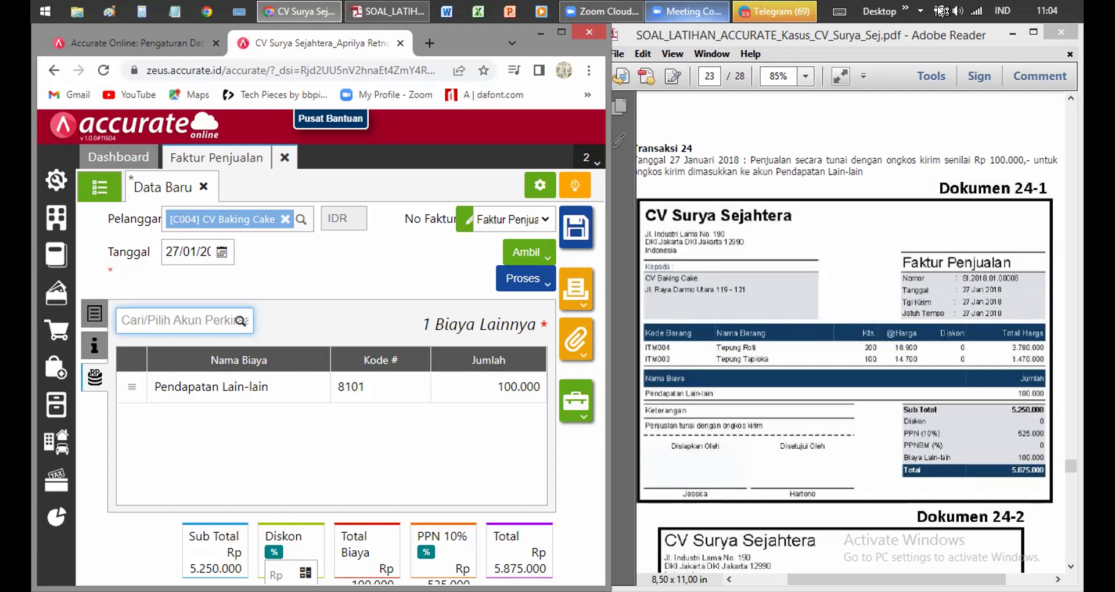
Process the completed sales invoice to payment (Pembayaran), saving it and opening its sales receipt.
left_click(560, 29)
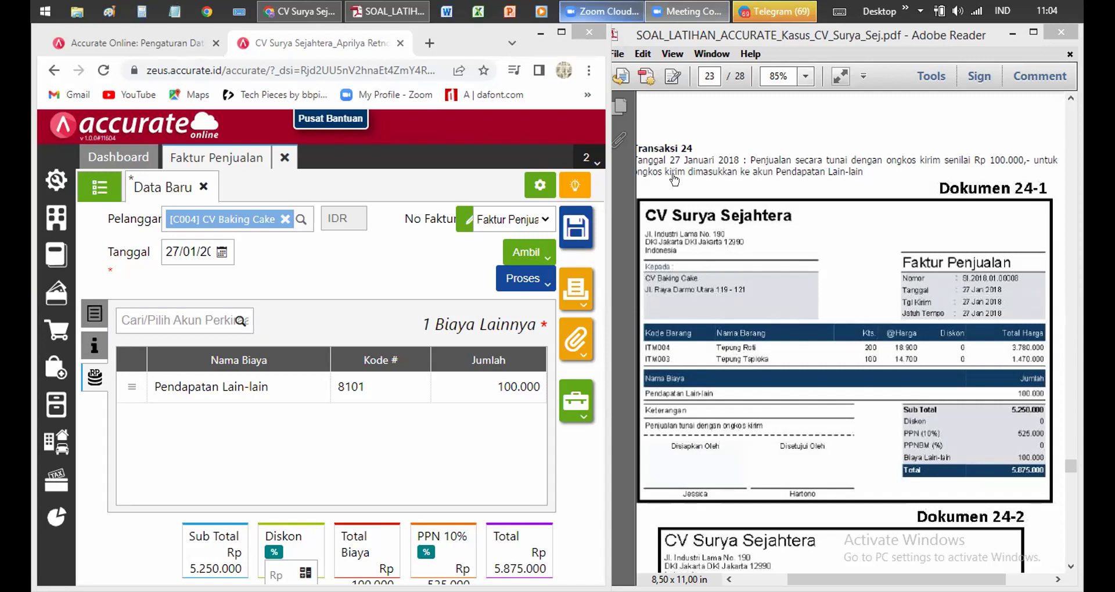
left_click(525, 279)
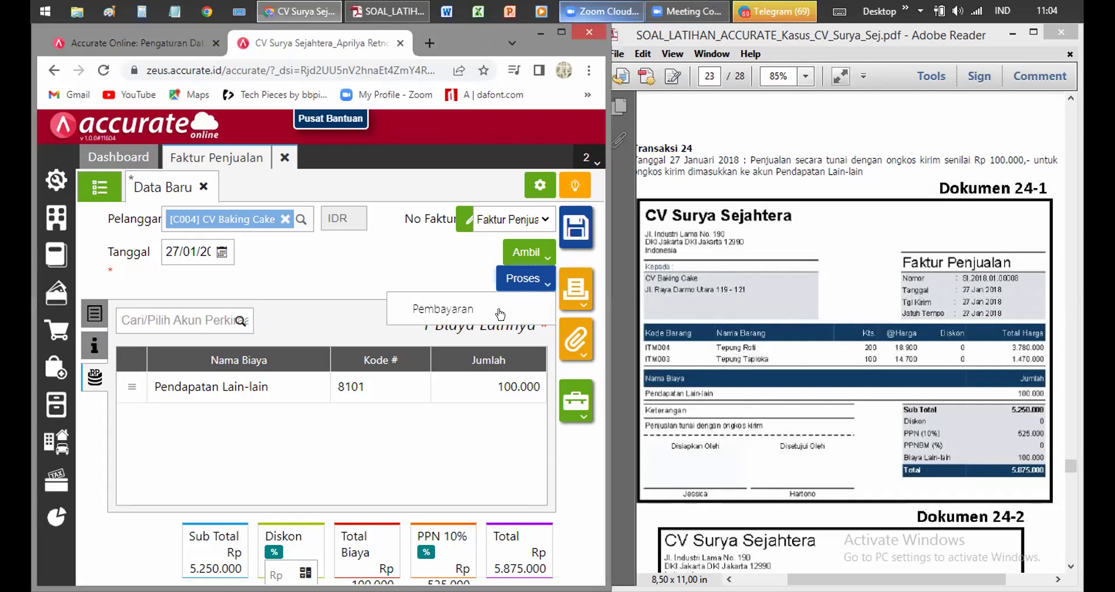
left_click(500, 314)
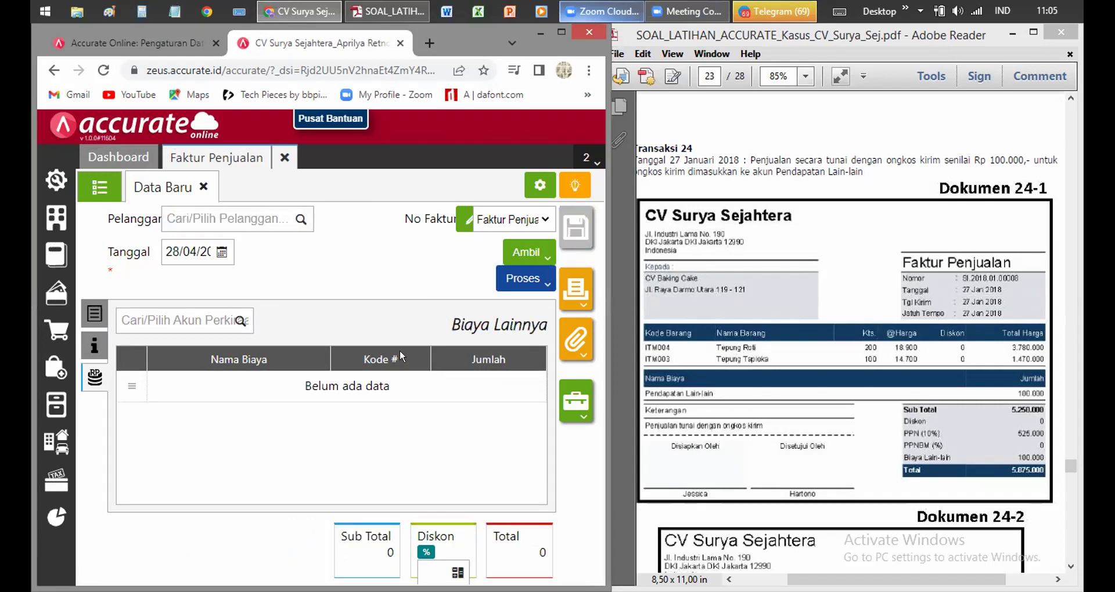
left_click(531, 279)
left_click(468, 346)
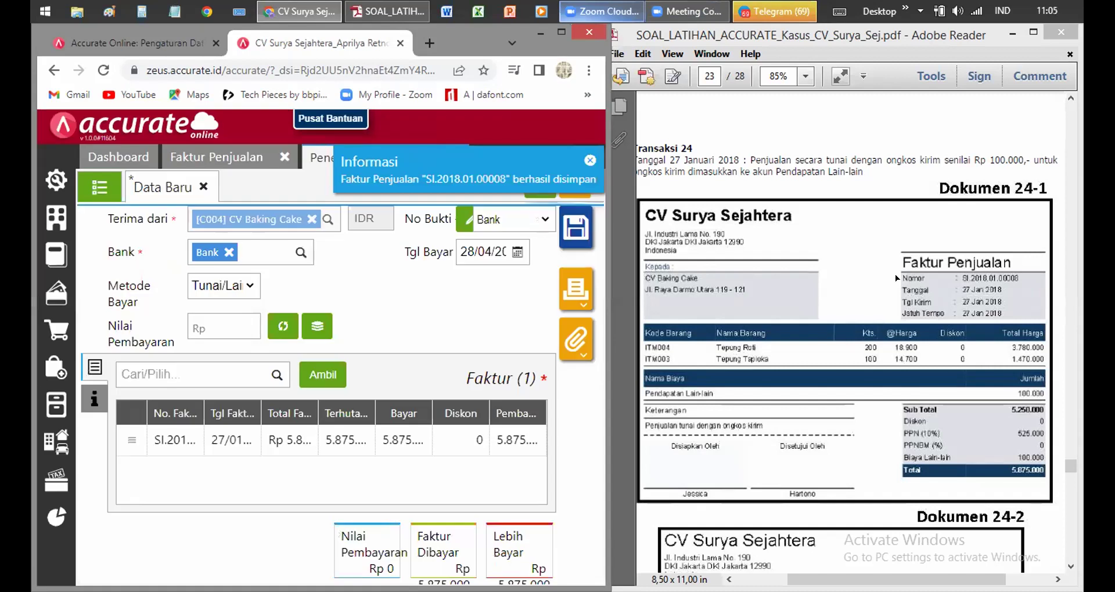
Consult Dokumen 24-2 in the exercise PDF and calculate the receipt's Nilai Pembayaran from the listed invoice.
left_click(894, 274)
scroll(894, 274, "down", 5)
left_click(896, 279)
scroll(896, 279, "down", 1)
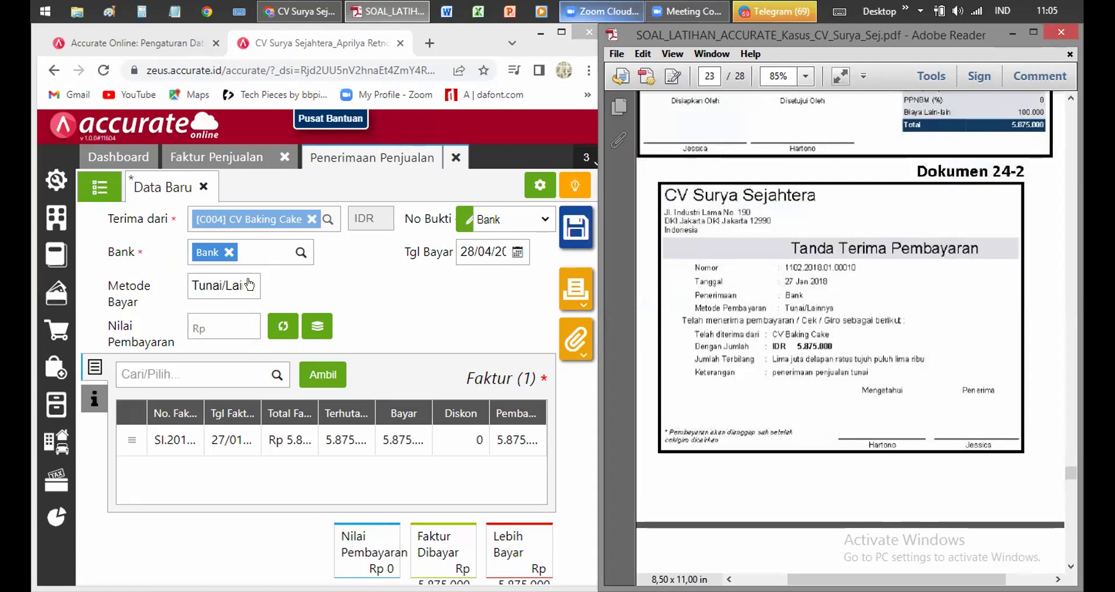
left_click(283, 327)
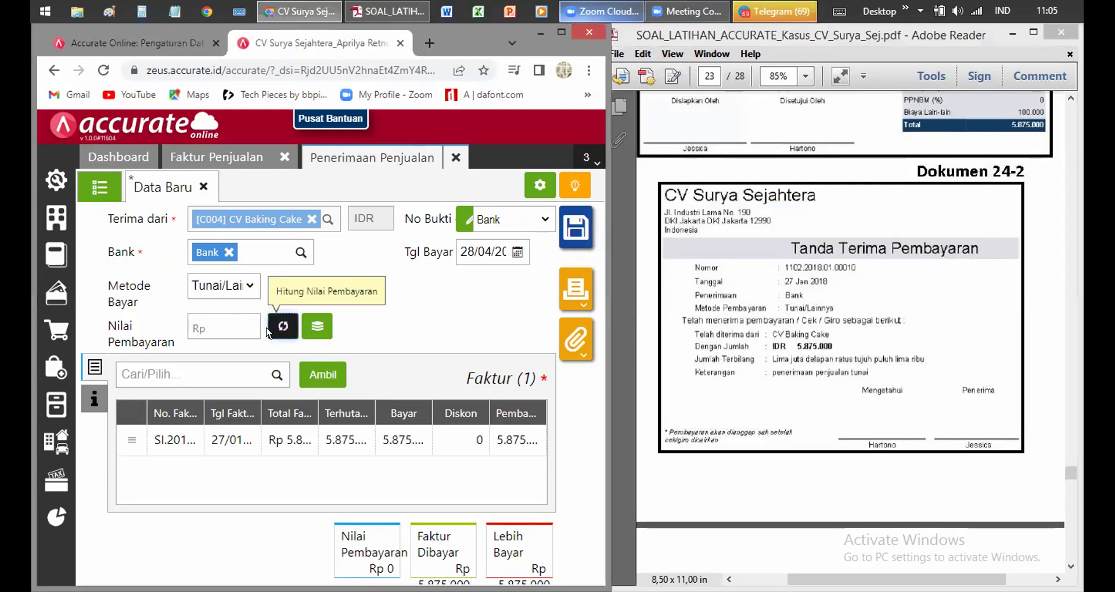
left_click(283, 326)
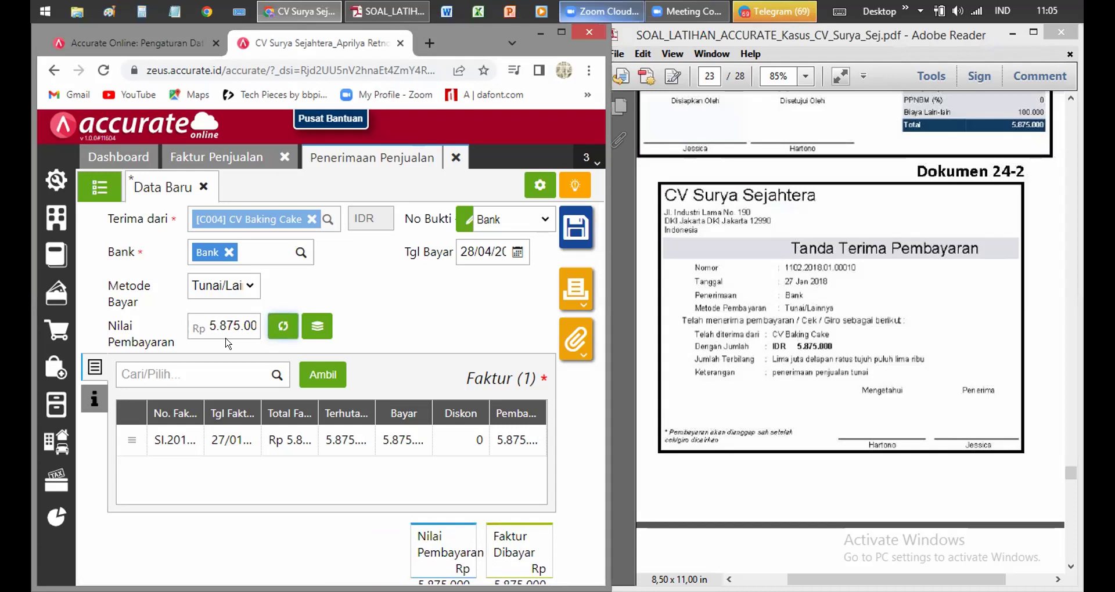
Set the receipt's payment date (Tgl Bayar) to 27/01/2018 and check it in the calendar.
left_click(486, 248)
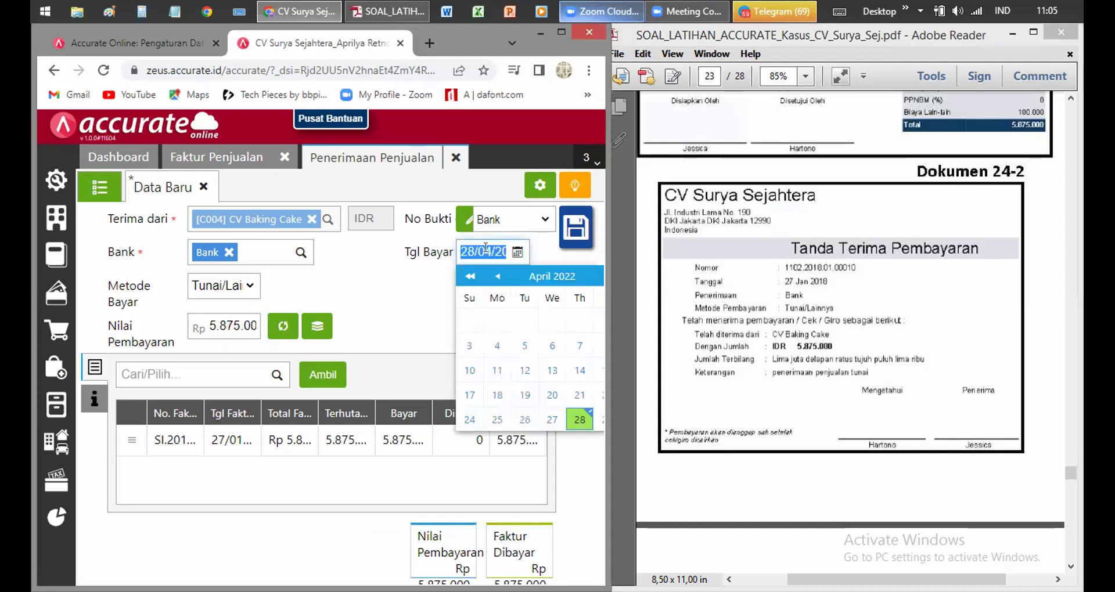
type("27/01/20")
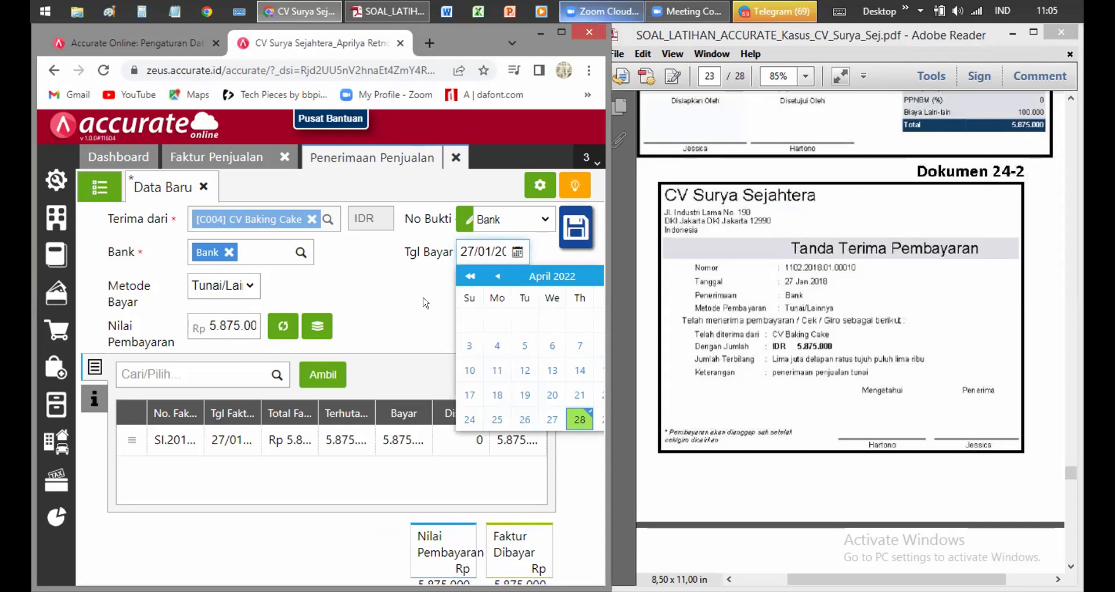
left_click(510, 261)
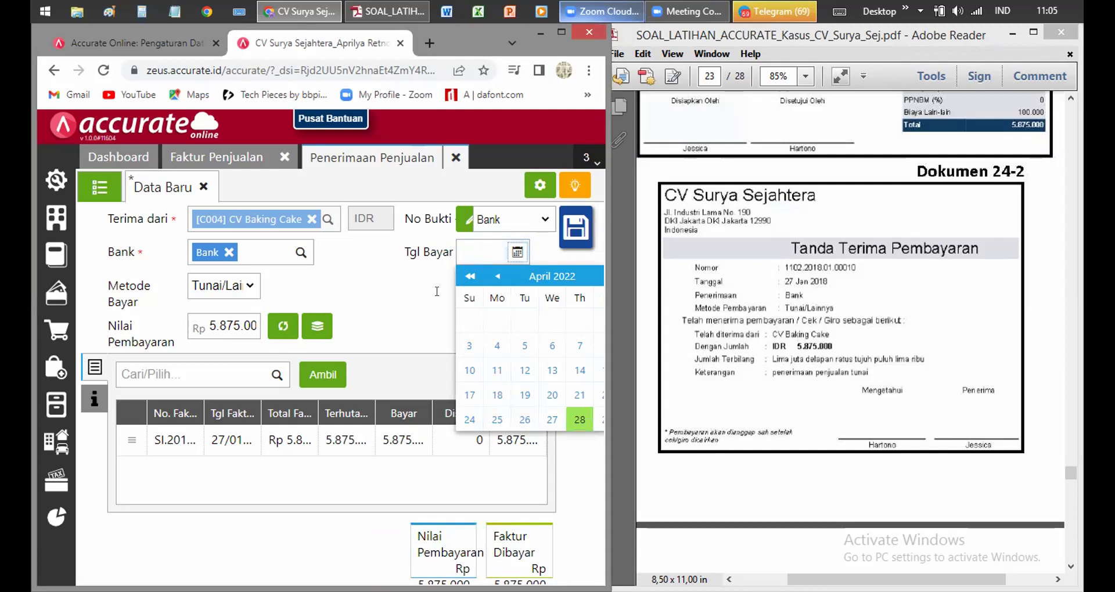
left_click(474, 252)
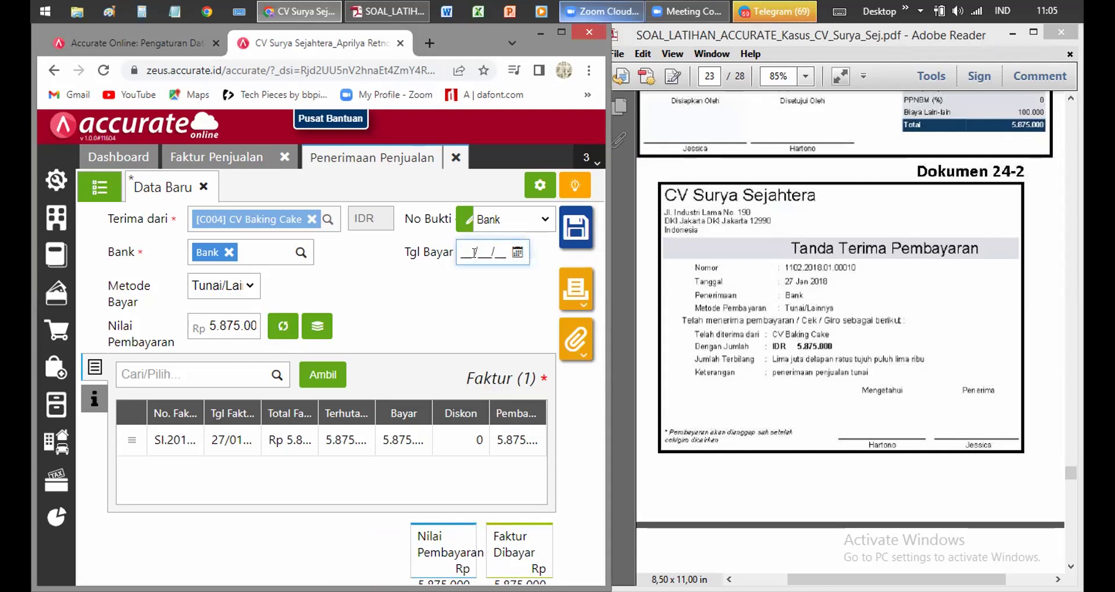
type("2")
type("7012")
type("018")
left_click(517, 253)
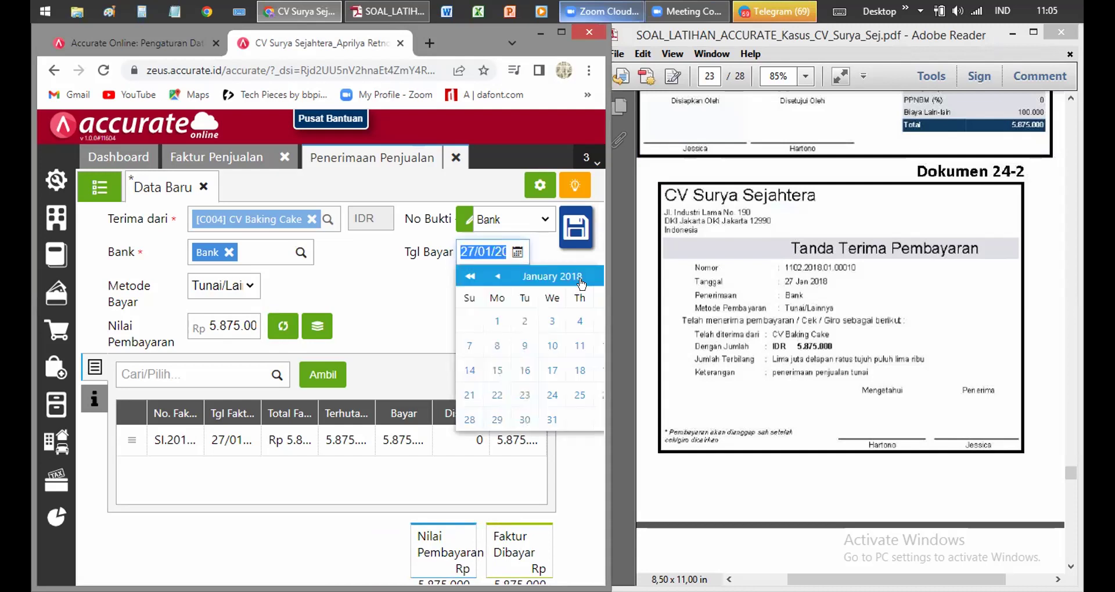
left_click(408, 327)
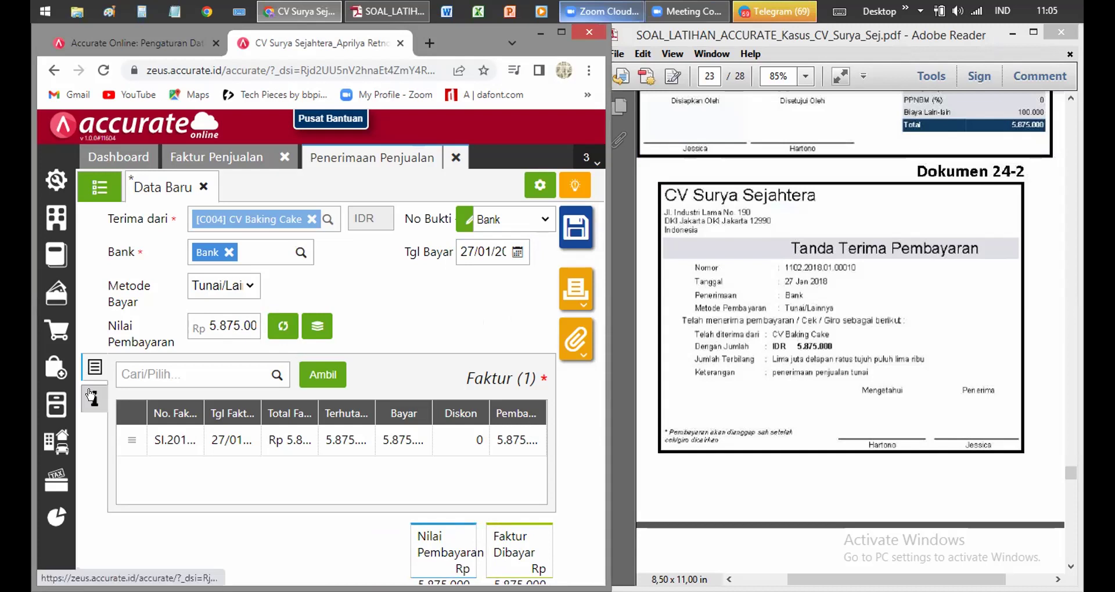
Enter "Penerimaan penjualan tunai" as the receipt's Keterangan and return to its invoice details.
left_click(93, 398)
left_click(229, 421)
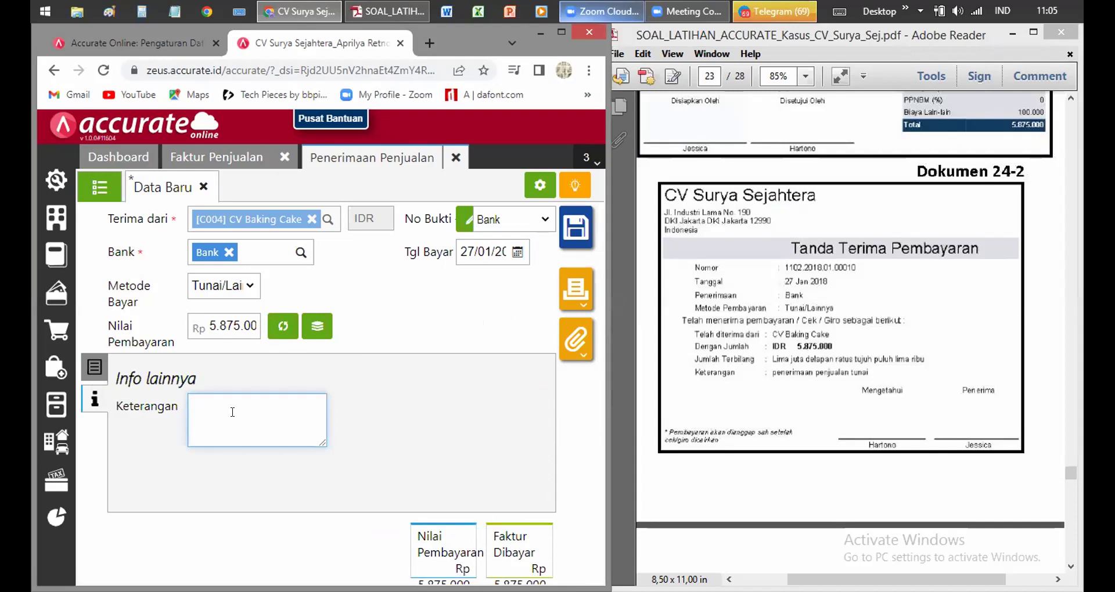
type("Penerimaan penjualan tunai")
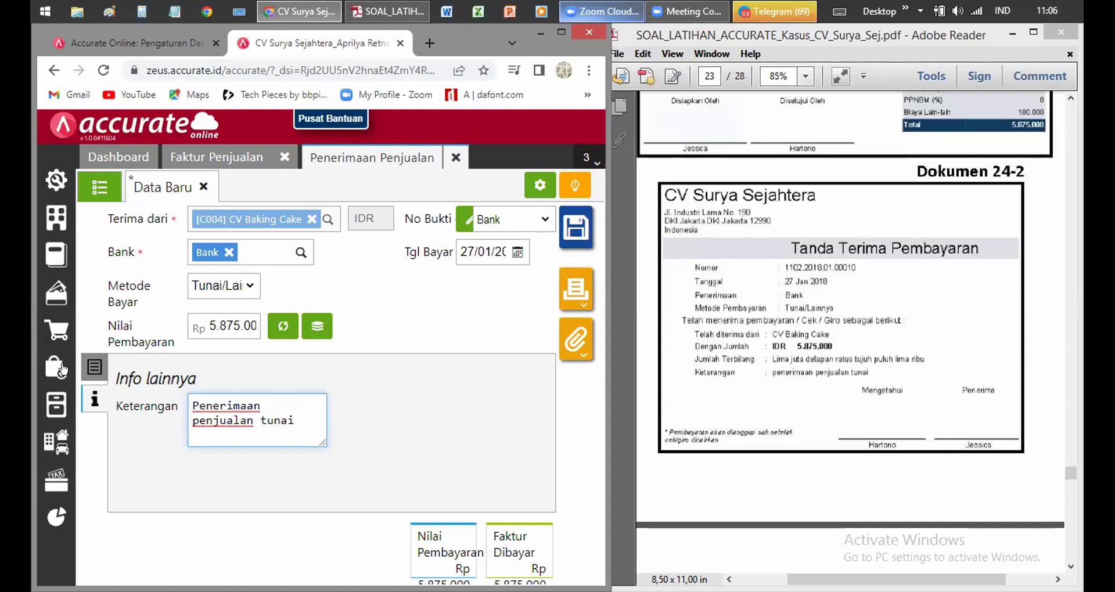
left_click(94, 367)
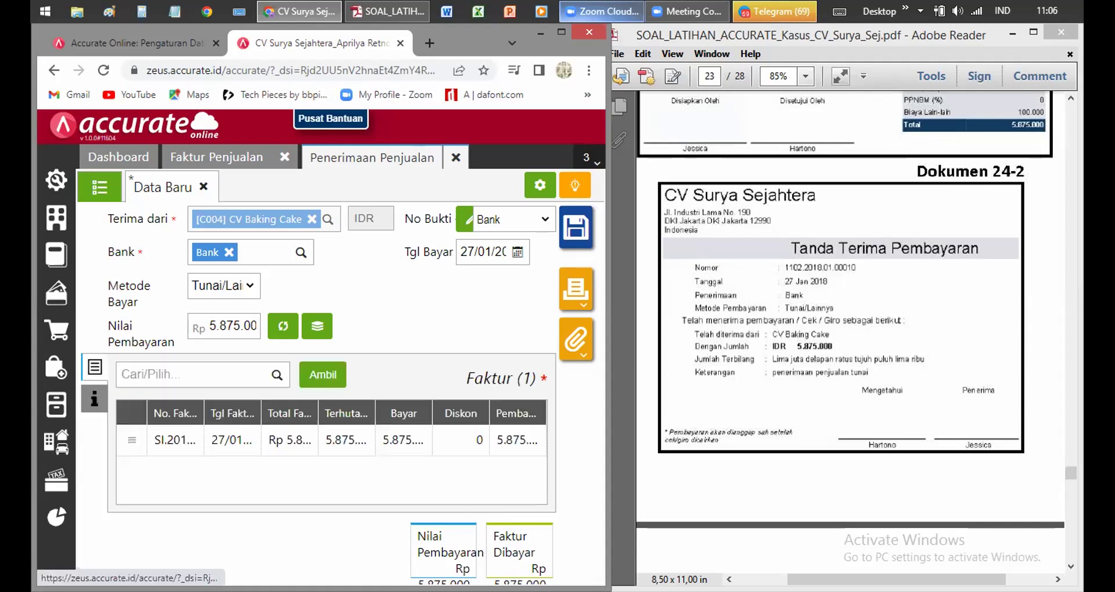
Save the sales receipt and check its Penerimaan Penjualan - Default print preview against the exercise documents.
left_click(246, 374)
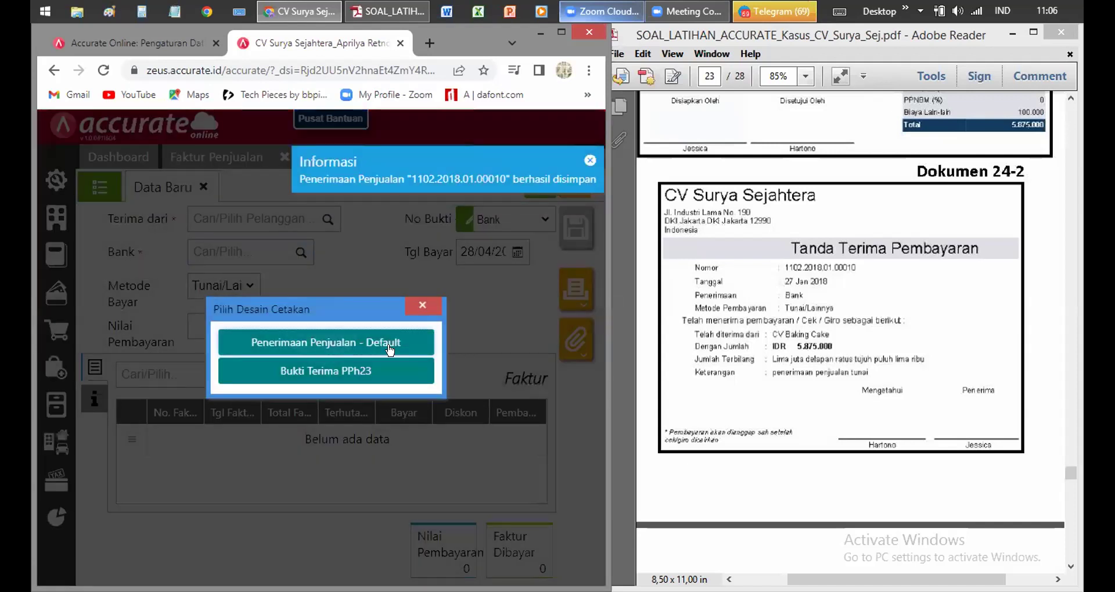
left_click(375, 338)
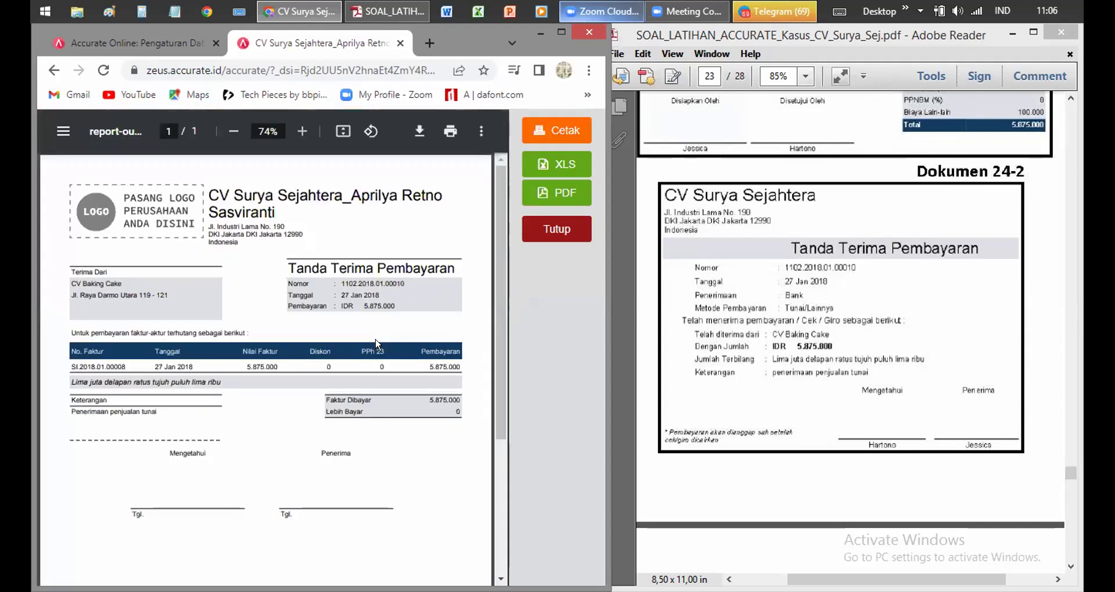
left_click(851, 449)
scroll(851, 449, "up", 5)
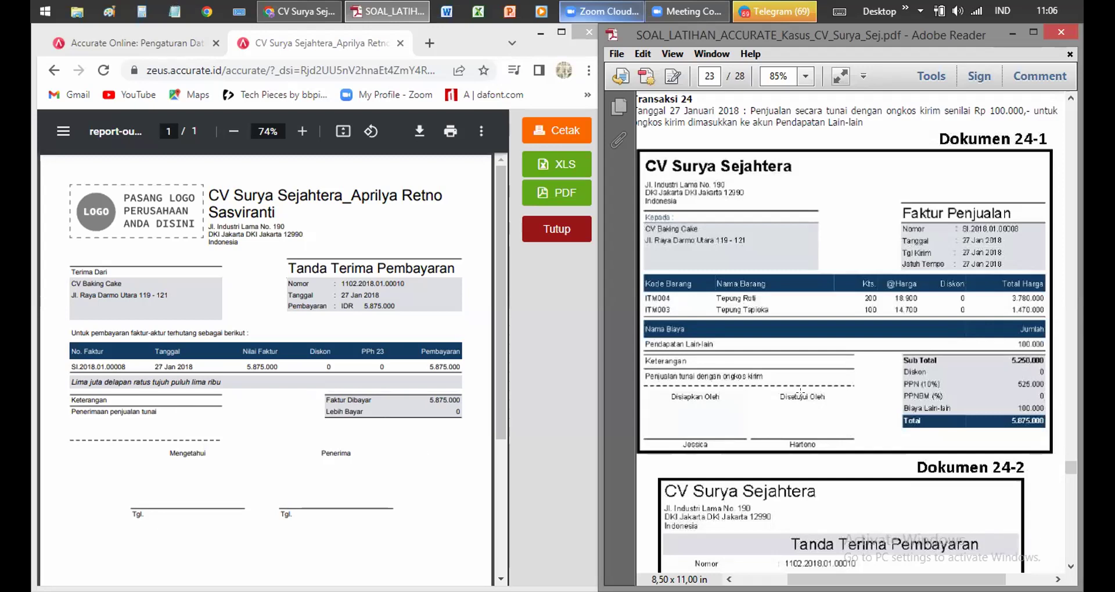
left_click(544, 200)
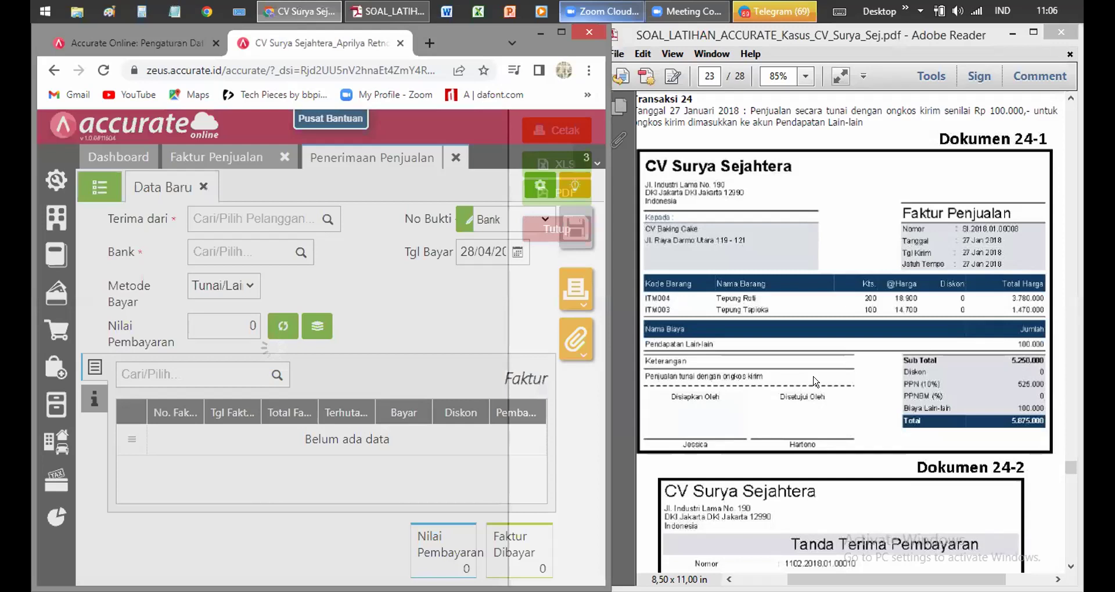
Go to Transaksi 25 in the exercise PDF and close the sales receipt and sales invoice forms.
left_click(815, 381)
scroll(815, 378, "down", 10)
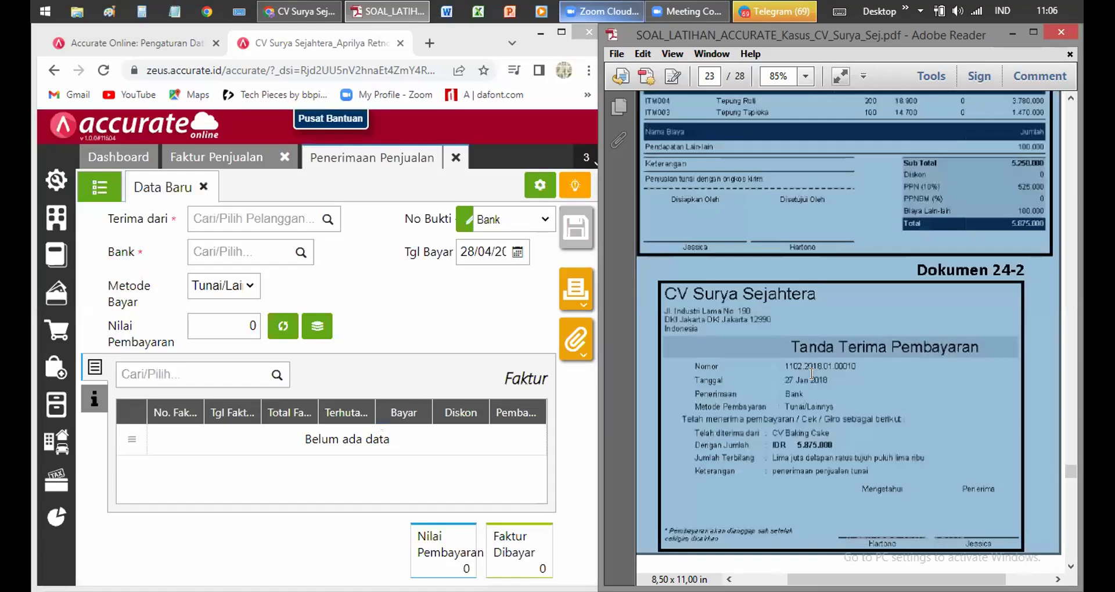
scroll(815, 374, "down", 5)
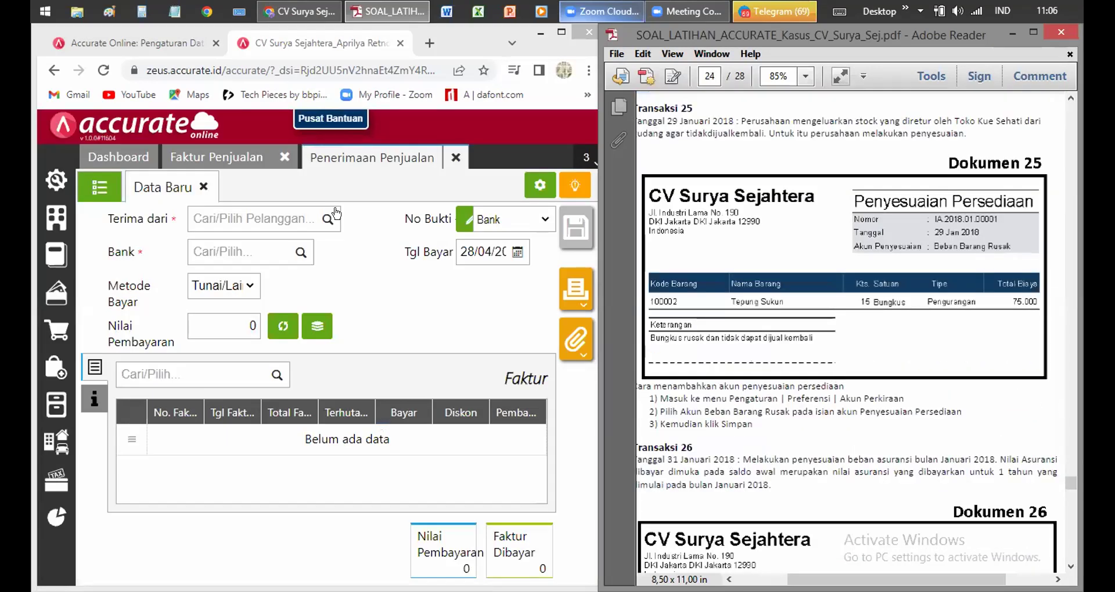
left_click(470, 152)
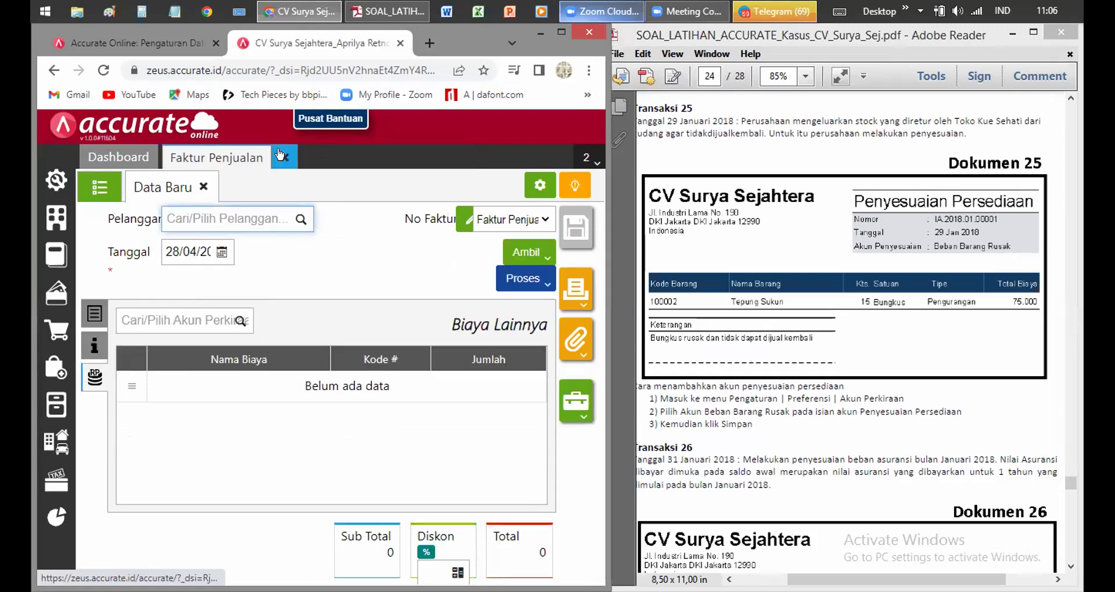
left_click(280, 154)
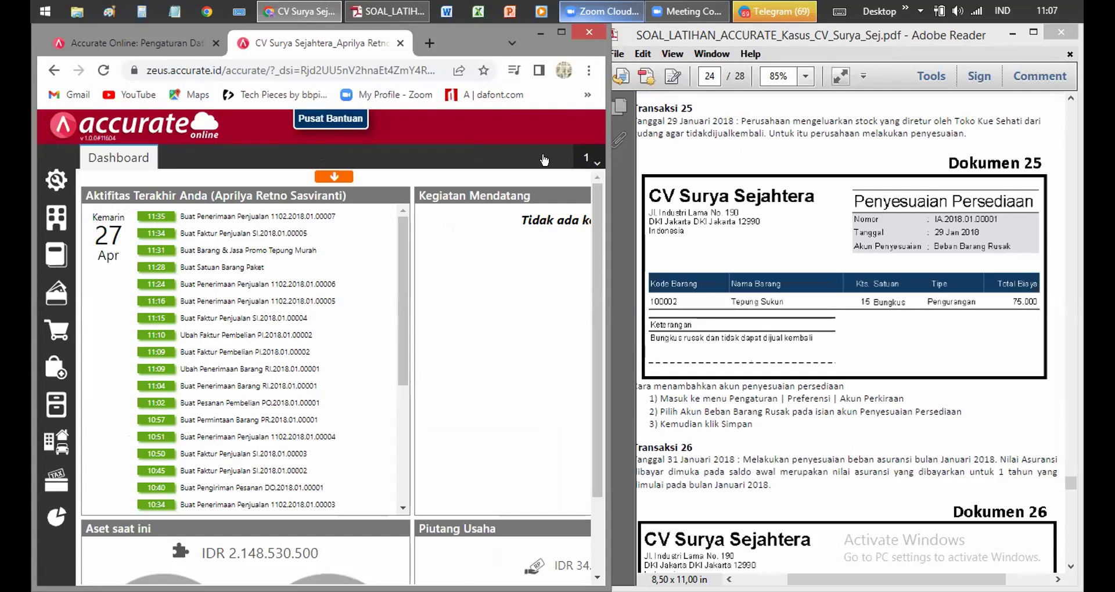
Open a new Penyesuaian Persediaan form for Transaksi 25.
left_click(46, 411)
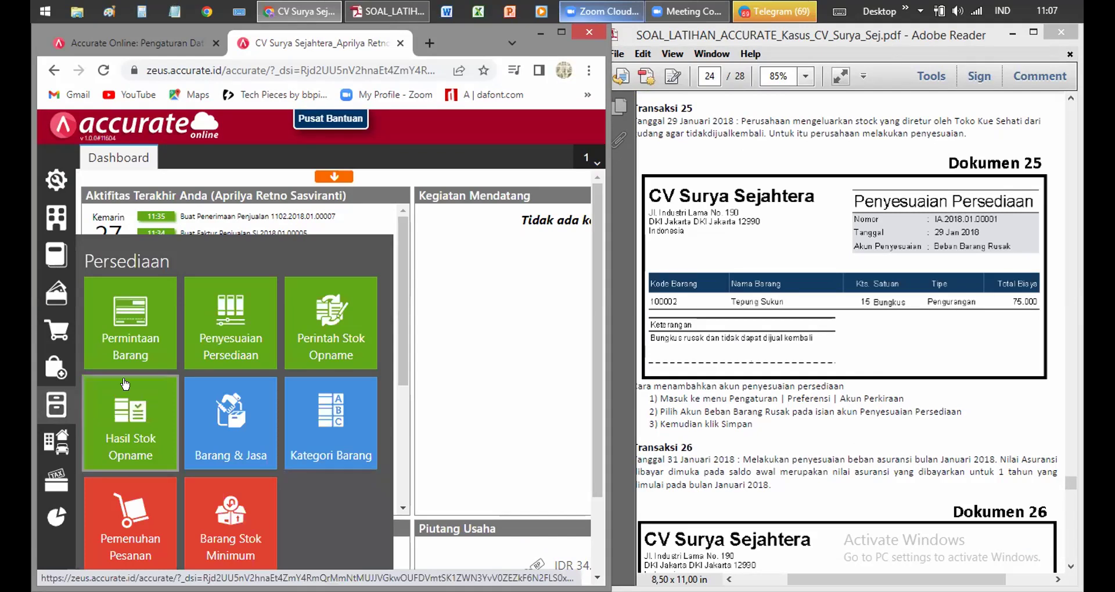
left_click(223, 340)
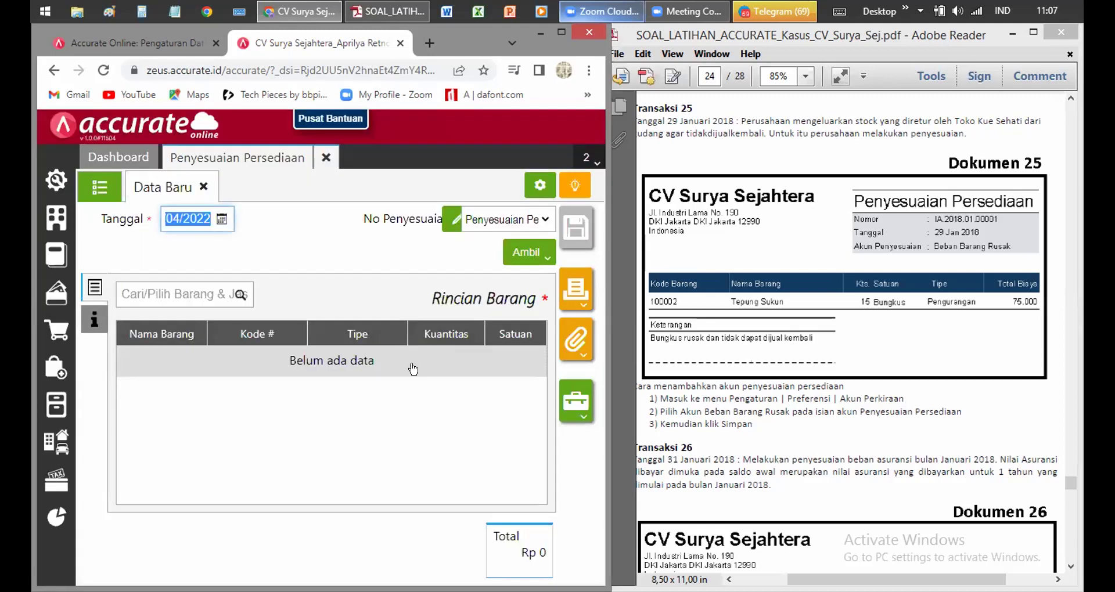
type("01/")
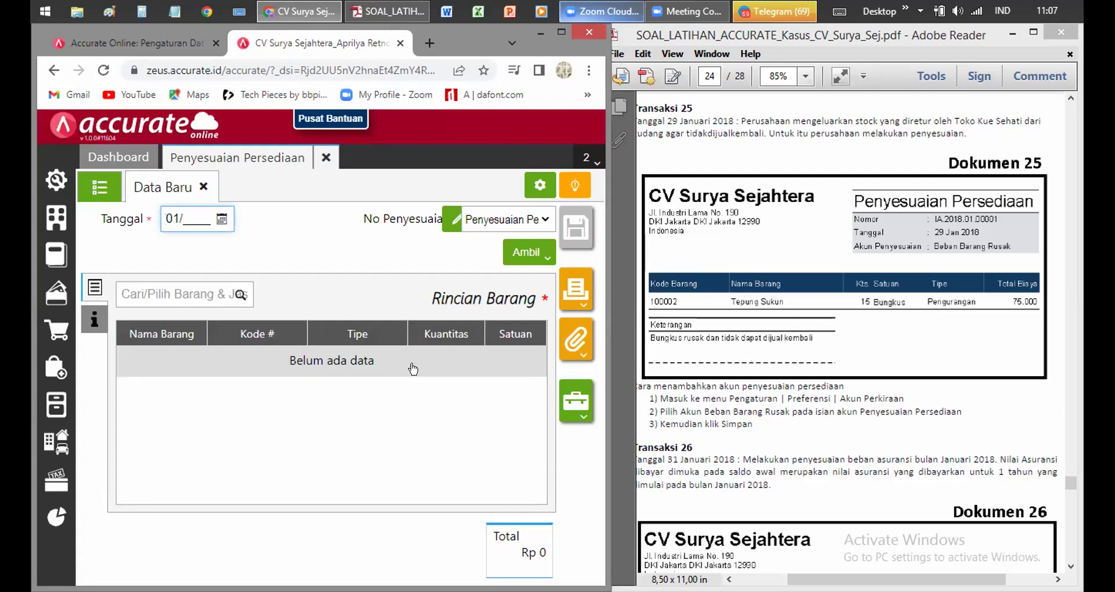
key("BackSpace")
key("BackSpace")
type("290120")
left_click(223, 222)
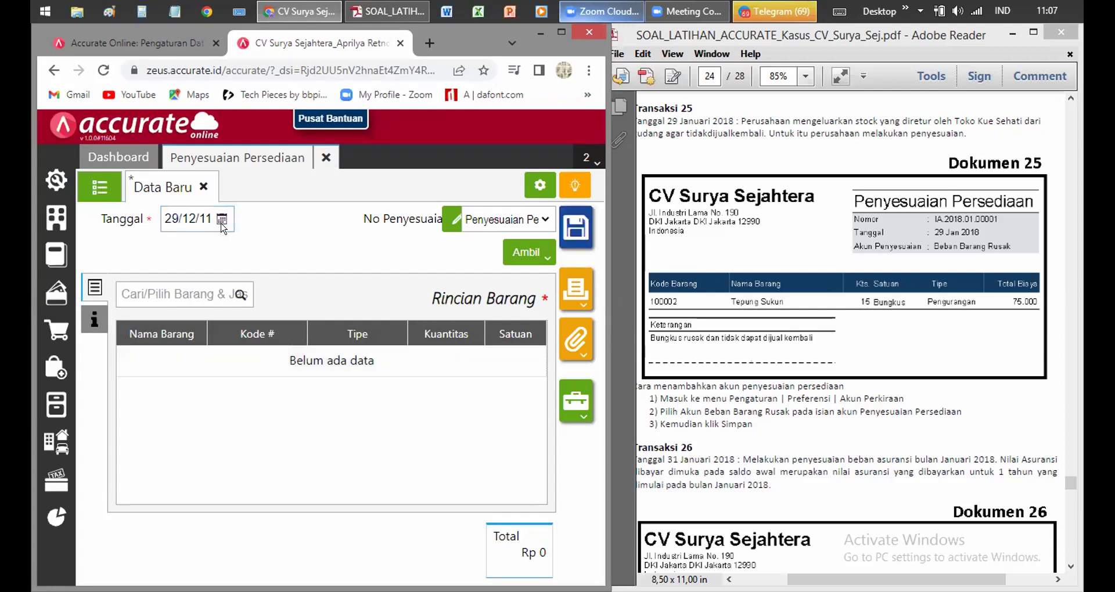
left_click(198, 213)
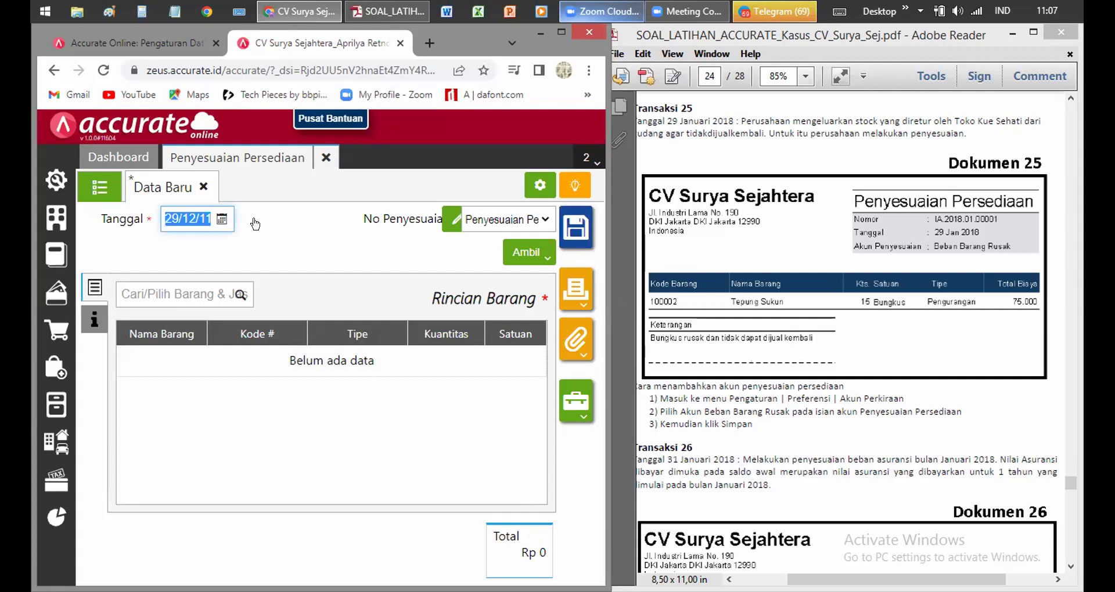
left_click(192, 215)
key("BackSpace")
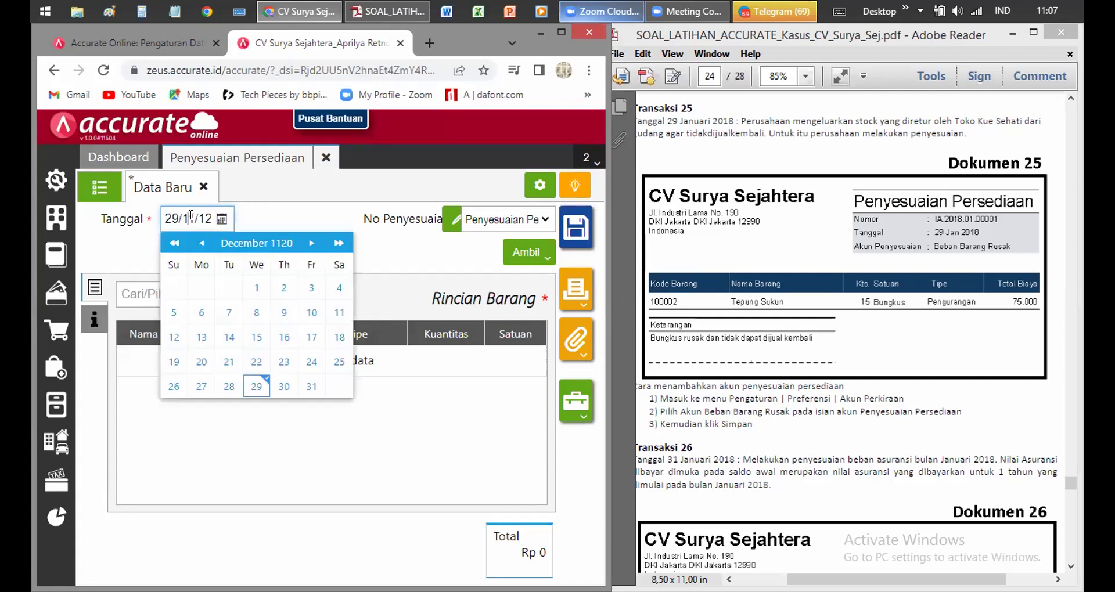
key("BackSpace")
type("01")
Set the inventory adjustment's Tanggal to 29/01/2018 and check it in the calendar.
left_click(187, 217)
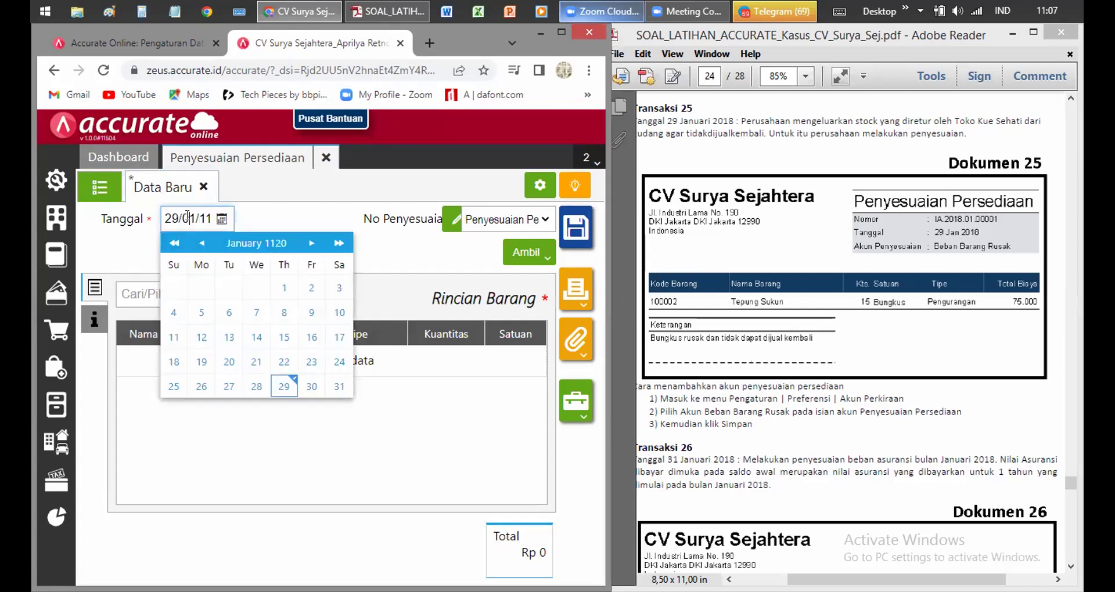
key("BackSpace")
key("BackSpace")
key("BackSpace")
type("20")
key("BackSpace")
type("9012018")
key("Tab")
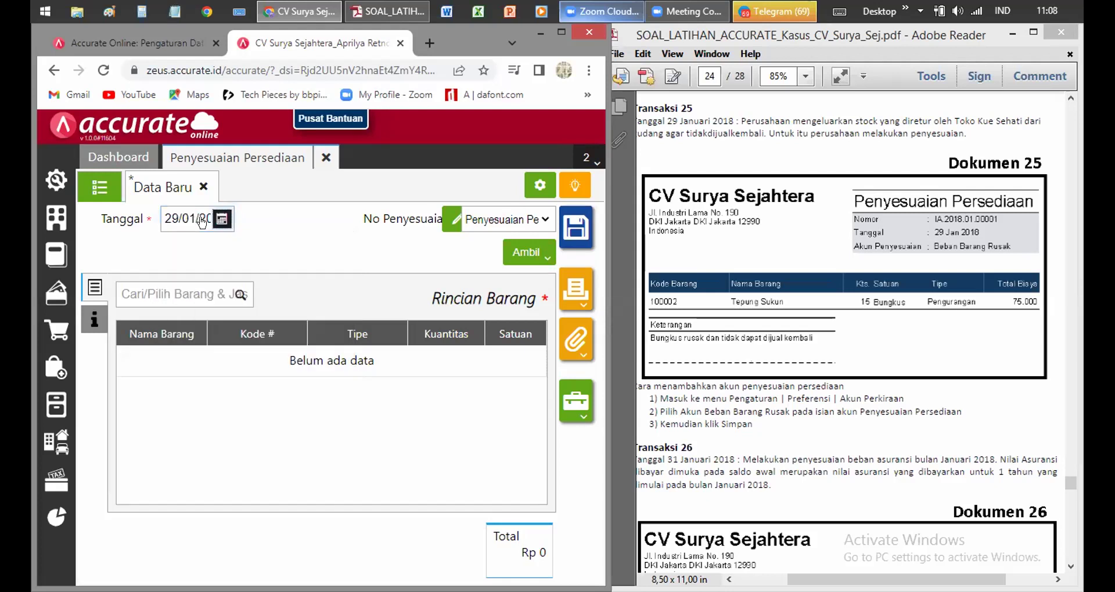
left_click(221, 220)
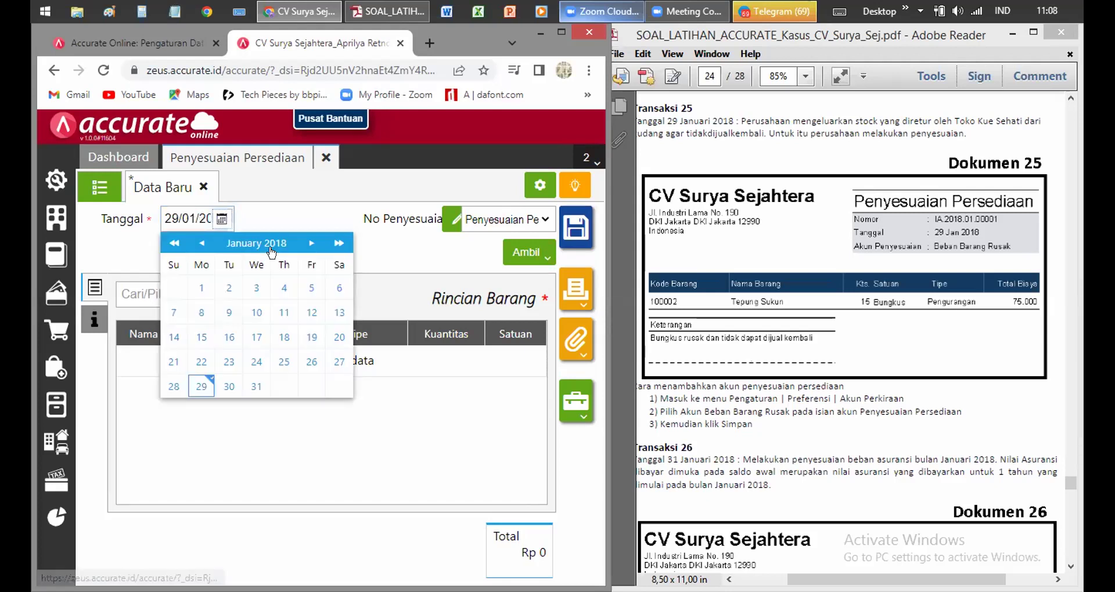
left_click(298, 223)
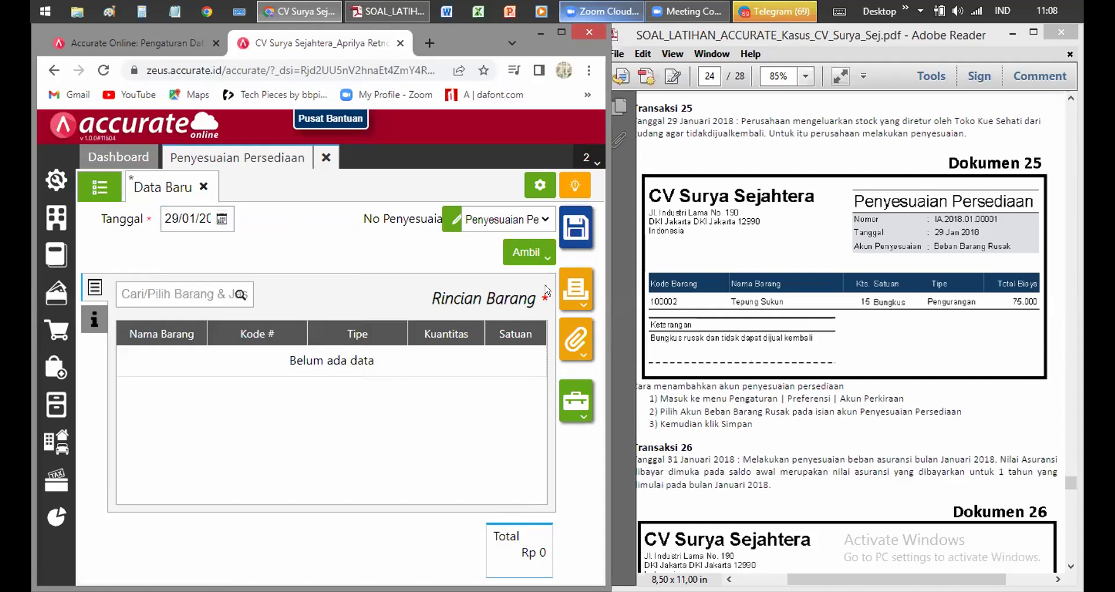
Add Tepung Sukun to the adjustment as a Pengurangan of 15 Bungkus.
left_click(192, 292)
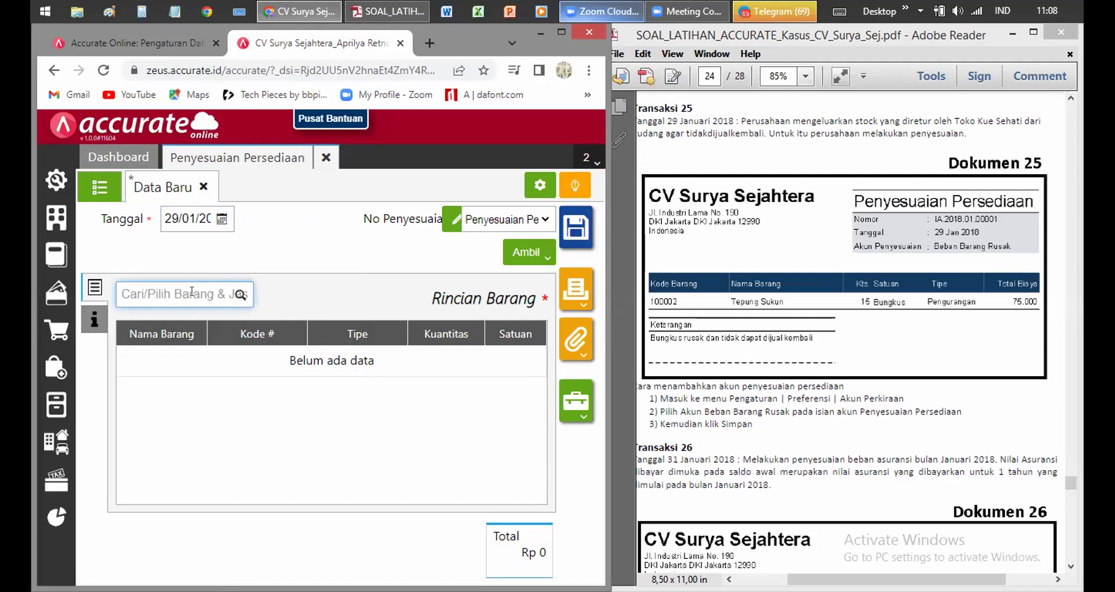
type("sukun")
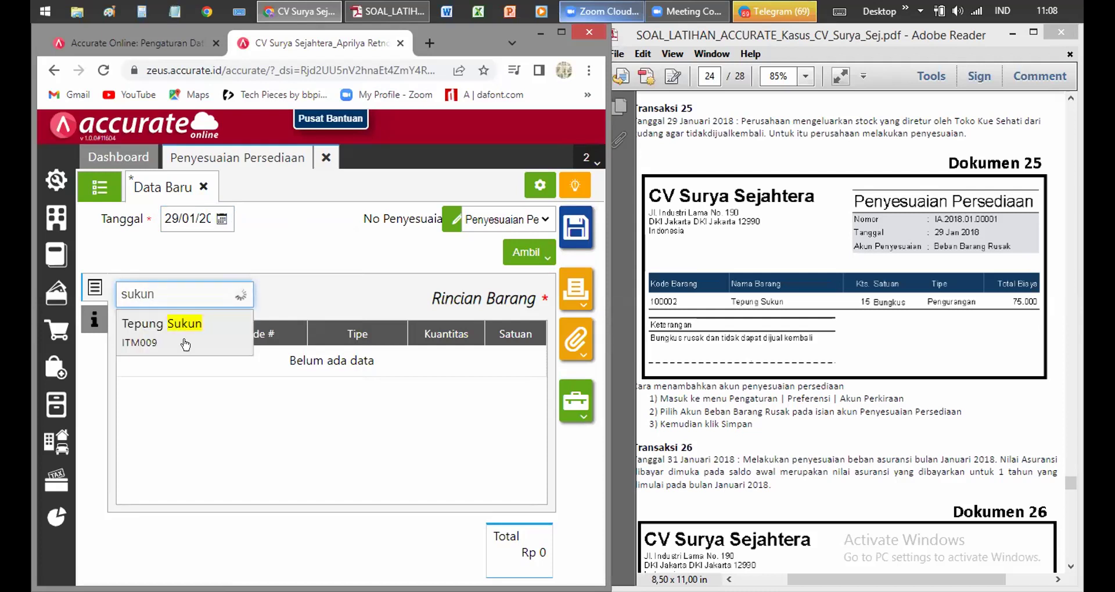
left_click(185, 344)
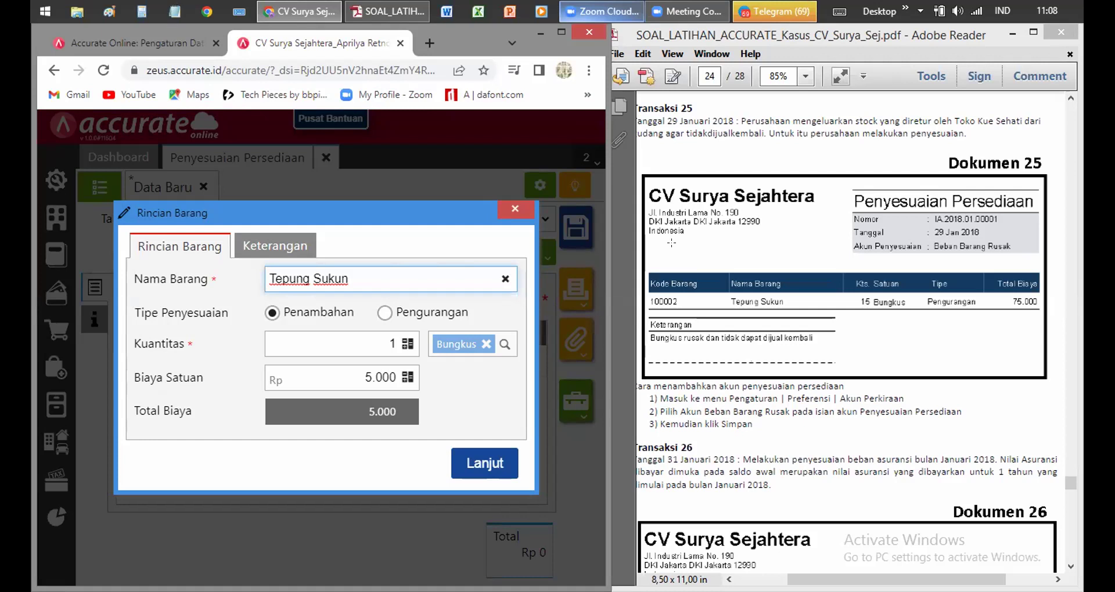
left_click(386, 317)
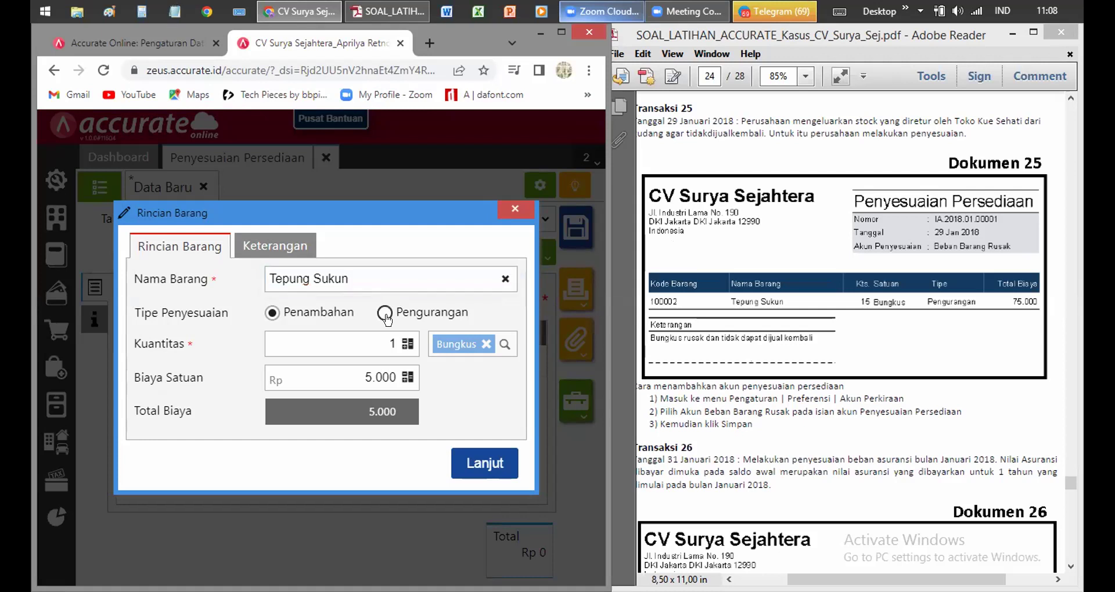
left_click(393, 340)
left_click(392, 340)
type("15")
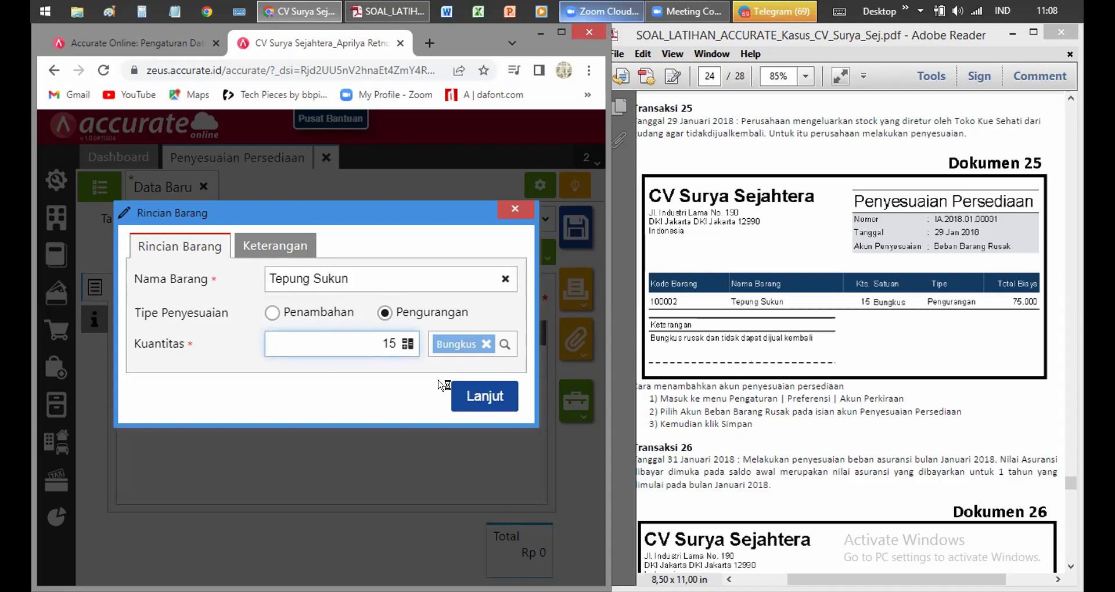
left_click(473, 394)
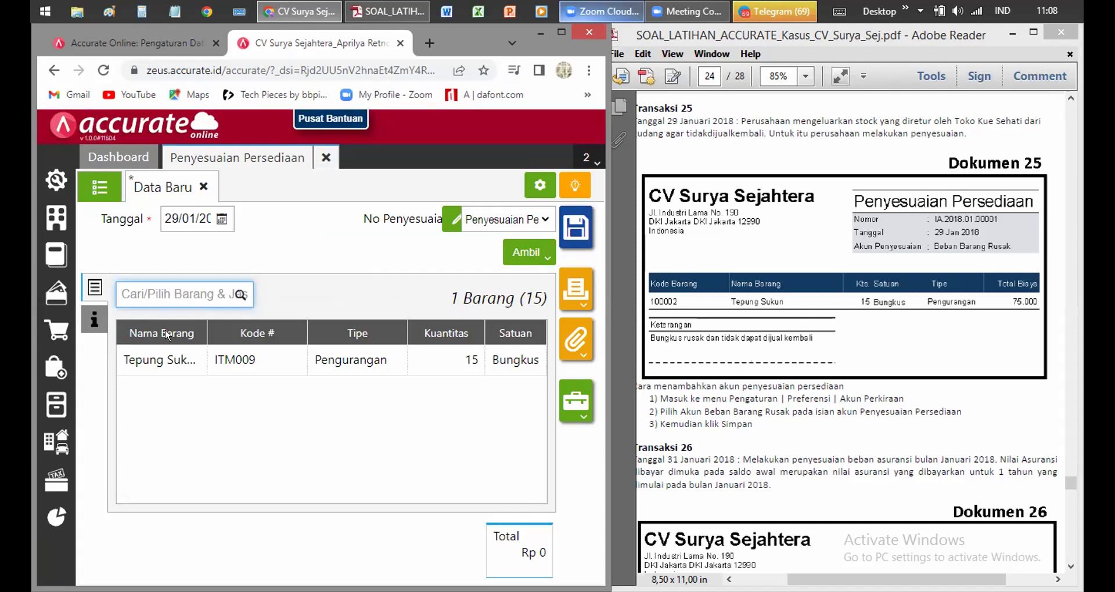
Enter "Bungkus rusak dan tidak dapat dijual kembali" as the adjustment's Keterangan.
left_click(269, 394)
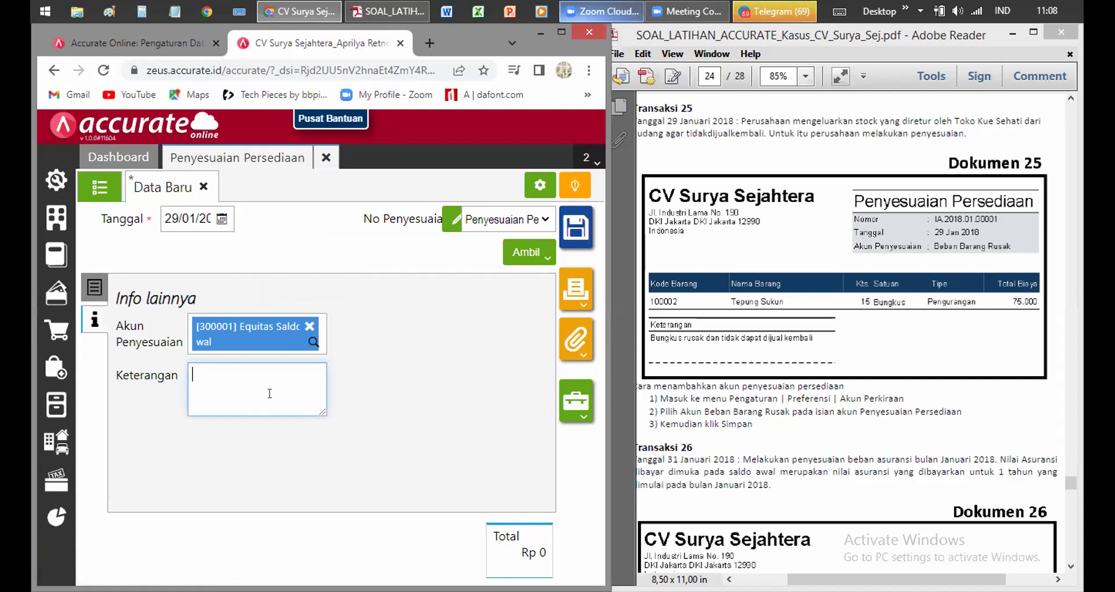
type("Bungkus rusak dan tidak dapat dijual kembali")
left_click(277, 463)
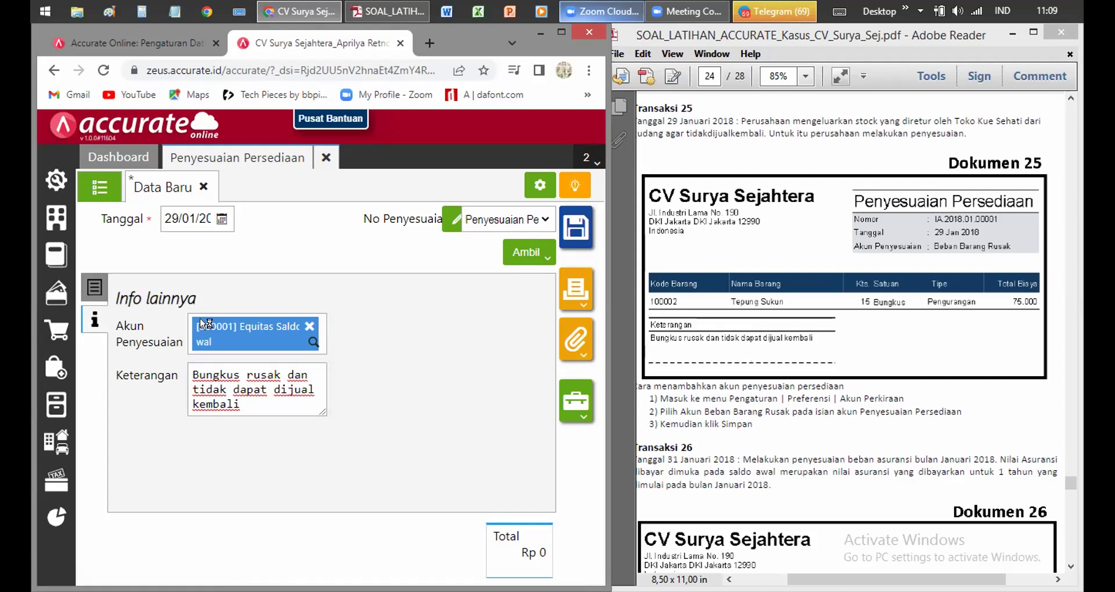
Remove Equitas Saldo Awal from Akun Penyesuaian and search for the replacement account with "beban" and "barang".
left_click(310, 327)
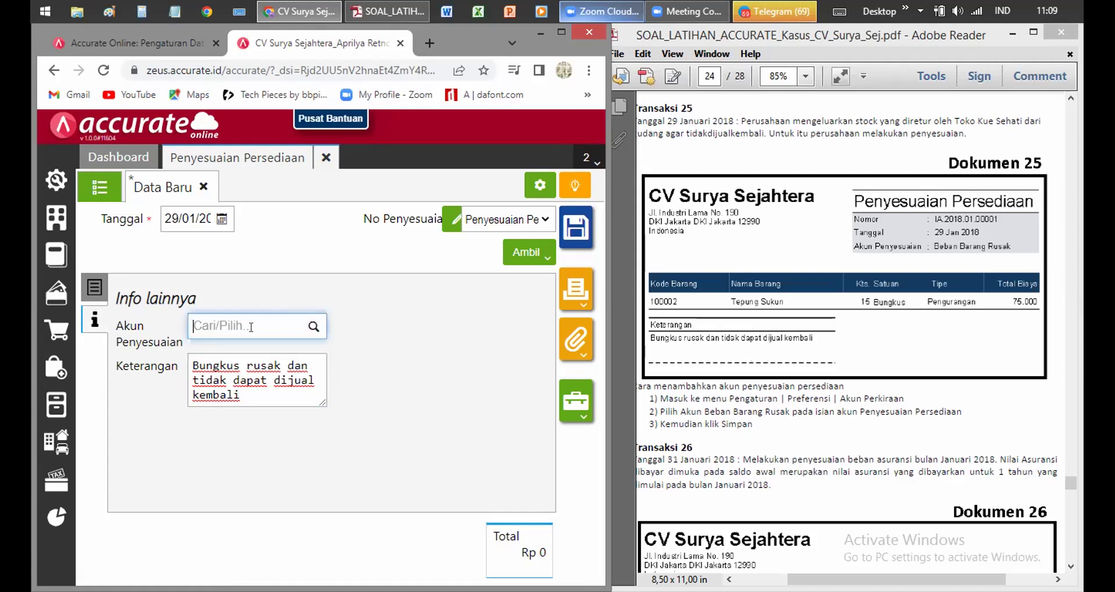
type("beban")
key("BackSpace")
key("BackSpace")
key("BackSpace")
key("BackSpace")
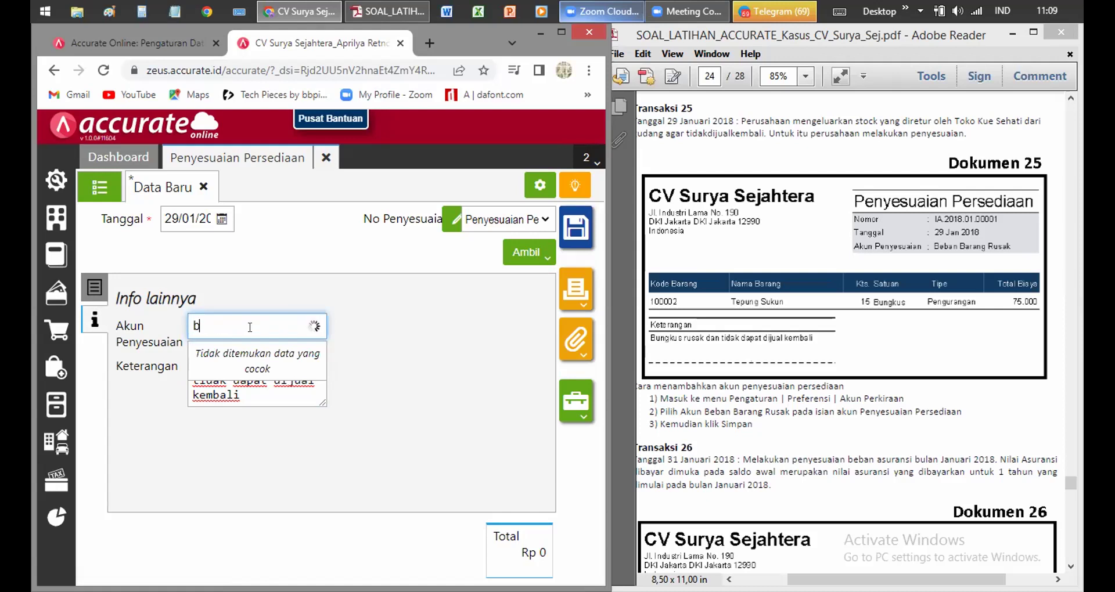
type("arang")
Check the Beban Barang Rusak account name in Dokumen 25 and search Akun Penyesuaian again for "barang" and "beban".
left_click_drag(934, 245, 1015, 256)
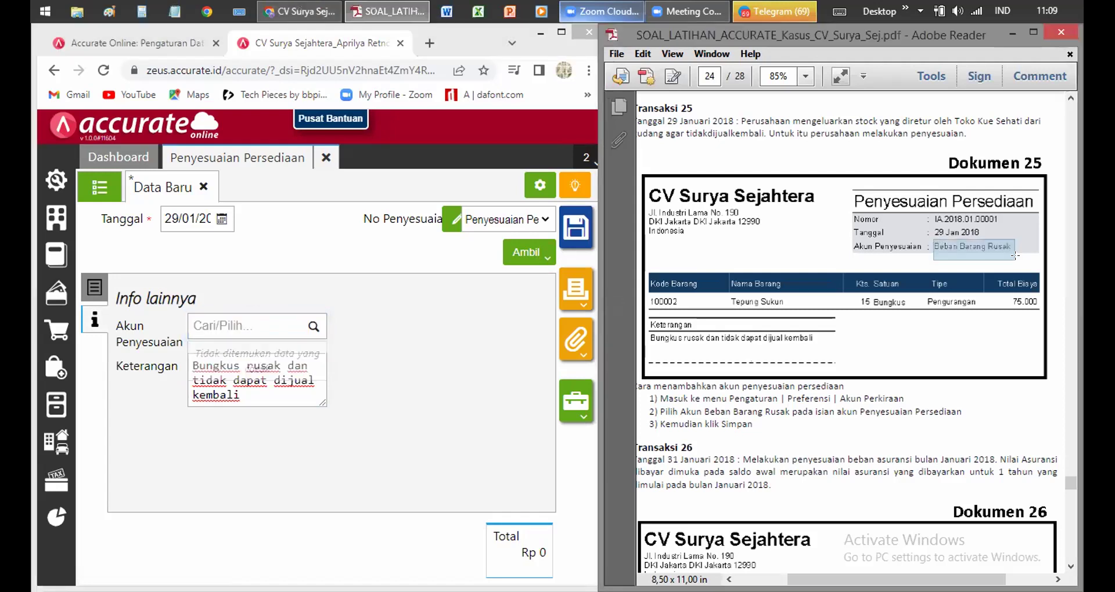
left_click(263, 320)
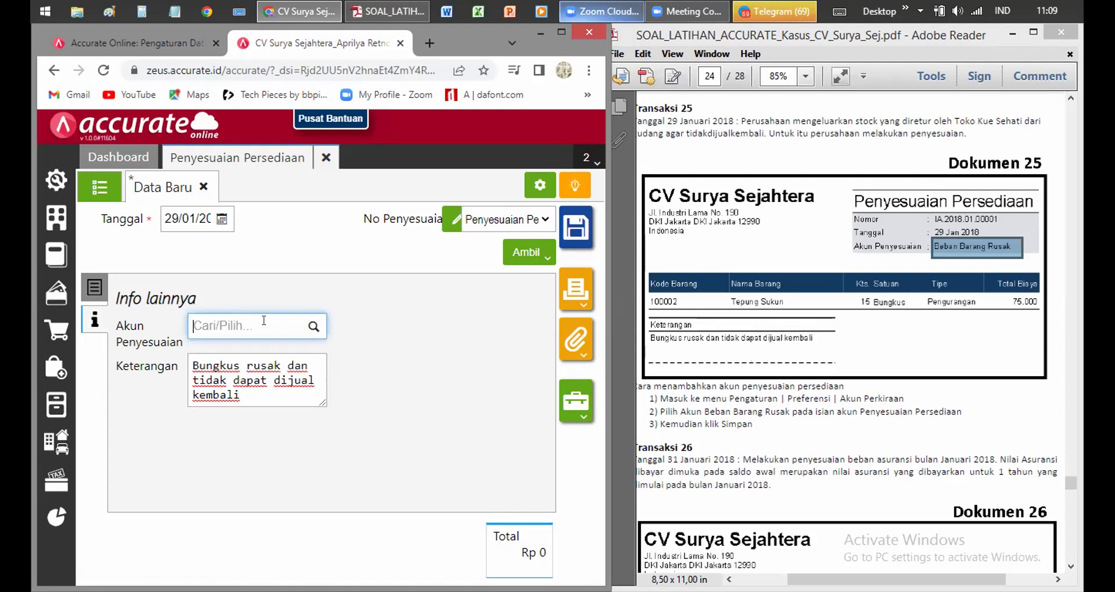
type("barang")
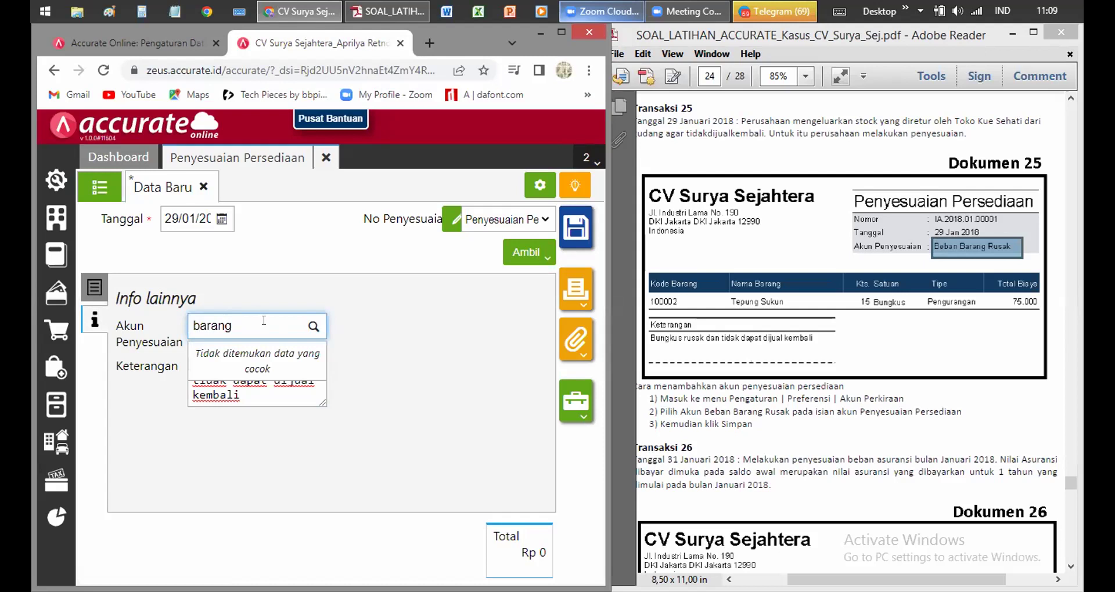
key("BackSpace")
key("BackSpace")
key("BackSpace")
key("BackSpace")
key("BackSpace")
key("BackSpace")
type("beban")
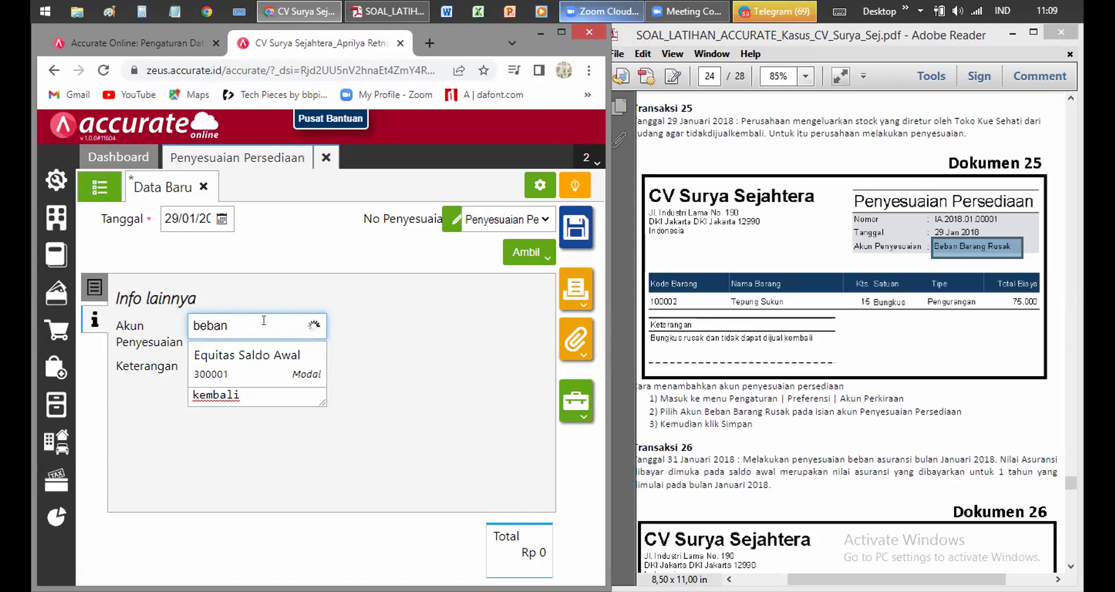
key("BackSpace")
key("BackSpace")
key("BackSpace")
key("BackSpace")
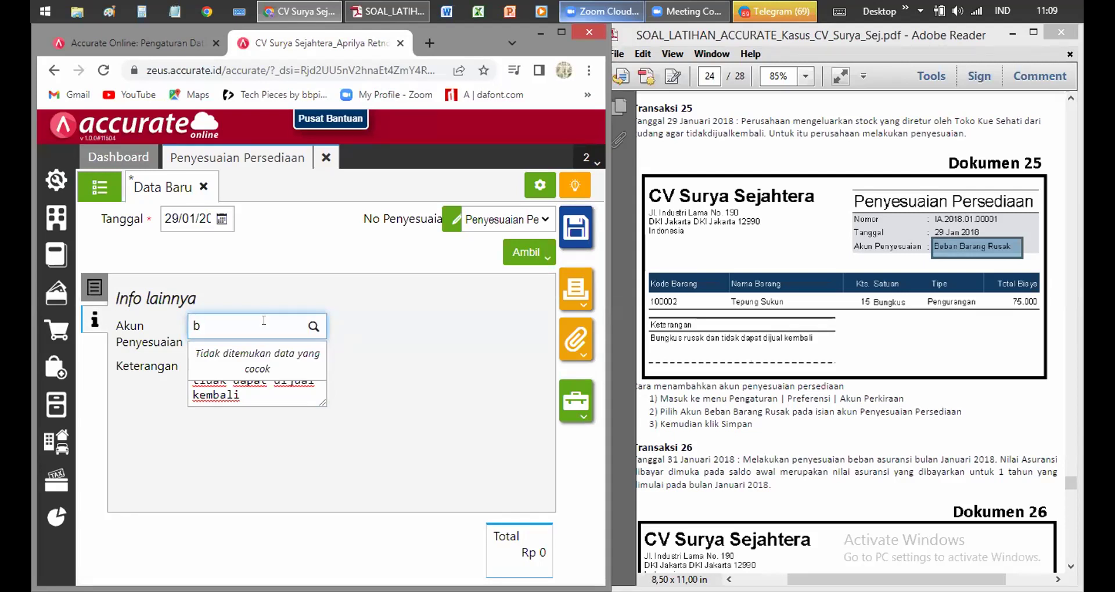
key("BackSpace")
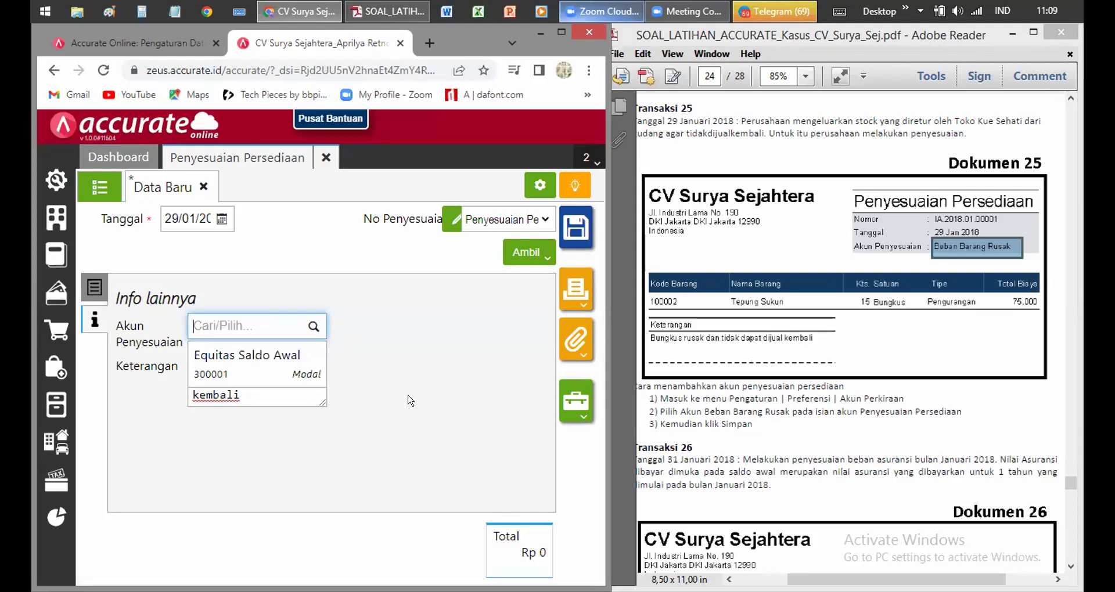
left_click(408, 399)
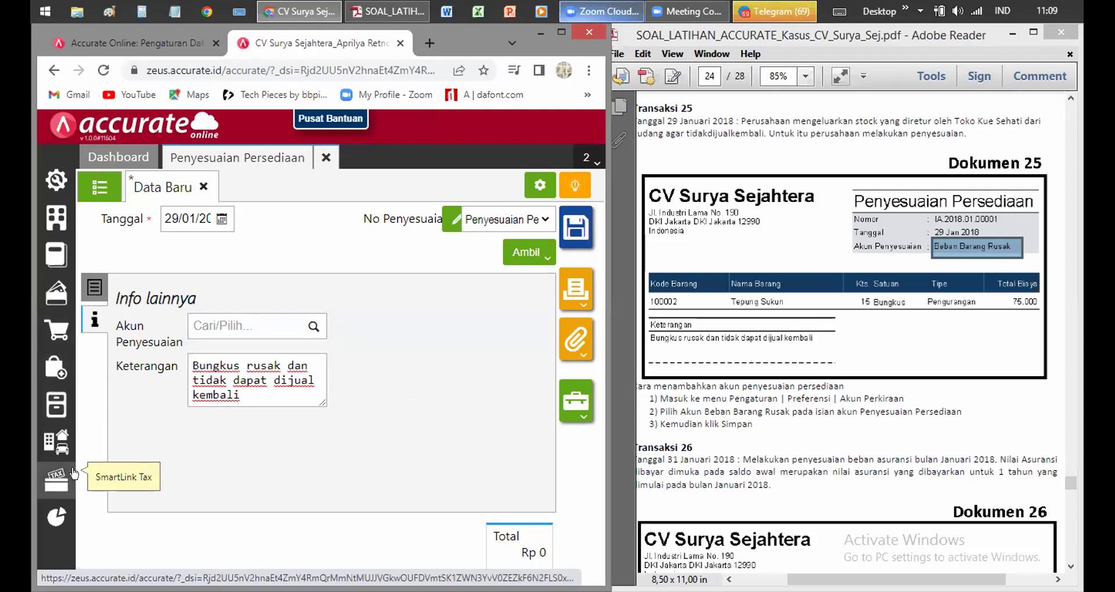
Read the exercise's instructions for adding the adjustment account and open the Persediaan settings of Akun Perkiraan in Preferensi.
left_click(687, 395)
left_click_drag(653, 386, 656, 427)
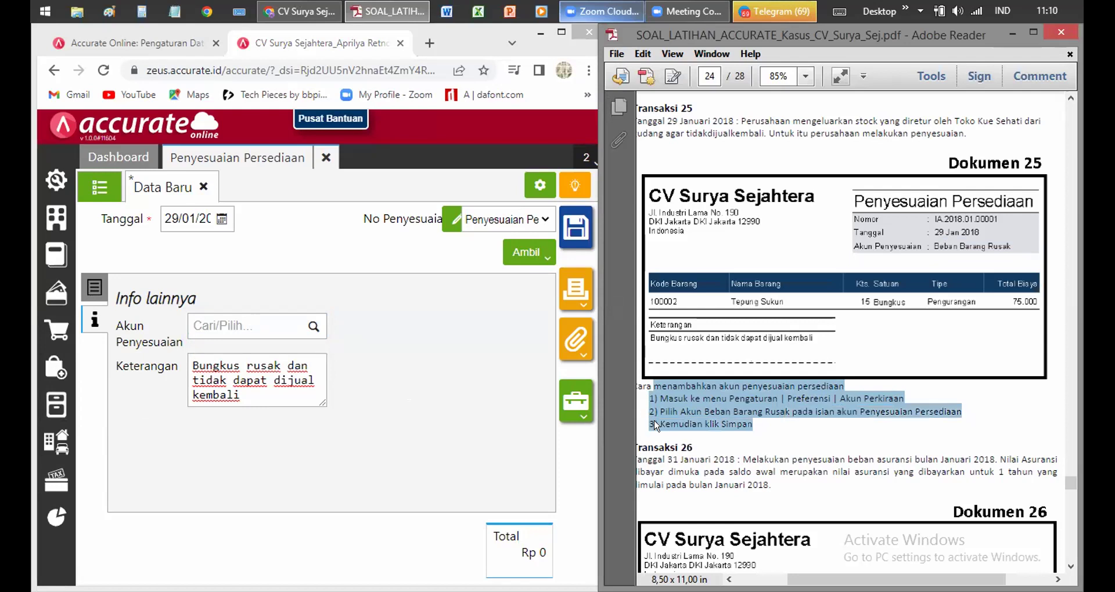
left_click(50, 183)
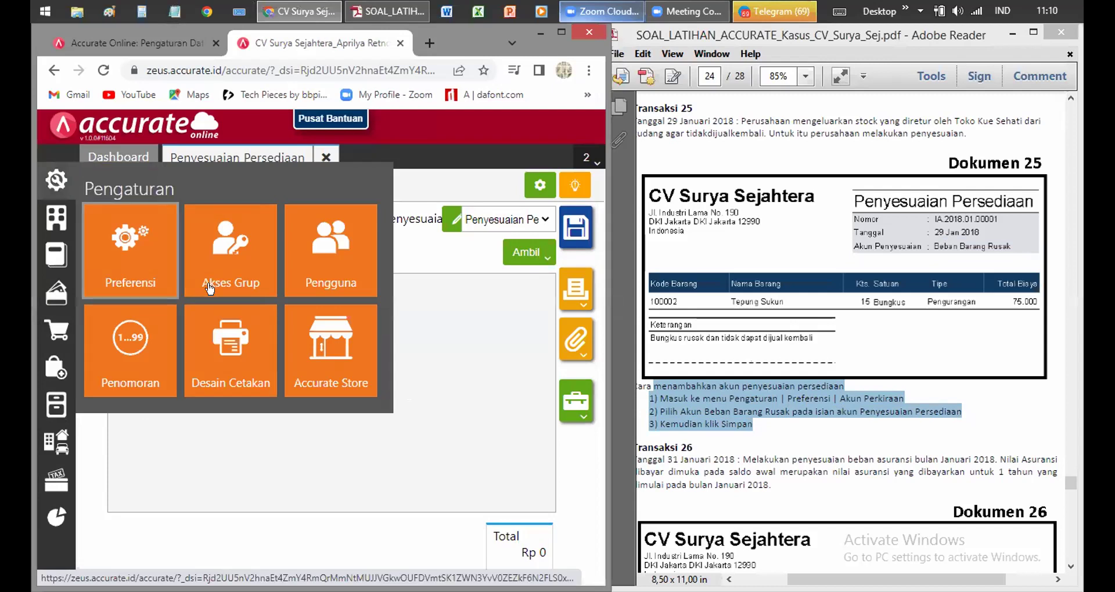
left_click(137, 245)
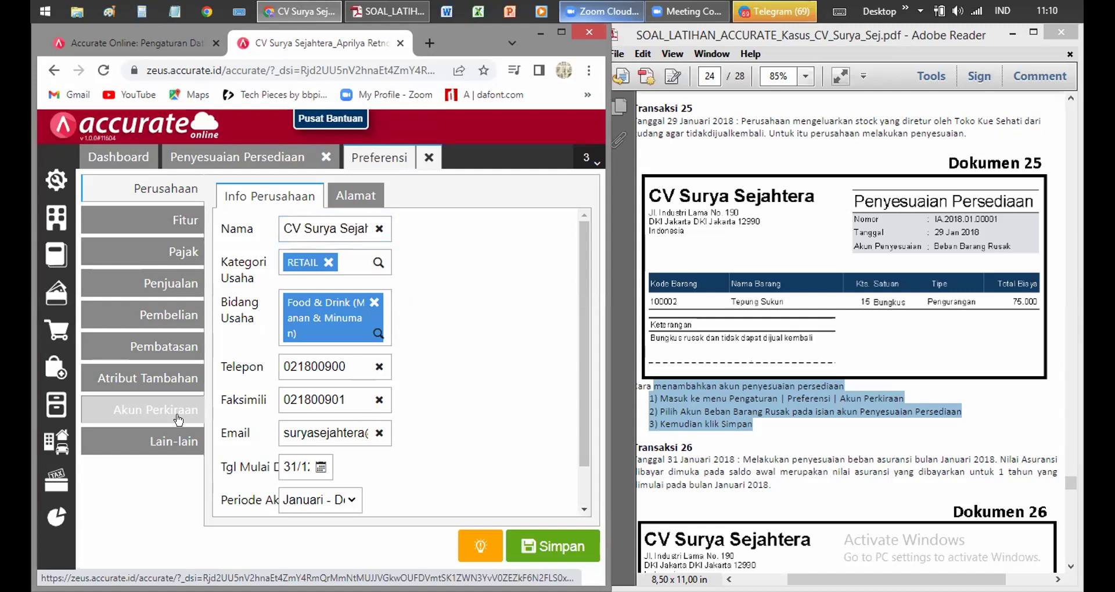
left_click(178, 418)
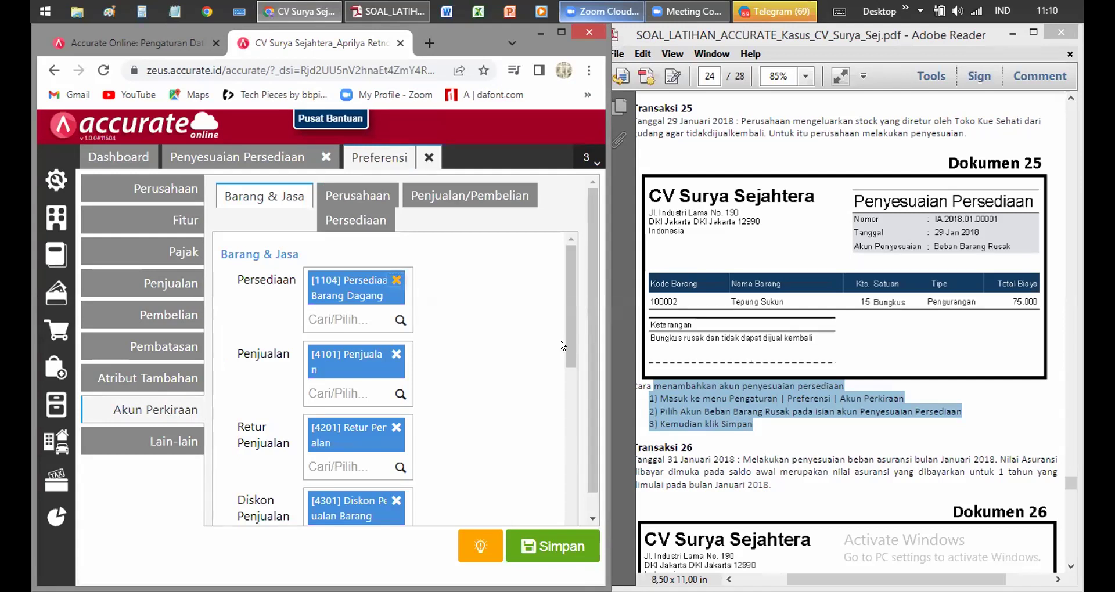
scroll(559, 389, "down", 3)
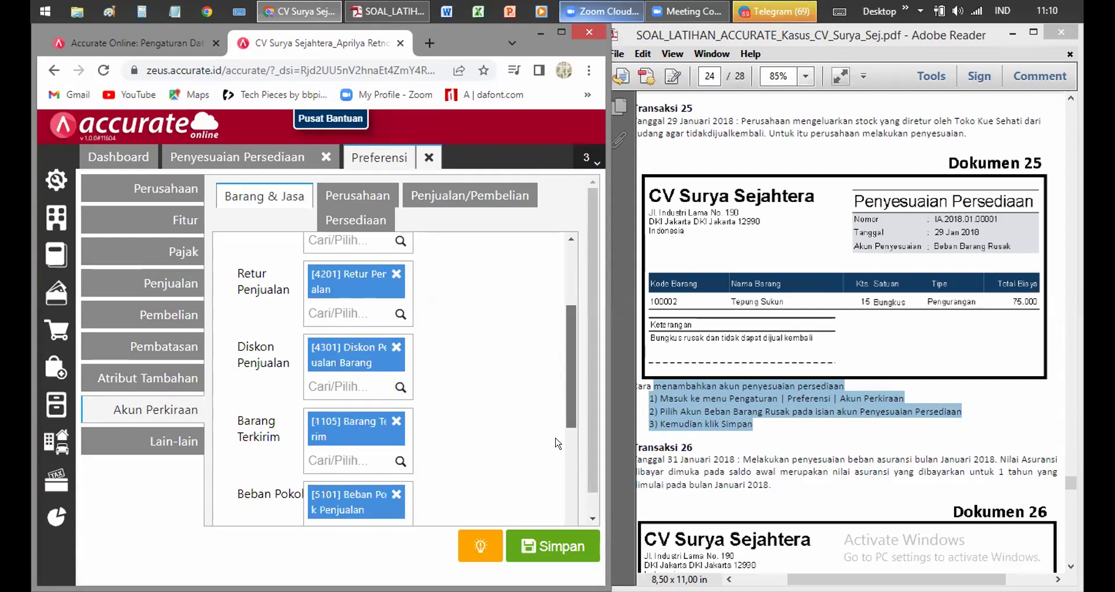
scroll(581, 376, "up", 1)
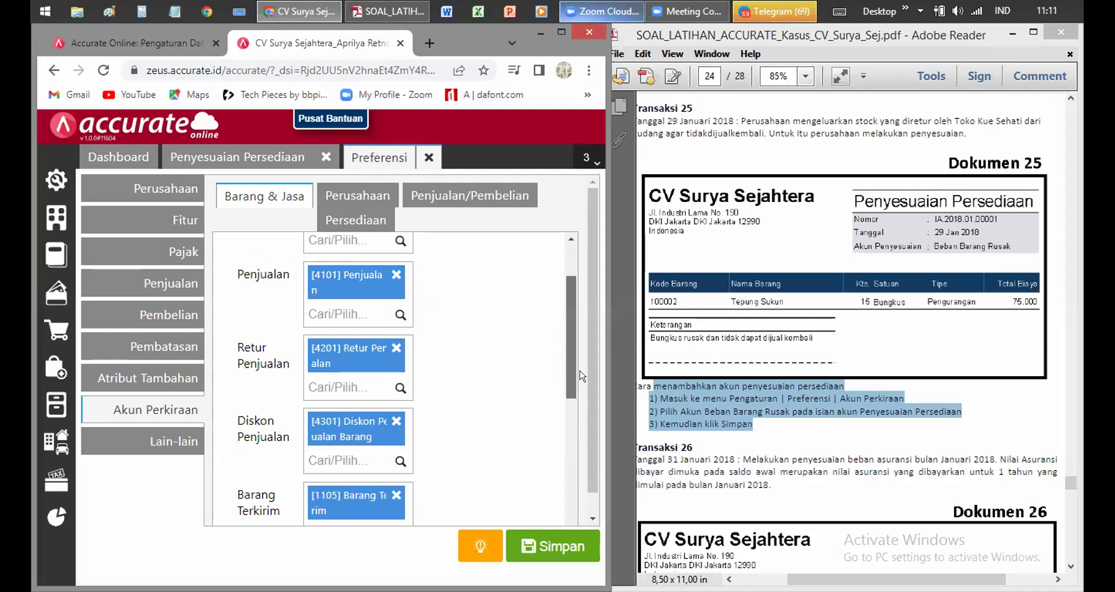
scroll(350, 315, "up", 2)
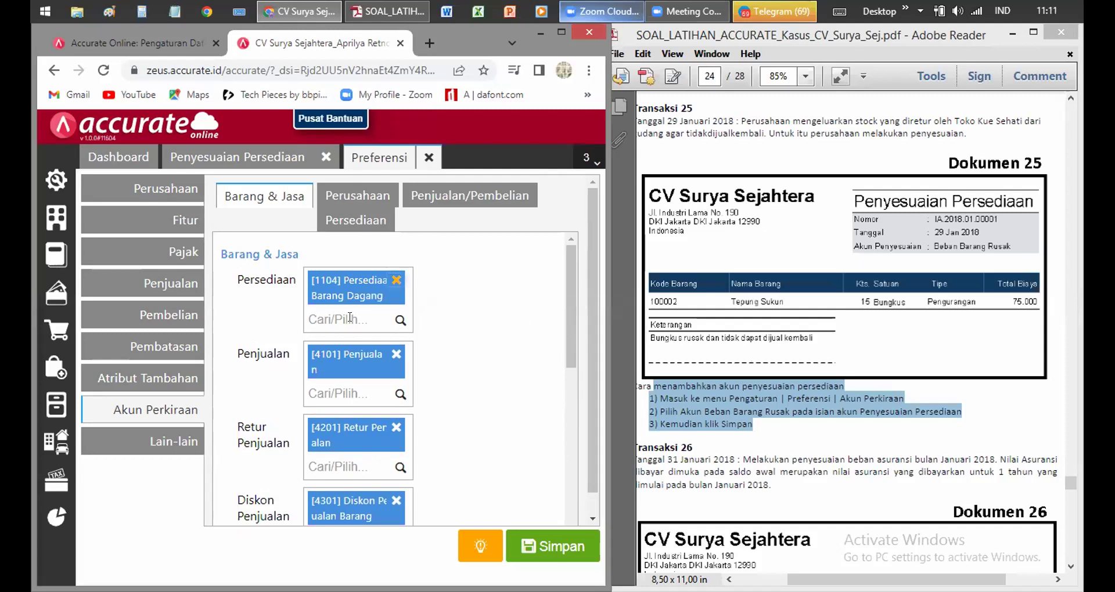
left_click(362, 223)
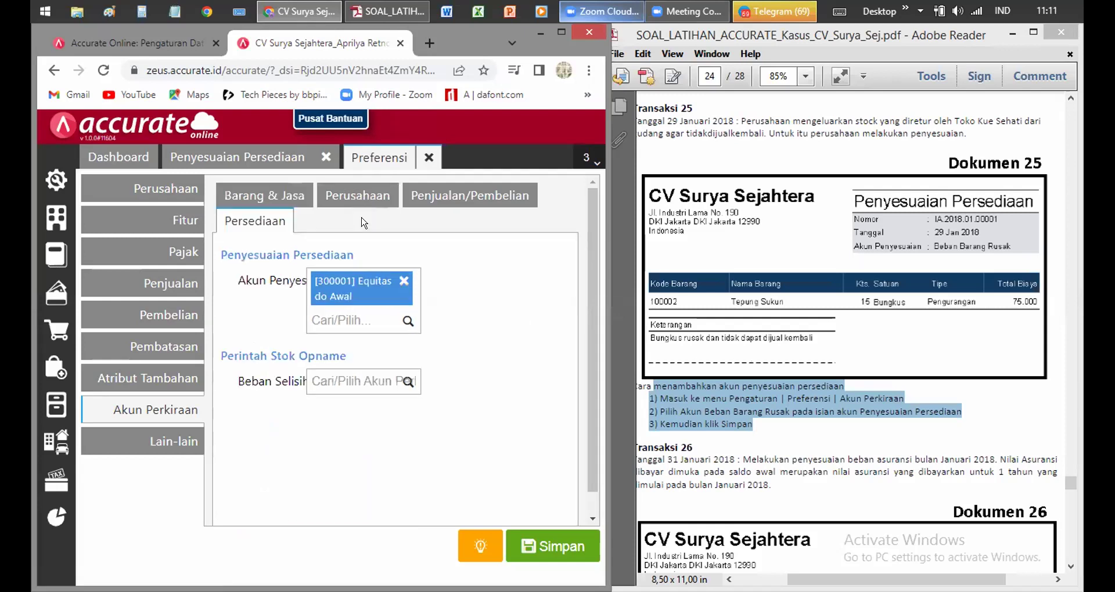
Add Beban Barang Rusak to the Penyesuaian Persediaan accounts alongside Equitas Saldo Awal and save the preferences.
left_click(361, 319)
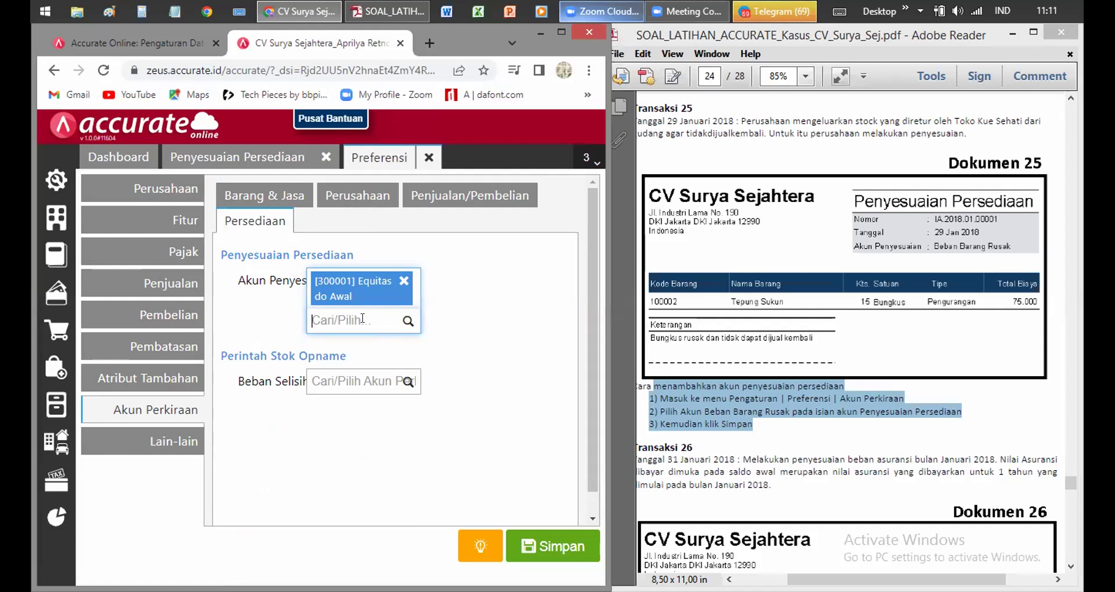
type("Beban ")
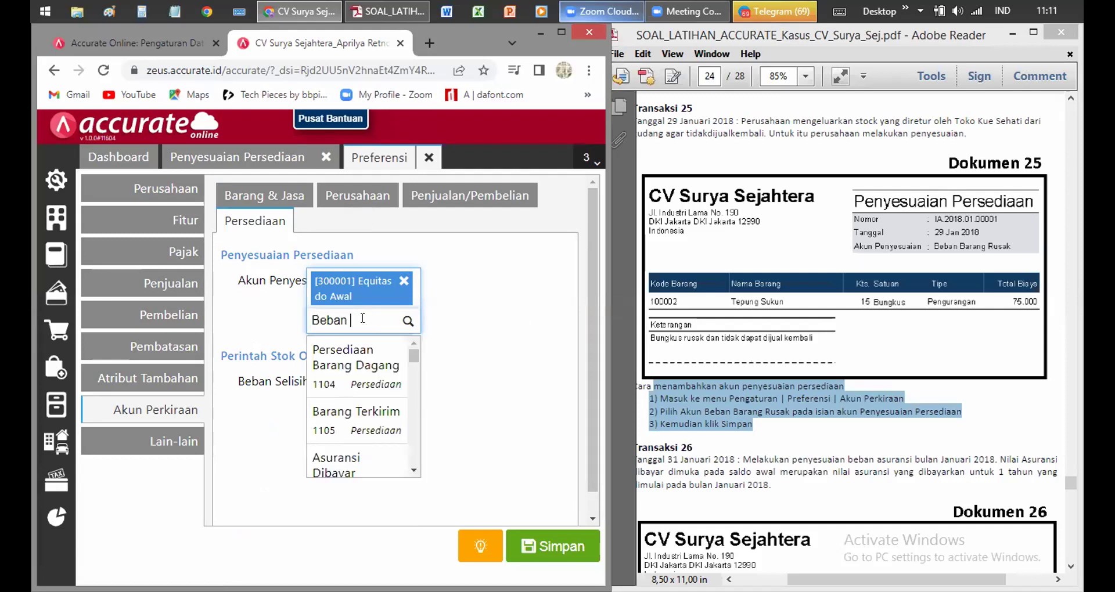
type("Ba")
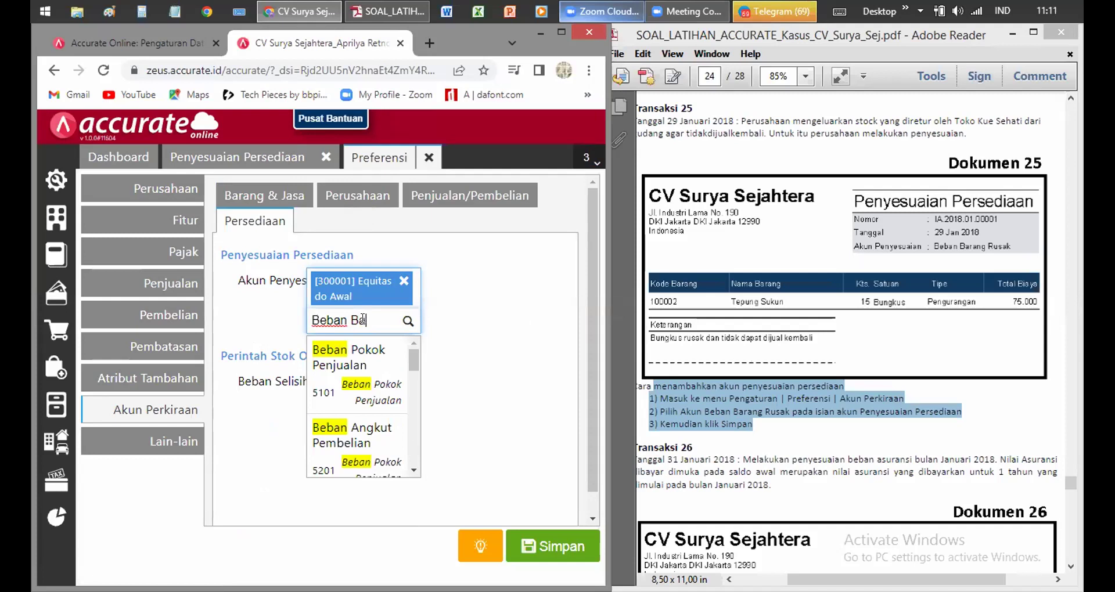
type("rang Rusak")
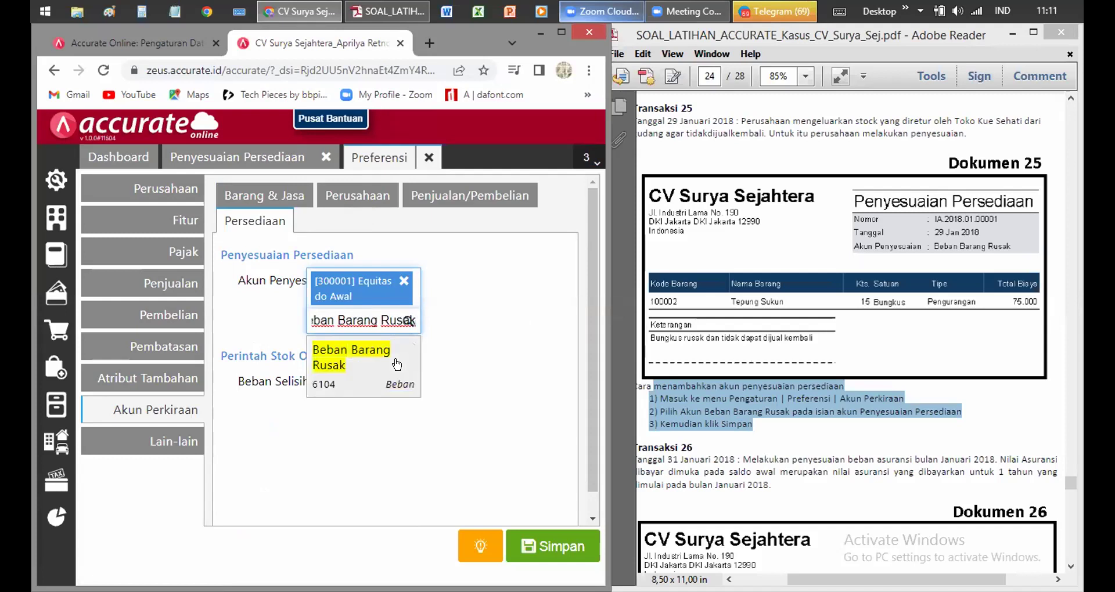
left_click(397, 365)
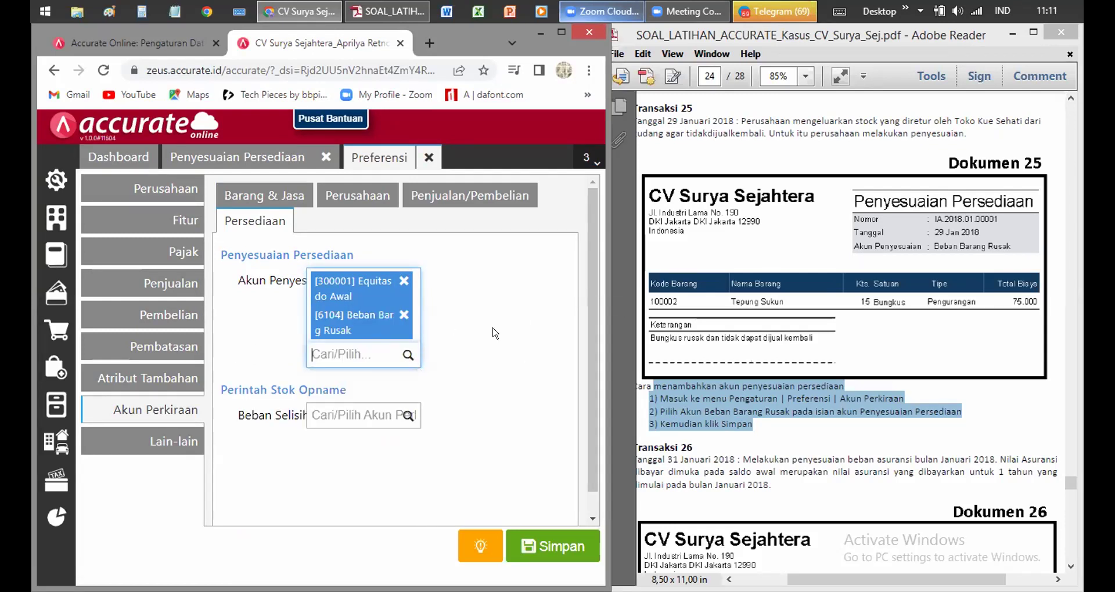
left_click(570, 552)
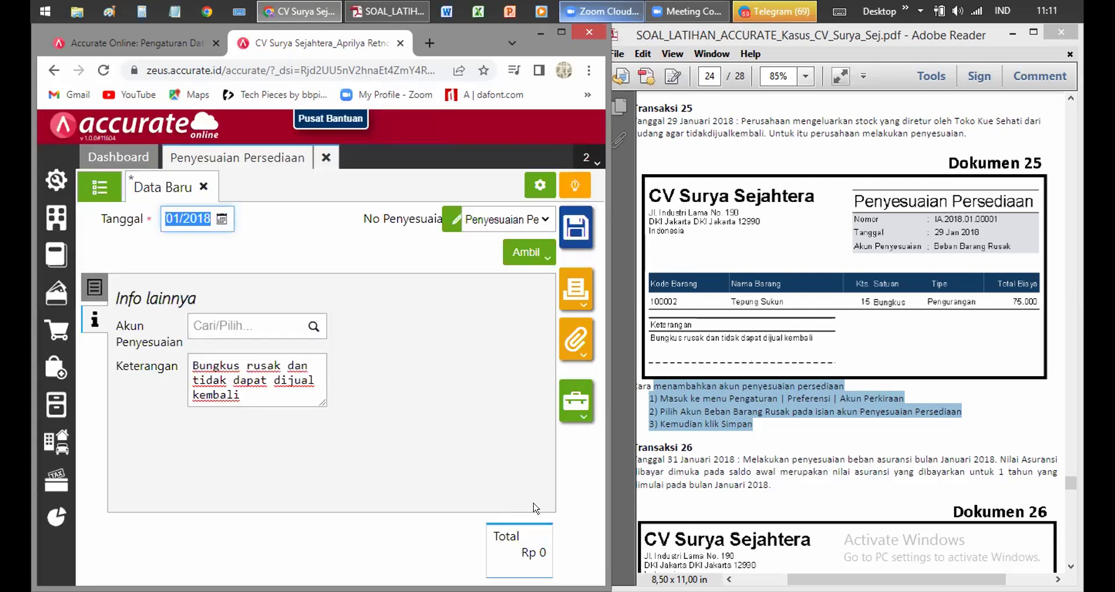
Set the stock adjustment's Akun Penyesuaian to Beban Barang Rusak.
left_click(259, 328)
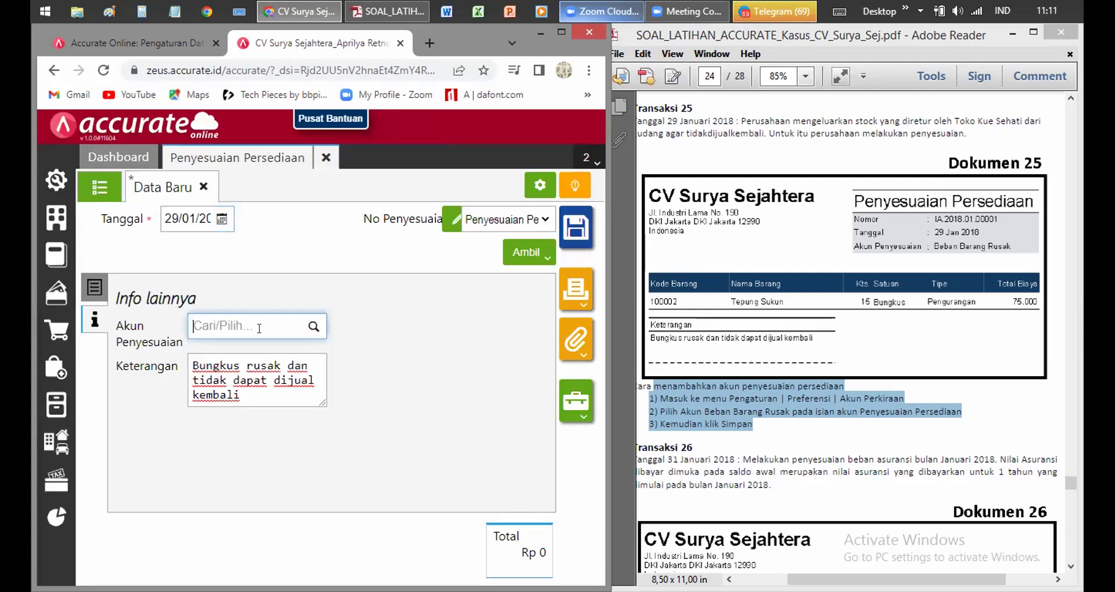
type("beba")
left_click(277, 350)
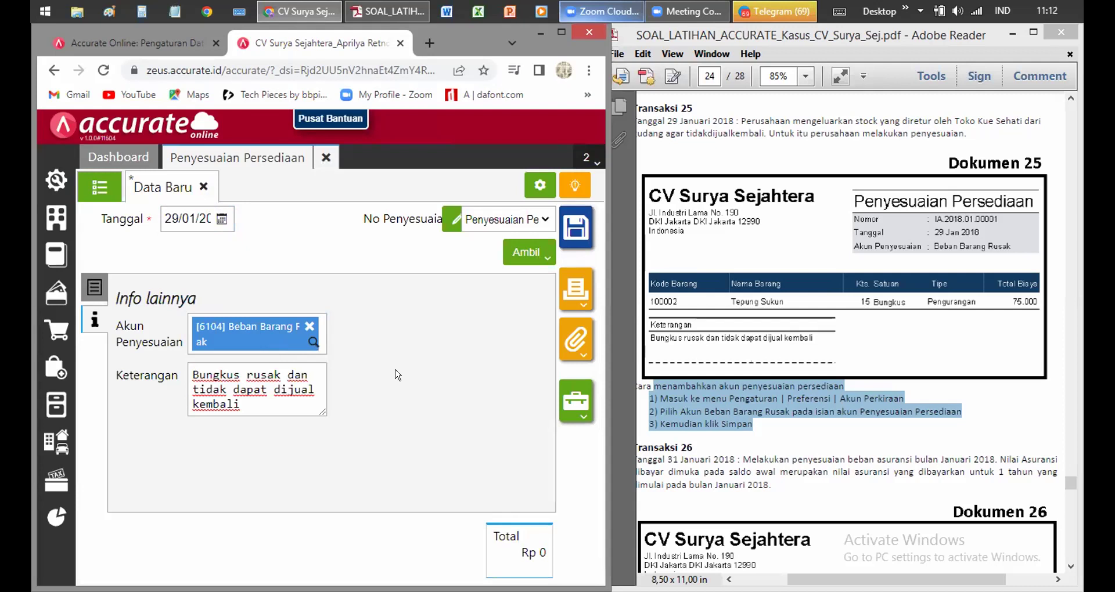
Review the Tepung Sukun line's Rincian Barang and Keterangan in the stock adjustment.
left_click(96, 289)
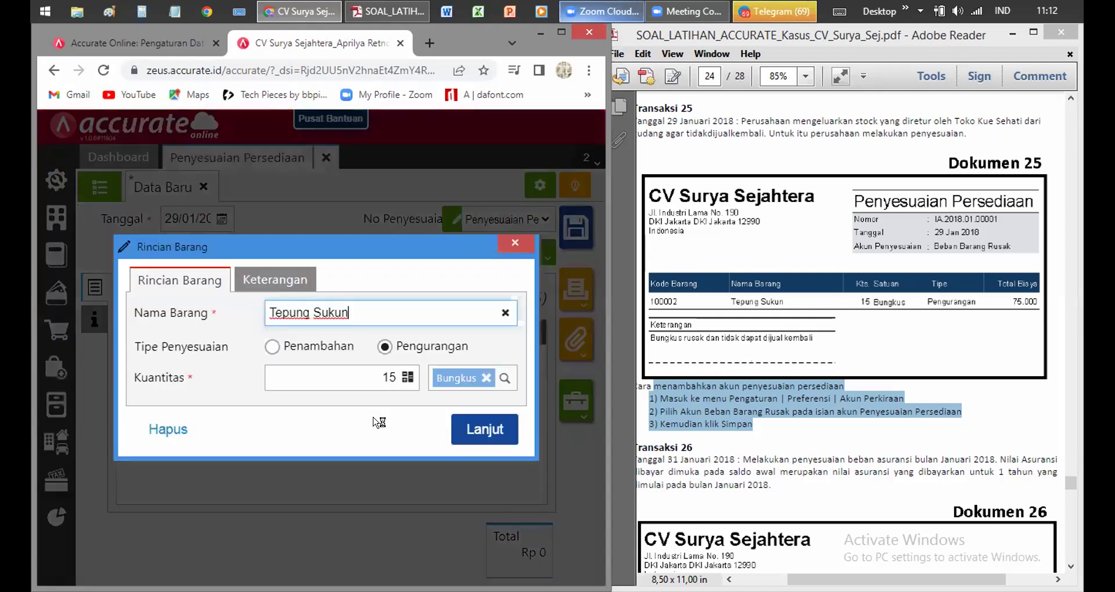
left_click(266, 280)
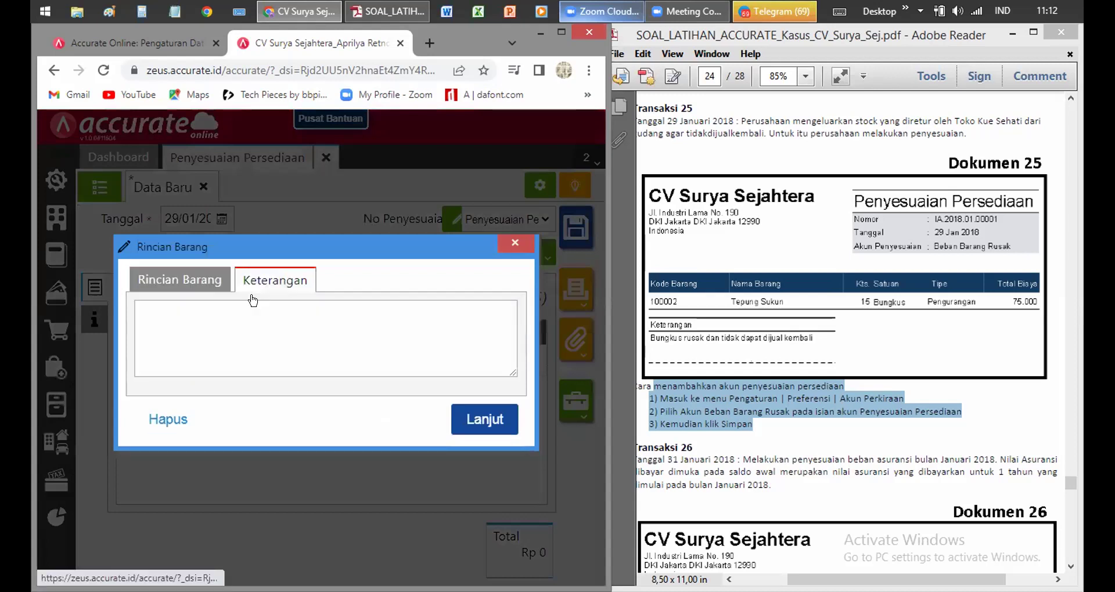
left_click(179, 280)
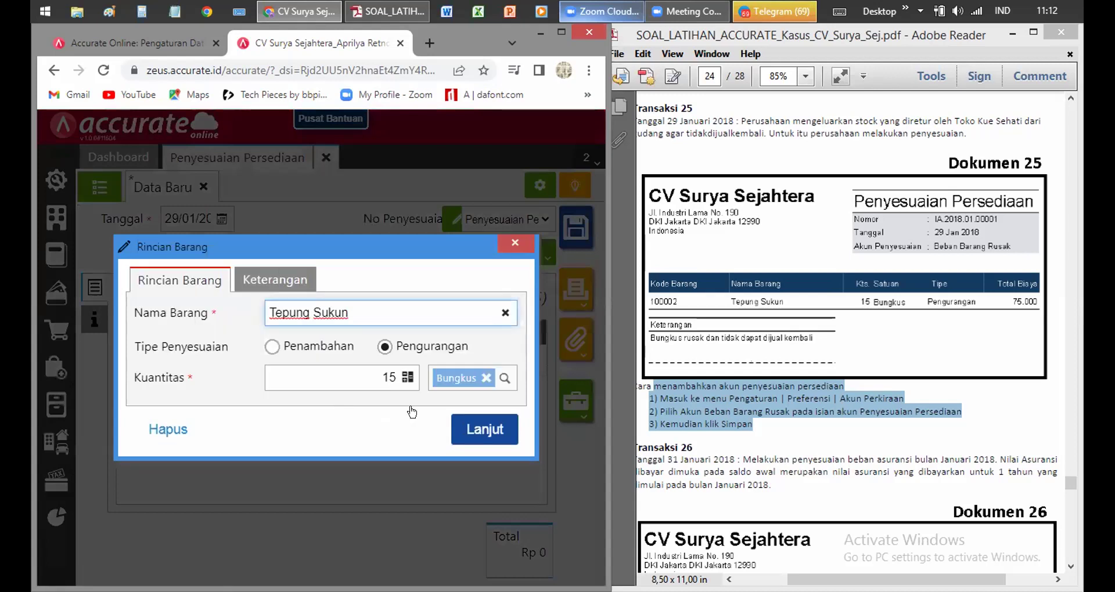
left_click(471, 435)
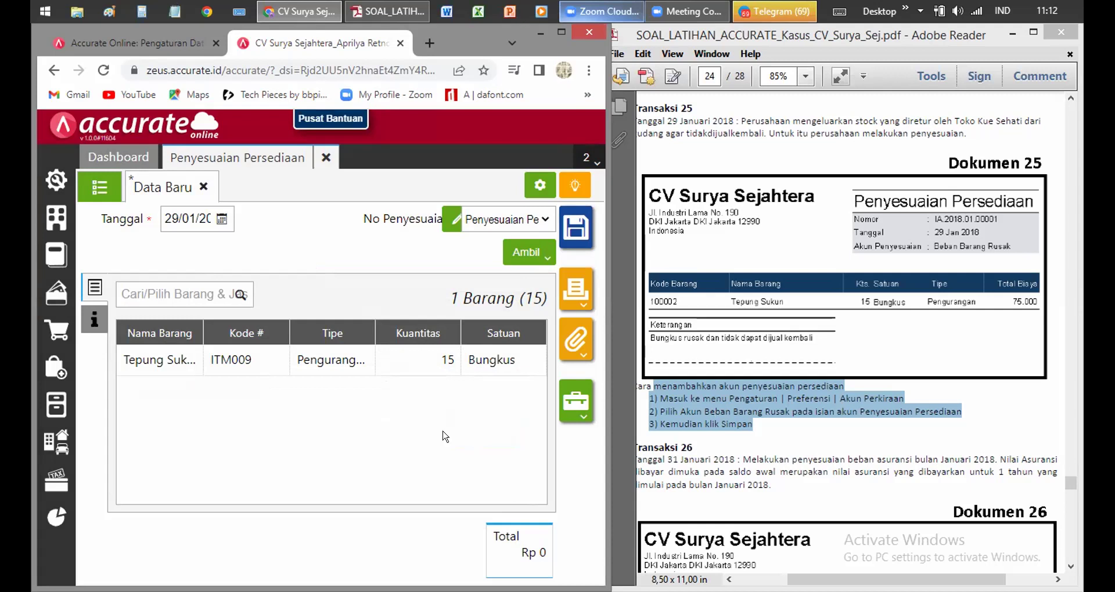
Check the adjustment's Ambil options, recheck the Tepung Sukun line's details for a cost entry, and inspect the adjustment total.
left_click(527, 259)
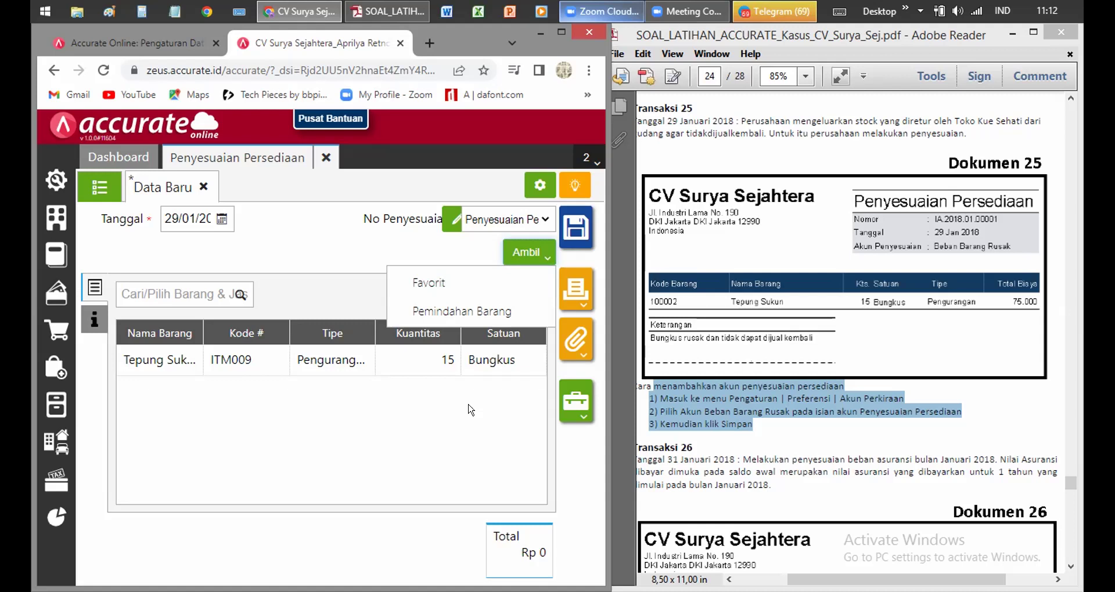
left_click(408, 443)
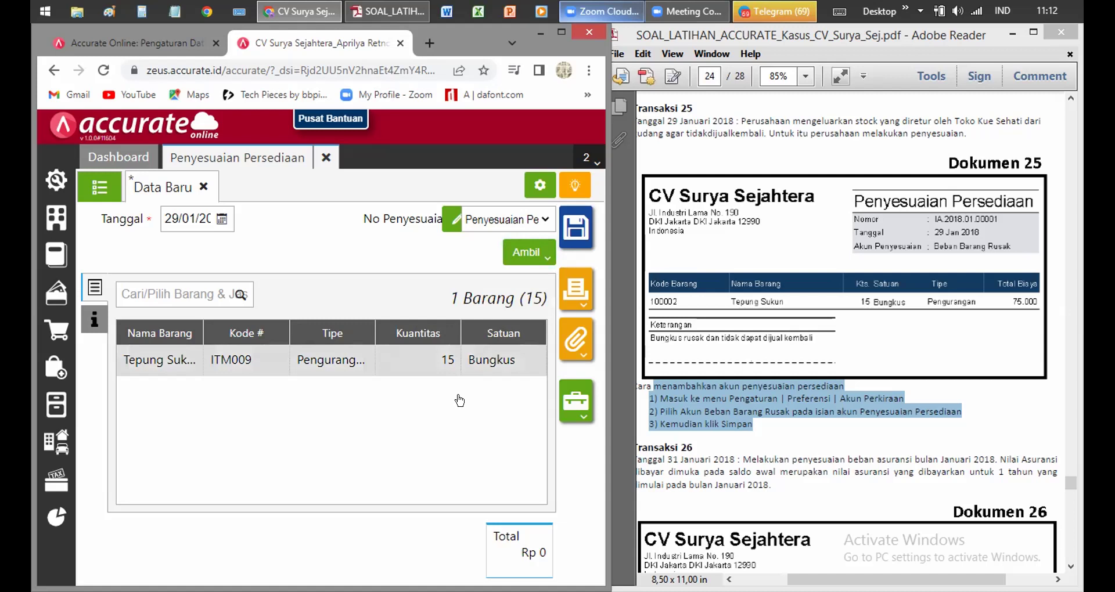
left_click(251, 360)
left_click(475, 324)
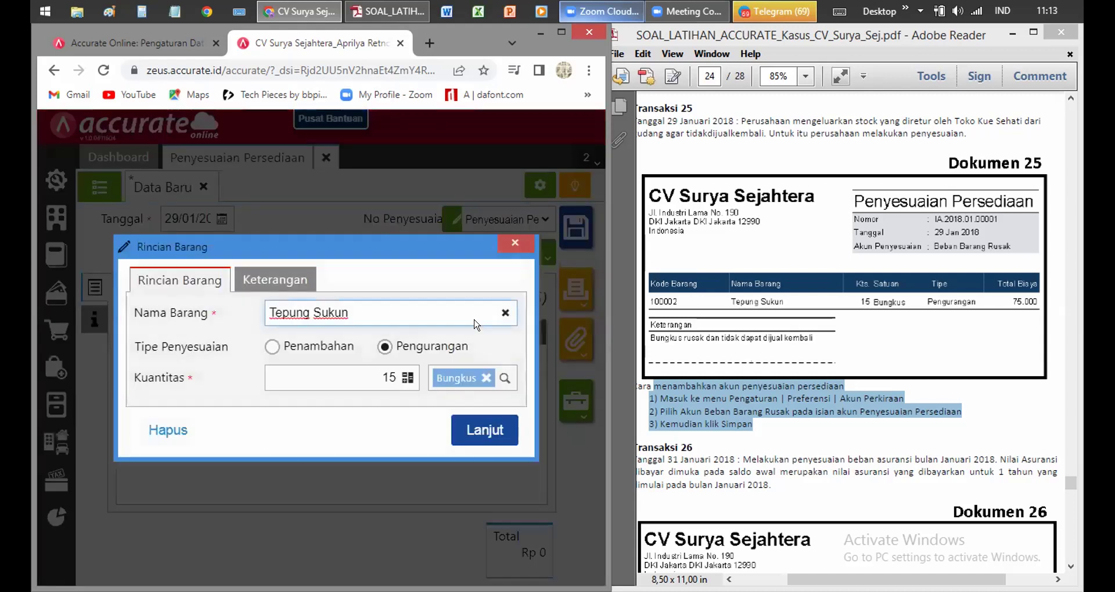
left_click(513, 246)
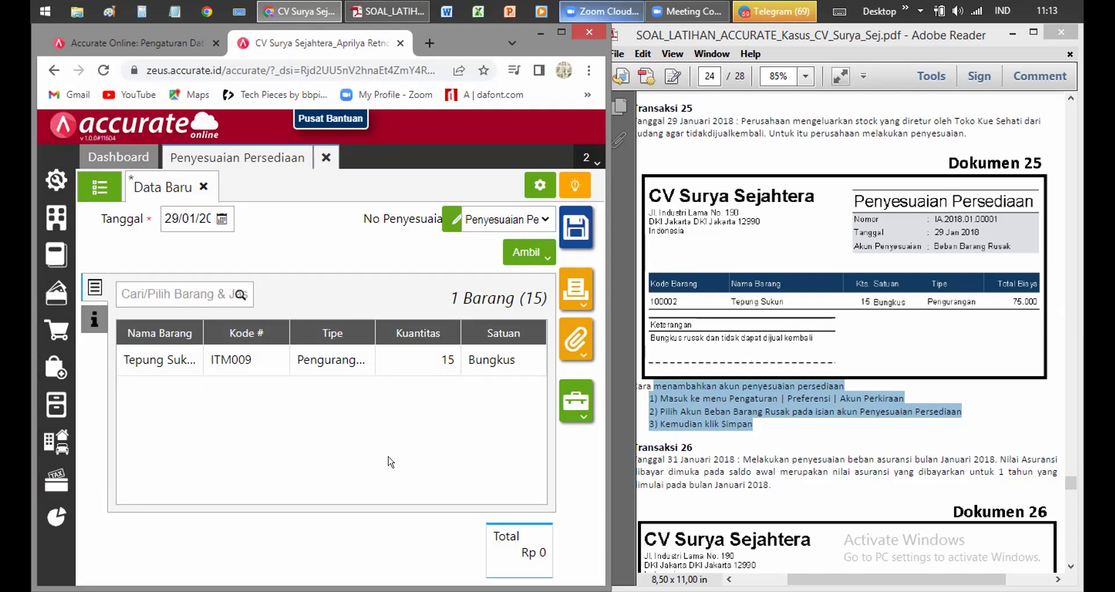
left_click(315, 373)
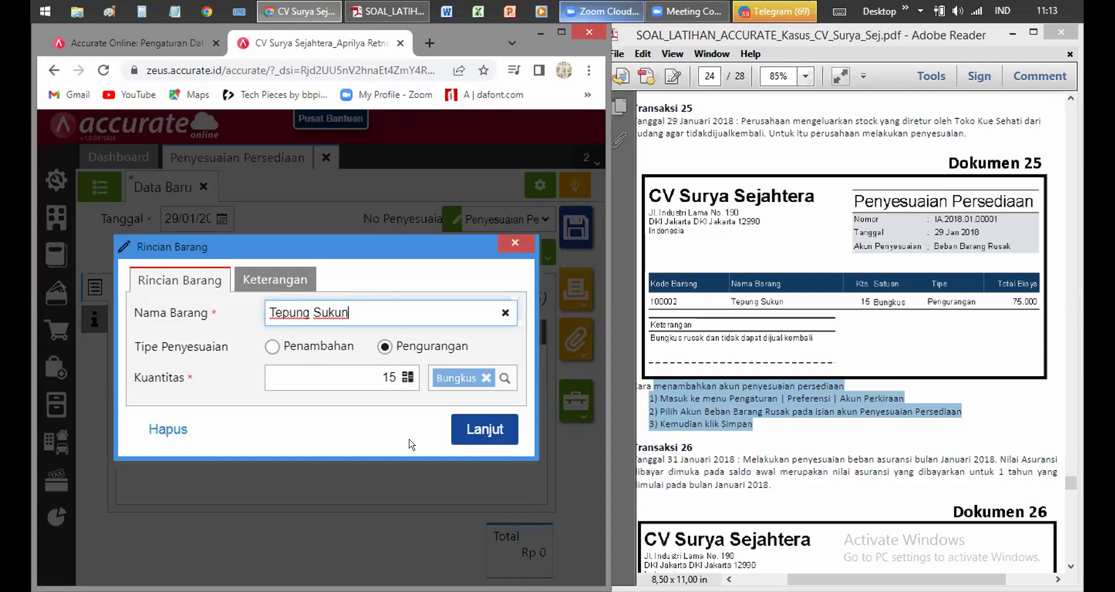
left_click(475, 427)
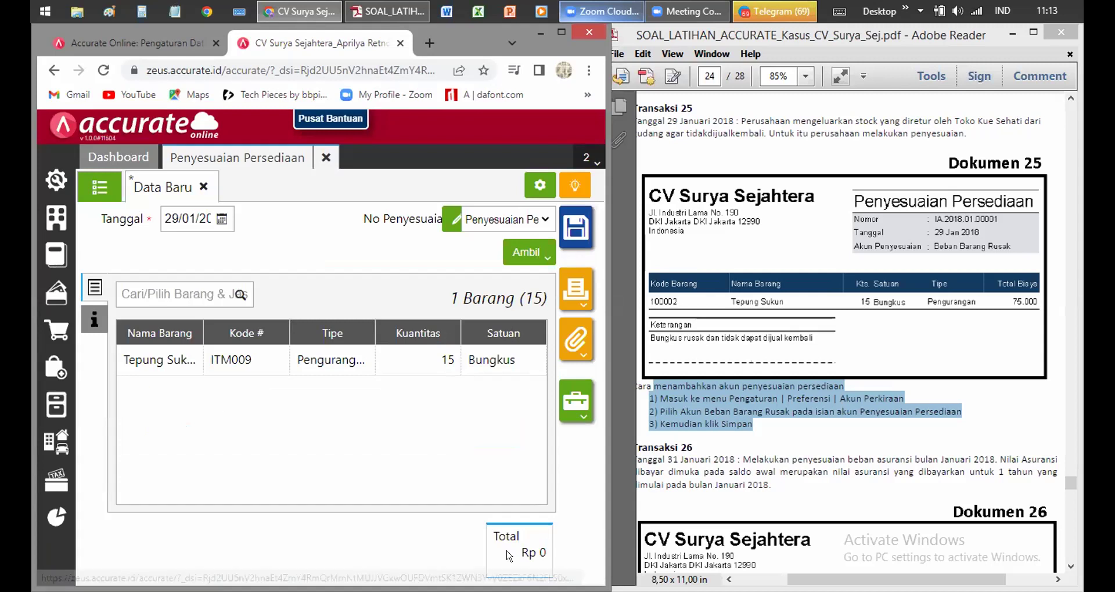
left_click_drag(506, 554, 543, 551)
left_click(585, 540)
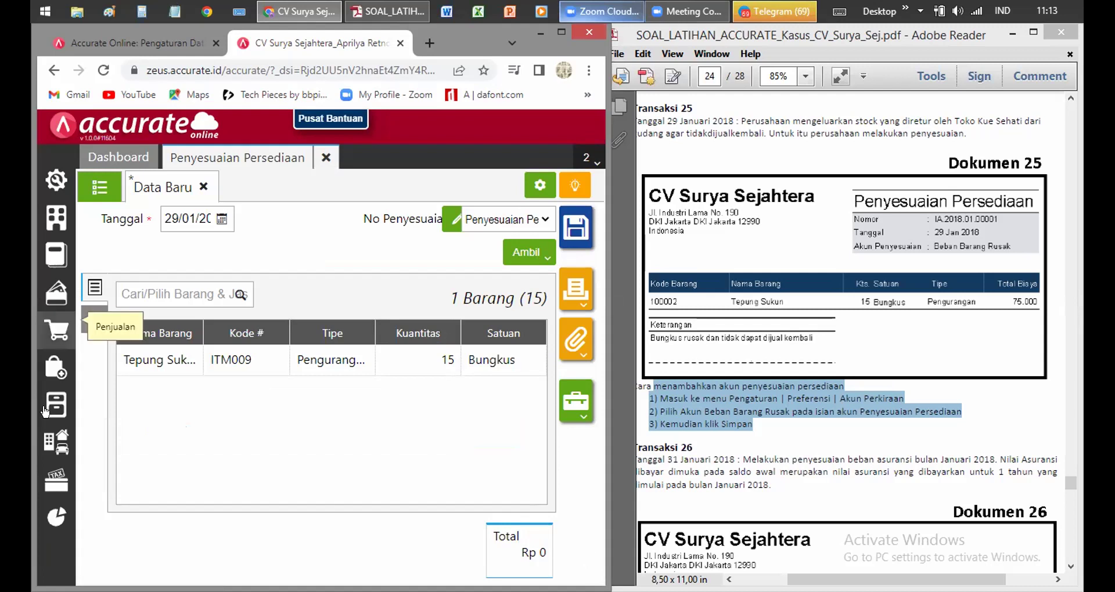
Open the Barang & Jasa item list and search it for "suku" to check Tepung Sukun's record, clearing the search when done.
mouse_move(45, 413)
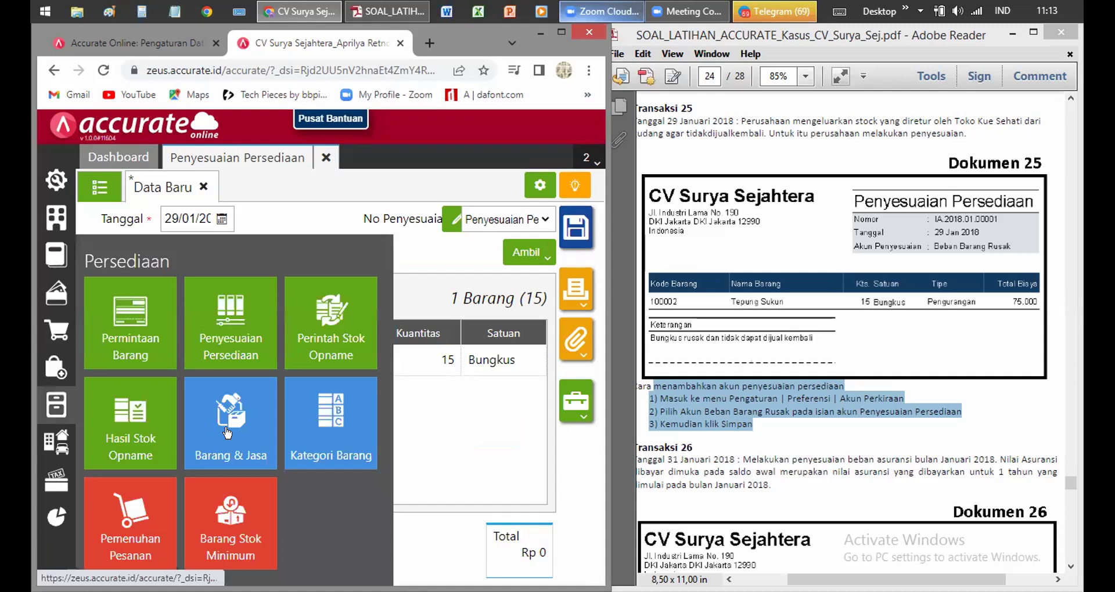
left_click(226, 432)
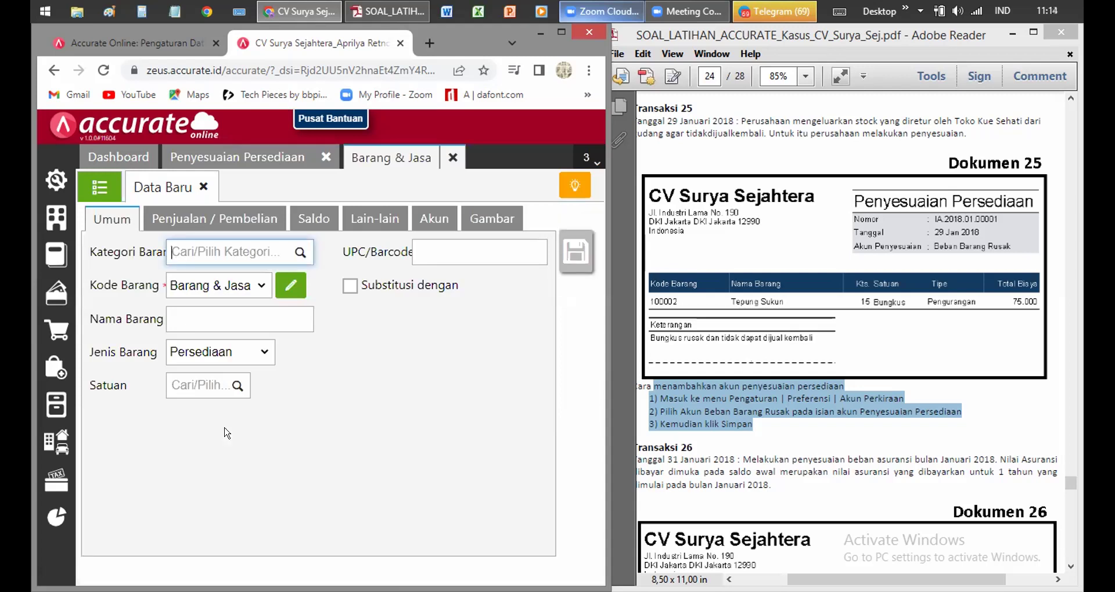
left_click(101, 197)
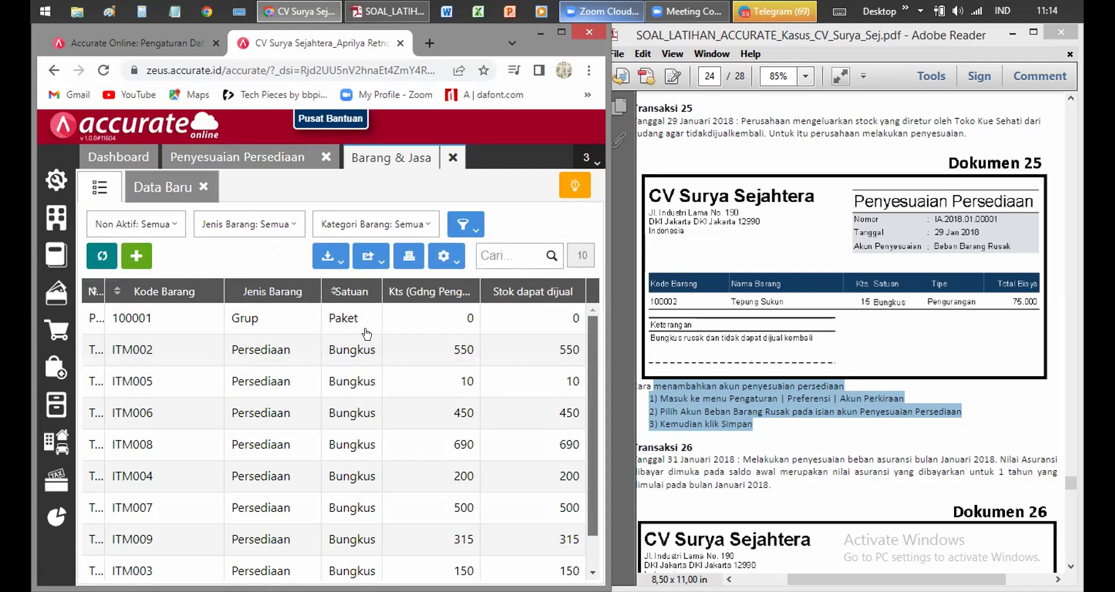
left_click(505, 258)
type("suku")
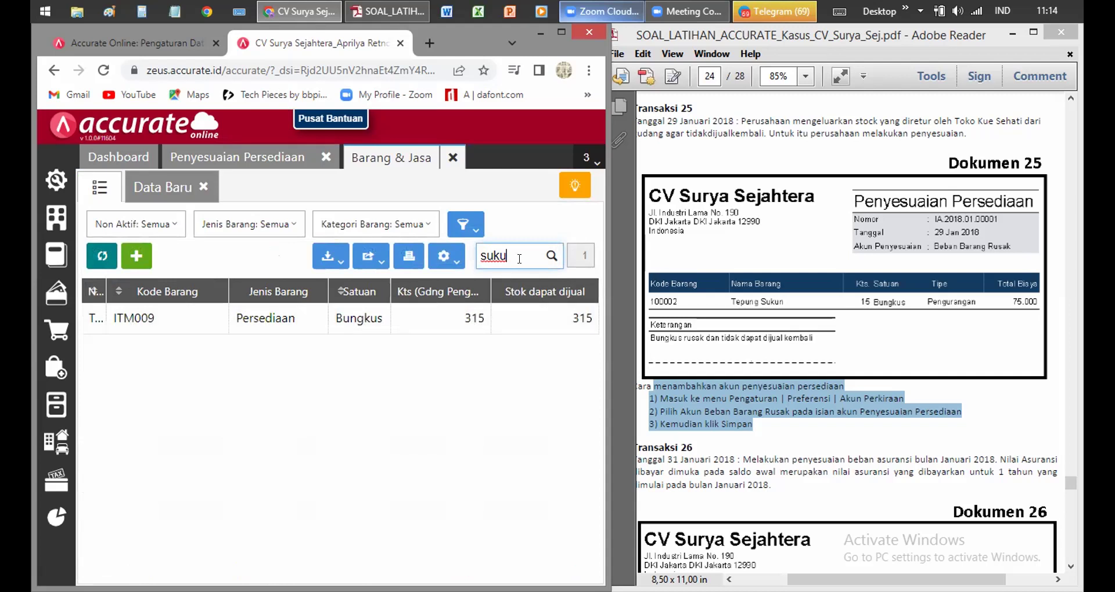
left_click_drag(508, 256, 471, 260)
key("BackSpace")
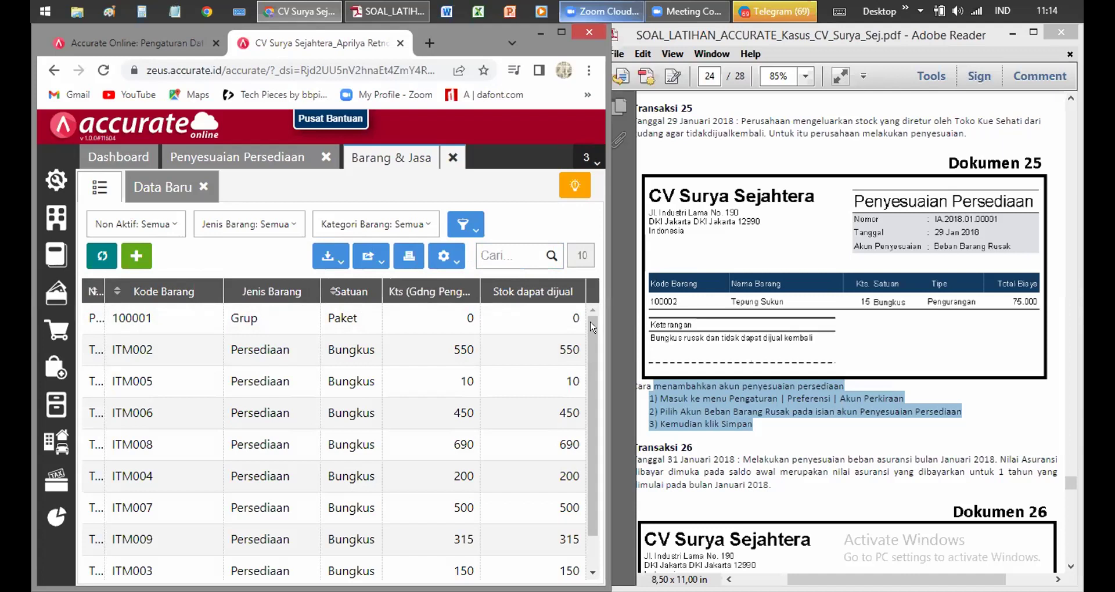
Look through the full Barang & Jasa list and compare its item codes and stock with Dokumen 25.
scroll(593, 331, "down", 1)
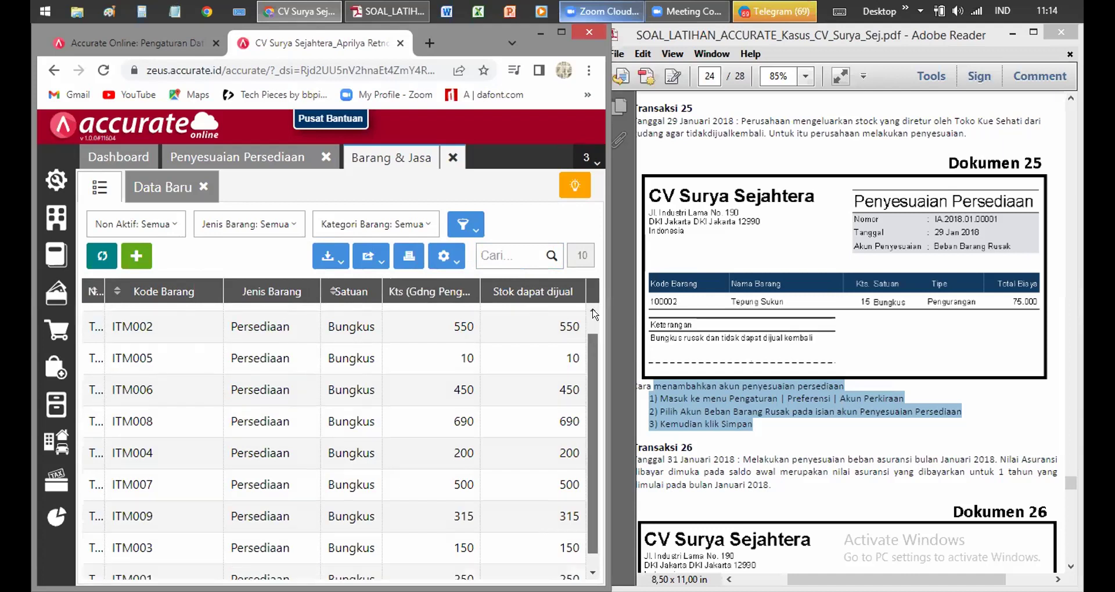
left_click(593, 314)
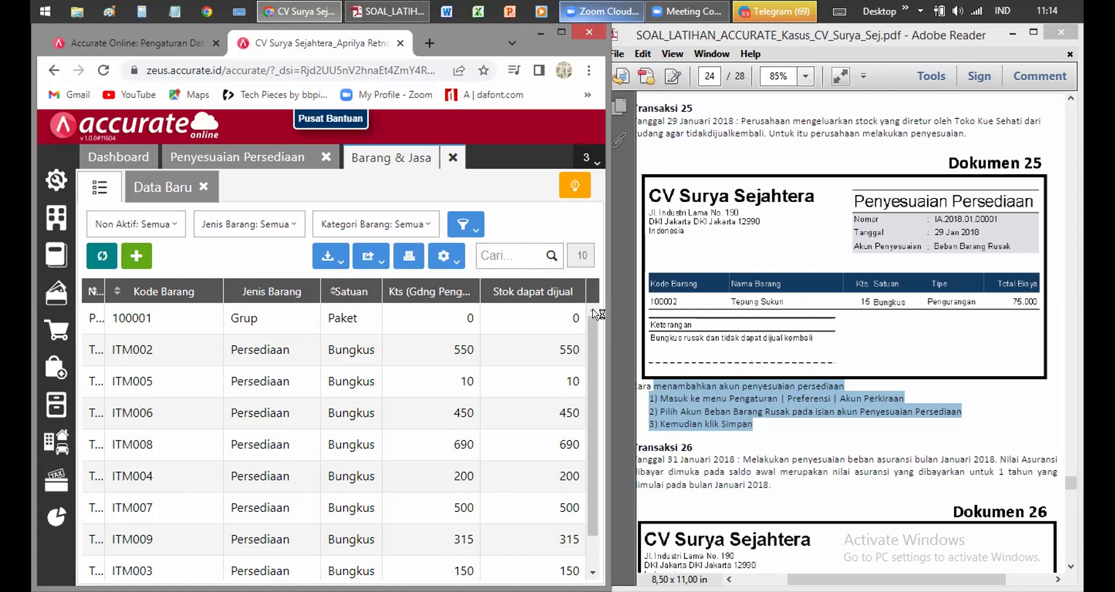
left_click(989, 435)
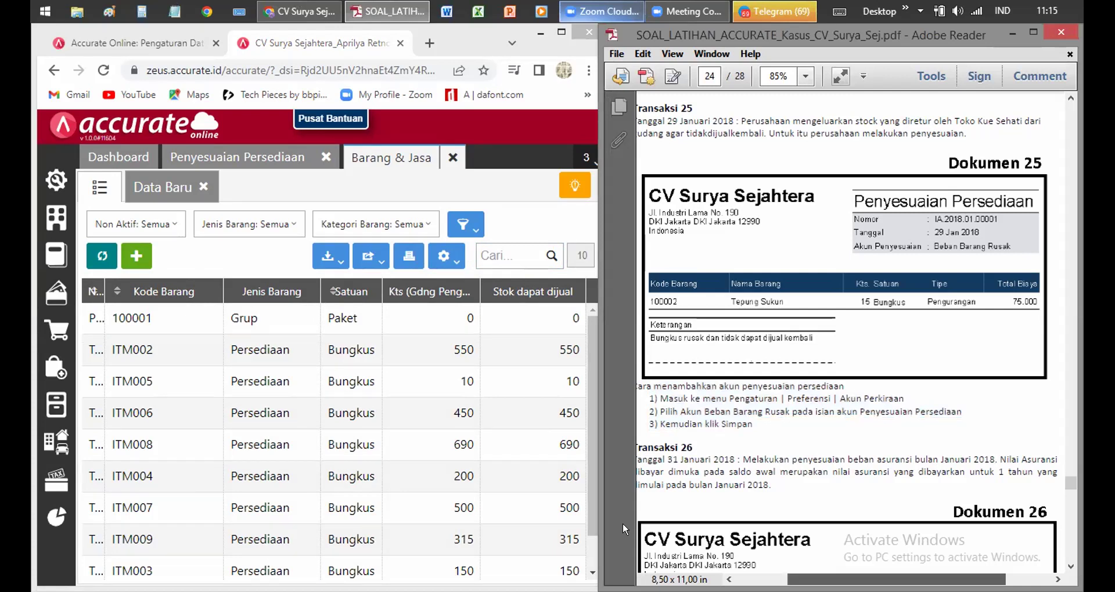
scroll(1003, 460, "left", 1)
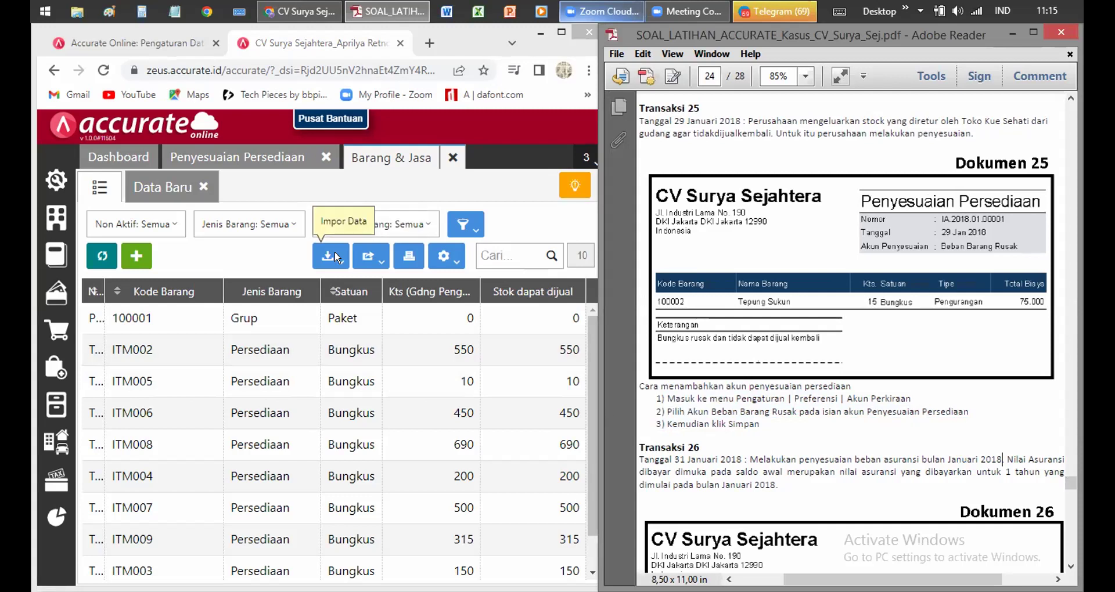
left_click(252, 271)
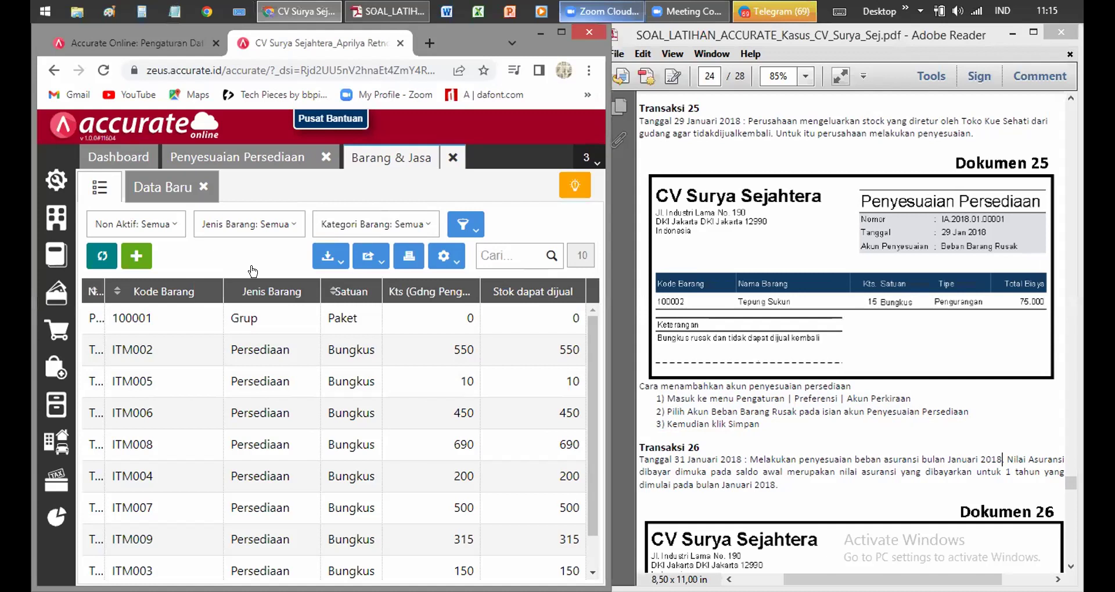
left_click(284, 324)
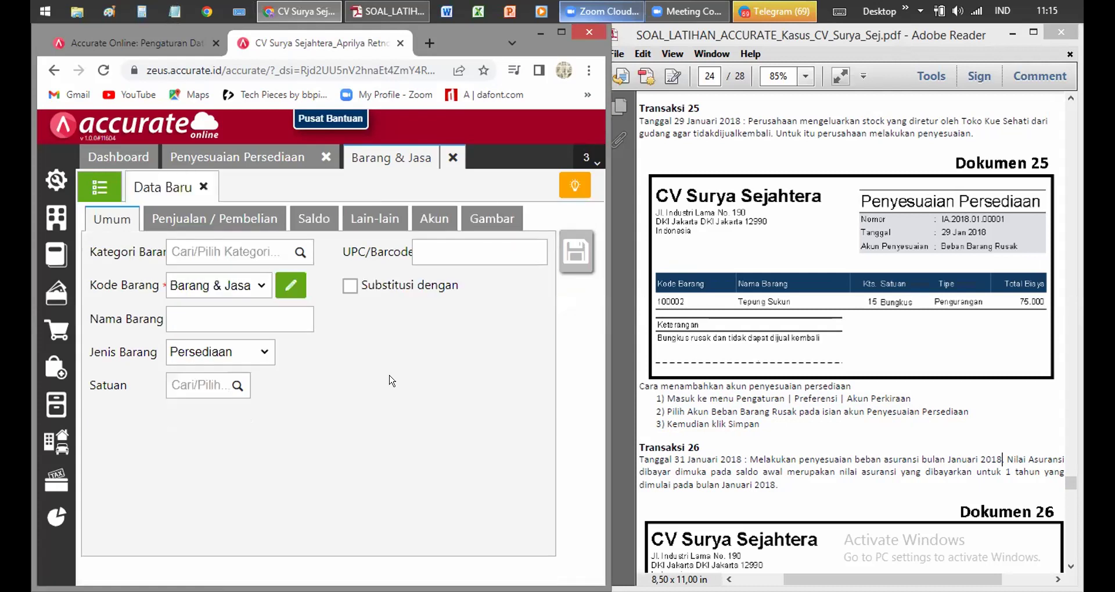
left_click(103, 184)
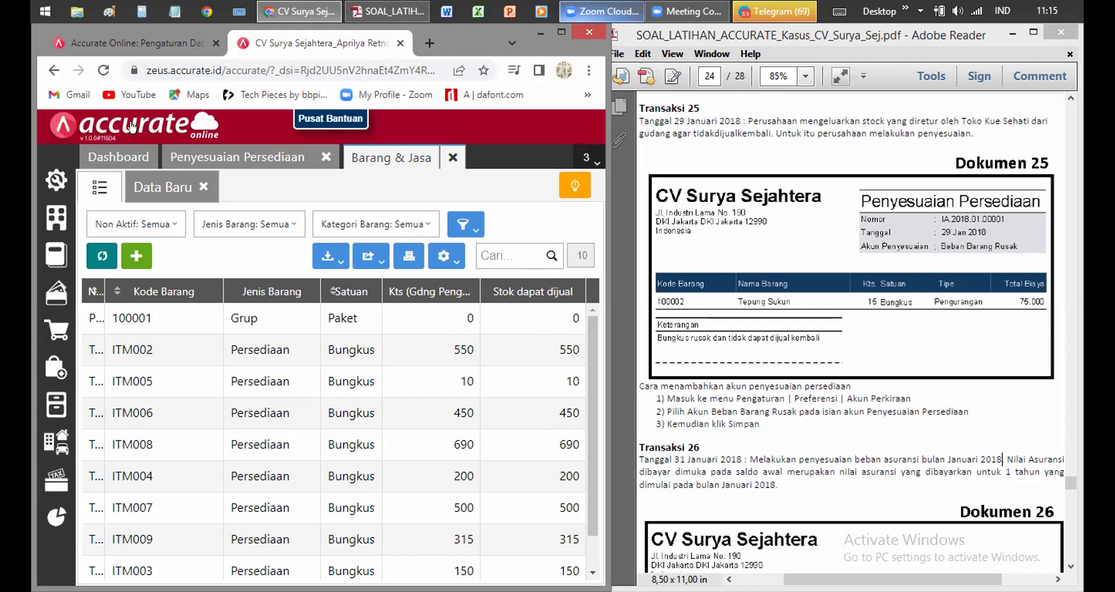
Close Barang & Jasa, save the 29 January 2018 stock adjustment, and check its print preview against Dokumen 25 before closing it.
left_click(452, 158)
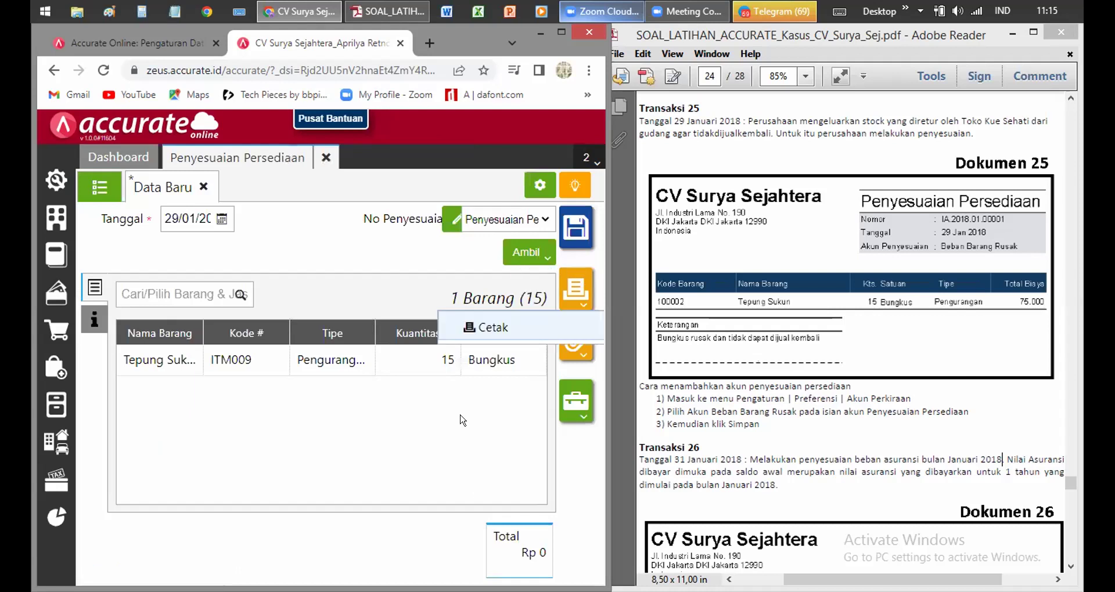
key("ctrl+s")
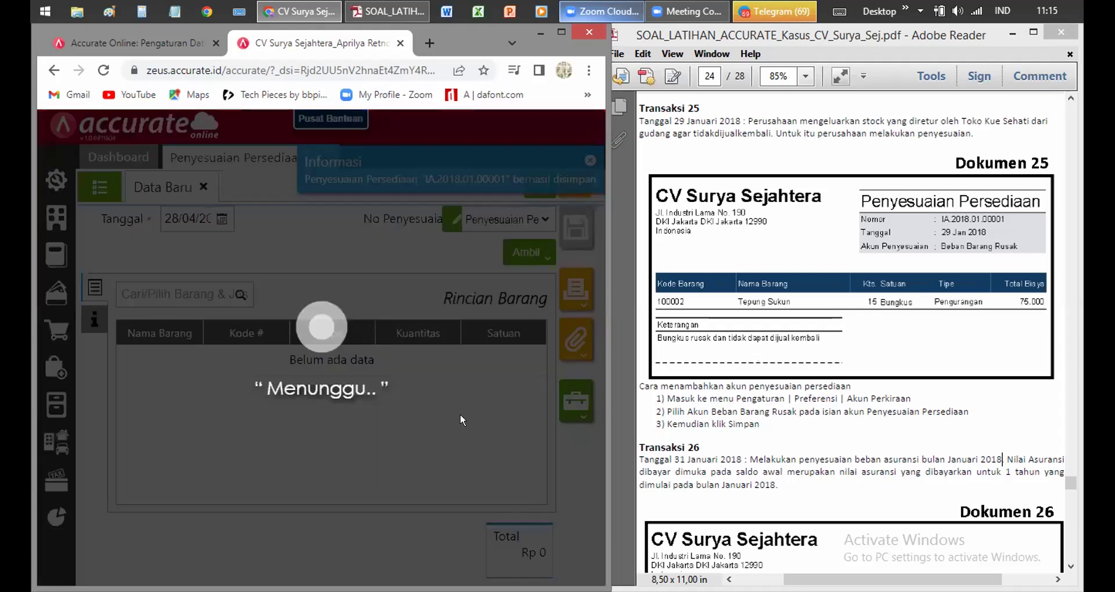
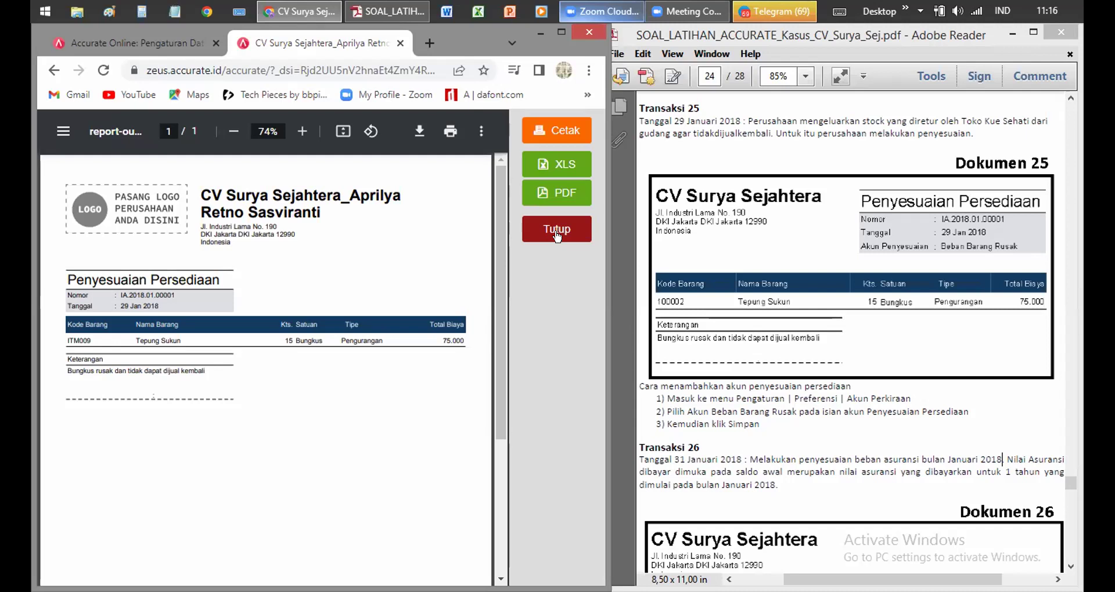
left_click(556, 233)
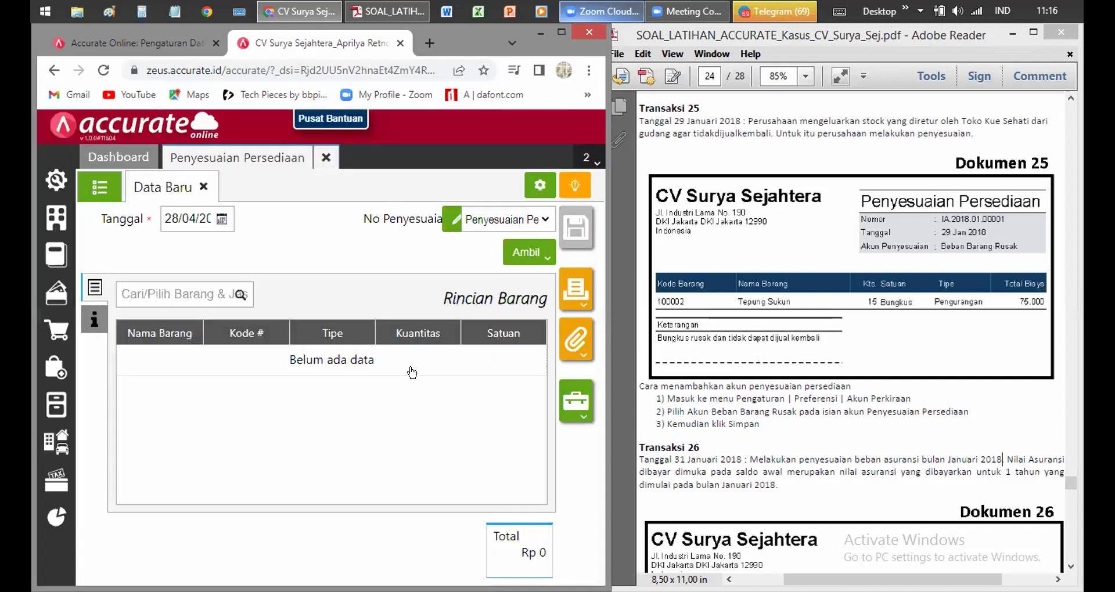
Read Transaksi 26 and Dokumen 26 in the exercise PDF, glance ahead at Transaksi 27, and close Penyesuaian Persediaan.
left_click(856, 443)
scroll(857, 445, "down", 5)
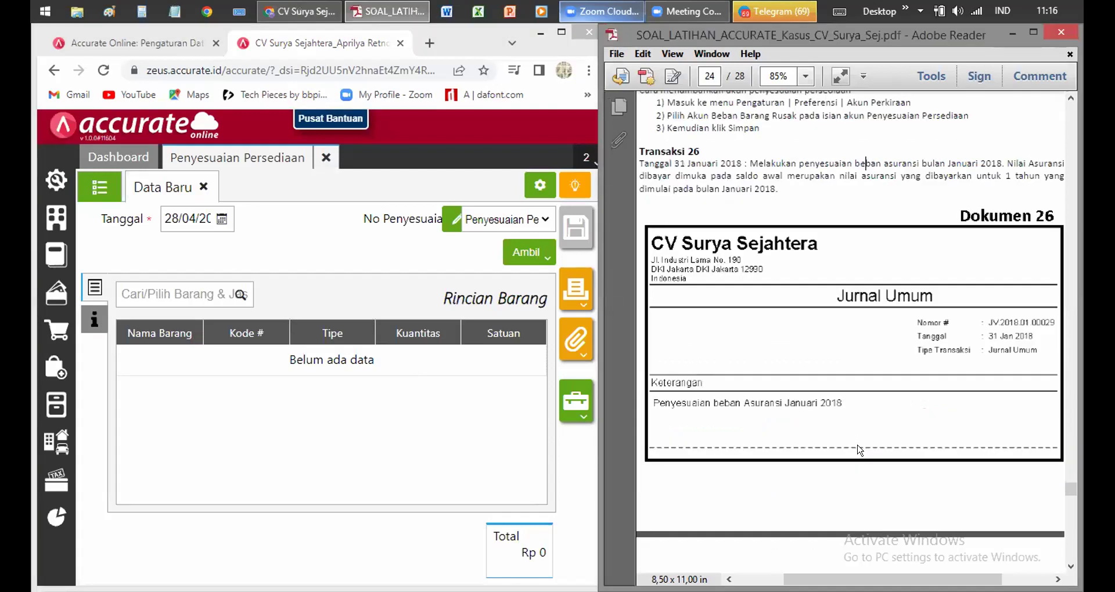
scroll(860, 450, "down", 1)
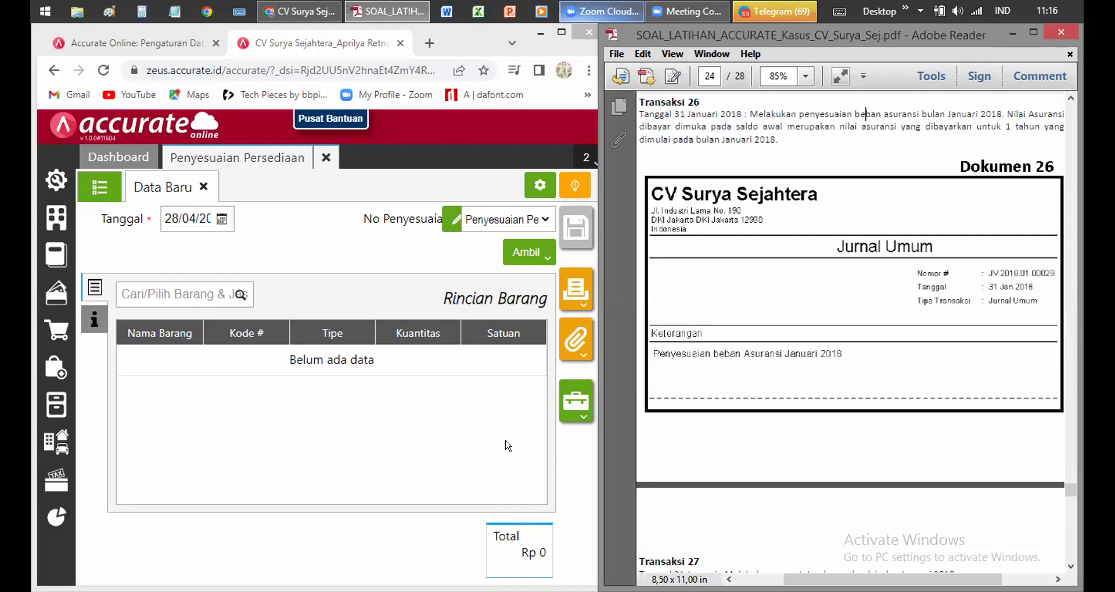
left_click(316, 160)
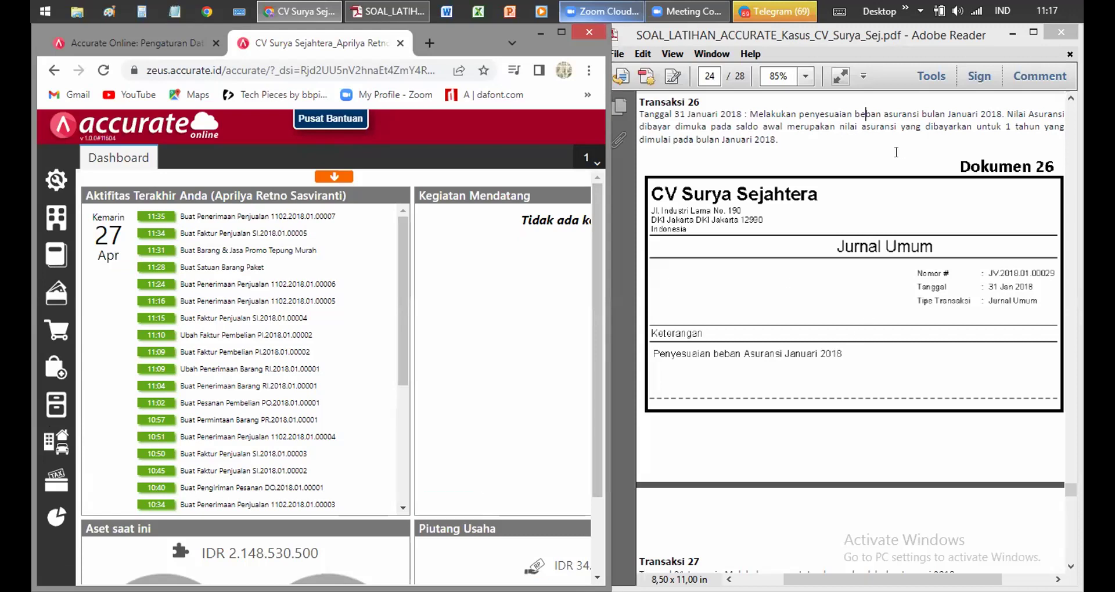
left_click(865, 115)
scroll(883, 122, "down", 7)
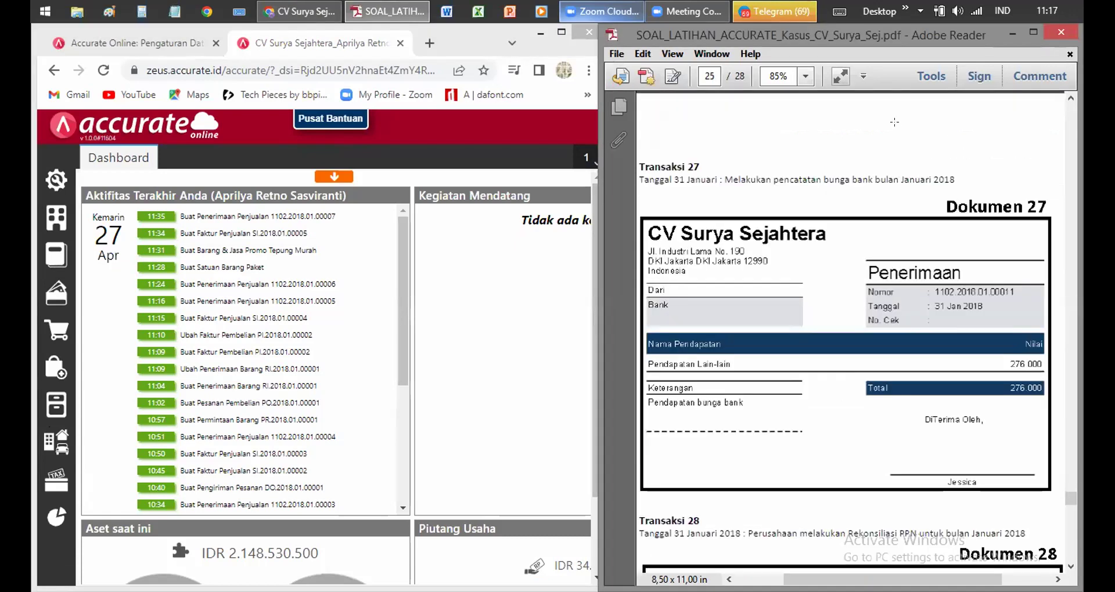
scroll(895, 122, "up", 5)
scroll(889, 139, "up", 3)
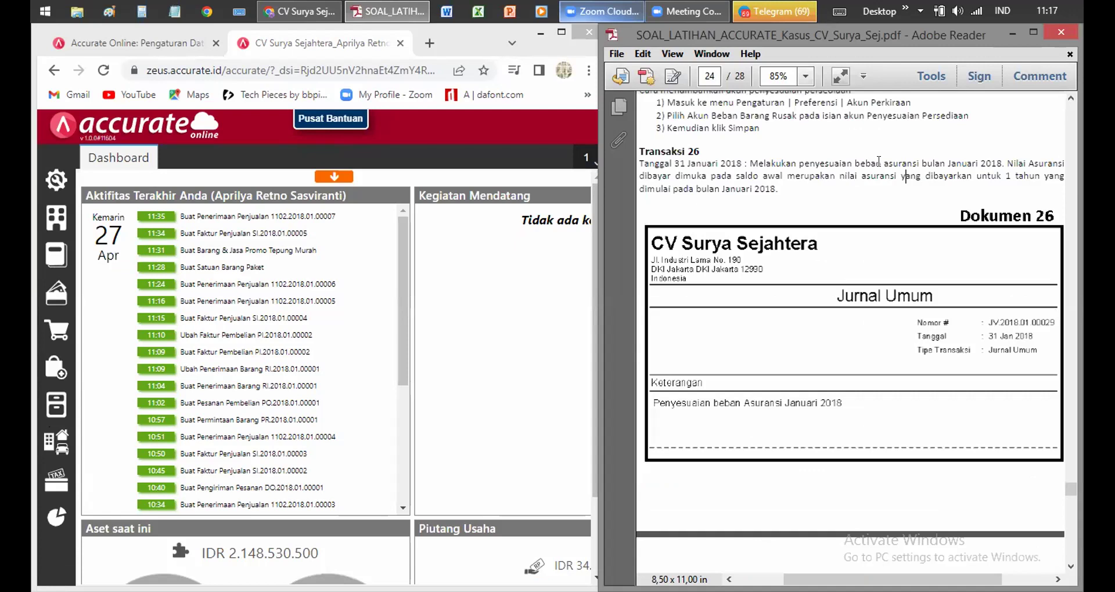
scroll(882, 174, "down", 1)
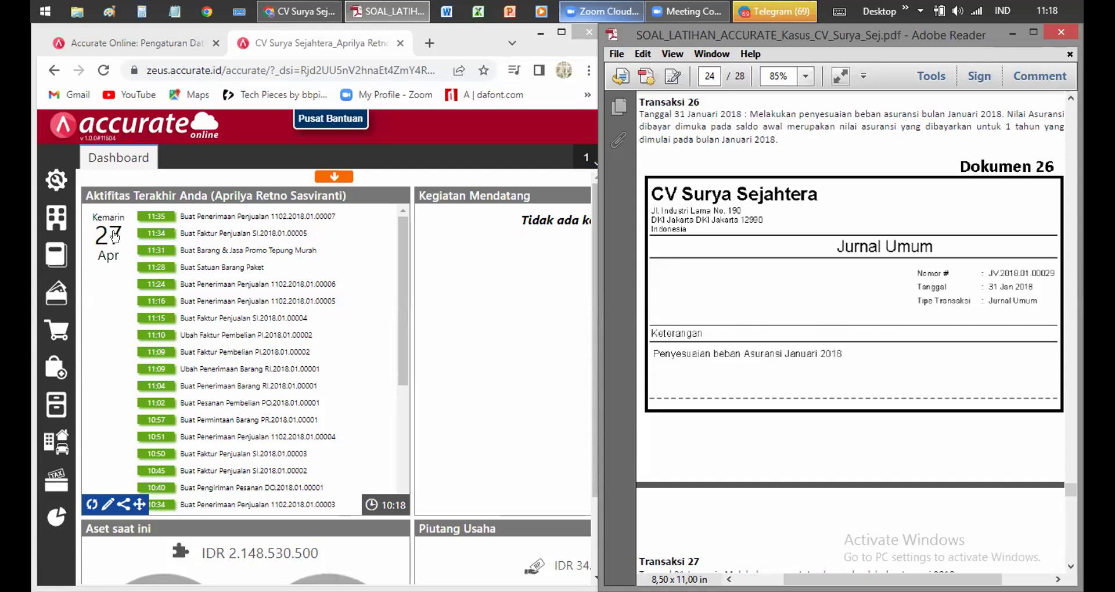
left_click(54, 253)
left_click(54, 252)
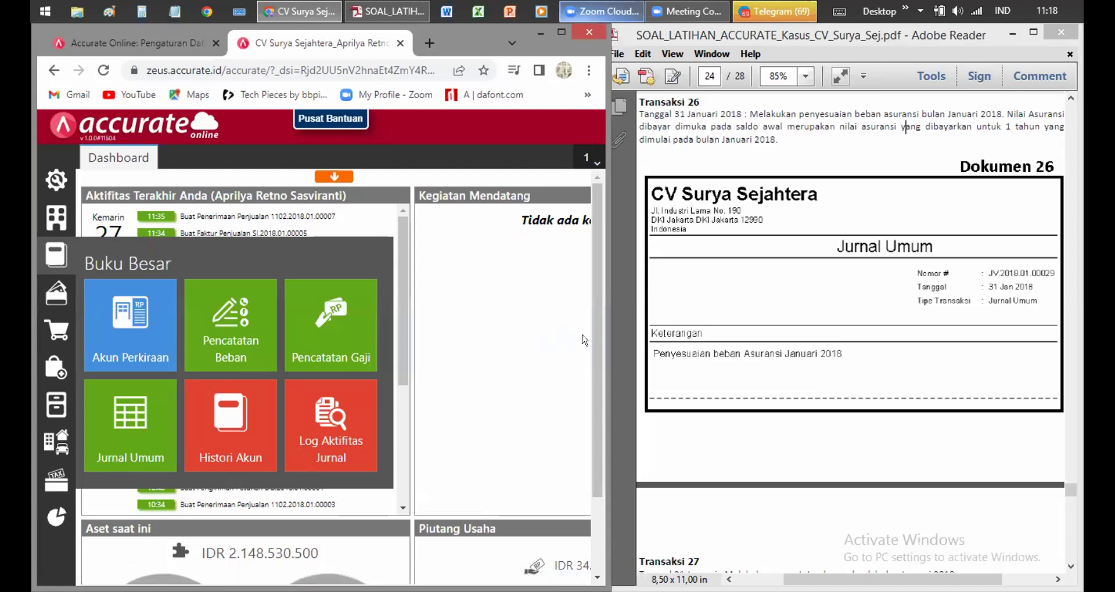
left_click(559, 341)
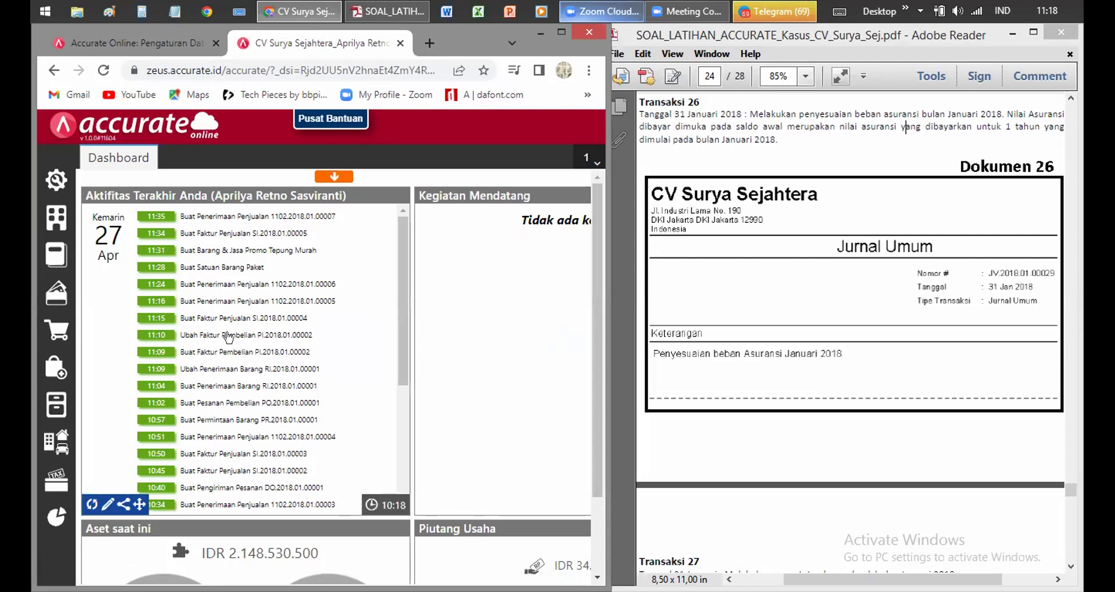
left_click(363, 307)
left_click(53, 253)
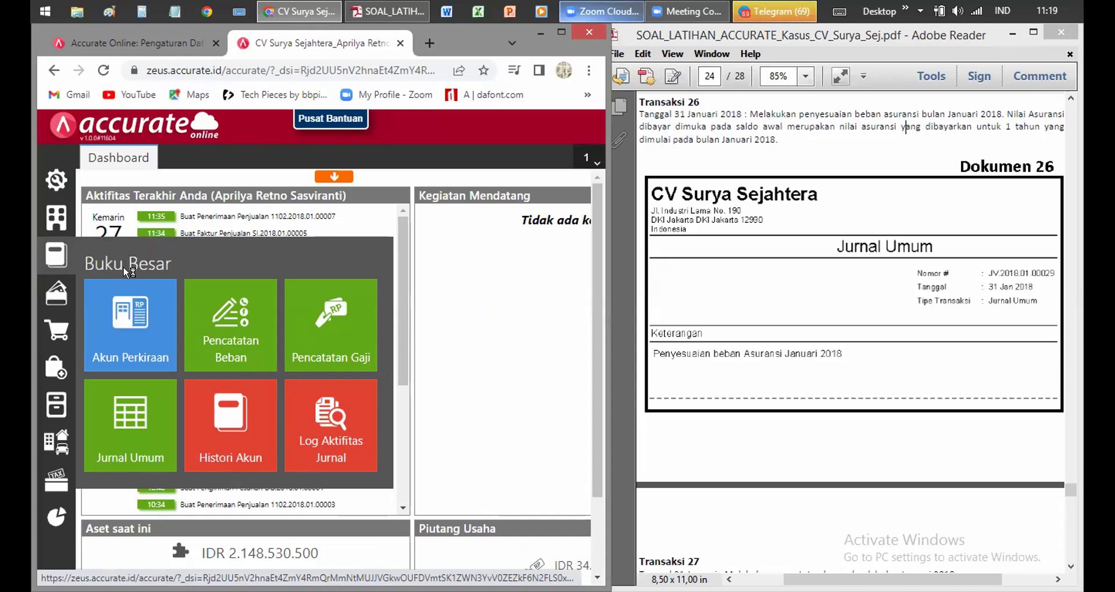
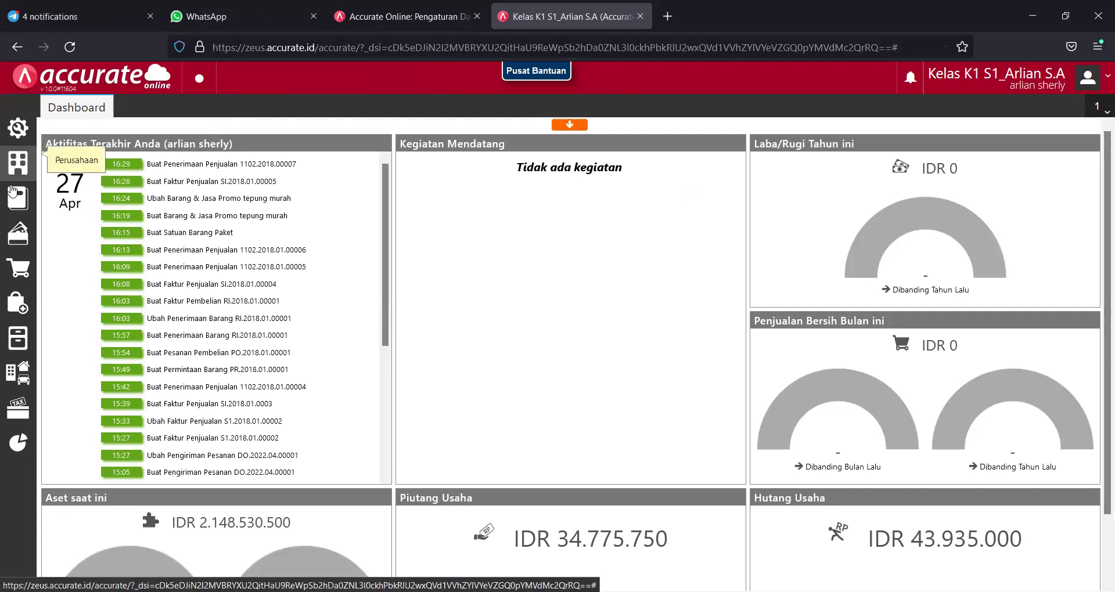
Open Histori Akun from Buku Besar and set the start date of its period to 31/12/2017.
left_click(12, 208)
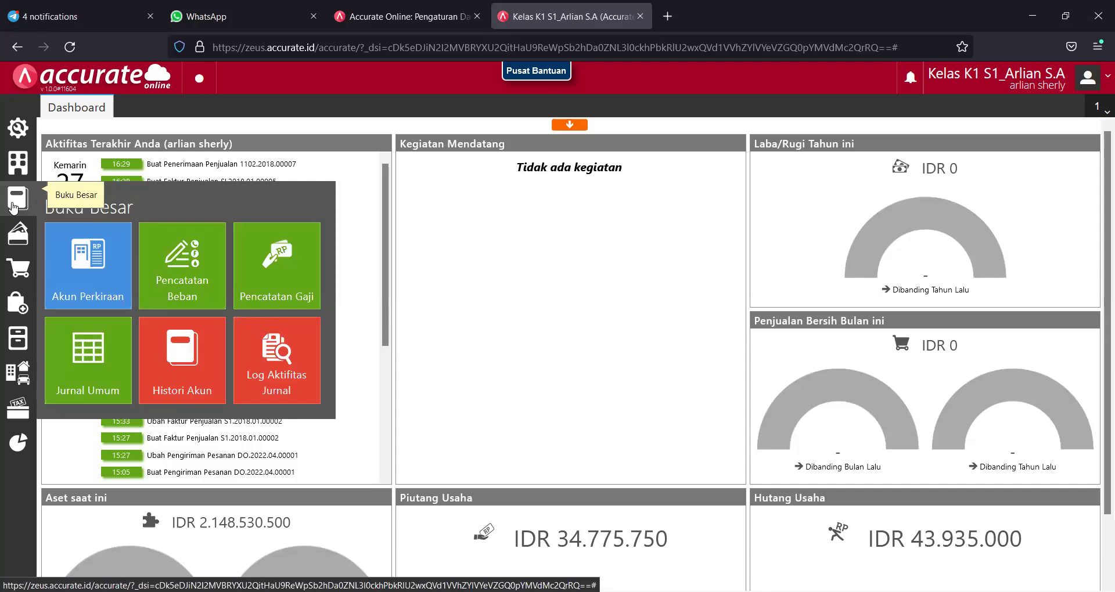
left_click(189, 347)
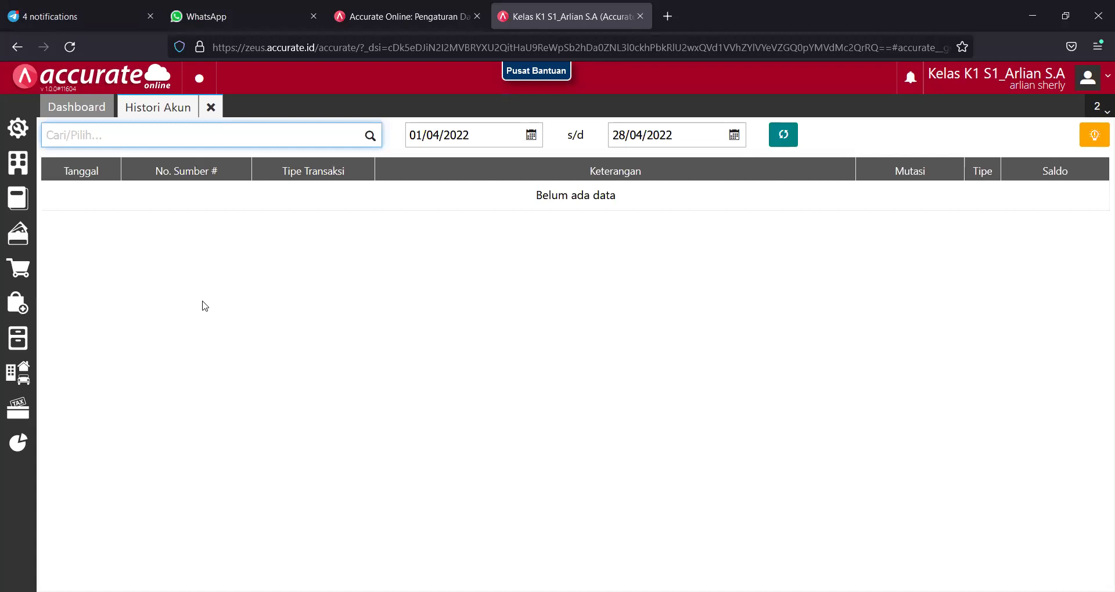
left_click(438, 131)
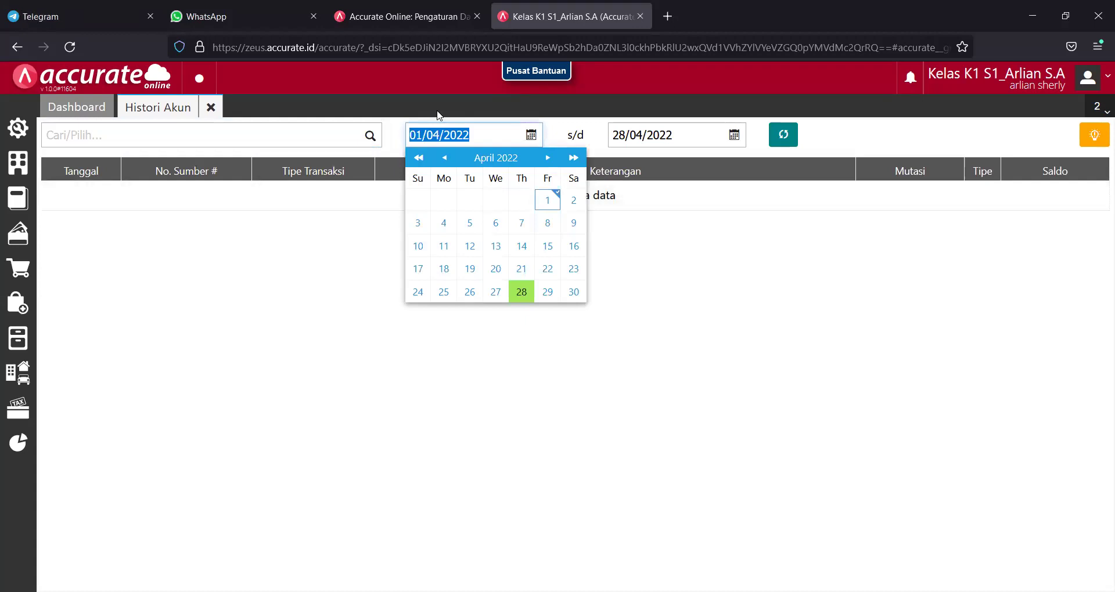
type("31/12/2017")
left_click(631, 133)
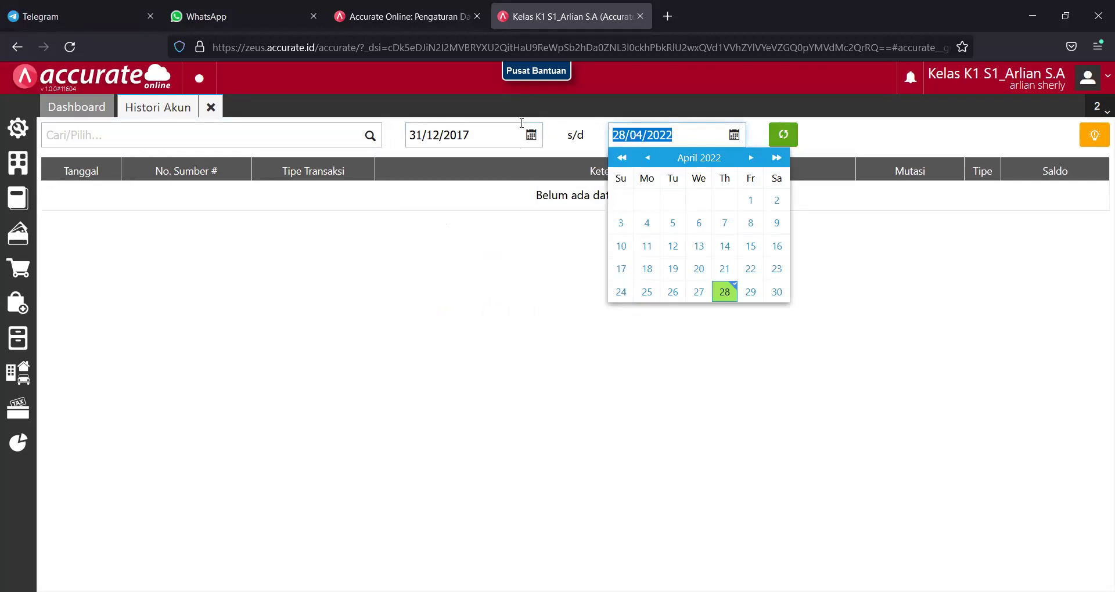
left_click(503, 137)
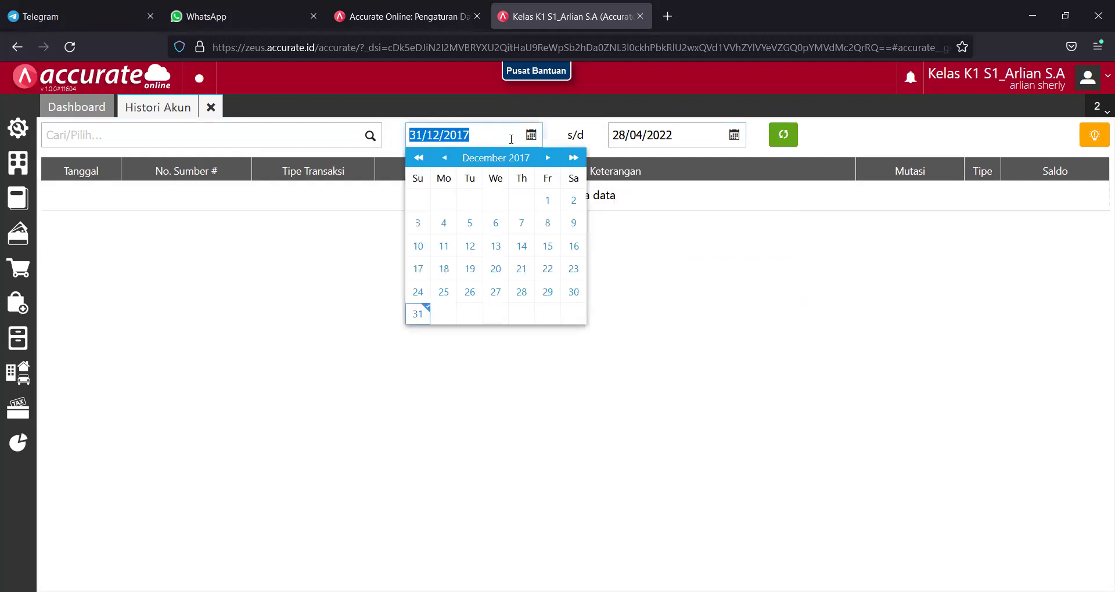
left_click(780, 138)
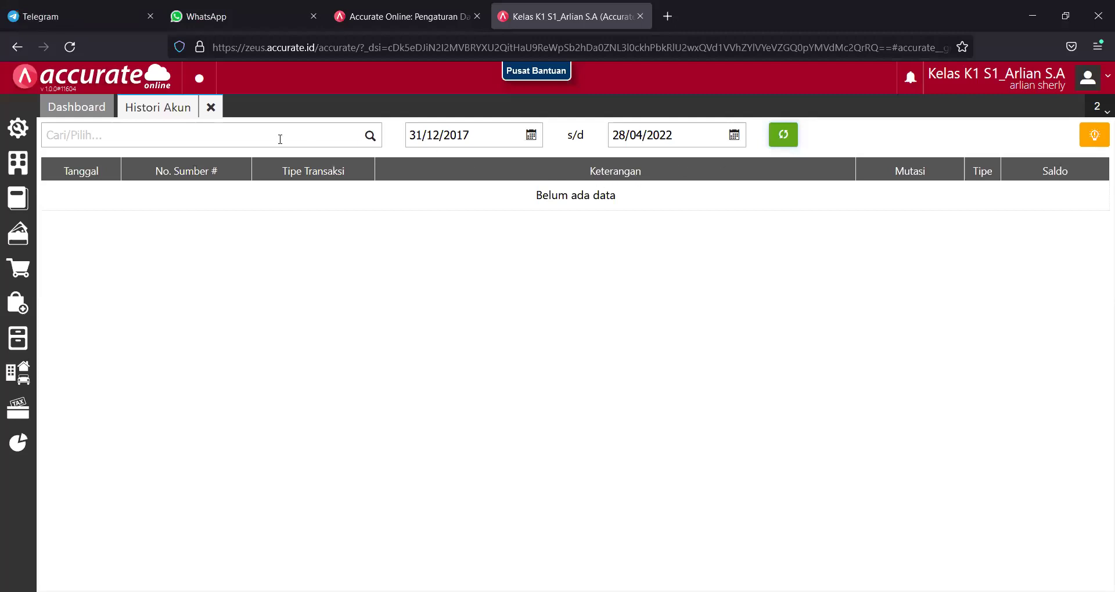
Select account 110701 Asuransi Dibayar Dimuka and load its history to check the opening balance.
left_click(243, 132)
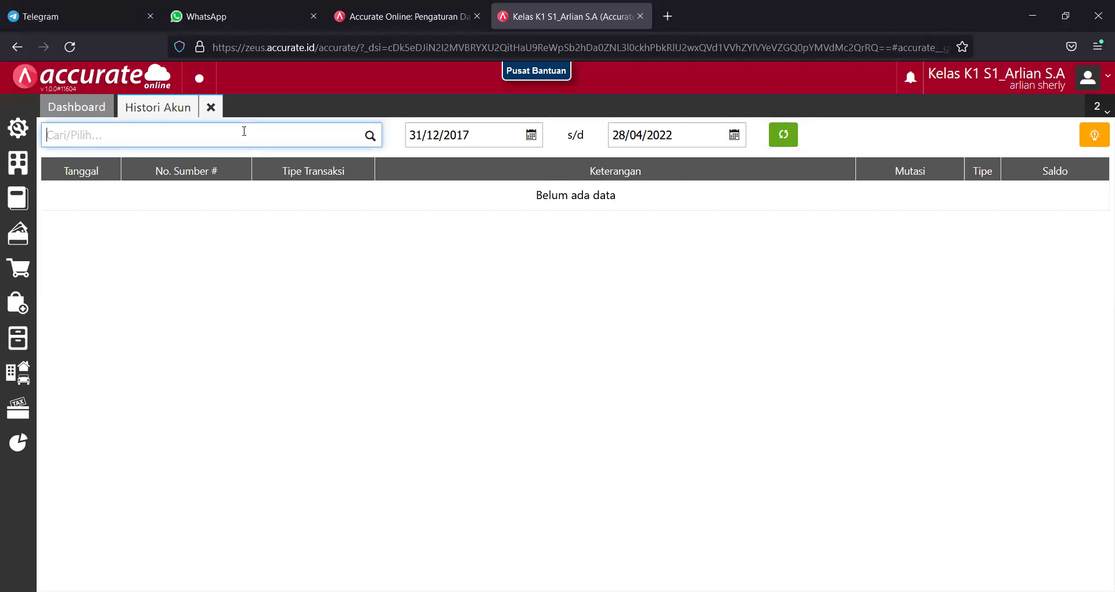
type("a")
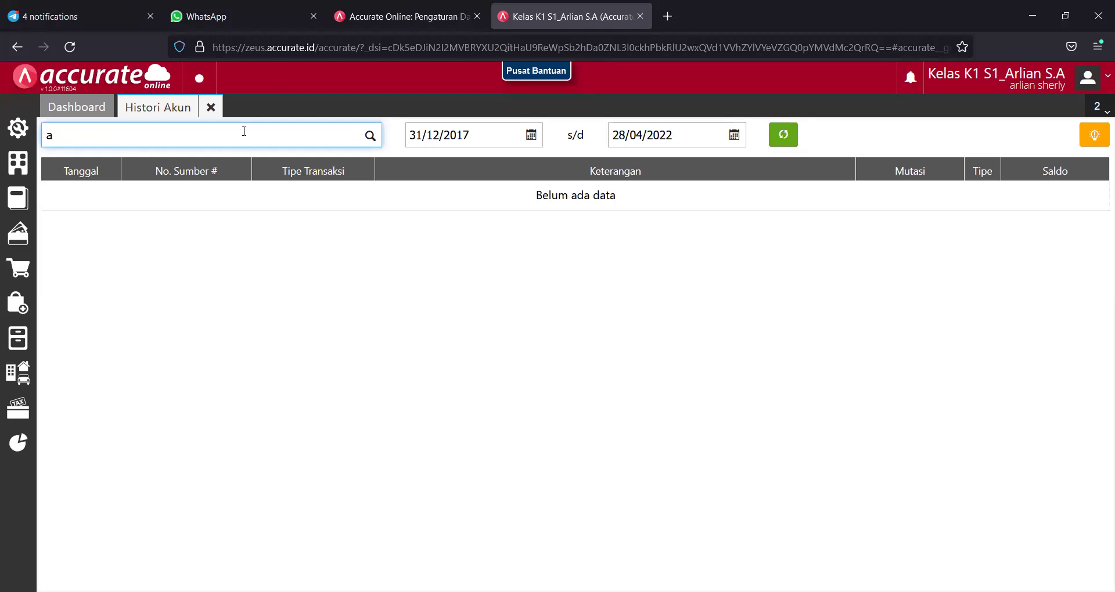
type("suran")
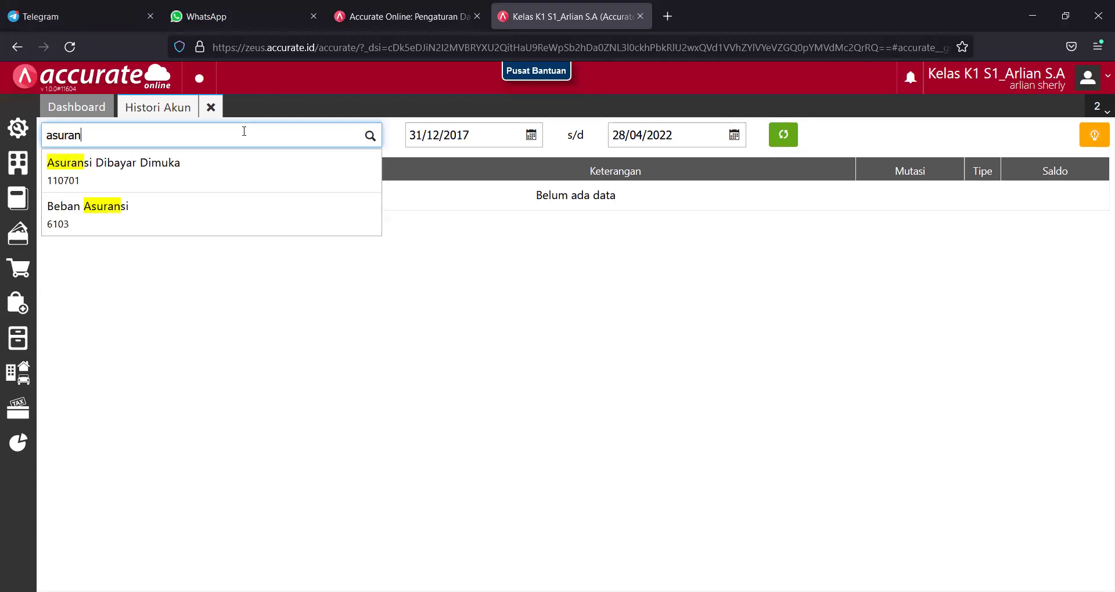
left_click(187, 186)
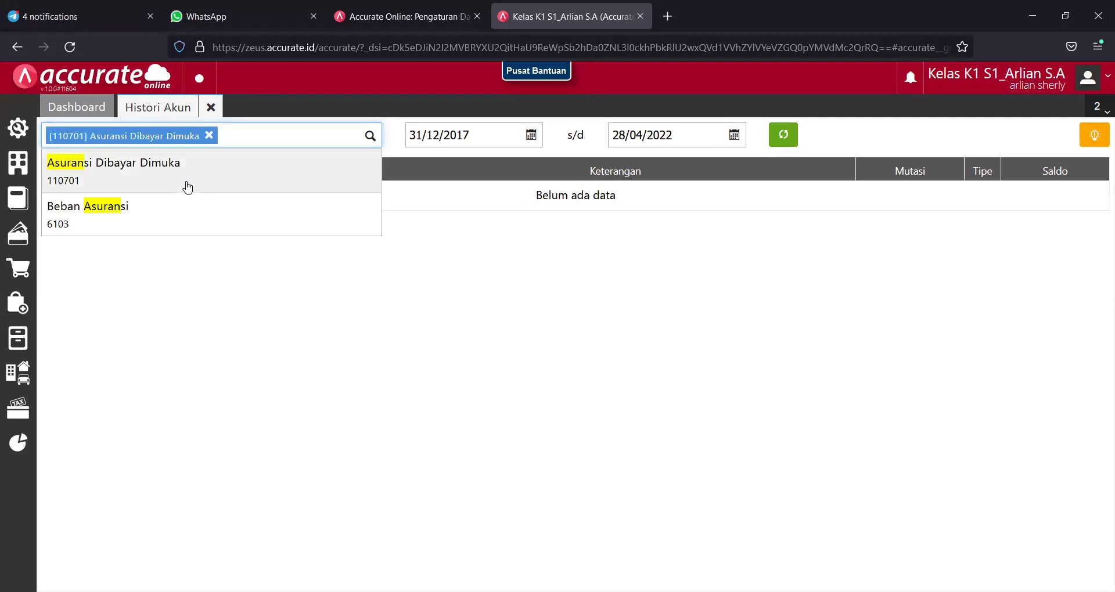
left_click(777, 134)
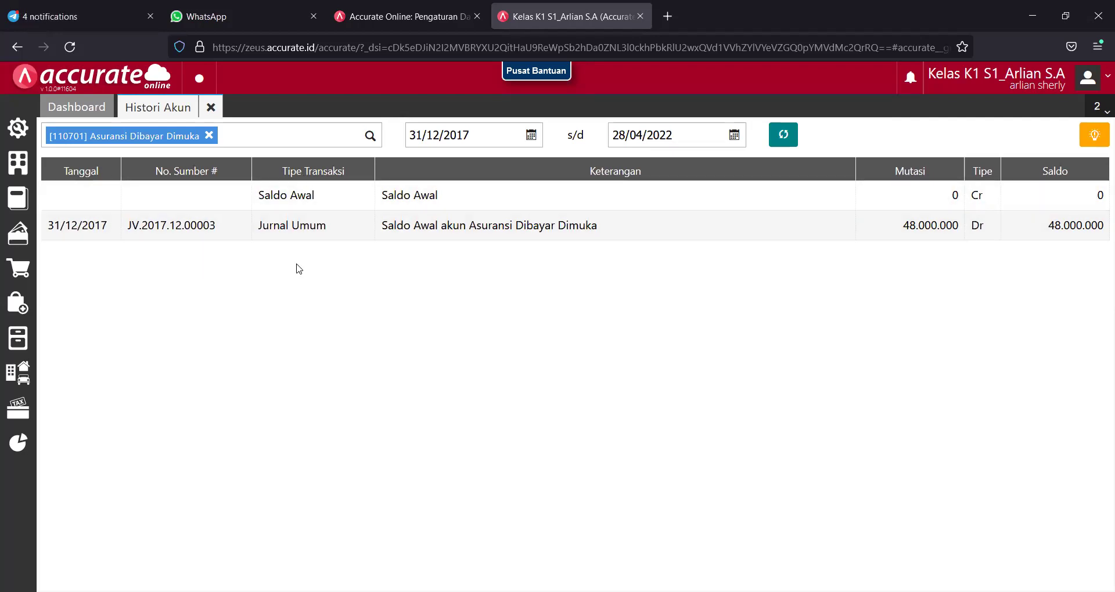
Close and reopen Histori Akun, and choose account 110701 Asuransi Dibayar Dimuka again.
left_click(211, 105)
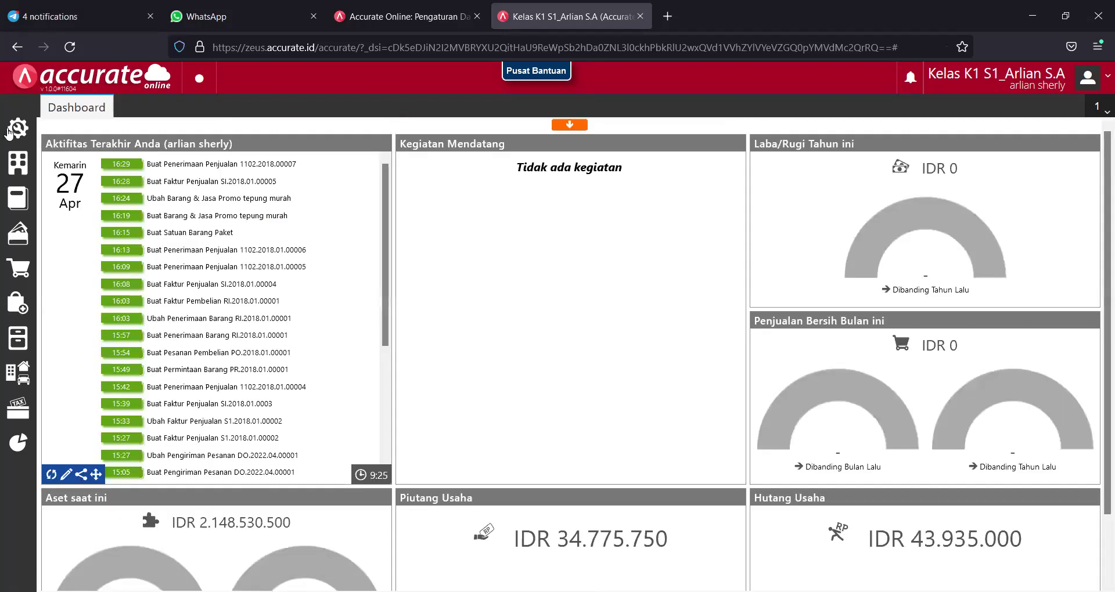
left_click(22, 202)
left_click(182, 346)
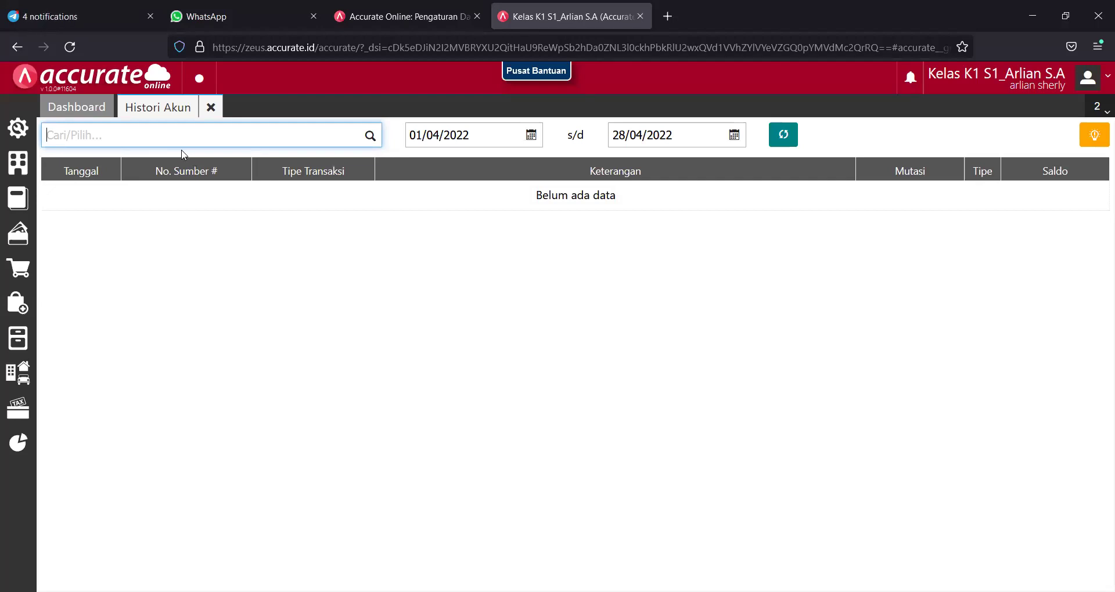
type("as")
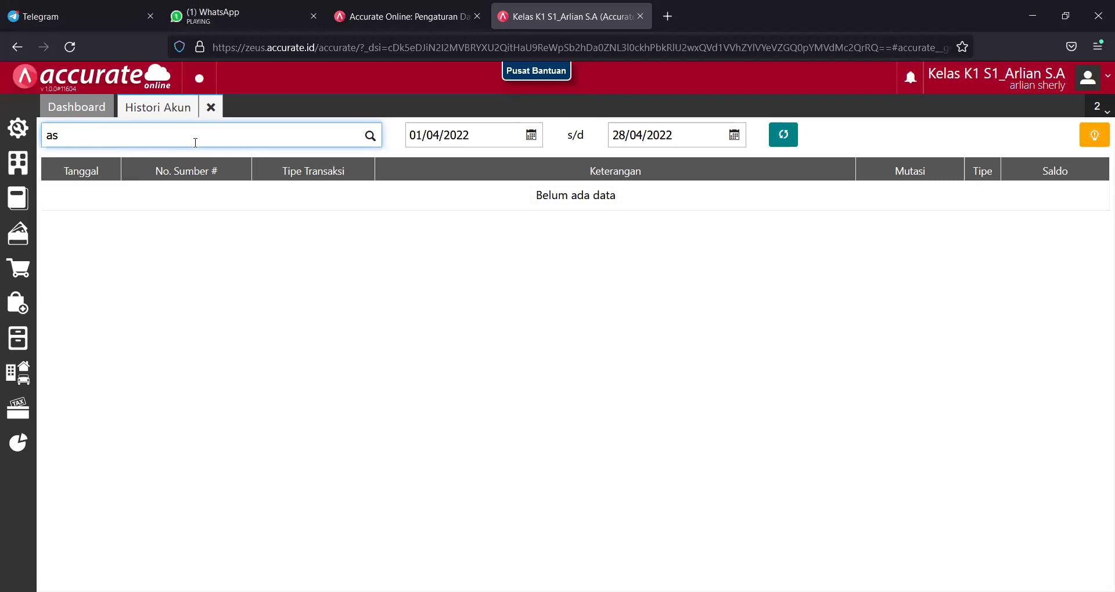
type("ur")
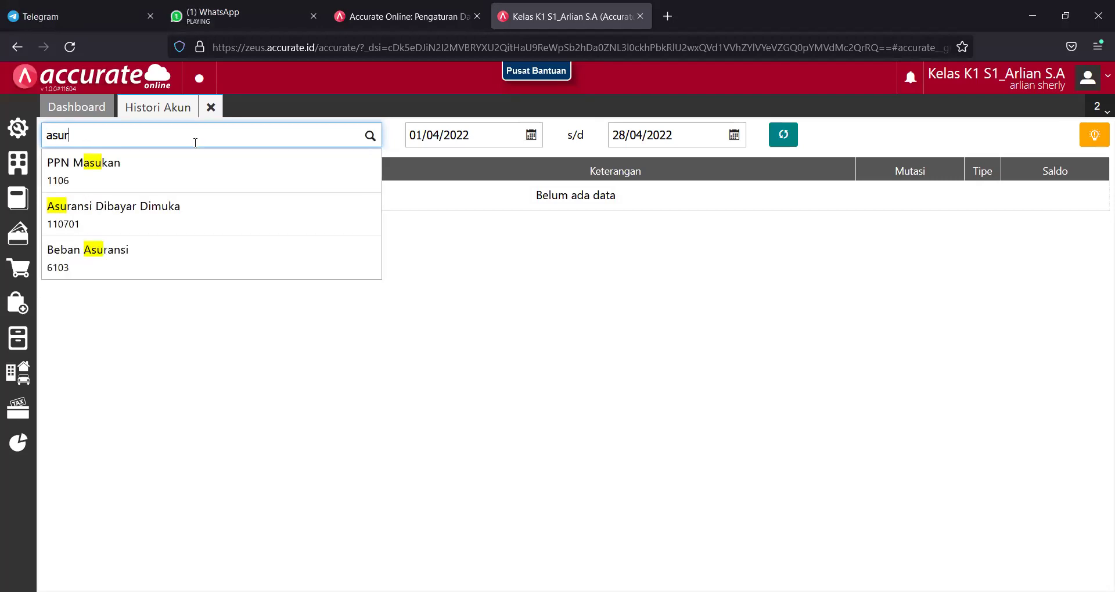
left_click(153, 170)
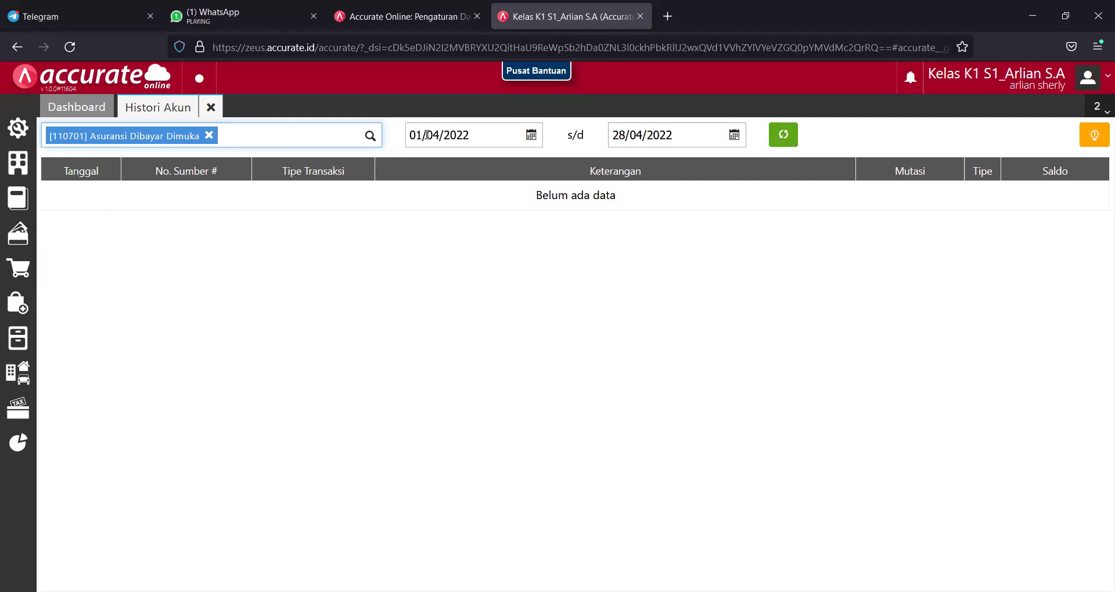
Set the start date to 31/12/2017 and reload the prepaid insurance account's history to review its opening balance.
left_click(427, 135)
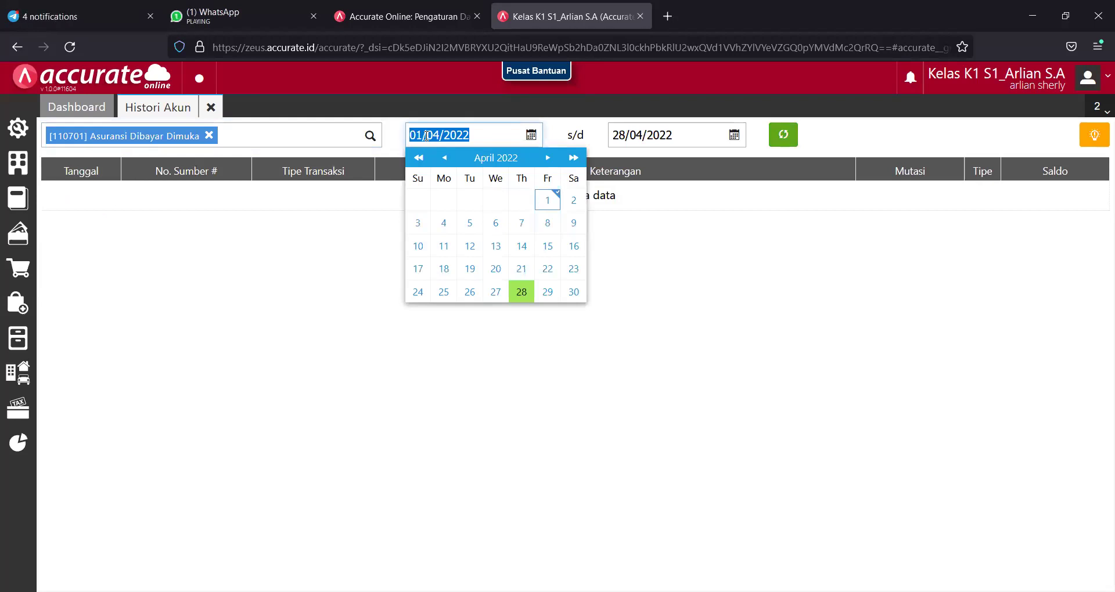
type("31120")
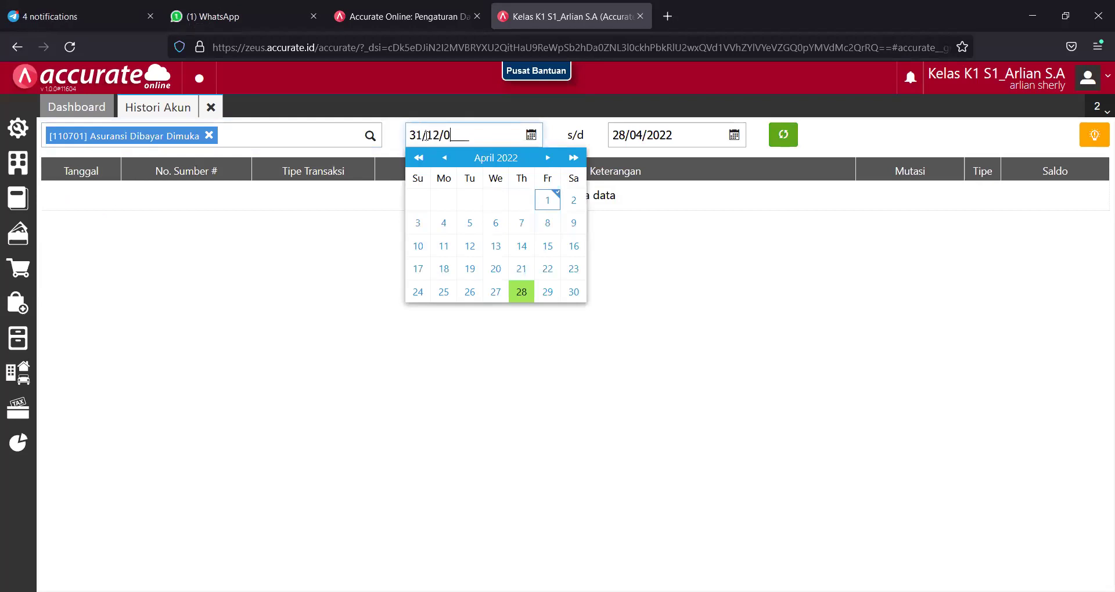
key("BackSpace")
type("2017")
left_click(784, 137)
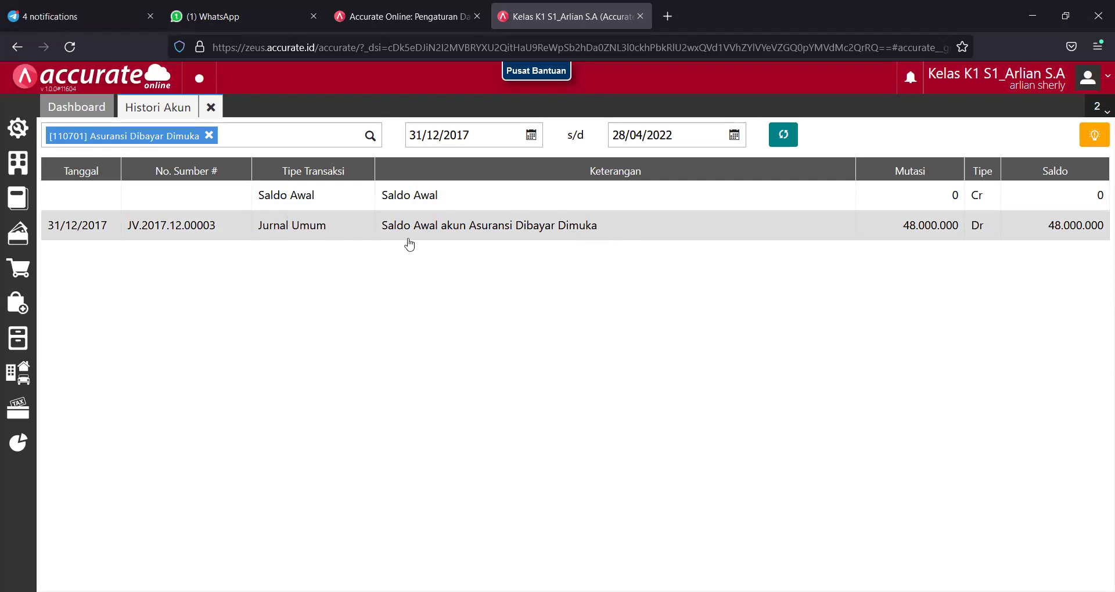
Start a new Jurnal Umum entry from Buku Besar and date it 31/01/2018.
left_click(15, 201)
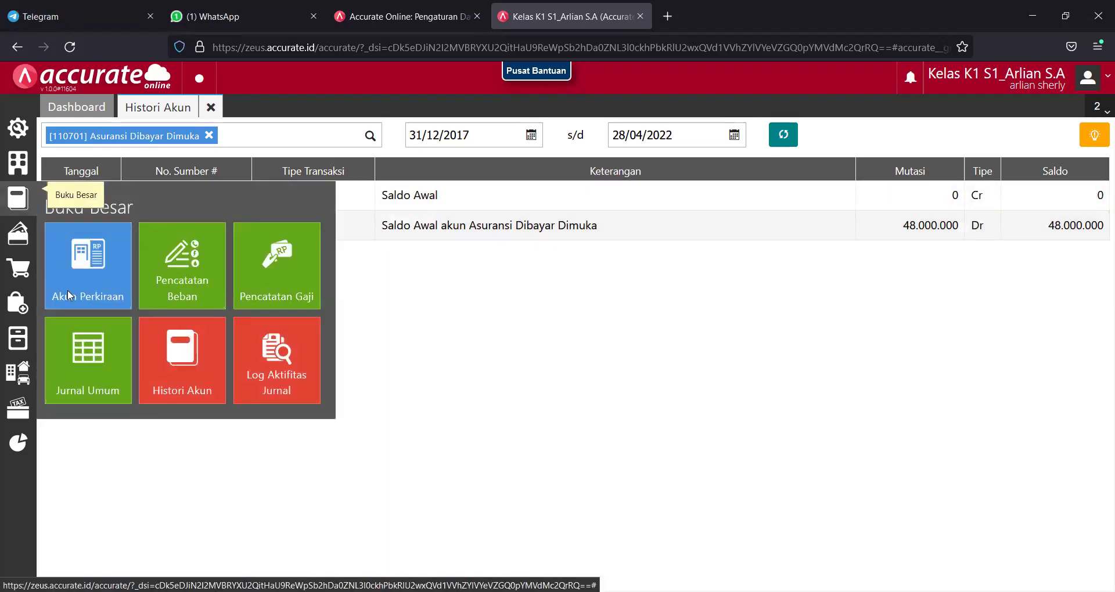
left_click(92, 346)
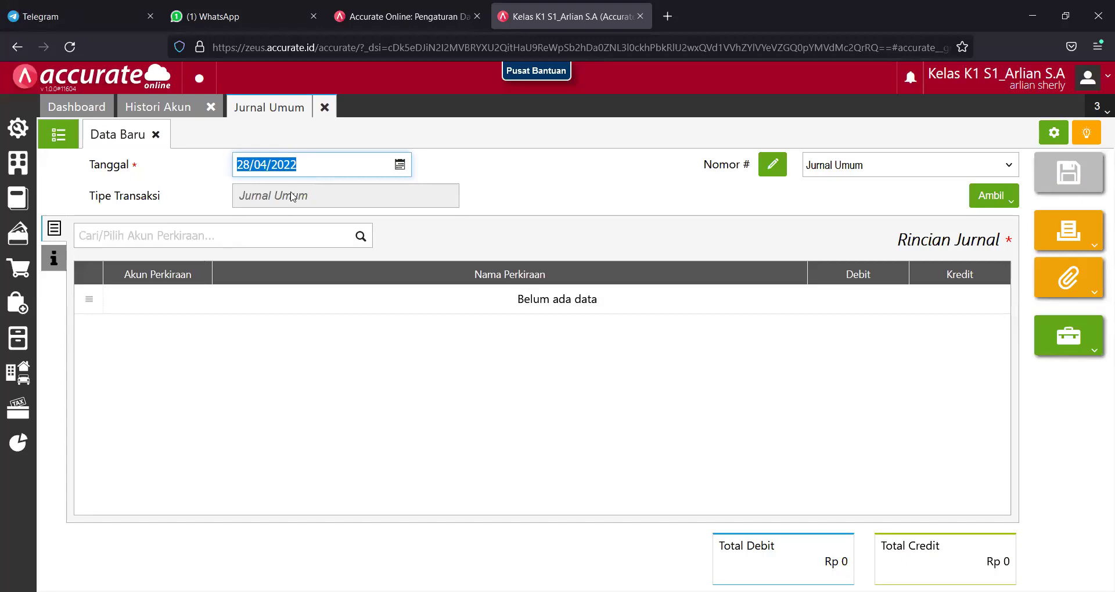
type("31/01/20")
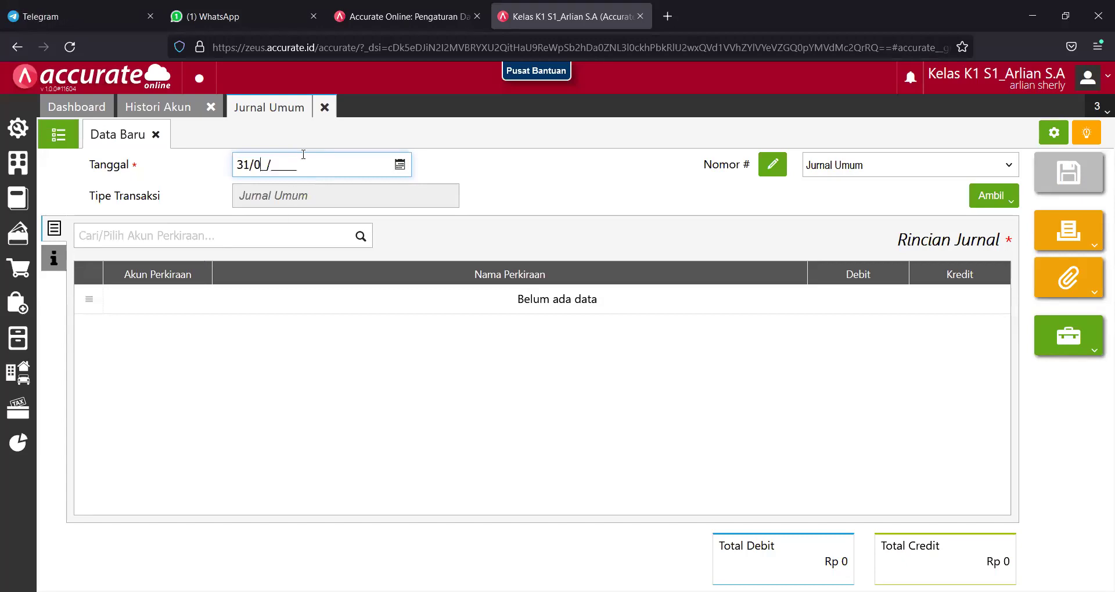
type("18")
Add the account Beban Asuransi to the journal with a debit of Rp 4.000.000.
left_click(203, 236)
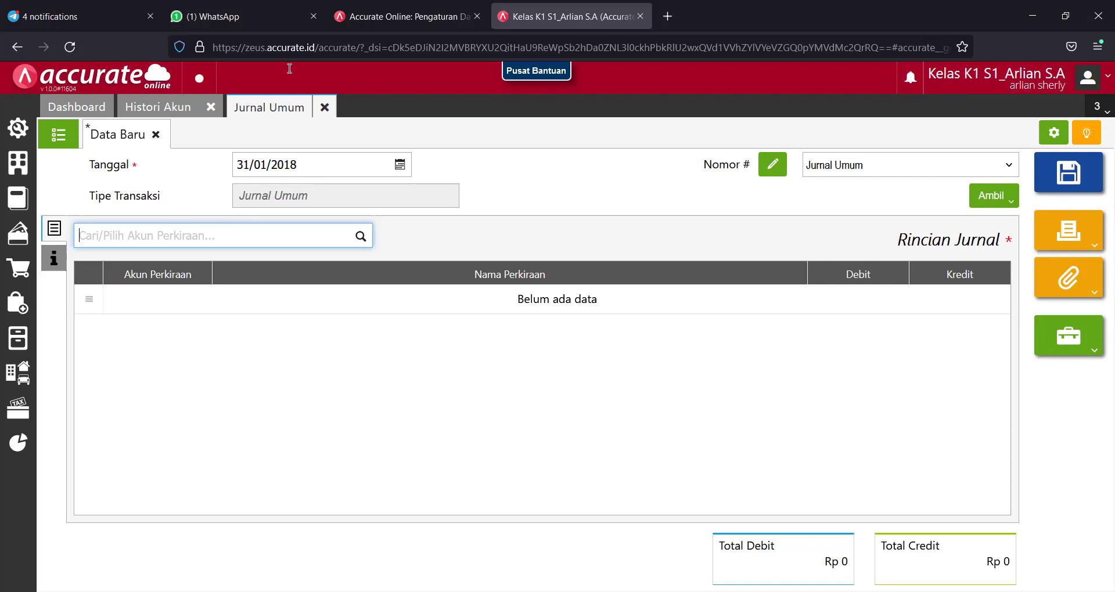
key("alt+Tab")
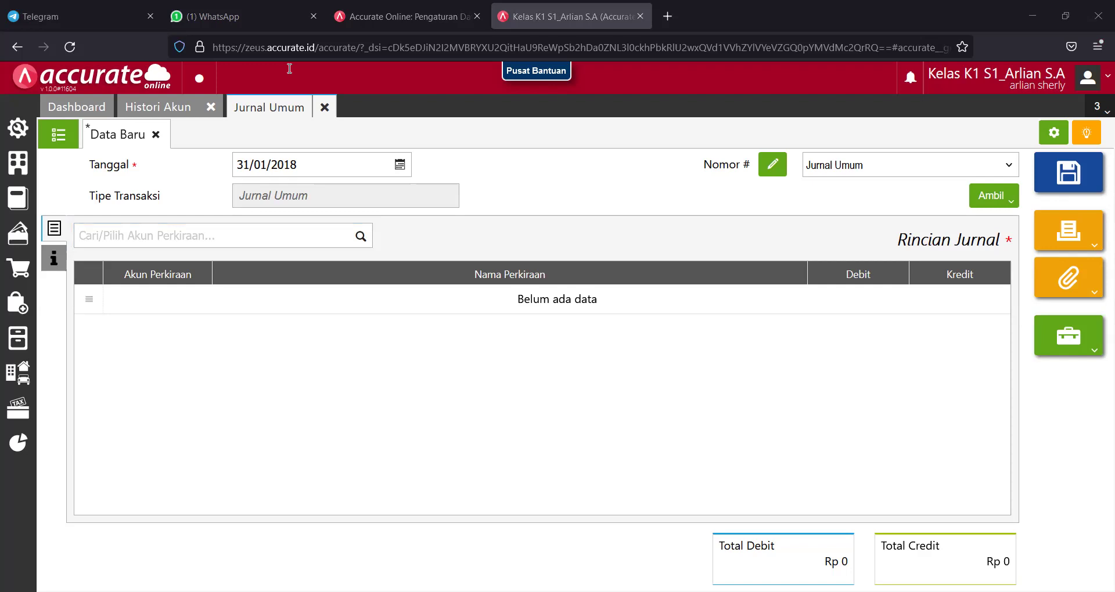
left_click(208, 226)
type("beban")
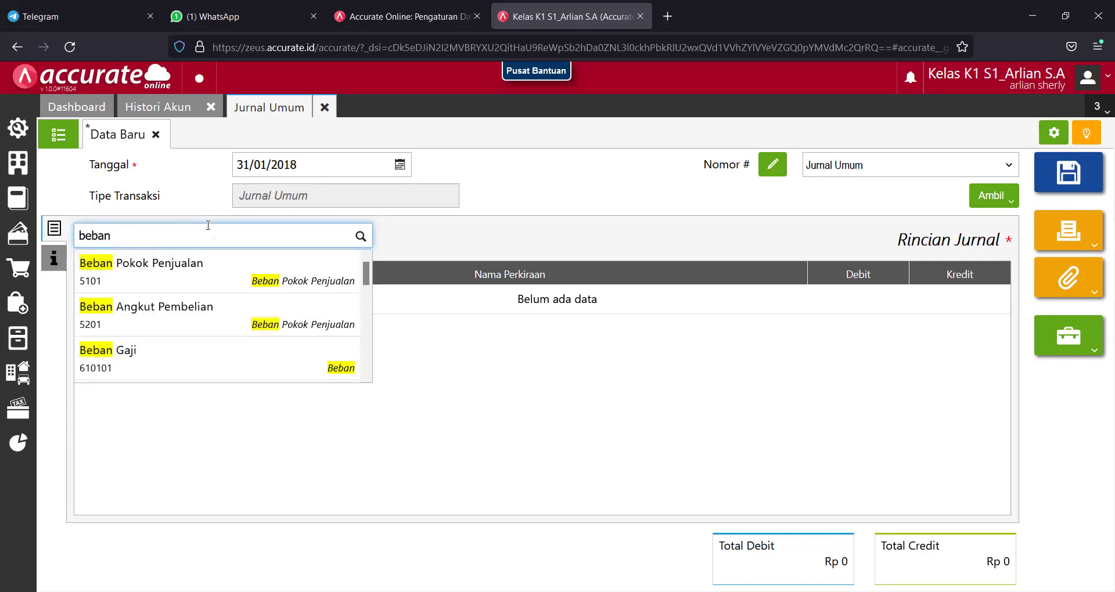
type(" as")
left_click(187, 286)
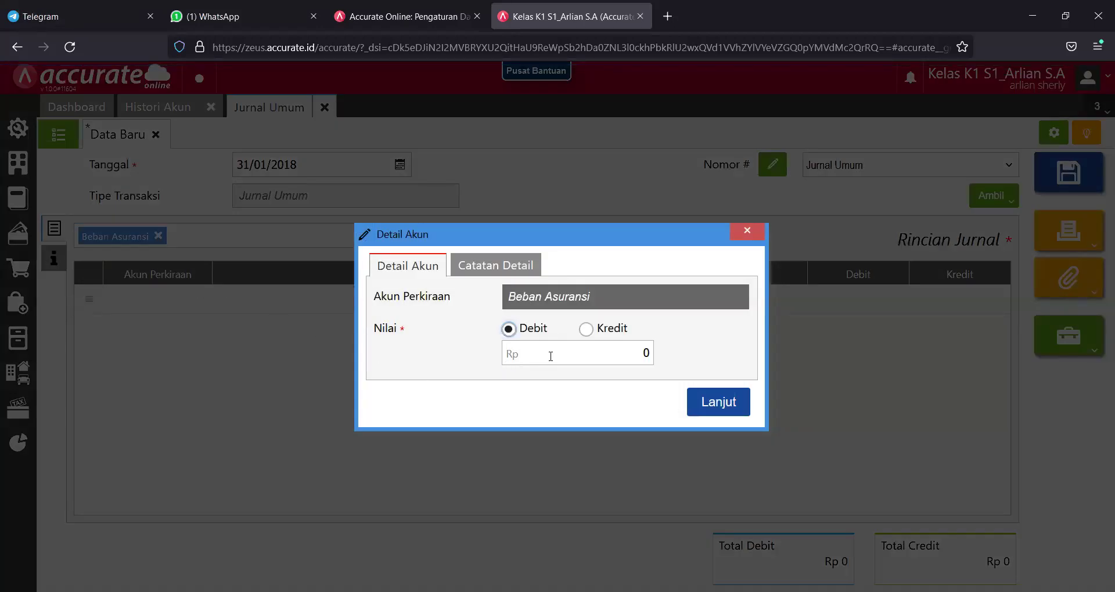
left_click(598, 356)
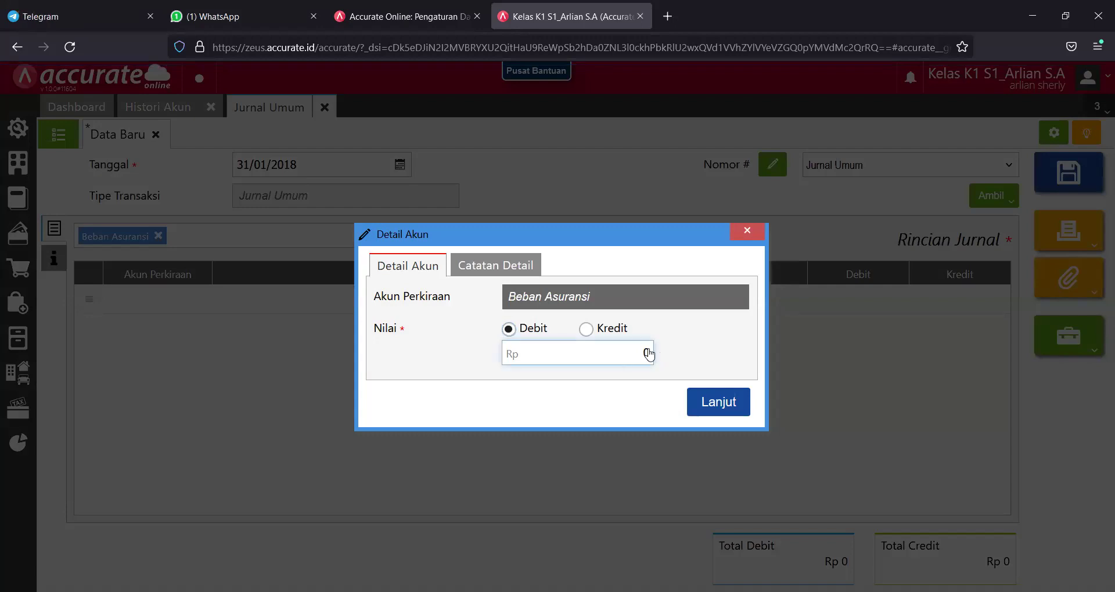
type("4.000.000")
left_click(695, 399)
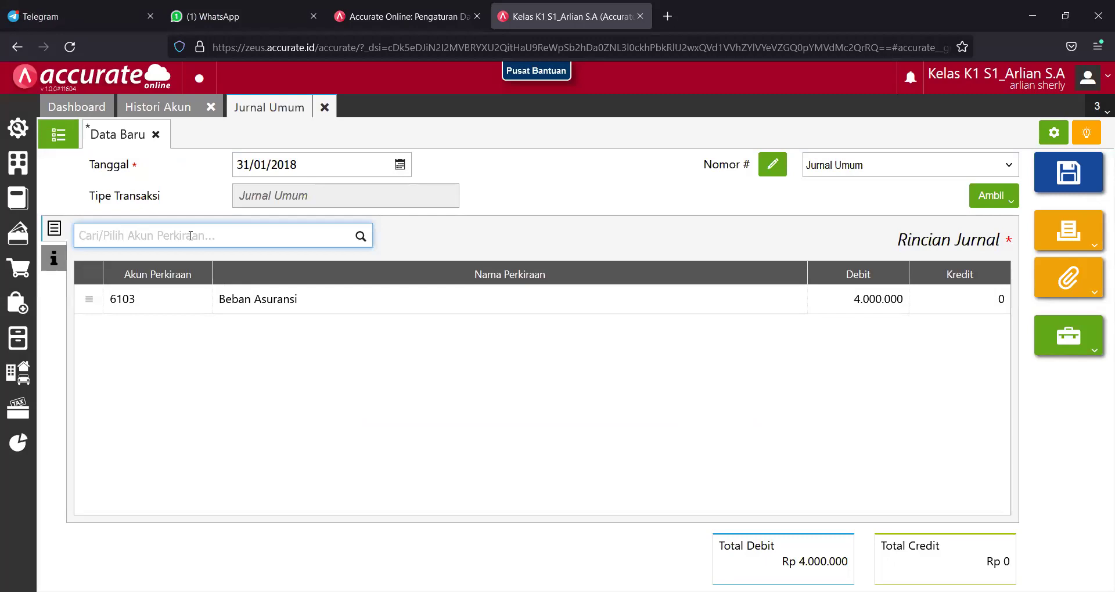
Add the account 110701 Asuransi Dibayar Dimuka to the journal as a credit of Rp 4.000.000.
type("asuran")
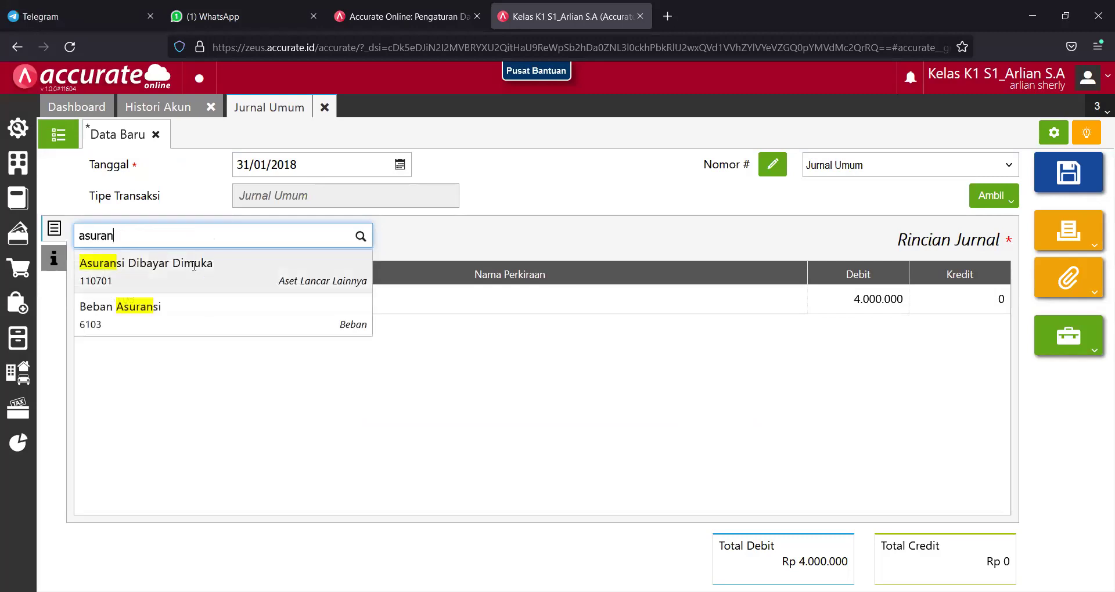
left_click(193, 264)
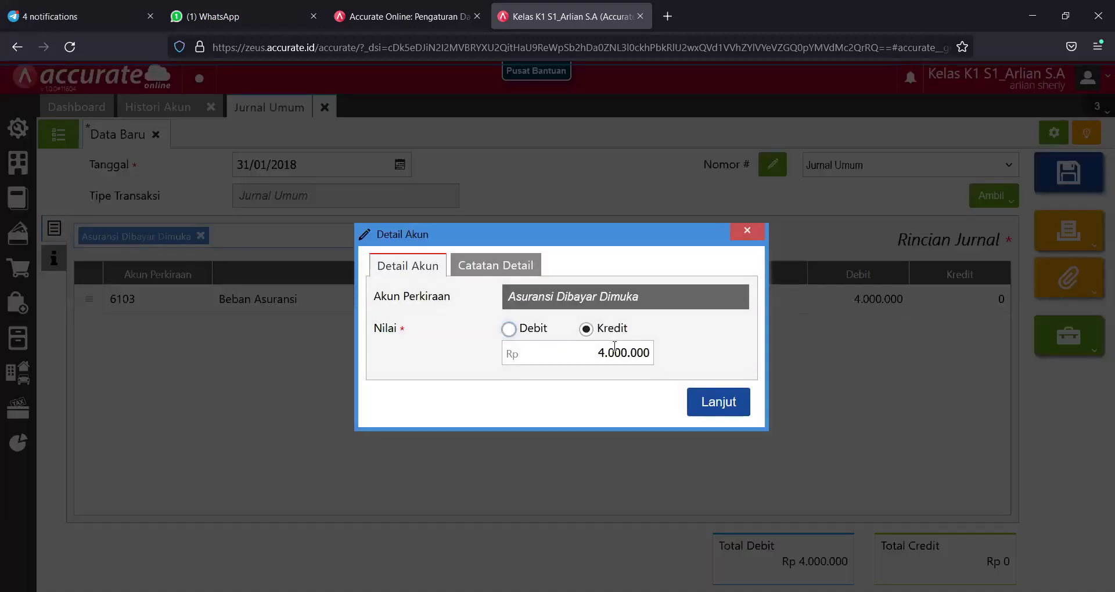
left_click(720, 401)
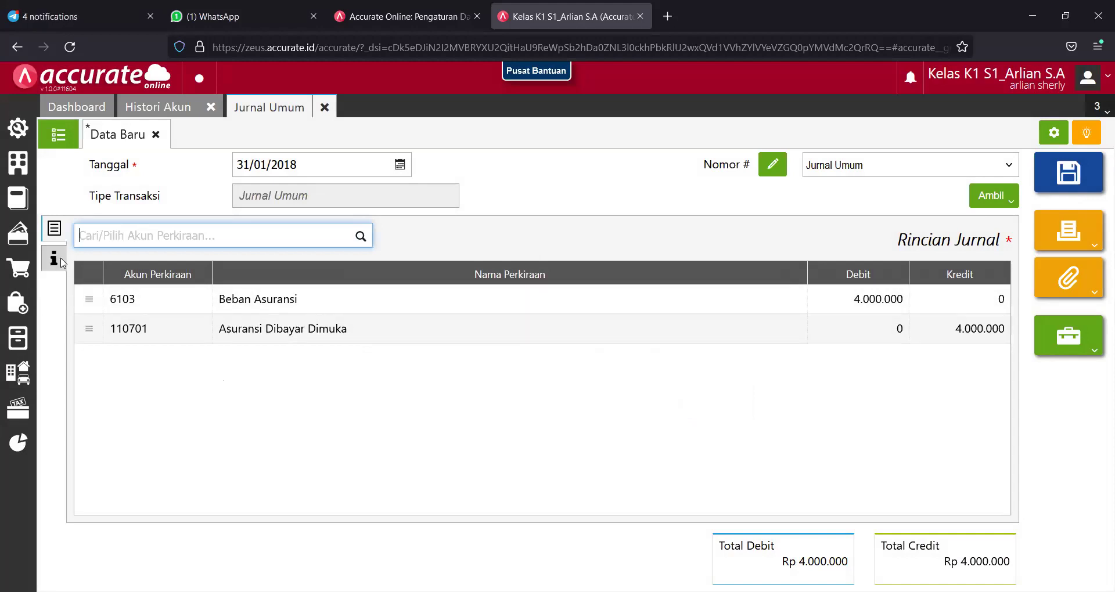
Enter "Penyesuaian beban Asuransi Januari 2018" as the journal's Keterangan and check the journal lines.
left_click(53, 257)
left_click(271, 275)
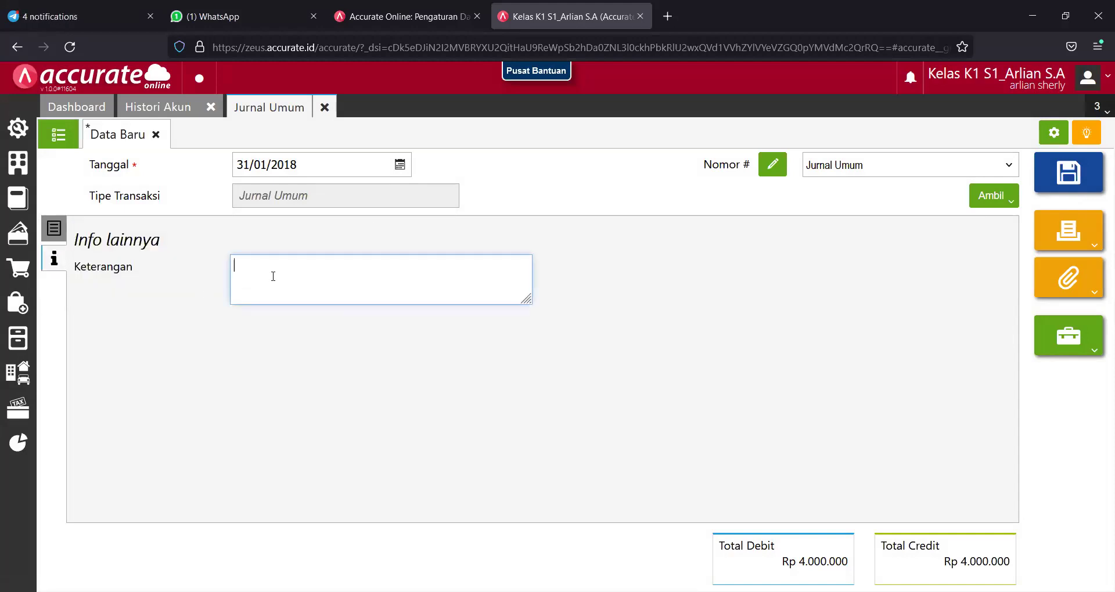
type("Penyesuaian beban Asuransi 2018")
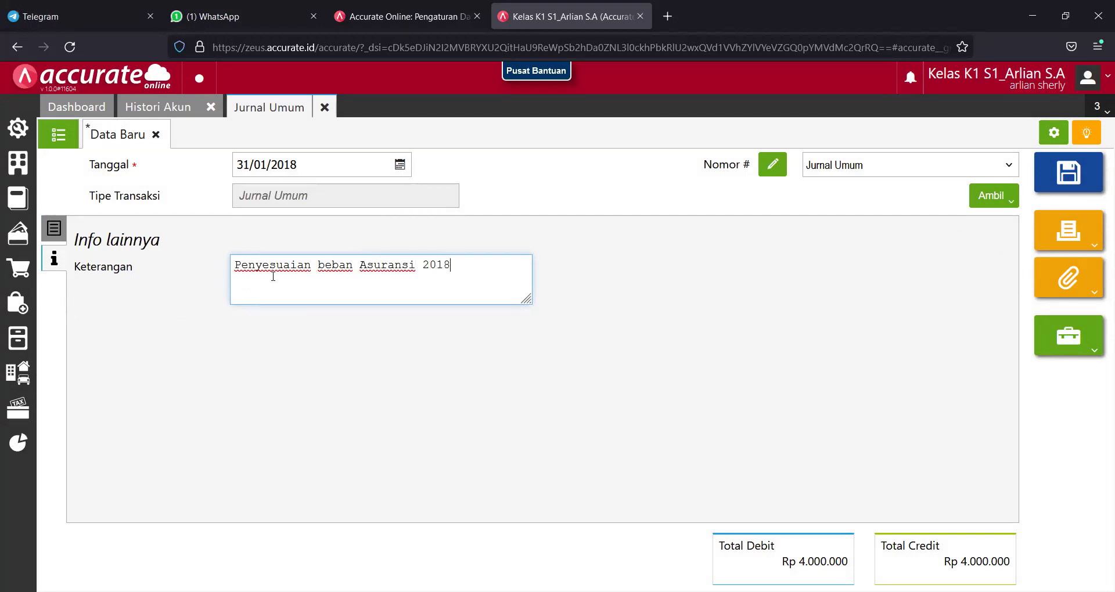
left_click(423, 271)
type("Januari")
left_click(63, 232)
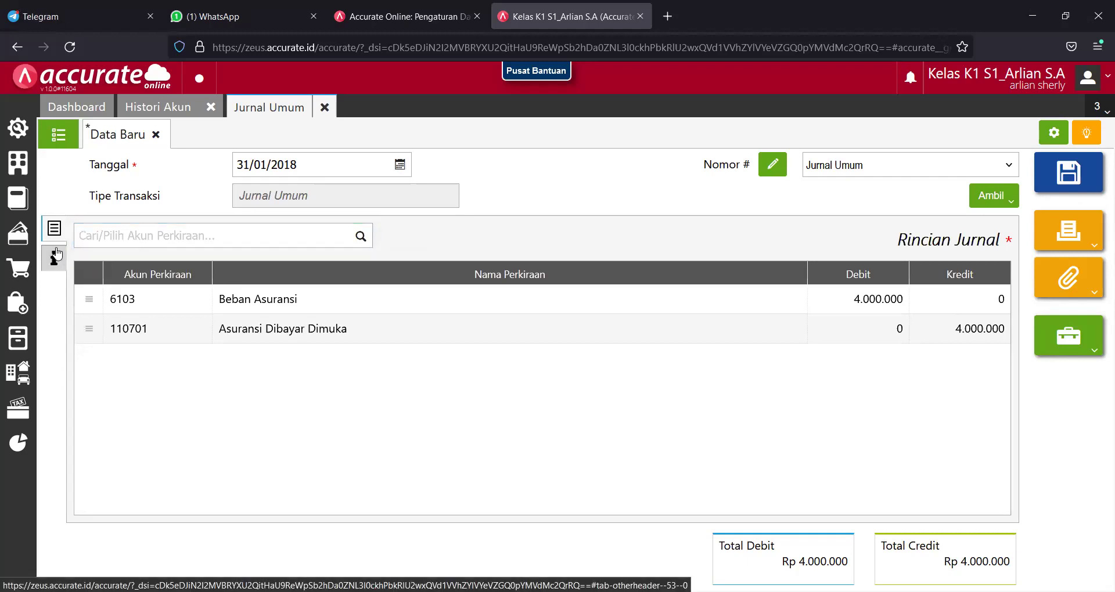
left_click(56, 253)
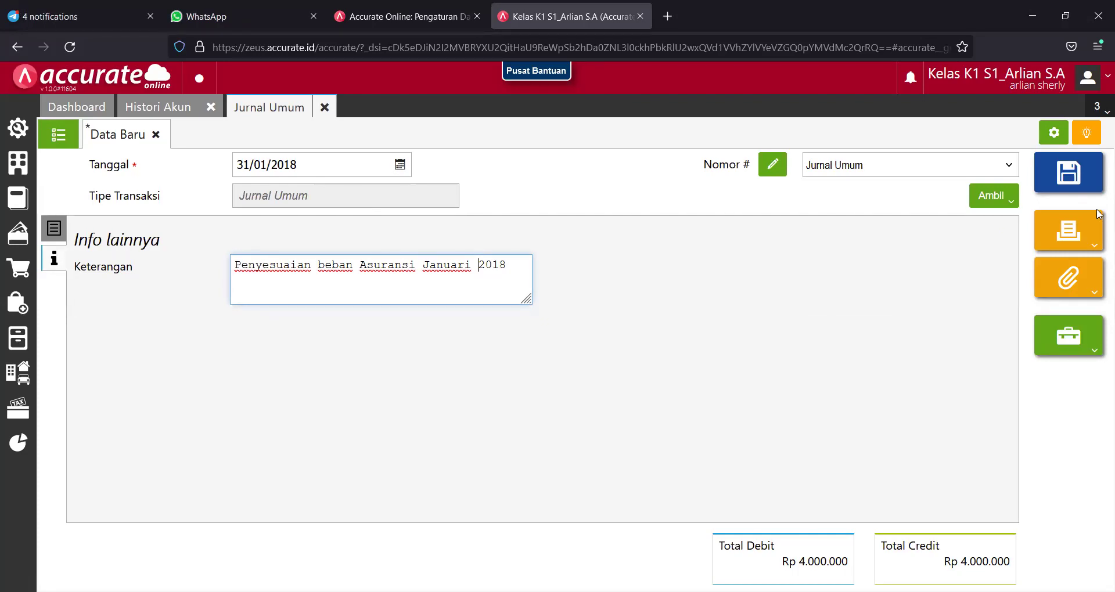
Generate the print preview of the insurance adjustment journal, and close the preview, Jurnal Umum and Histori Akun.
left_click(1068, 232)
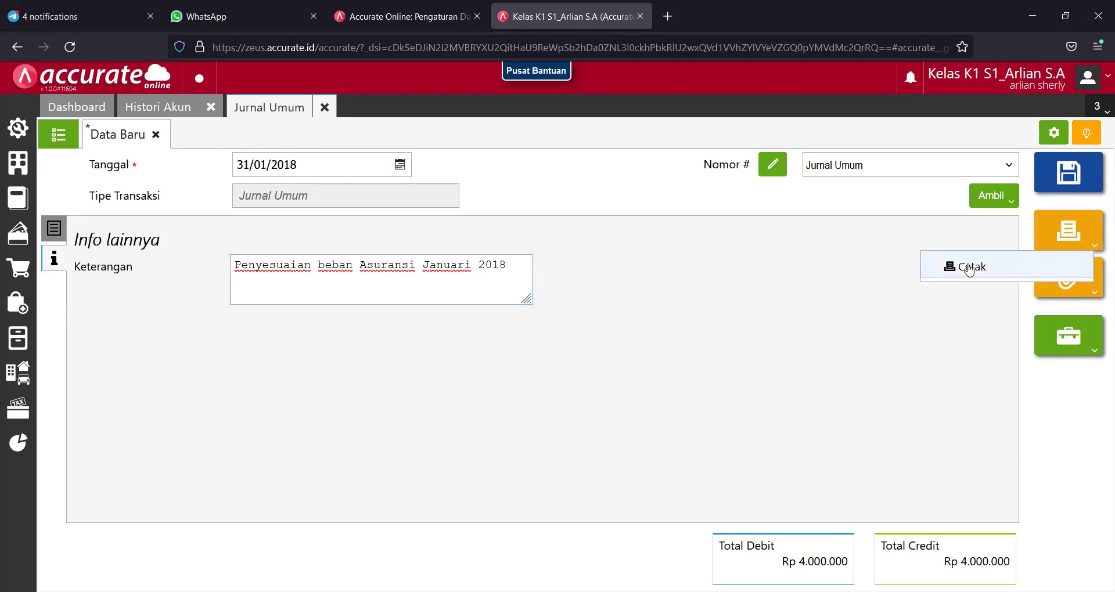
left_click(968, 267)
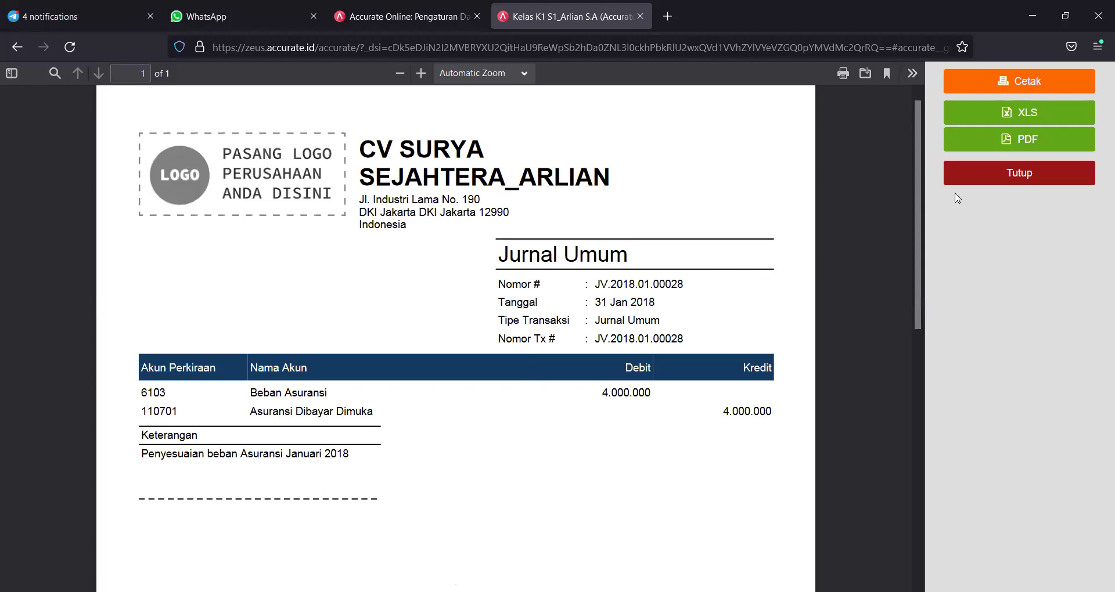
left_click(976, 180)
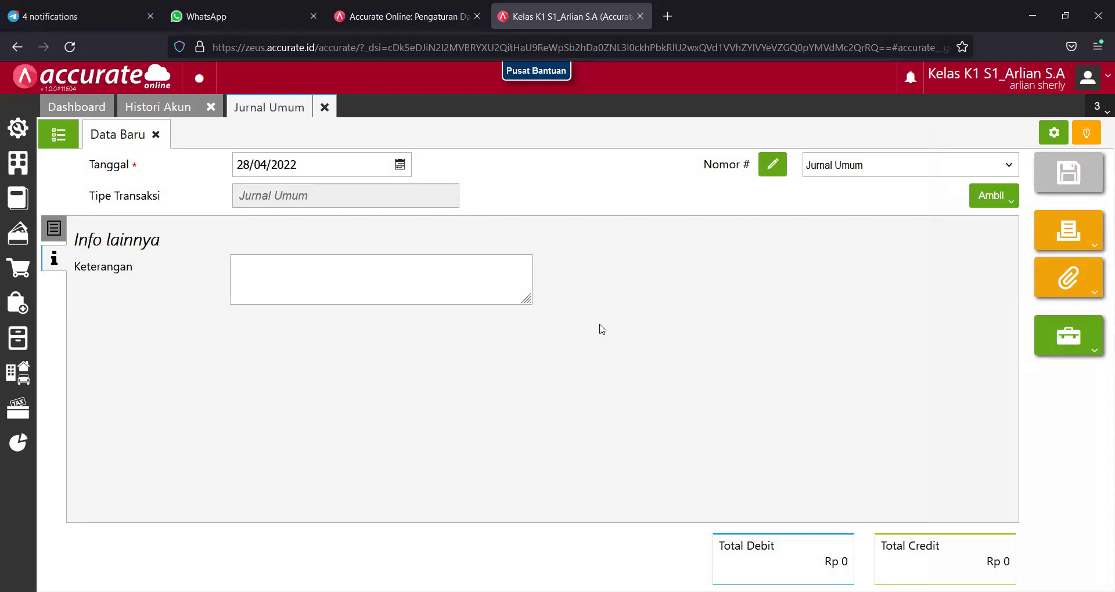
left_click(324, 108)
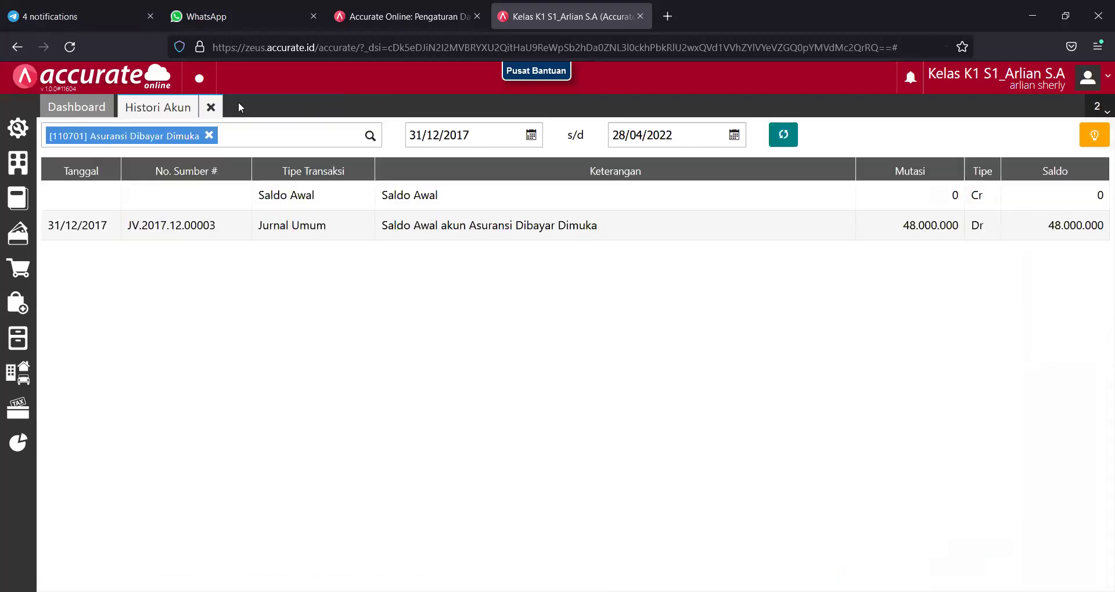
left_click(207, 106)
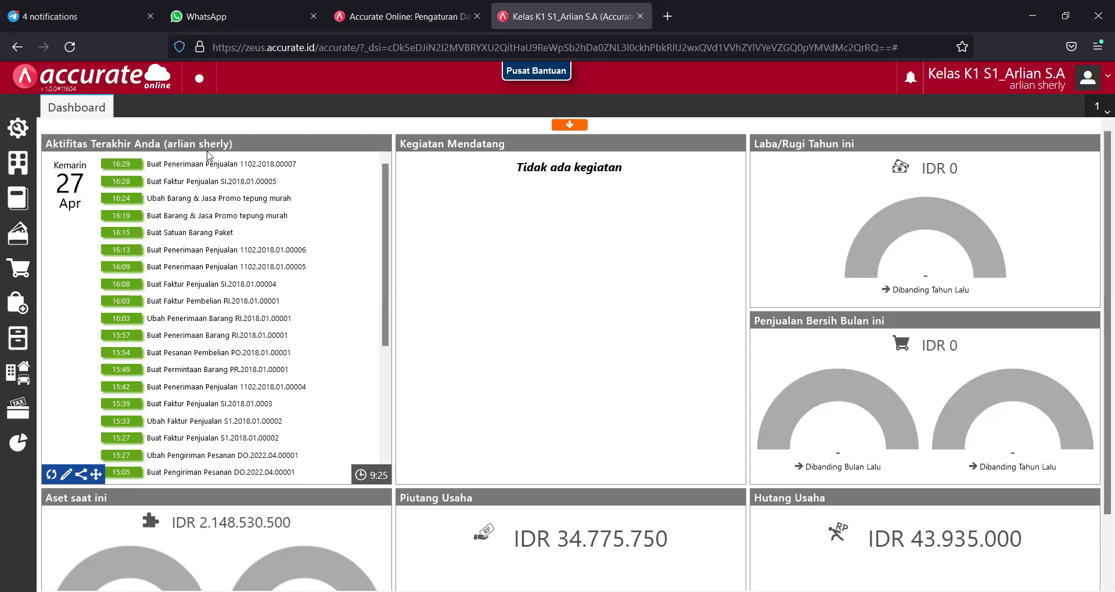
Start a new Penerimaan entry from Kas & Bank into the Bank account, dated 31/01/2018.
left_click(21, 232)
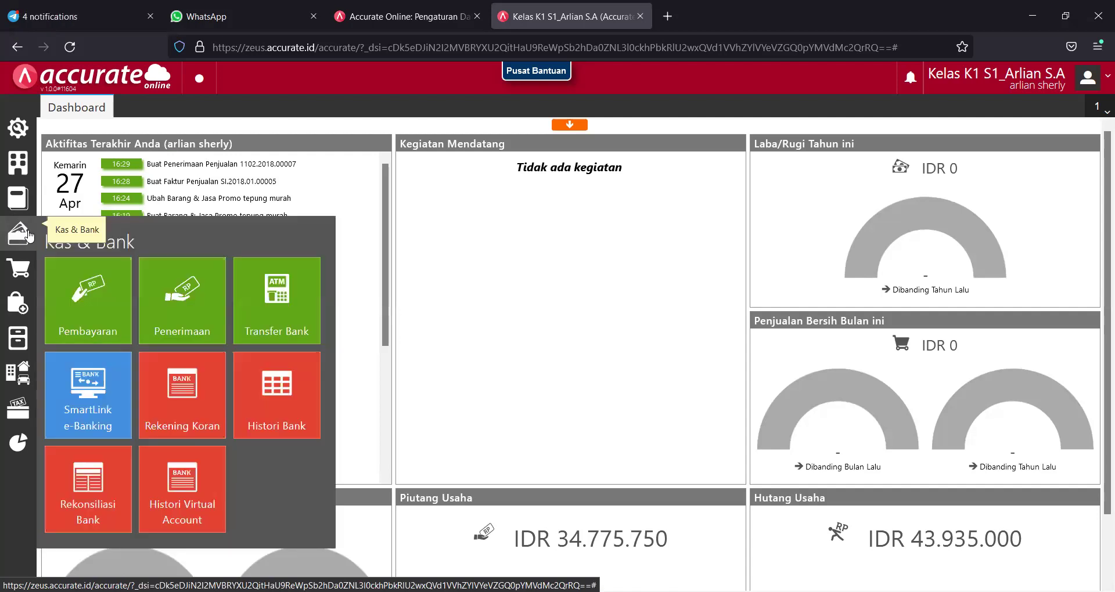
left_click(195, 293)
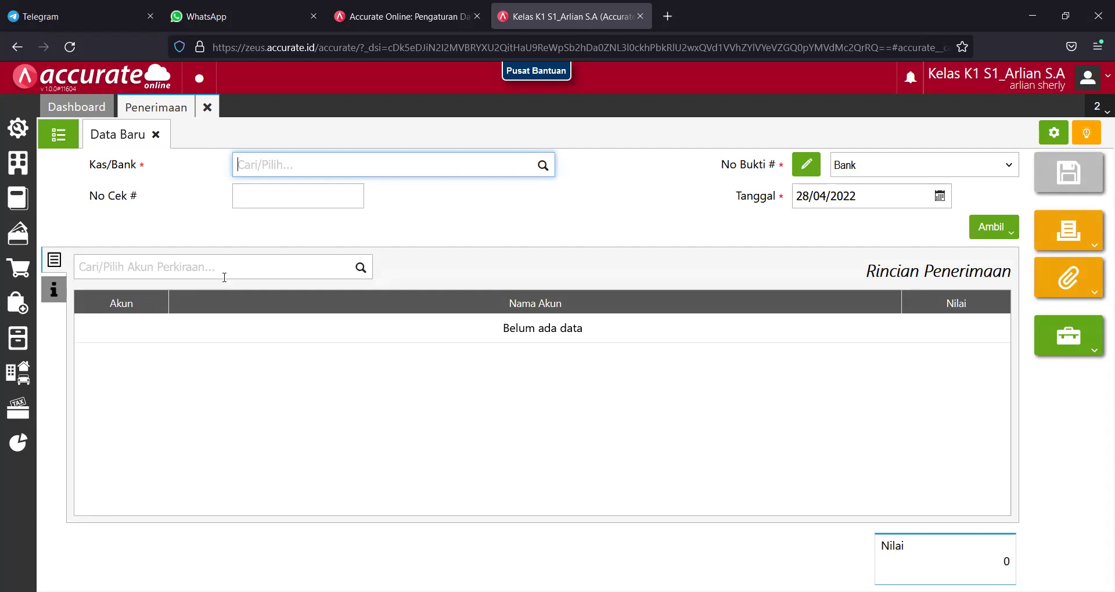
type("b")
left_click(263, 210)
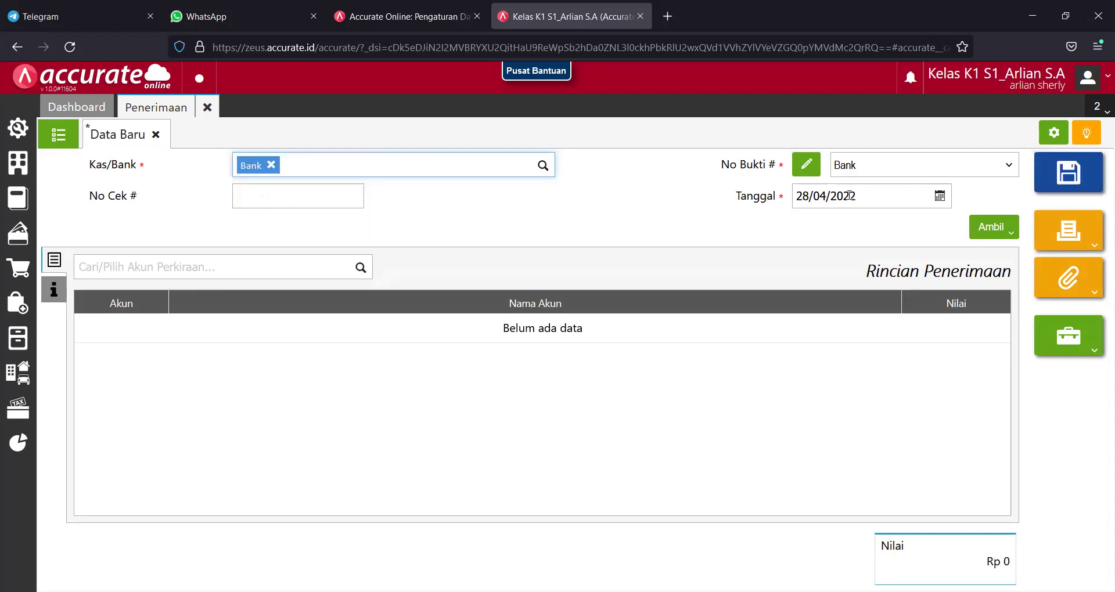
left_click(850, 196)
type("31/01/2018")
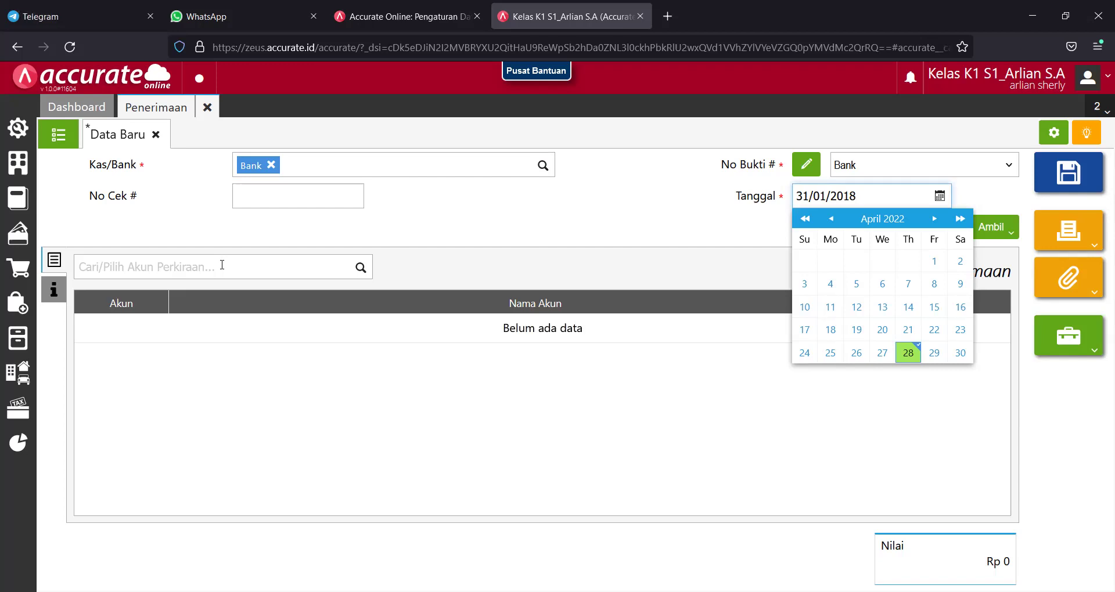
Add a Pendapatan Lain-lain line of Rp 276.000 to the receipt and enter "Pendapatan bunga bank" as its Catatan.
left_click(222, 265)
type("p")
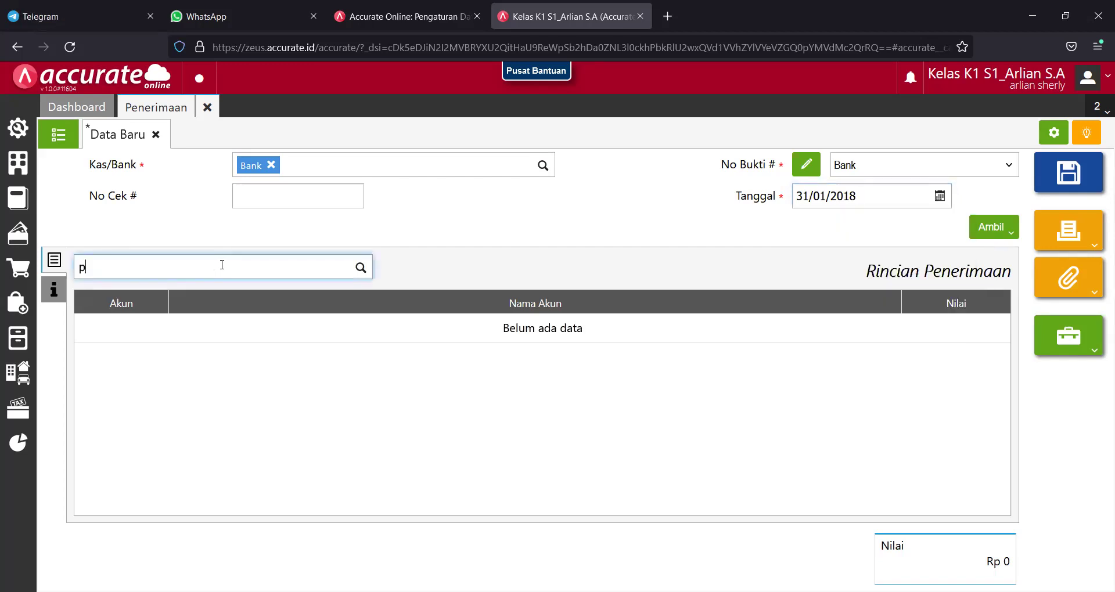
type("endapatan")
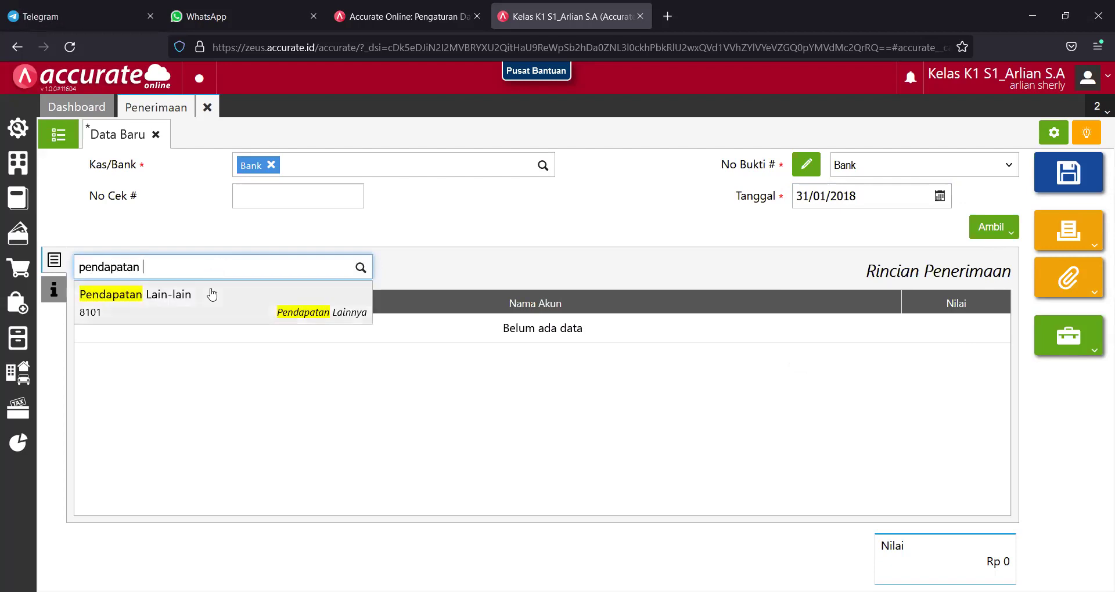
left_click(211, 295)
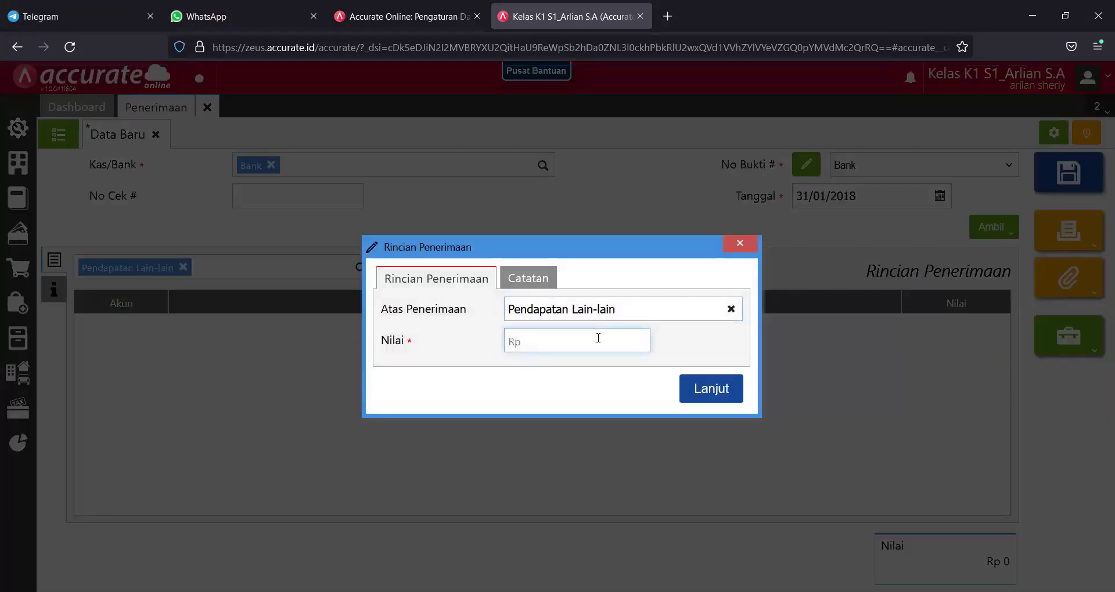
type("276.000")
left_click(725, 393)
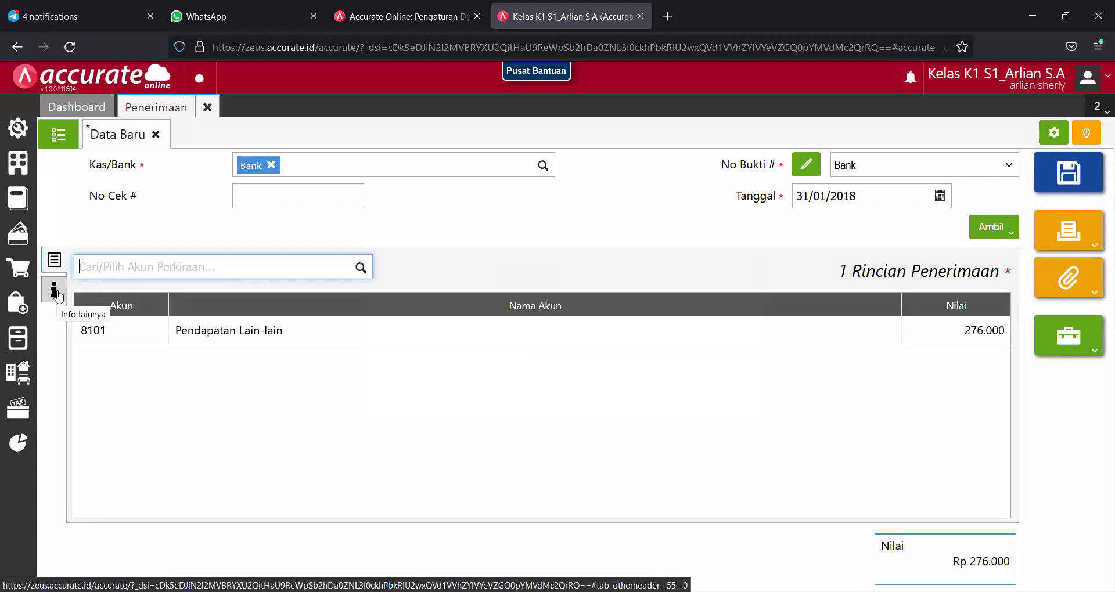
left_click(54, 291)
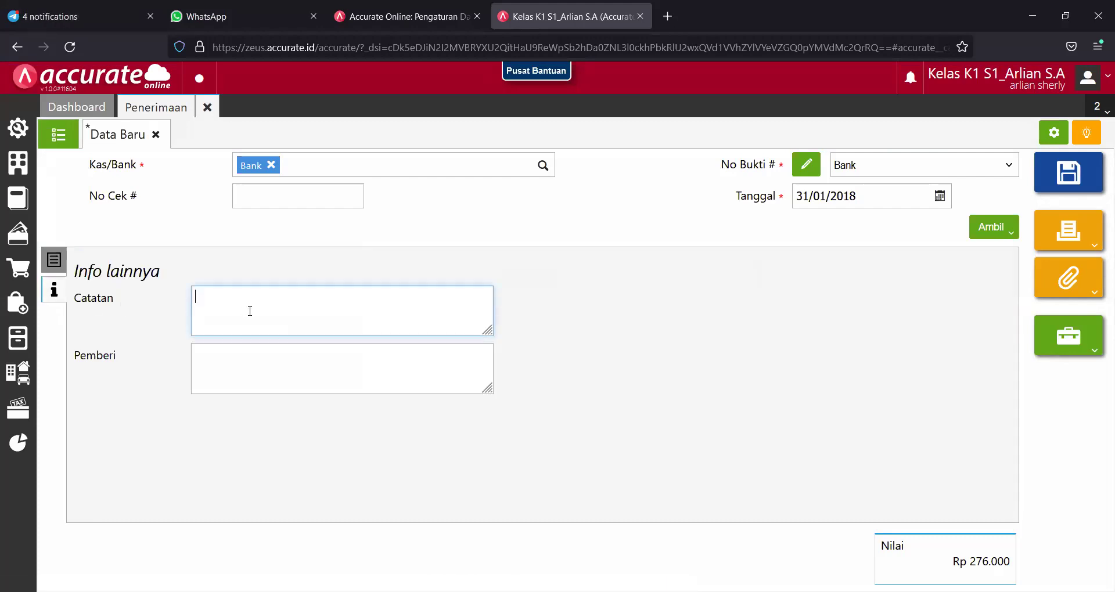
type("Pendapatan bunga bank")
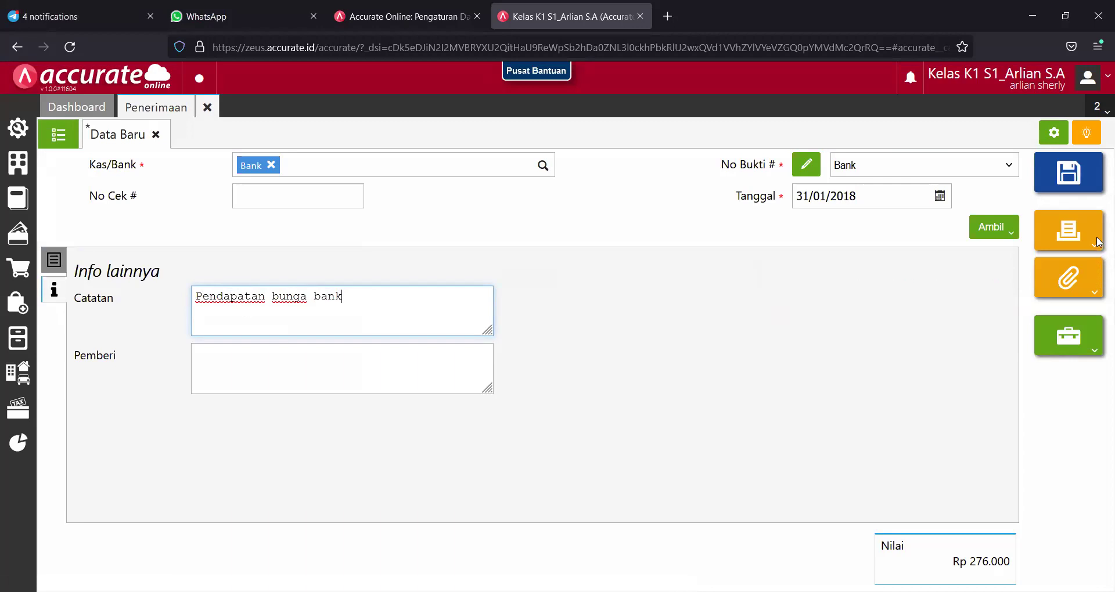
Generate the print preview of the bank interest receipt, and close the preview and the Penerimaan form.
left_click(1097, 242)
left_click(970, 271)
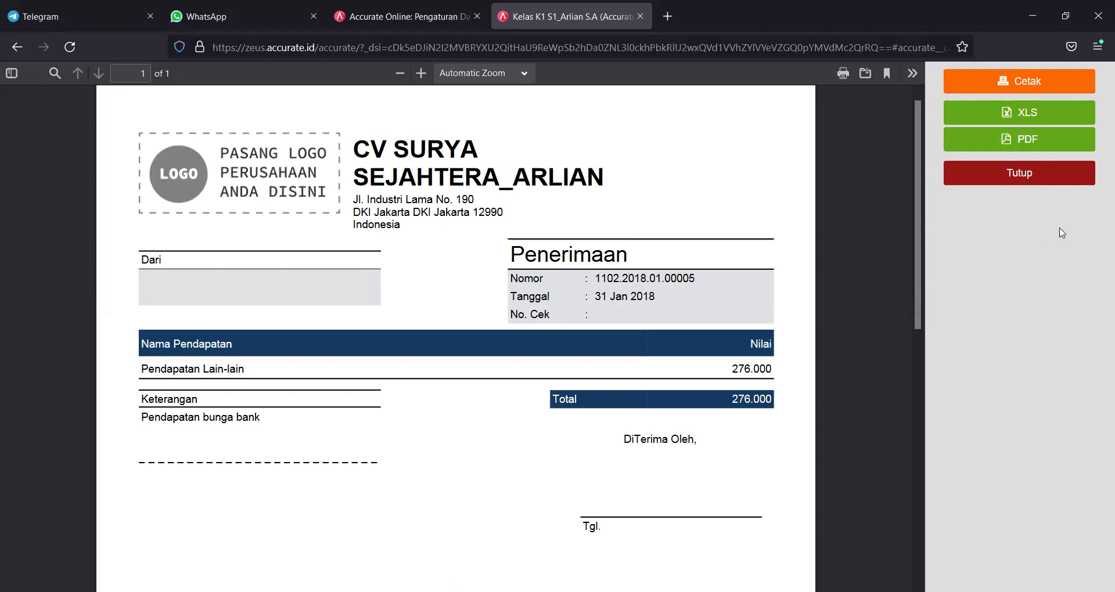
left_click(1020, 181)
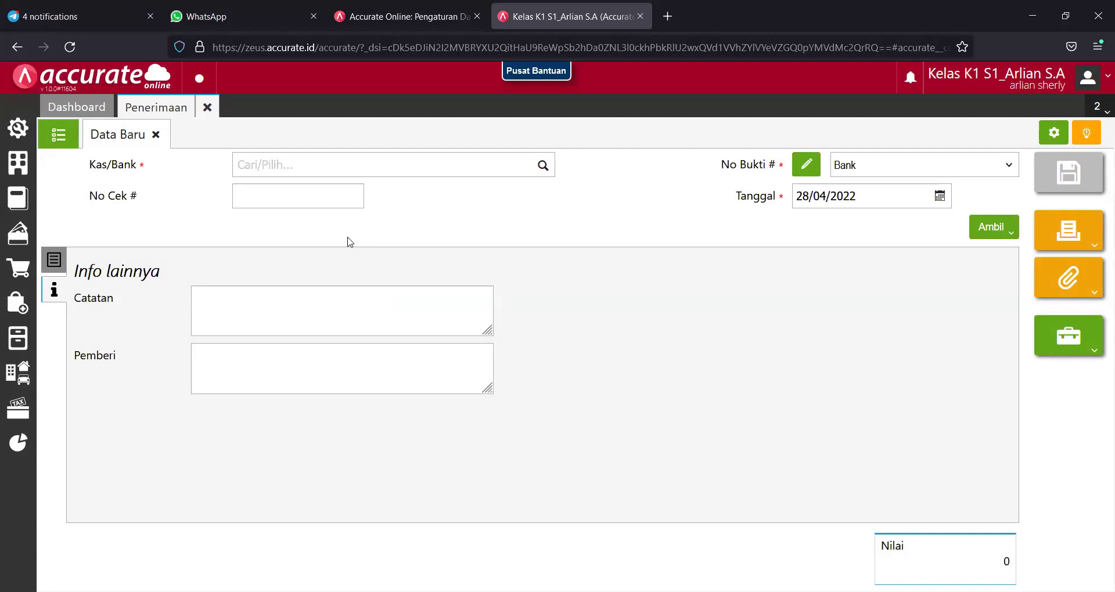
left_click(207, 107)
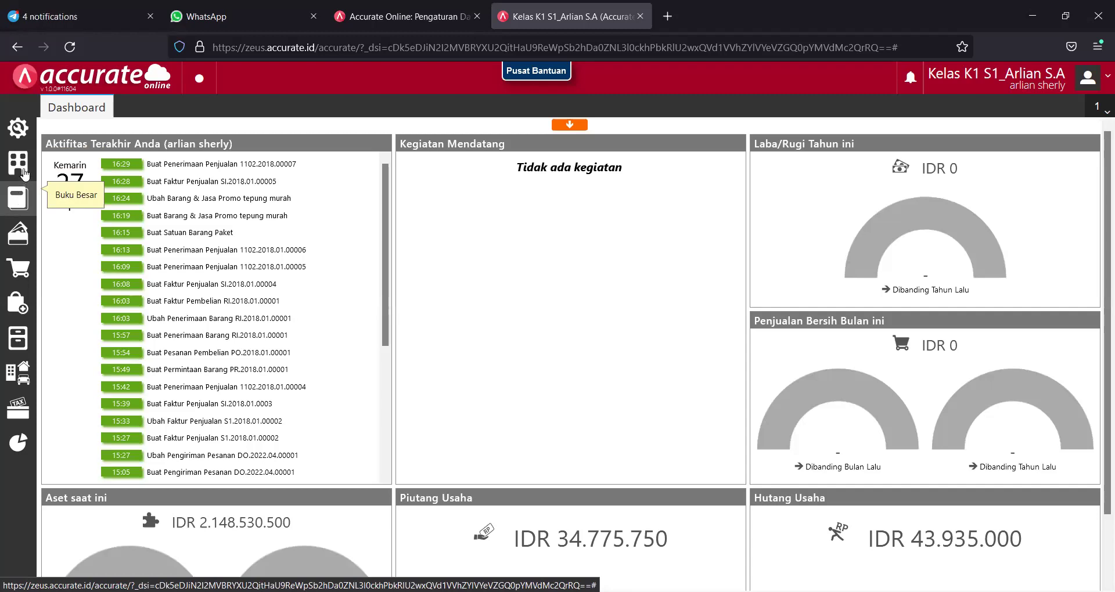
Open Daftar Laporan and show the reports in the Pajak category.
left_click(12, 442)
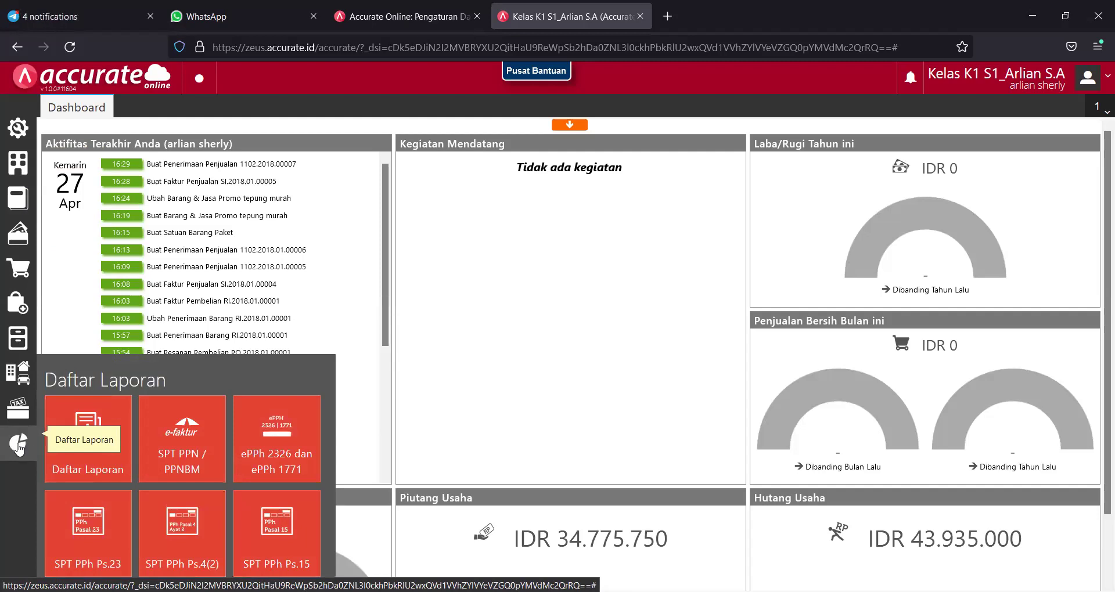
left_click(92, 455)
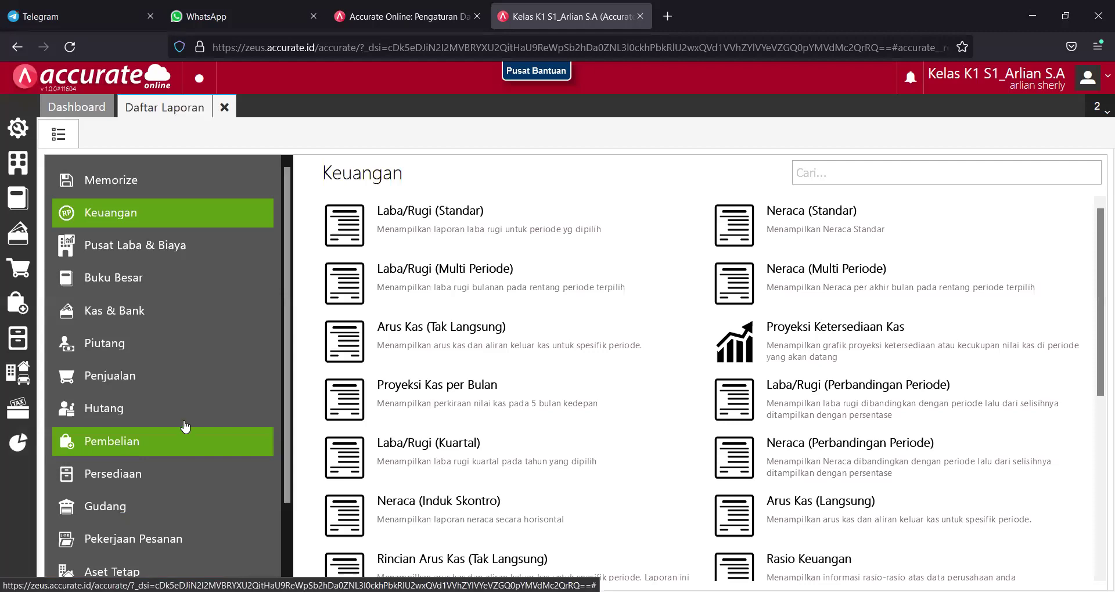
scroll(166, 444, "down", 3)
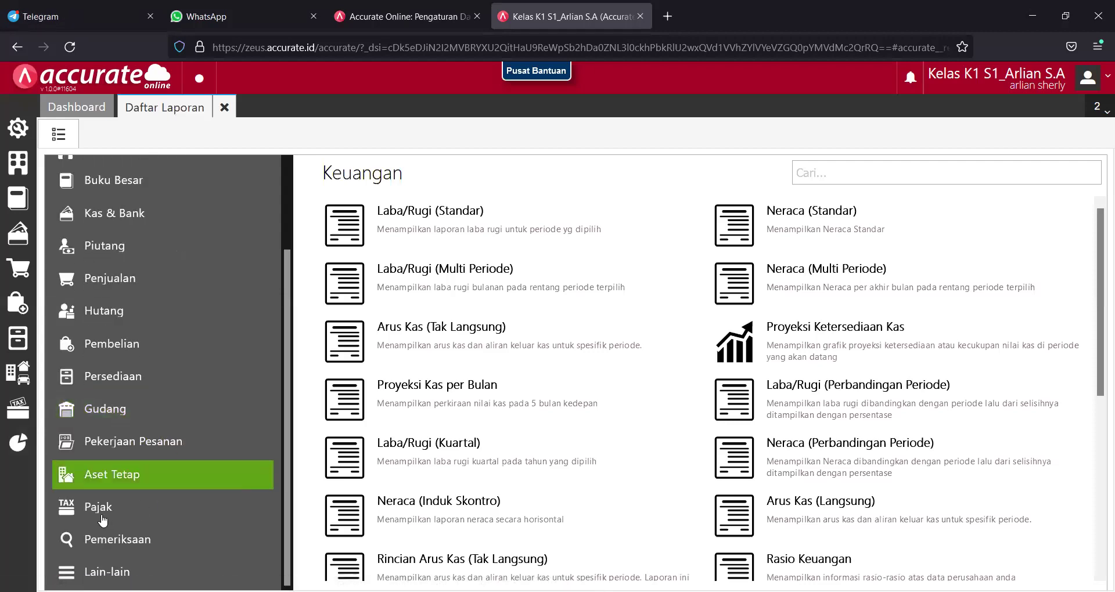
left_click(262, 509)
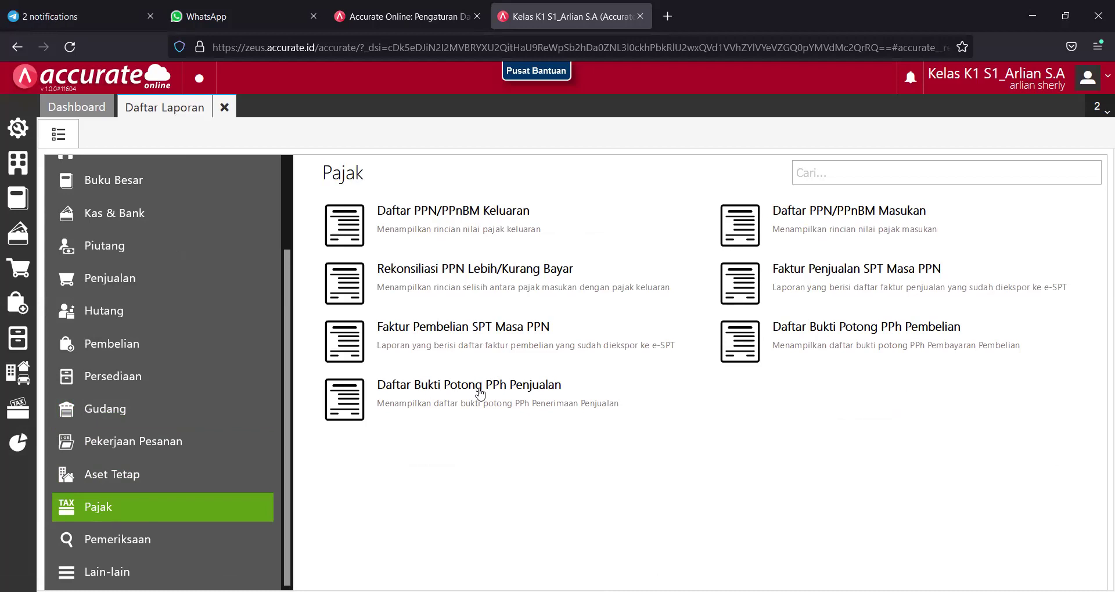
Generate the Rekonsiliasi PPN Lebih/Kurang Bayar report for the period 01/01/2018 to 31/01/2018.
left_click(405, 276)
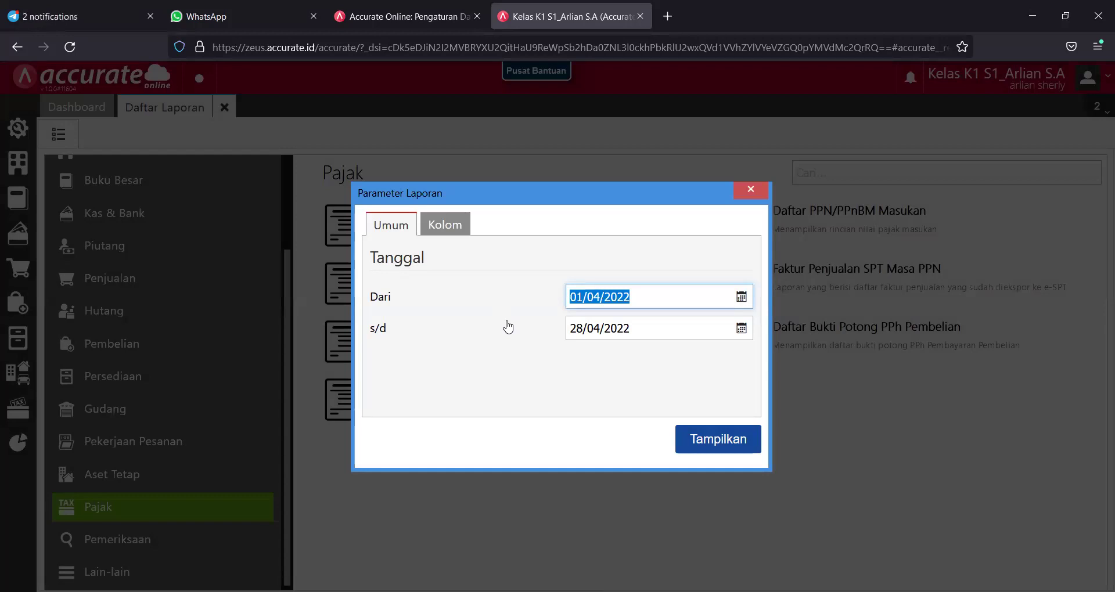
type("3")
key("BackSpace")
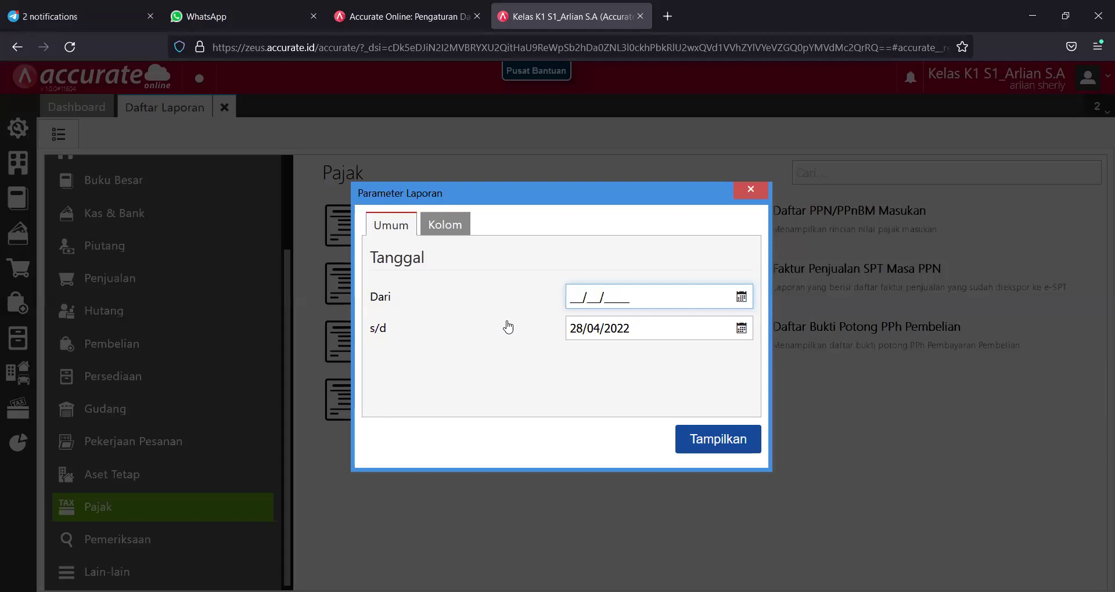
type("01/01/2018")
left_click(606, 330)
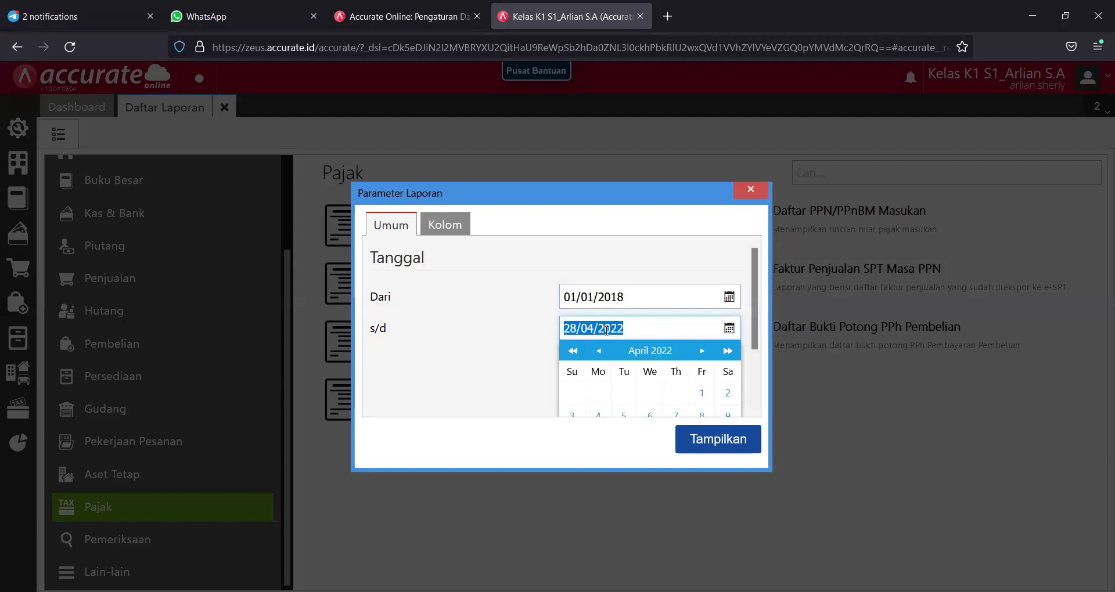
type("31010")
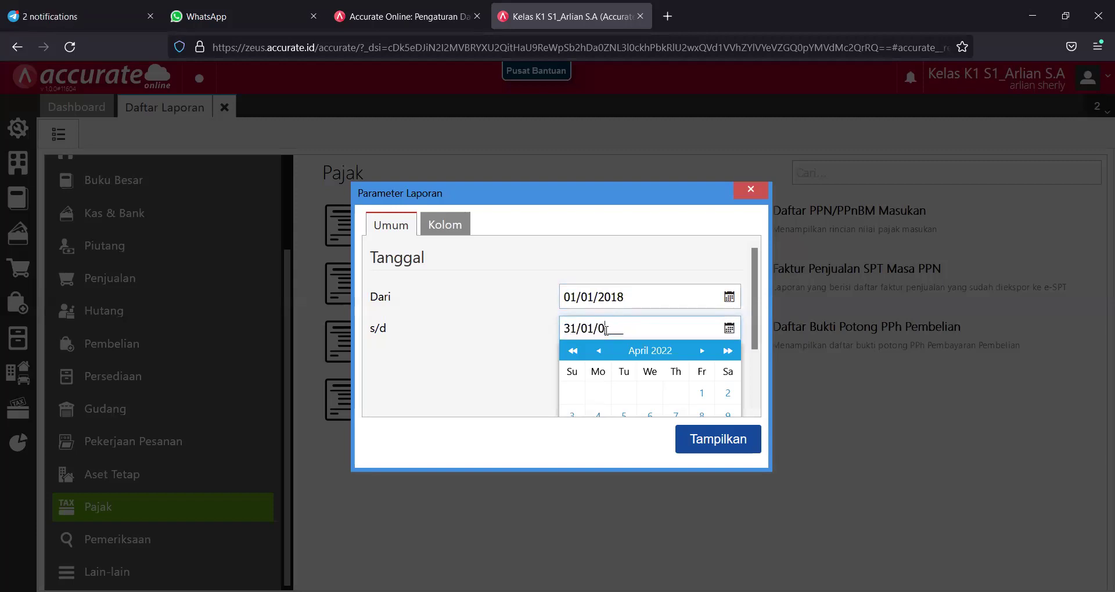
key("BackSpace")
key("BackSpace")
type("1/2018")
left_click(687, 452)
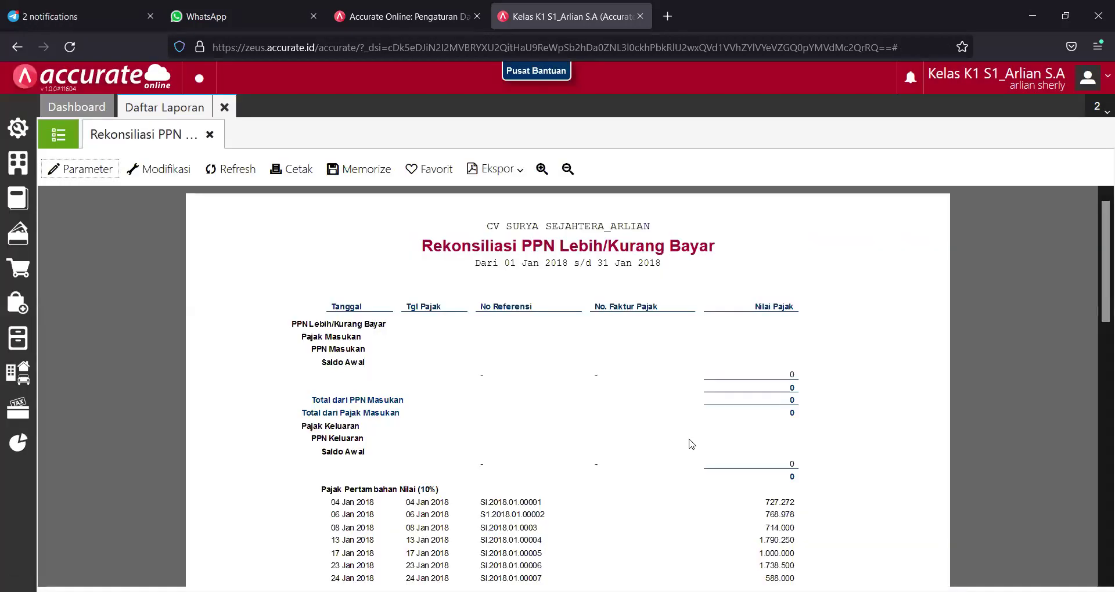
Examine the Pajak Keluaran and Pajak Masukan entries and totals across both pages of the reconciliation report.
scroll(688, 444, "down", 3)
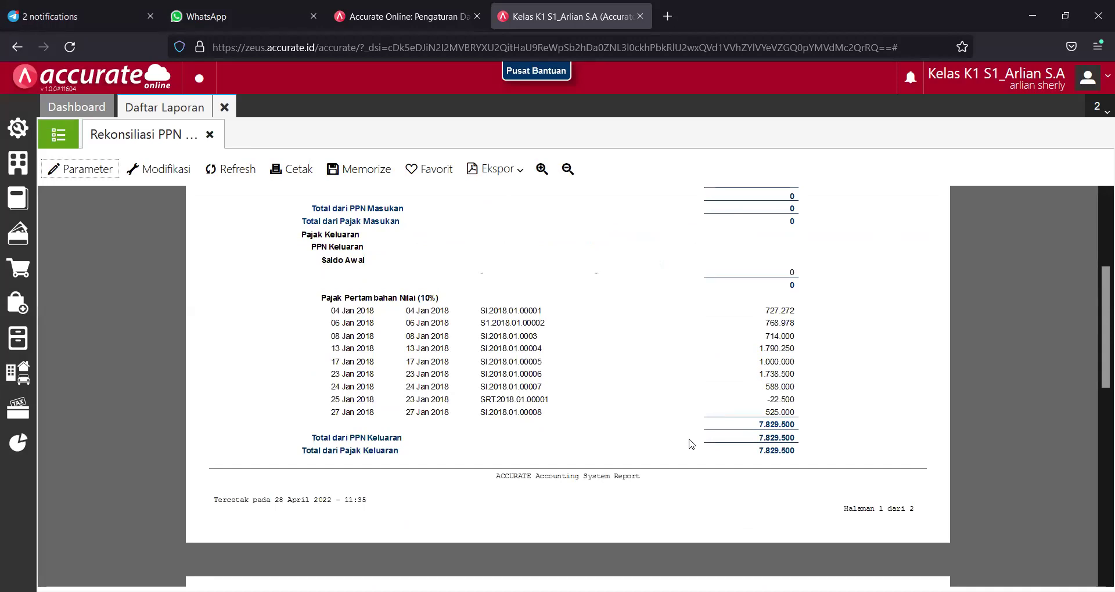
scroll(691, 445, "down", 2)
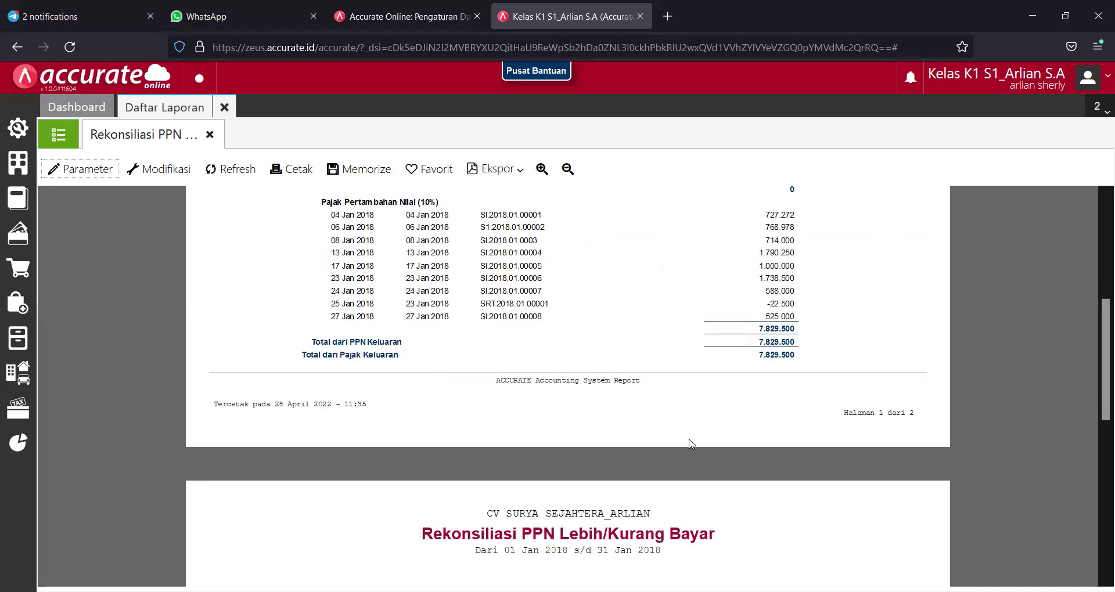
scroll(691, 444, "down", 3)
scroll(691, 444, "down", 1)
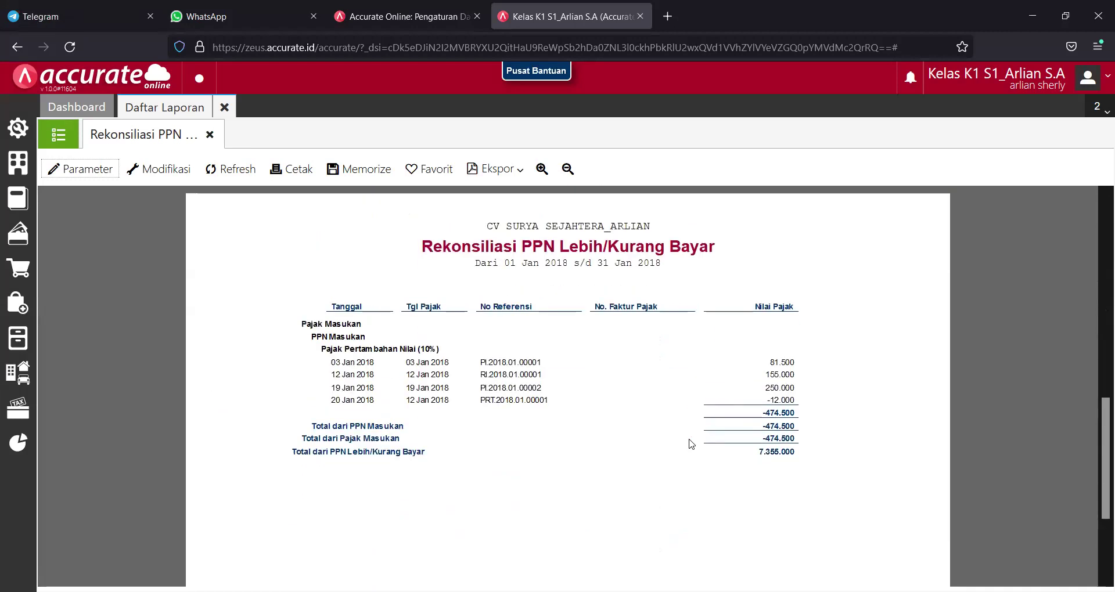
scroll(691, 444, "up", 6)
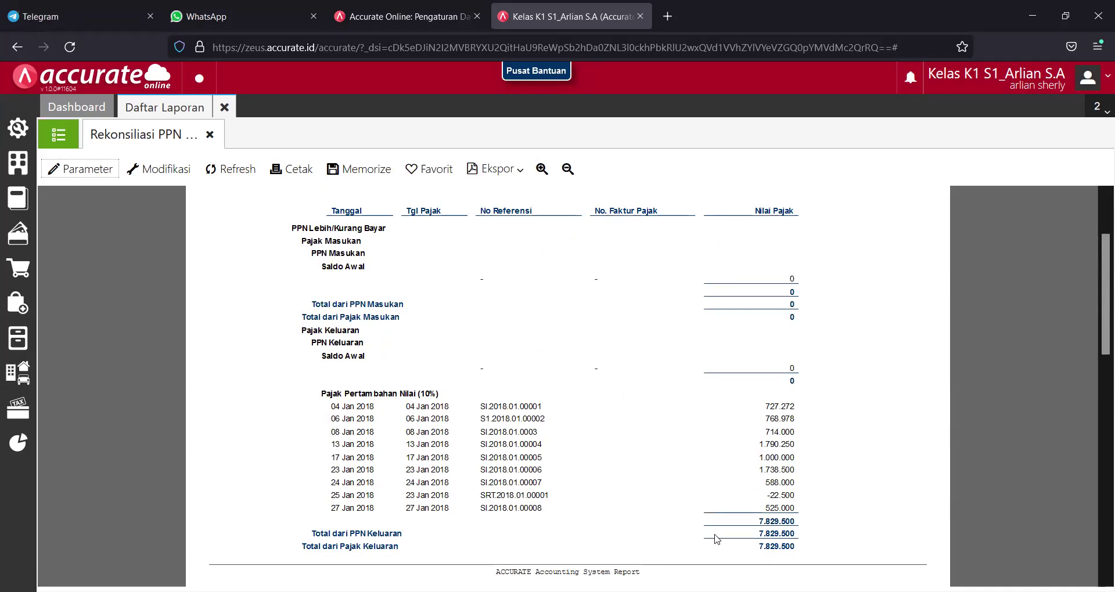
scroll(716, 539, "down", 1)
scroll(718, 539, "down", 5)
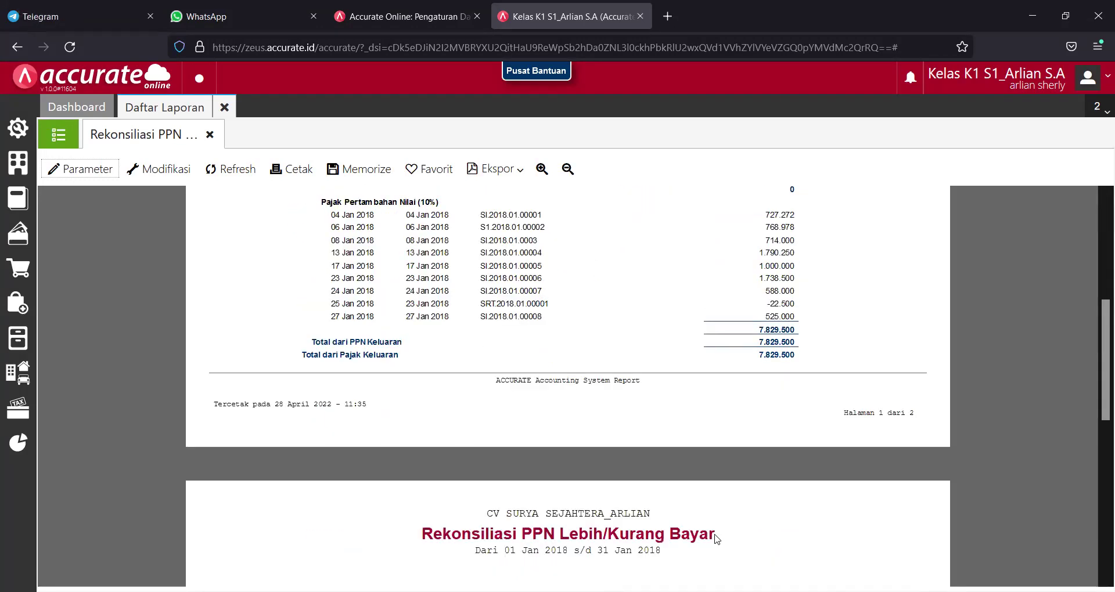
scroll(717, 539, "down", 5)
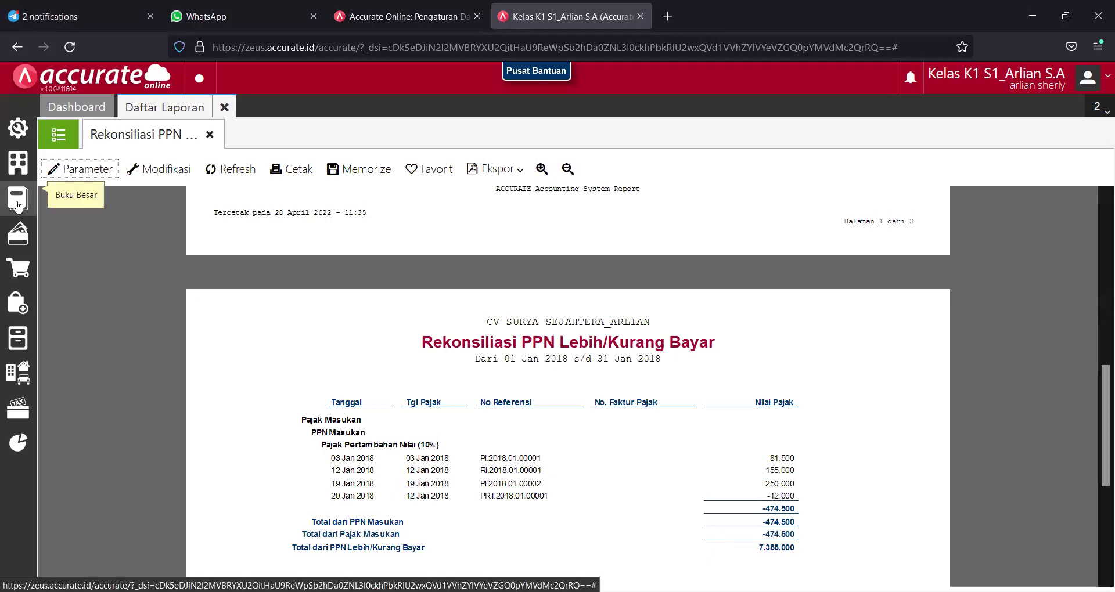
Start a new Jurnal Umum entry from Buku Besar dated 31/01/2018.
left_click(18, 200)
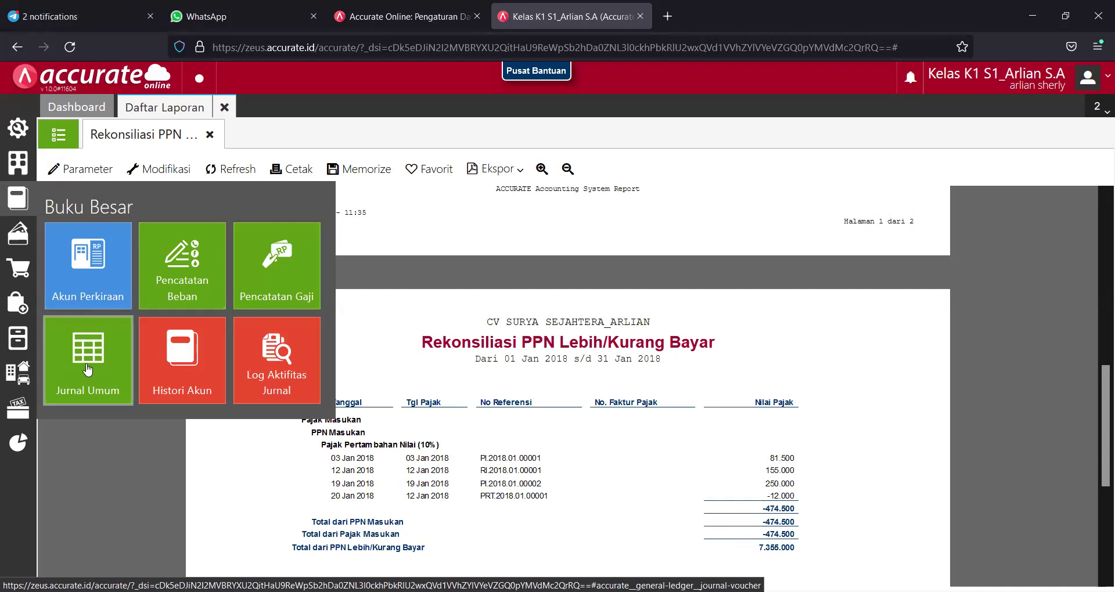
left_click(87, 370)
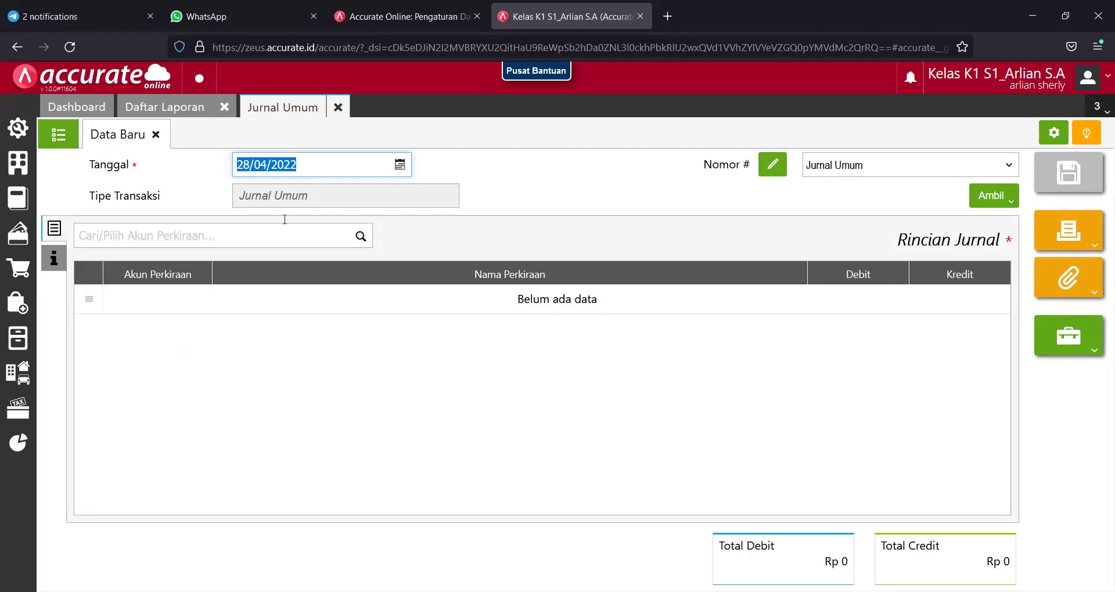
type("31/01/")
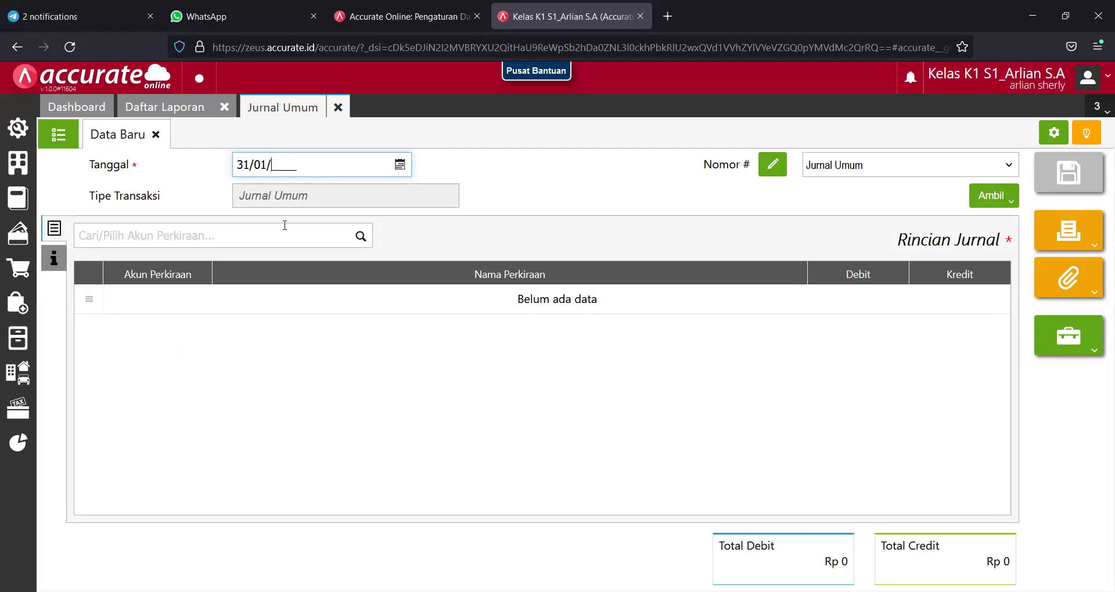
type("2018")
left_click(267, 235)
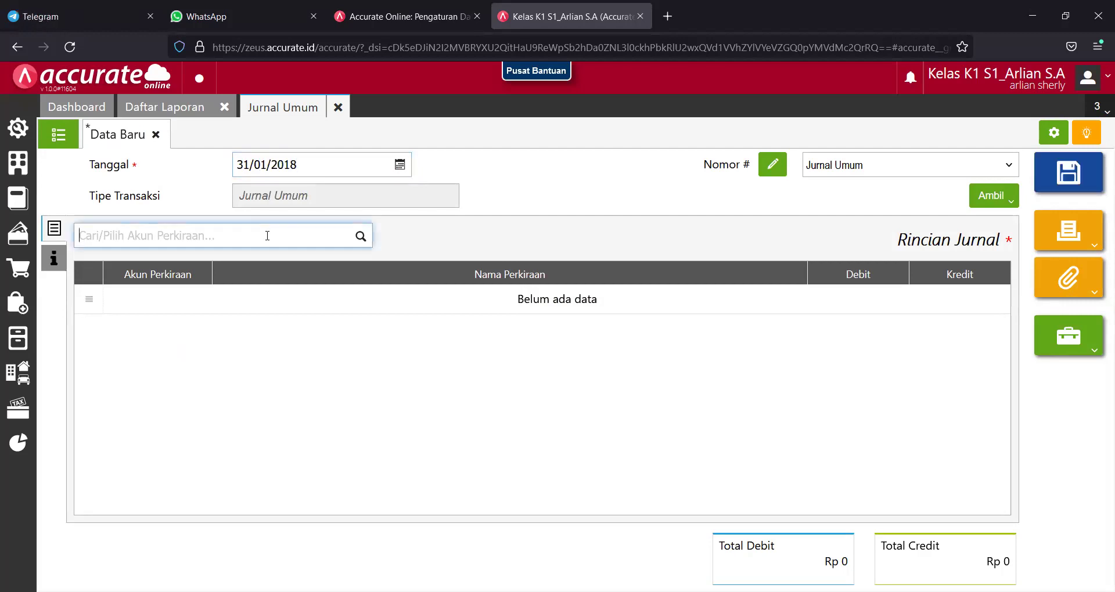
type("ppn")
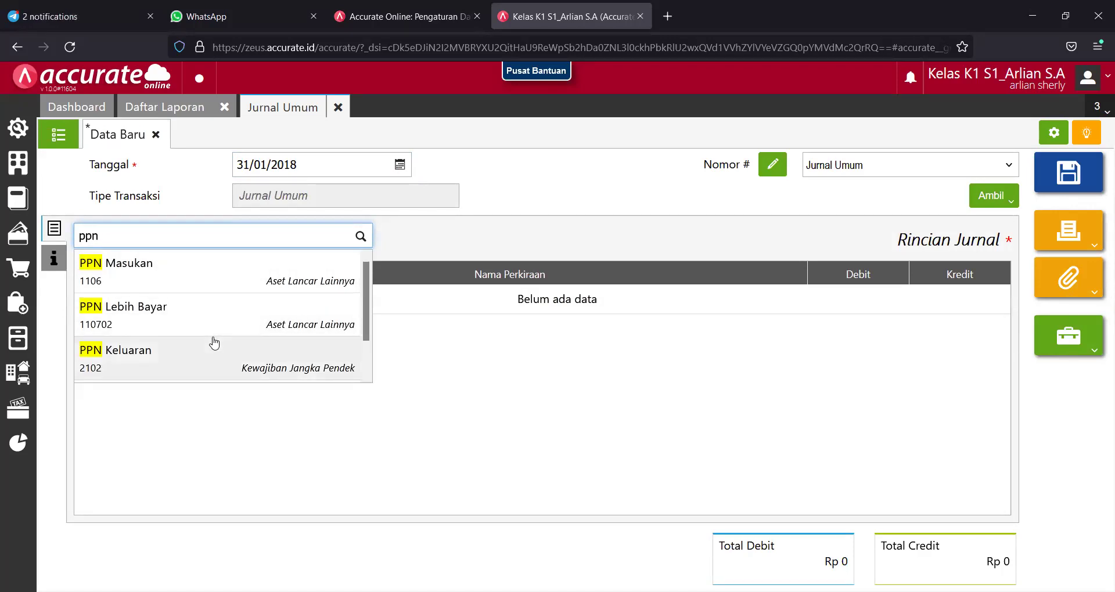
left_click(215, 344)
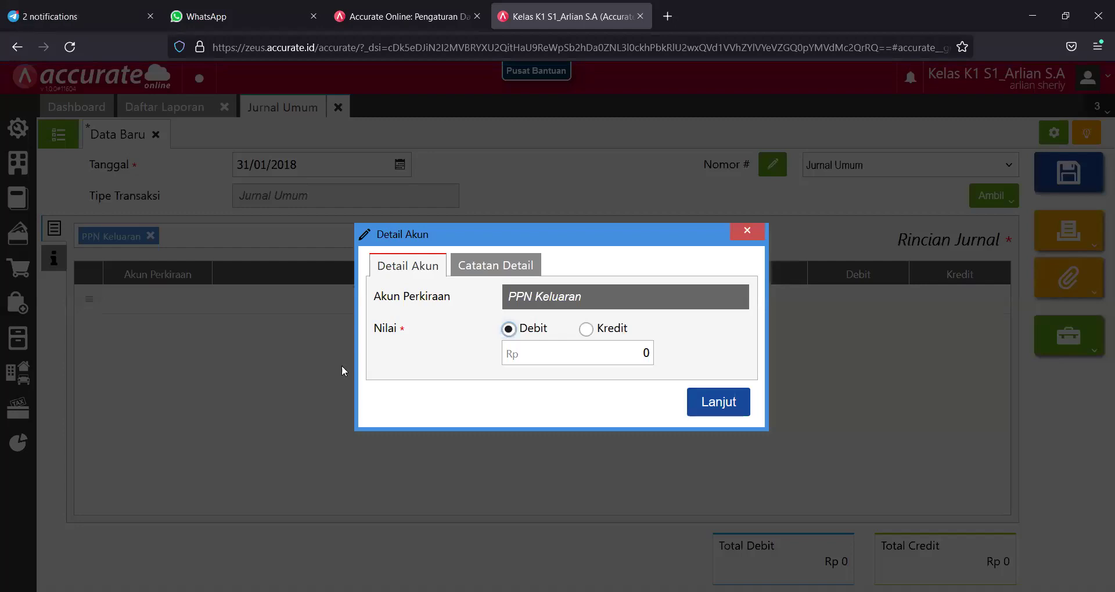
left_click(644, 352)
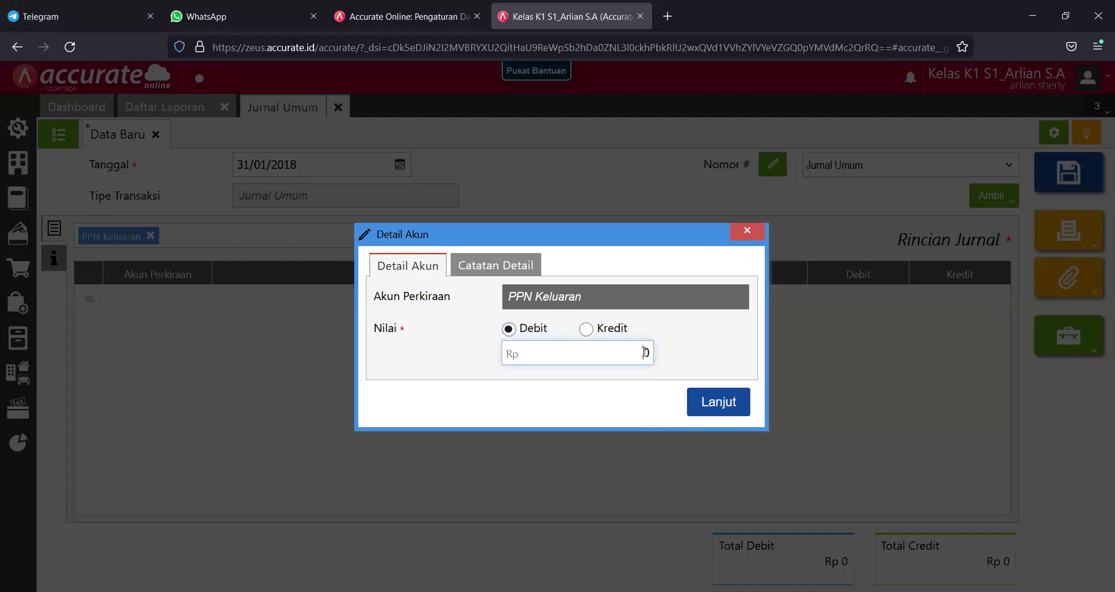
double_click(645, 353)
left_click(743, 237)
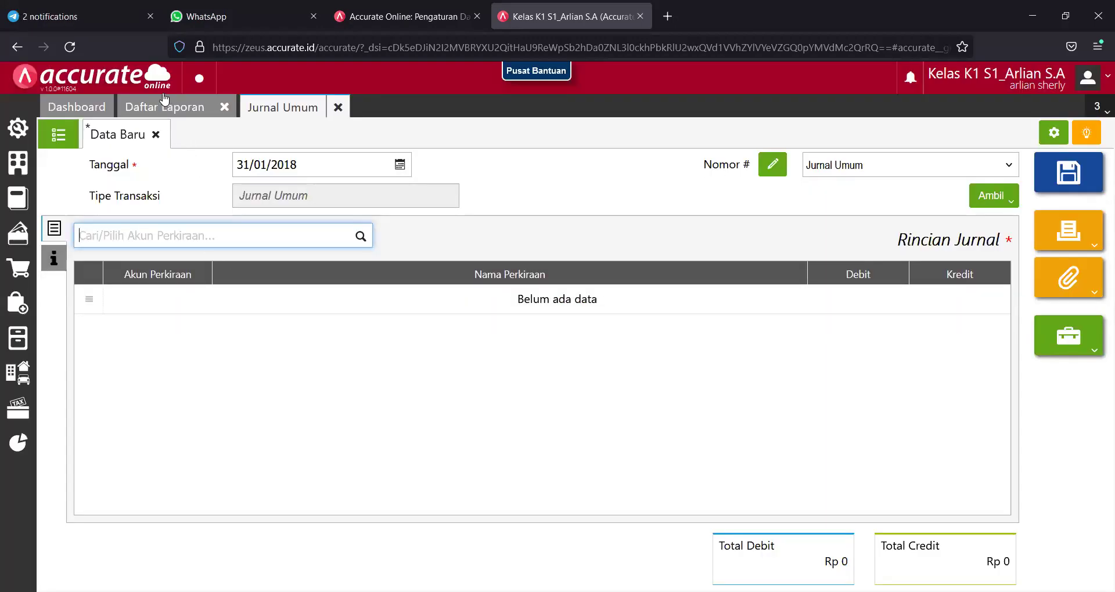
Recheck the PPN Keluaran and PPN Masukan totals in the open Rekonsiliasi PPN report.
left_click(160, 112)
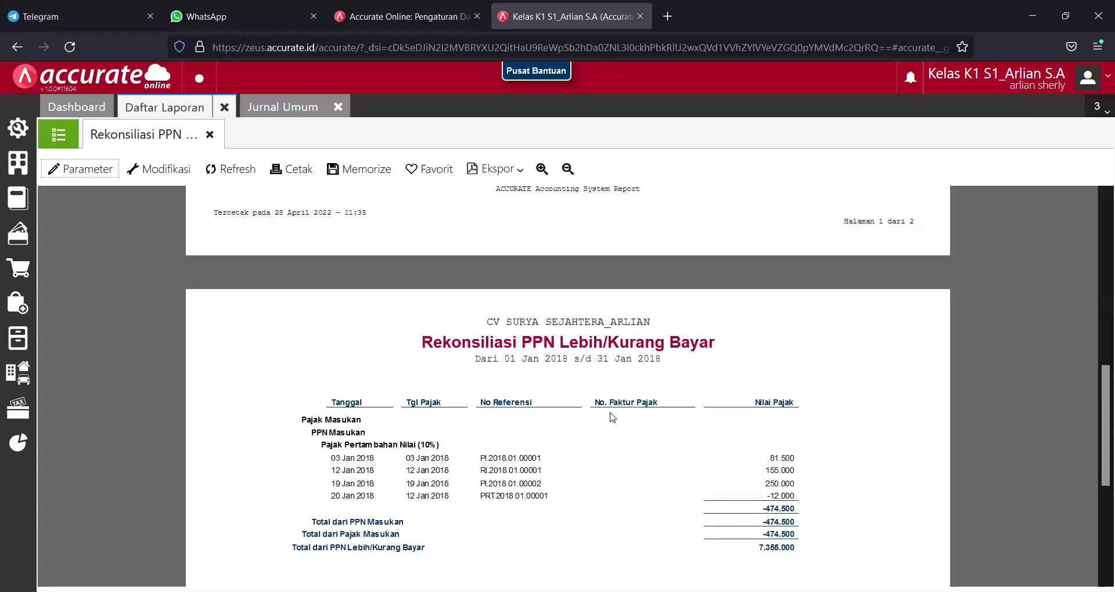
scroll(613, 417, "up", 2)
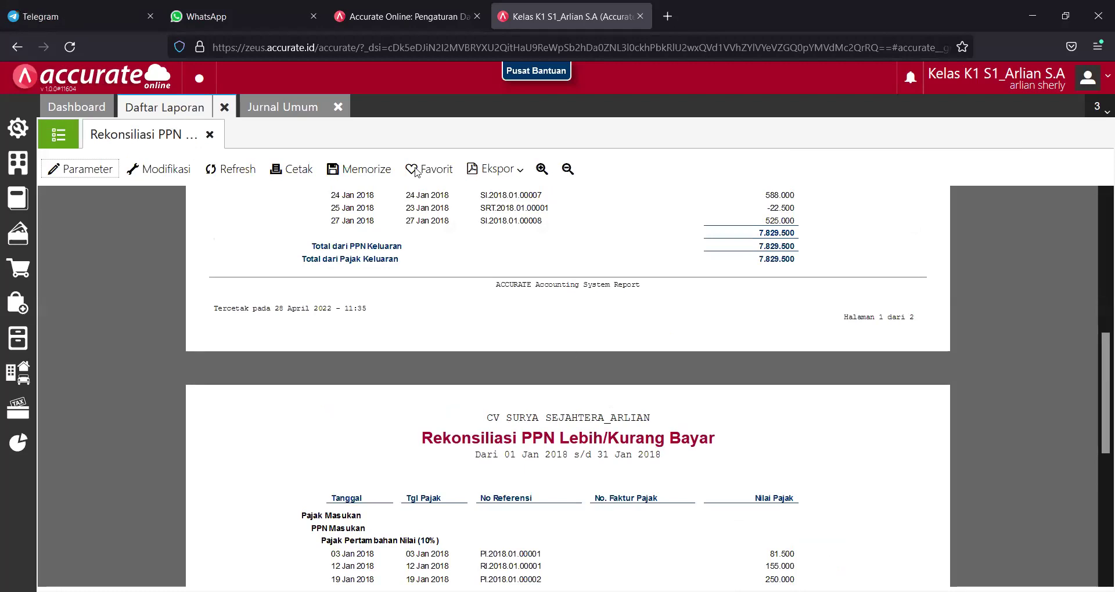
left_click(281, 106)
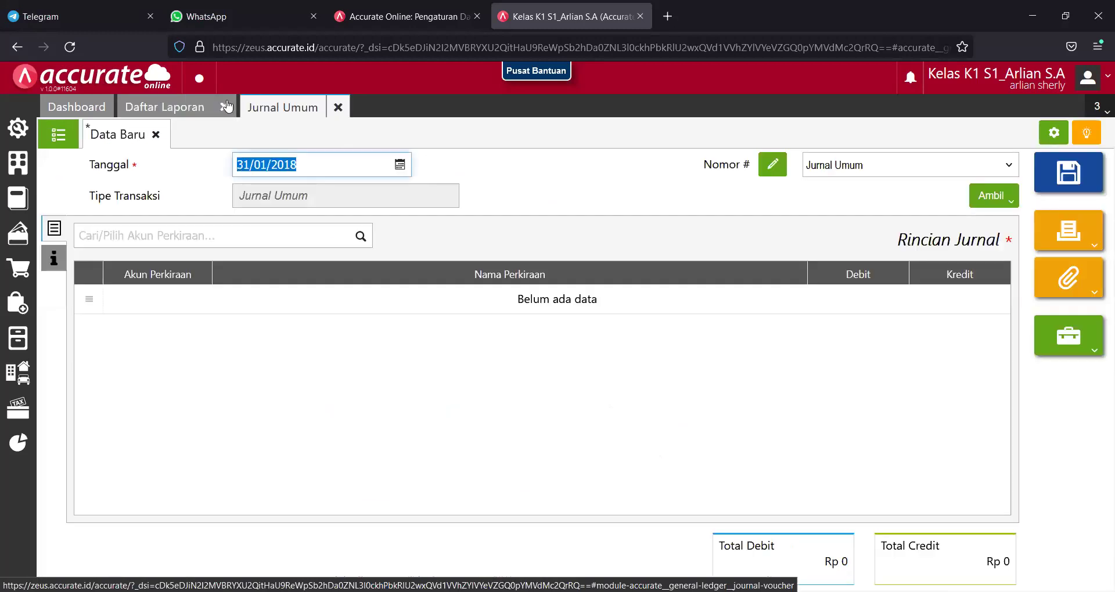
left_click(161, 109)
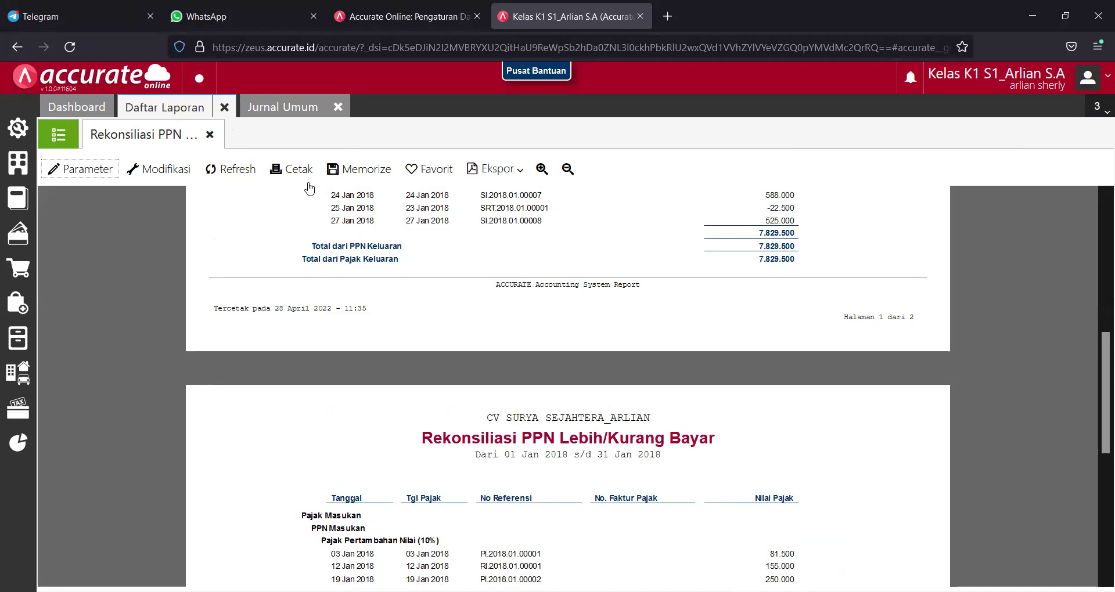
scroll(470, 424, "down", 3)
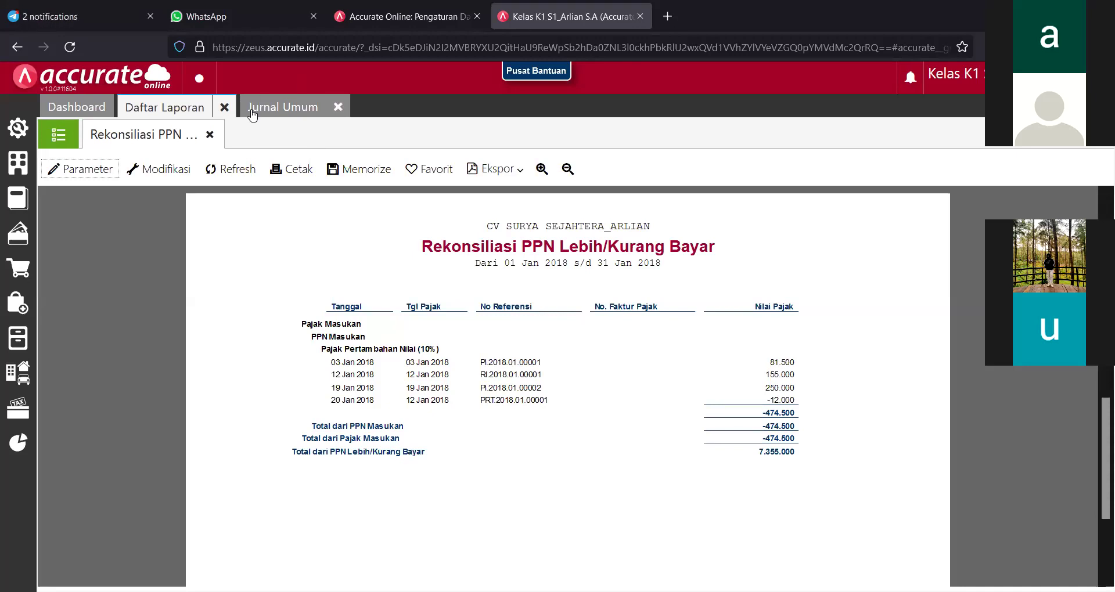
Return to the Jurnal Umum entry and add a PPN Keluaran line with a Debit of Rp 7.829.500.
left_click(270, 108)
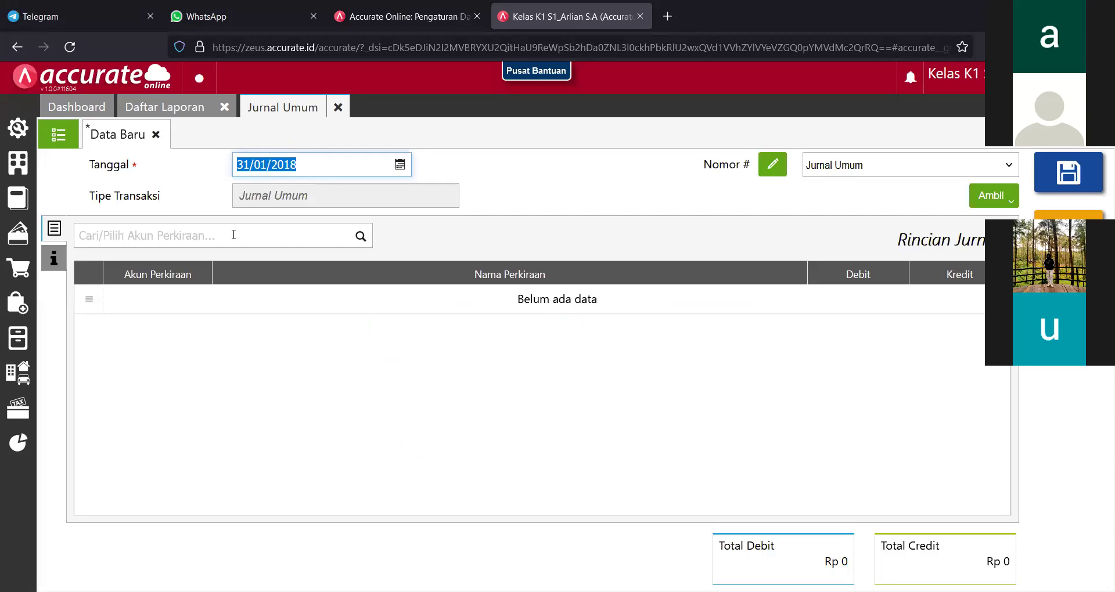
left_click(327, 73)
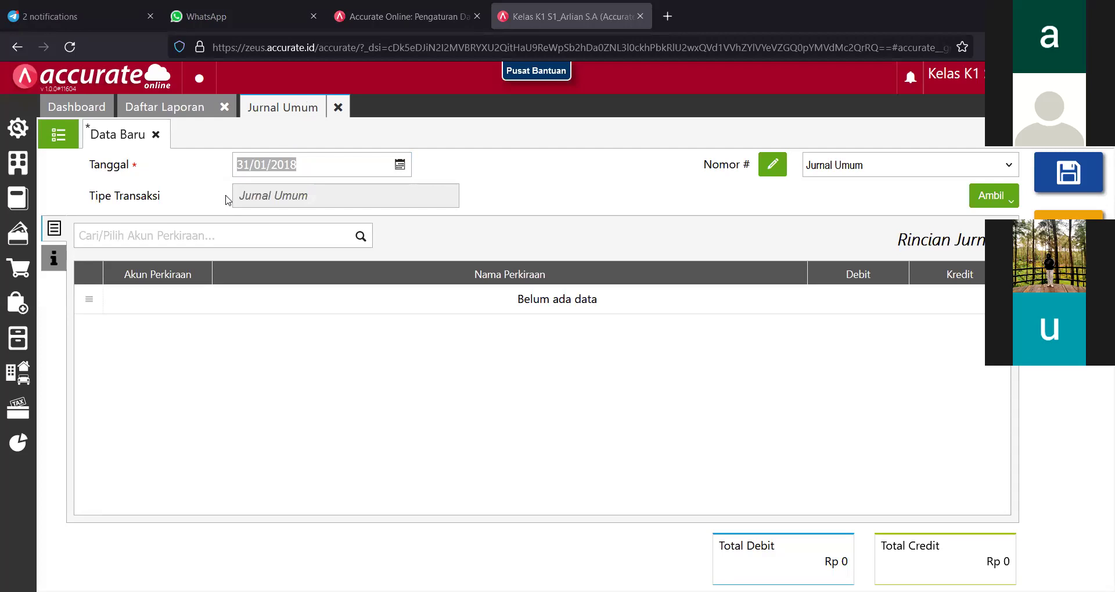
left_click(213, 236)
type("ppn")
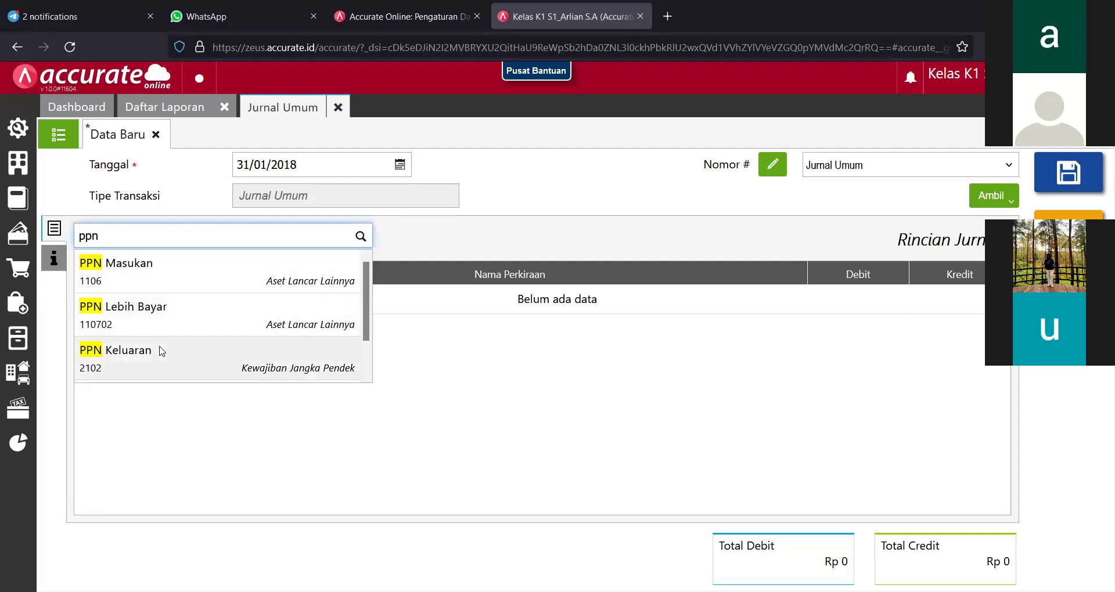
left_click(334, 372)
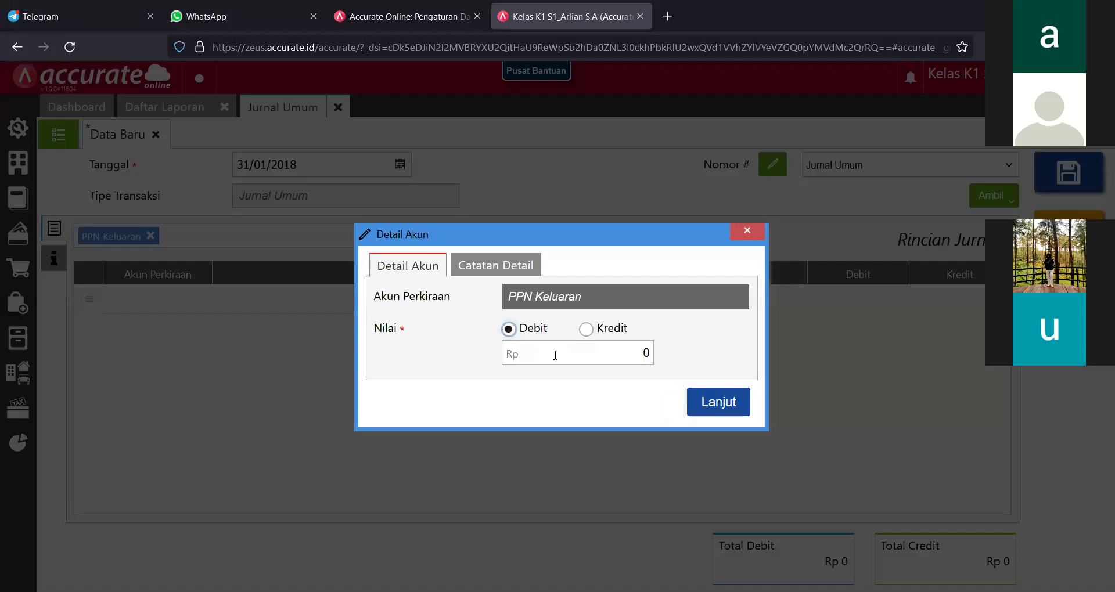
left_click(559, 354)
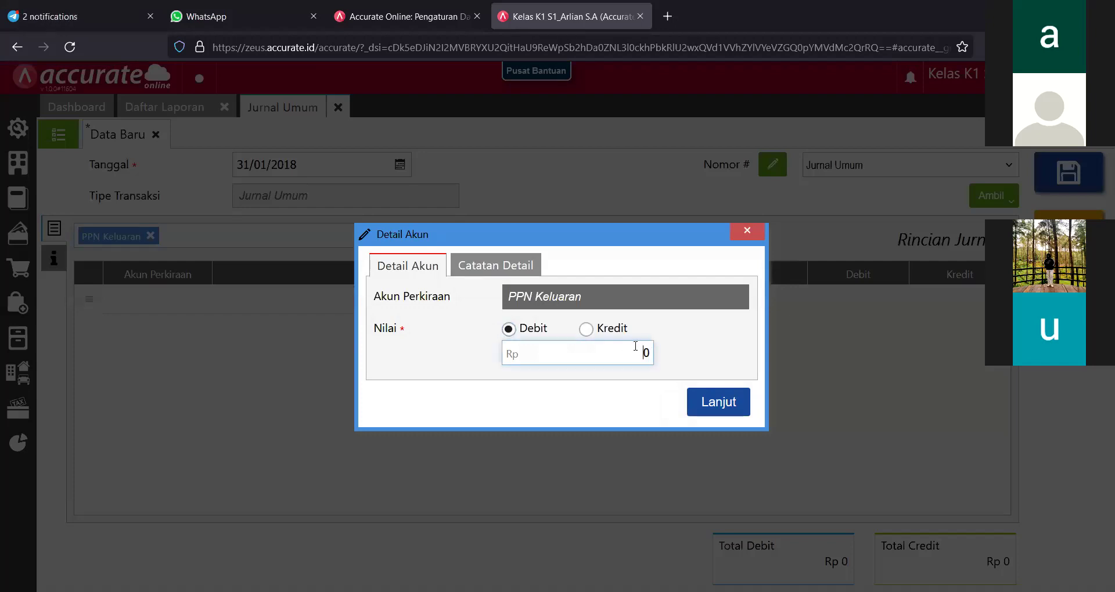
double_click(654, 348)
type("7.829.500")
left_click(717, 403)
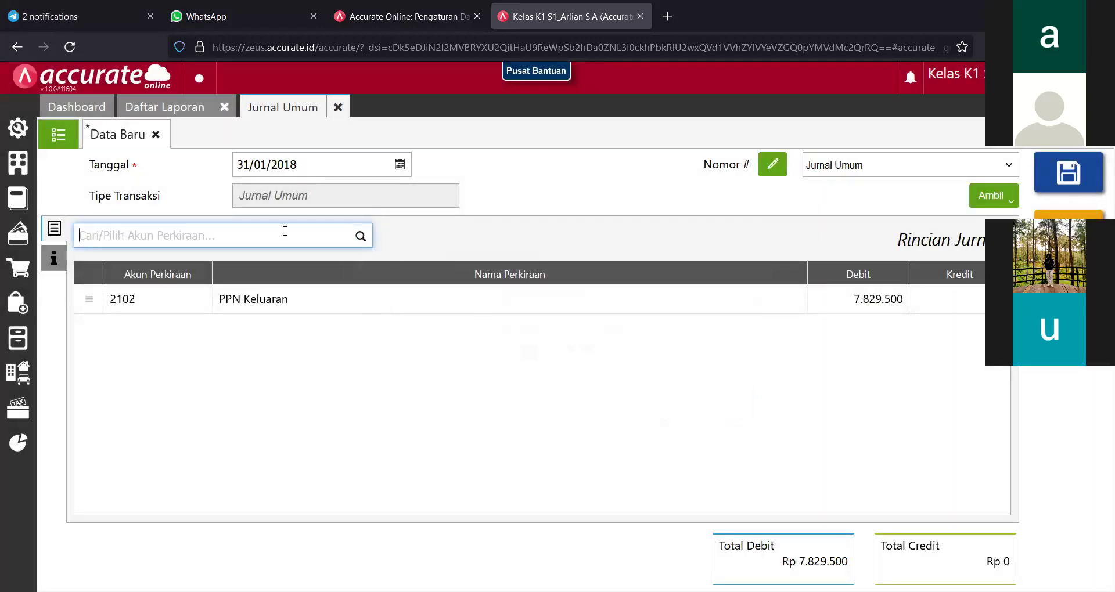
Add a PPN Masukan line to the journal with a Kredit of Rp 474.500.
type("ppn")
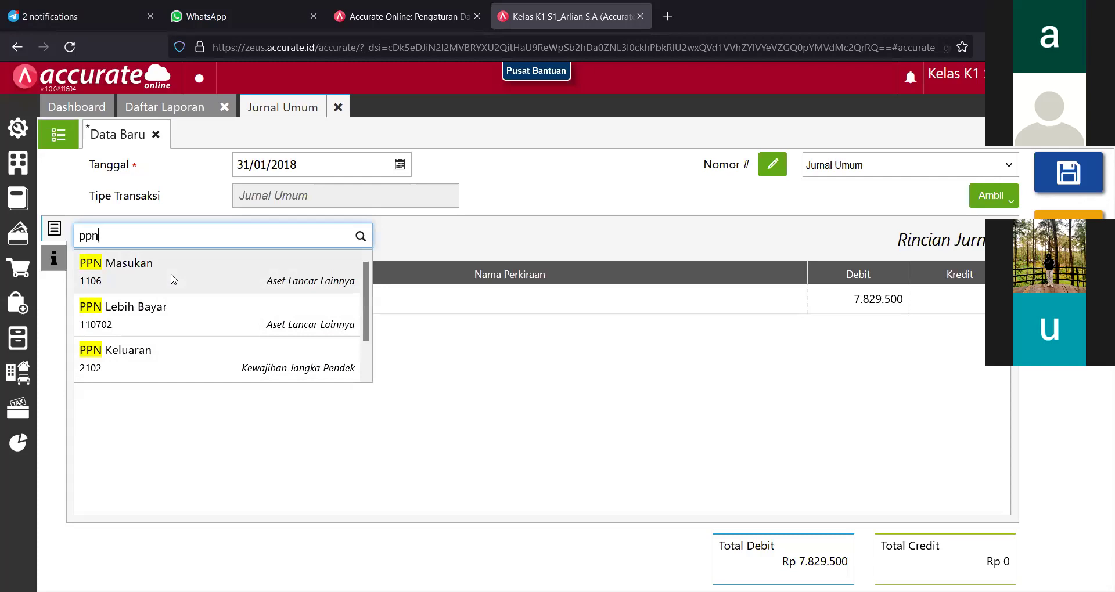
left_click(173, 279)
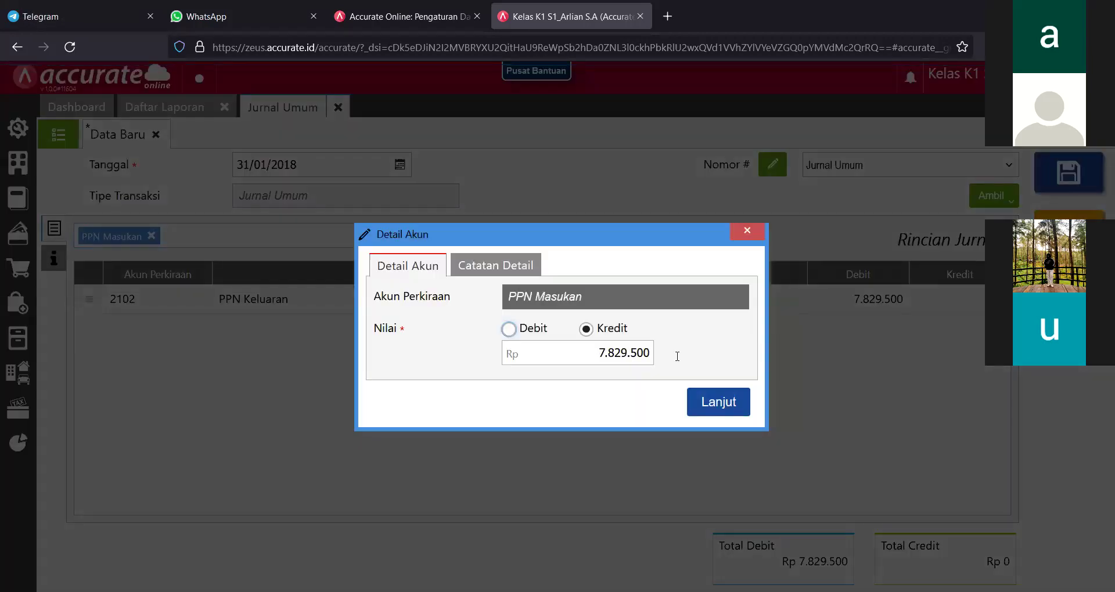
key("Tab")
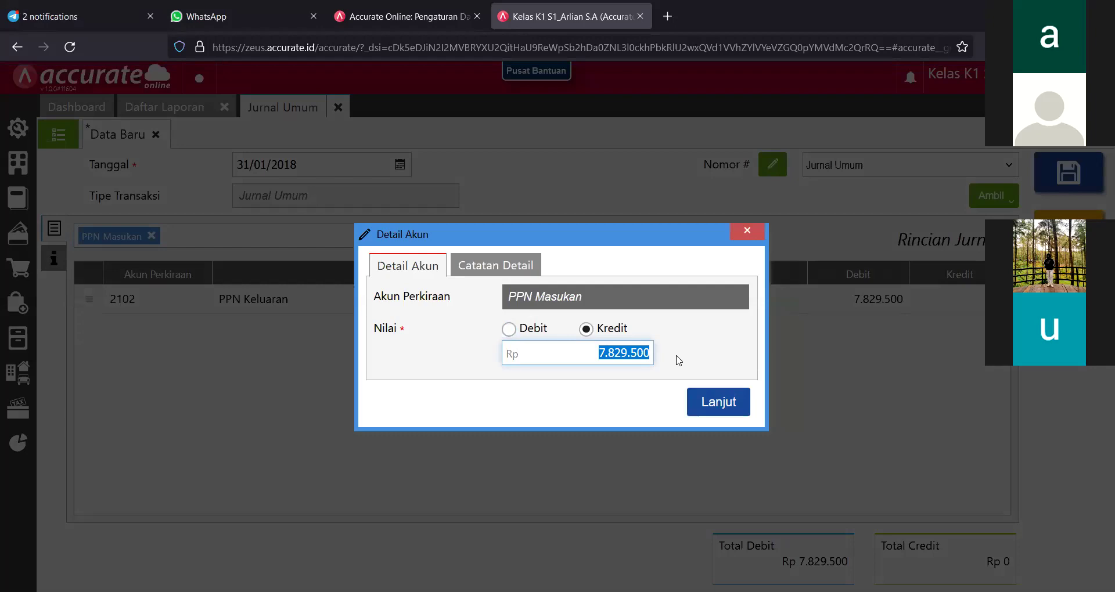
key("BackSpace")
type("474.")
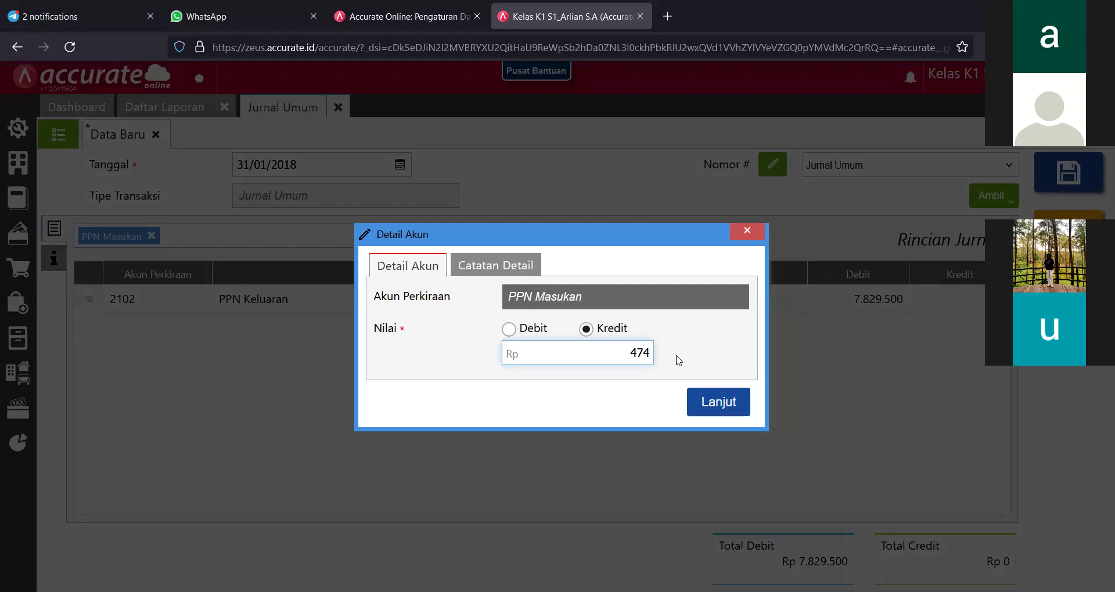
type("500")
left_click(719, 406)
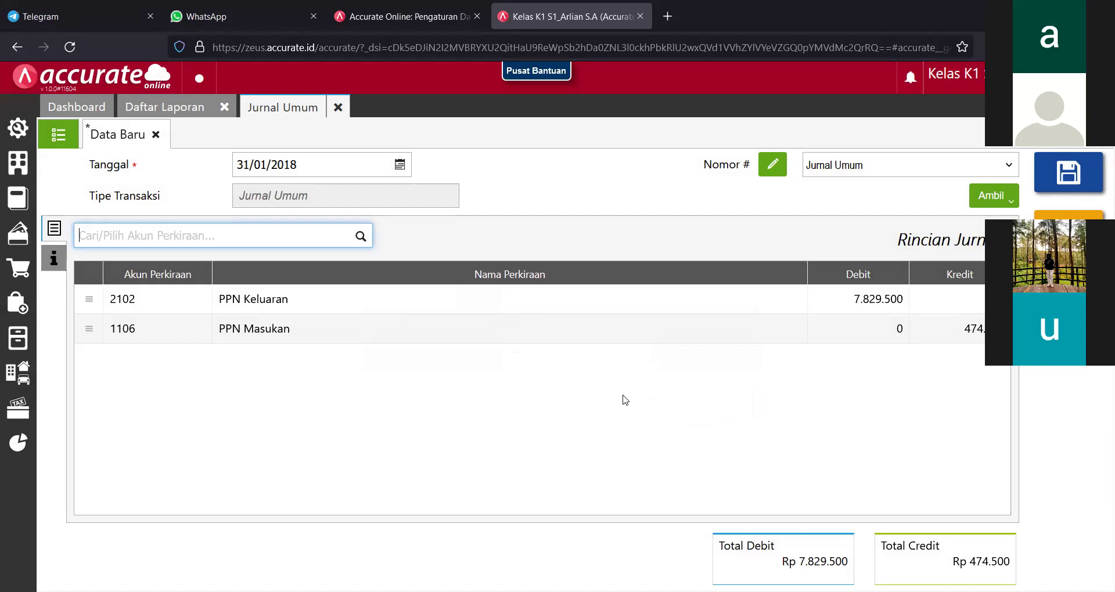
Add a PPN Kurang Bayar line to the journal with a Kredit of Rp 7.355.000.
type("p")
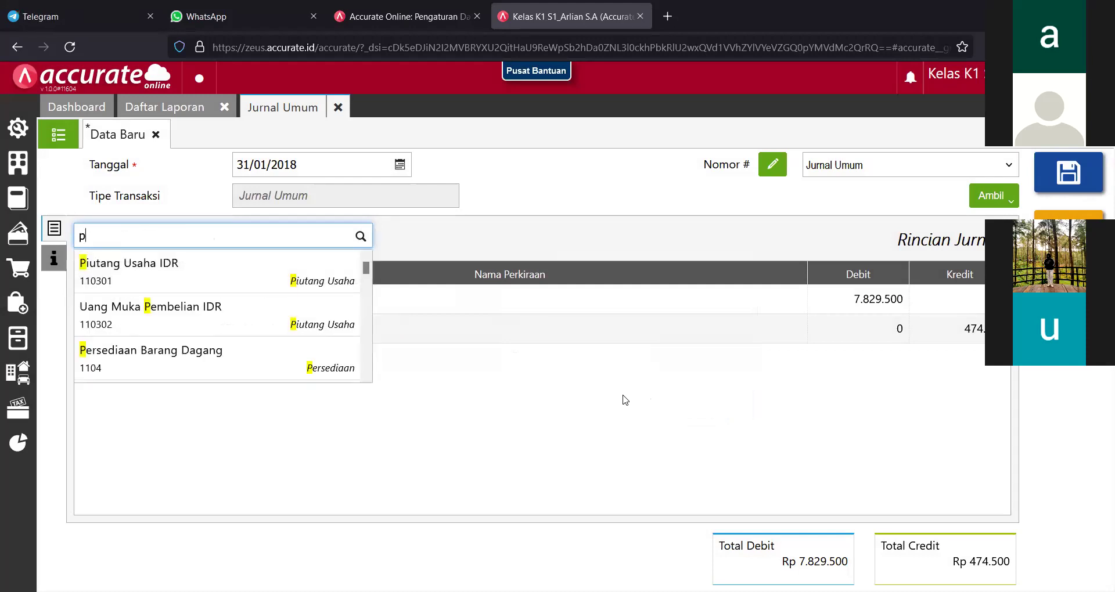
type("pn")
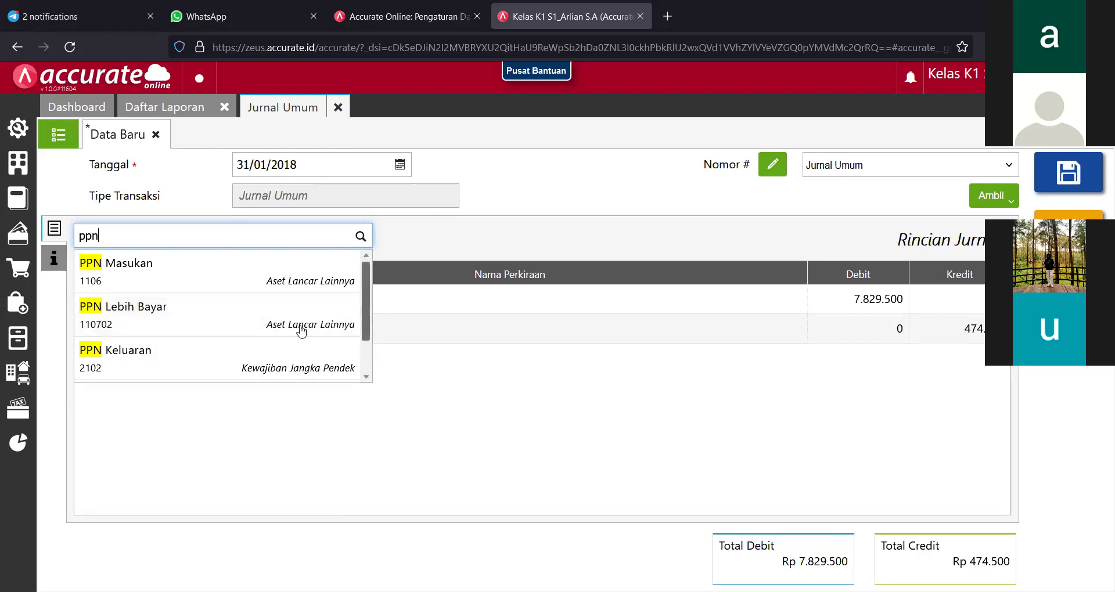
scroll(261, 349, "down", 1)
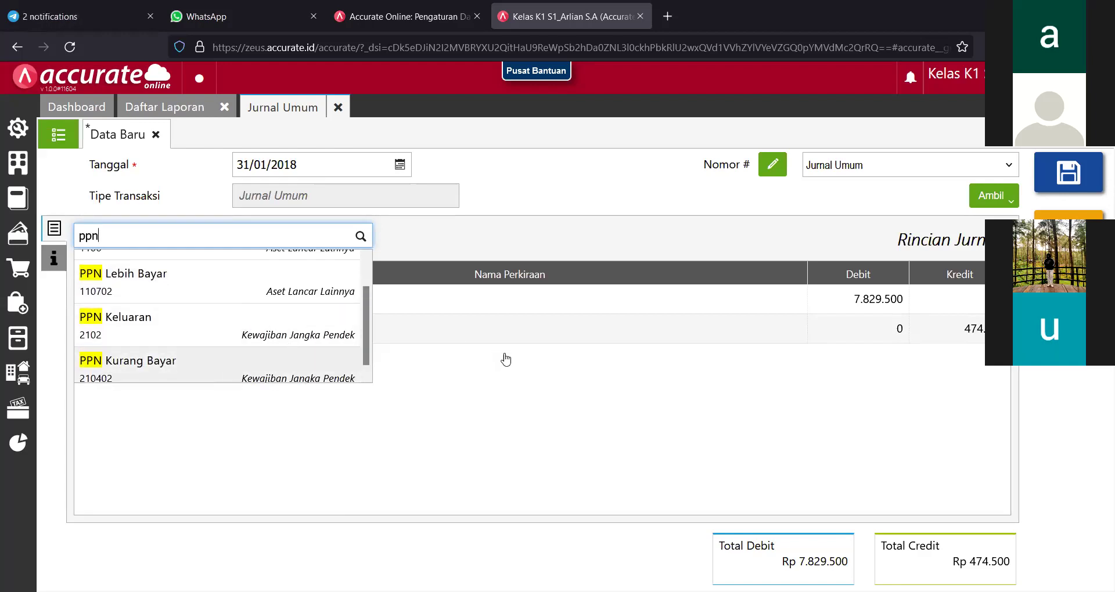
key("Return")
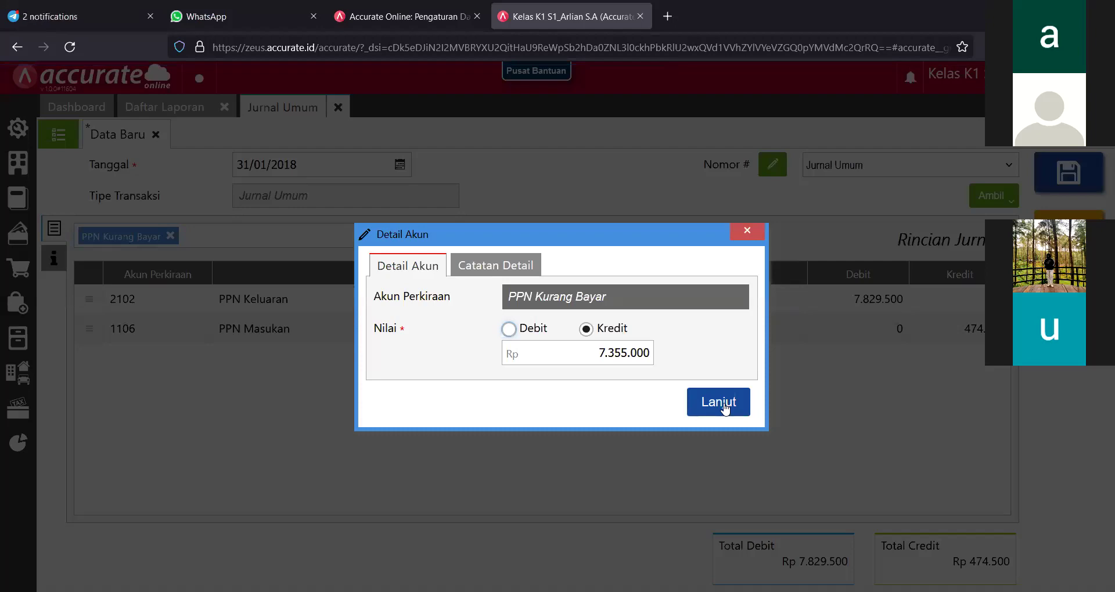
left_click(725, 408)
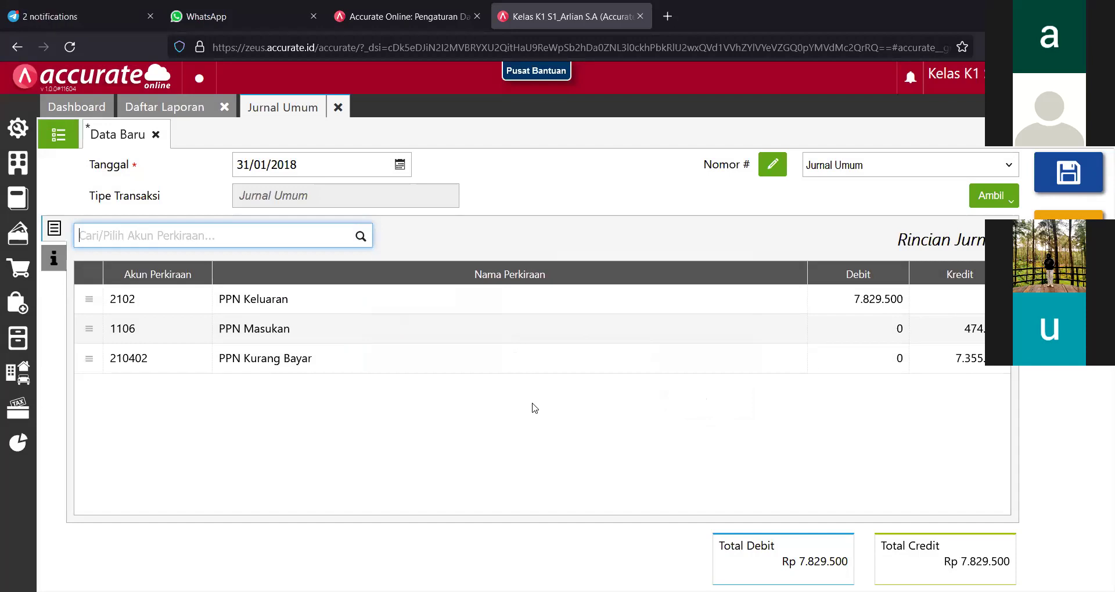
Enter "Rekonsiliasi PPN Bulan Januari 2018" as the journal's Keterangan.
left_click(51, 261)
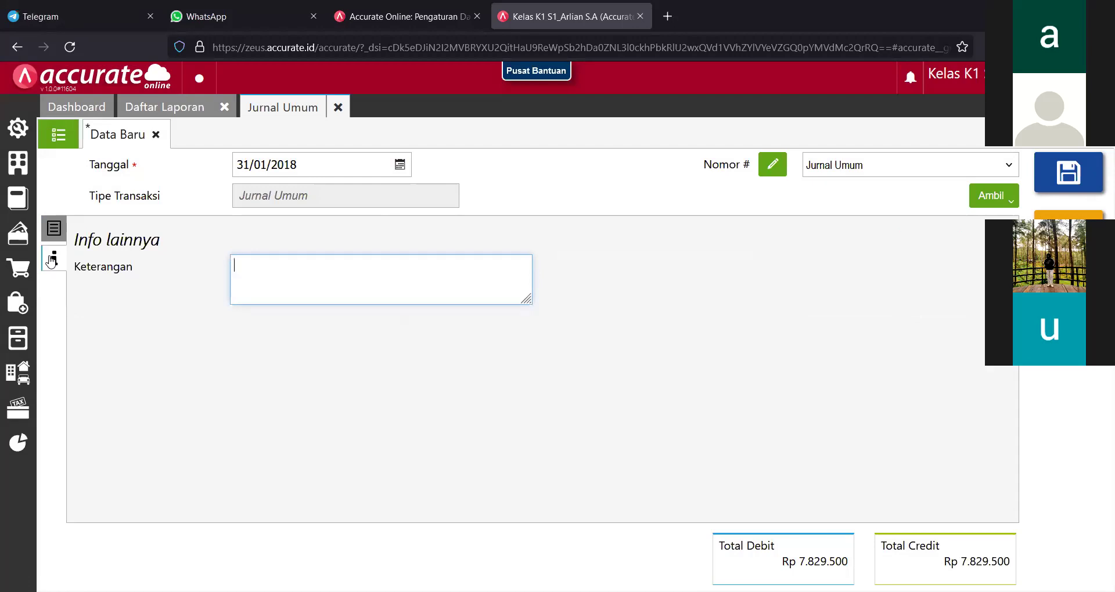
type("Rekonsiliasi PPN")
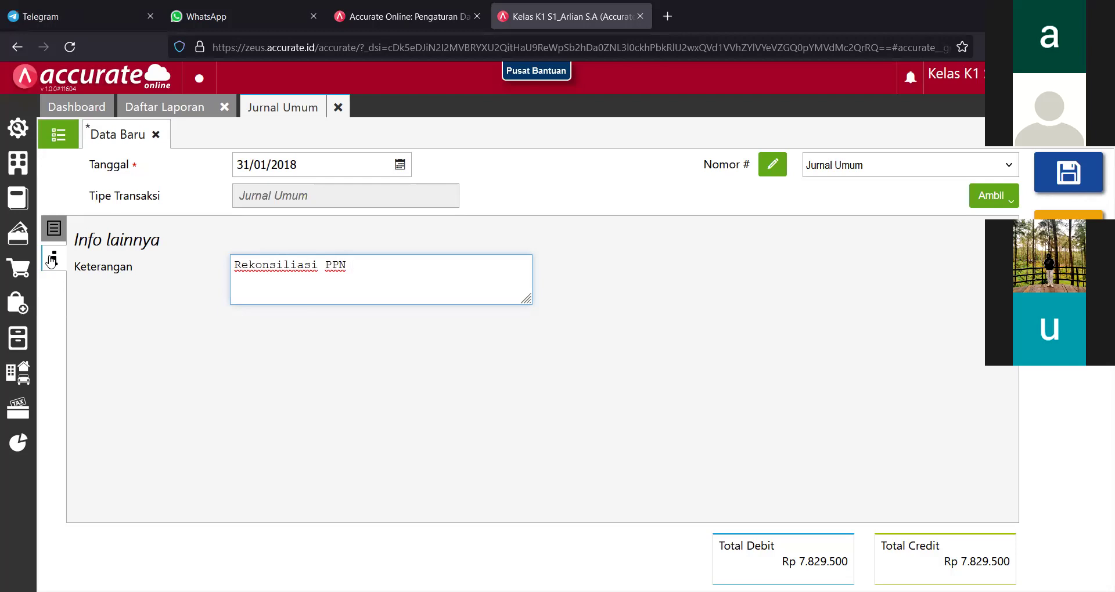
type(" Bulan Januari 2018")
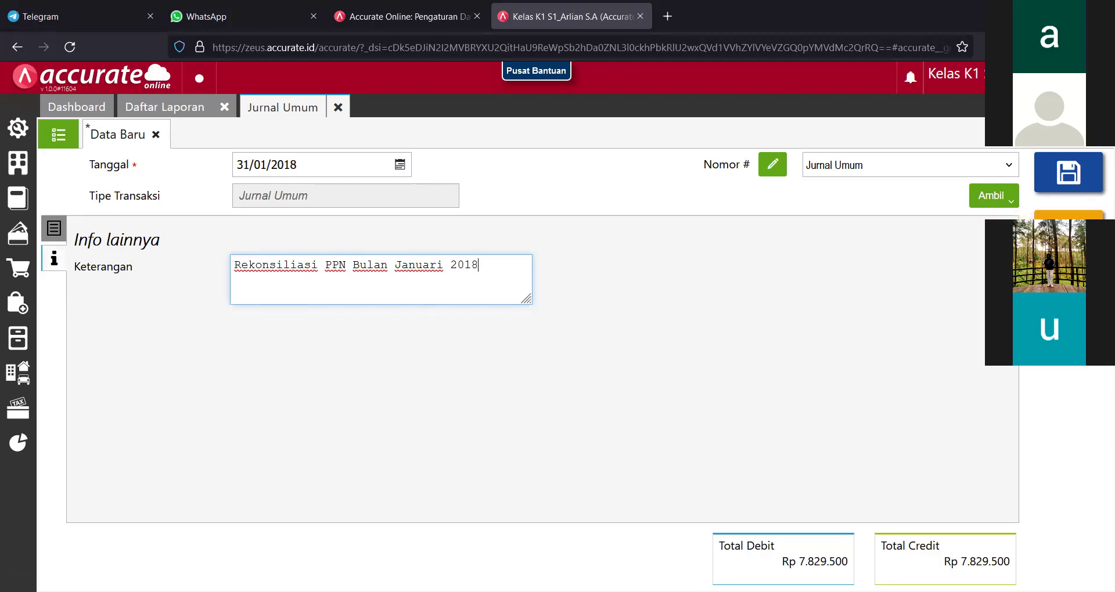
Save the journal with a print preview, and close the preview, the Jurnal Umum form and the Daftar Laporan report.
left_click(1068, 229)
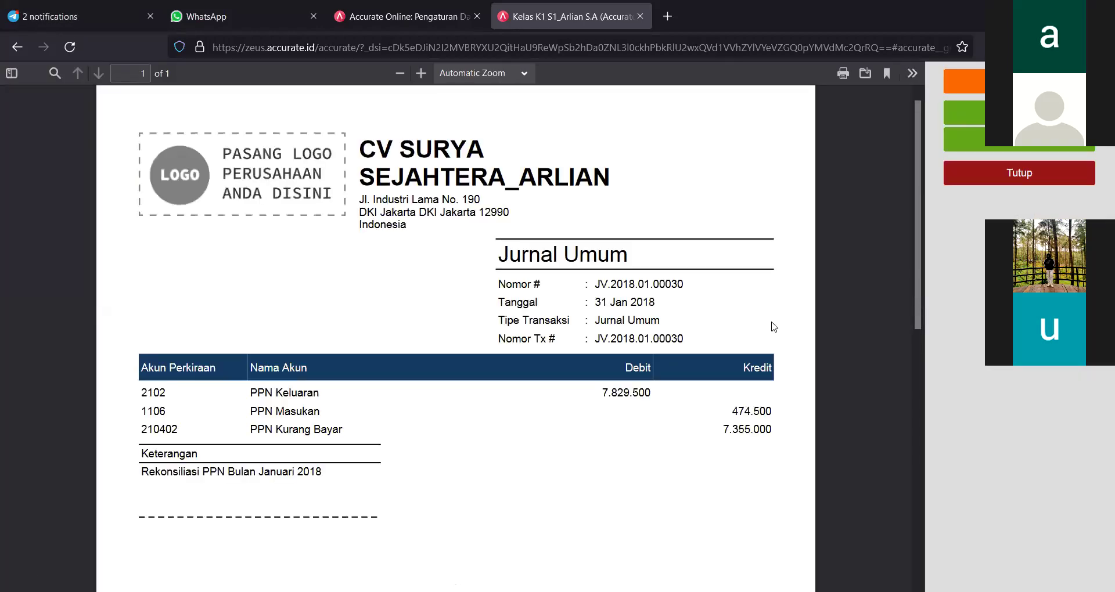
left_click(973, 180)
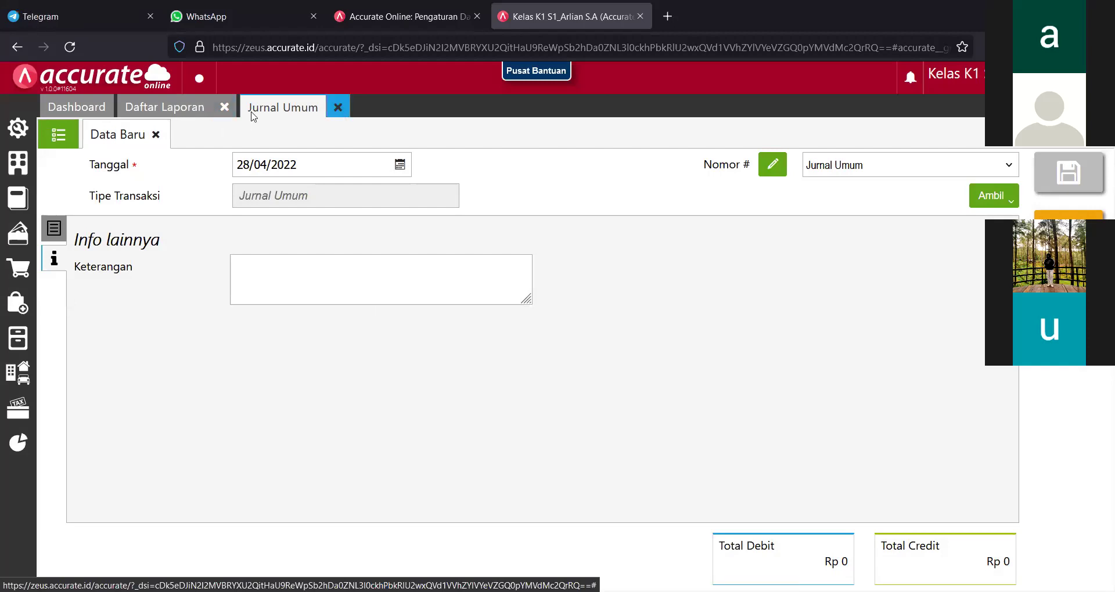
left_click(206, 115)
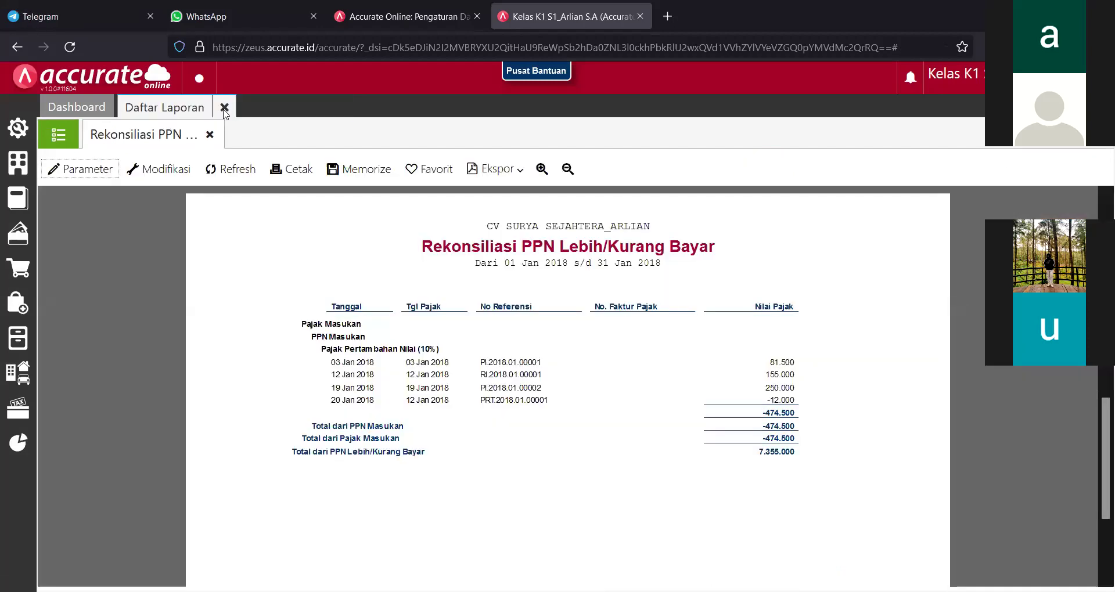
left_click(224, 109)
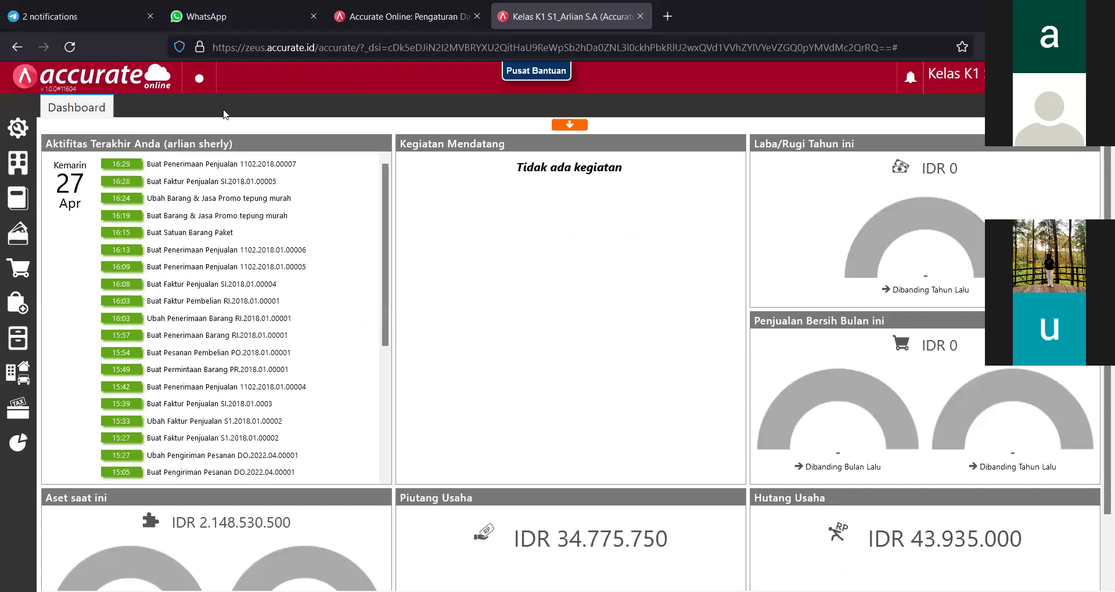
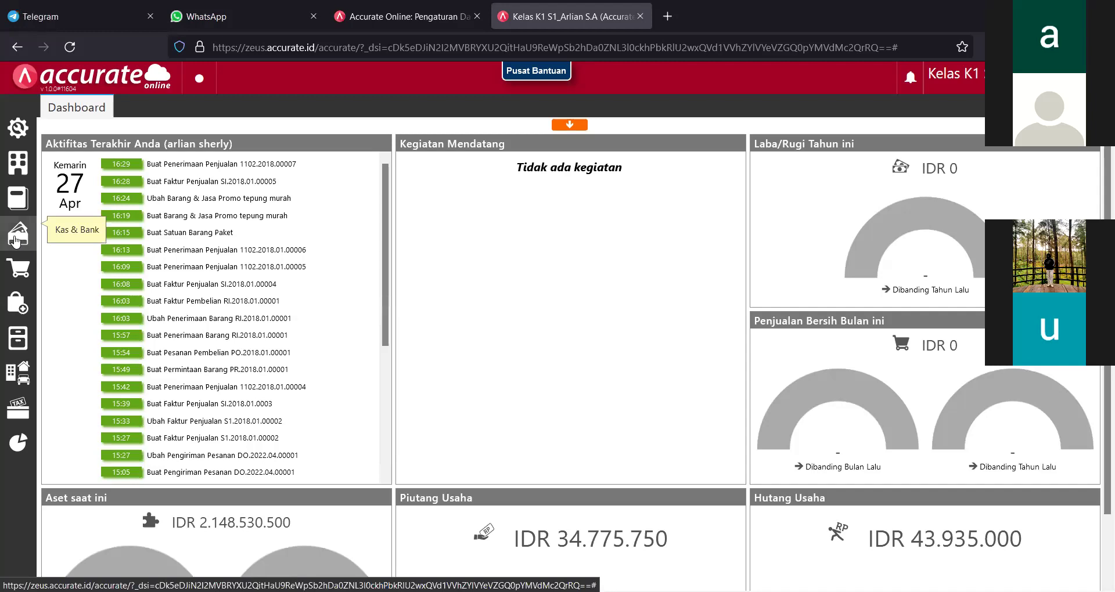
Start a new Pembayaran from Kas & Bank, paid from the Bank account and dated 31/01/2018.
left_click(16, 238)
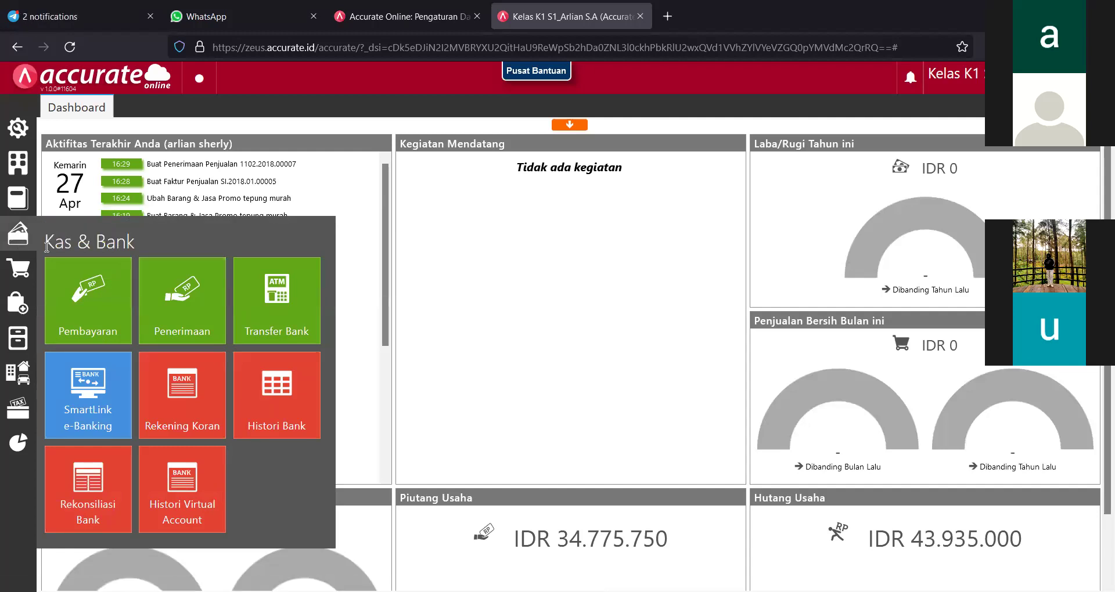
left_click(79, 296)
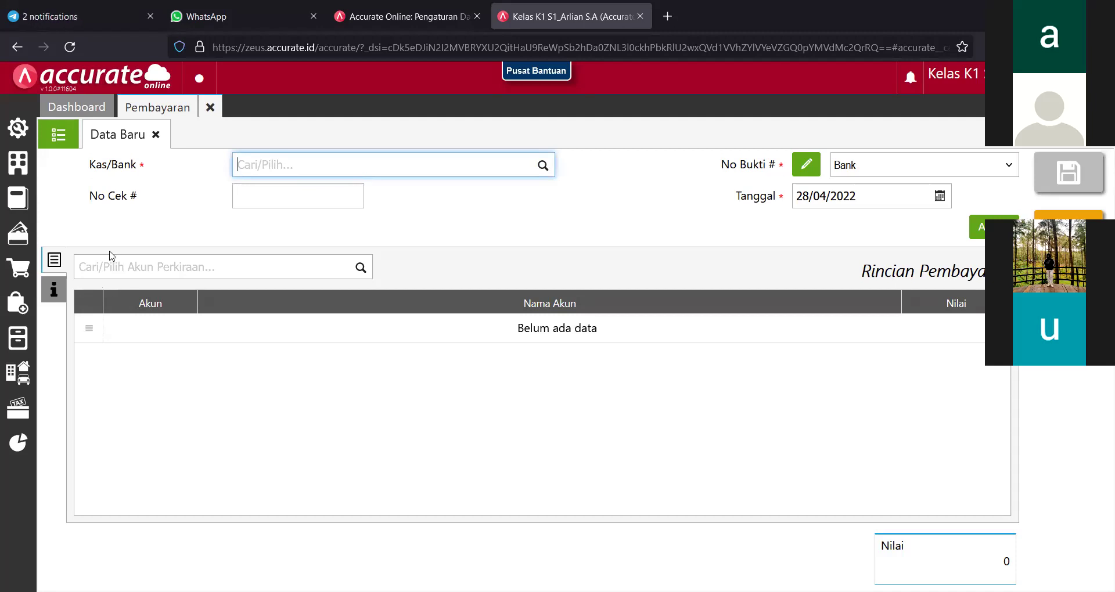
type("b")
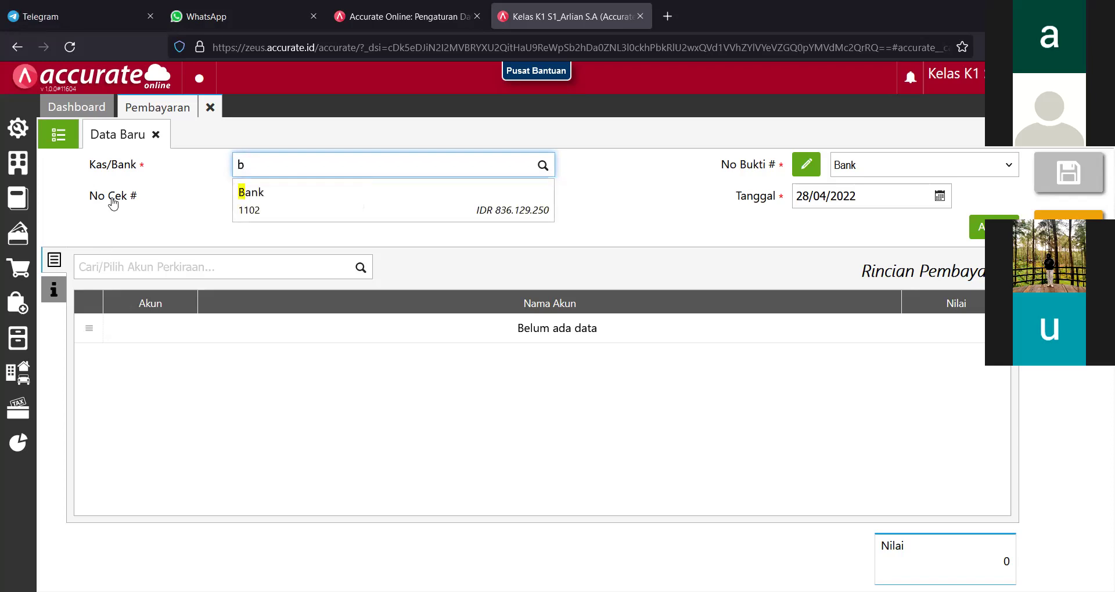
left_click(281, 208)
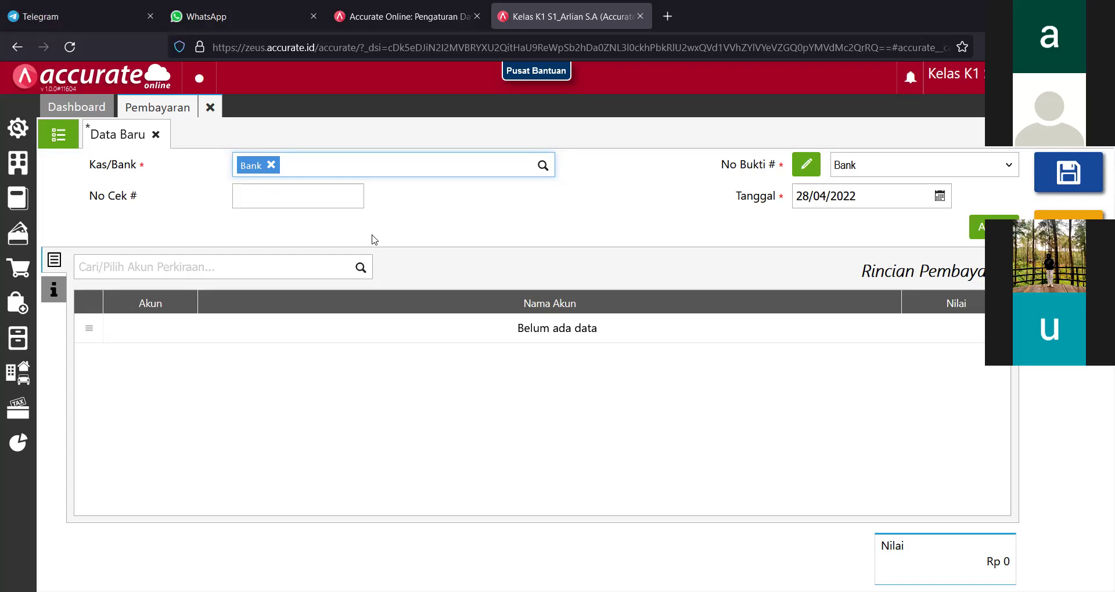
left_click(808, 197)
type("31/01/2018")
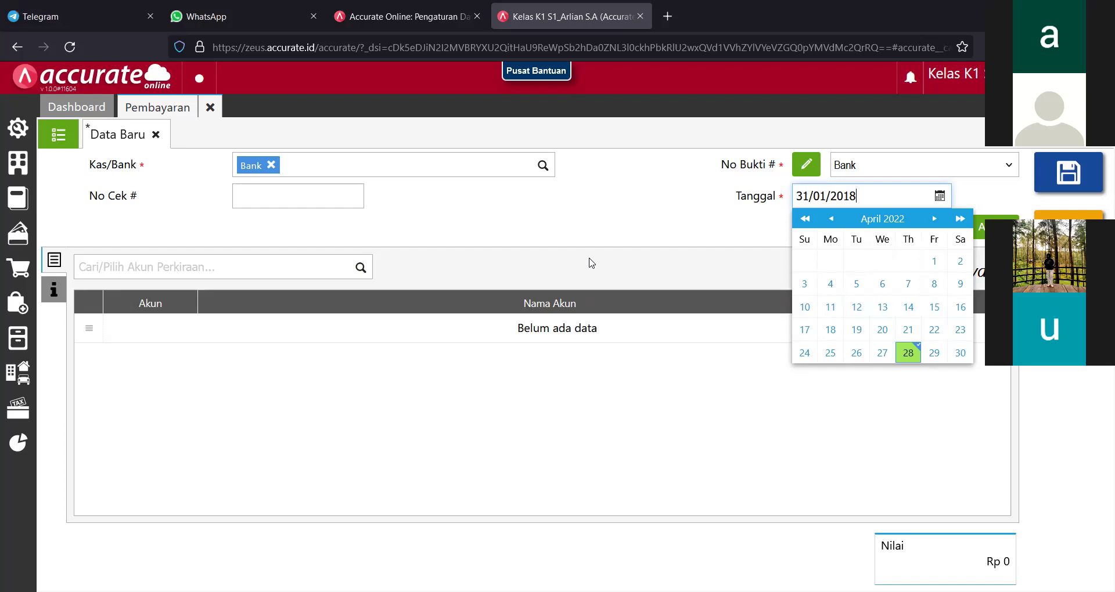
Add a Beban Listrik, Air & Telepon line to the payment with a Nilai of Rp 1.789.500.
left_click(180, 266)
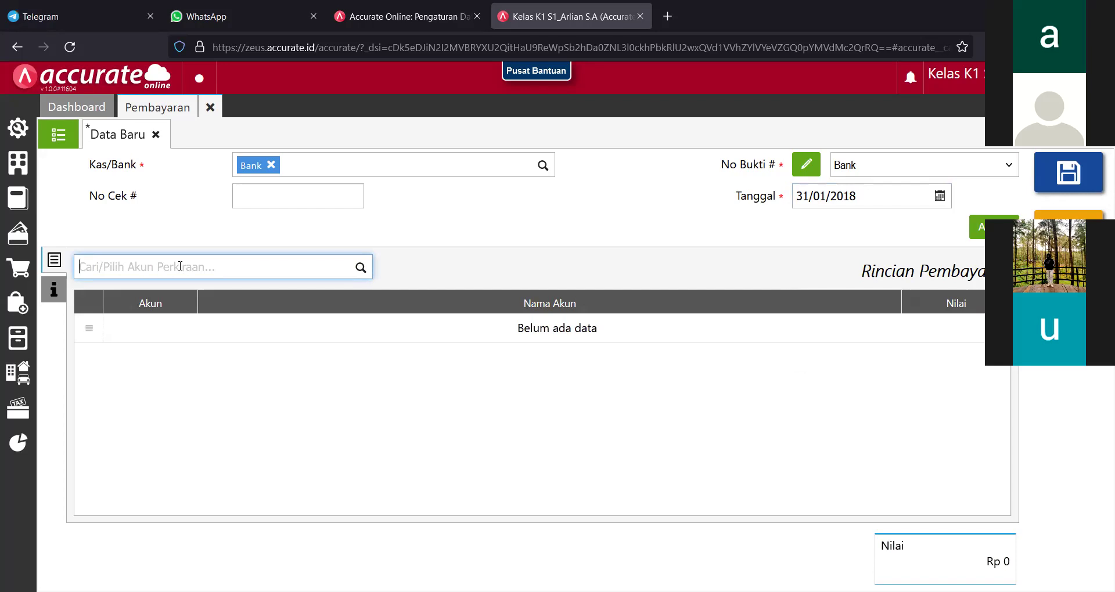
type("beban ")
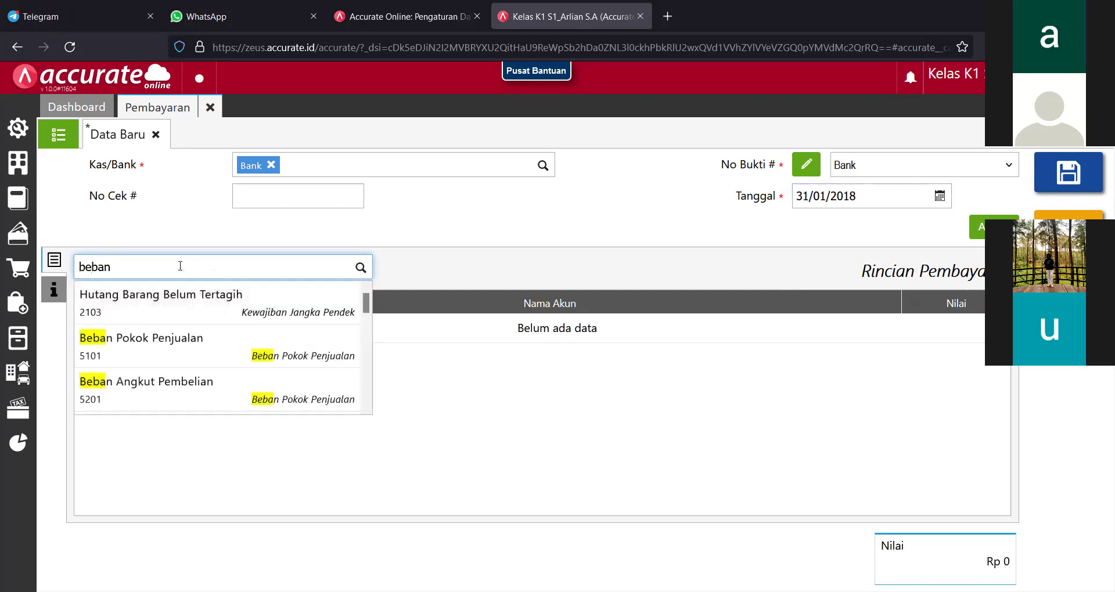
type("li")
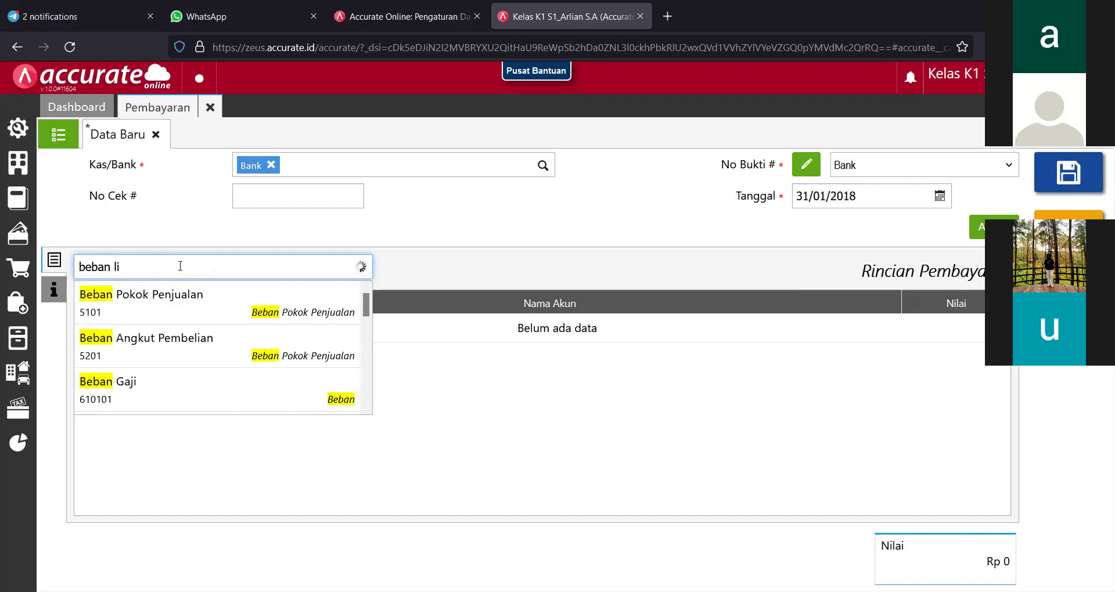
left_click(186, 293)
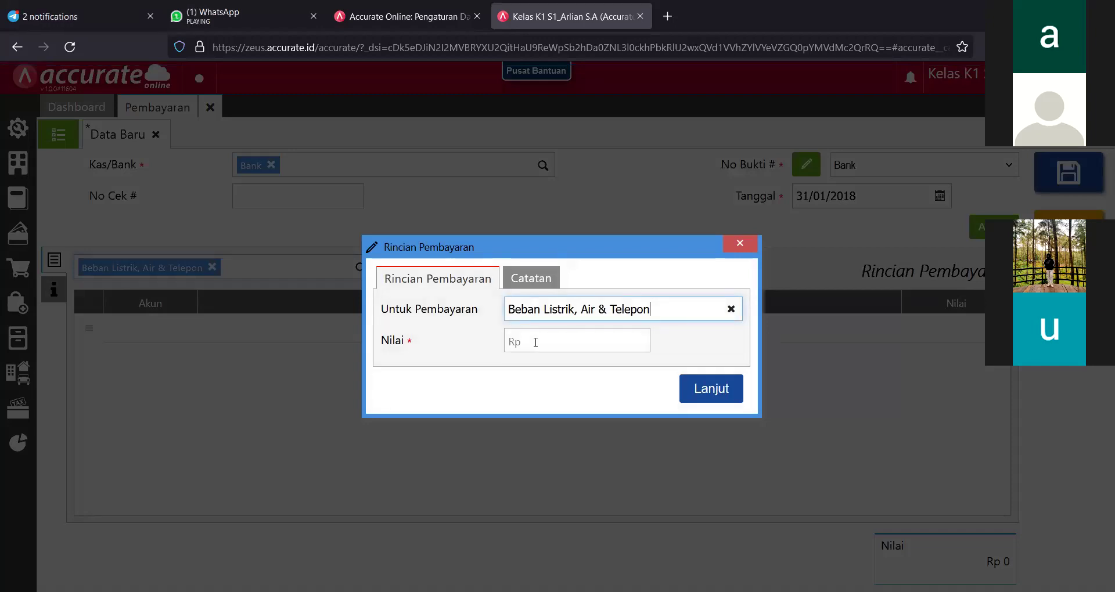
left_click(535, 342)
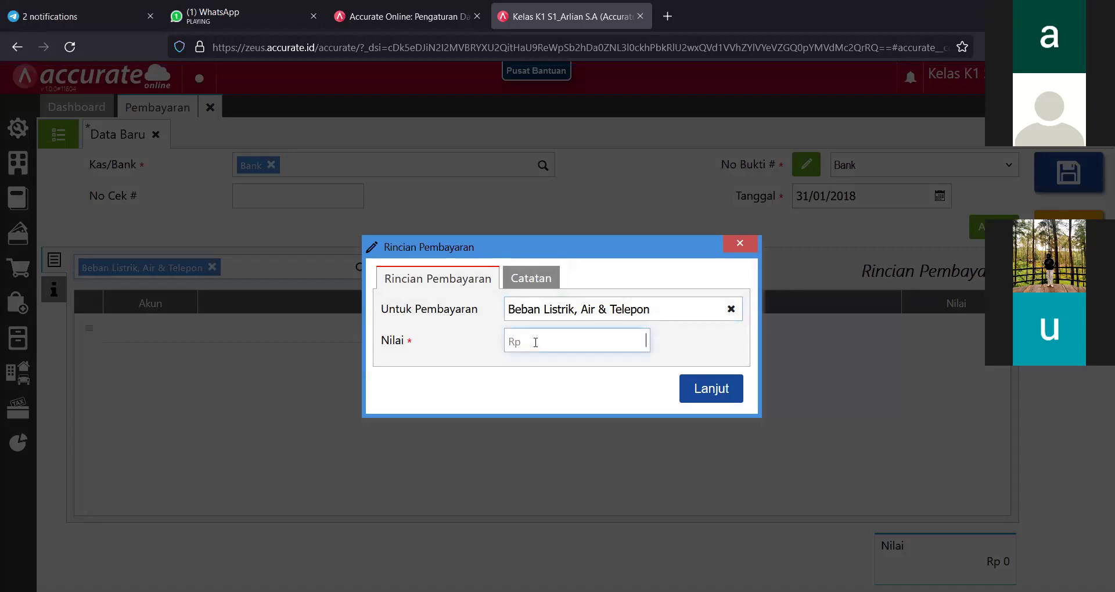
type("1.7")
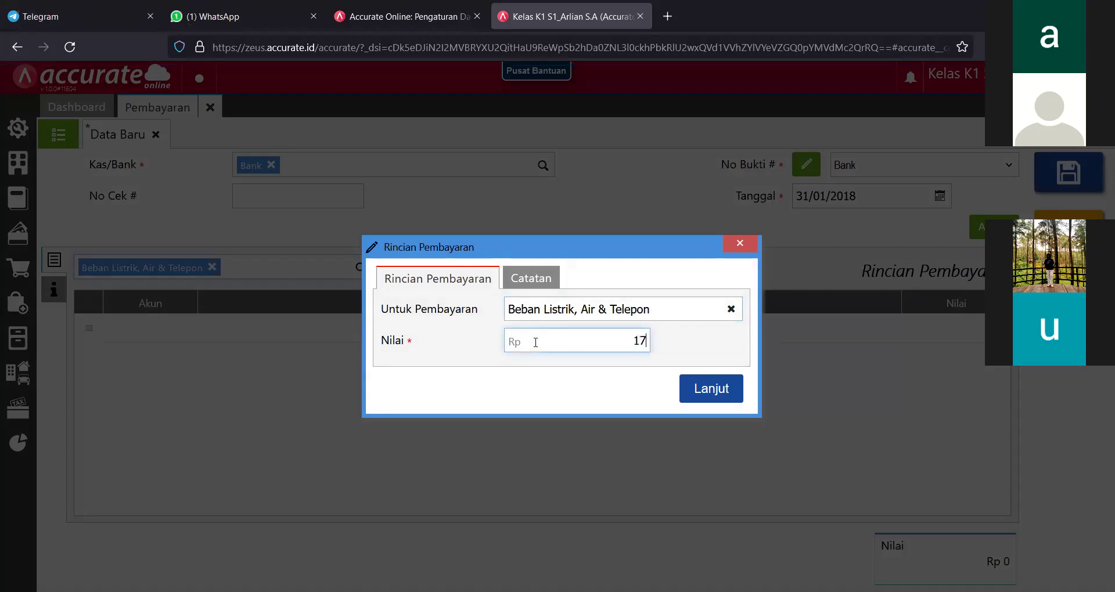
type("89.500")
left_click(699, 392)
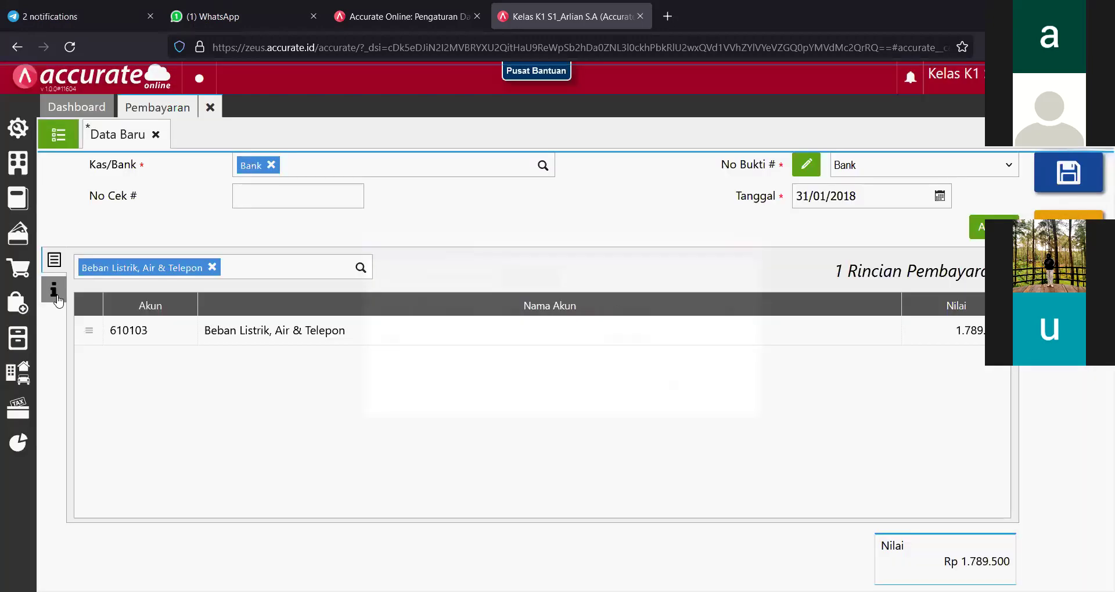
Enter "Pembayaran listrik, air, dan telepon" as the payment's Catatan.
left_click(54, 290)
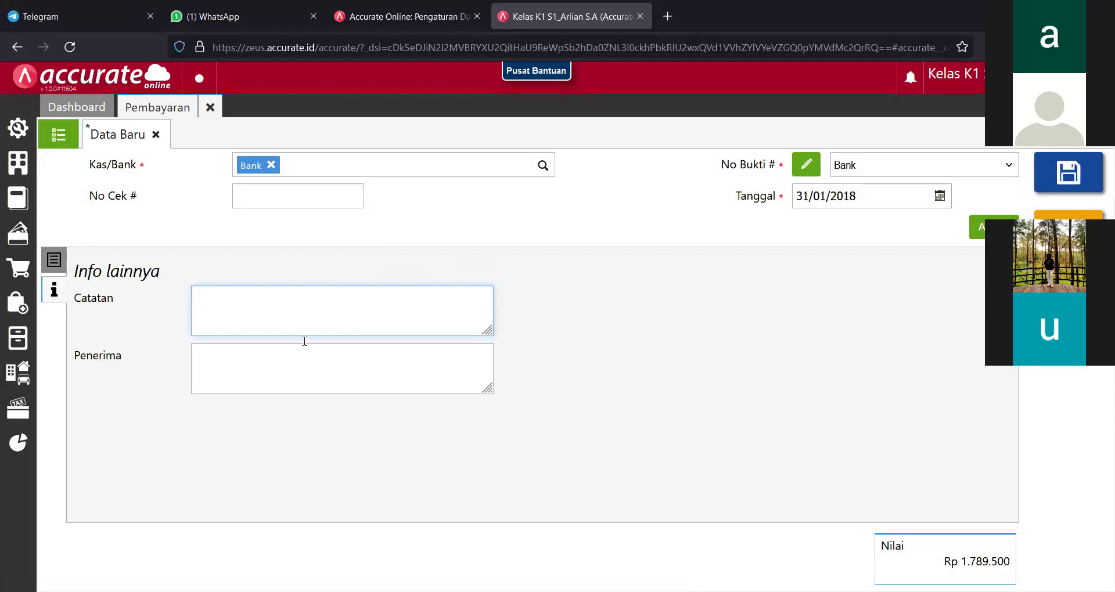
type("Pembayaran ")
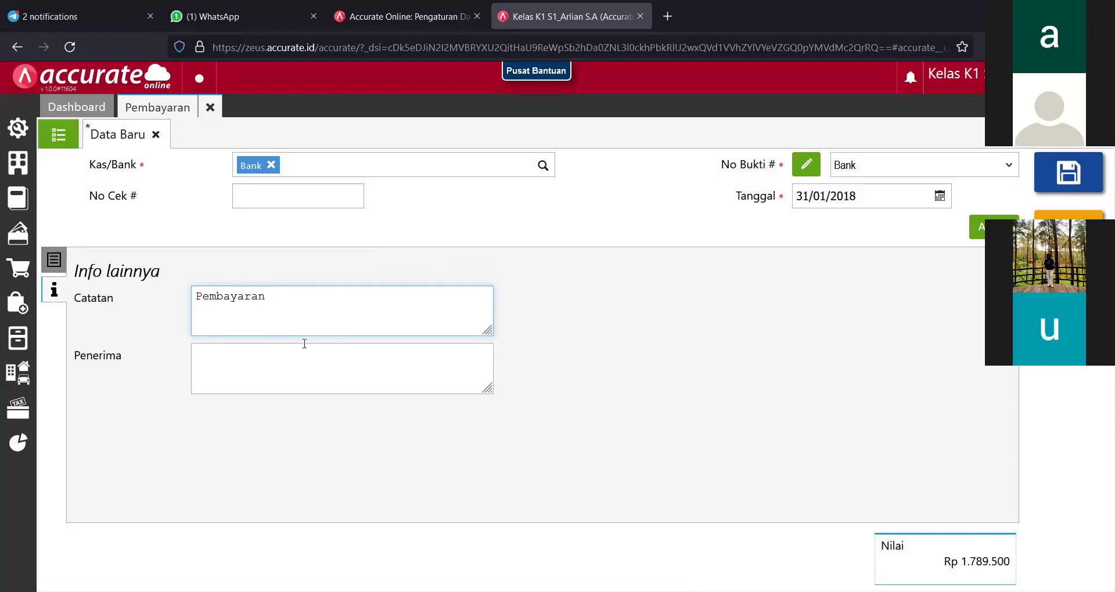
type("listrik, air")
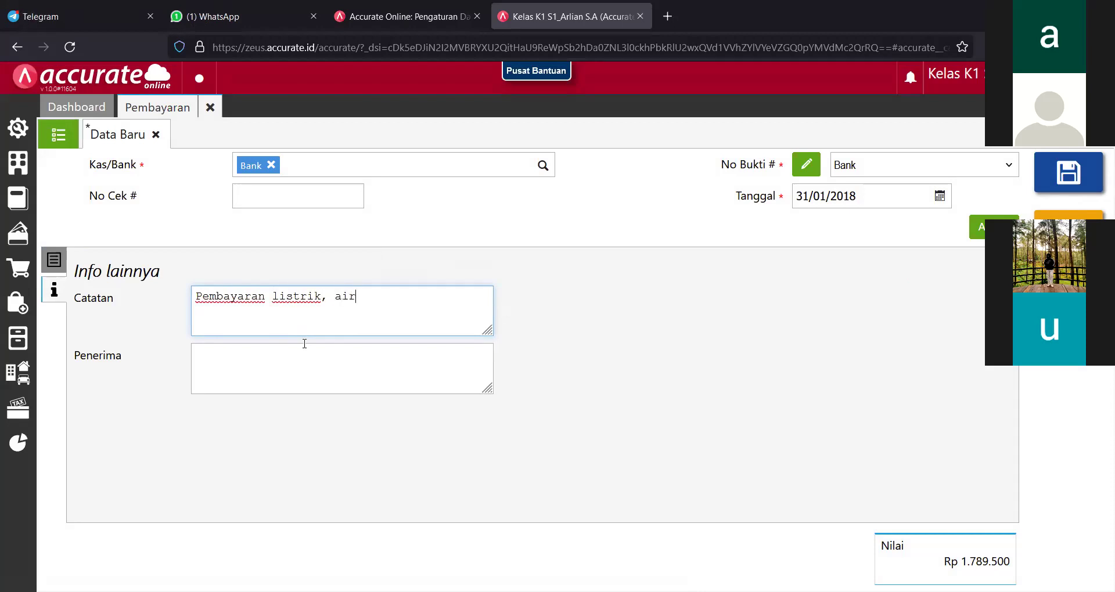
type(", dan telepon")
Save the payment with a print preview, and close the preview and the Pembayaran form.
left_click(1068, 230)
left_click(958, 267)
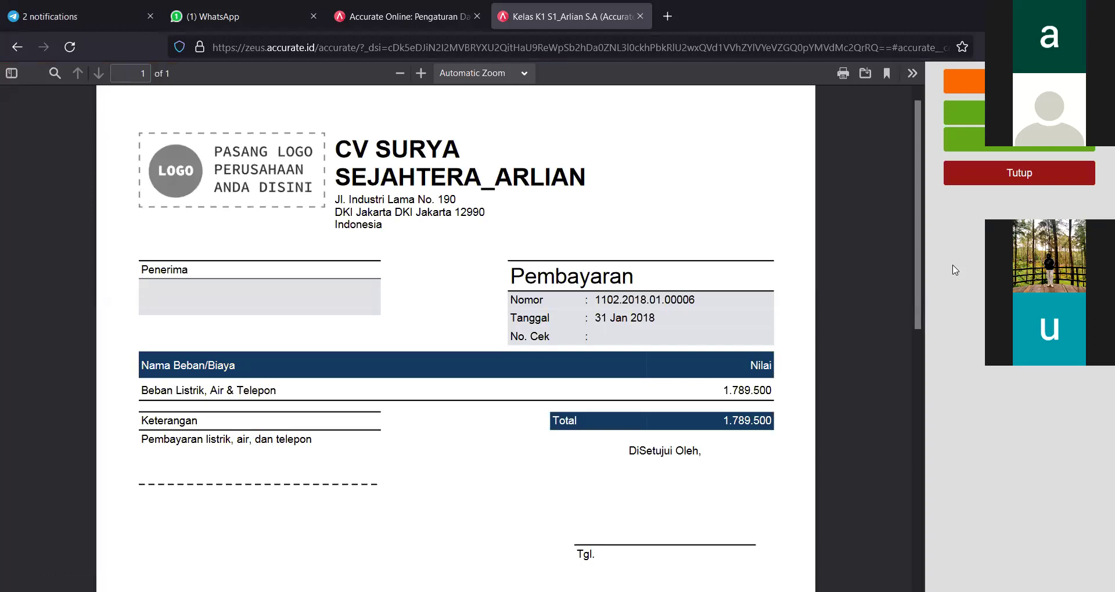
left_click(986, 179)
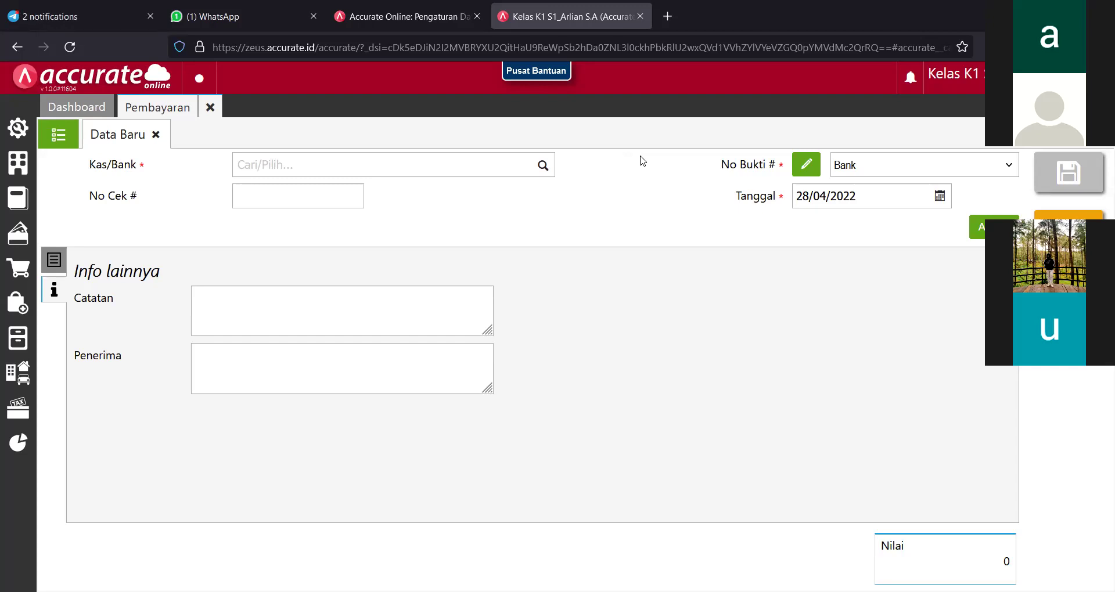
left_click(212, 110)
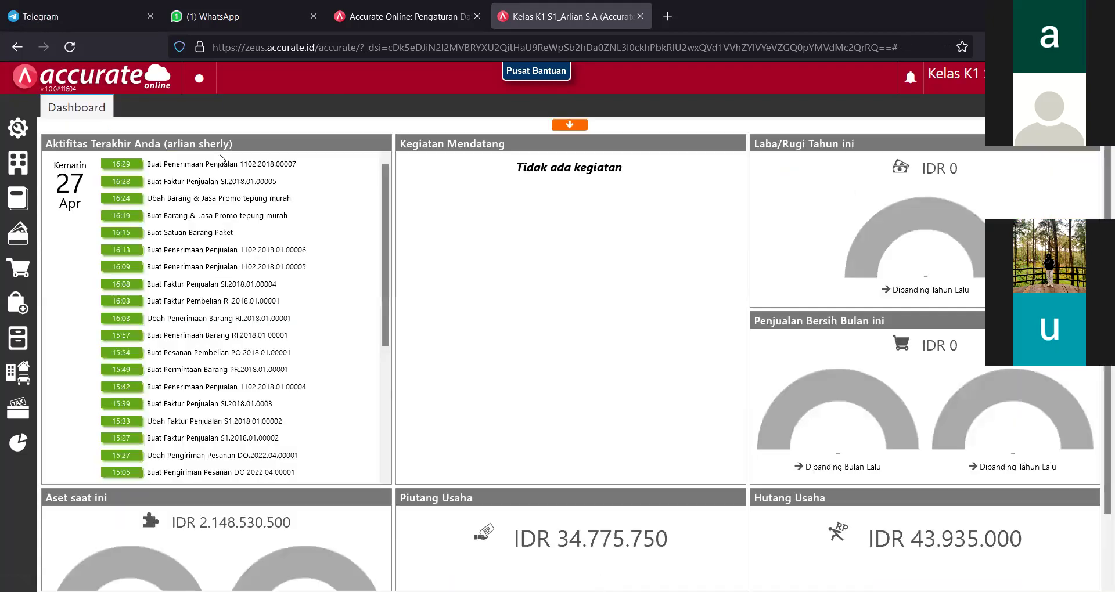
Create and save a new Proses Akhir Bulan for Bulan Januari and Tahun 2018.
mouse_move(221, 158)
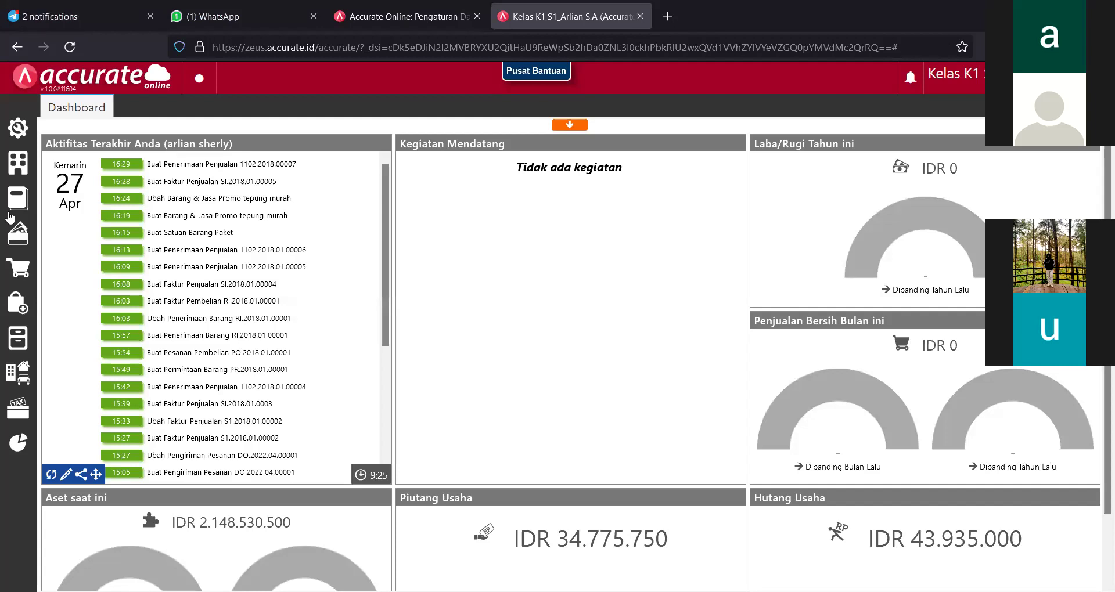
left_click(16, 175)
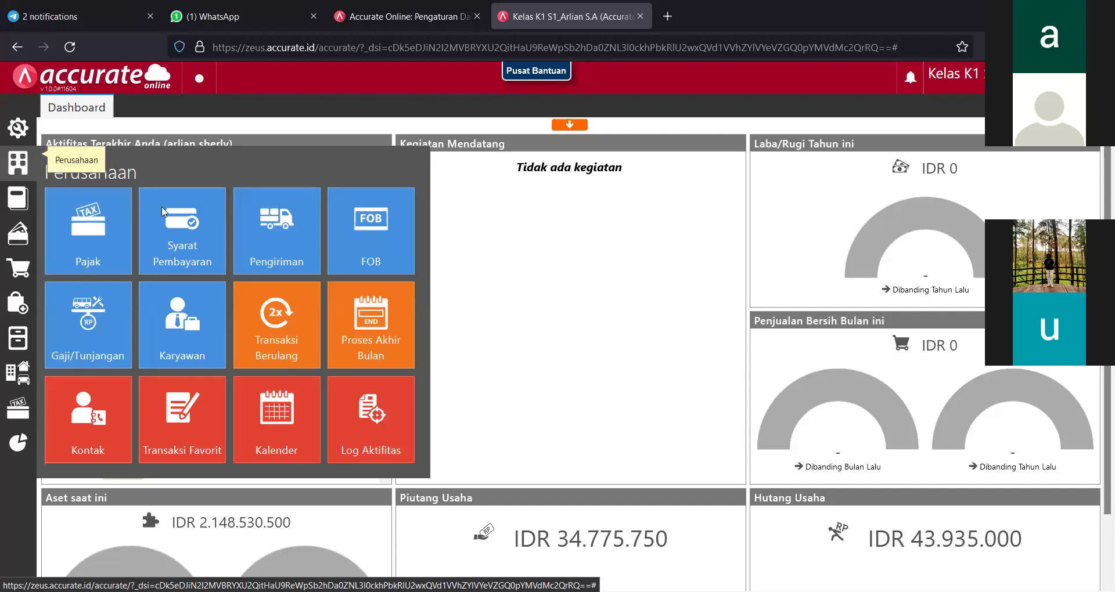
left_click(391, 316)
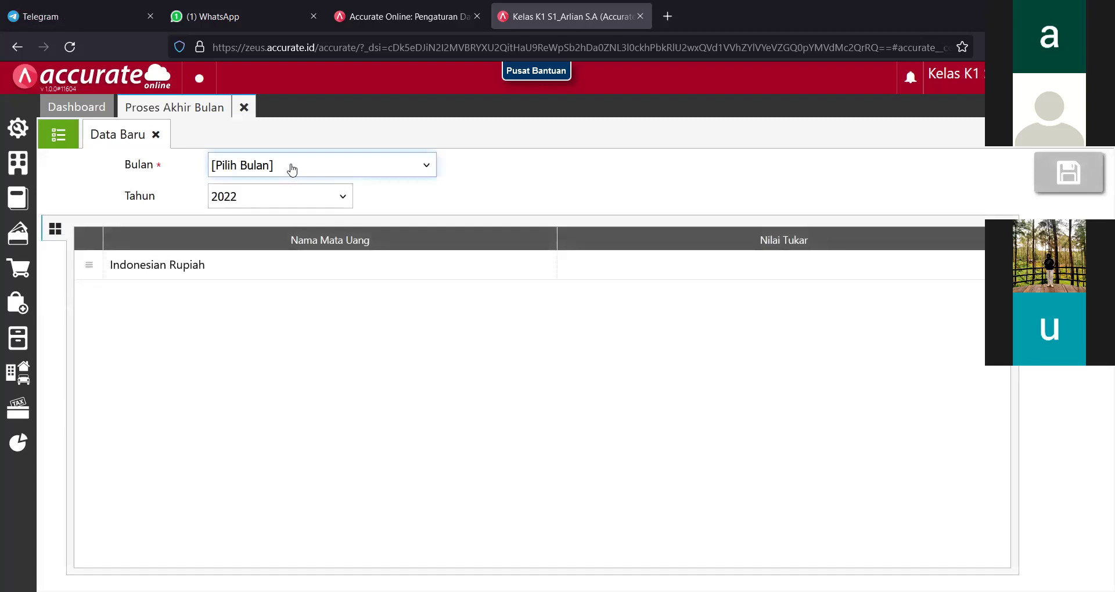
left_click(412, 169)
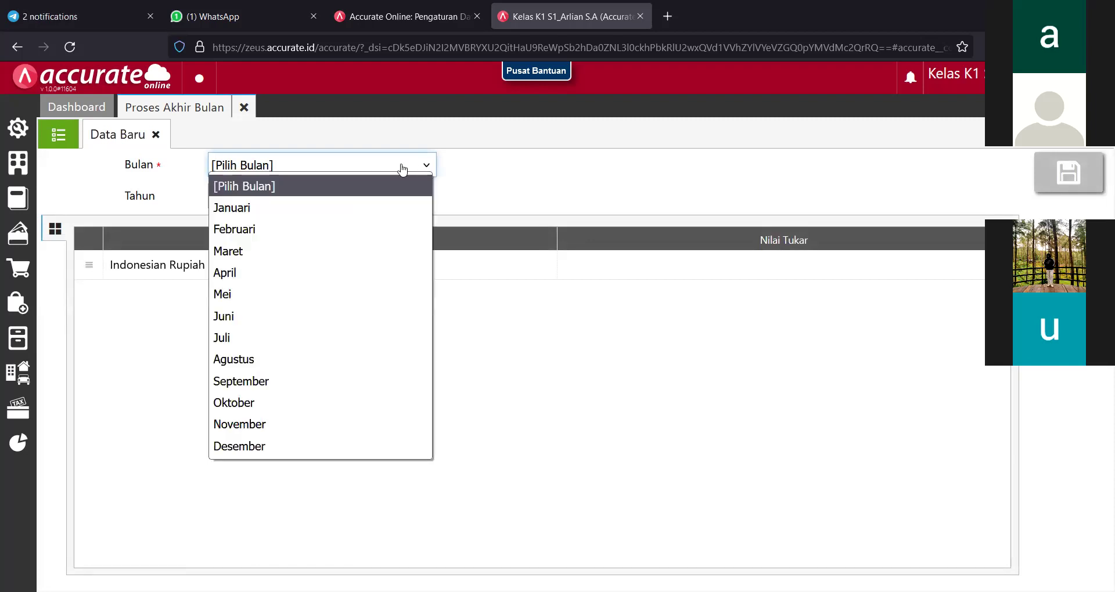
left_click(278, 208)
left_click(284, 199)
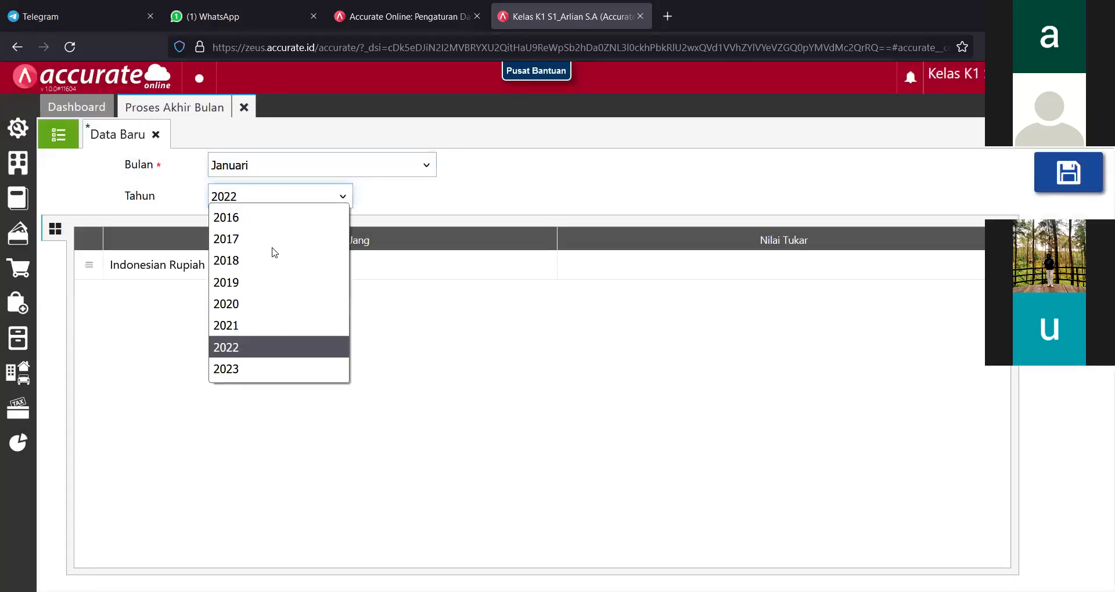
left_click(267, 259)
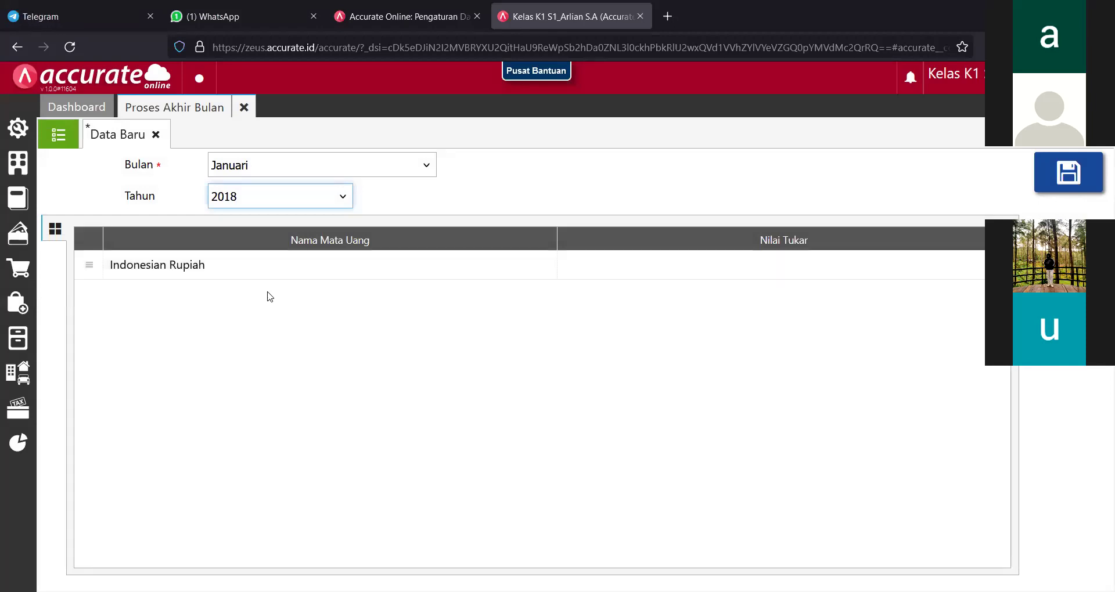
left_click(1072, 194)
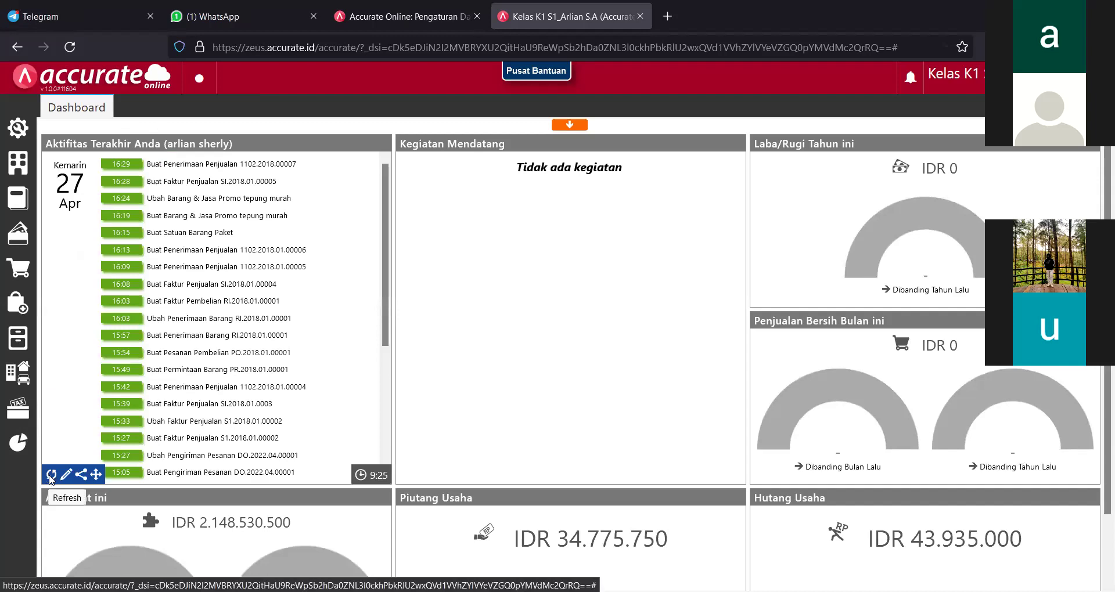
Refresh the dashboard's recent activity, monthly net sales, assets, receivables and payables widgets and review them.
left_click(51, 477)
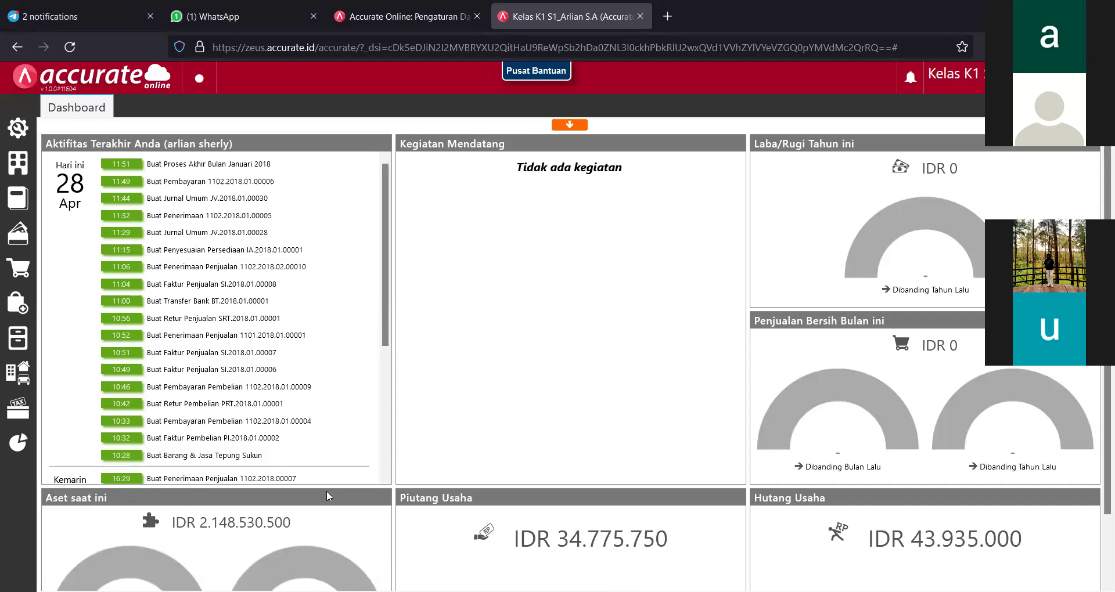
mouse_move(409, 475)
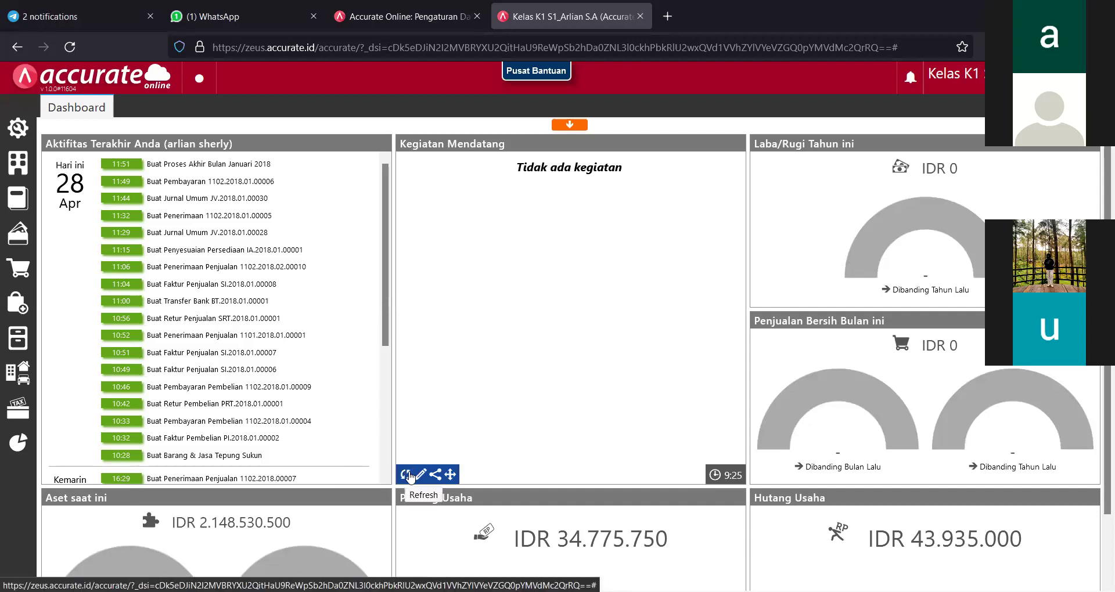
mouse_move(760, 480)
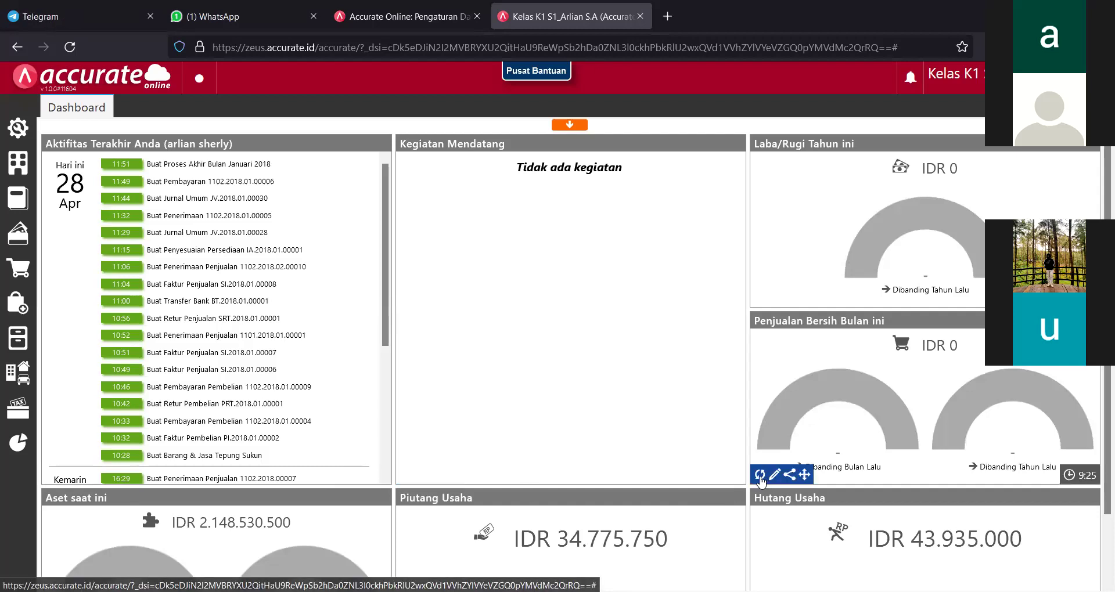
left_click(759, 479)
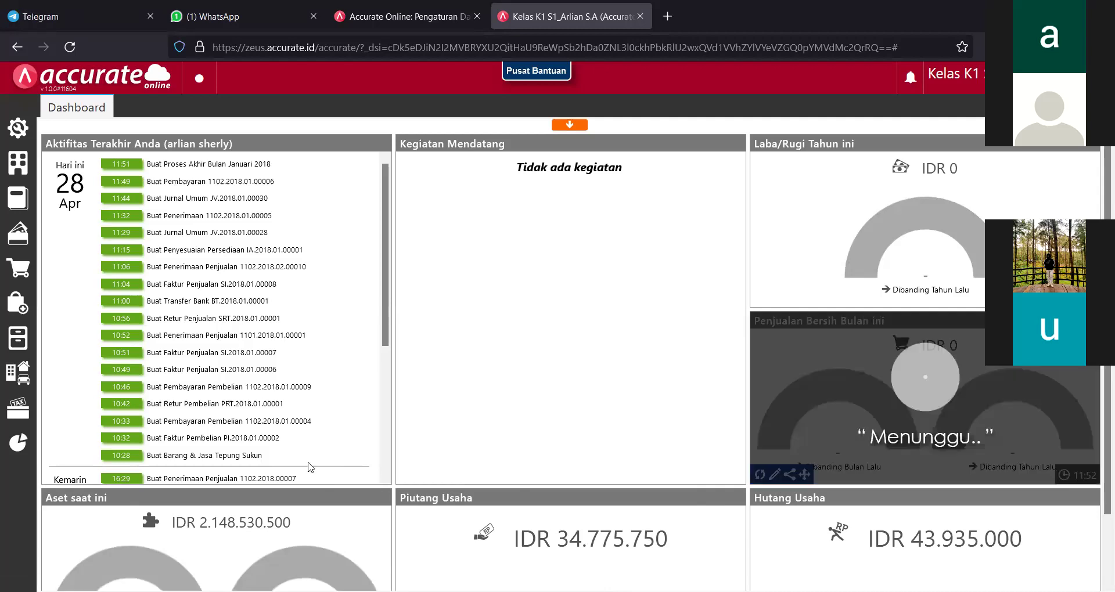
scroll(232, 455, "down", 3)
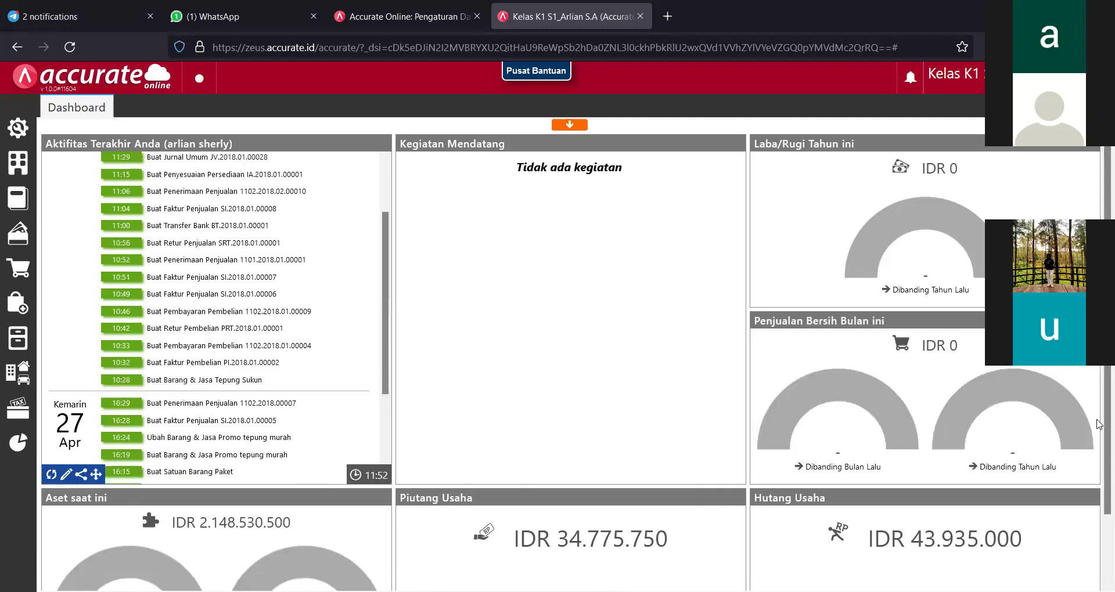
scroll(232, 349, "down", 6)
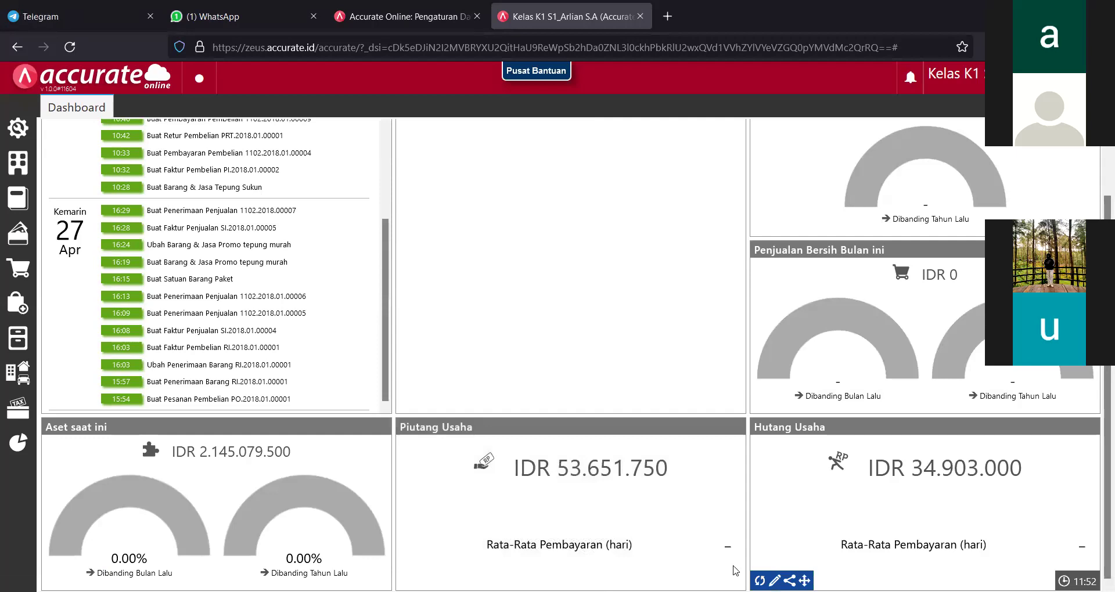
mouse_move(726, 569)
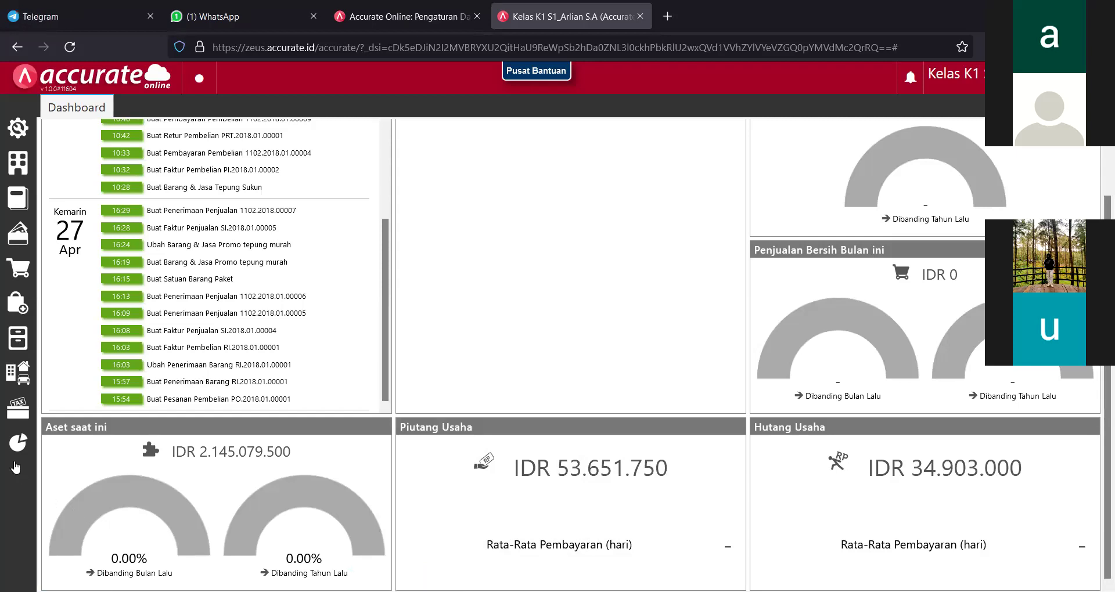
Generate the Neraca (Induk Skontro) financial report as of 31/01/2018 and review its assets, liabilities and equity.
left_click(18, 442)
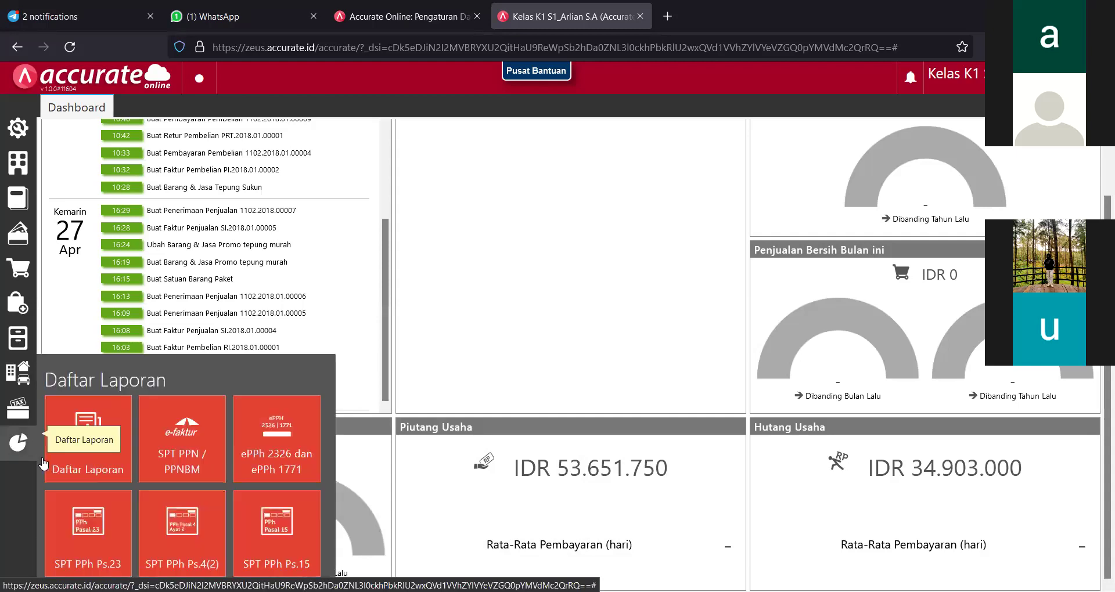
left_click(74, 472)
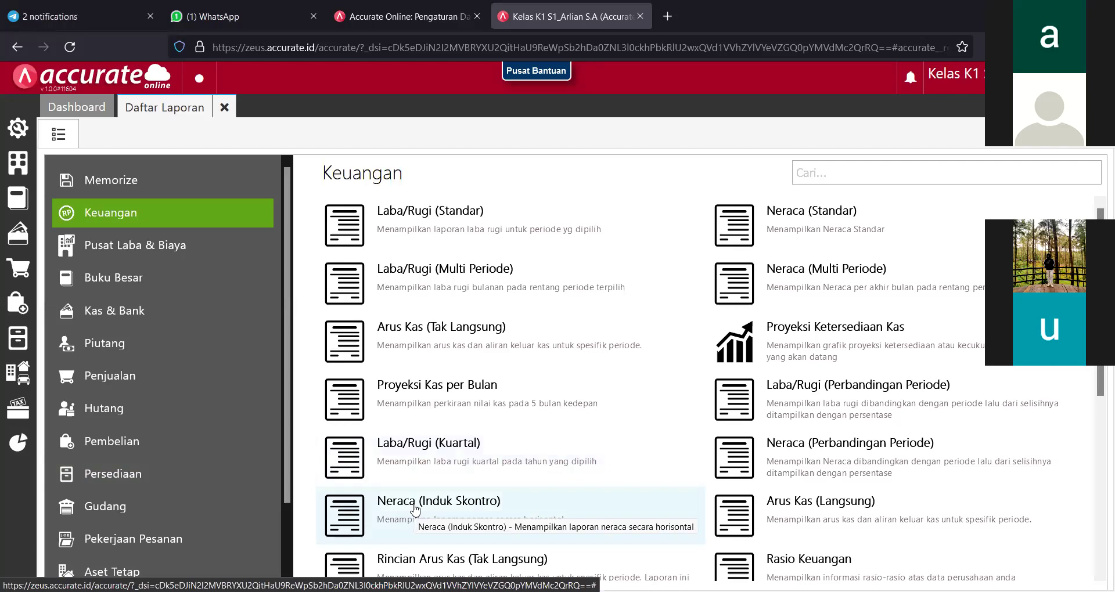
left_click(414, 505)
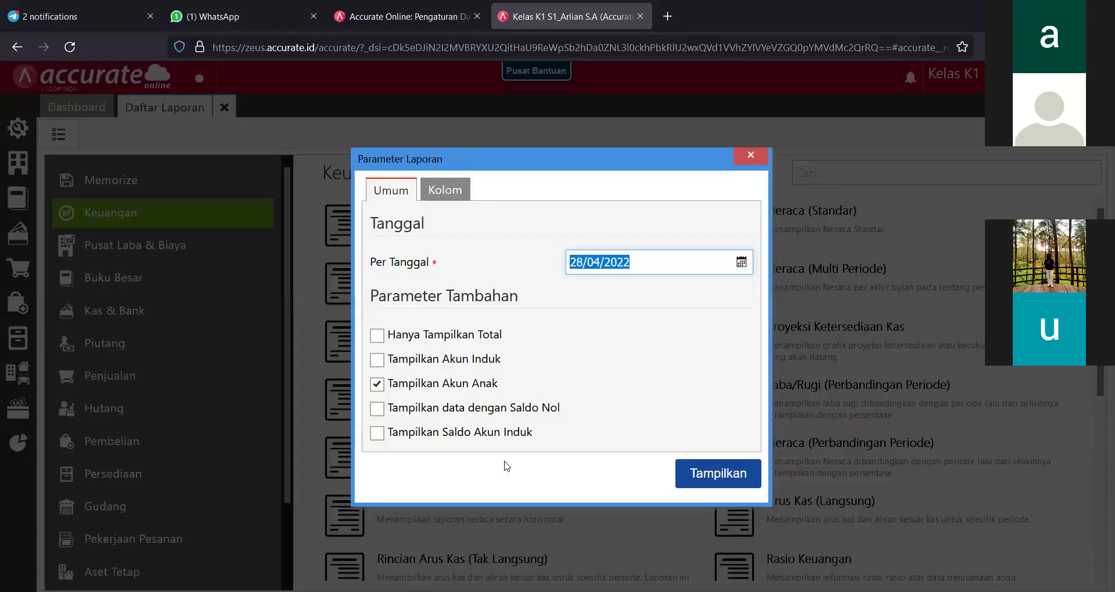
type("31/")
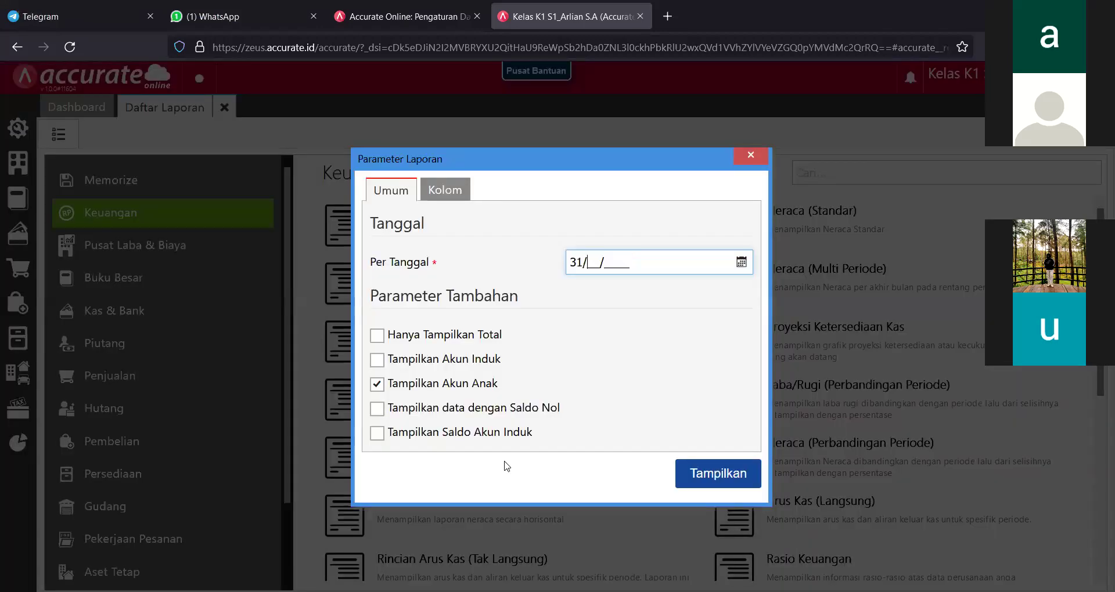
type("01/2018")
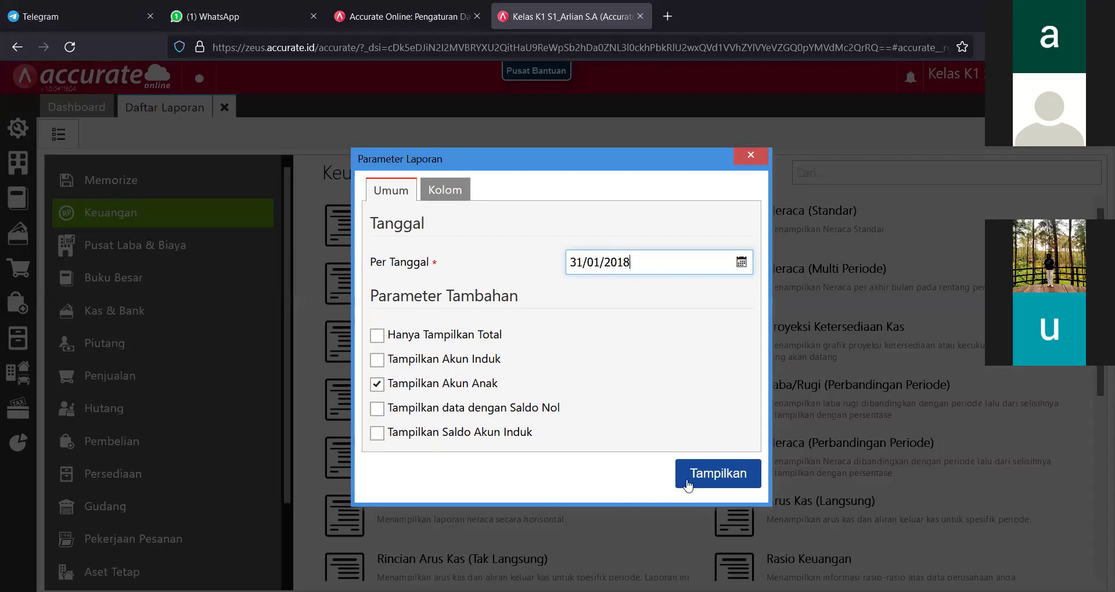
left_click(688, 484)
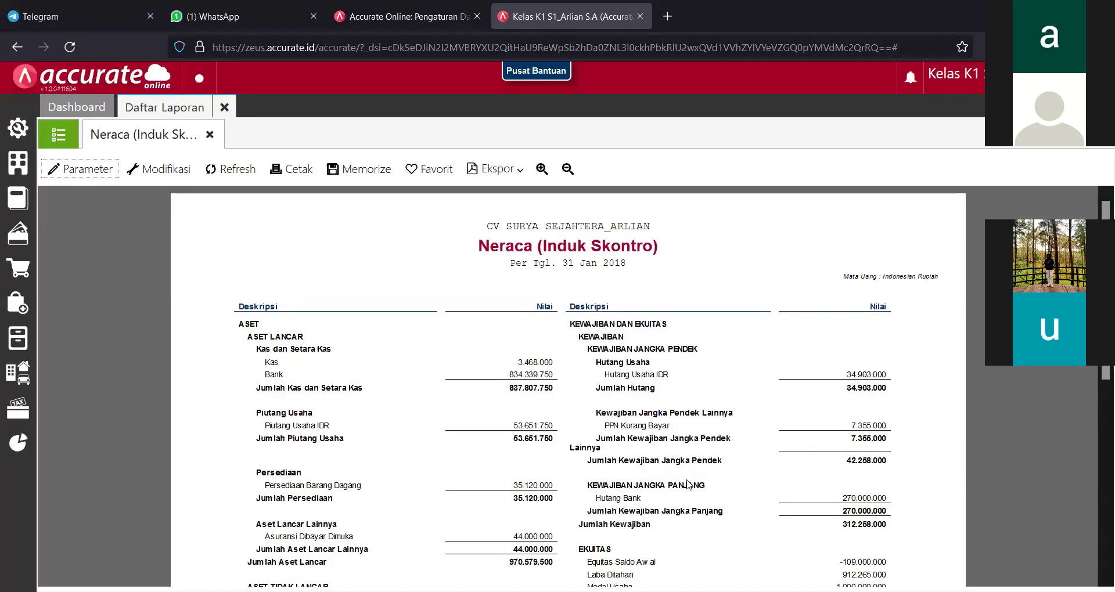
scroll(688, 485, "down", 2)
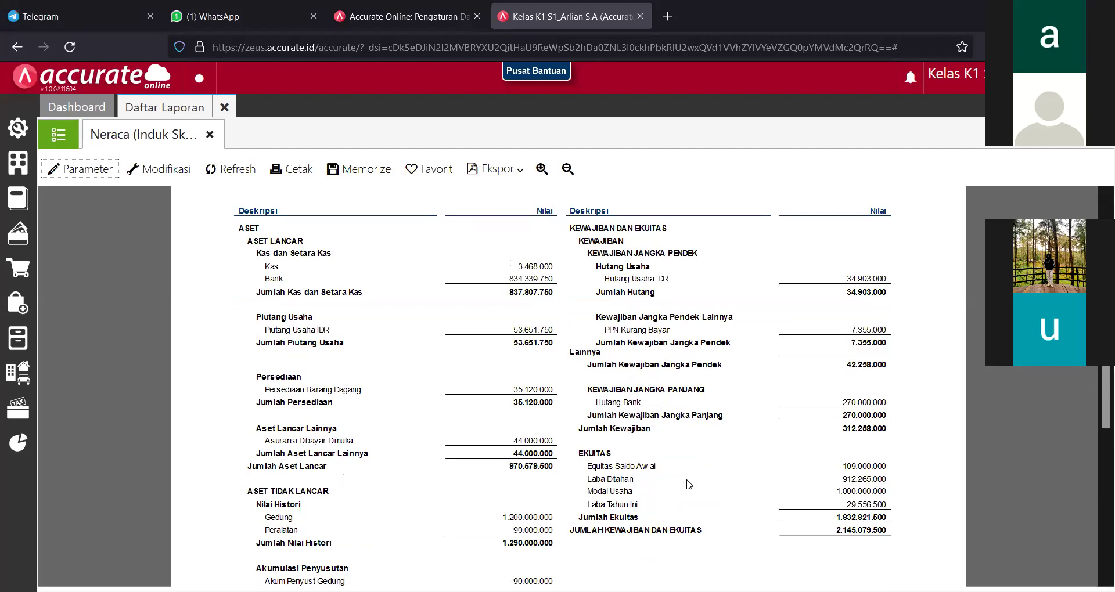
scroll(689, 485, "down", 3)
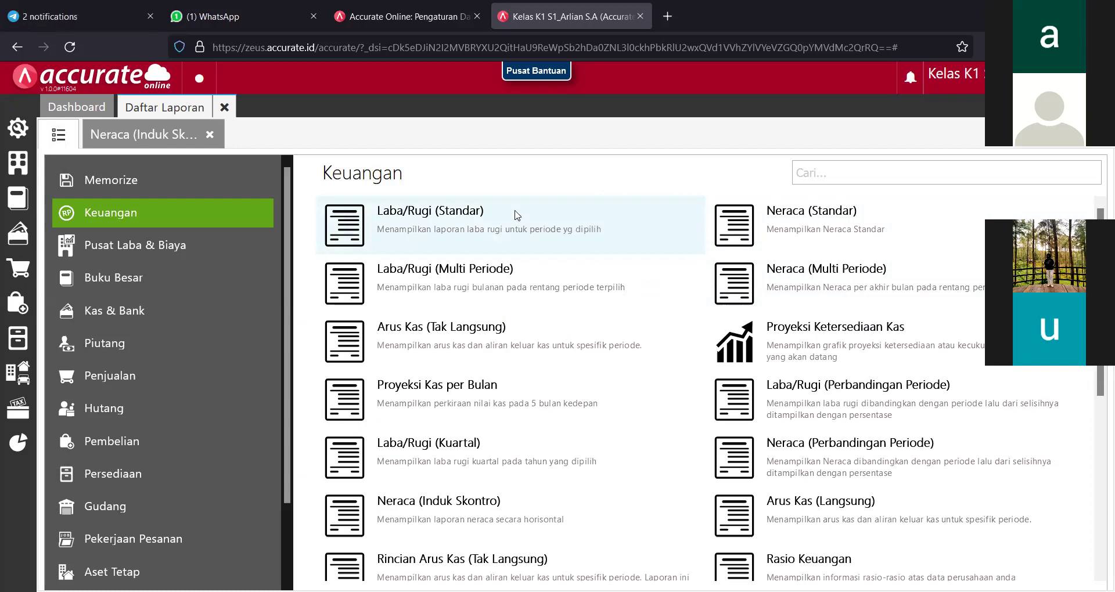
Generate the Laba/Rugi (Standar) report for 01/01/2018 to 31/01/2018 and review it down to Laba Bersih.
left_click(517, 215)
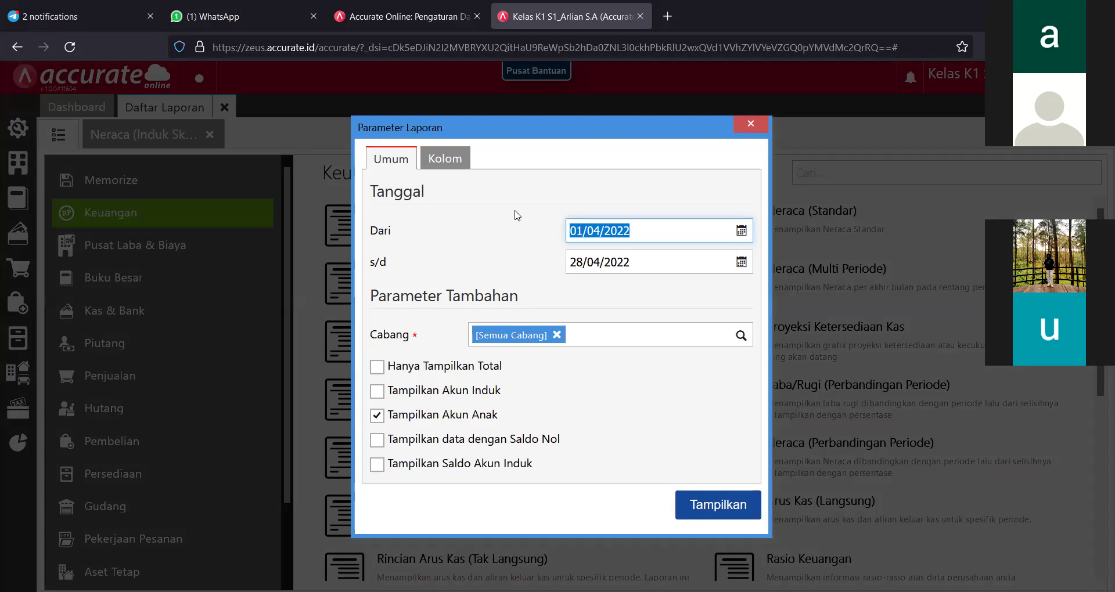
type("0")
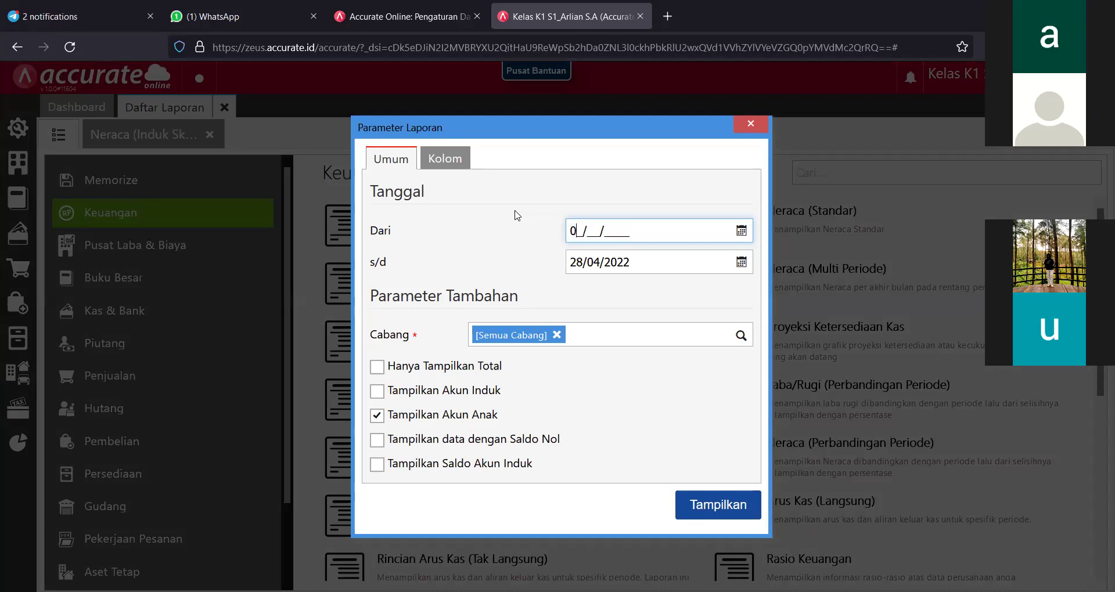
type("1/01/2018")
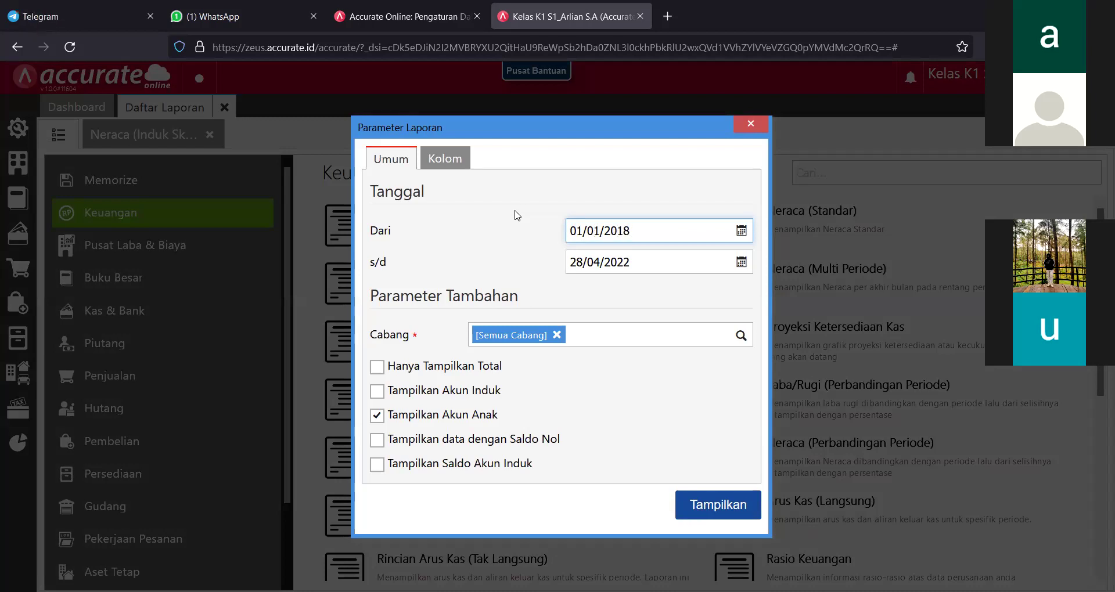
left_click(598, 256)
type("31/01/2018")
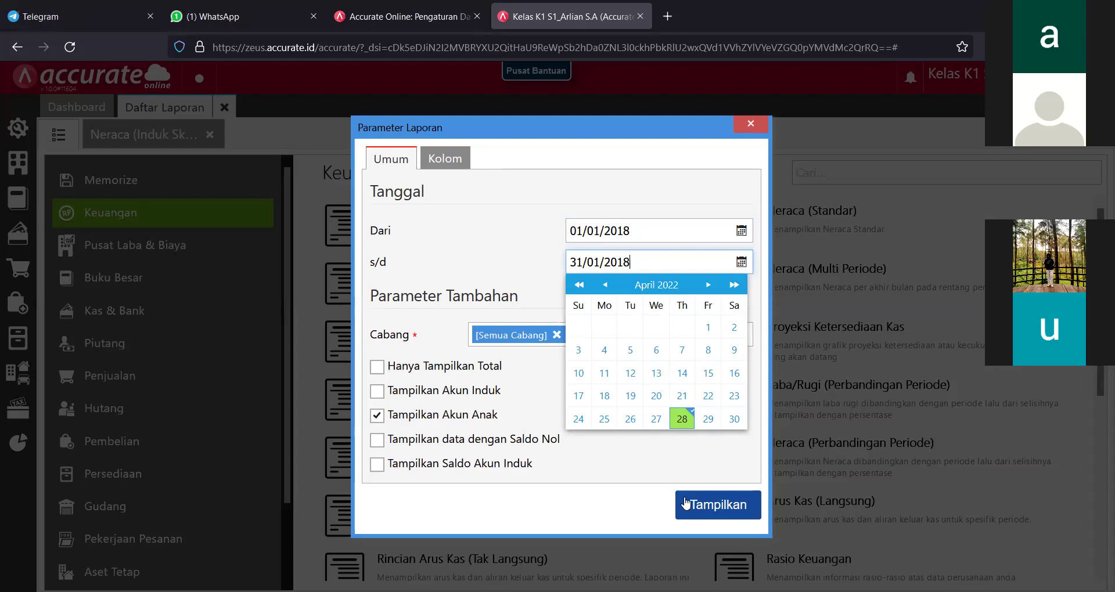
left_click(686, 503)
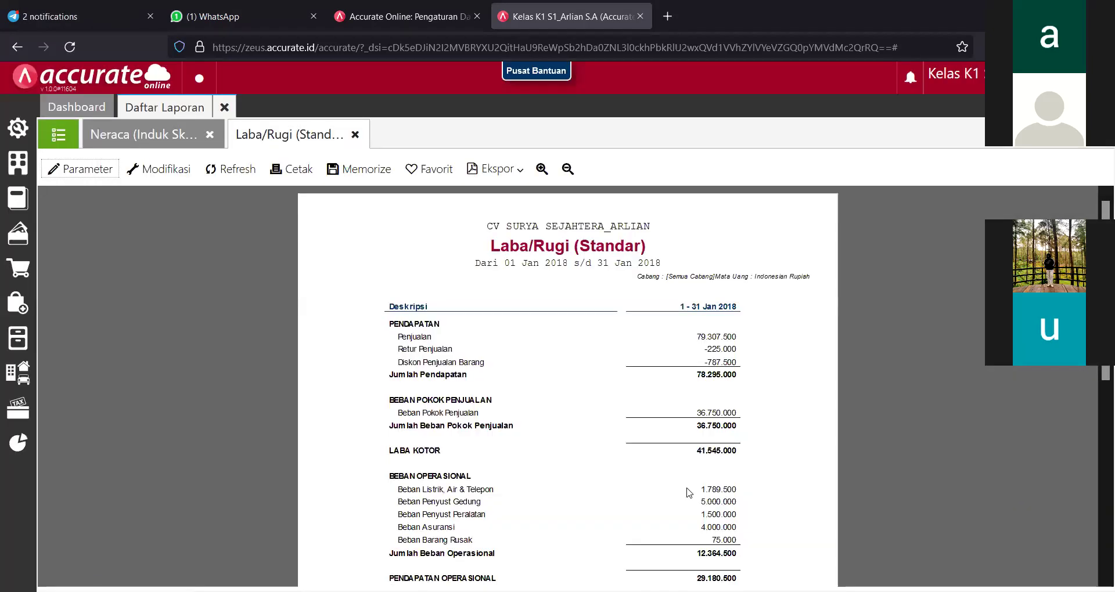
scroll(689, 493, "down", 3)
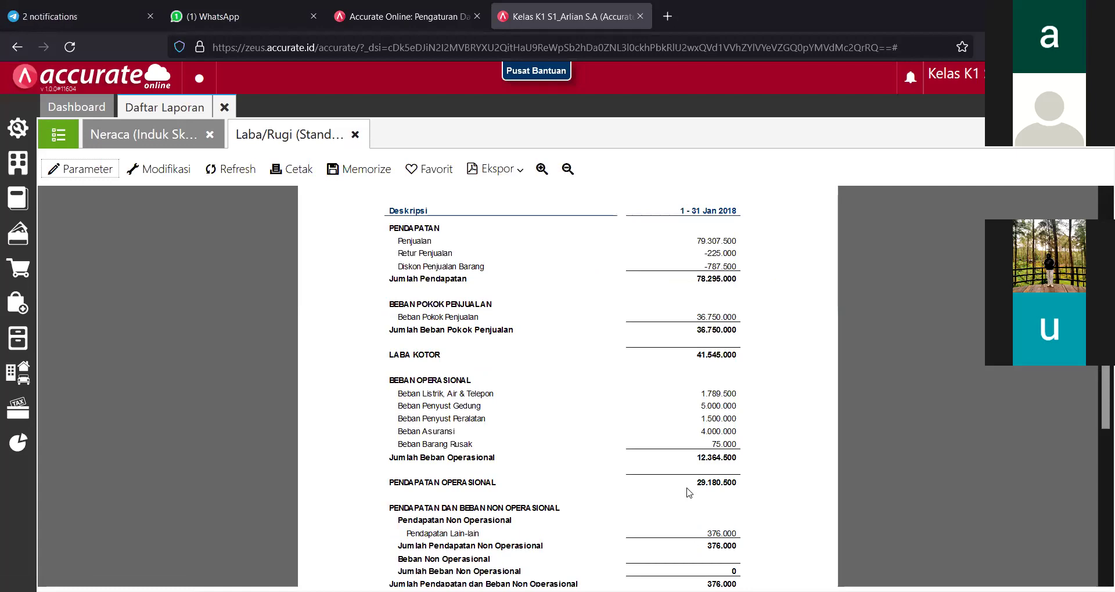
scroll(688, 493, "down", 1)
scroll(687, 493, "down", 3)
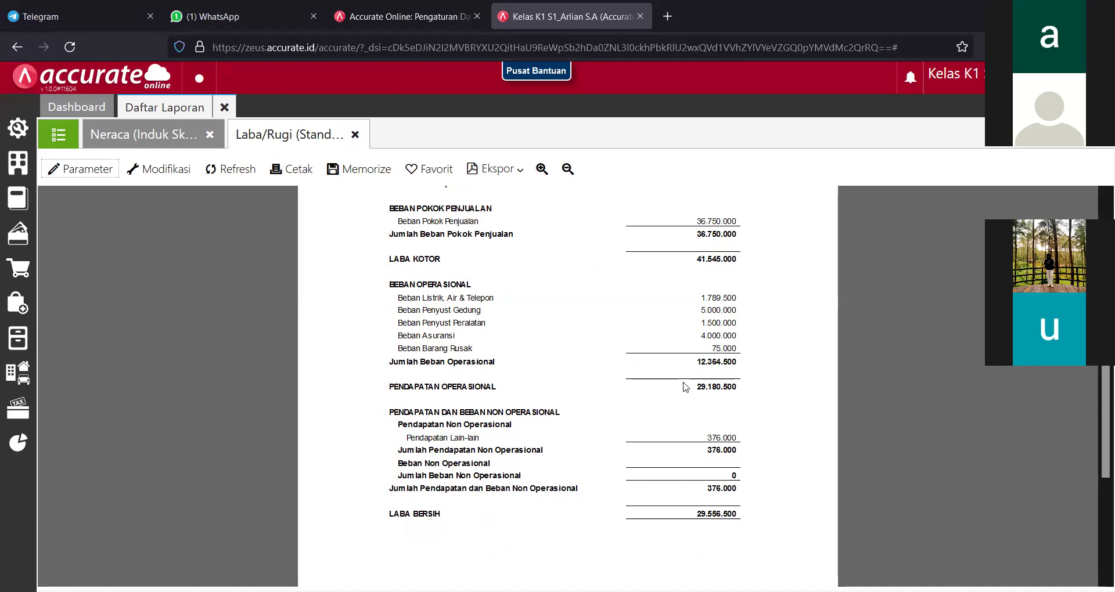
scroll(686, 387, "down", 2)
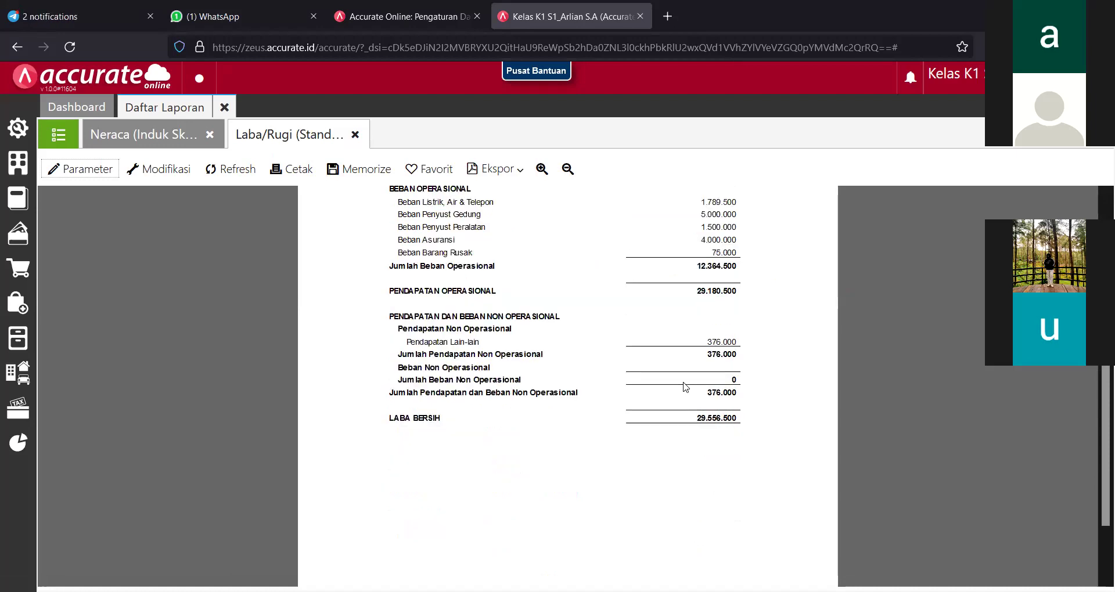